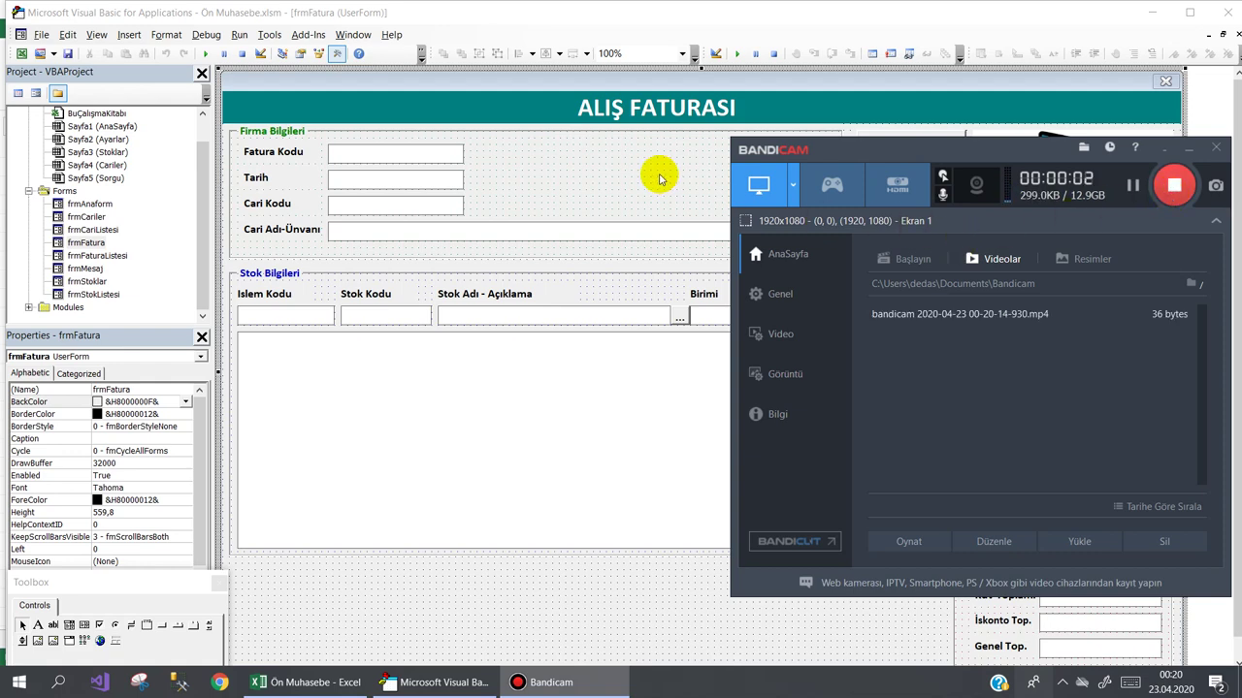
Step: Activate the VBA editor and minimize the Bandicam recorder window so the ALIŞ FATURASI form is visible
click(457, 75)
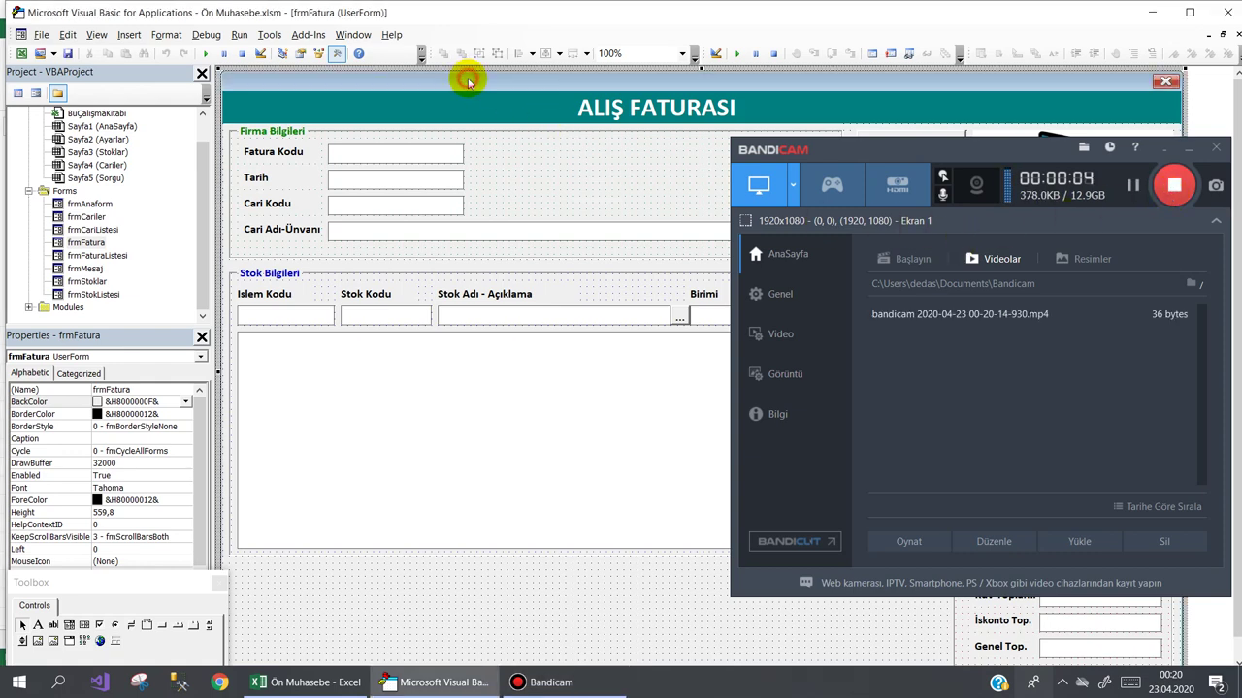
click(1188, 149)
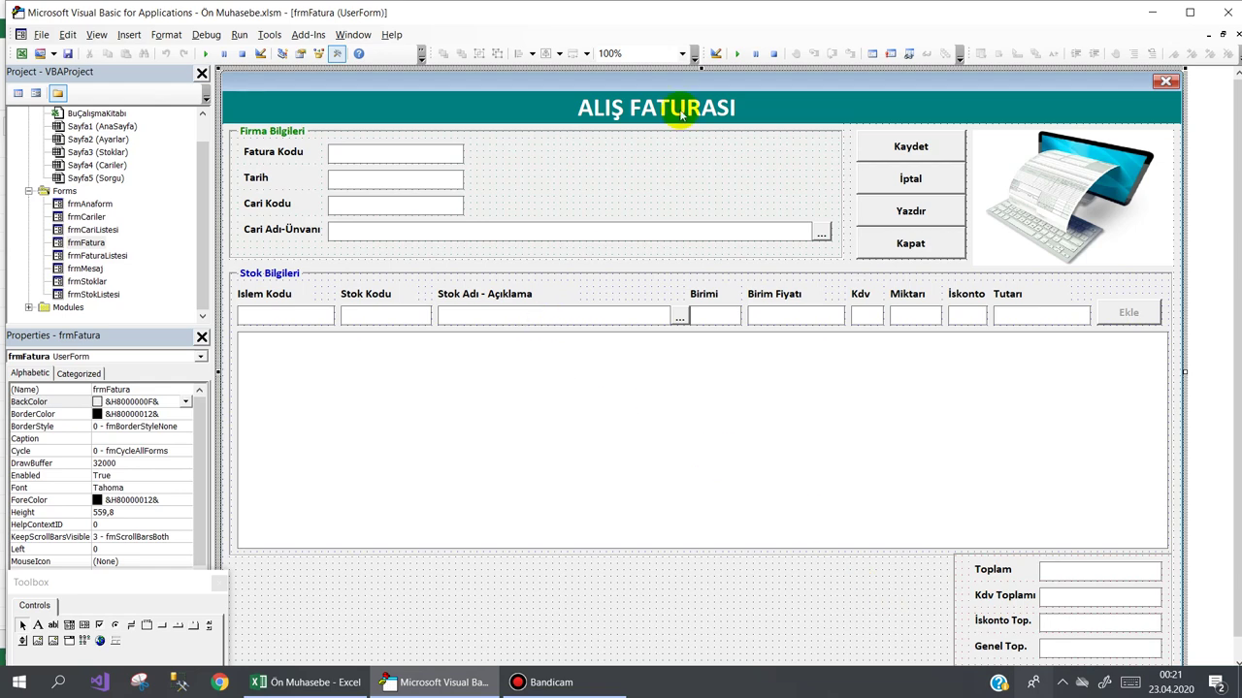
Step: Delete the ALIŞ FATURASI caption text from the lblBaslik title label
click(635, 110)
click(748, 105)
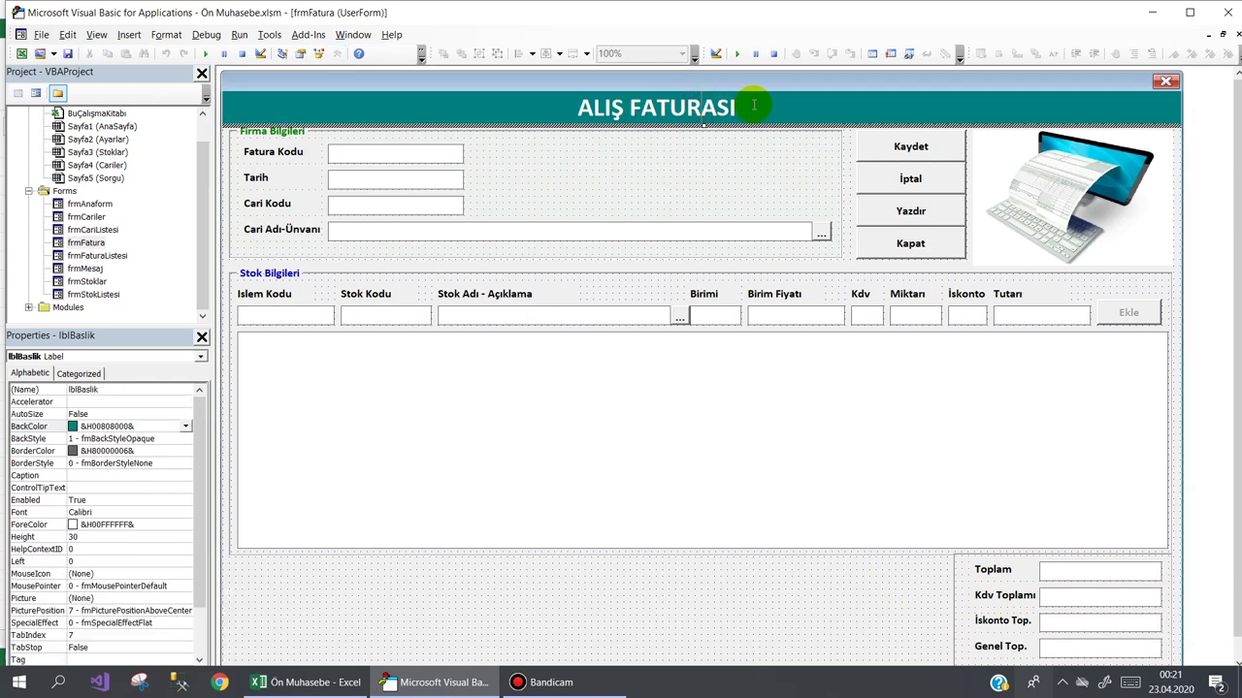
key(Delete)
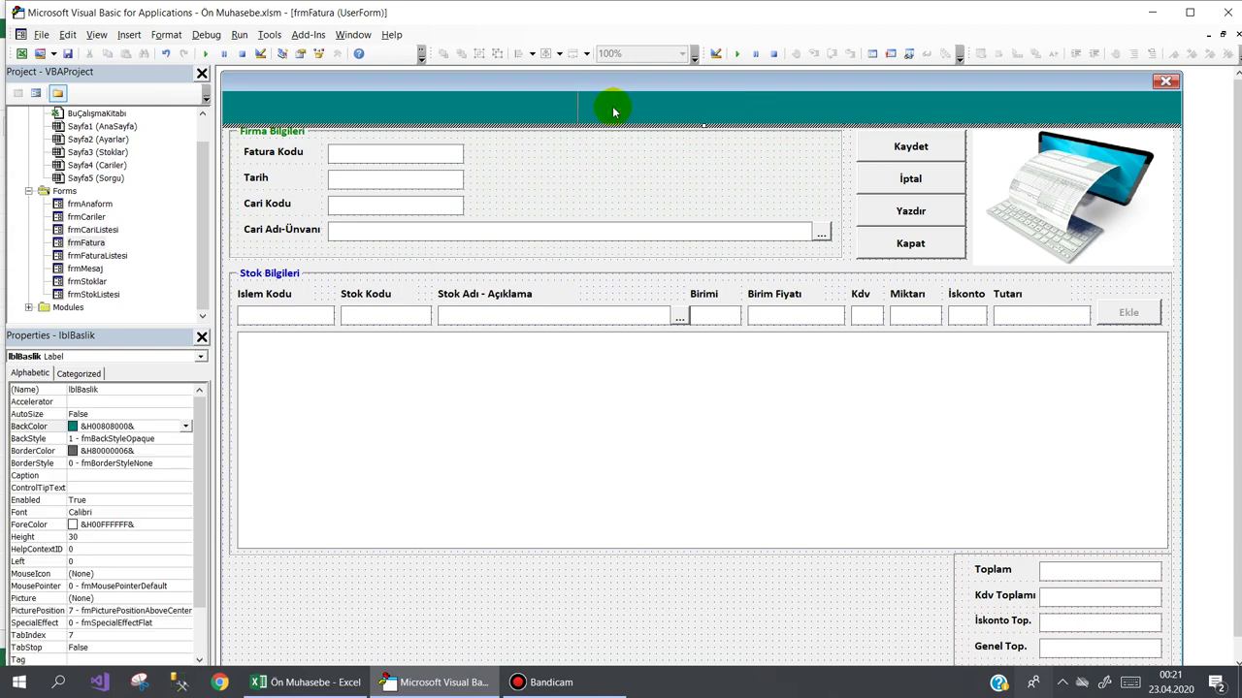
click(611, 114)
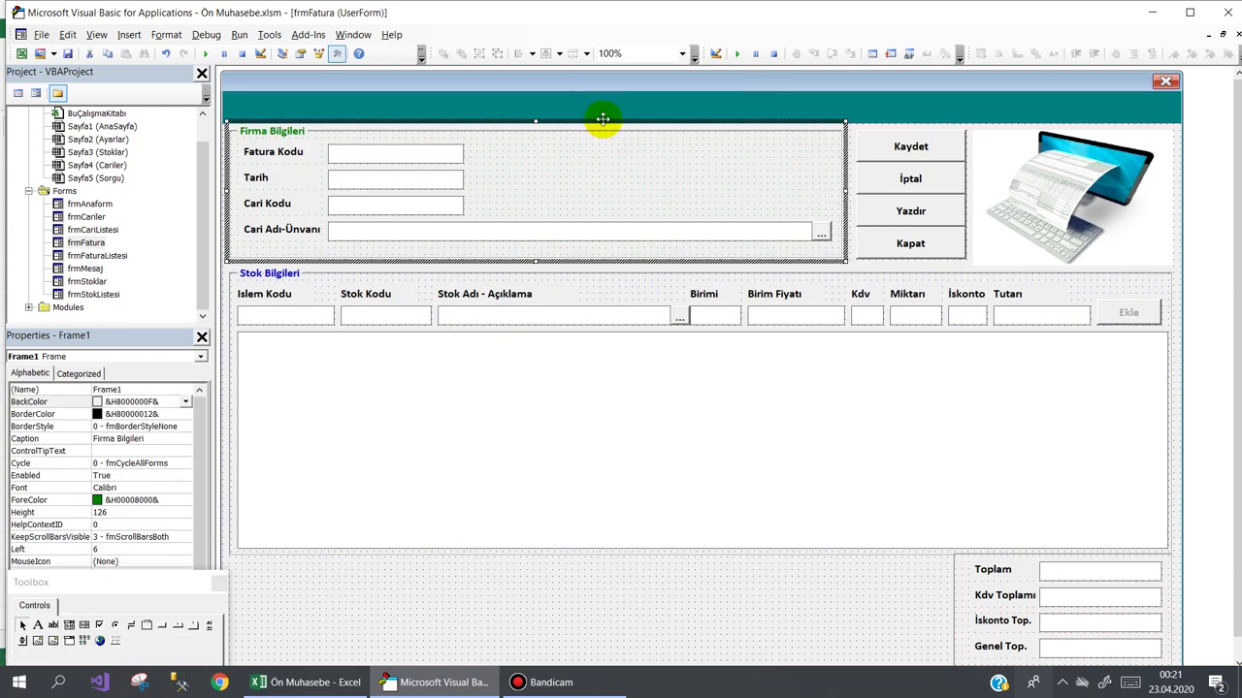
click(609, 115)
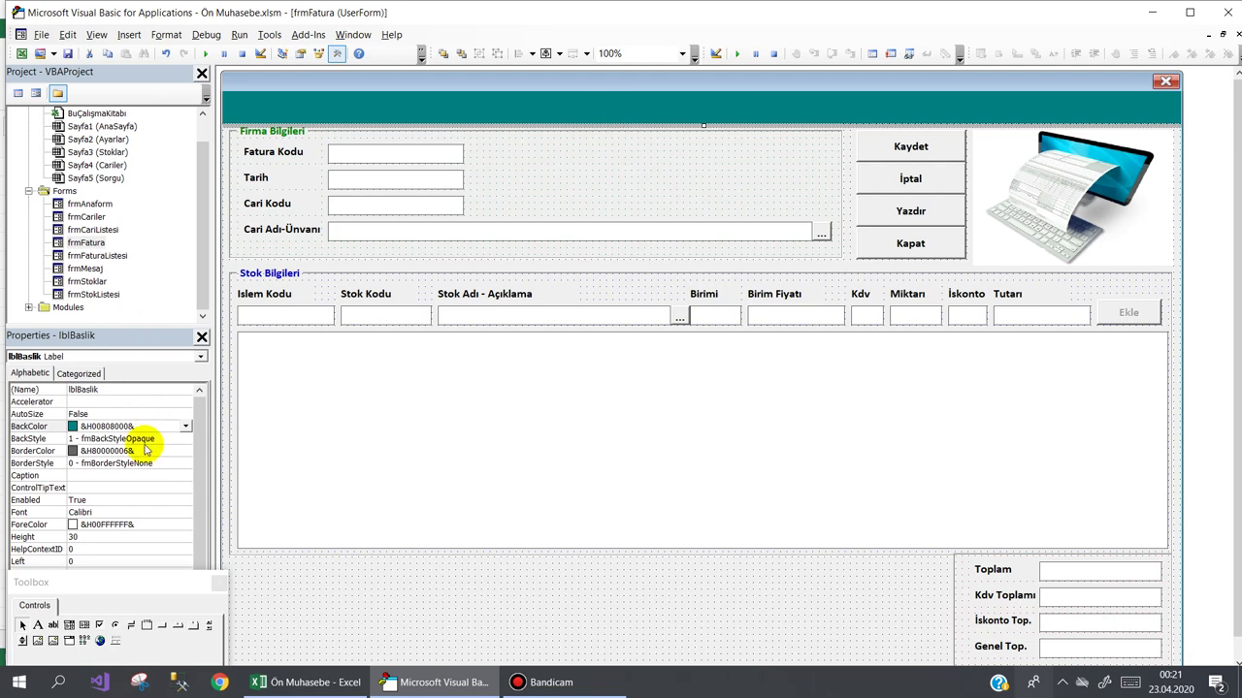
Step: Set the title label's TextAlign property to 2 - fmTextAlignCenter
drag(152, 580, 403, 575)
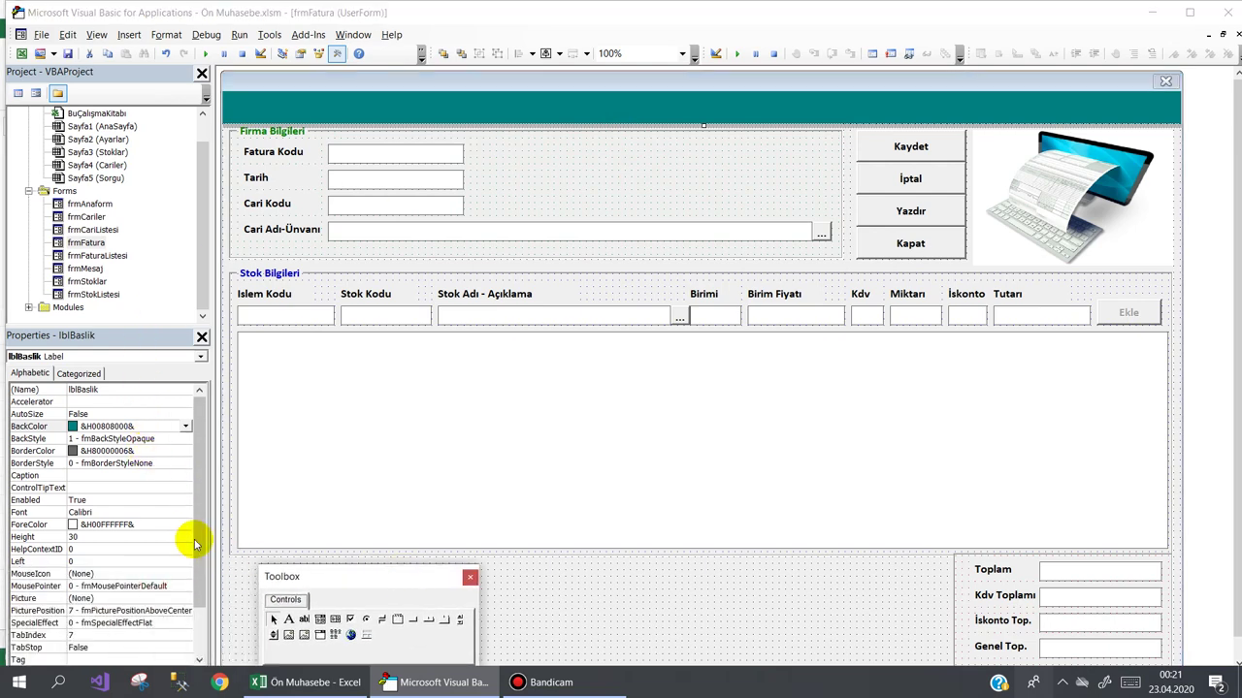
drag(201, 545, 194, 615)
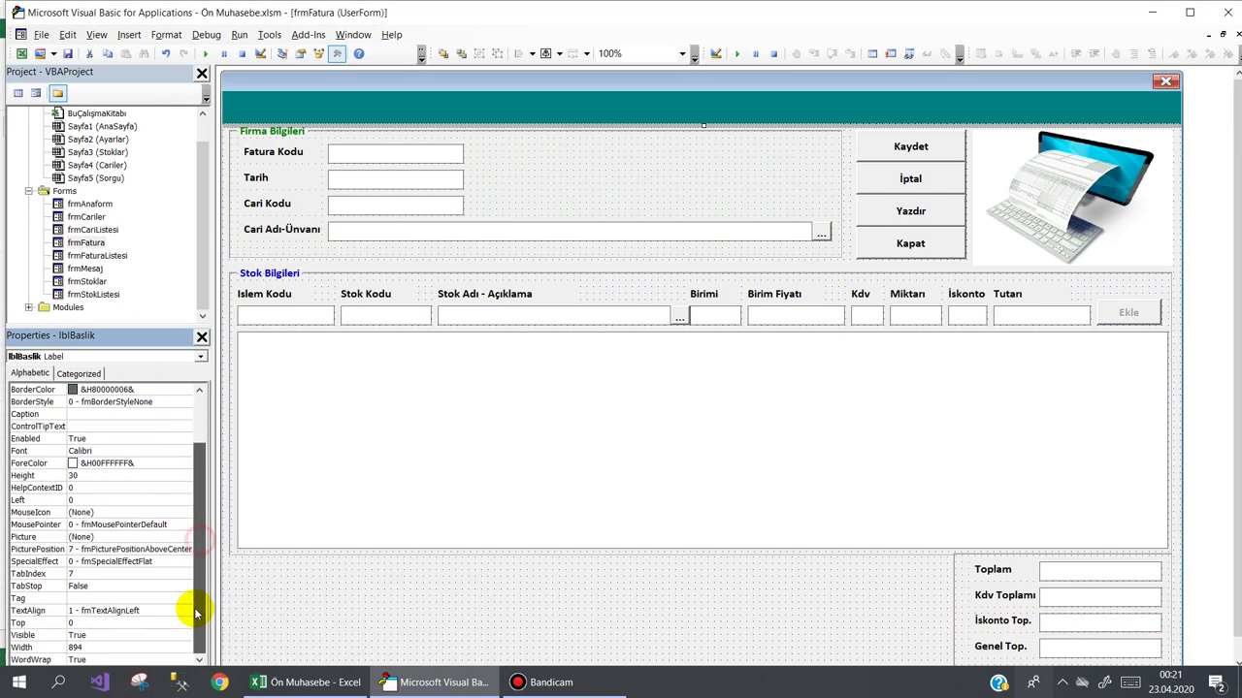
click(34, 611)
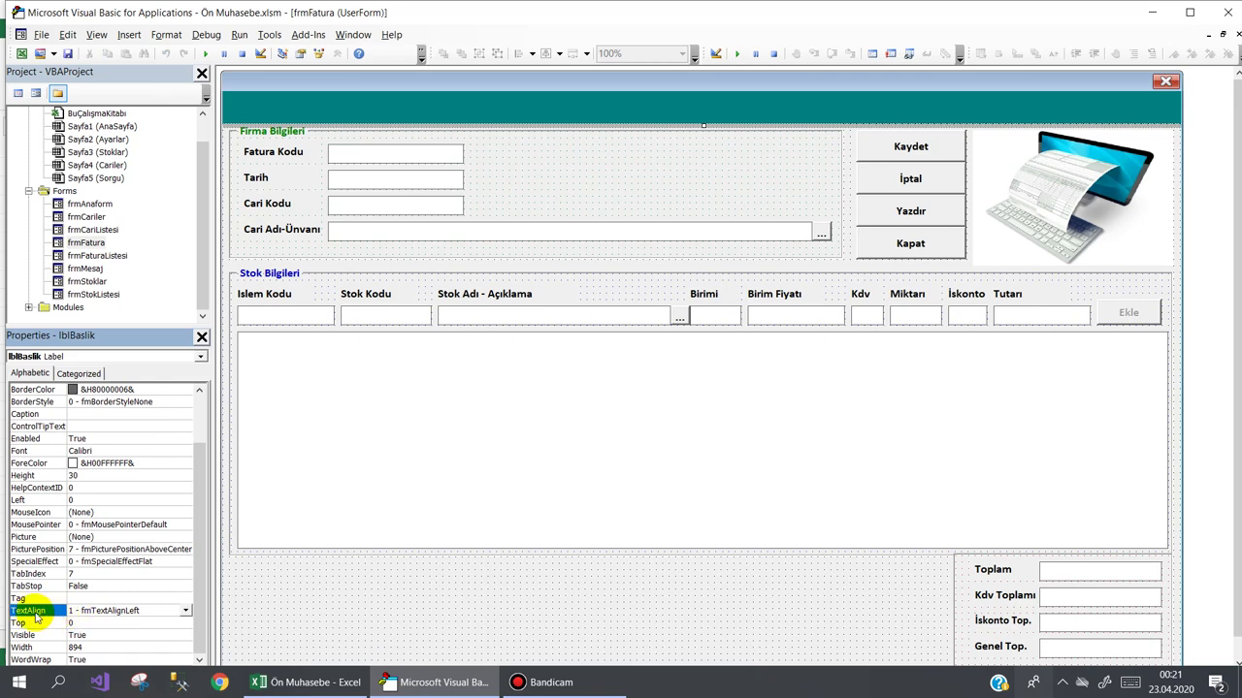
click(185, 611)
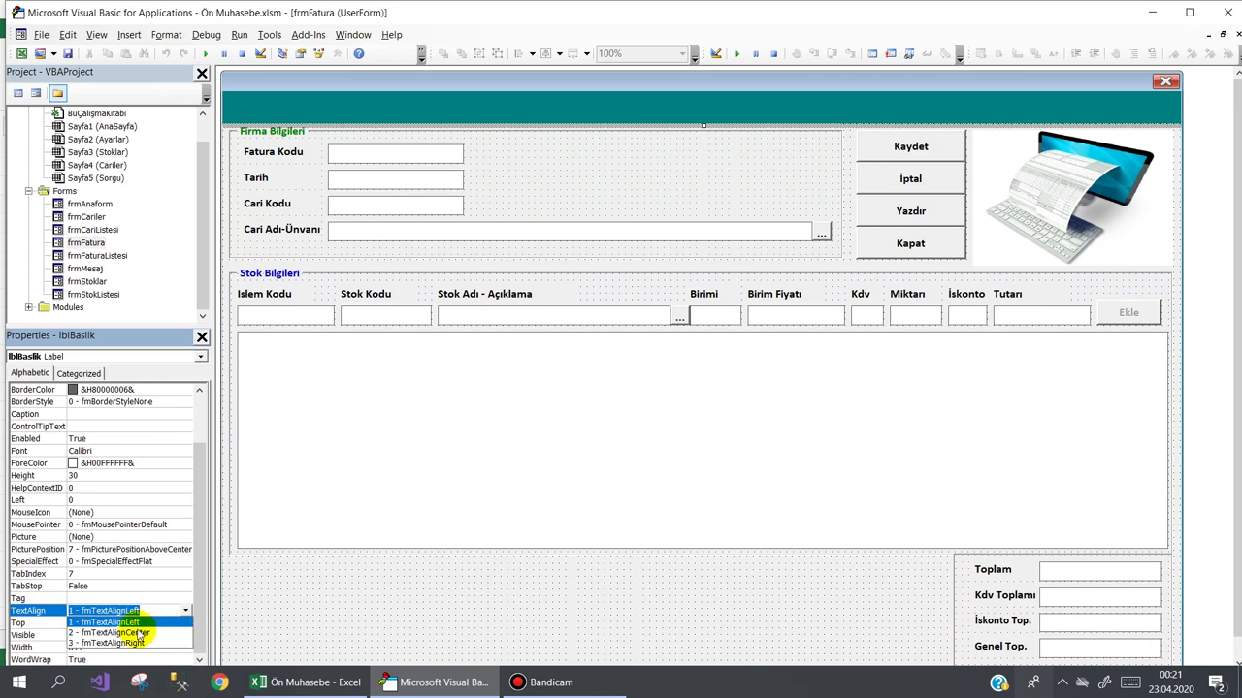
click(145, 636)
click(390, 607)
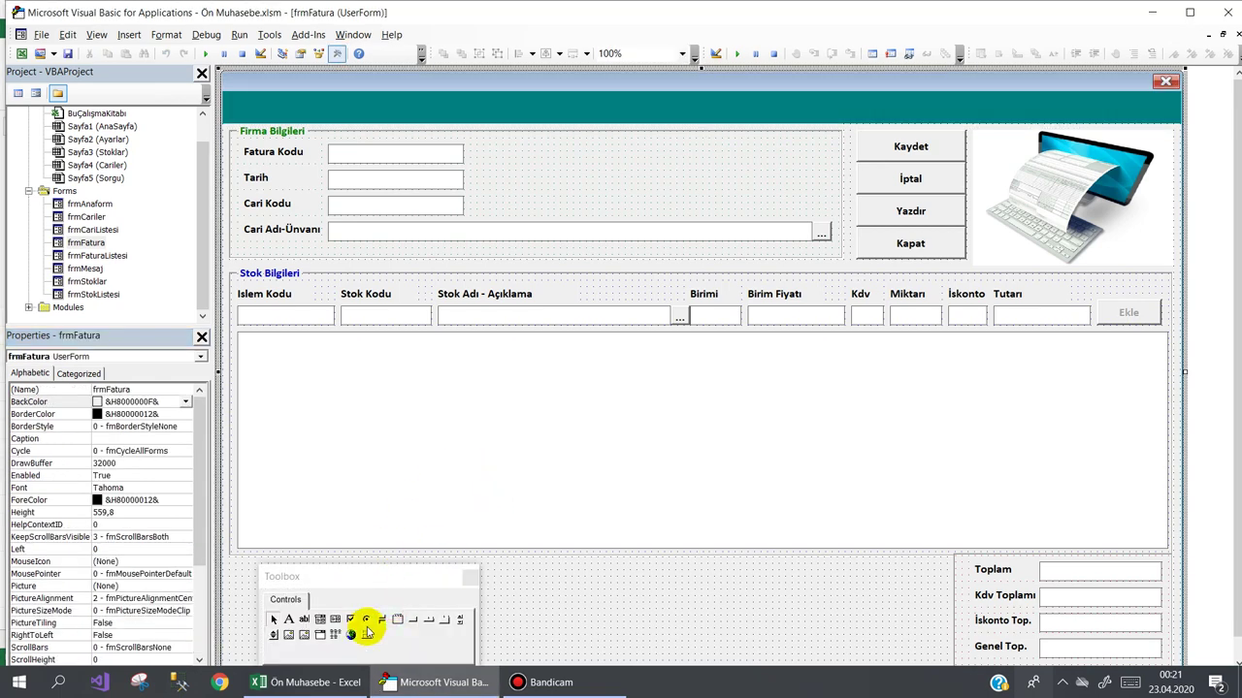
click(89, 203)
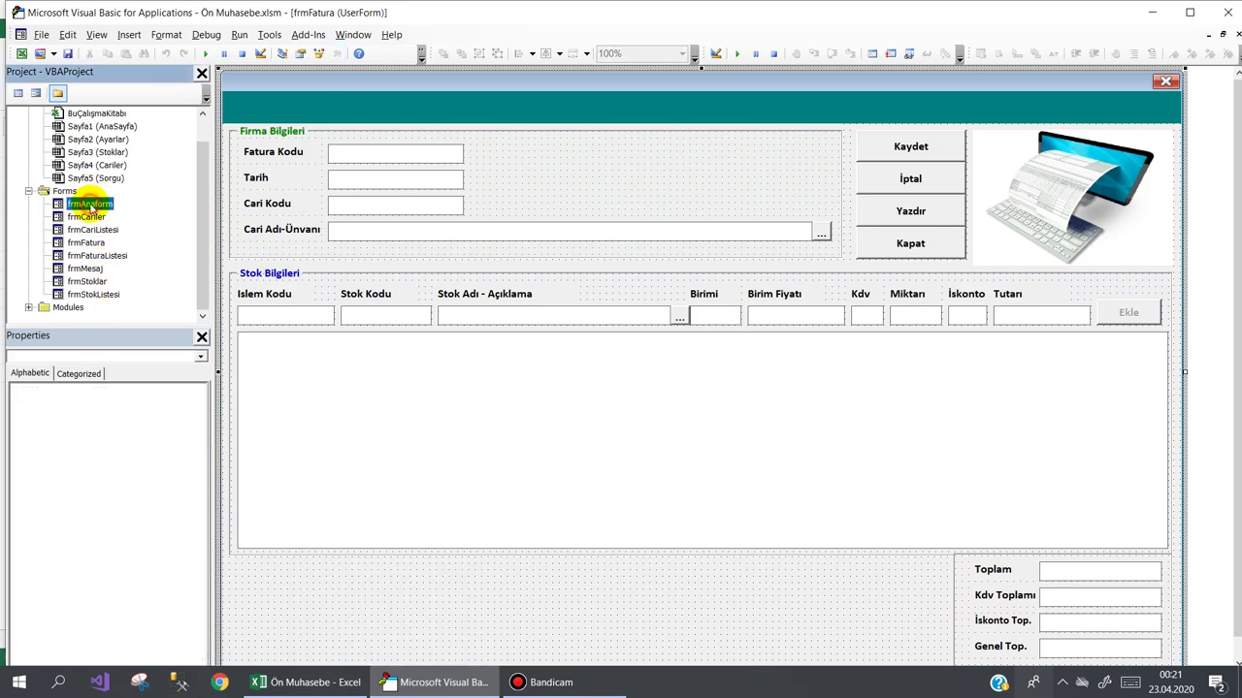
Step: Launch the program in Excel and open, then close, a new Alış Faturası from Fatura Listesi
click(312, 682)
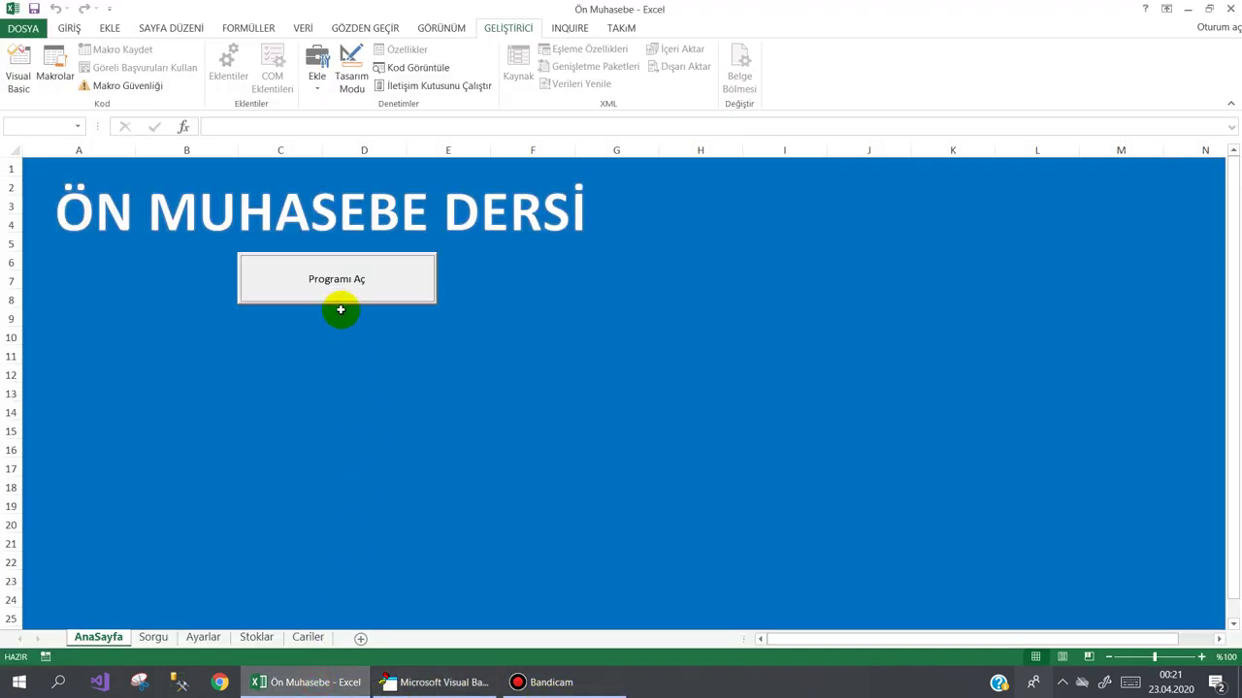
click(340, 301)
click(446, 136)
click(476, 153)
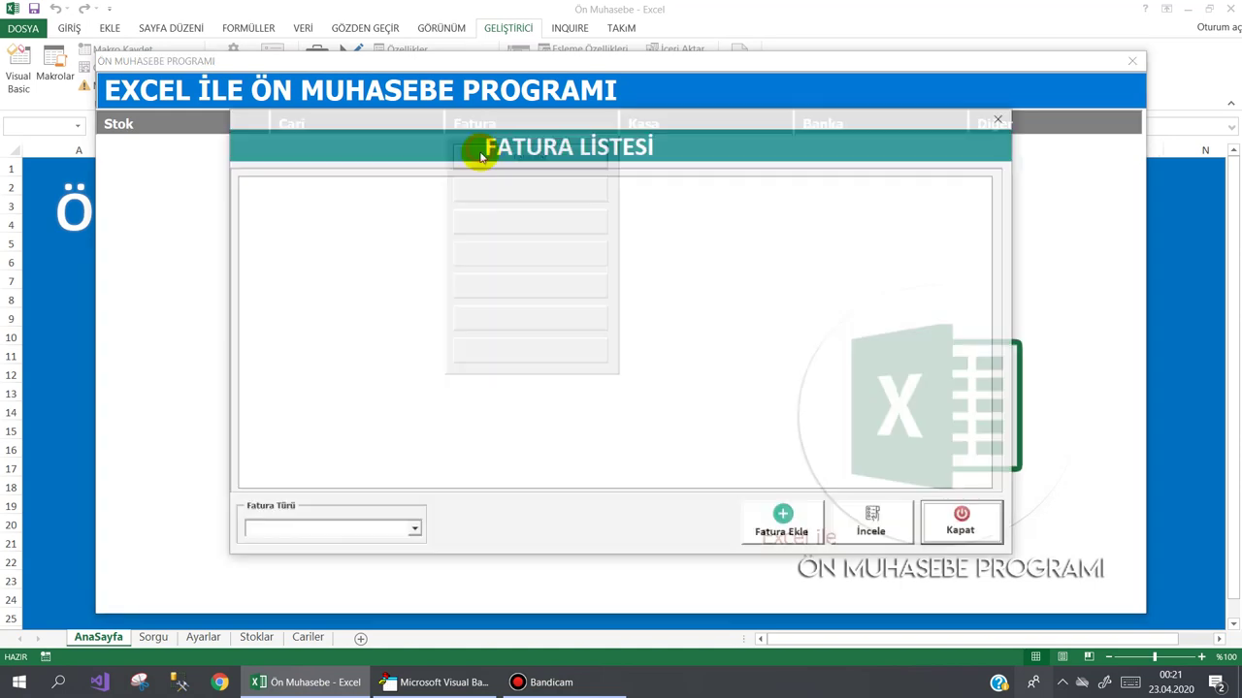
click(412, 532)
click(363, 544)
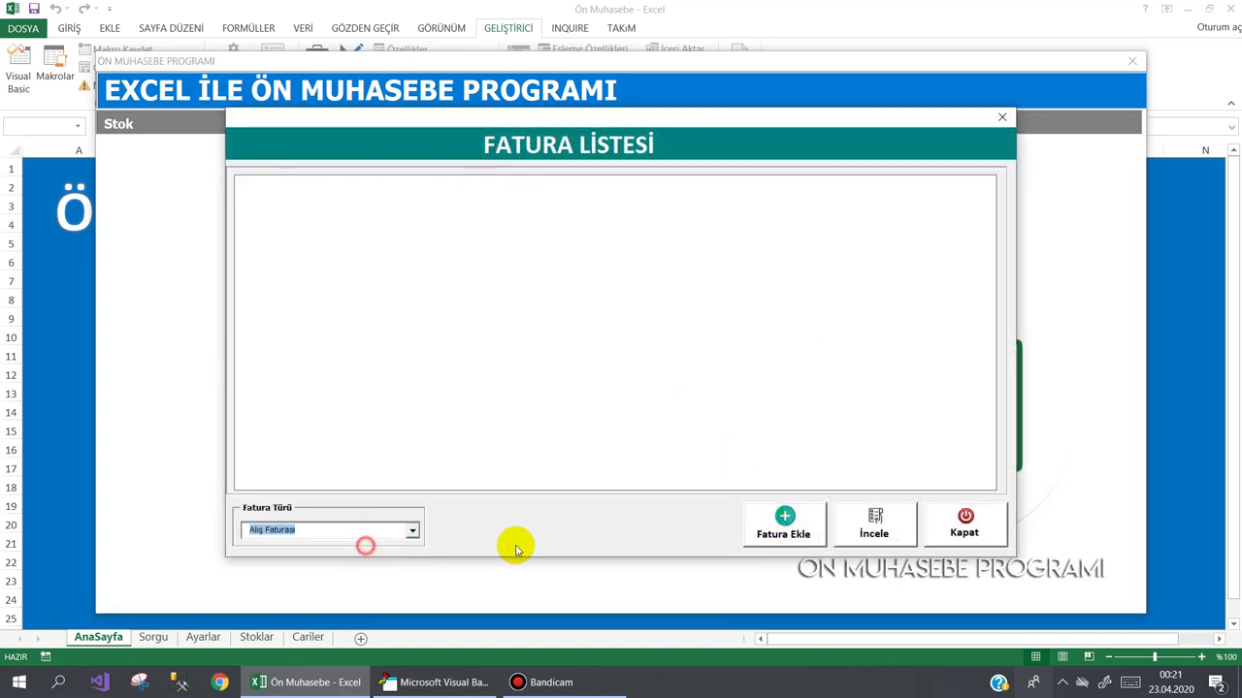
click(771, 533)
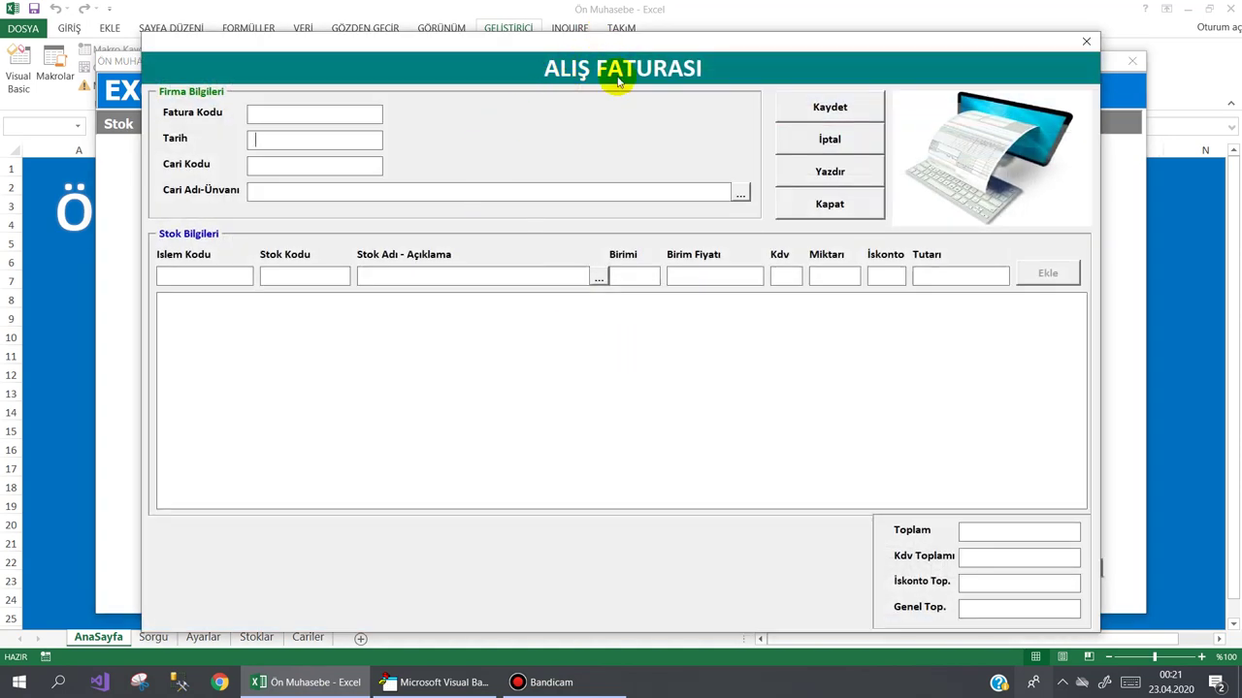
click(827, 201)
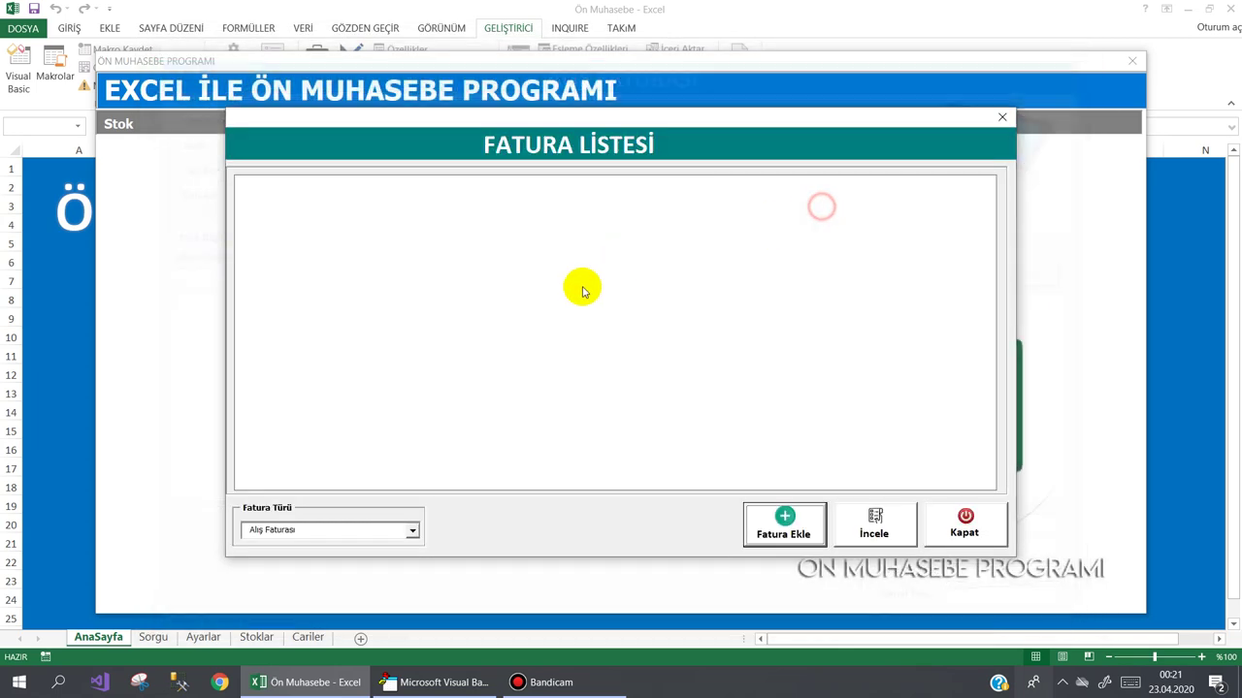
Step: Open a new Satış Faturası to check its header, then close the list and the program
click(412, 532)
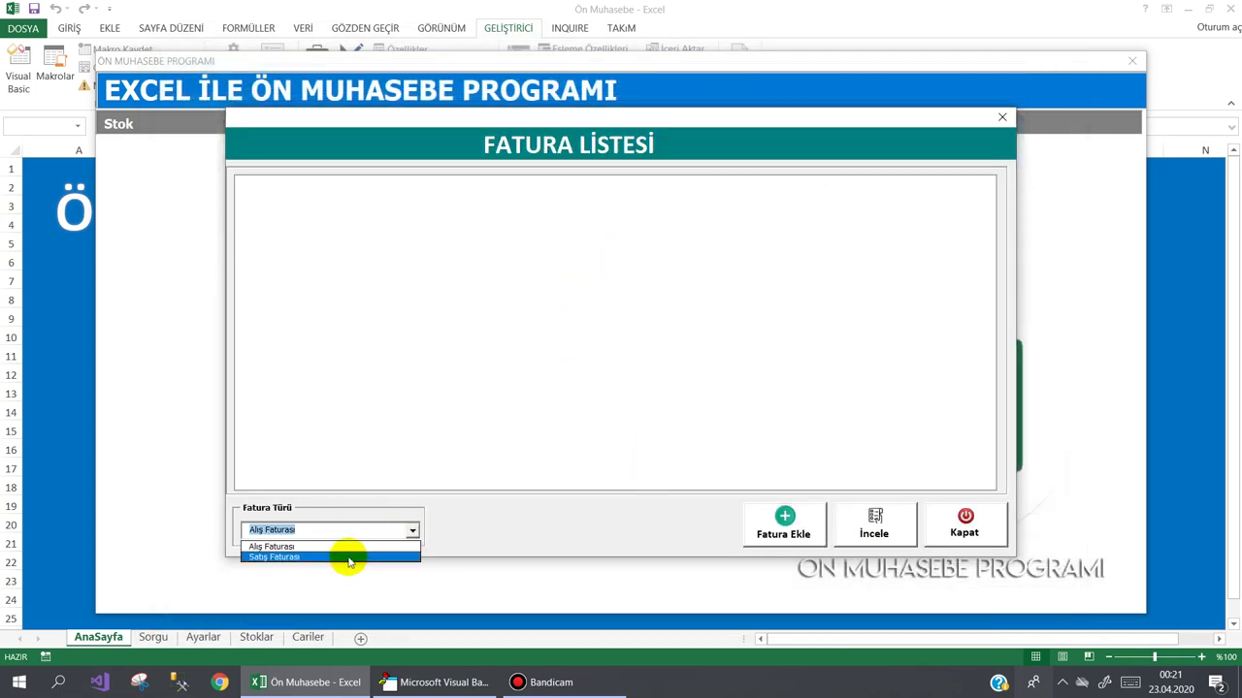
click(347, 556)
click(783, 528)
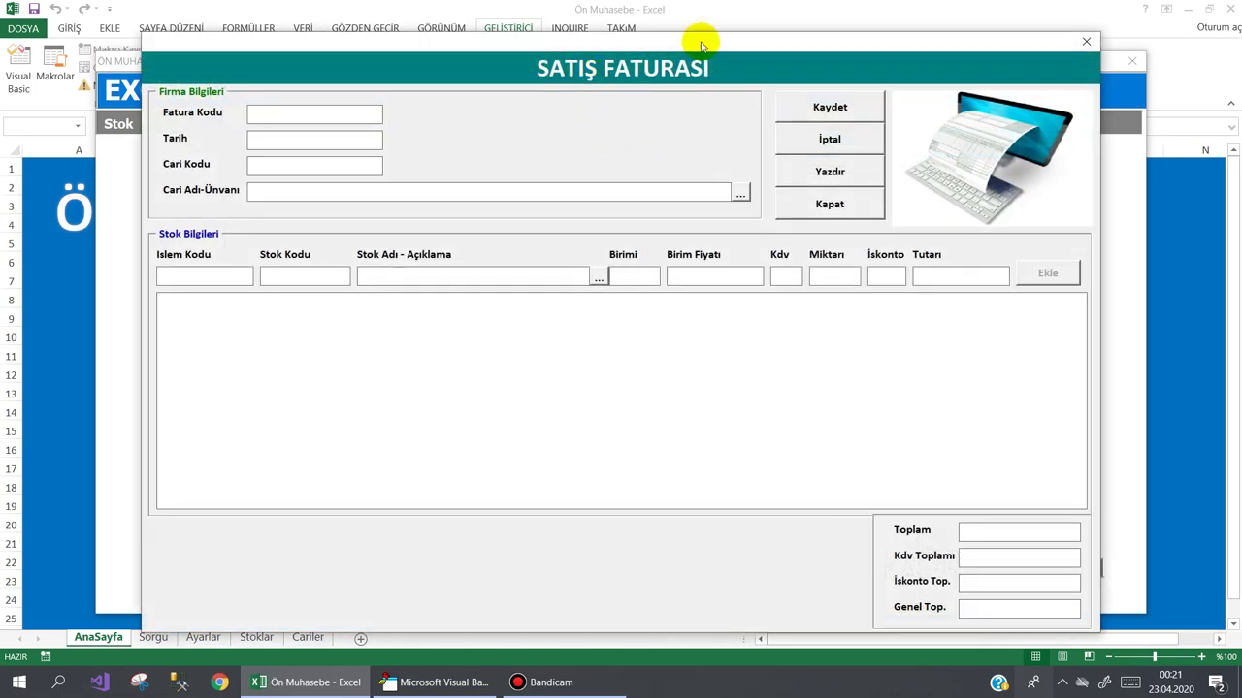
click(842, 207)
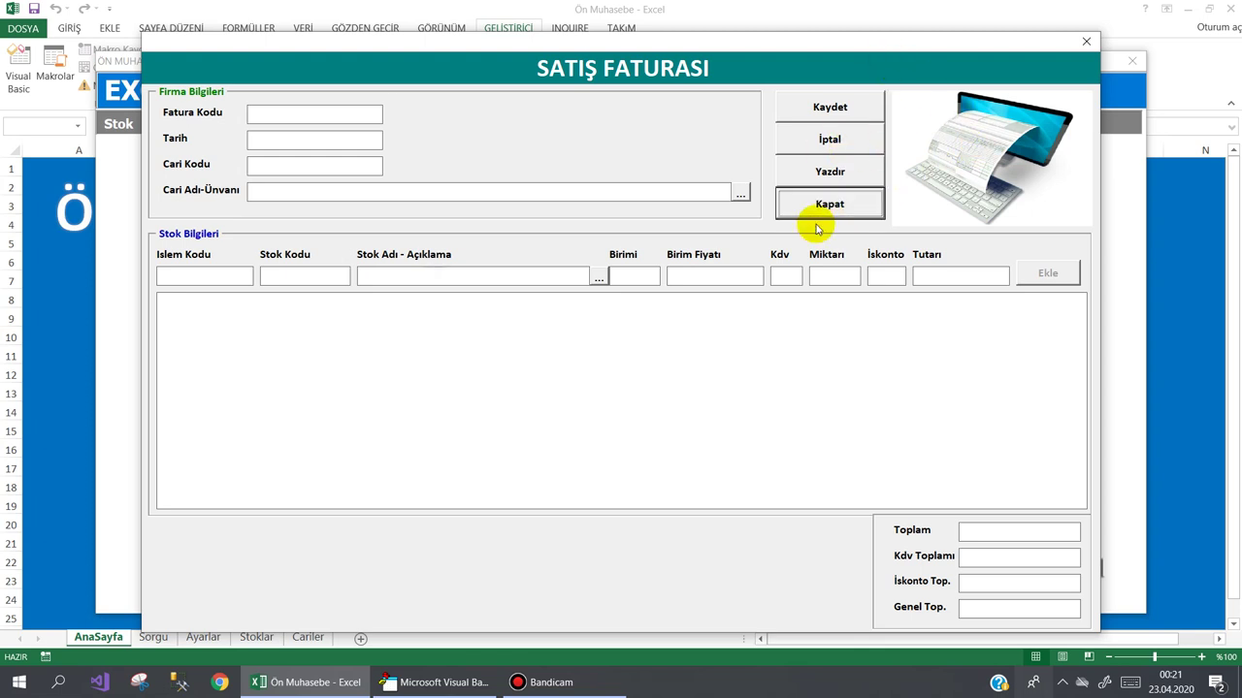
click(815, 216)
click(961, 519)
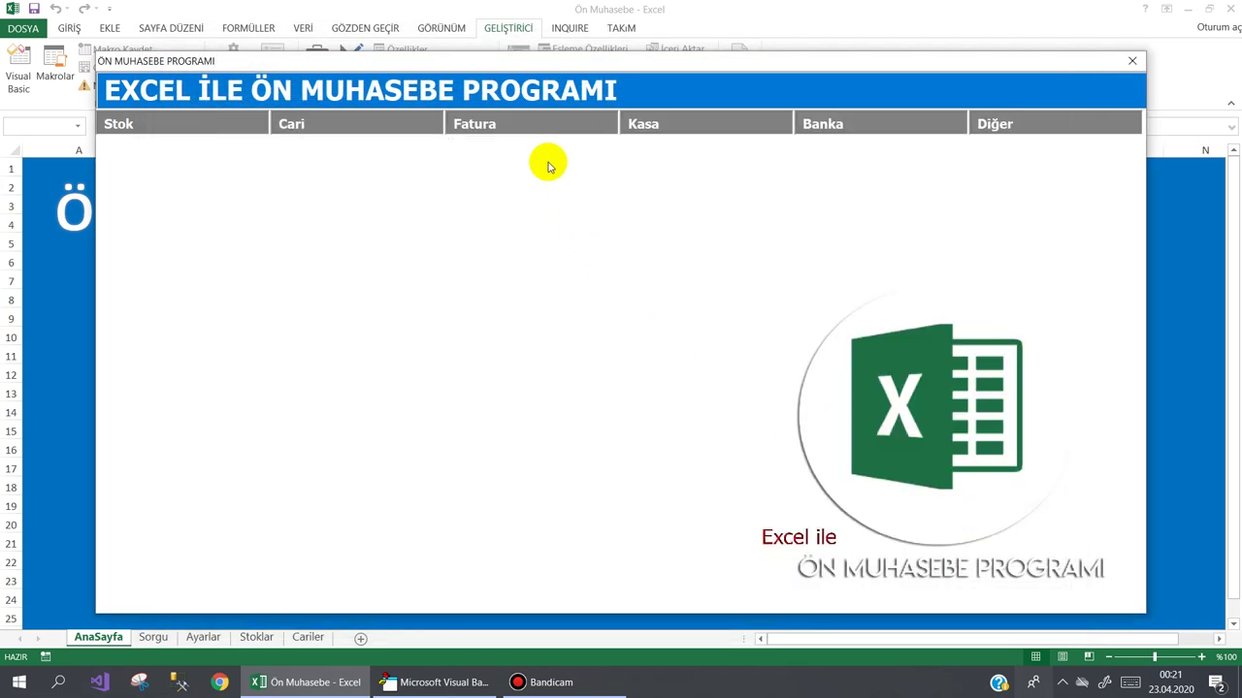
mouse_move(1054, 124)
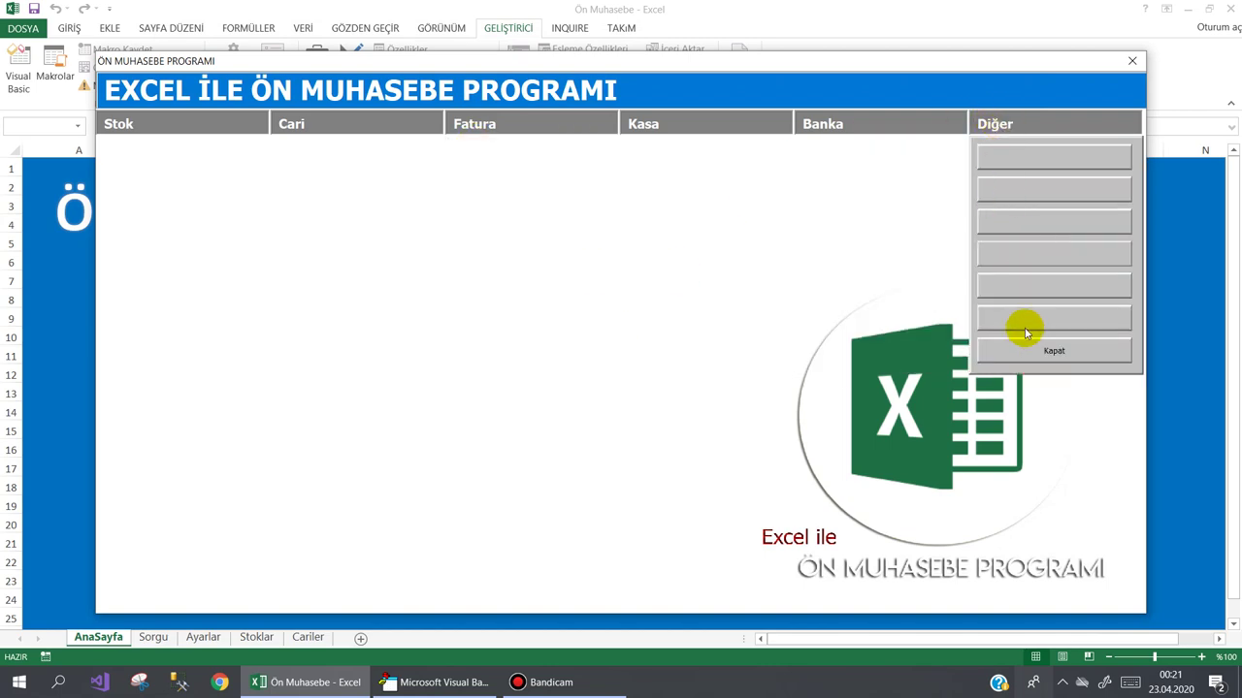
click(1021, 352)
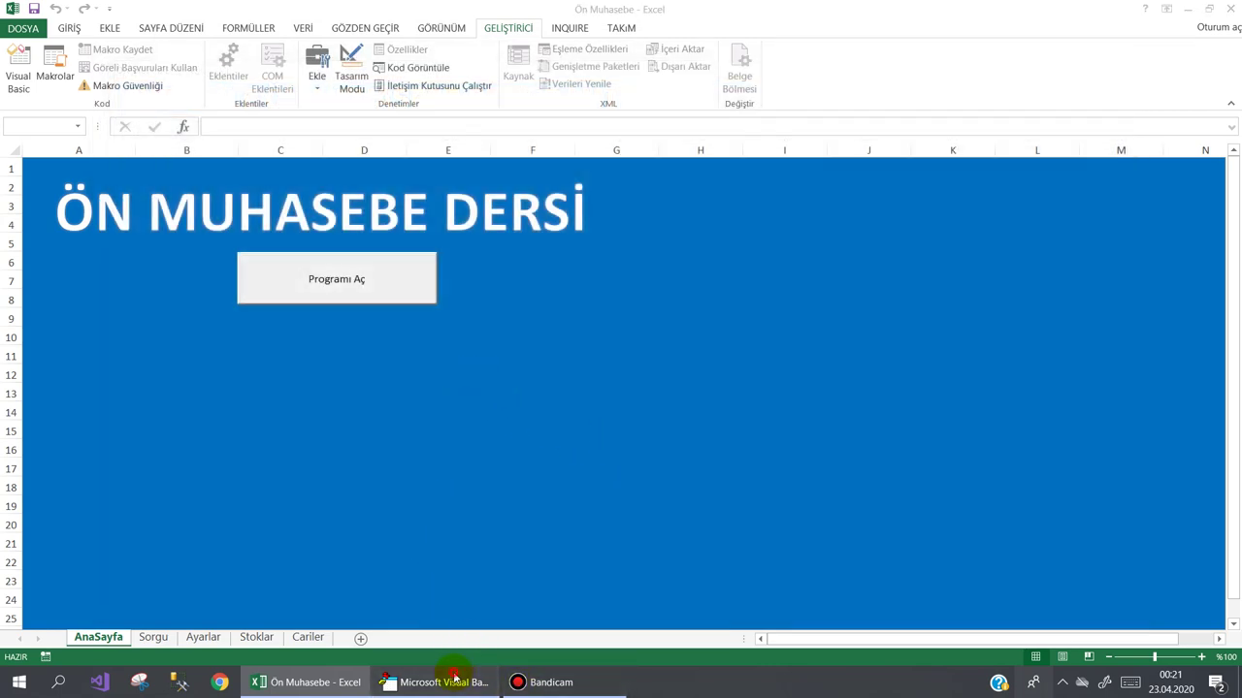
click(454, 682)
Step: Open btnFaturaEkle_Click in frmFaturaListesi and add an empty line after the ALIŞ FATURASI caption line
click(569, 105)
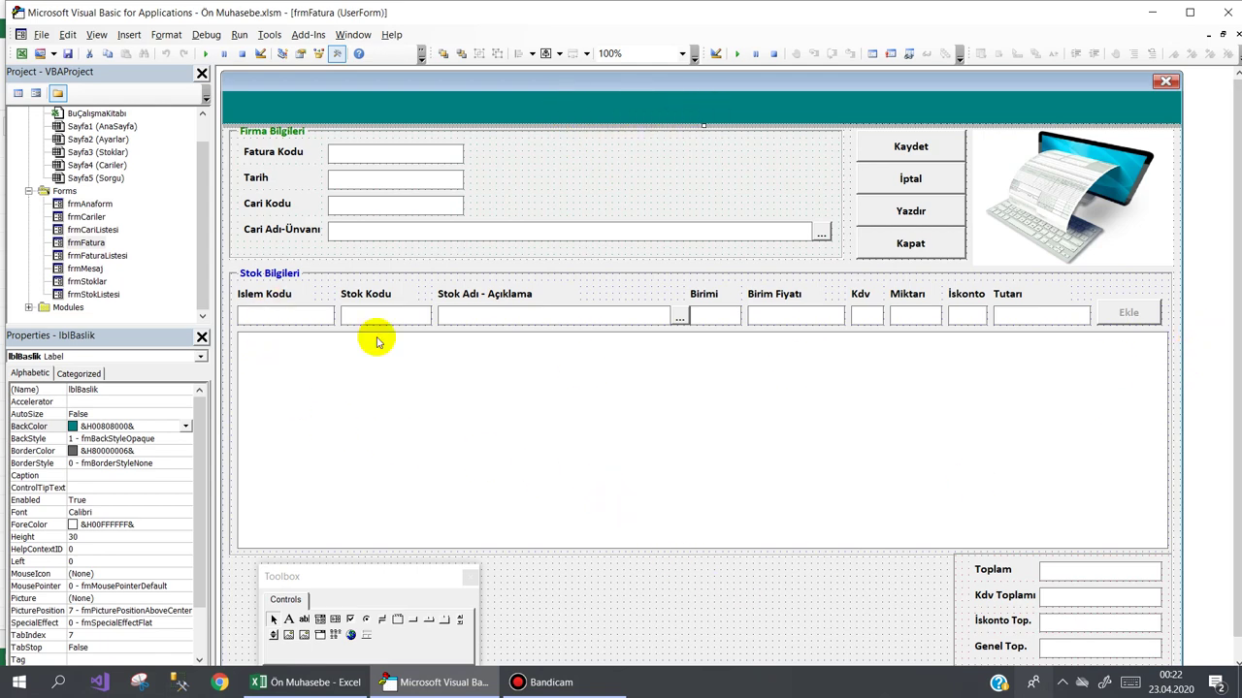
double_click(85, 256)
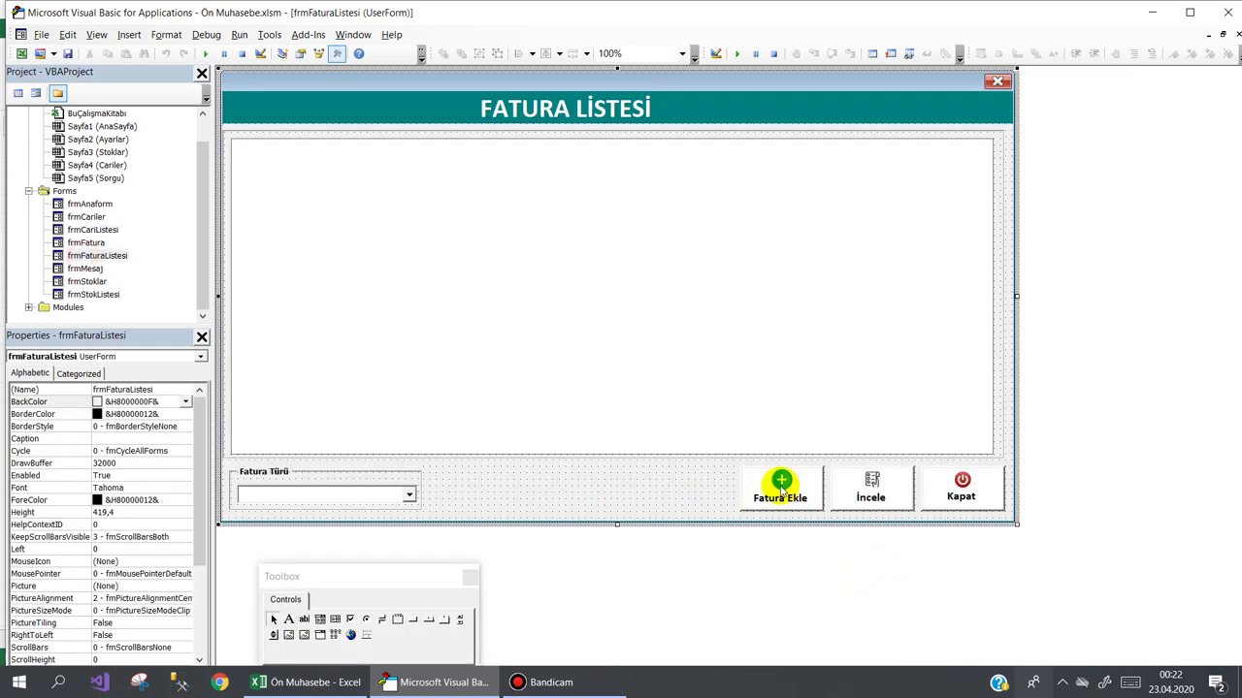
double_click(781, 490)
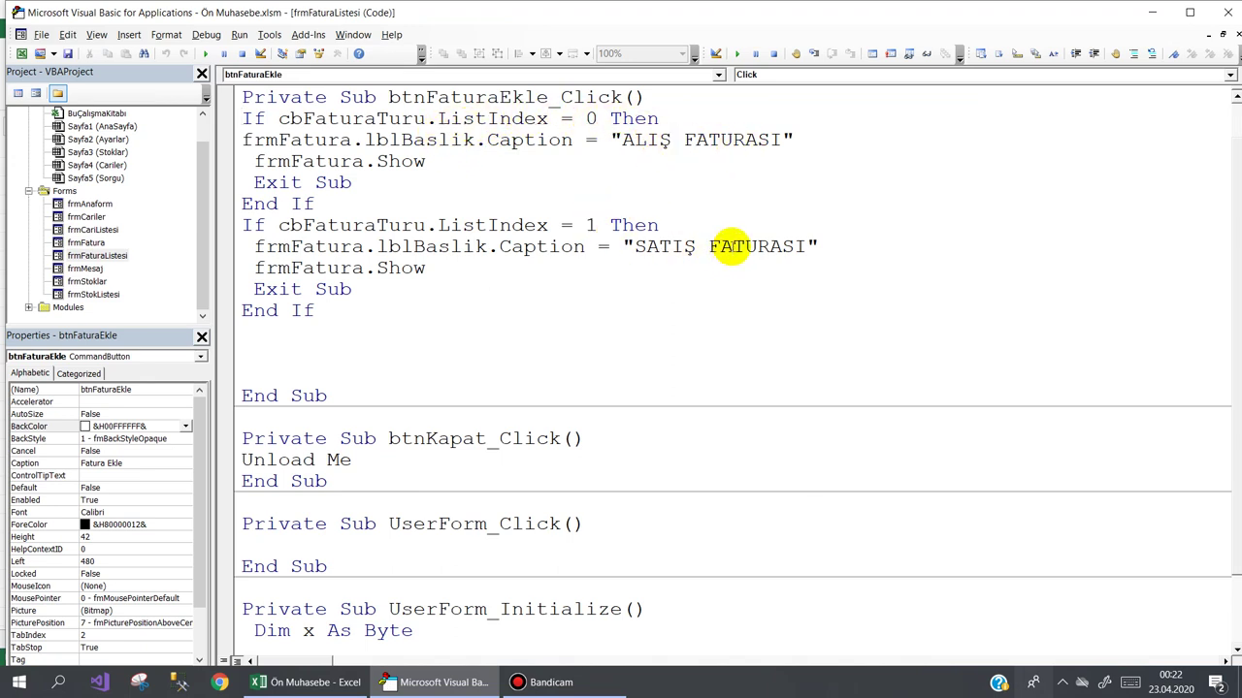
click(798, 139)
key(Return)
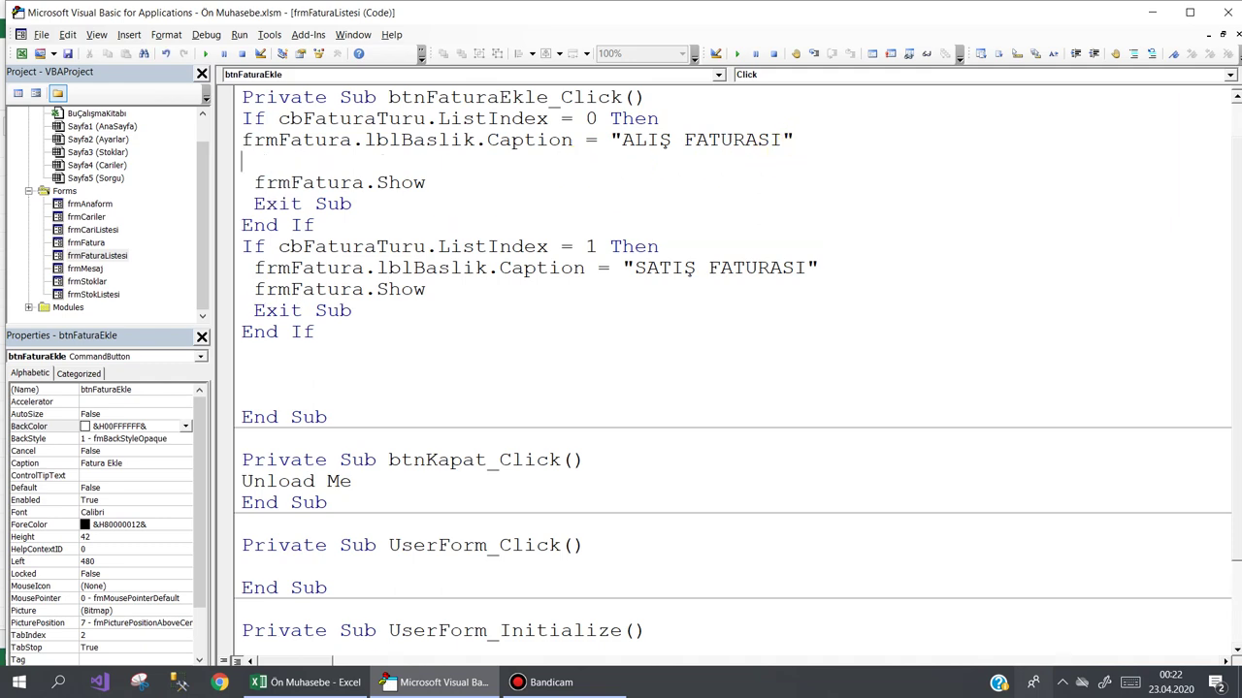
Step: Check the frmFatura title label in design view, then reopen the add-invoice code
double_click(92, 244)
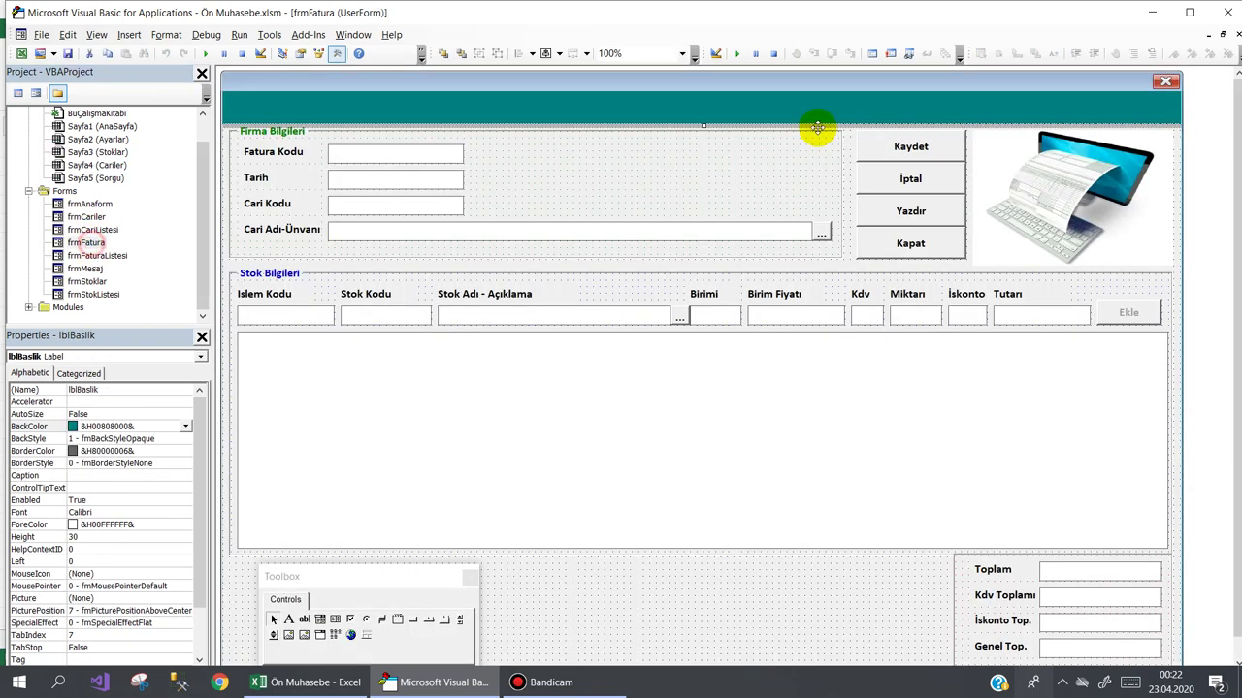
click(1094, 114)
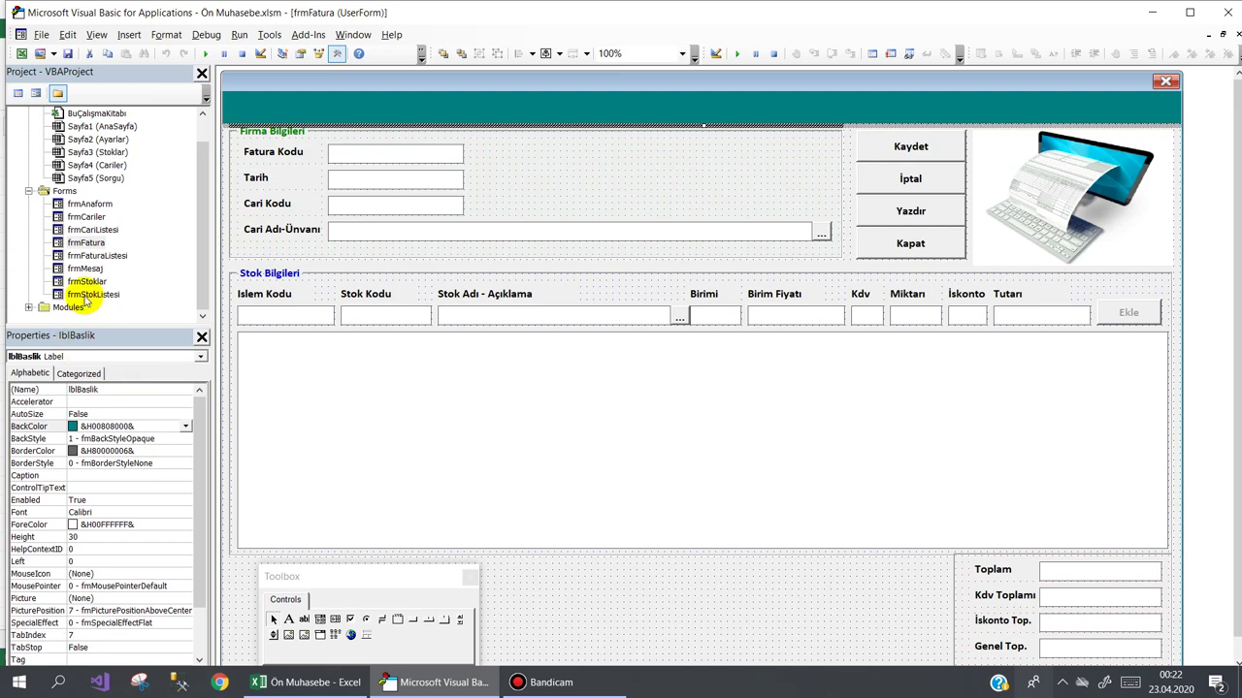
click(92, 256)
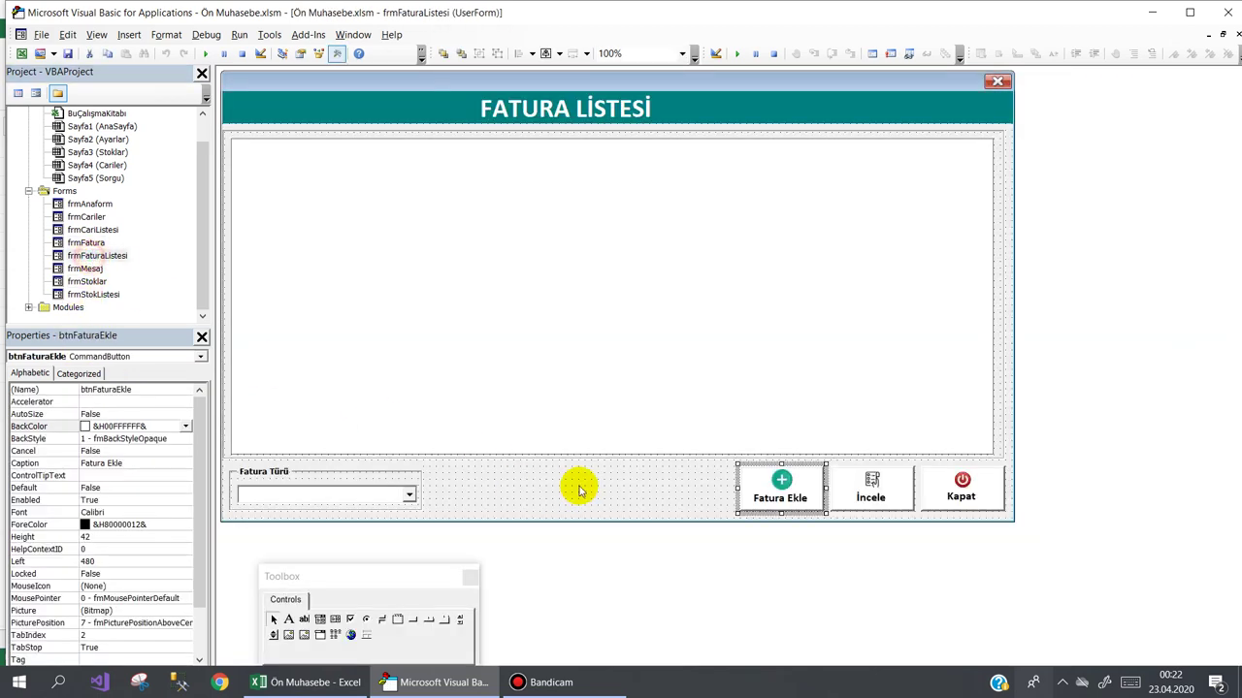
double_click(774, 481)
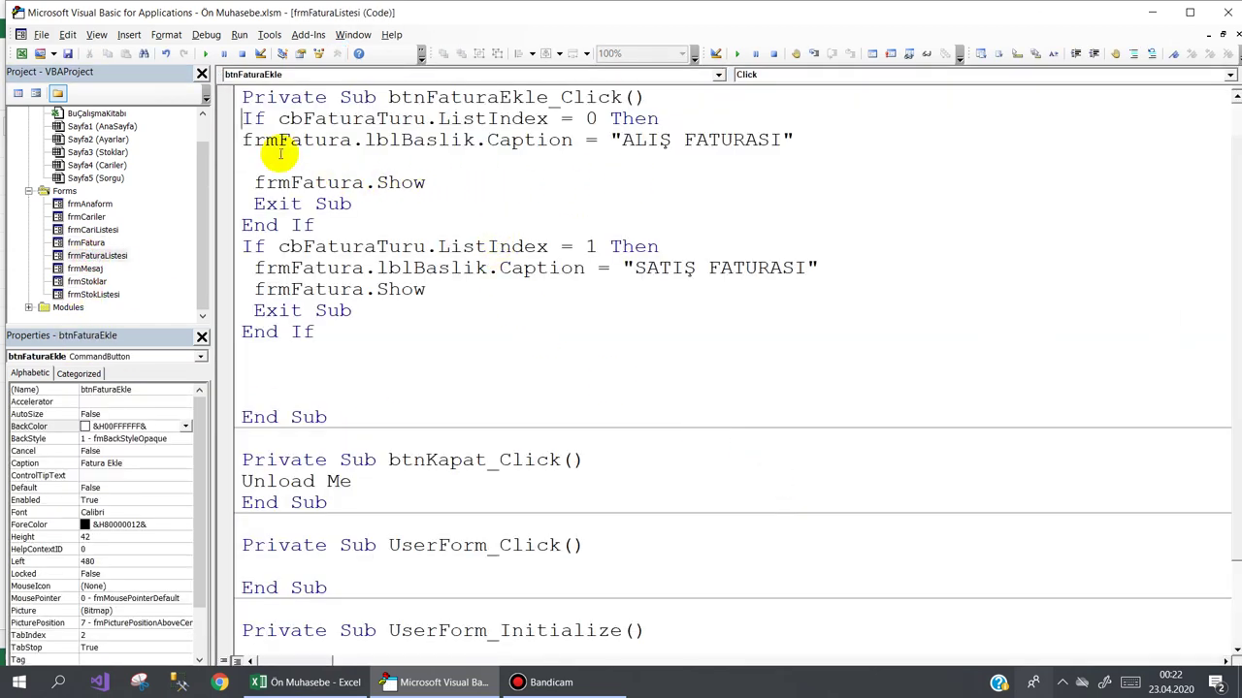
Step: Add frmFatura.lblBaslik.BackColor = vbBlue under the ALIŞ FATURASI caption line
click(242, 161)
text(frmf)
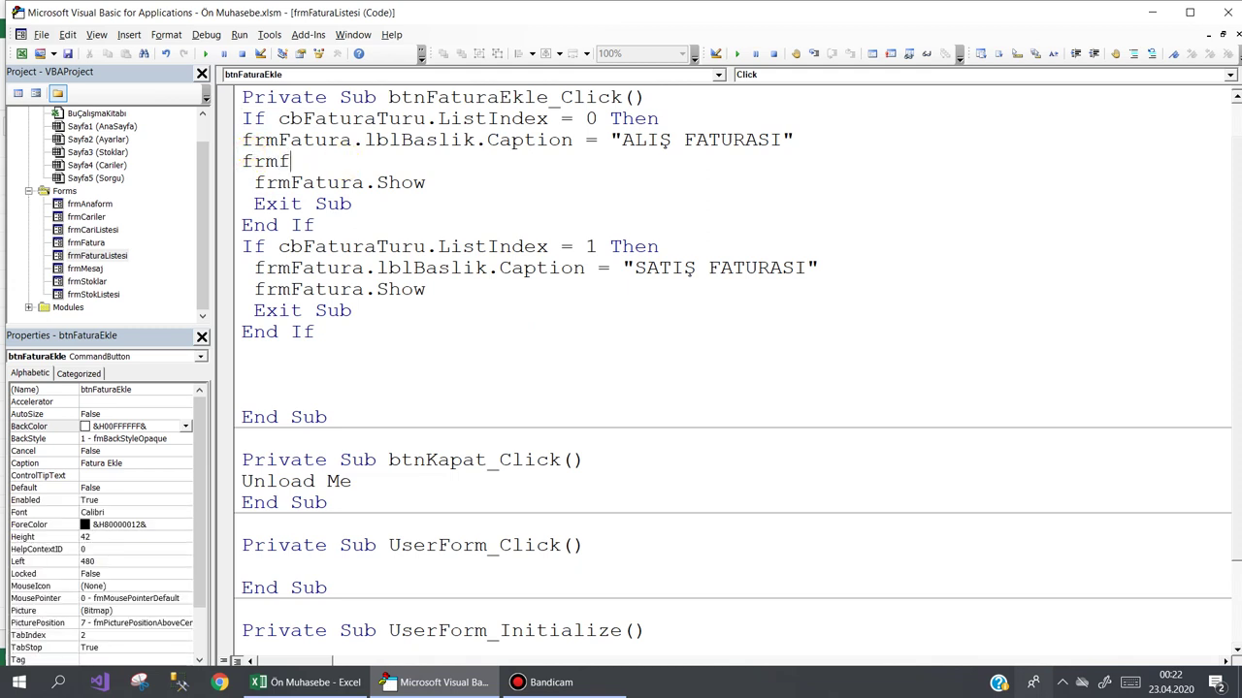
key(ctrl+space)
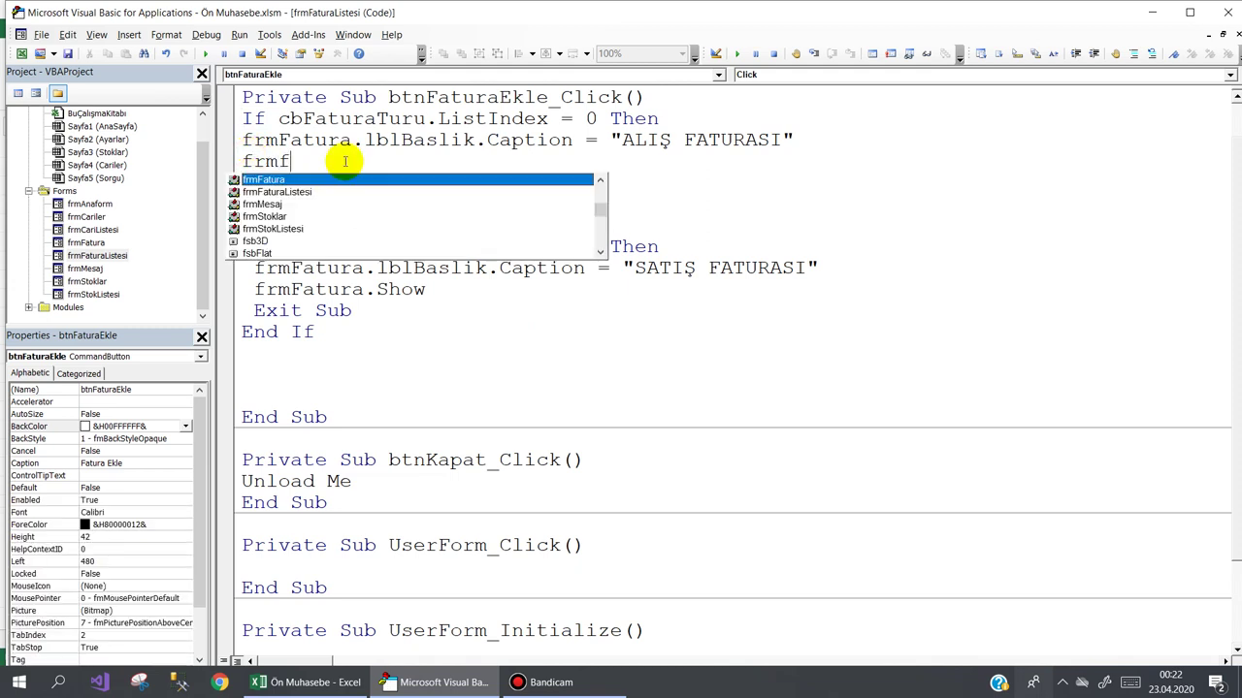
text(.lbl)
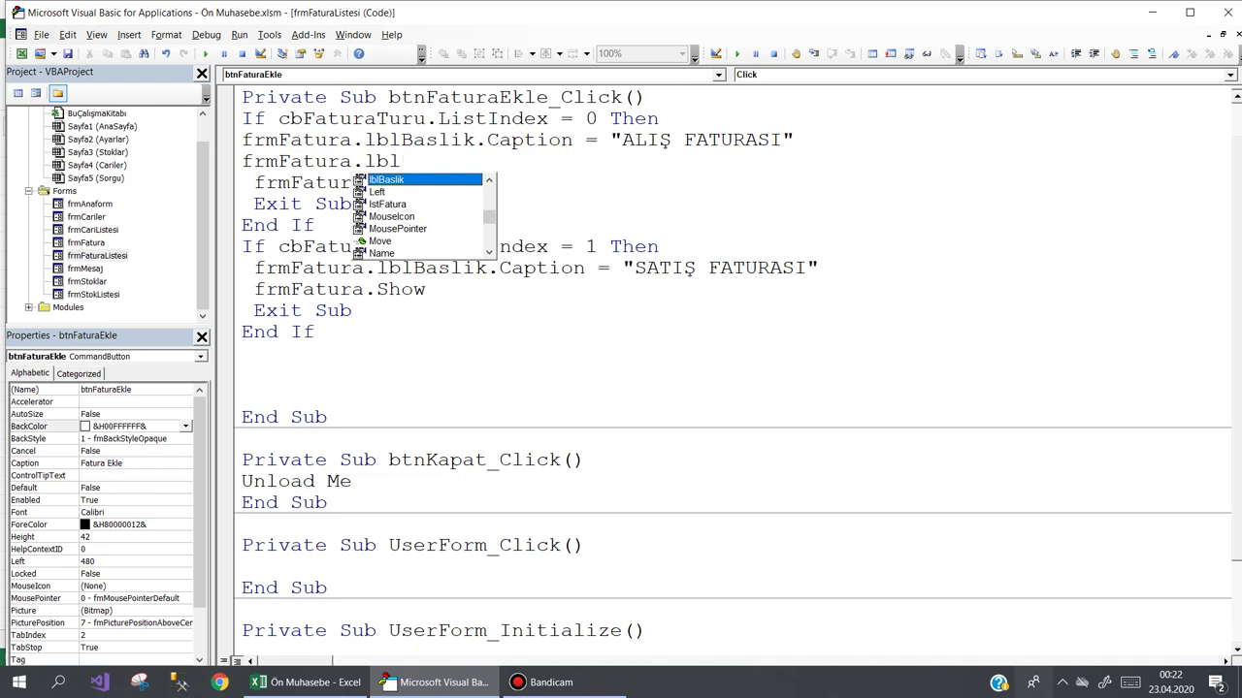
text(.b)
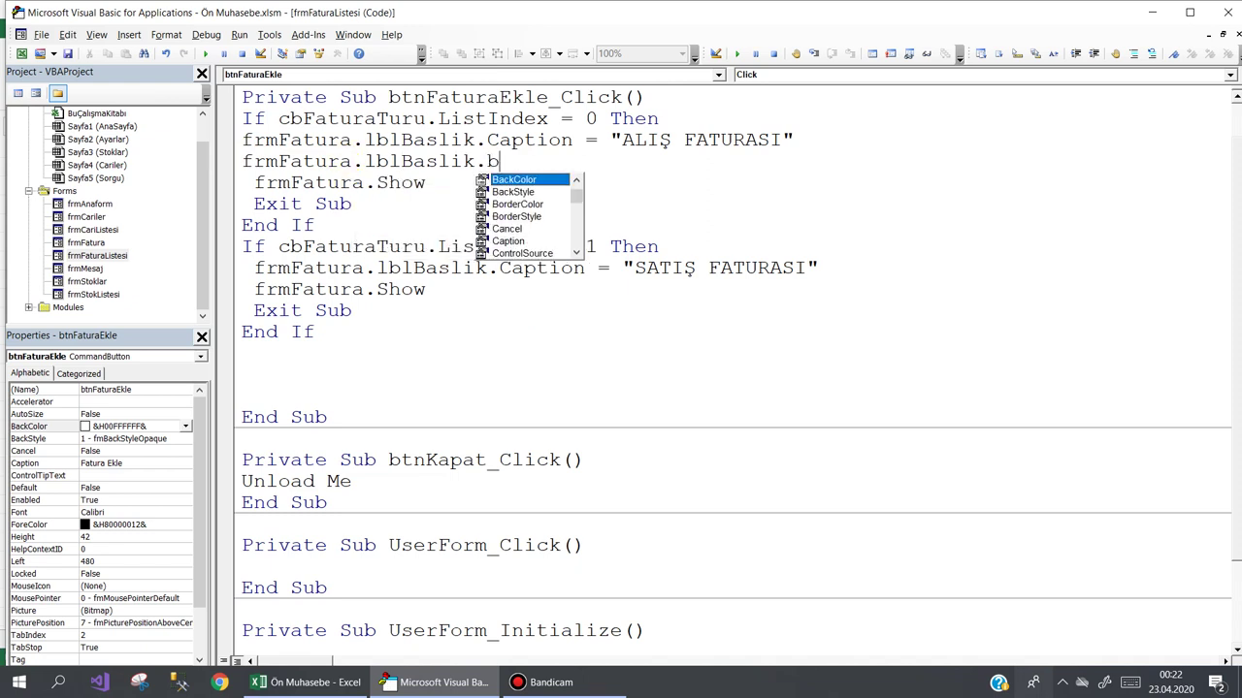
text(=)
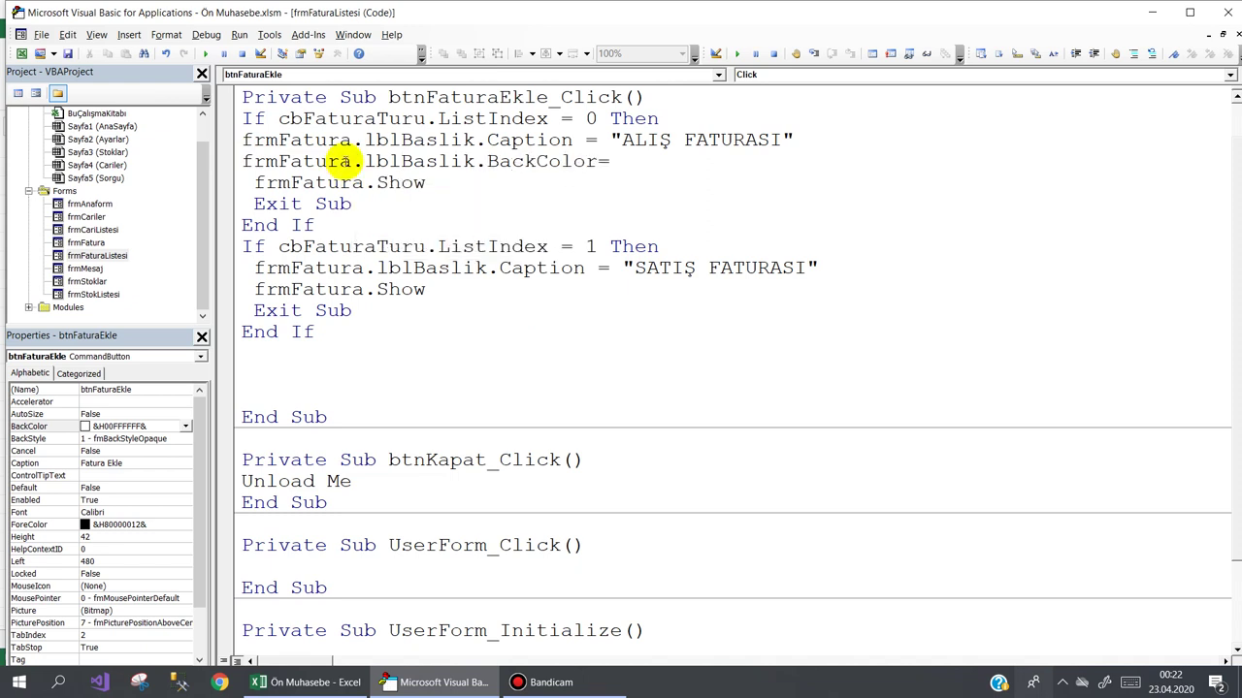
text(vb)
key(ctrl+space)
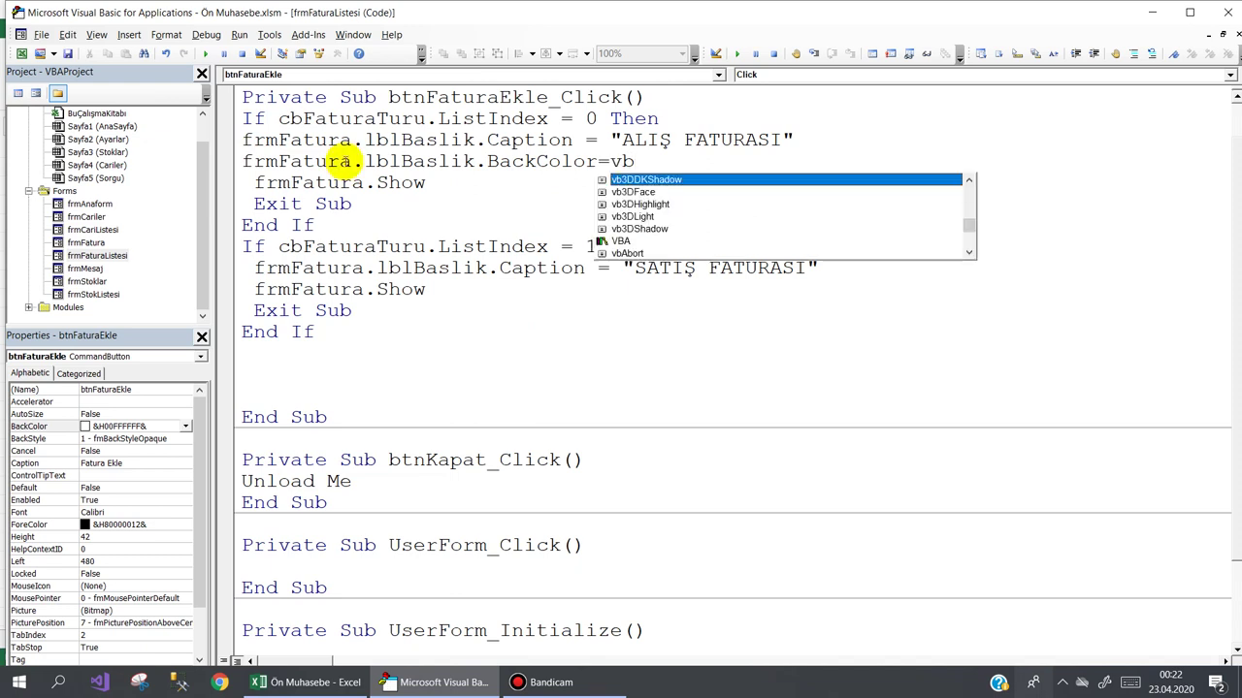
text(bl)
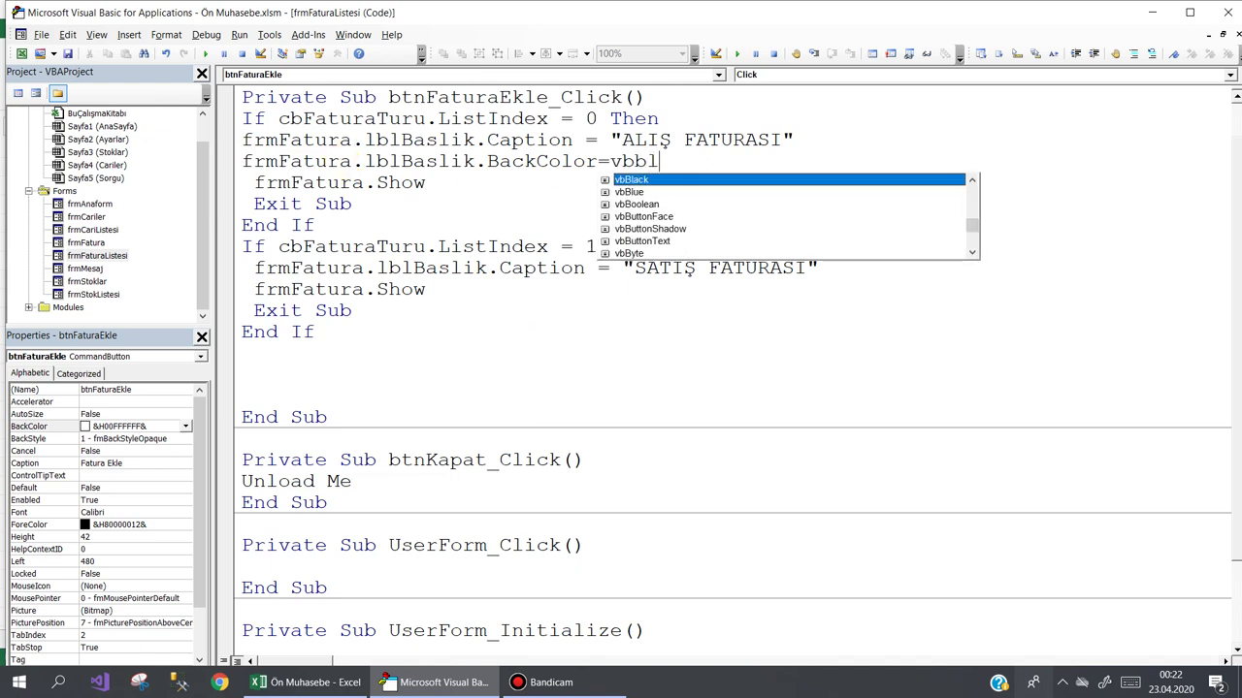
key(Down)
key(Tab)
key(Down)
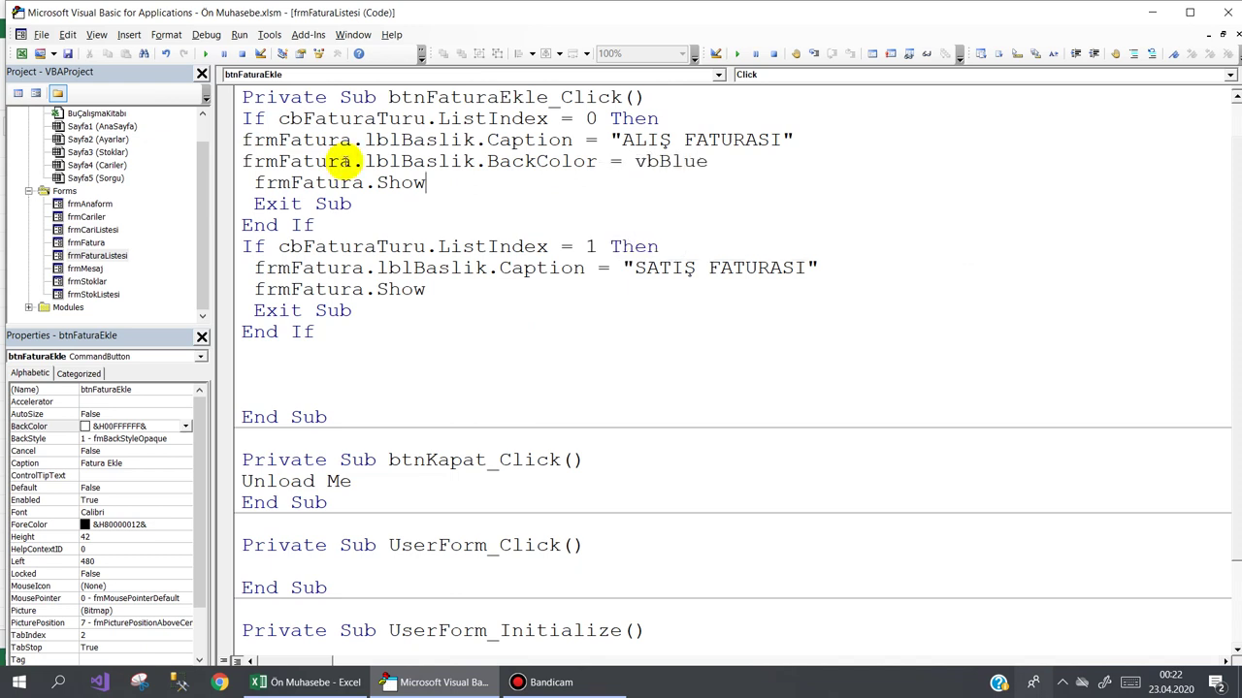
Step: Copy the BackColor line under the SATIŞ FATURASI caption and change its colour to vbGreen
drag(708, 161, 245, 161)
key(ctrl+c)
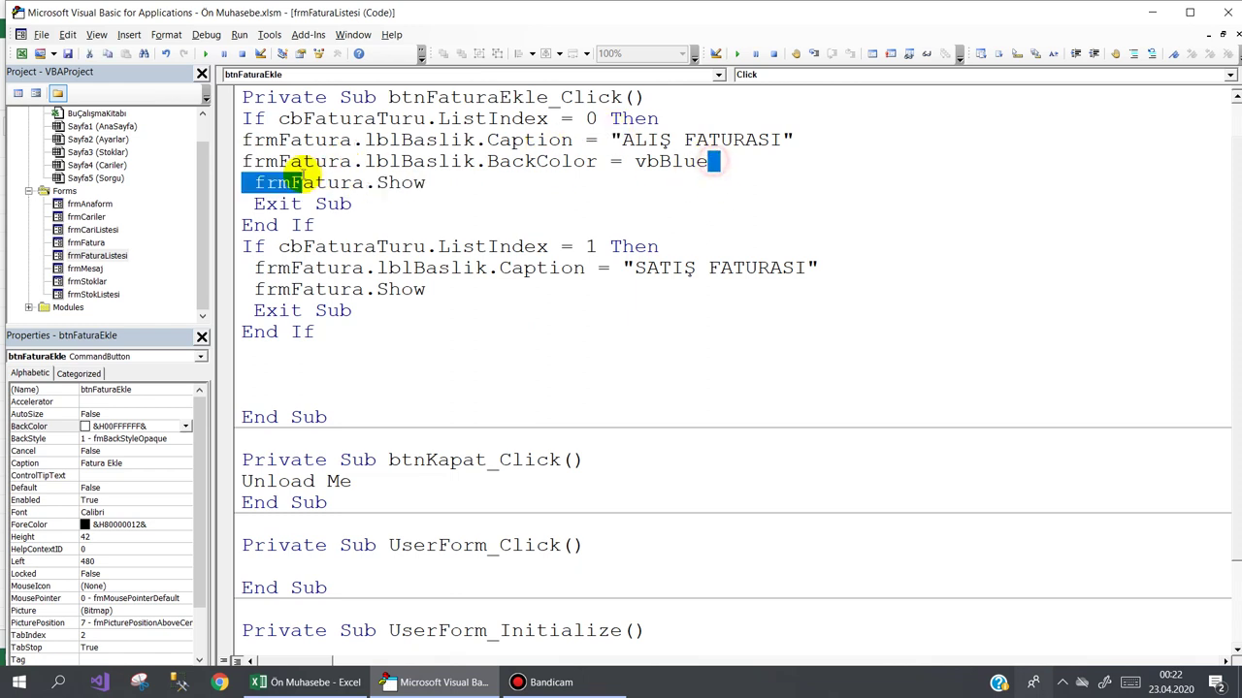
click(831, 267)
key(Return)
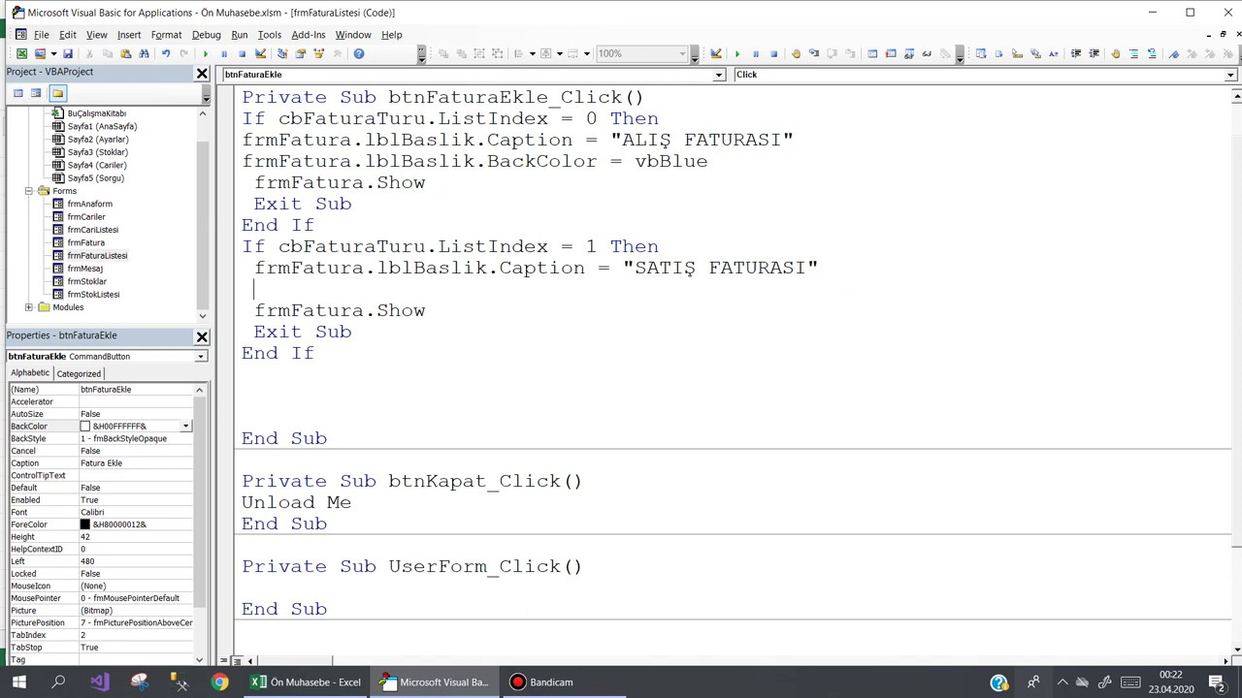
key(ctrl+v)
key(ctrl+shift+Left)
text(vb)
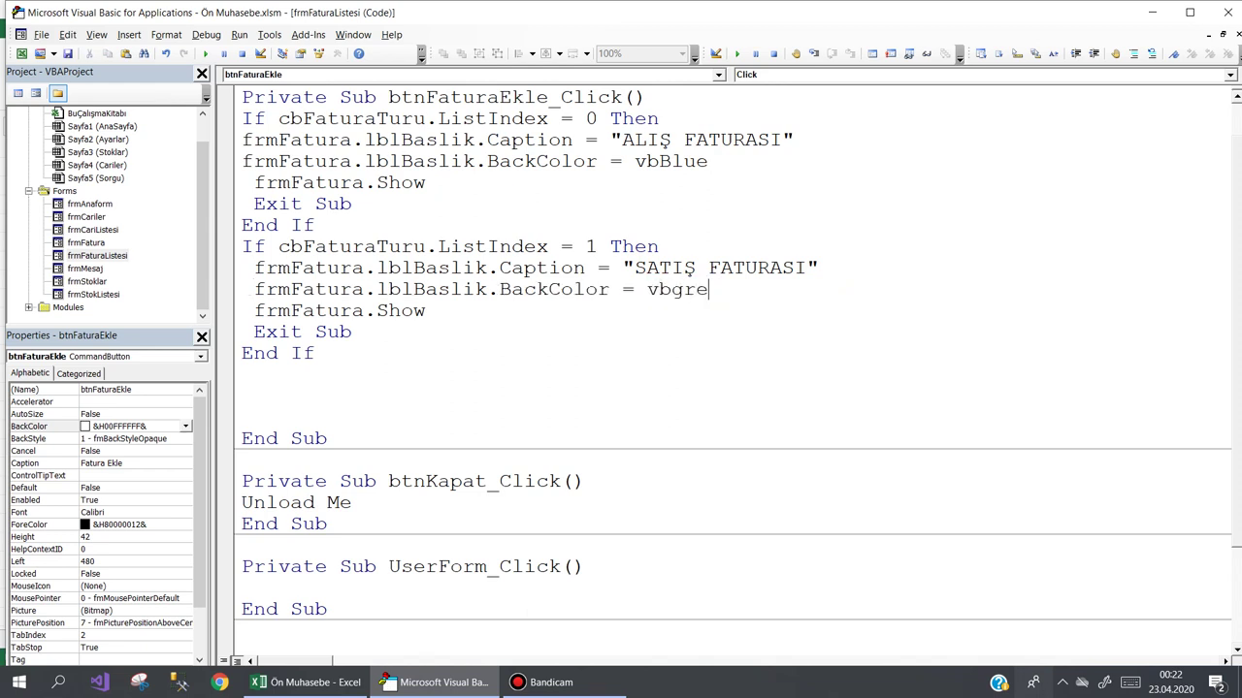
key(ctrl+space)
key(Return)
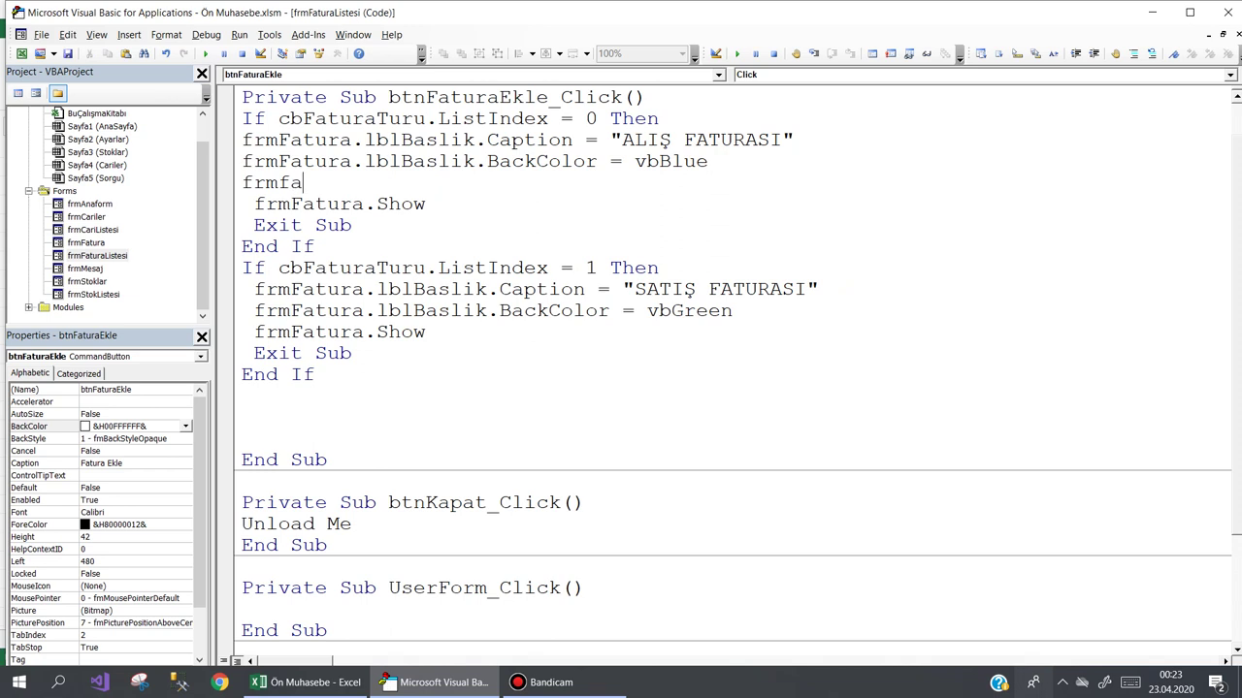
Step: Add frmFatura.lblBaslik.ForeColor = vbWhite after the vbBlue line and paste it into the sales branch
key(ctrl+space)
text(.lb)
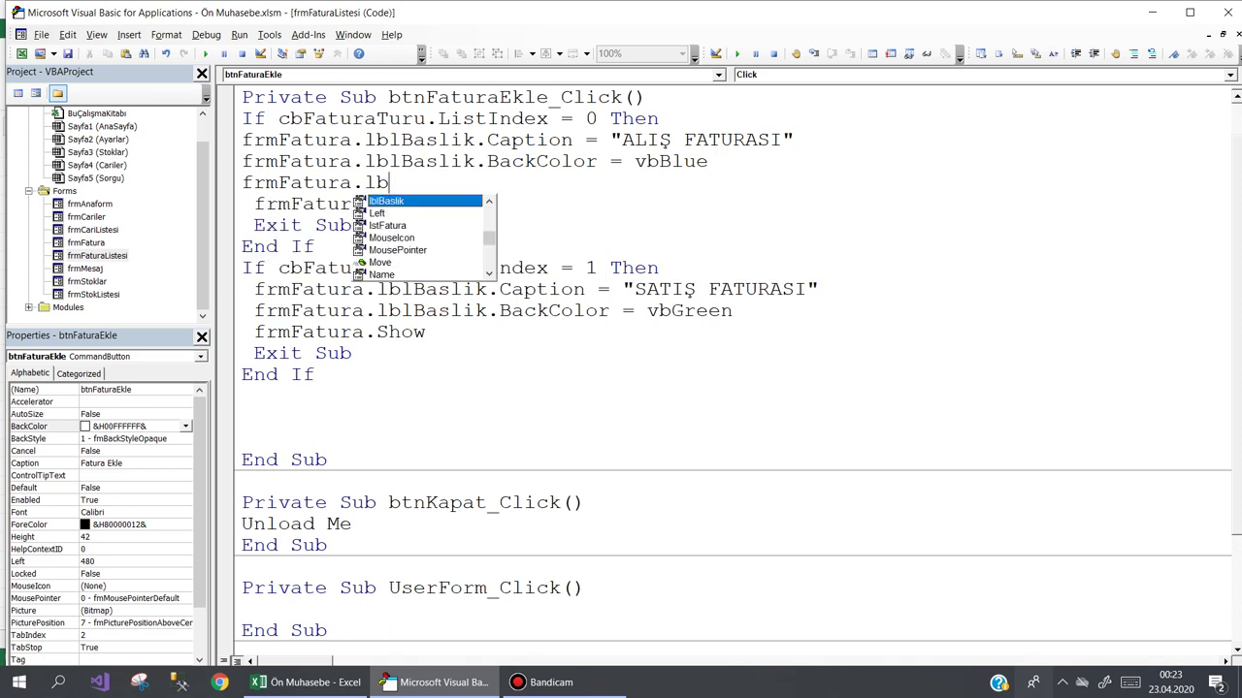
text(.for)
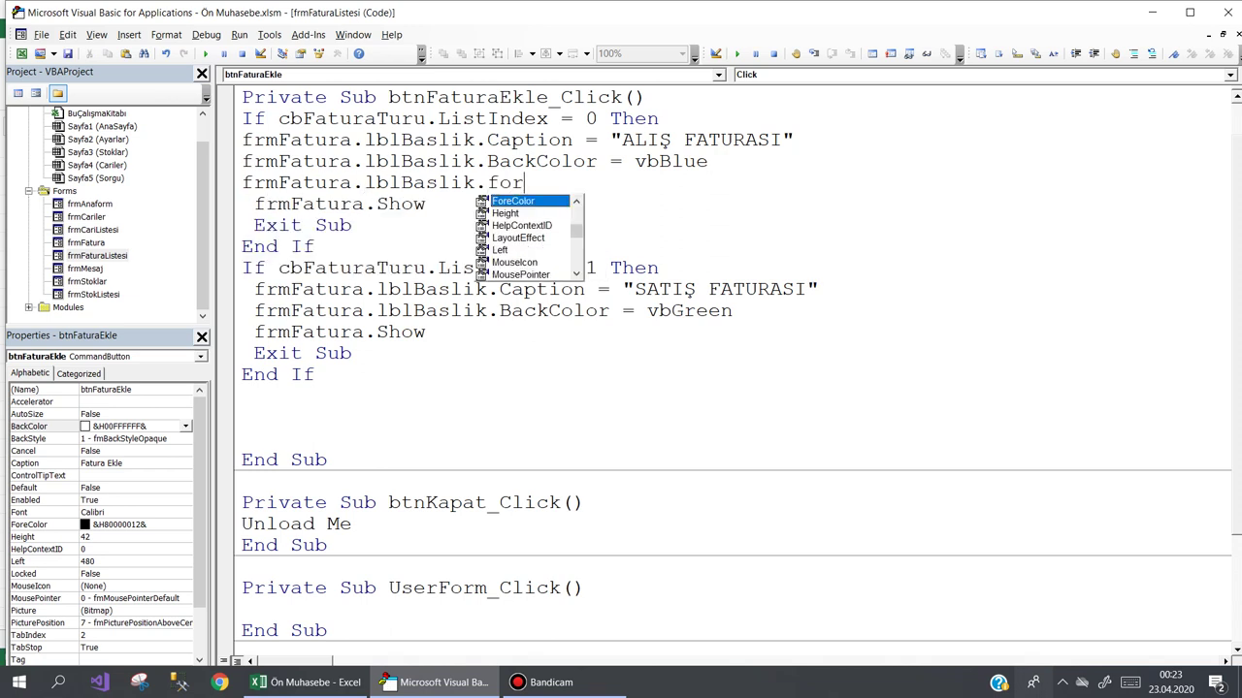
text(=")
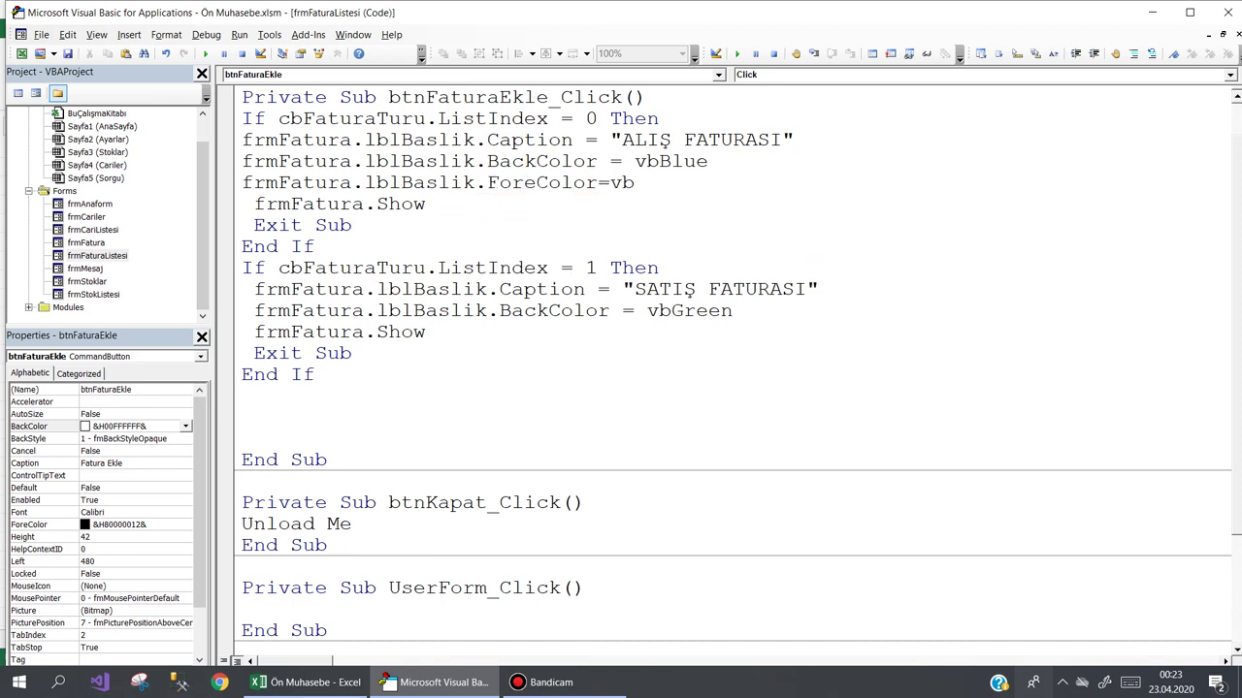
text(White)
key(shift+Home)
key(ctrl+c)
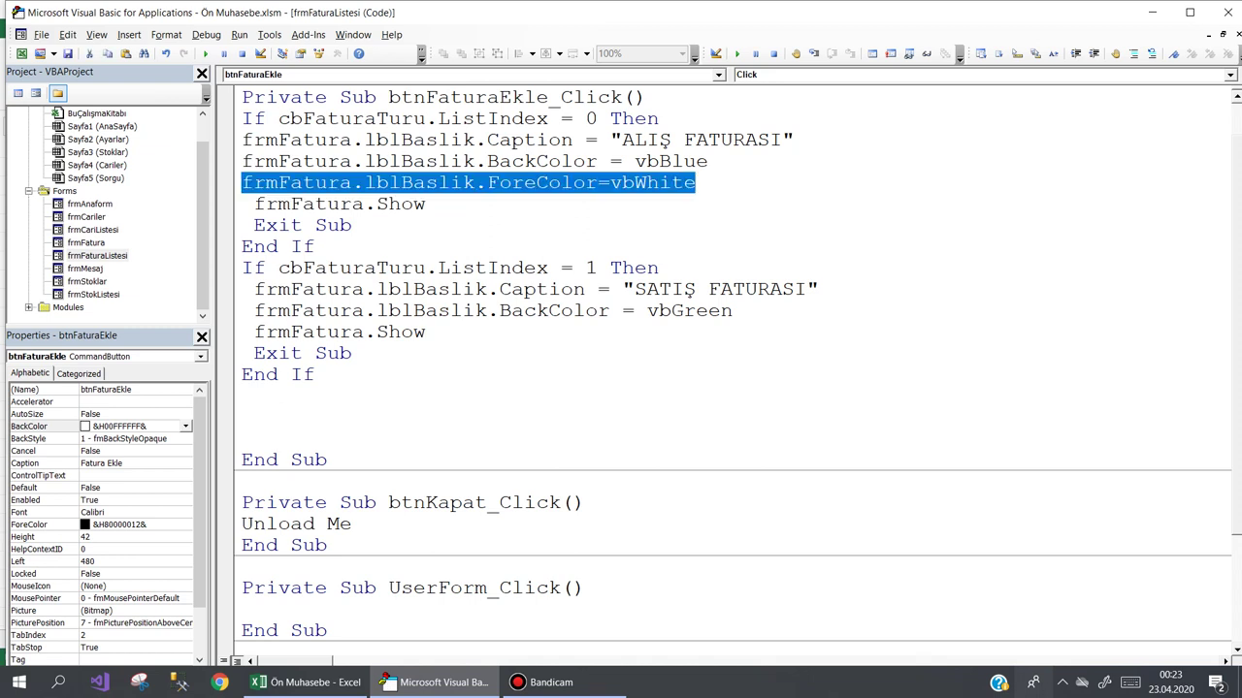
click(242, 225)
key(Return)
key(Up)
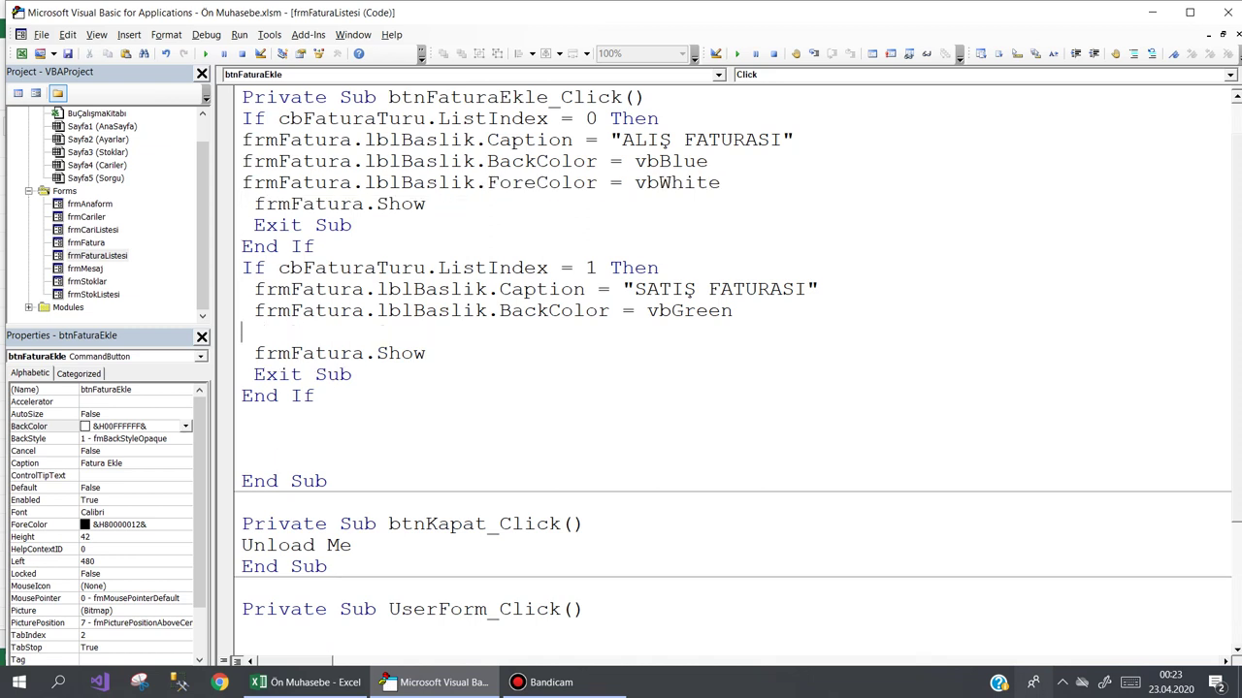
key(ctrl+v)
double_click(652, 332)
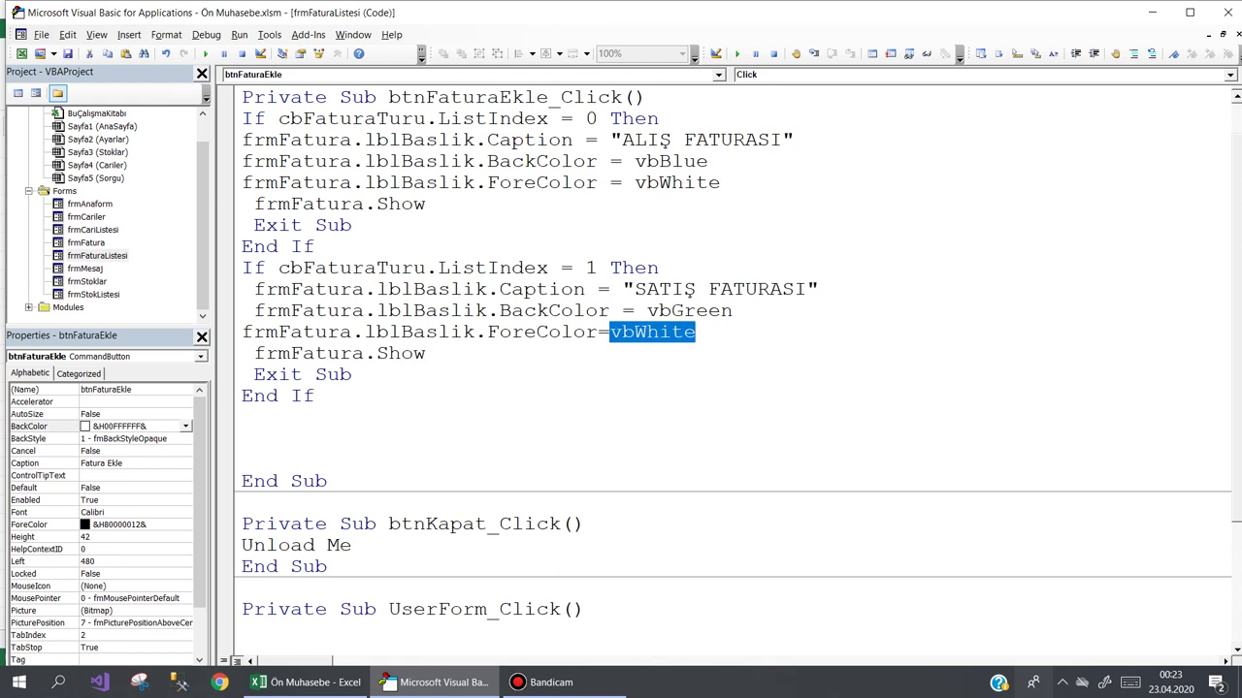
click(546, 393)
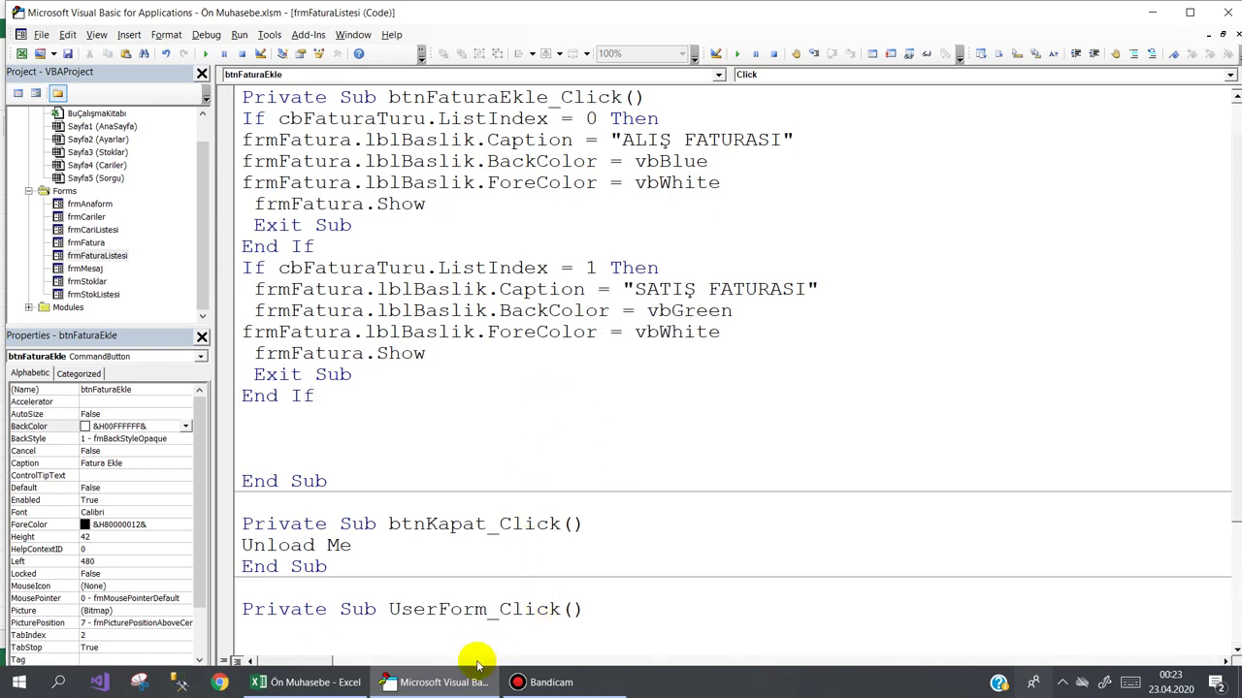
Step: Test a Satış Faturası from the invoice list, then close the forms and the program
click(320, 682)
click(373, 299)
mouse_move(474, 125)
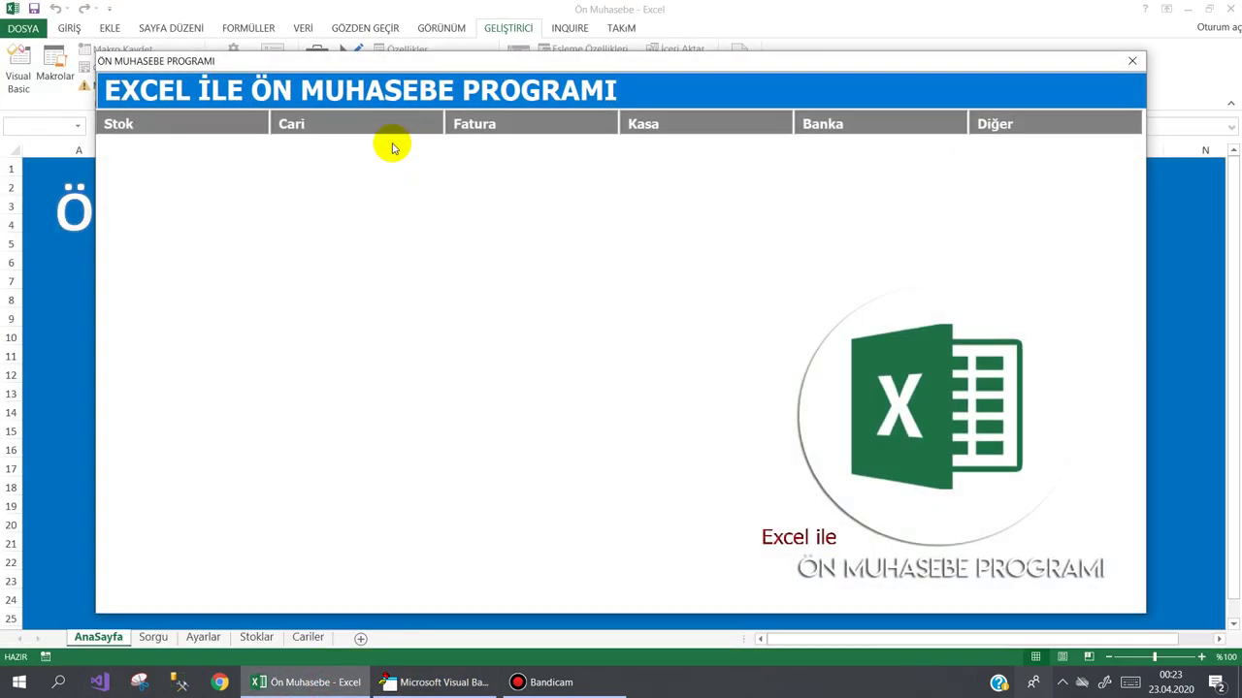
click(508, 161)
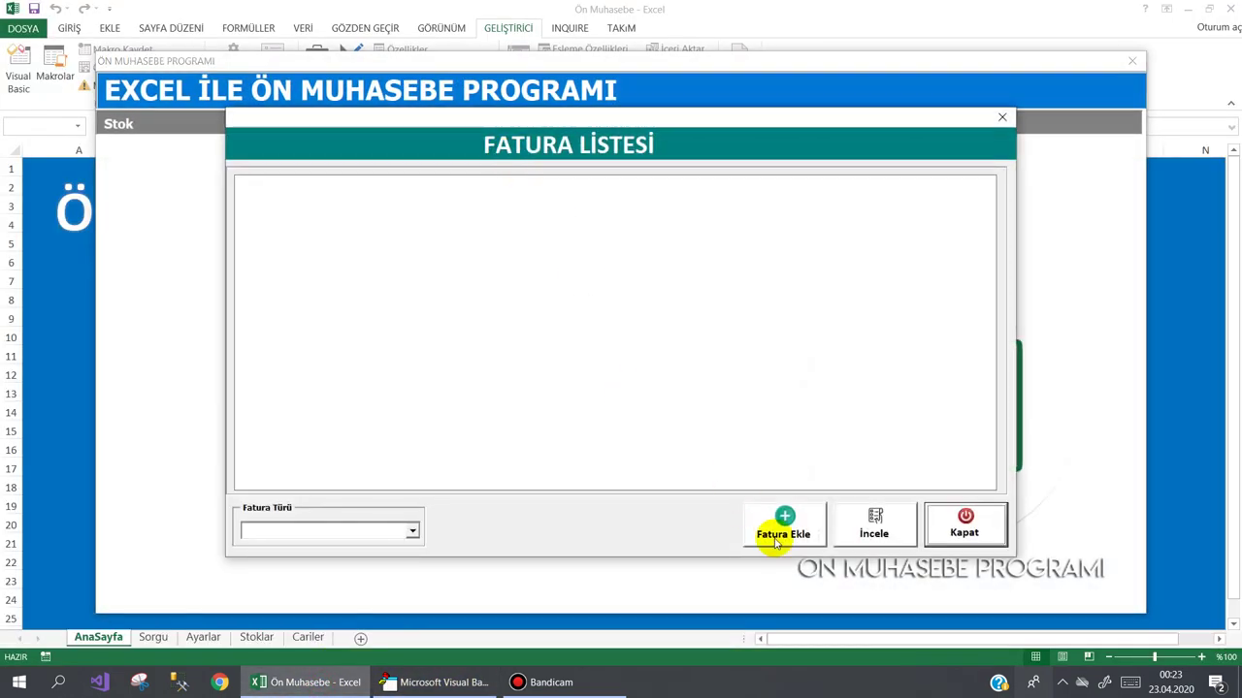
click(413, 533)
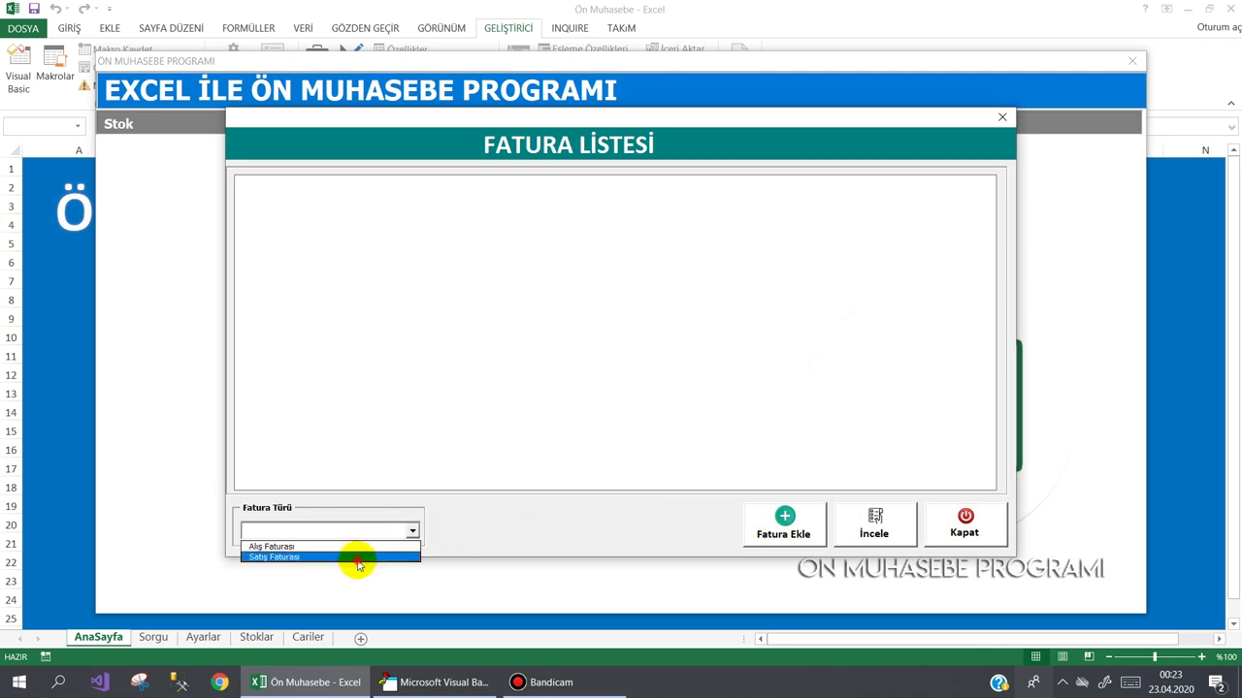
click(355, 558)
click(788, 535)
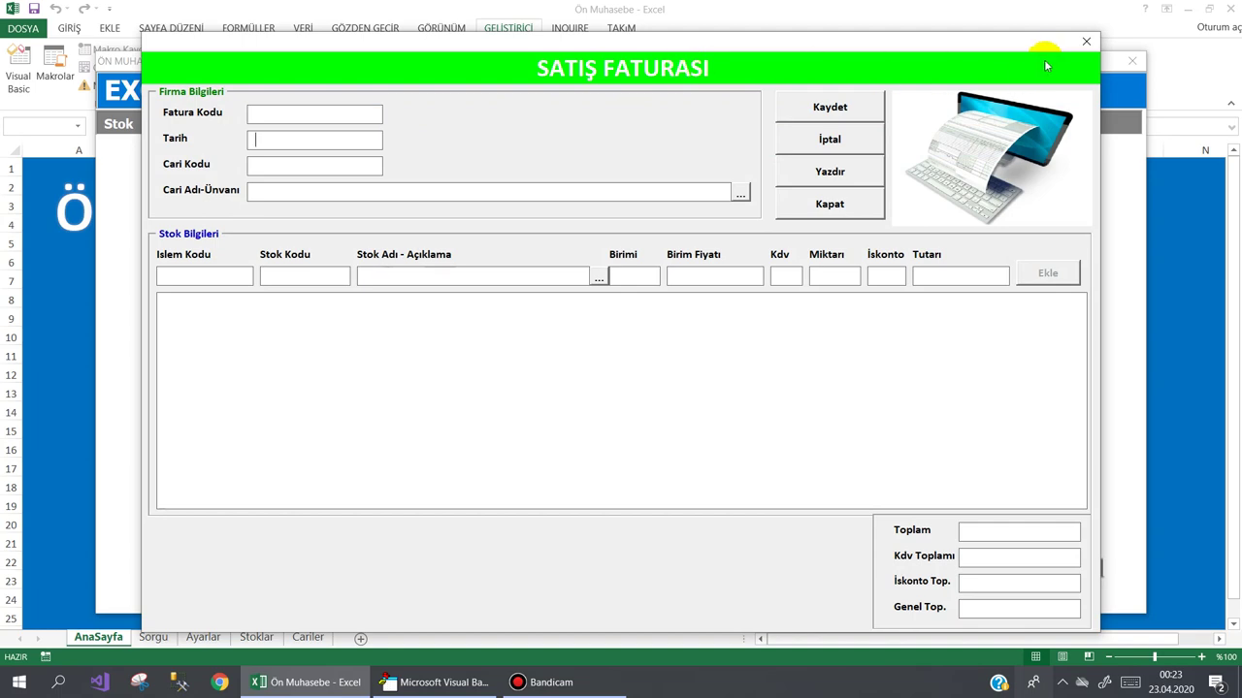
click(1085, 45)
click(959, 524)
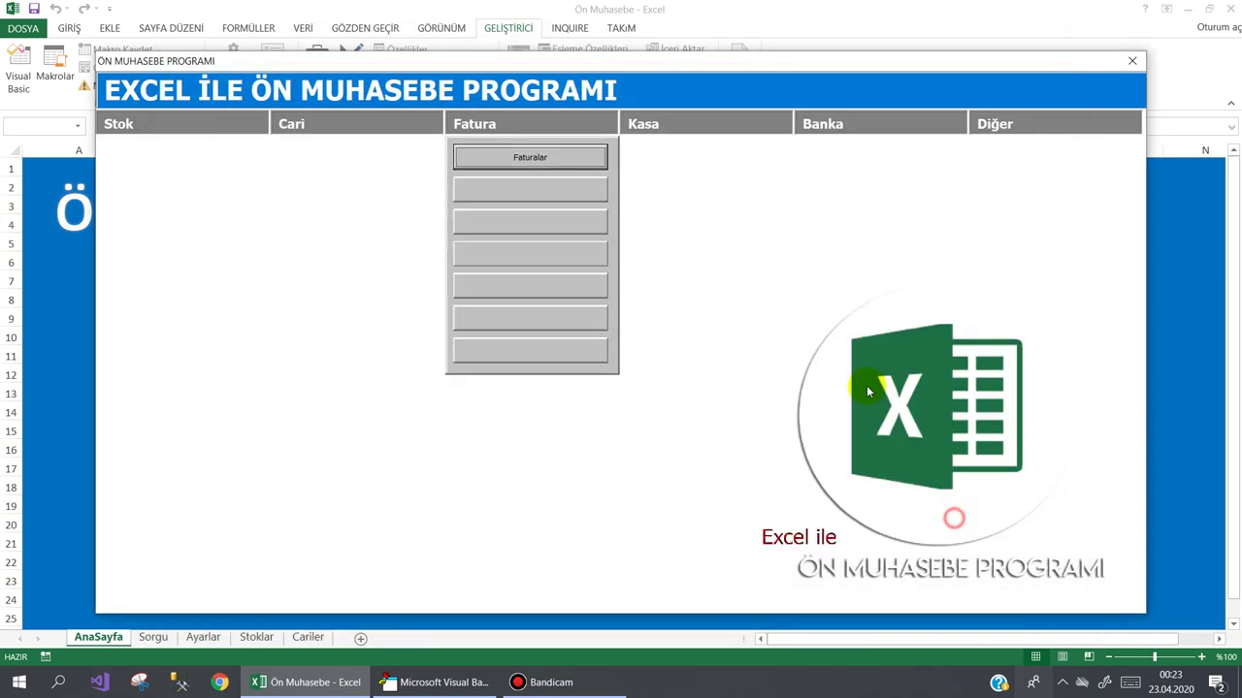
click(1062, 139)
click(1018, 348)
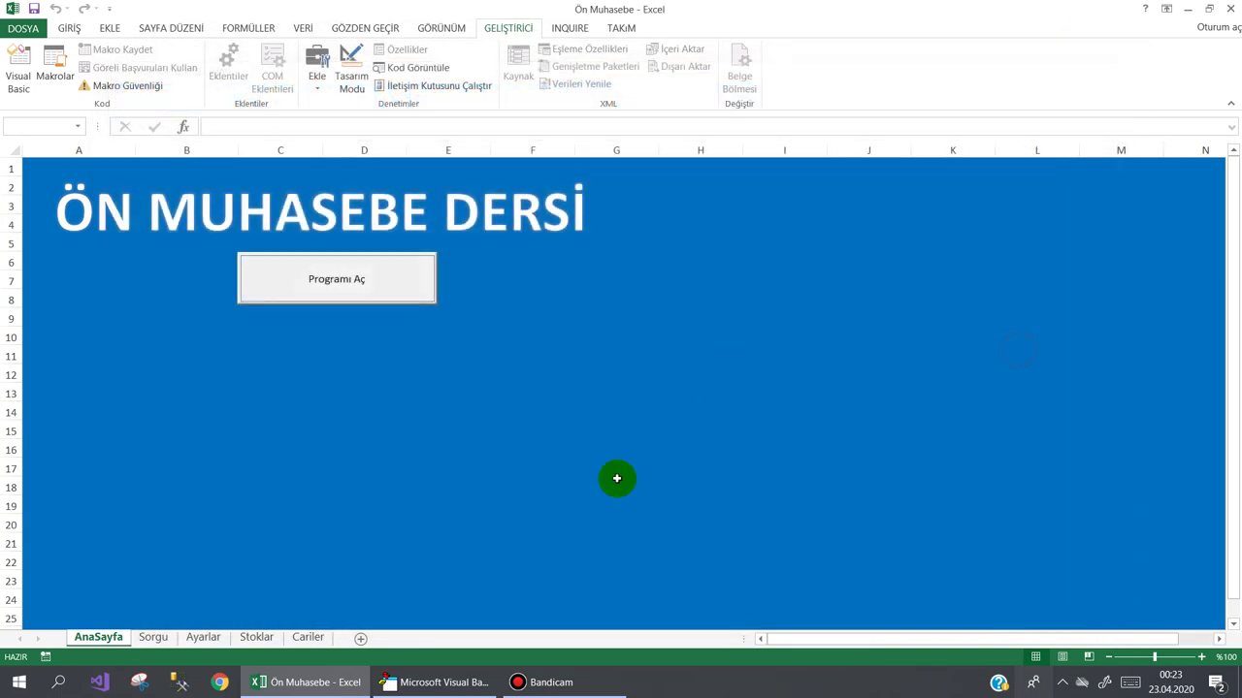
Step: Relaunch the program and open an Alış Faturası to check its blue header
click(351, 283)
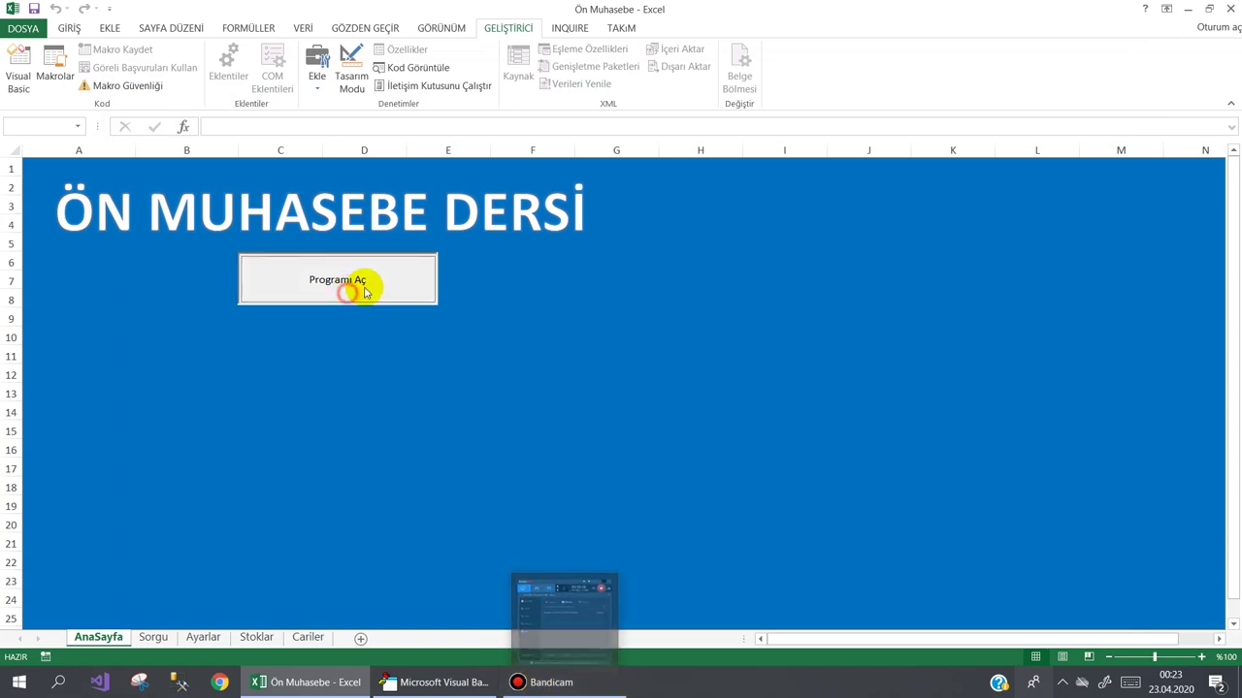
click(467, 132)
click(499, 157)
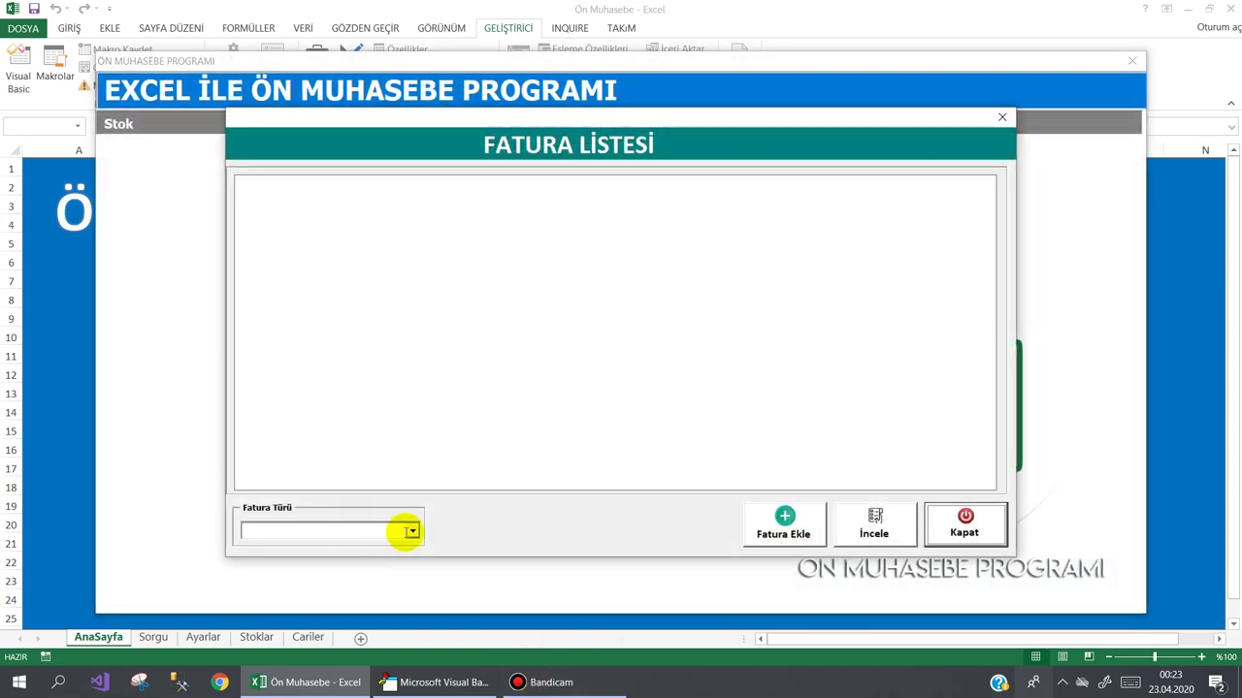
click(411, 531)
click(362, 547)
click(783, 522)
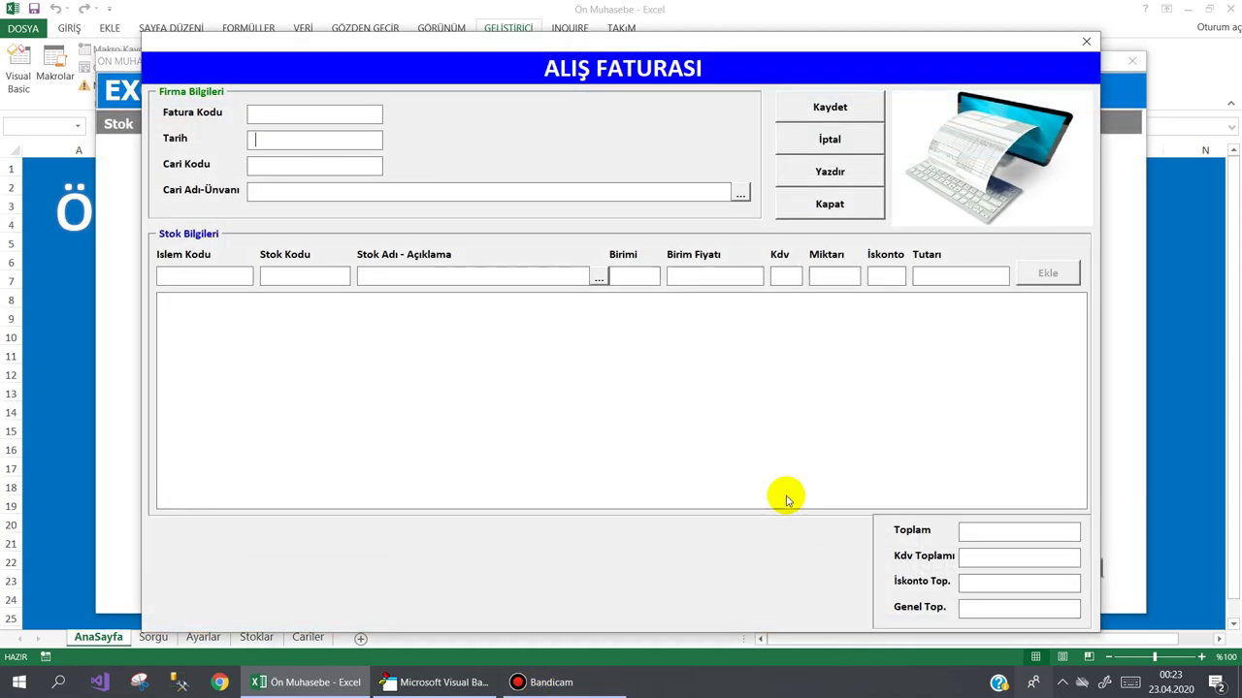
click(829, 204)
Step: Open a Satış Faturası to check the green header, then close the list and program
click(411, 530)
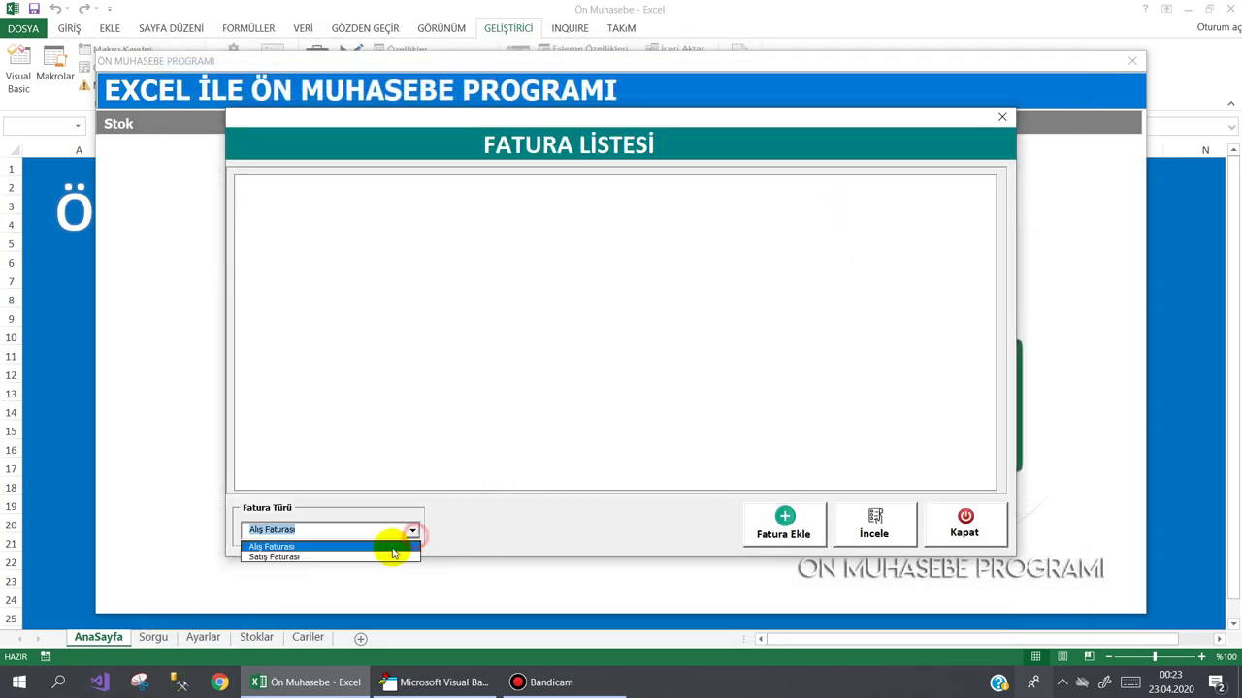
click(381, 558)
click(781, 524)
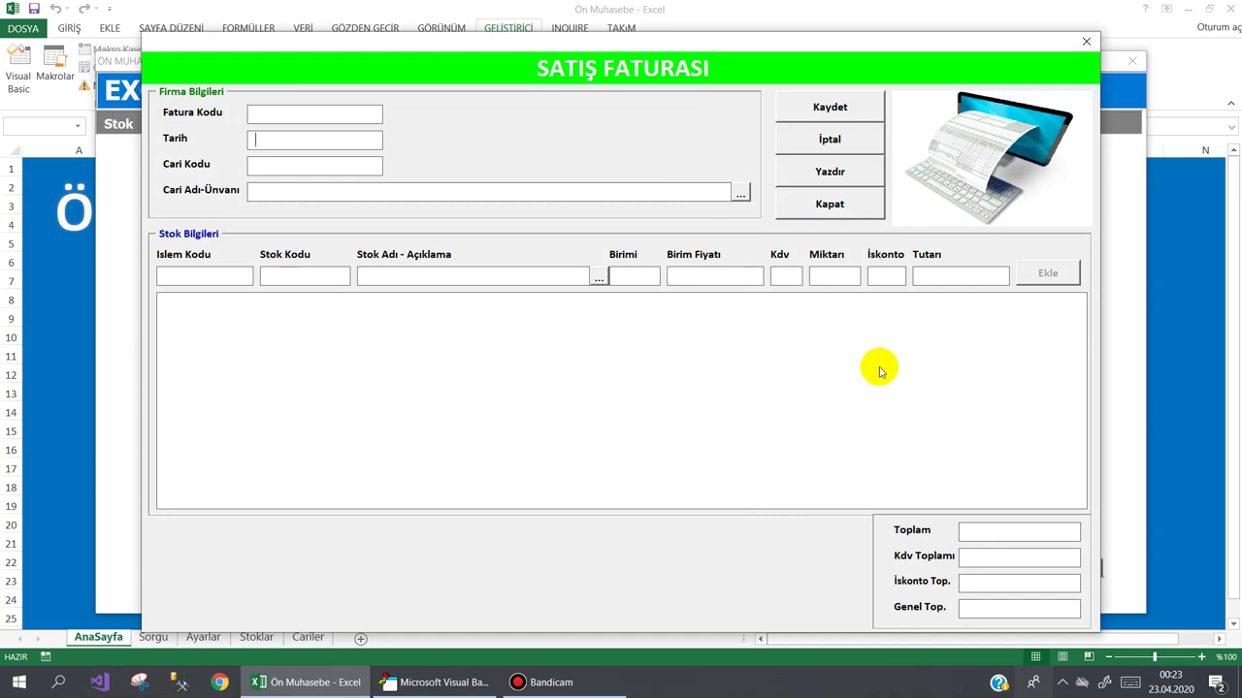
click(836, 207)
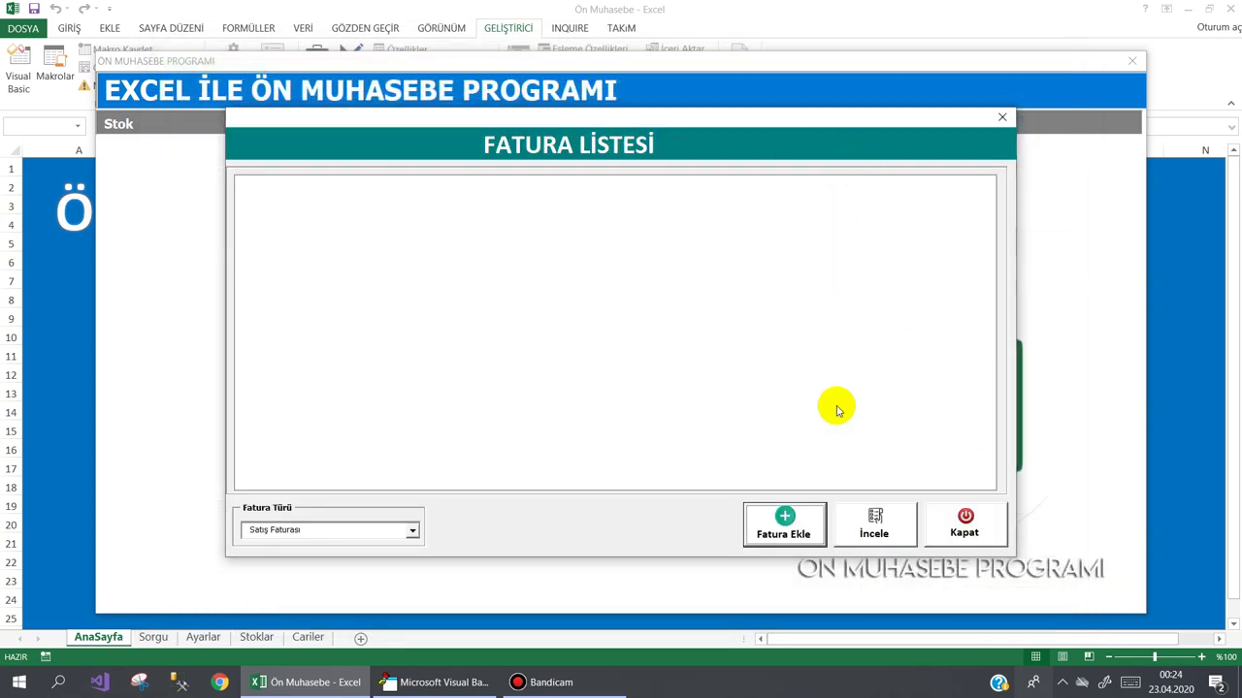
click(970, 527)
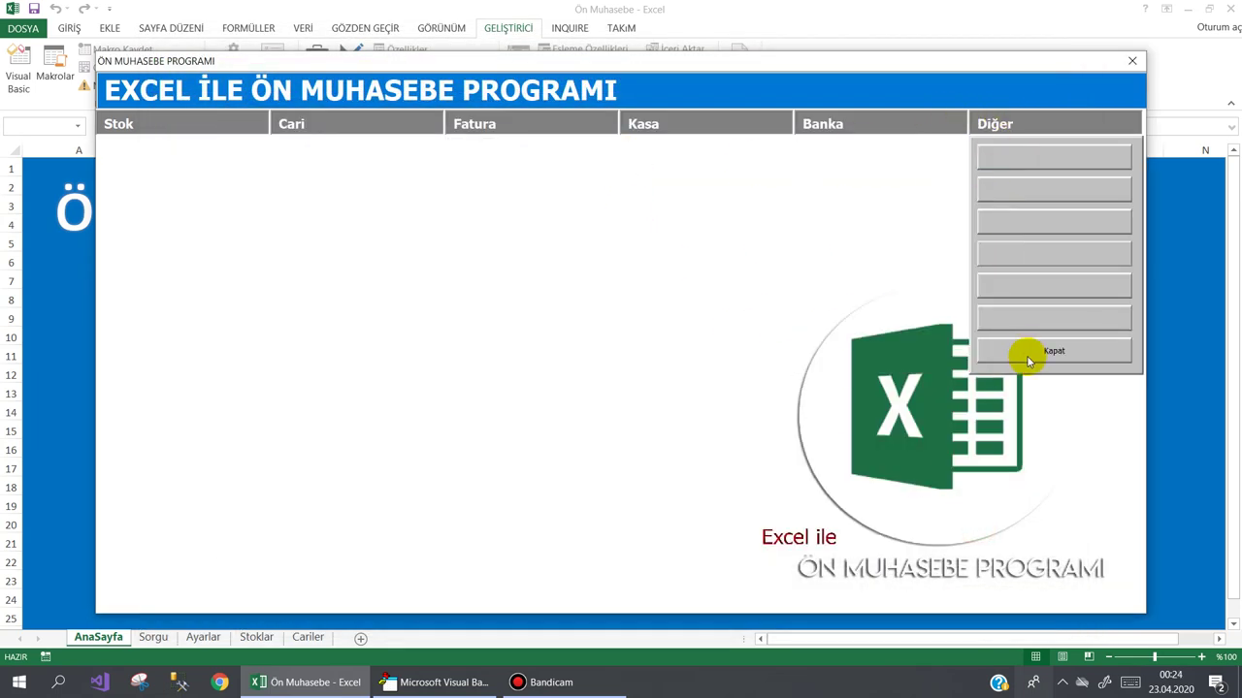
click(1029, 351)
Step: Replace vbGreen with vbRed in the SATIŞ FATURASI branch's lblBaslik BackColor line
click(437, 682)
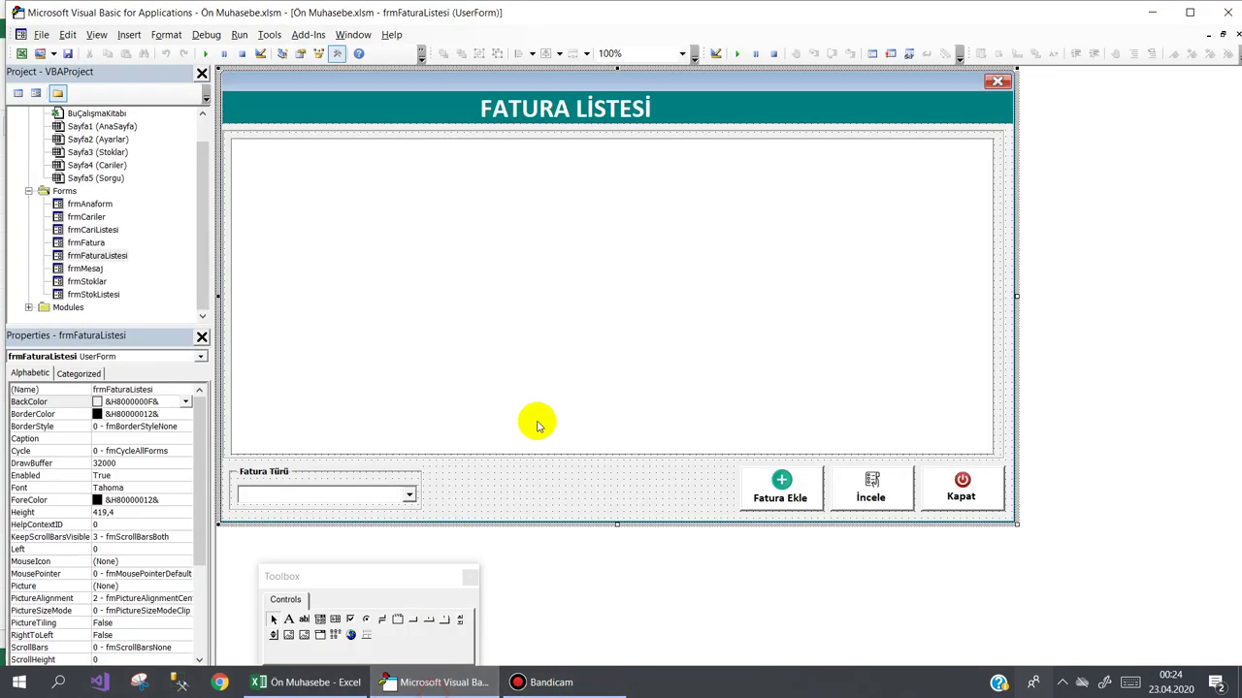
double_click(777, 494)
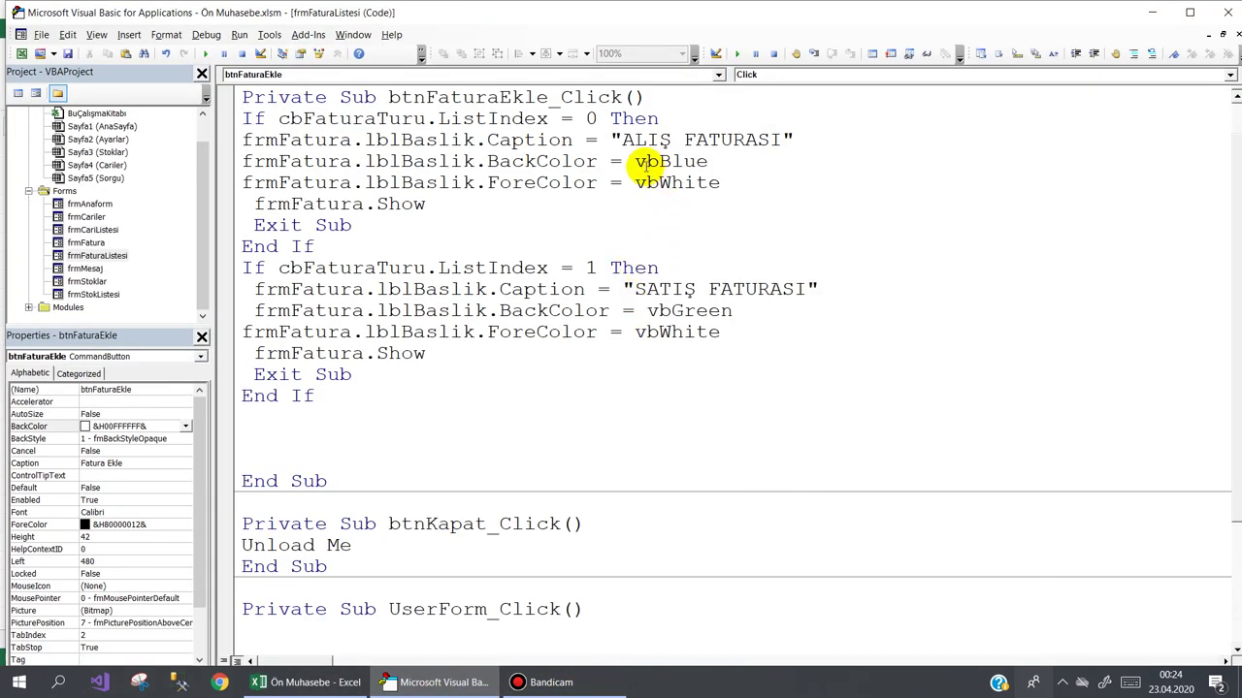
drag(648, 311, 747, 320)
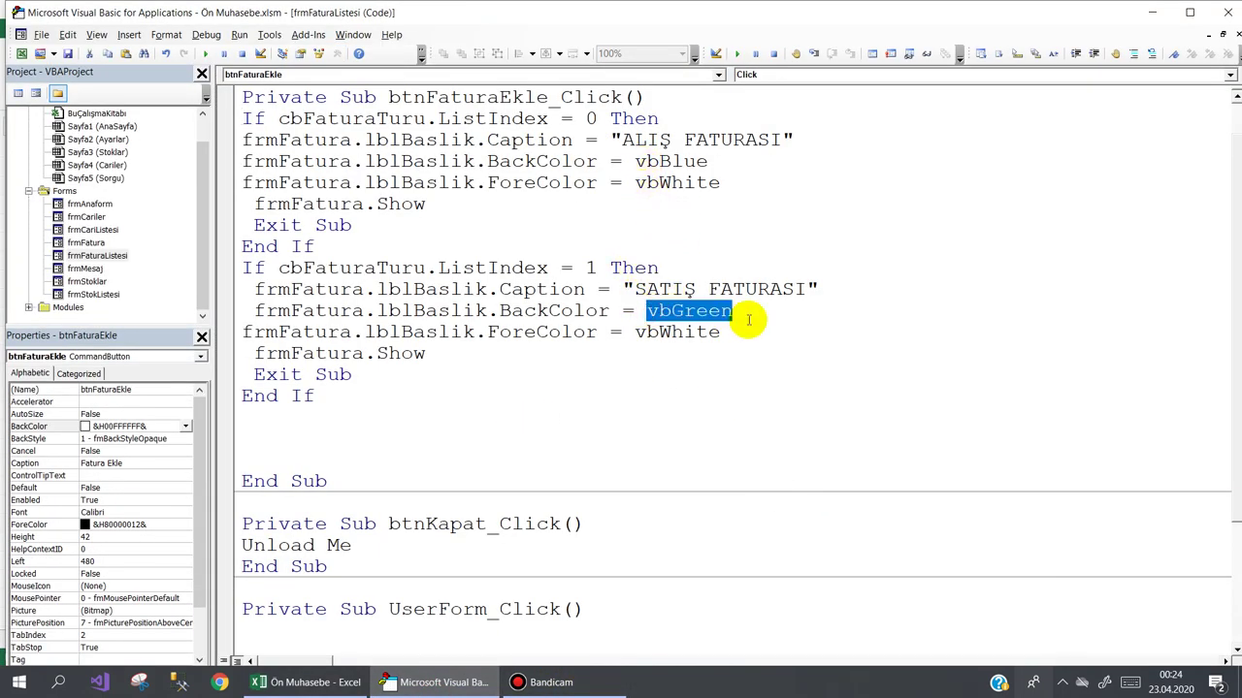
text(v)
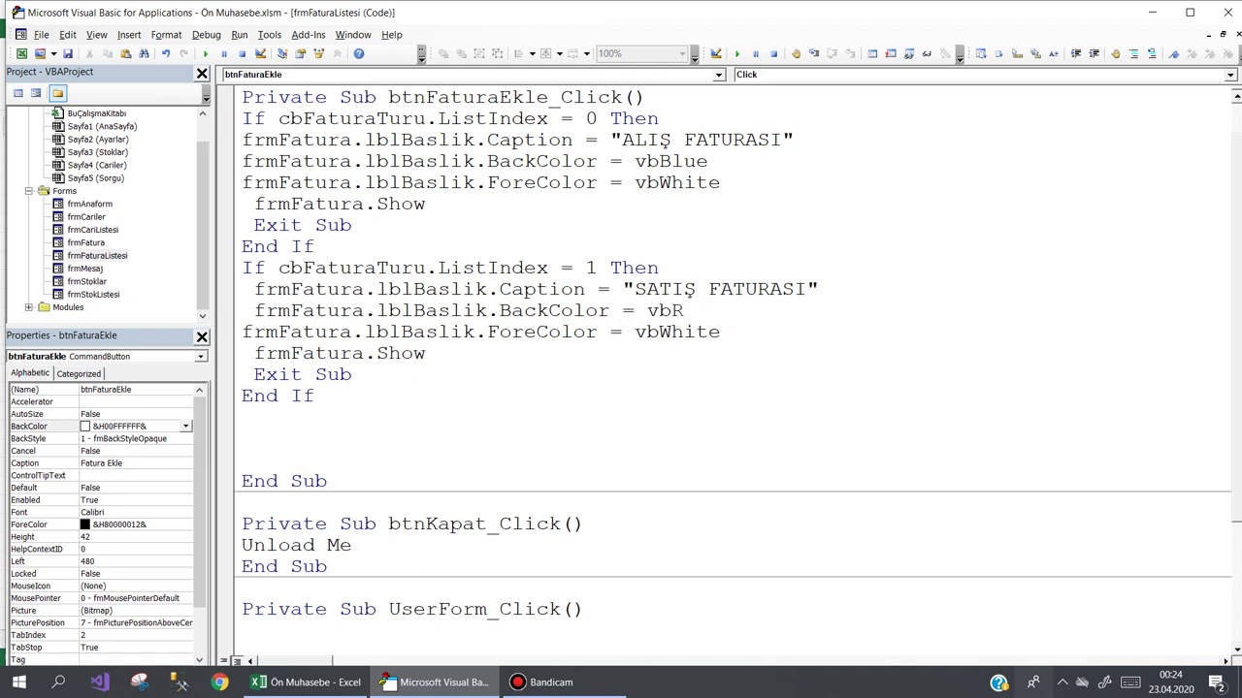
key(ctrl+space)
key(Down)
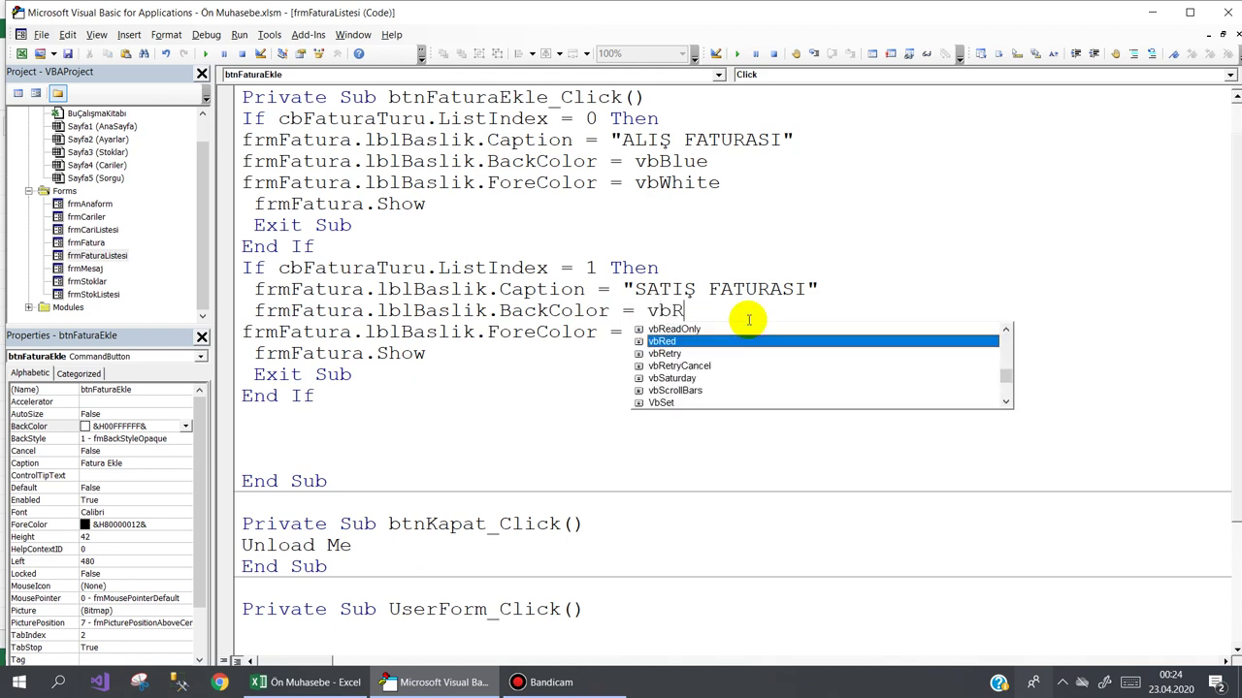
key(BackSpace)
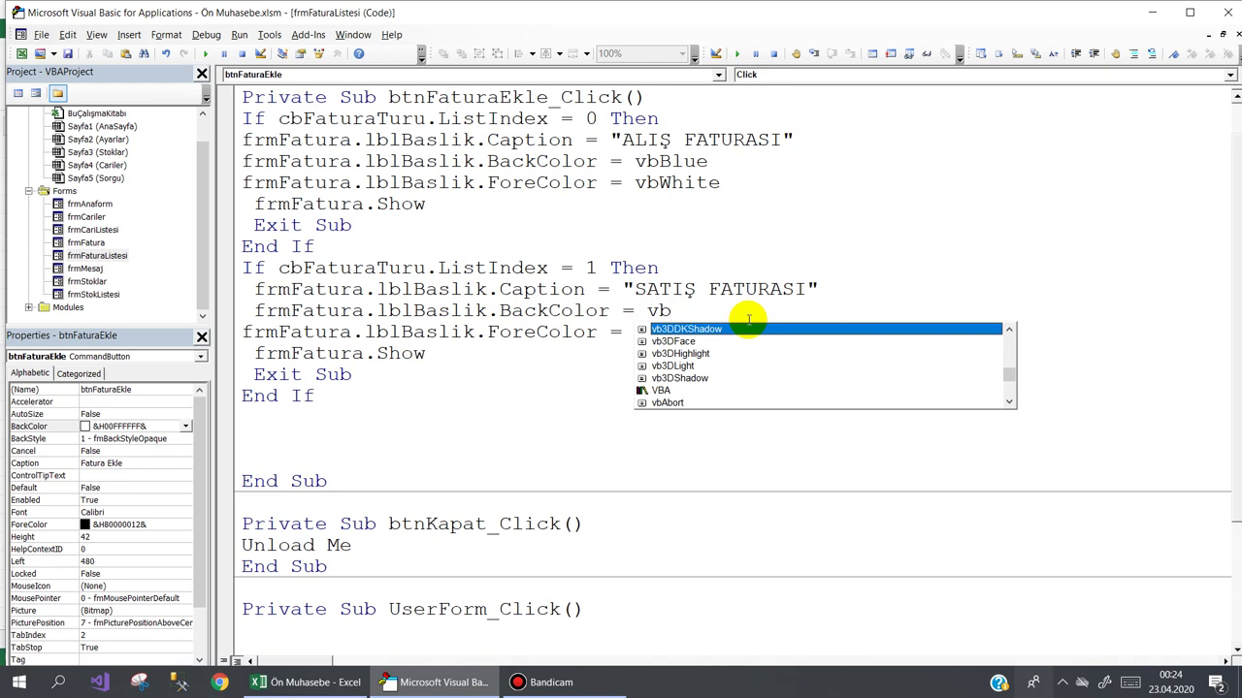
text(gre)
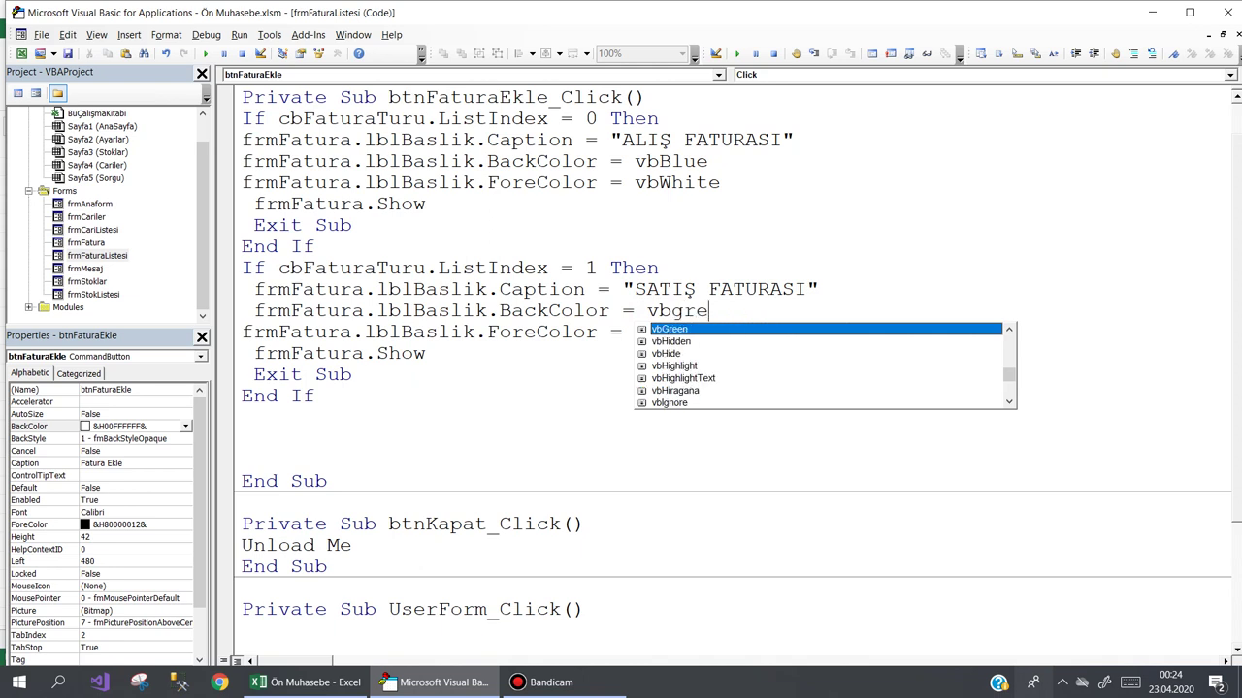
key(Up)
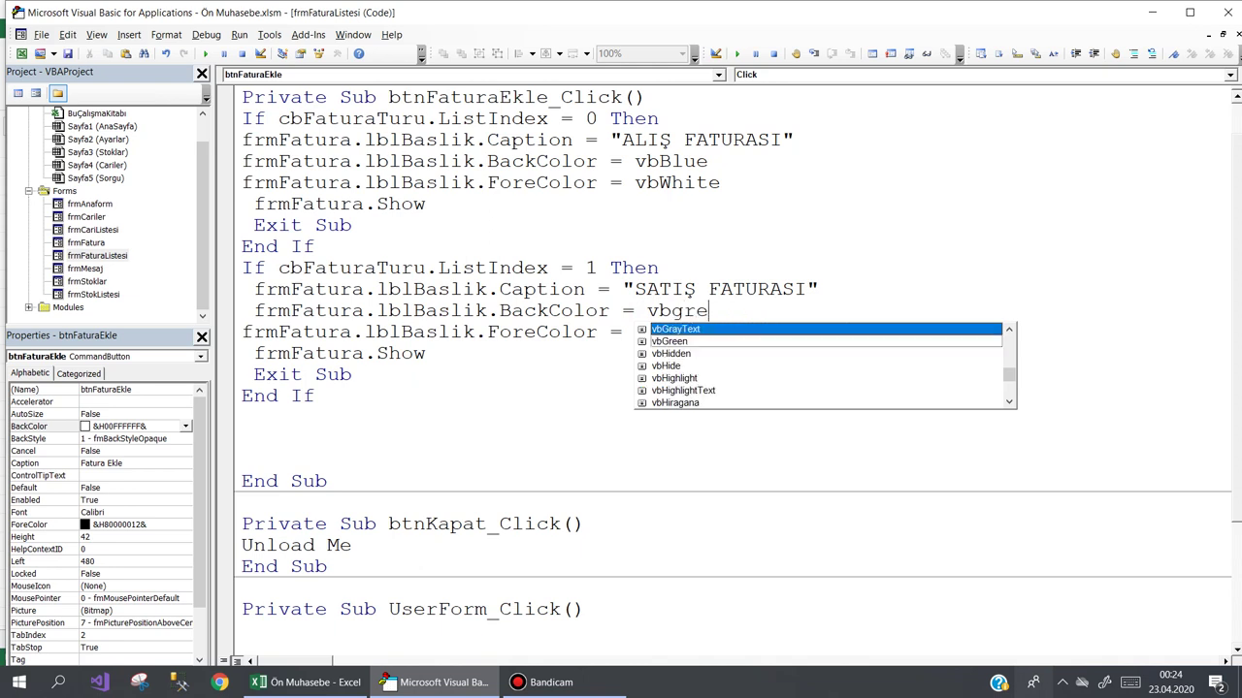
key(Up)
key(BackSpace)
key(BackSpace)
key(BackSpace)
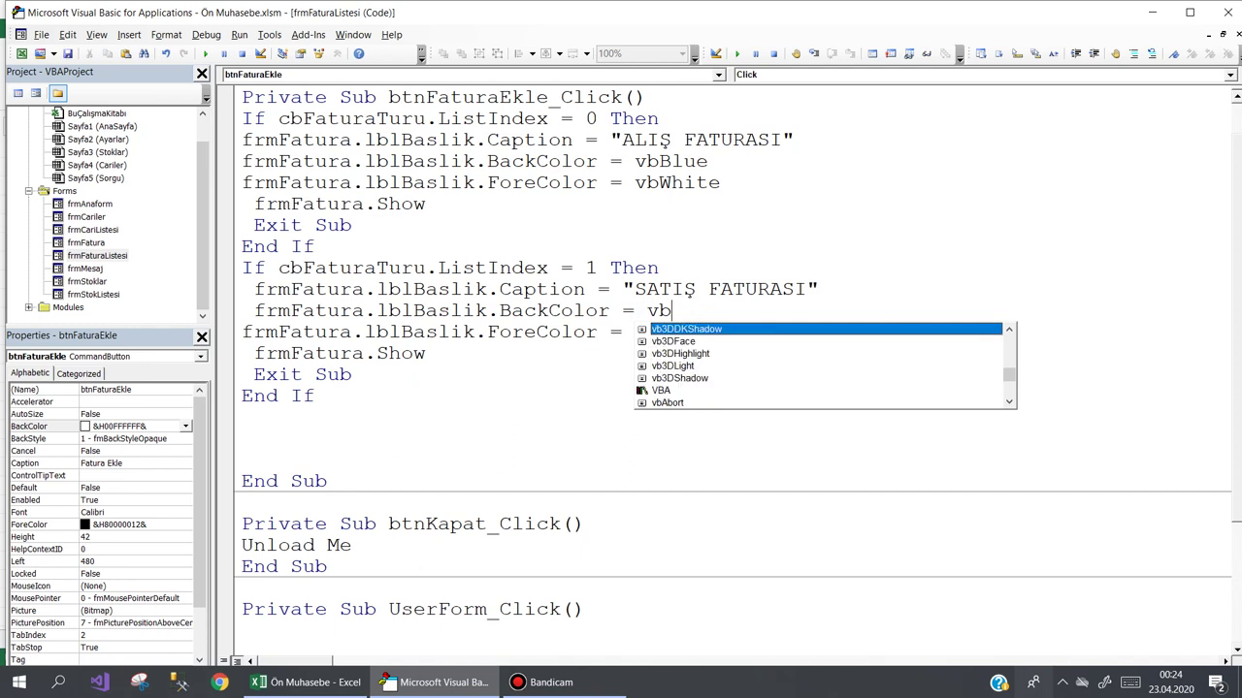
text(re)
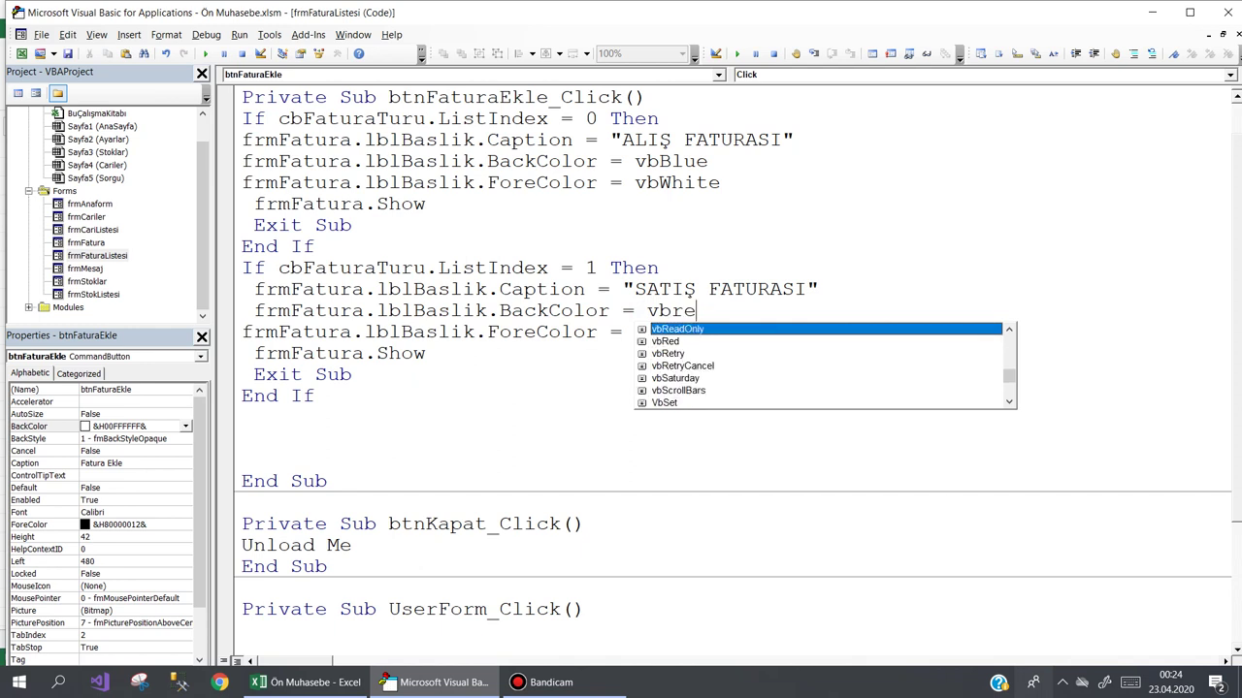
key(Down)
click(748, 323)
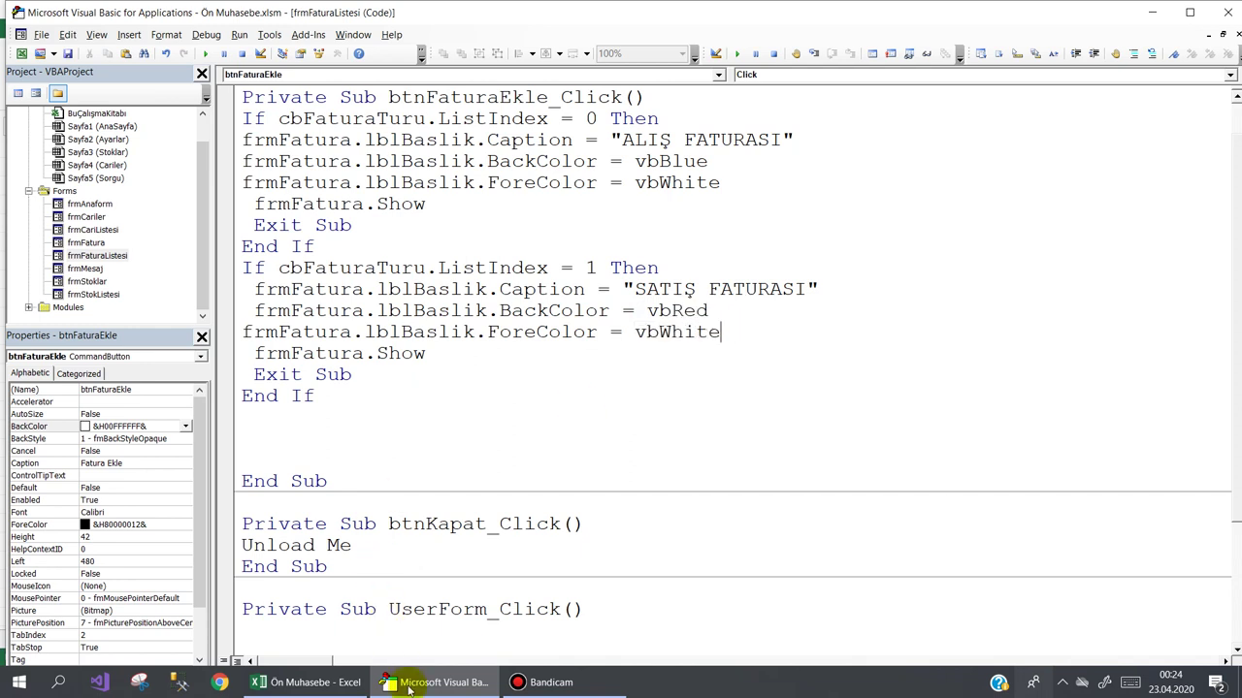
Step: Launch the program in Excel and open an Alış Faturası to confirm its blue heading
click(320, 682)
click(361, 280)
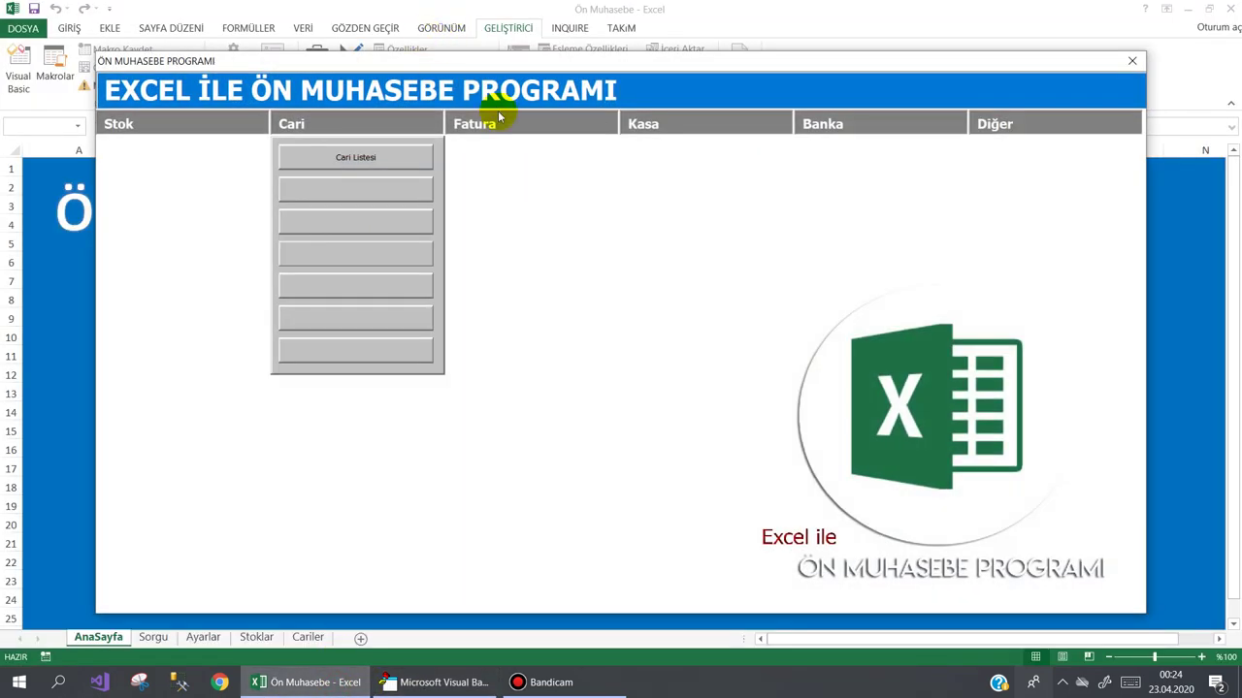
mouse_move(475, 124)
click(493, 158)
click(412, 529)
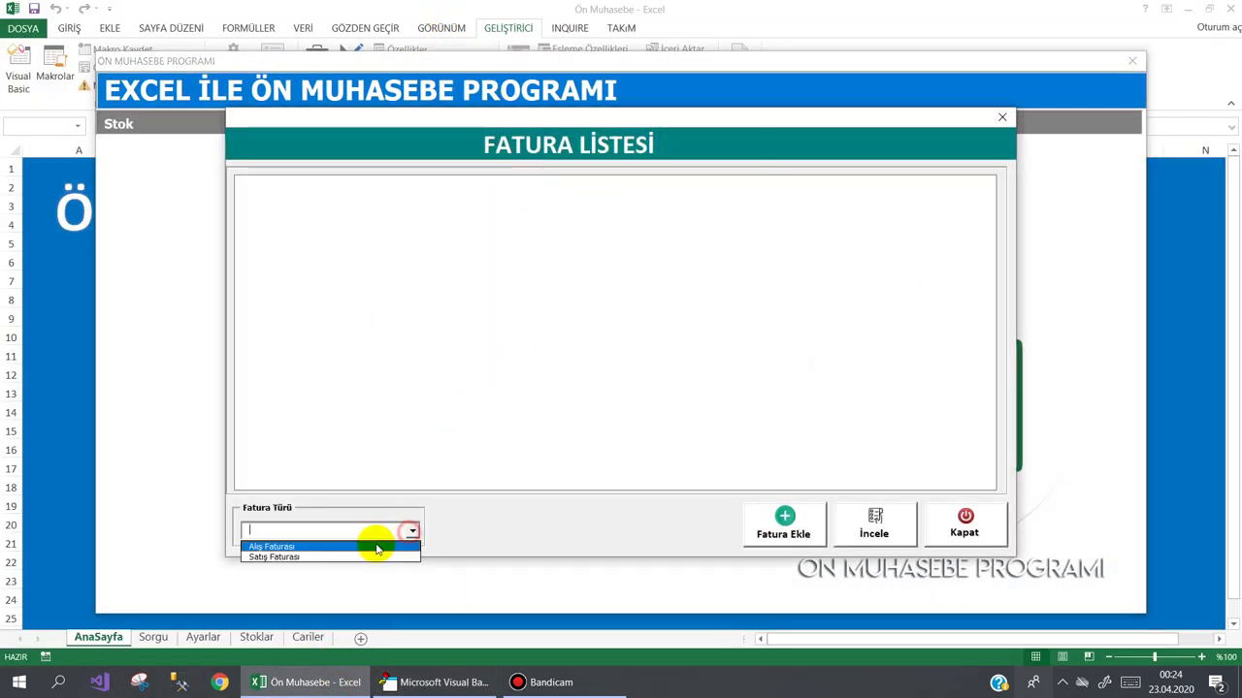
click(368, 543)
click(784, 524)
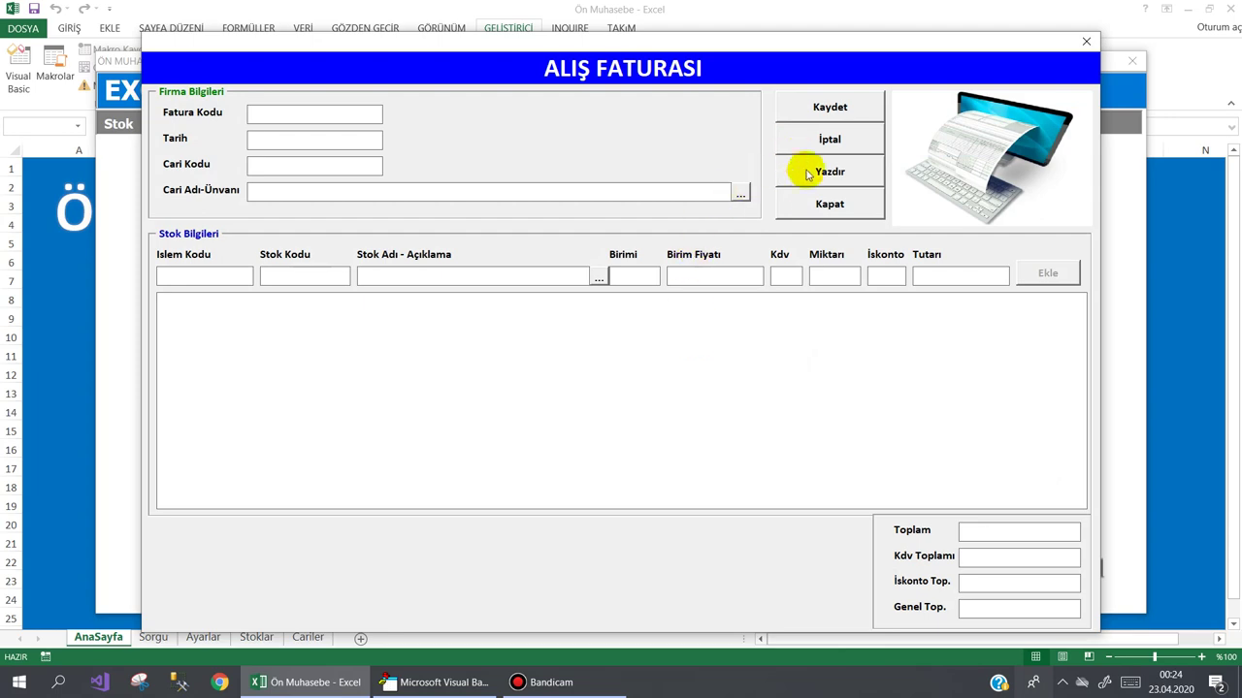
click(815, 202)
Step: Open a Satış Faturası to confirm the red heading, then close everything and return to VBA
click(413, 532)
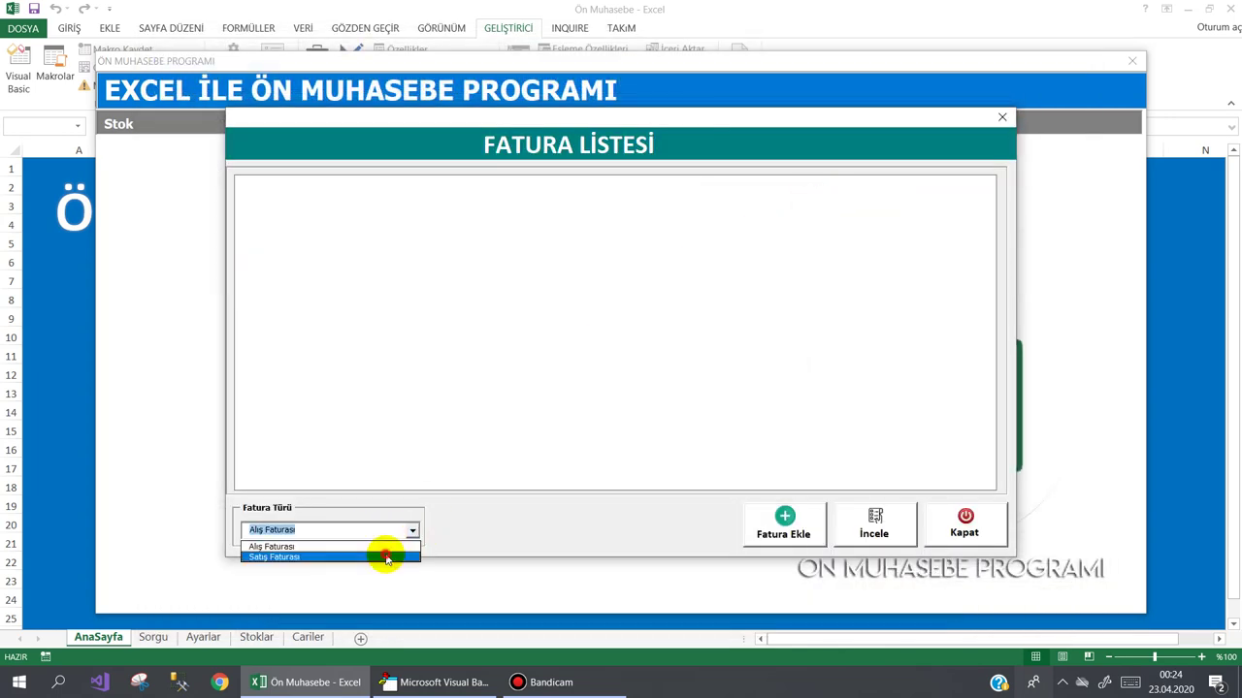
click(382, 557)
click(784, 523)
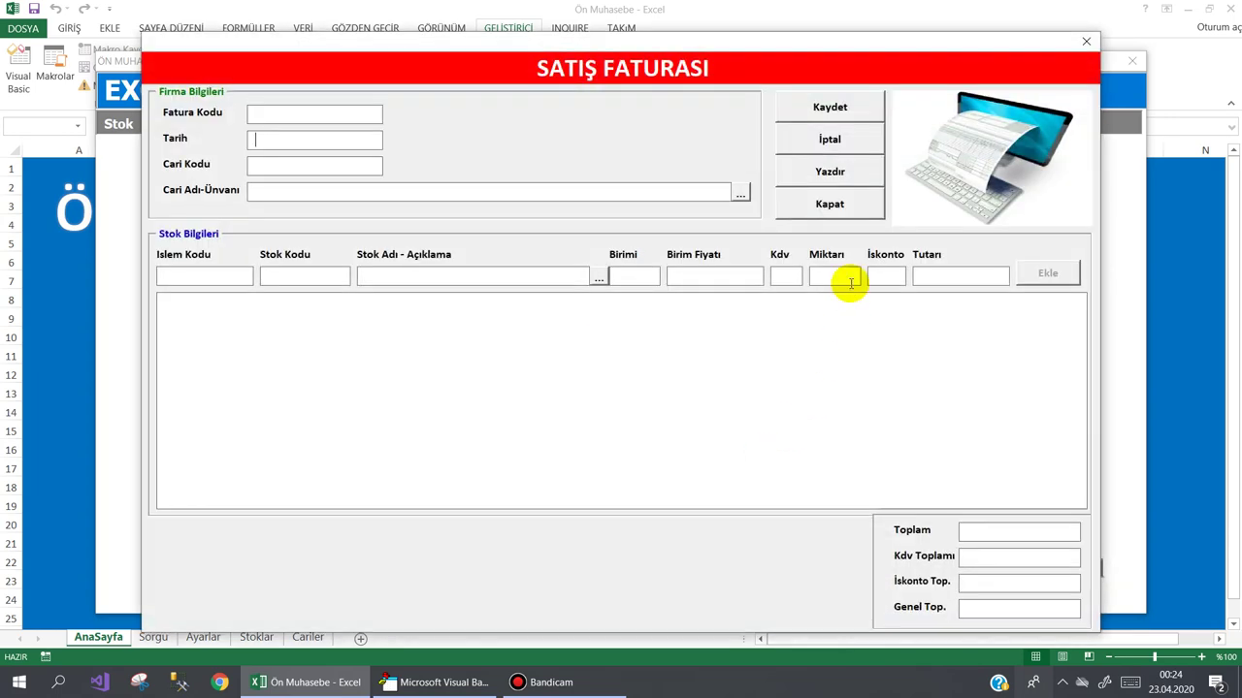
click(829, 203)
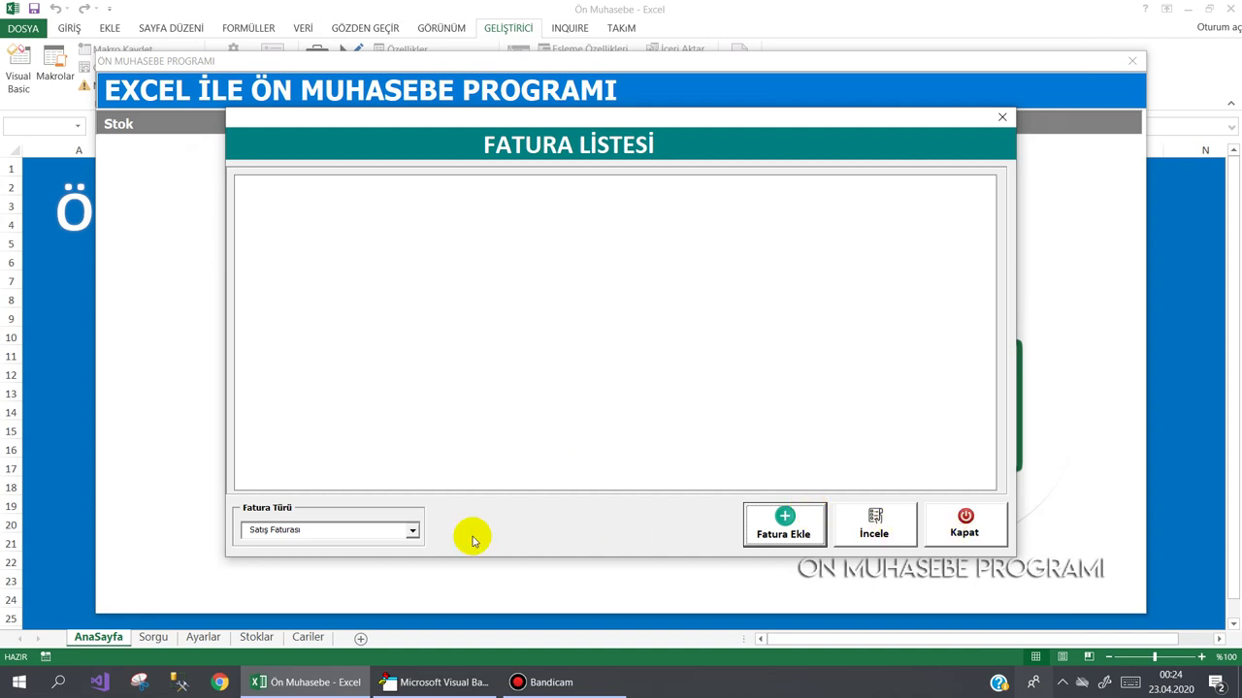
click(963, 525)
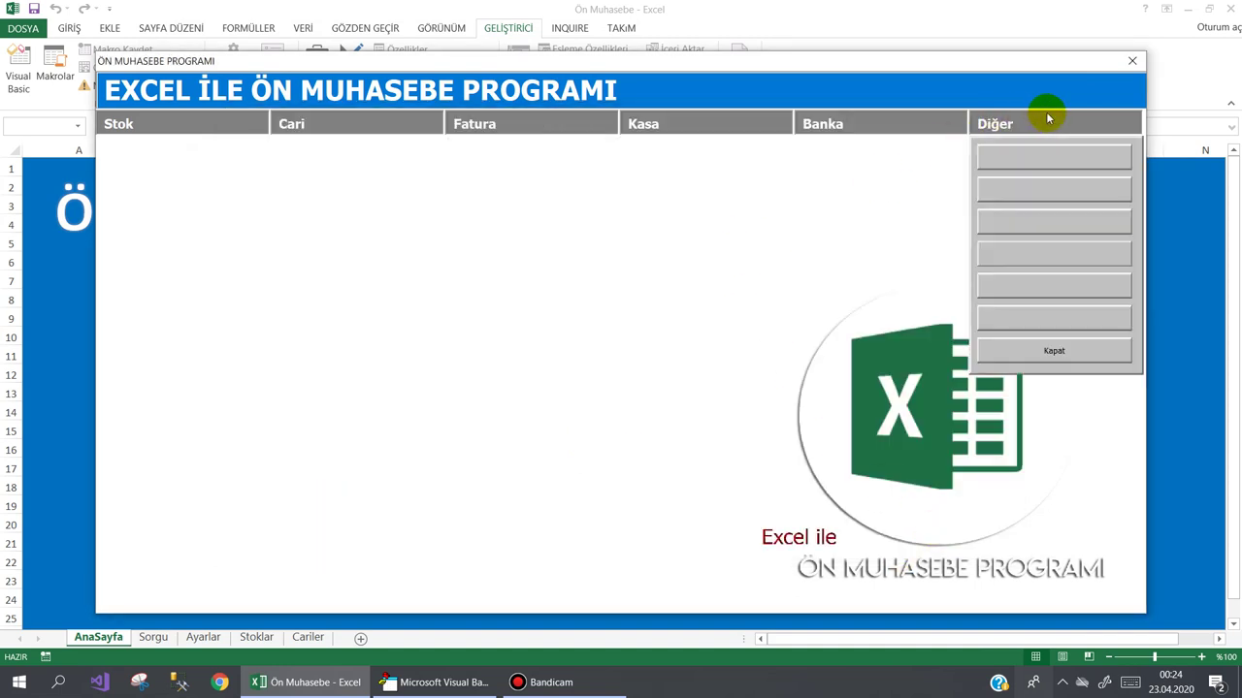
click(1030, 368)
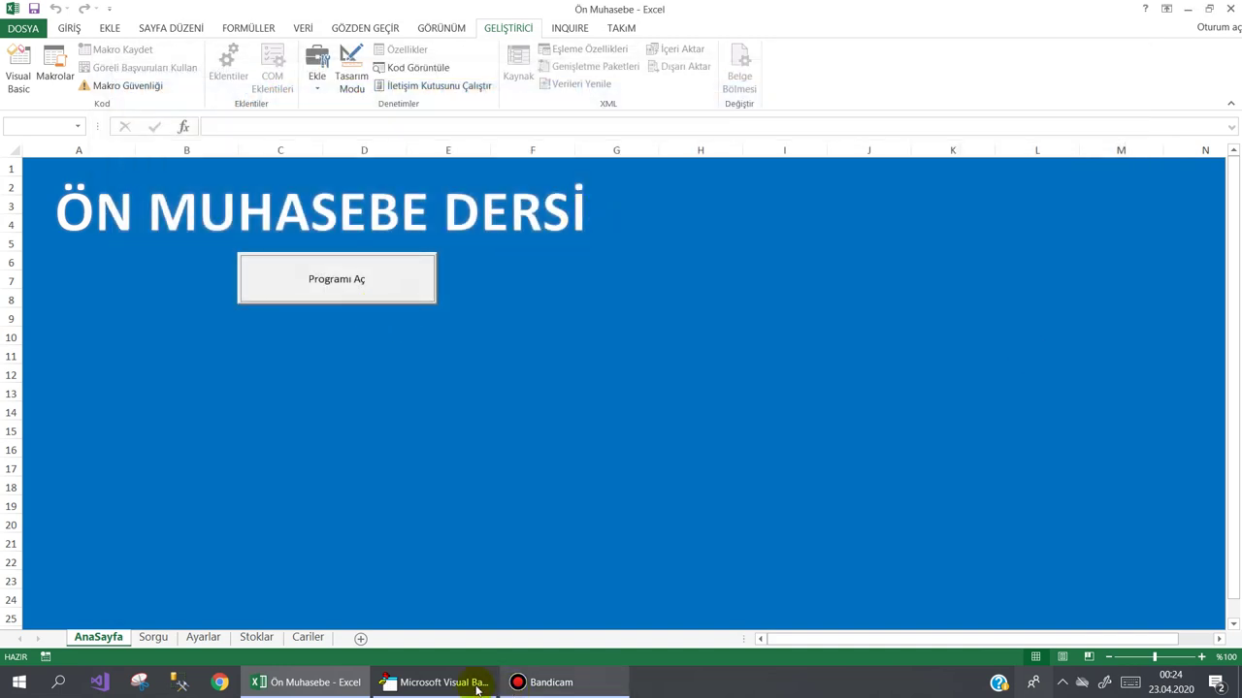
click(427, 682)
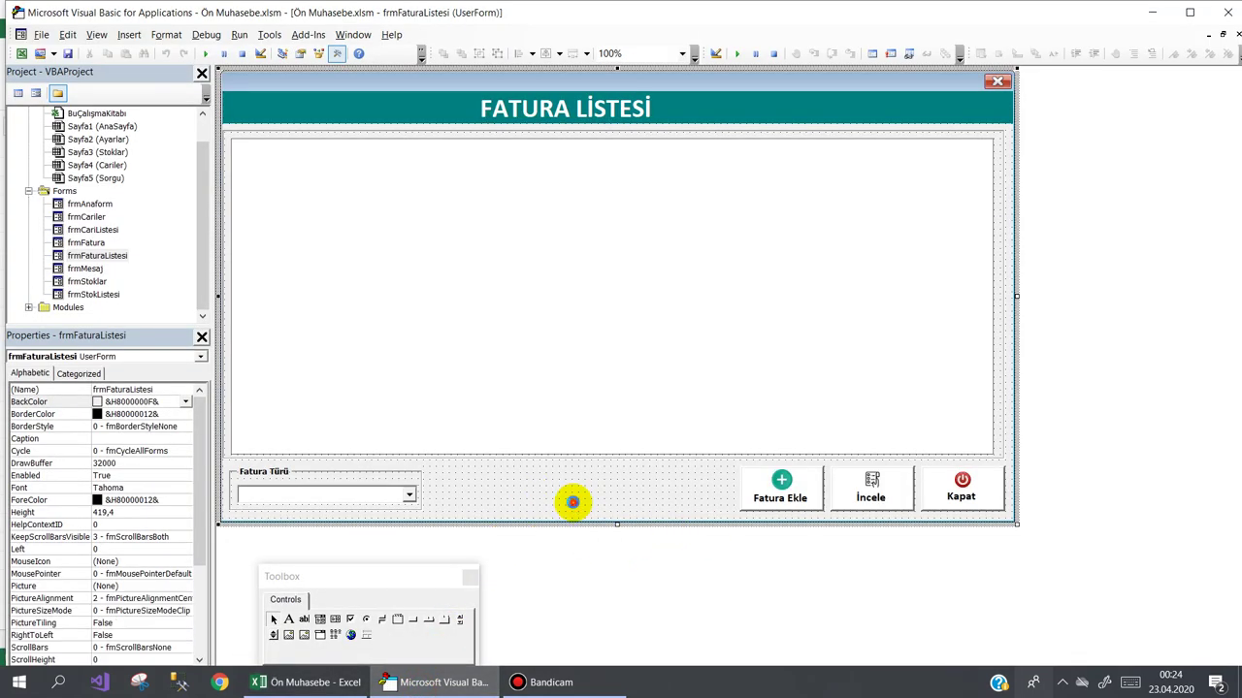
Step: Add cbFaturaTuru.ListIndex = 0 after the RowSource line in UserForm_Initialize
double_click(573, 502)
click(817, 588)
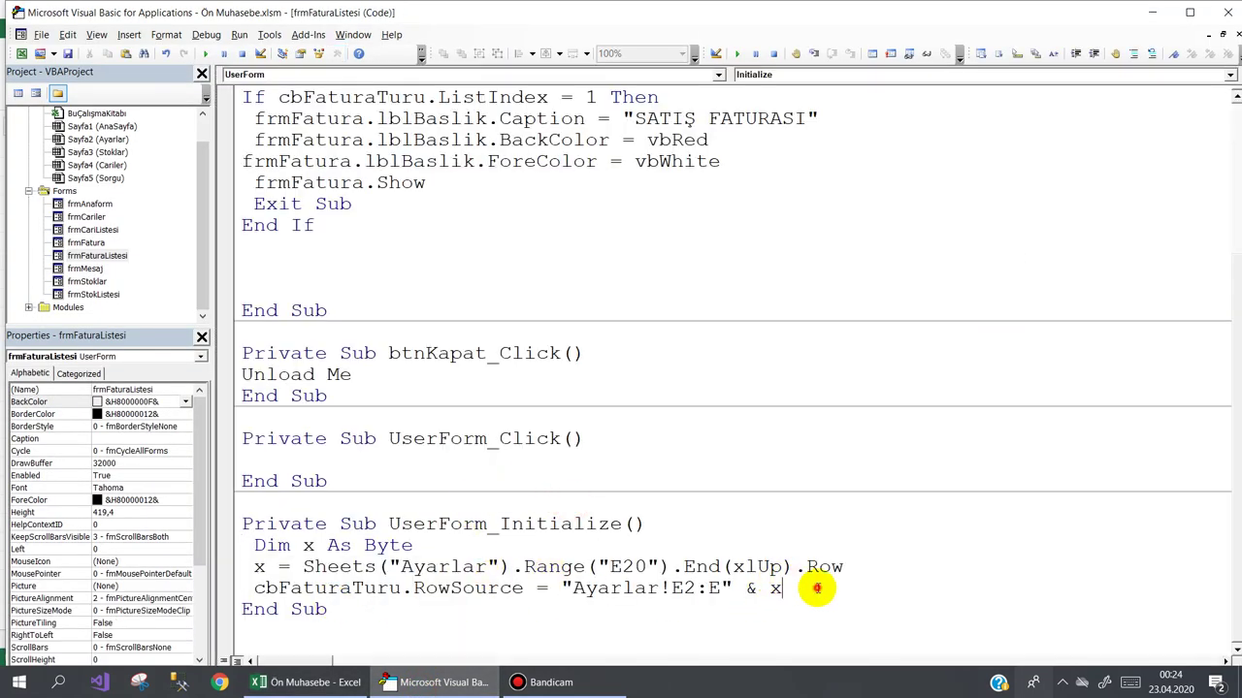
key(Return)
text(cbFaturaTuru)
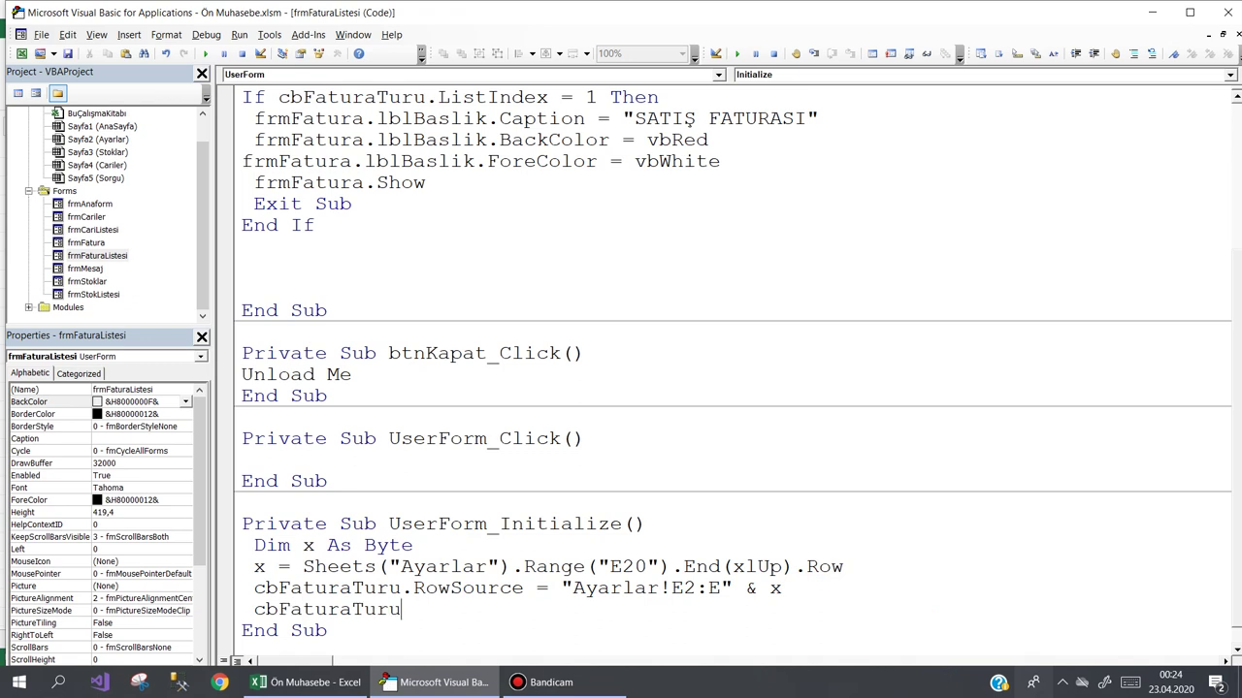
text(.li)
key(Down)
key(Down)
key(Down)
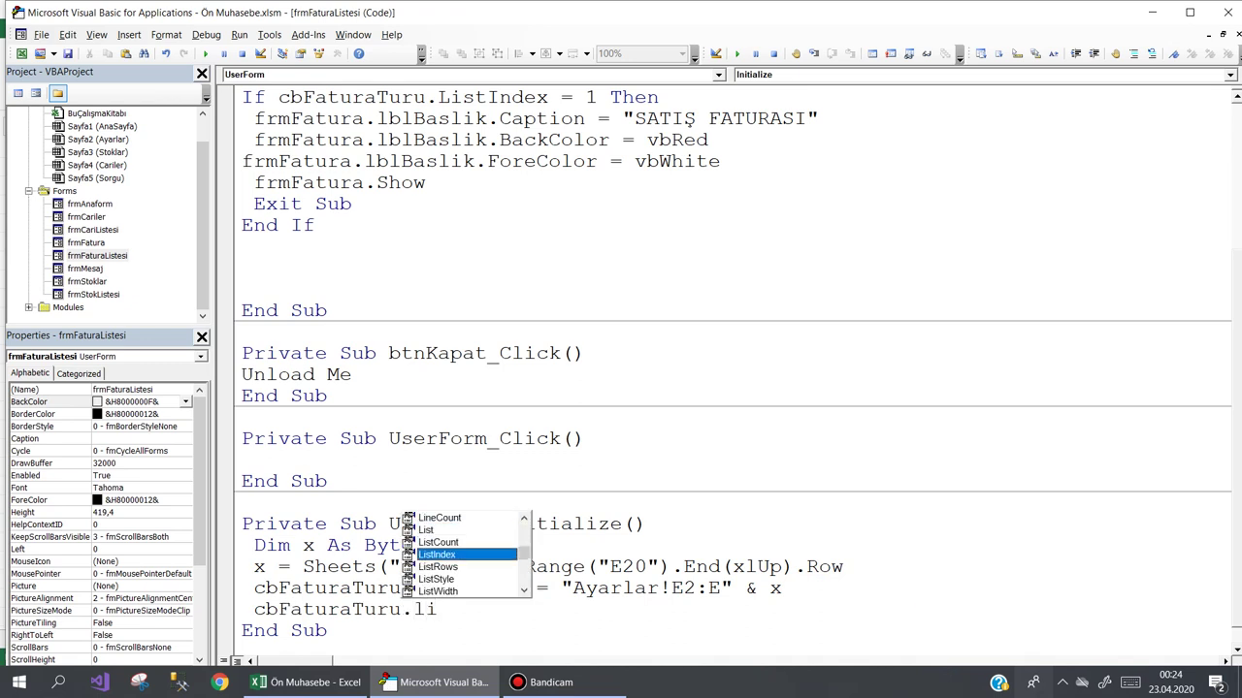
text(= 0)
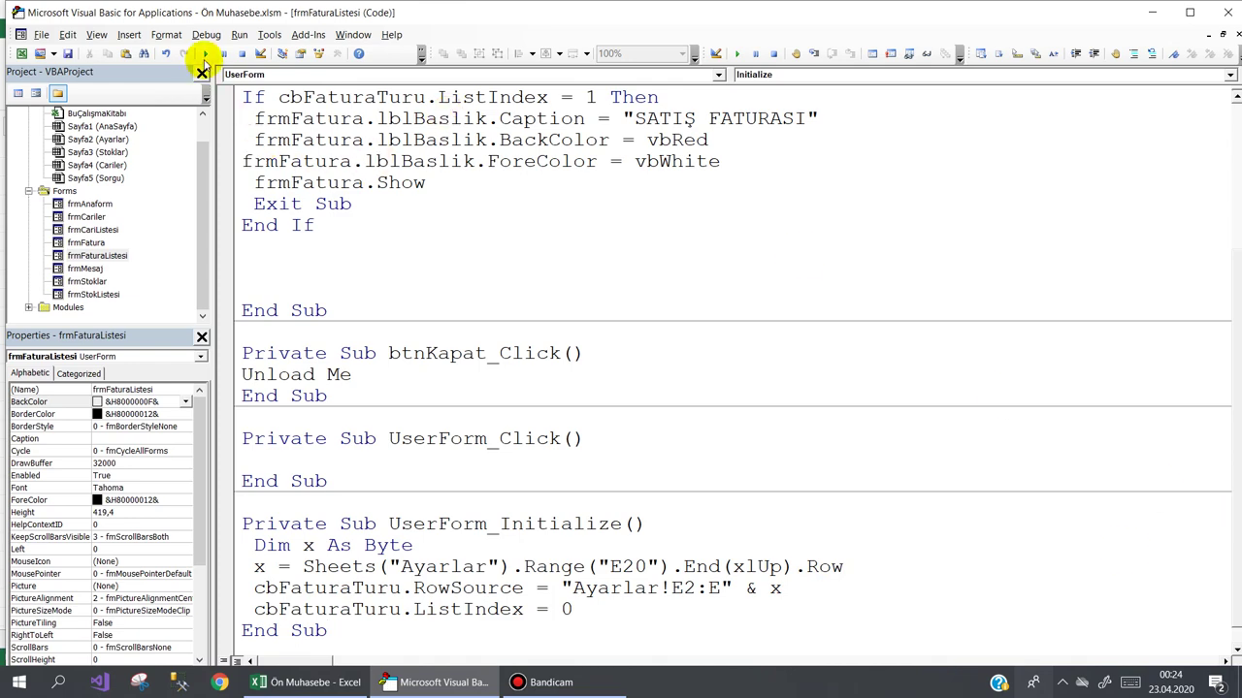
Step: Test-run the invoice list by opening a purchase invoice and then a Satış Faturası, closing each
click(204, 53)
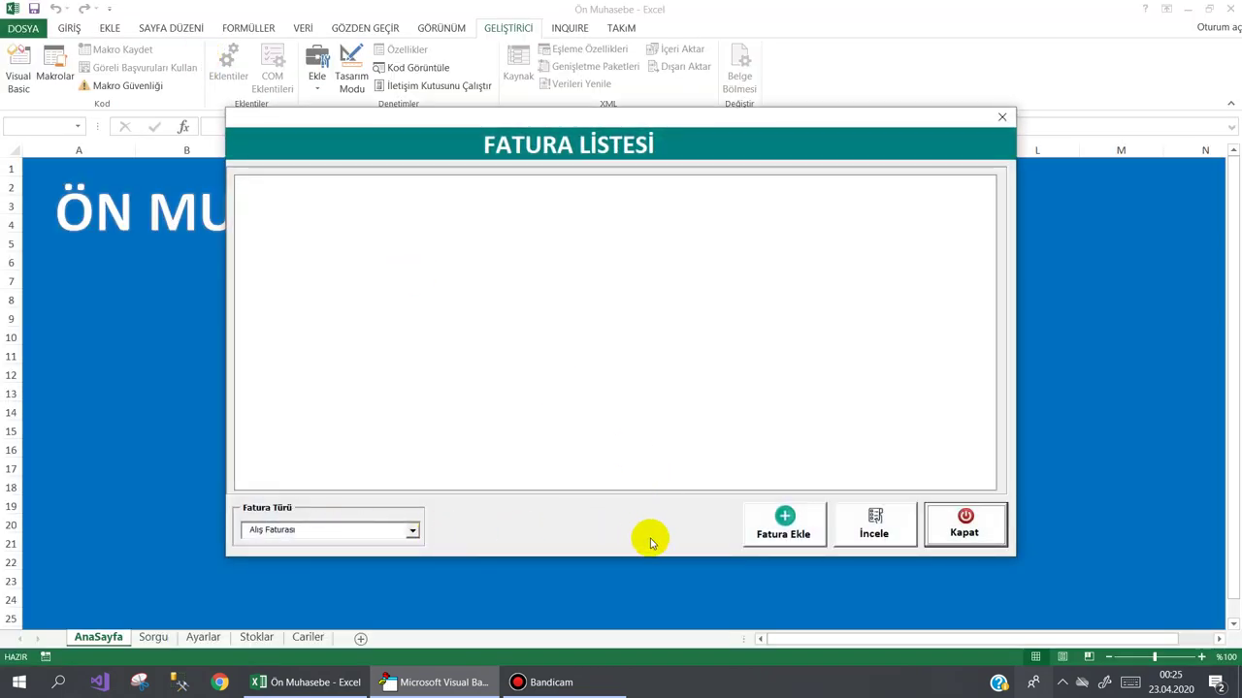
click(782, 524)
click(830, 204)
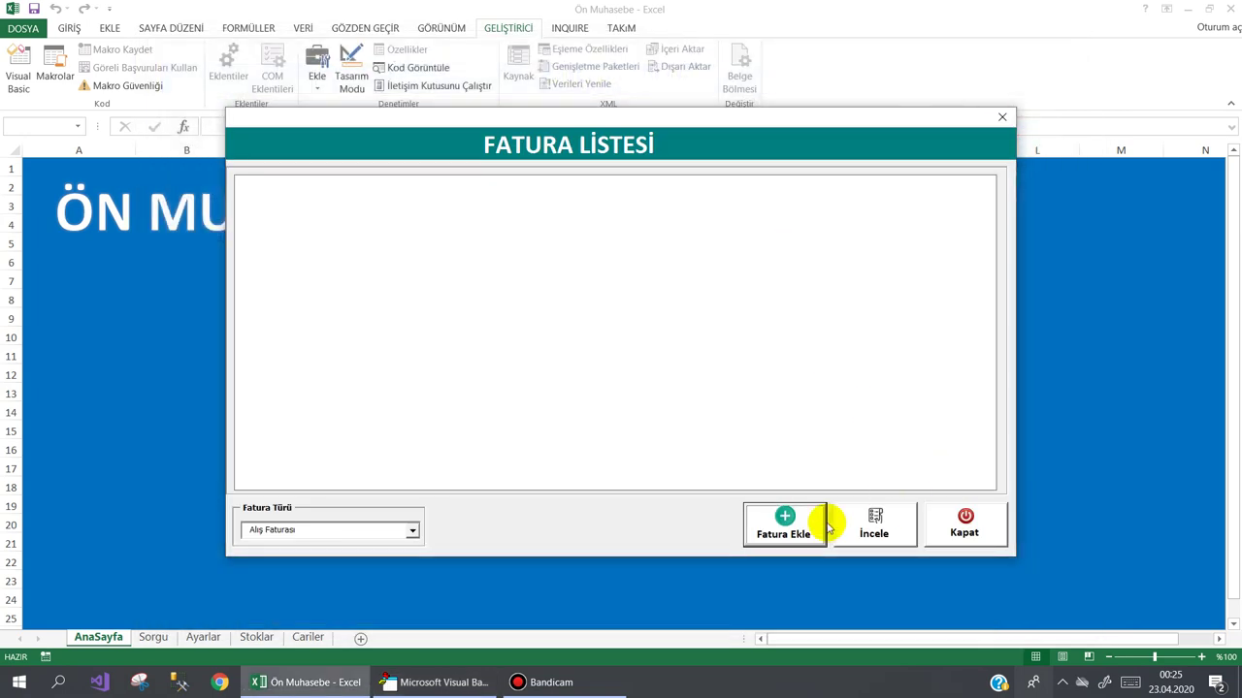
click(412, 531)
click(369, 549)
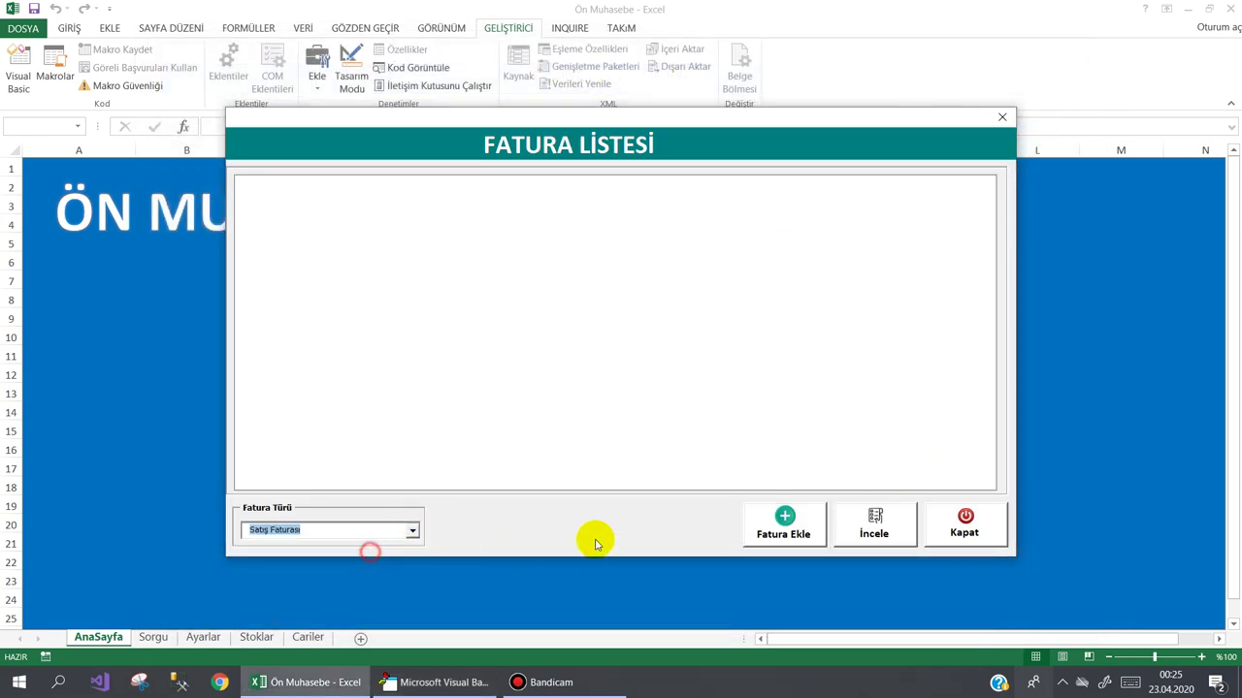
click(784, 524)
click(815, 207)
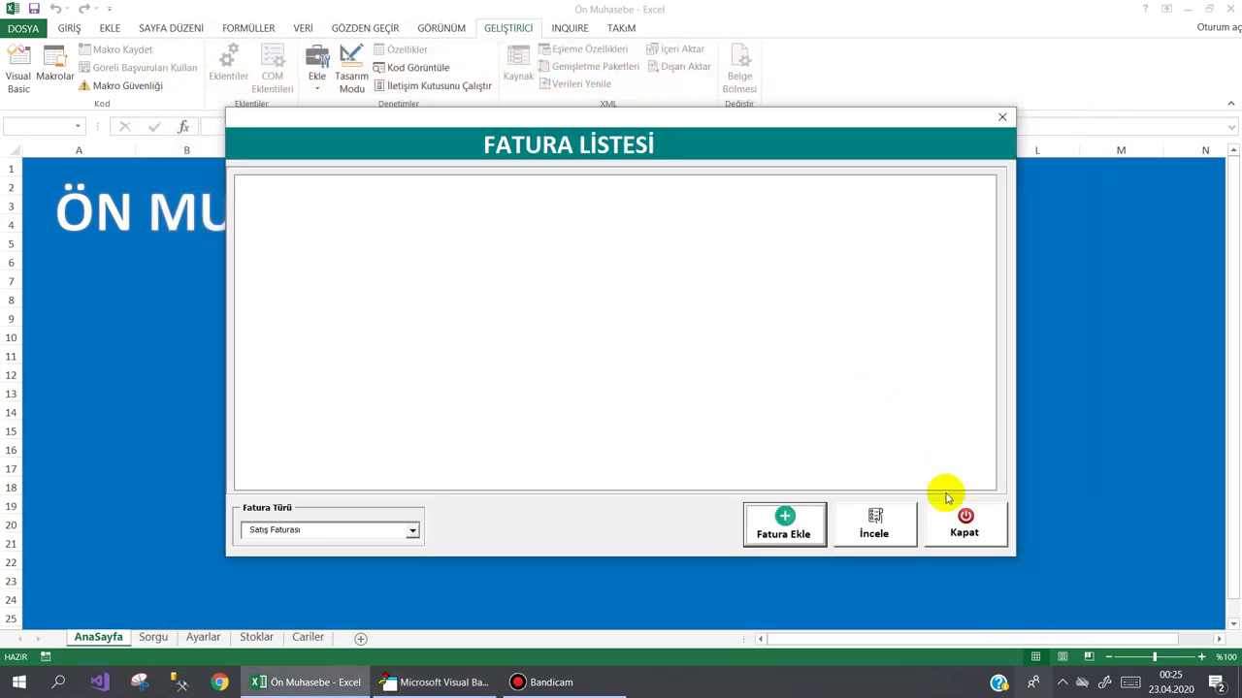
click(958, 514)
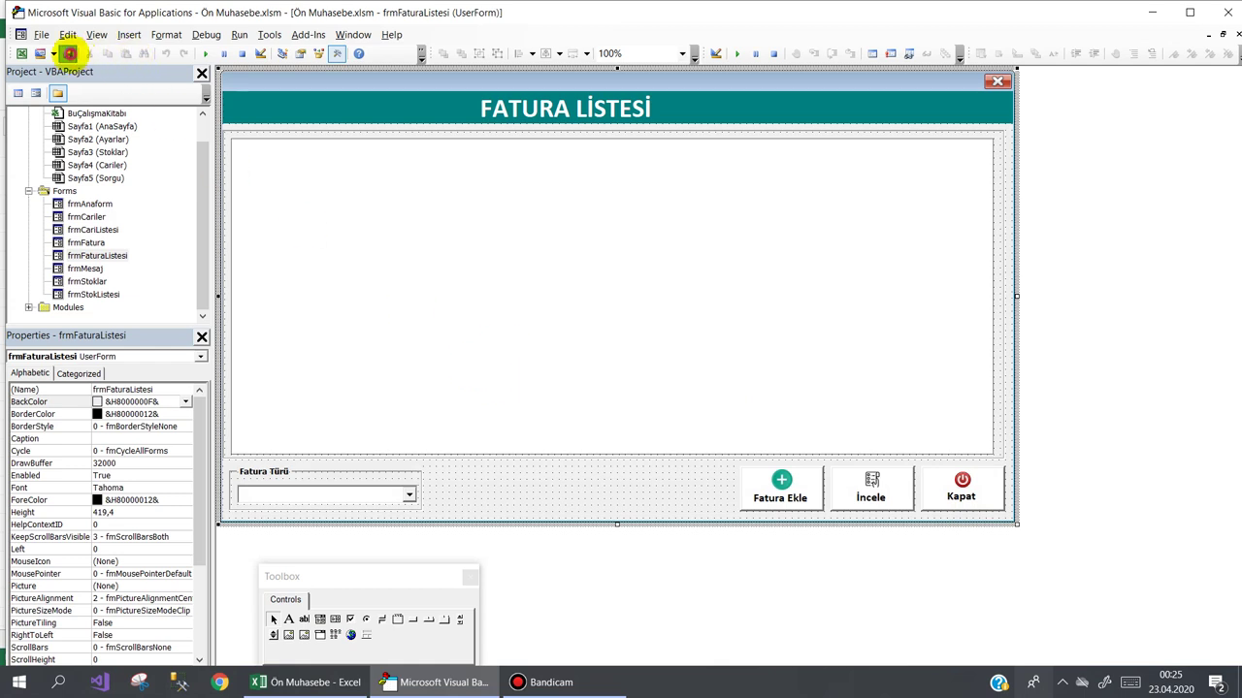
Step: Save the workbook and adjust the font of the Fatura Türü combo box
click(68, 53)
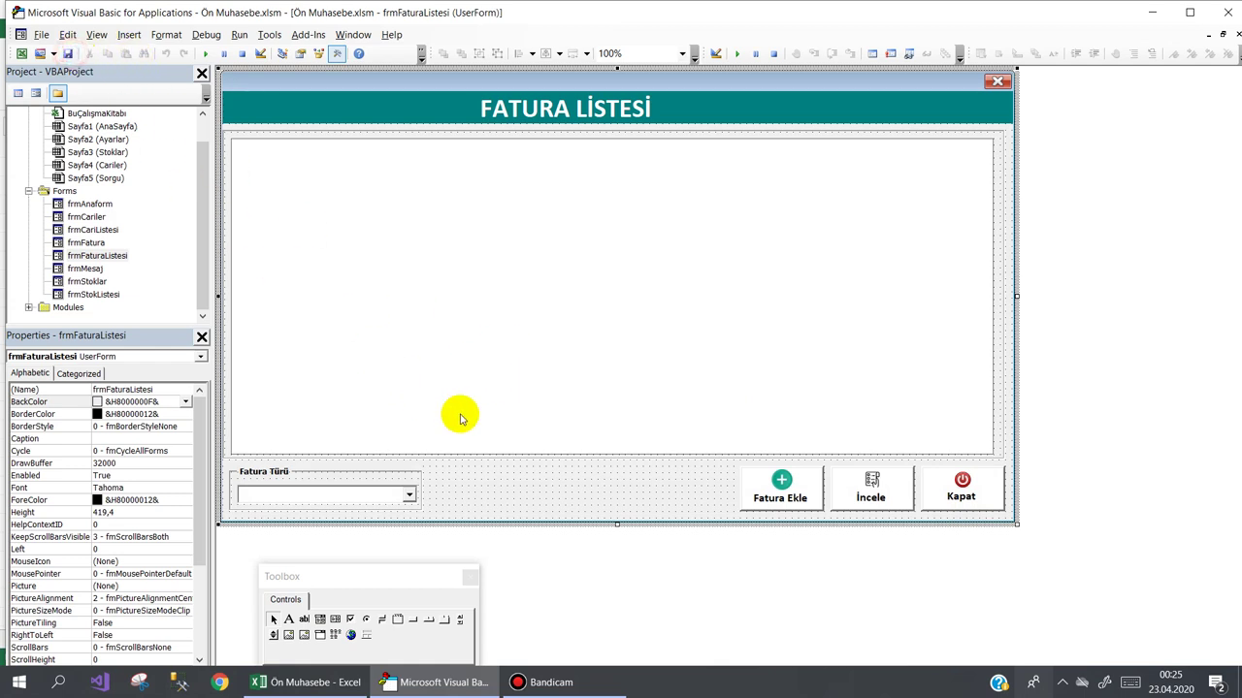
click(374, 494)
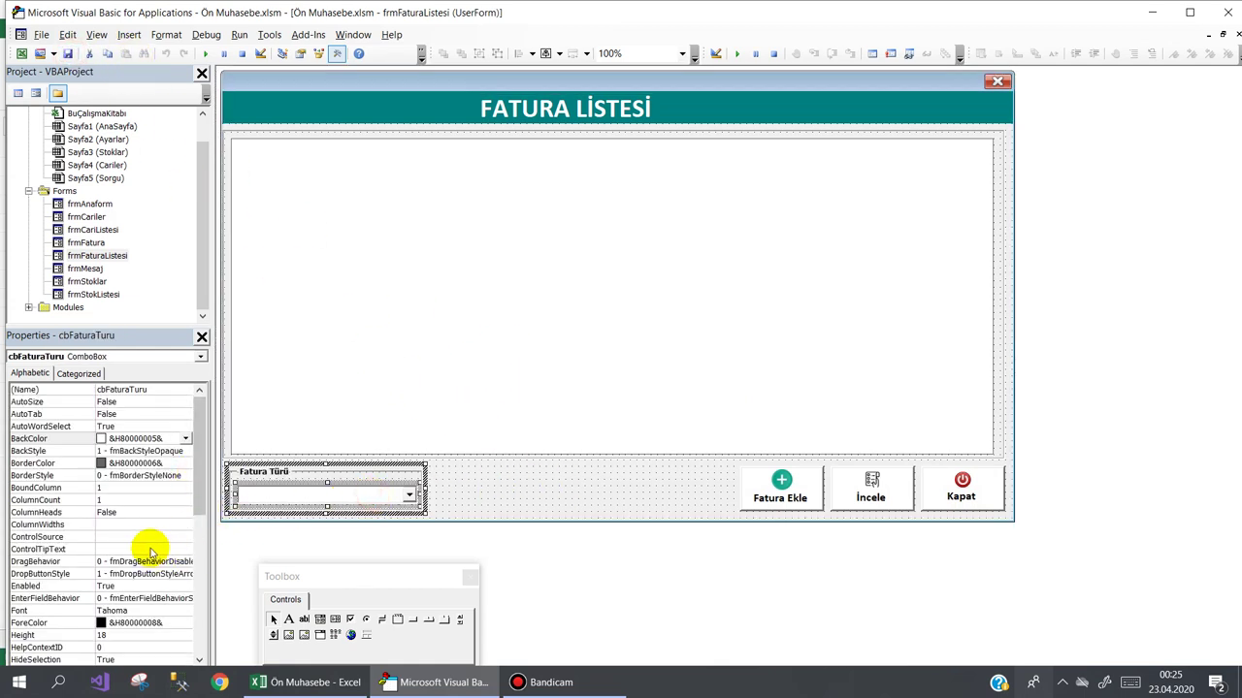
click(168, 611)
click(187, 610)
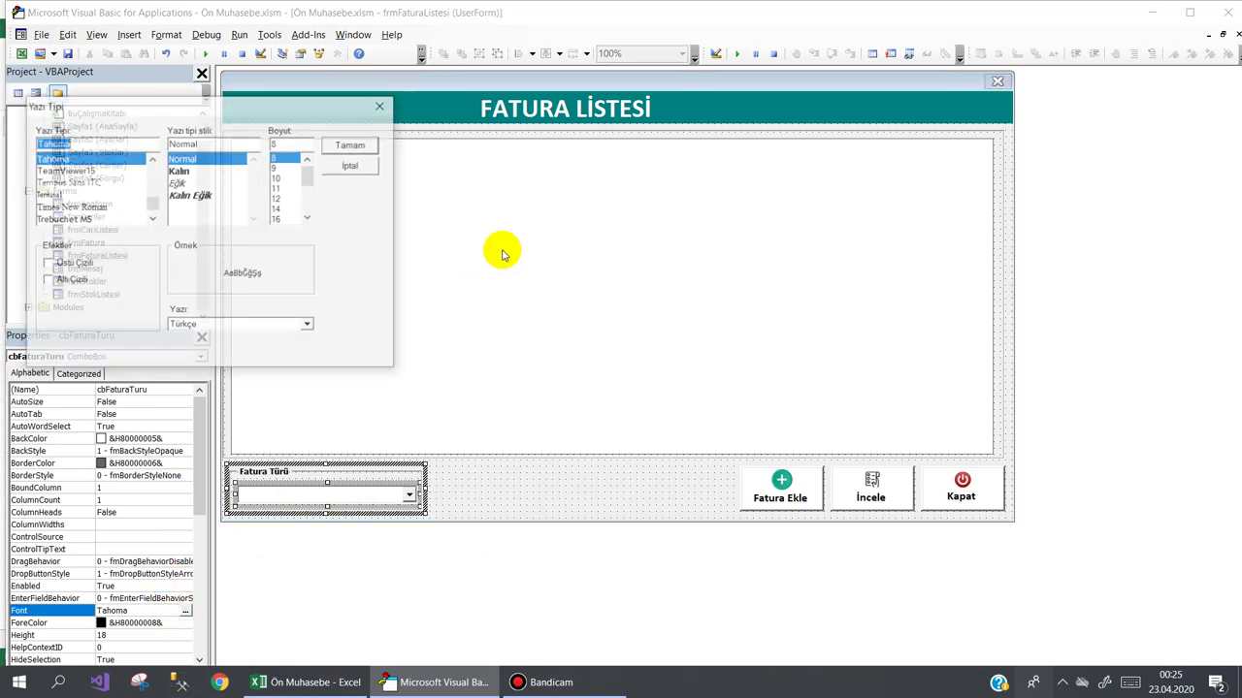
click(352, 144)
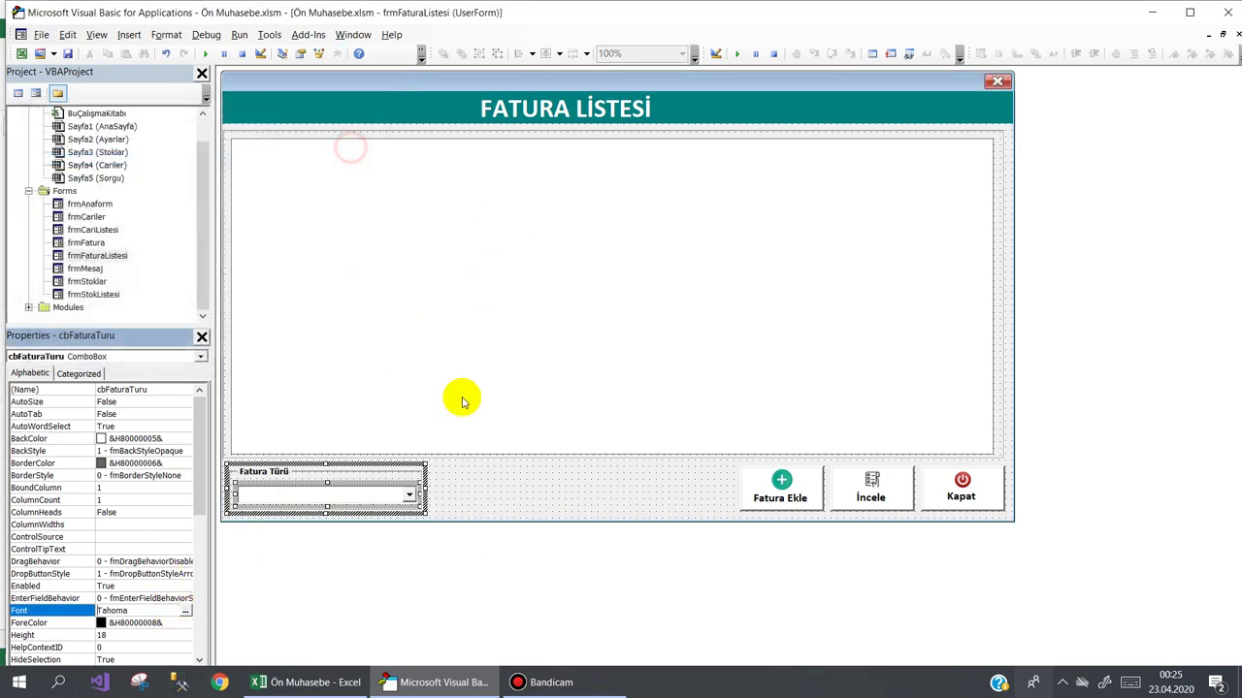
click(499, 482)
Step: Rerun the form, add a Satış Faturası invoice, then close both forms
click(205, 53)
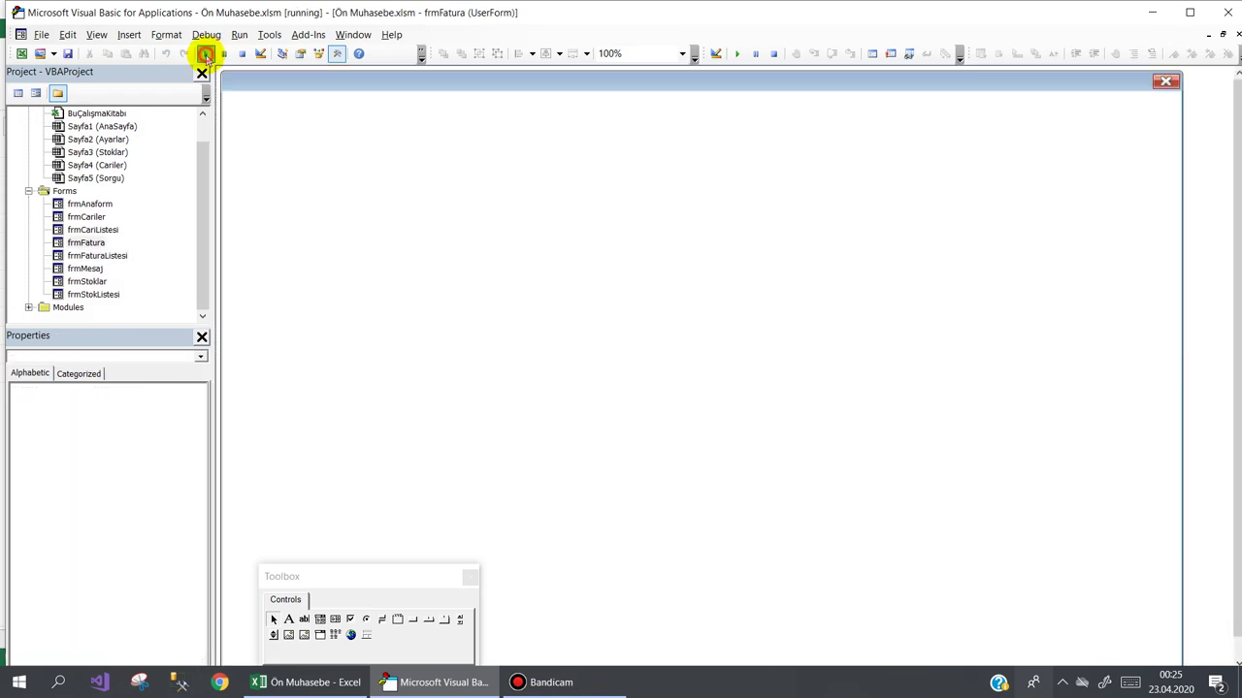
click(406, 536)
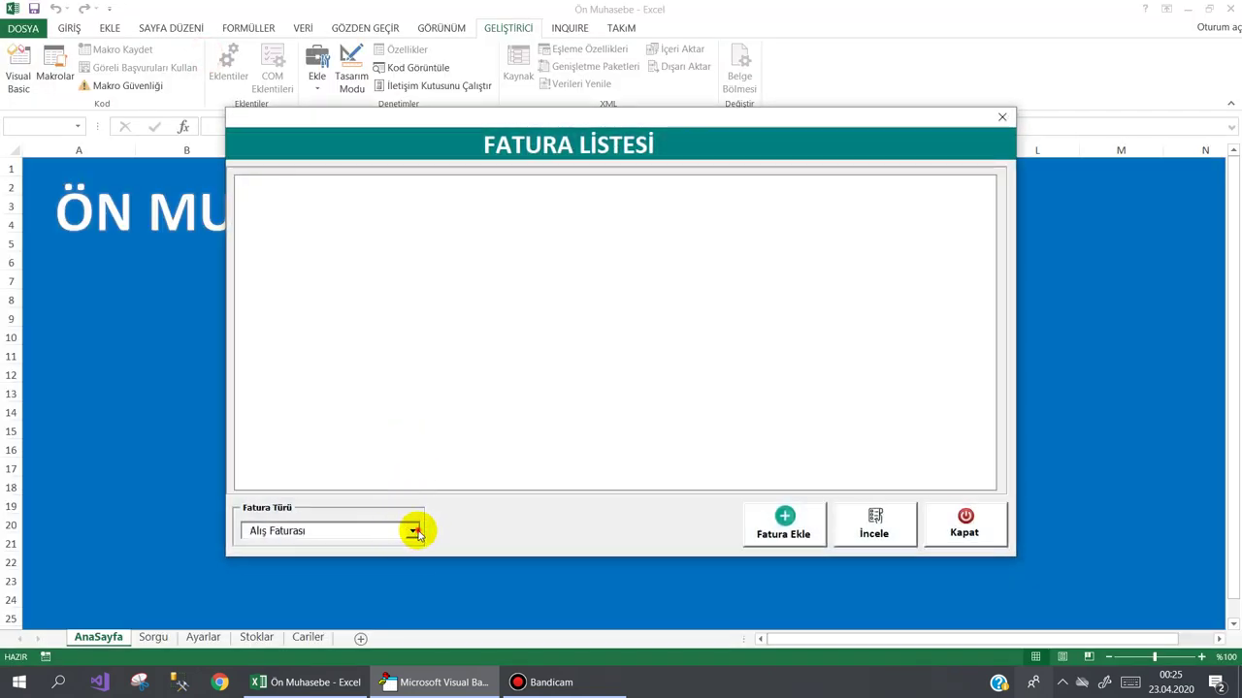
click(416, 533)
click(355, 563)
click(763, 524)
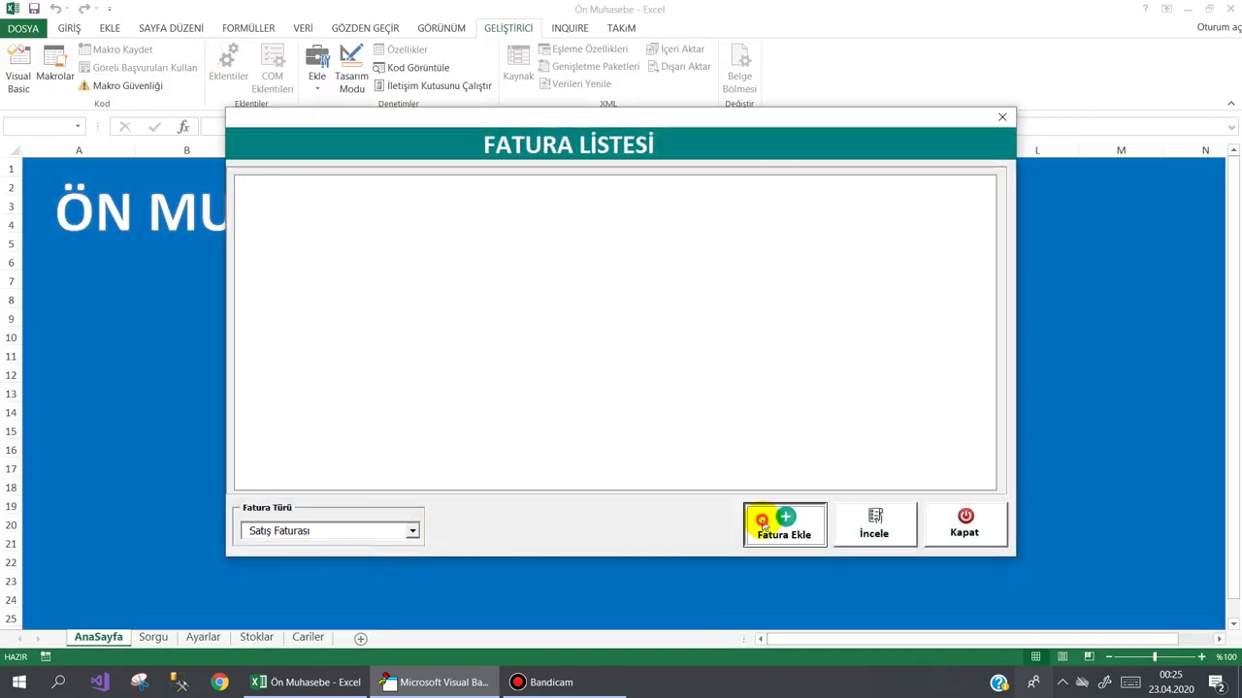
click(790, 212)
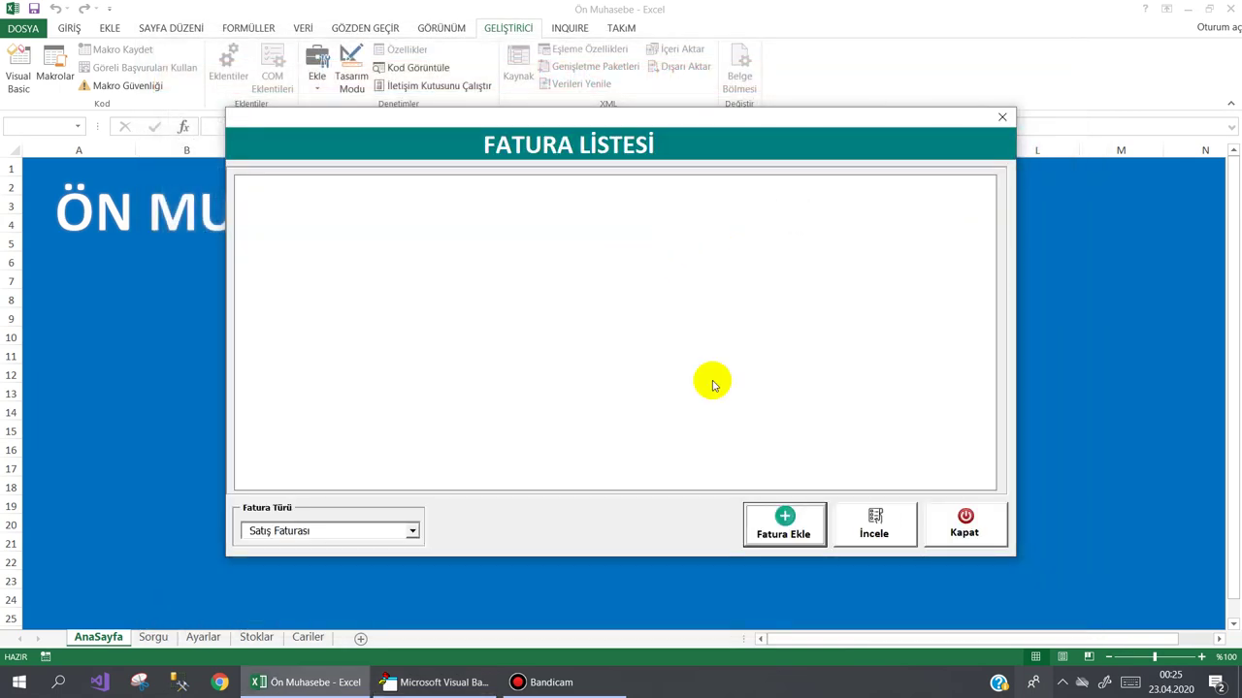
click(964, 531)
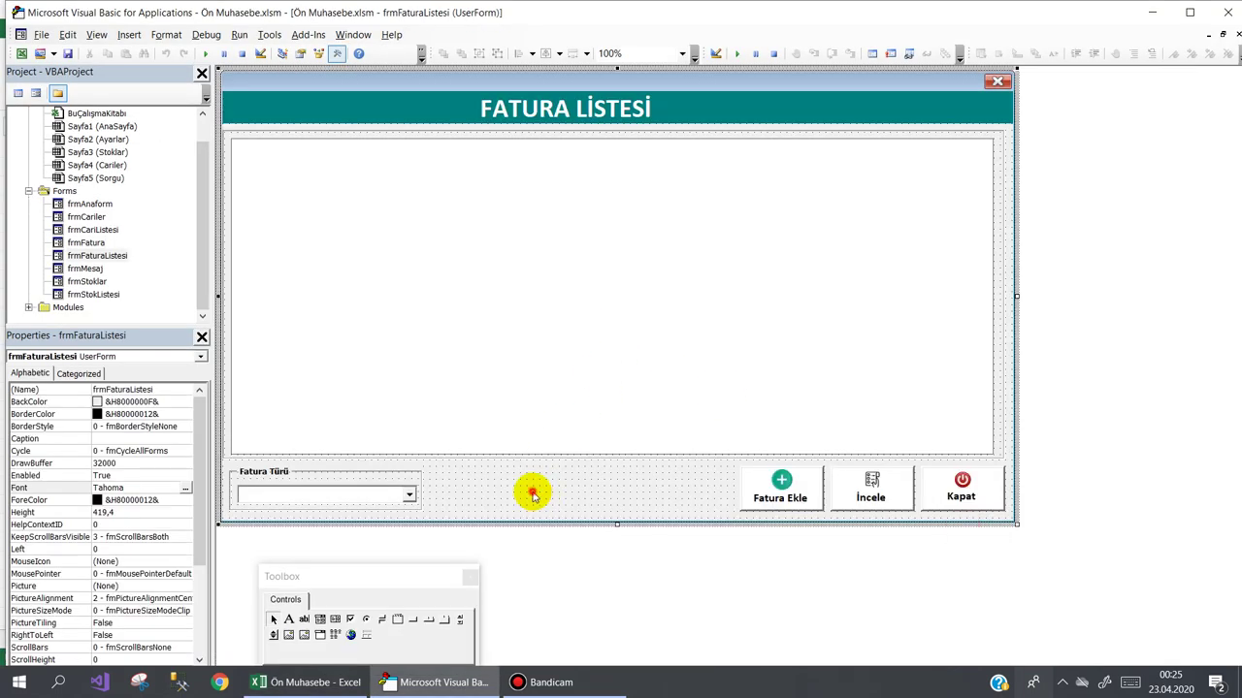
Step: On frmFatura, load the sec icon as the Picture of the button beside Cari Adı-Ünvanı
double_click(85, 243)
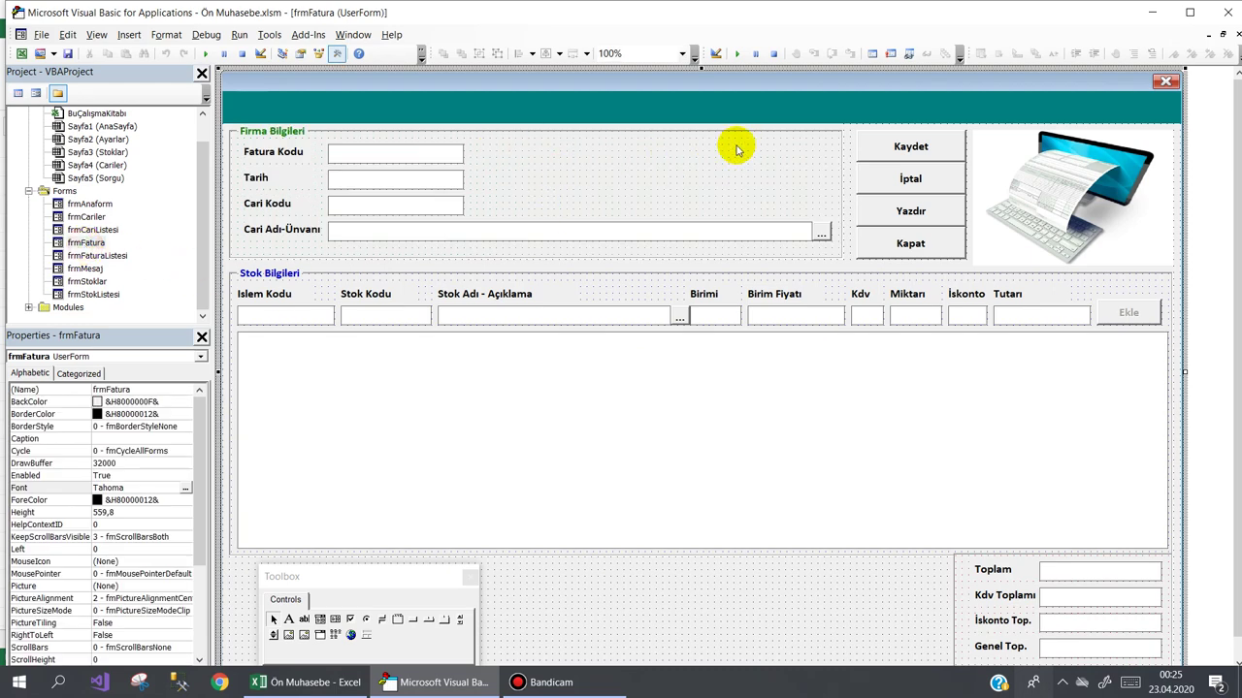
click(822, 235)
click(820, 237)
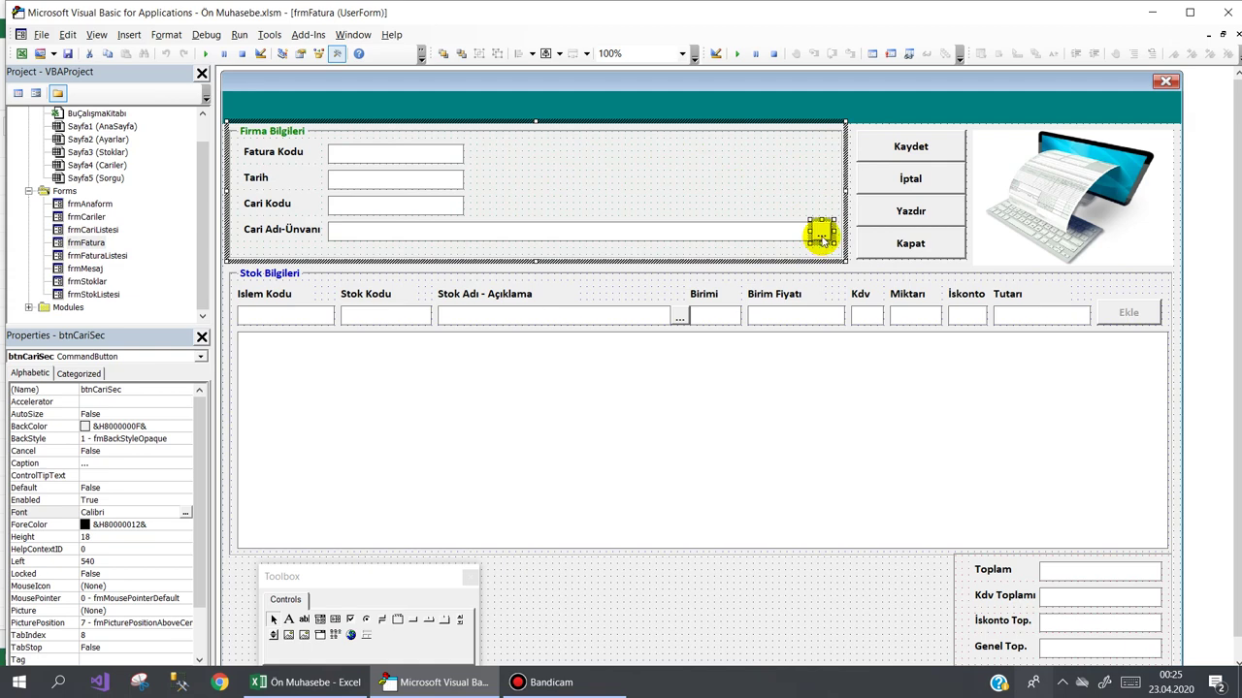
drag(200, 471, 201, 561)
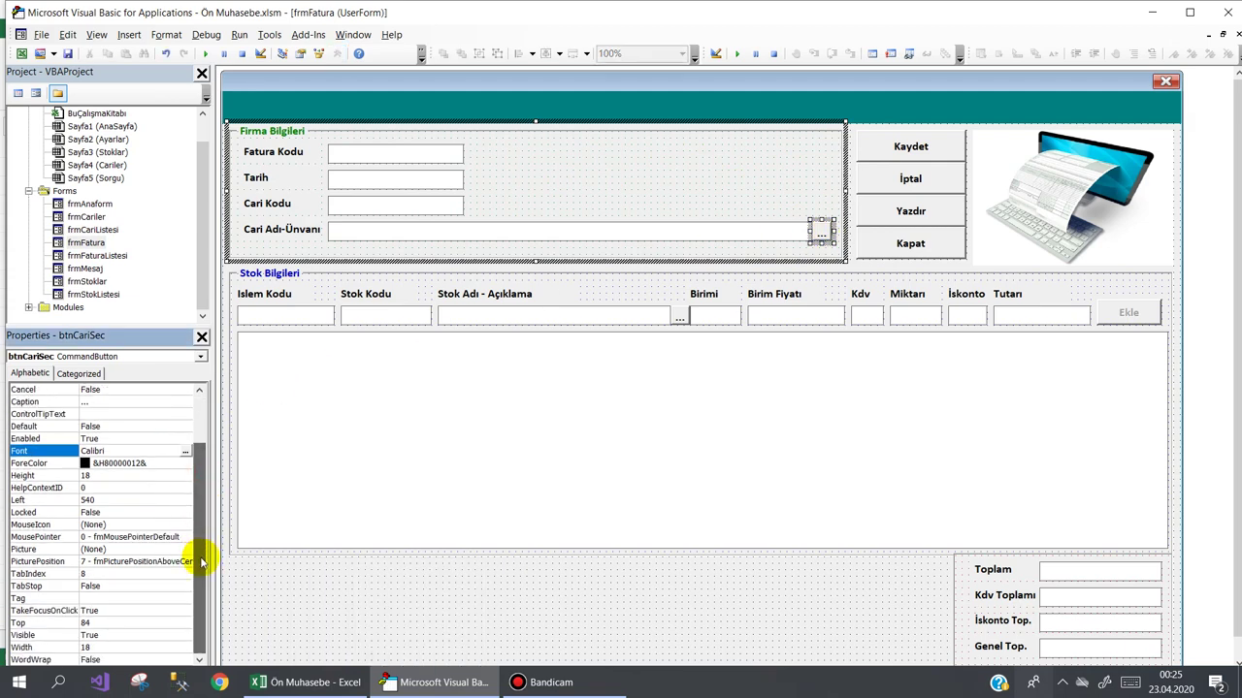
click(130, 549)
click(185, 549)
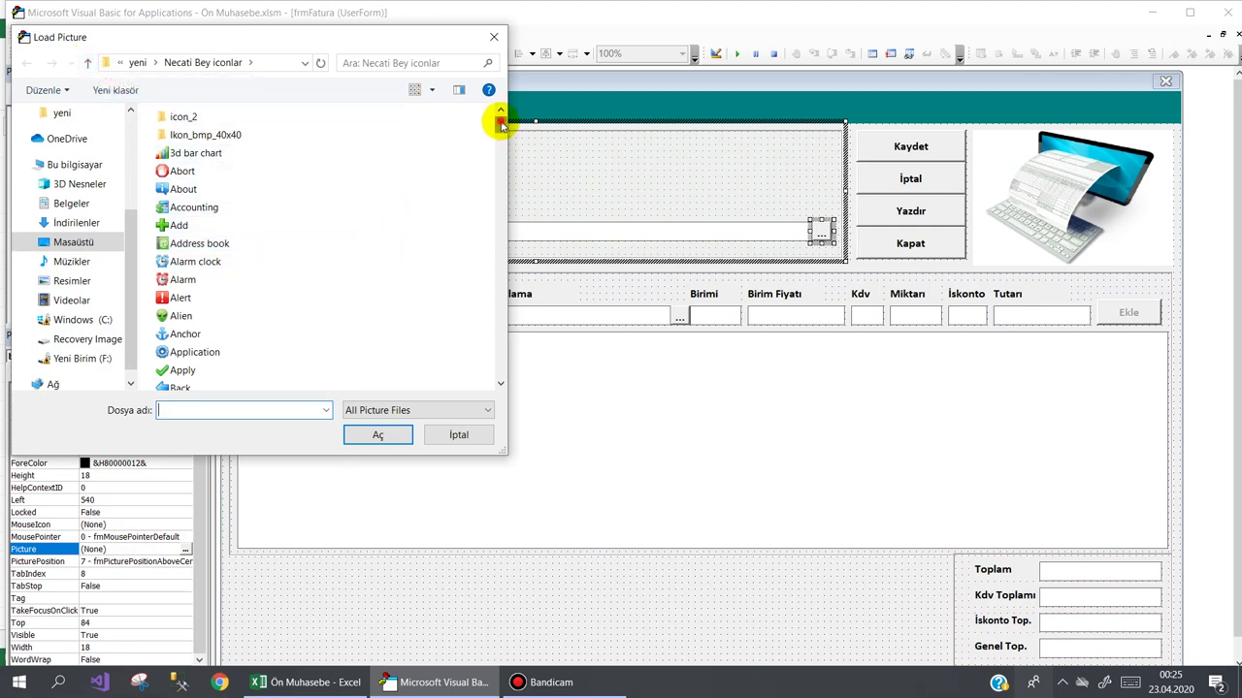
drag(501, 124, 497, 141)
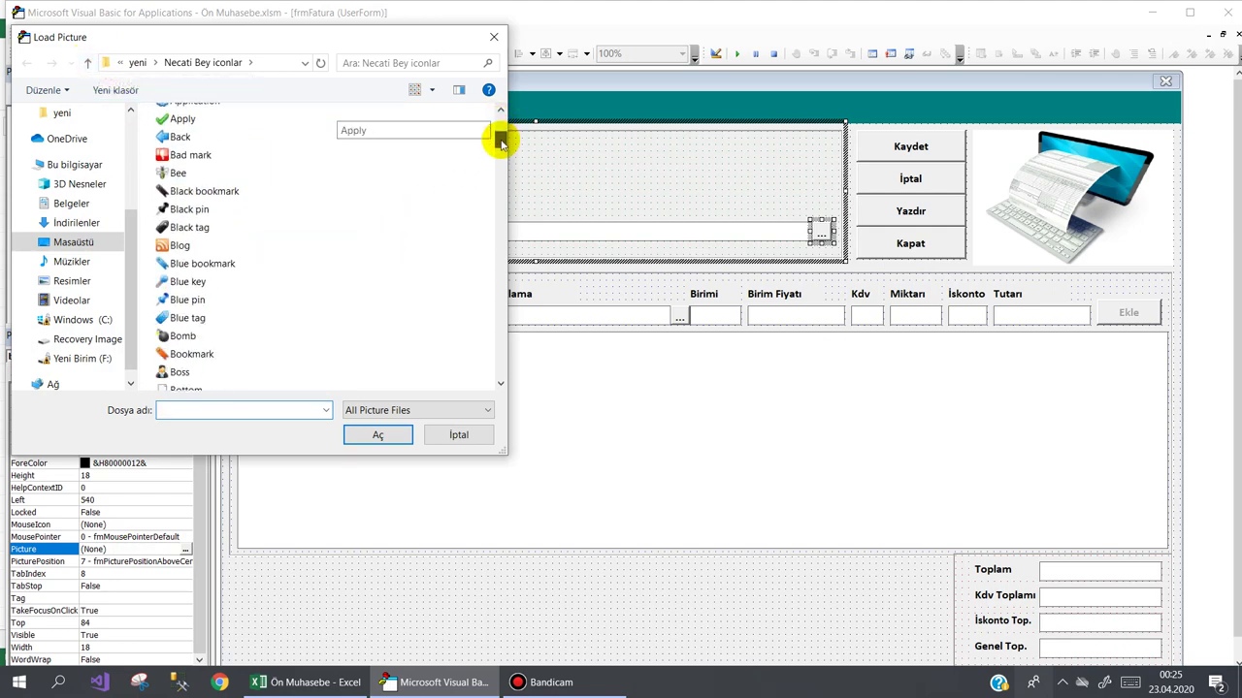
click(85, 62)
mouse_move(501, 148)
mouse_down()
mouse_move(494, 281)
mouse_move(476, 324)
mouse_up()
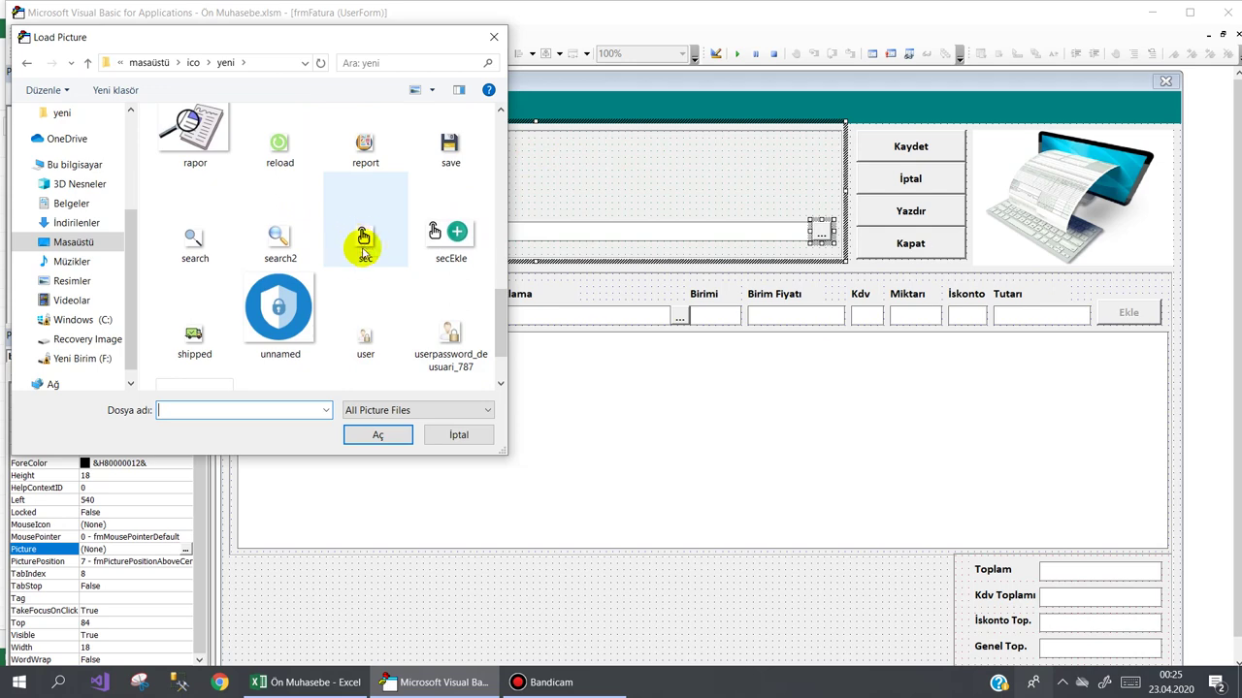
double_click(361, 237)
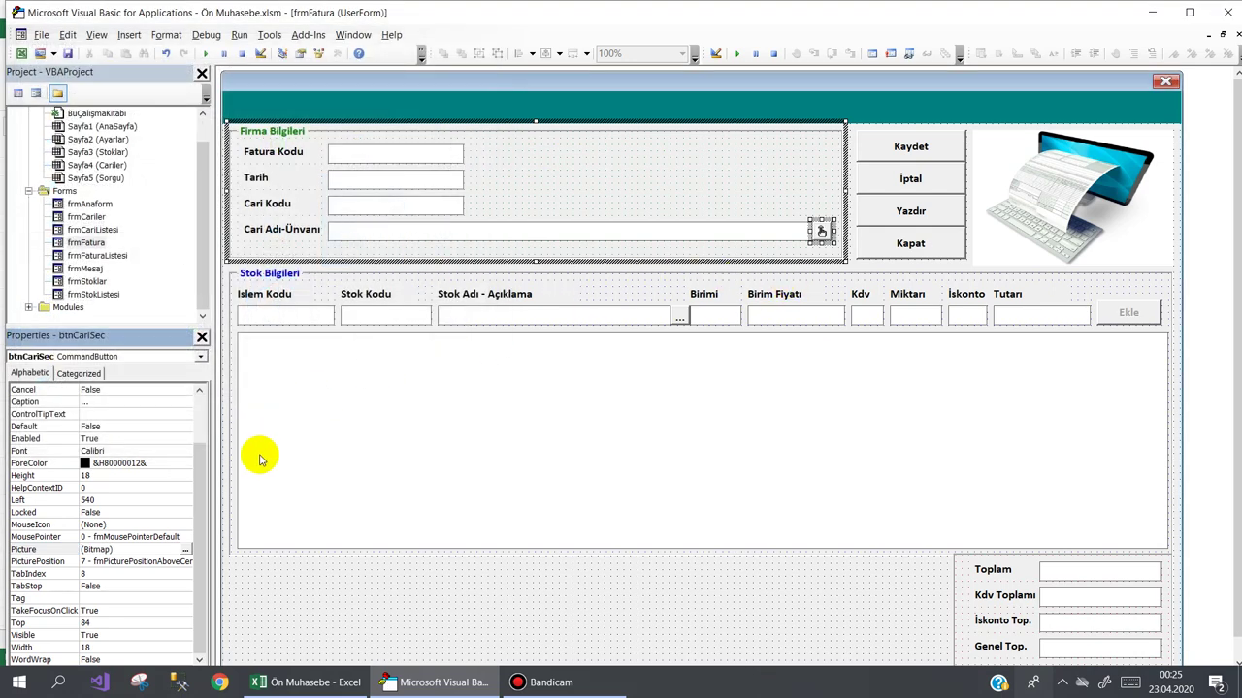
Step: Set the button's PicturePosition to 12 - fmPicturePositionCenter
click(51, 562)
click(185, 562)
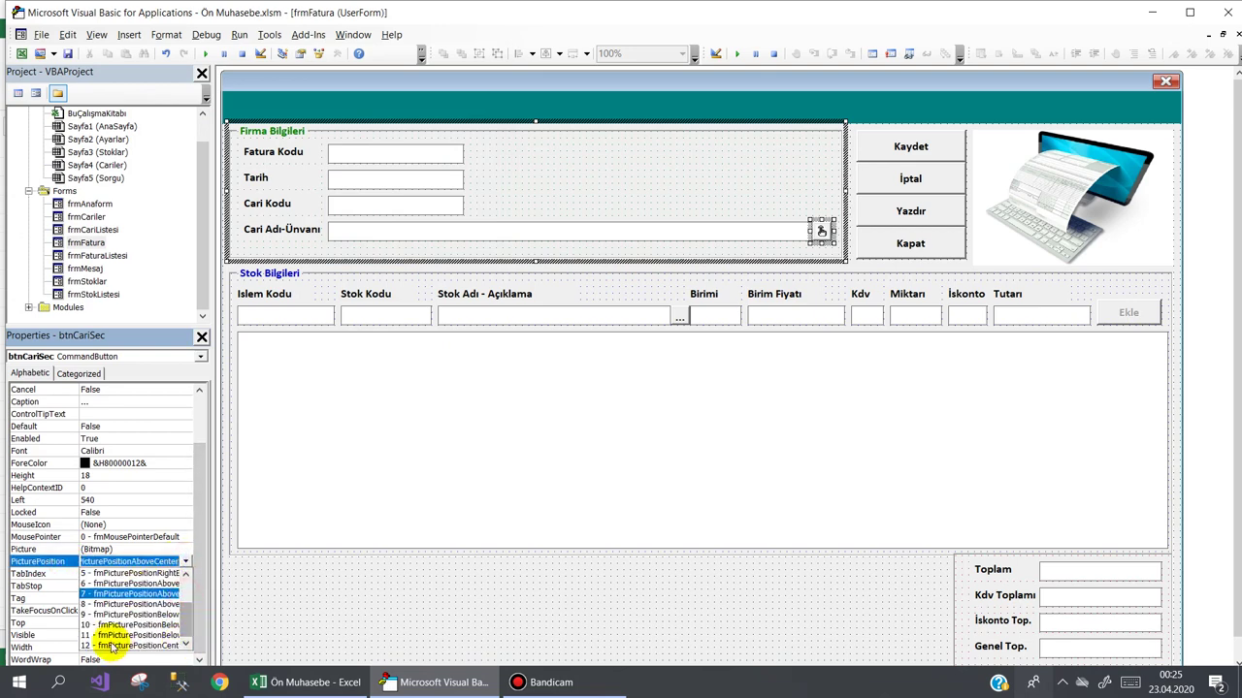
click(173, 645)
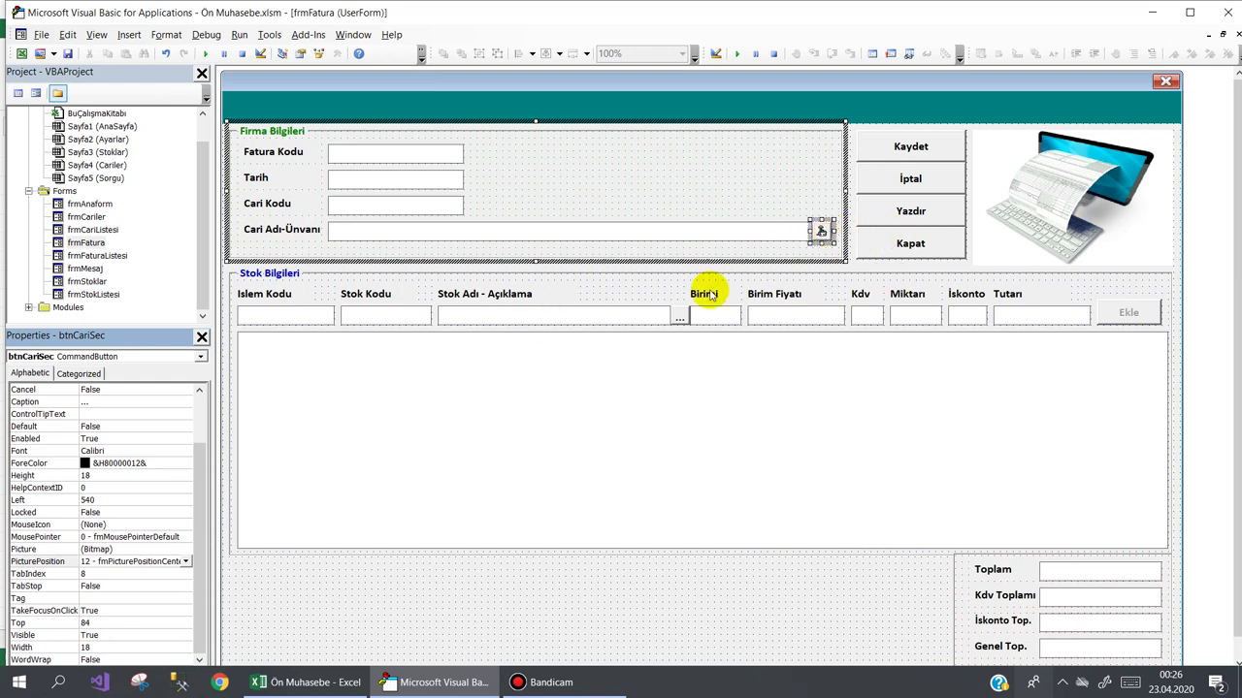
drag(197, 457, 197, 394)
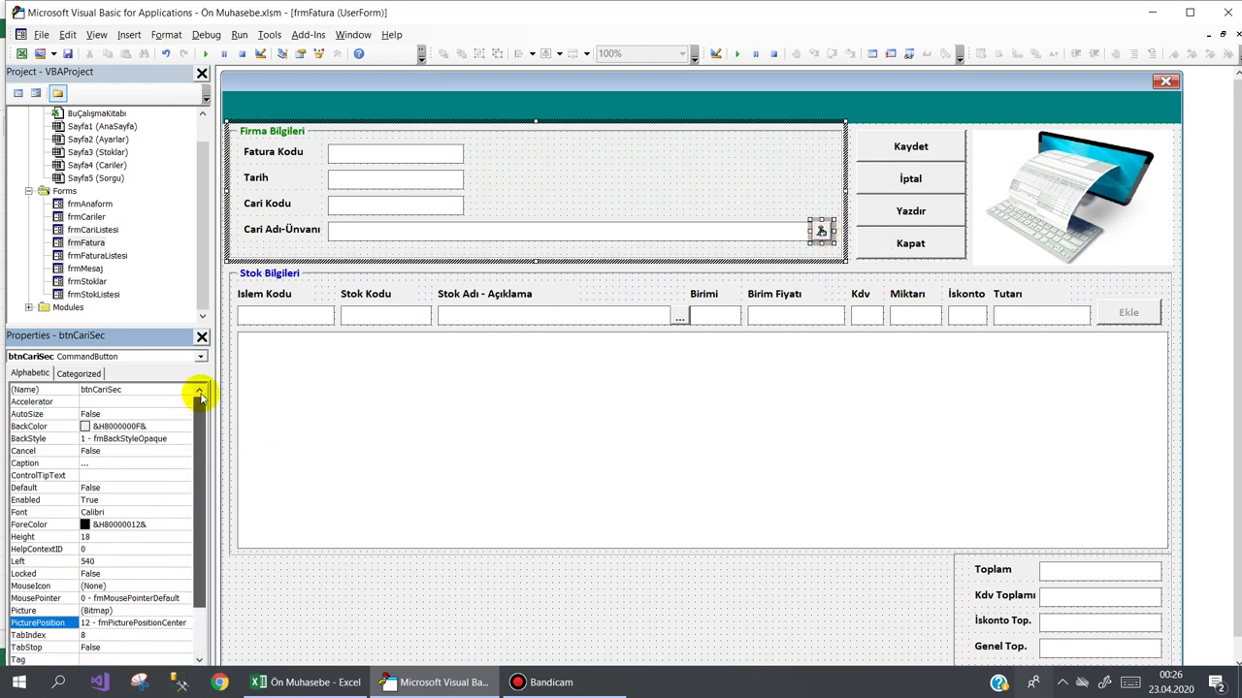
Step: Set the btnCariSec BackColor to white from the Palette
click(155, 426)
click(184, 426)
click(60, 442)
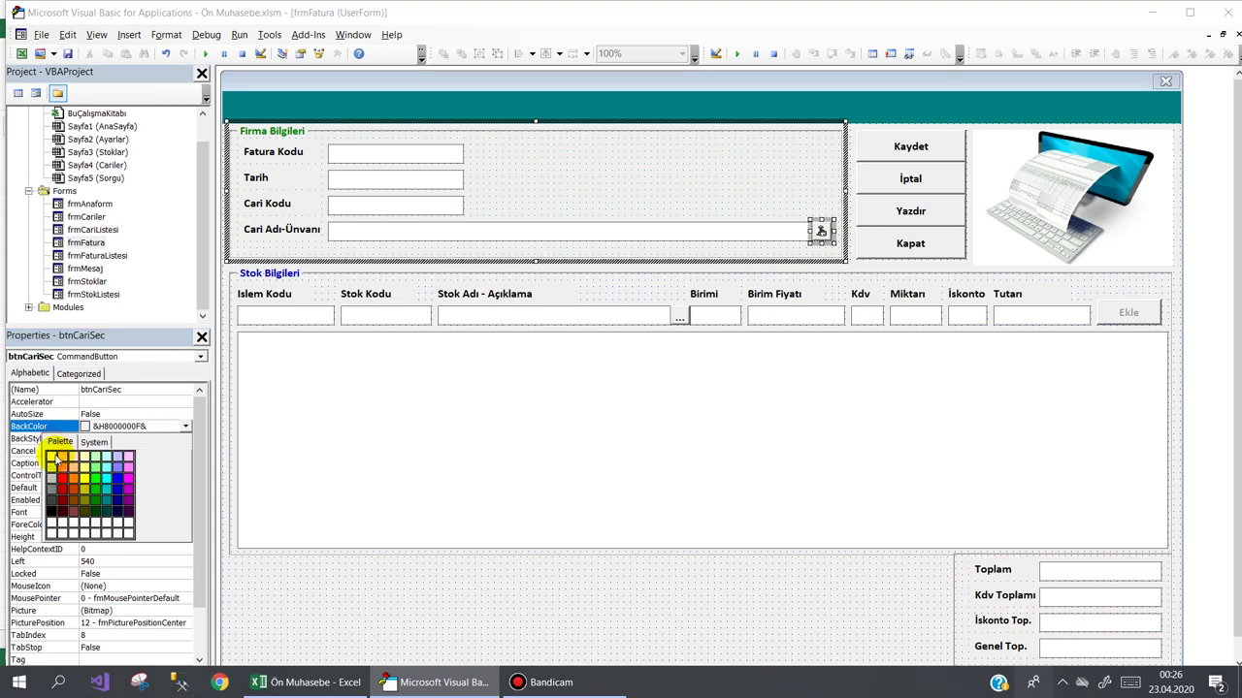
click(55, 457)
Step: Clear the button's Caption and set its ControlTipText to Cari Seç
click(621, 170)
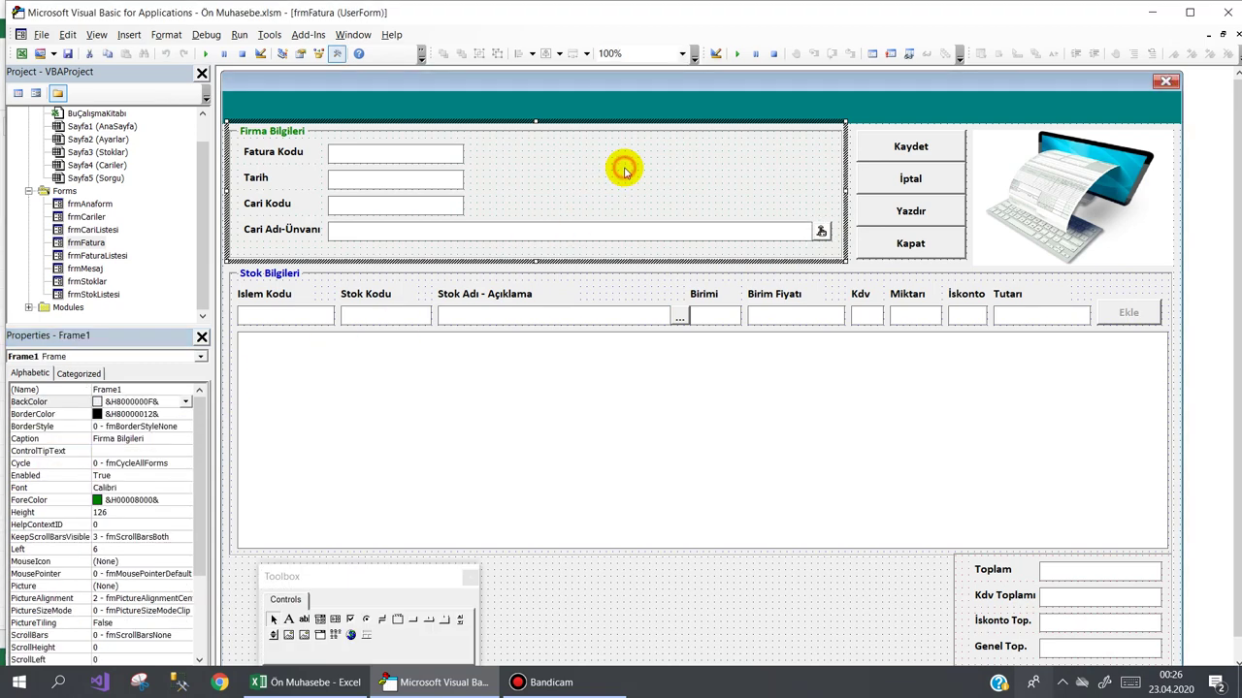
click(821, 233)
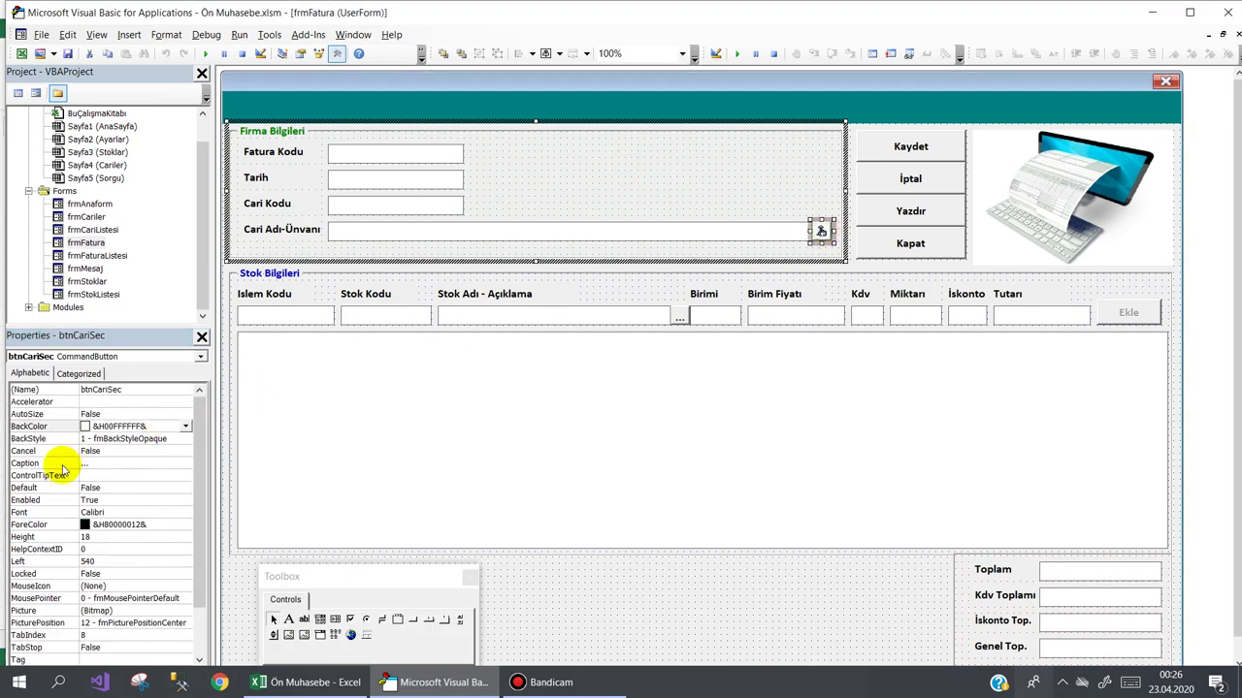
click(61, 467)
text(Cari Seç)
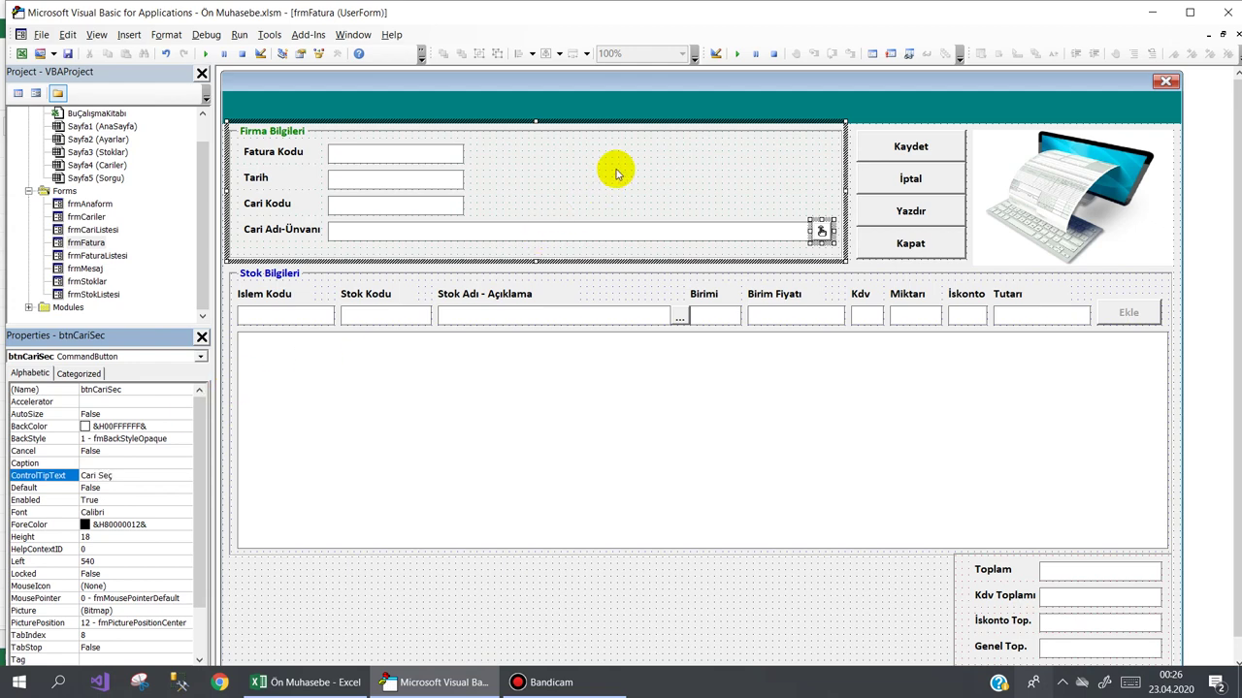
click(115, 392)
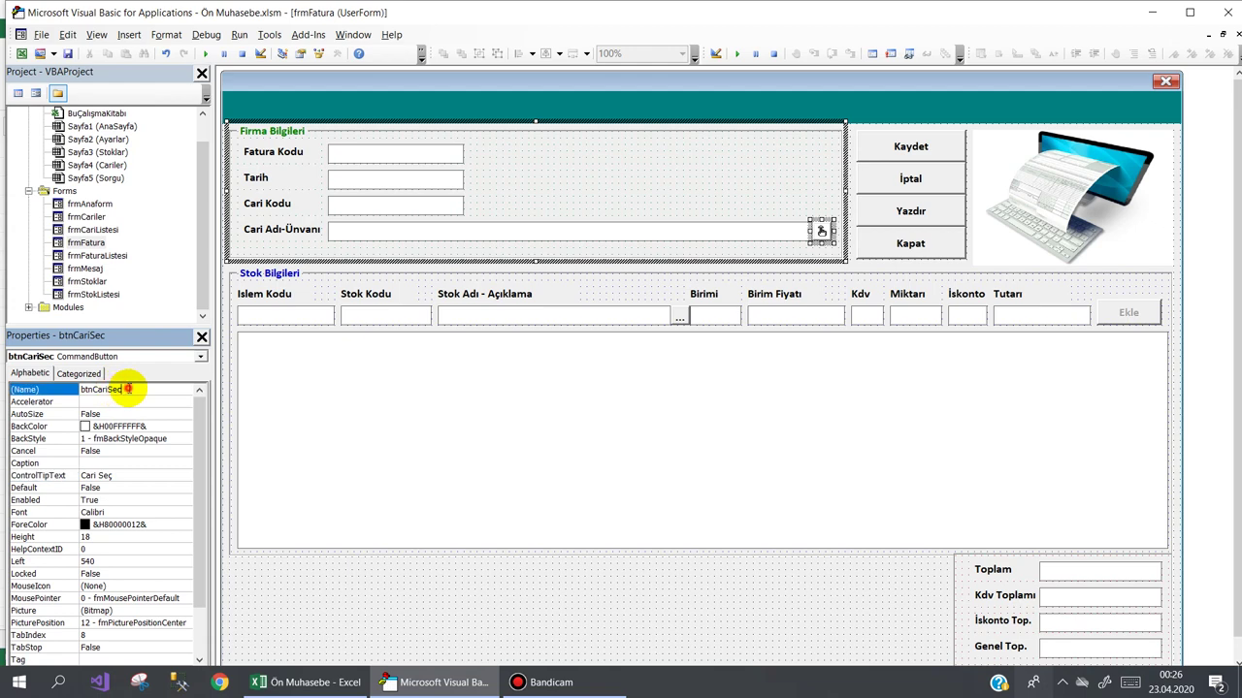
click(673, 155)
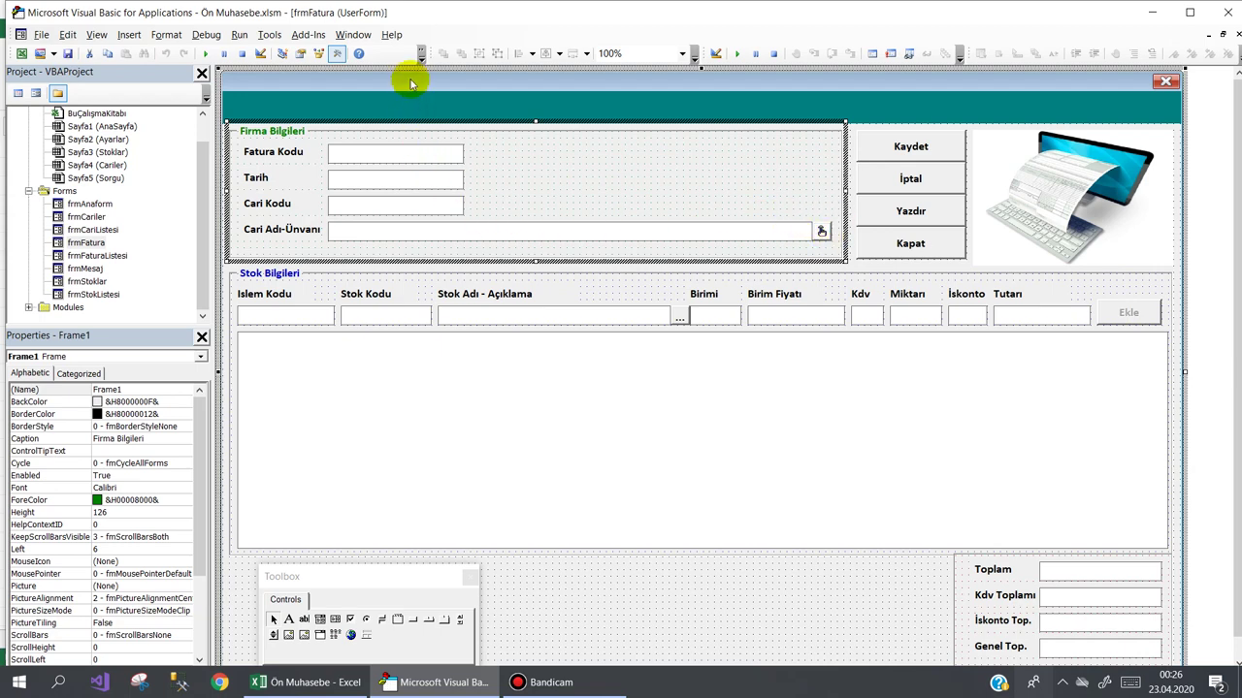
Step: View the Fatura Ekle button's code on frmFaturaListesi, then open frmFatura's code window
double_click(97, 256)
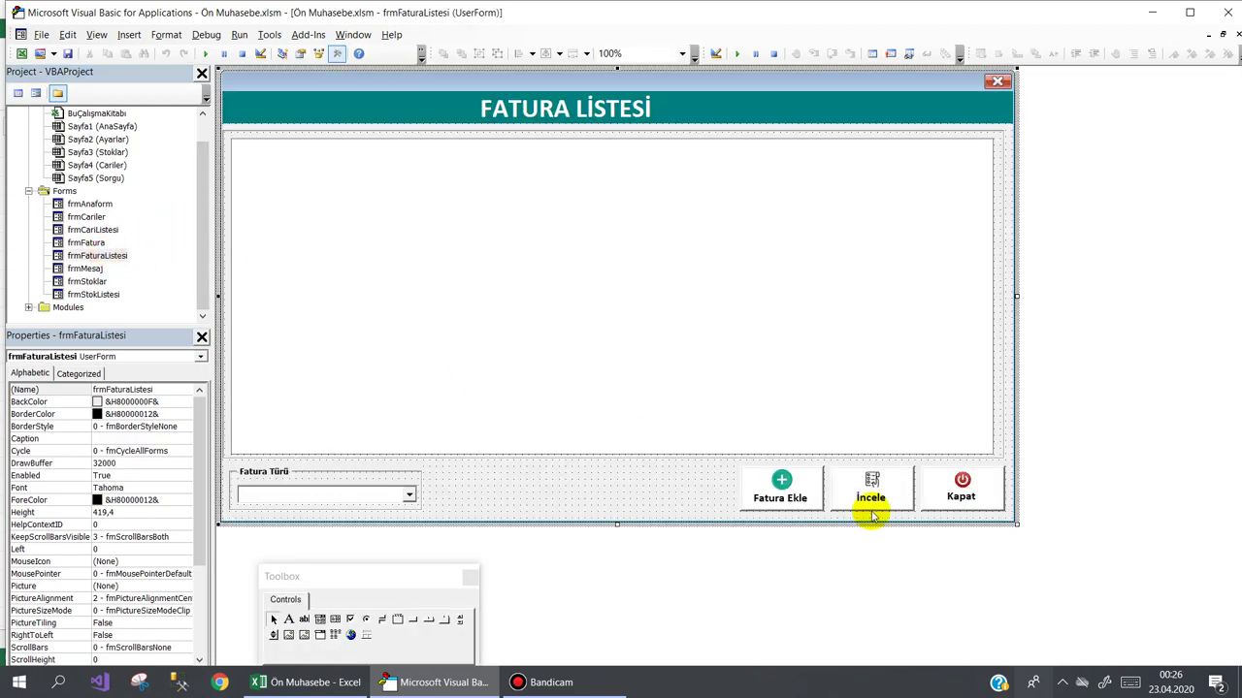
double_click(786, 496)
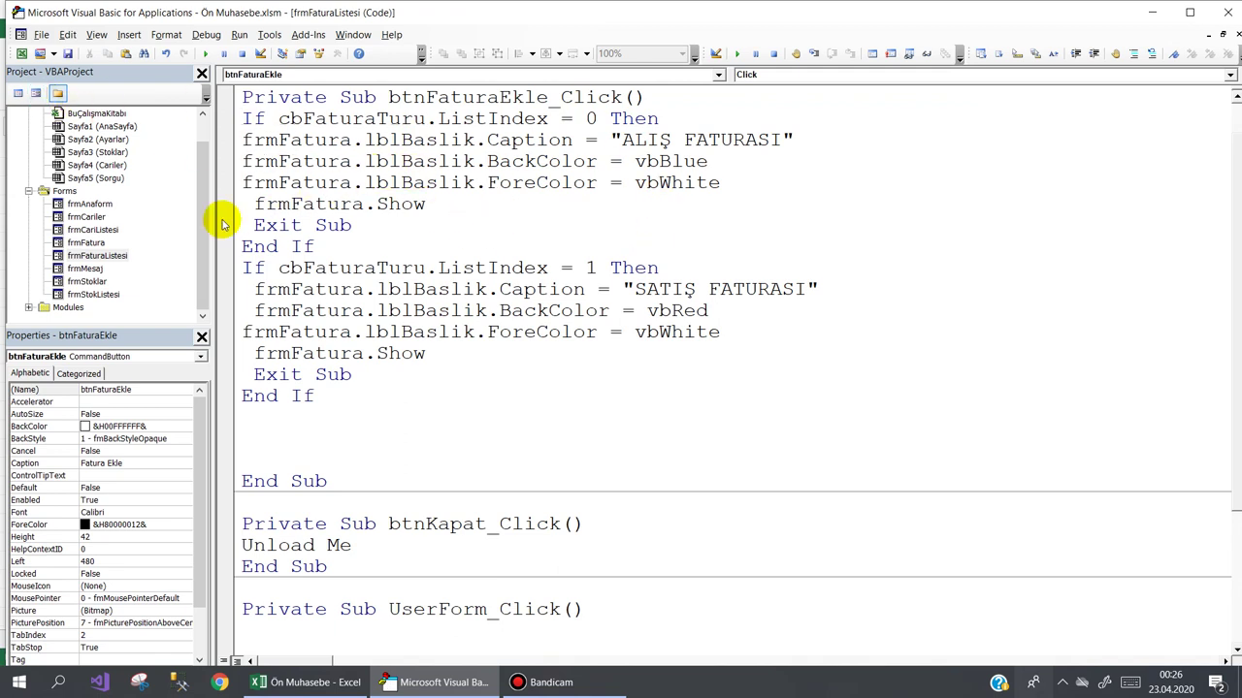
double_click(87, 243)
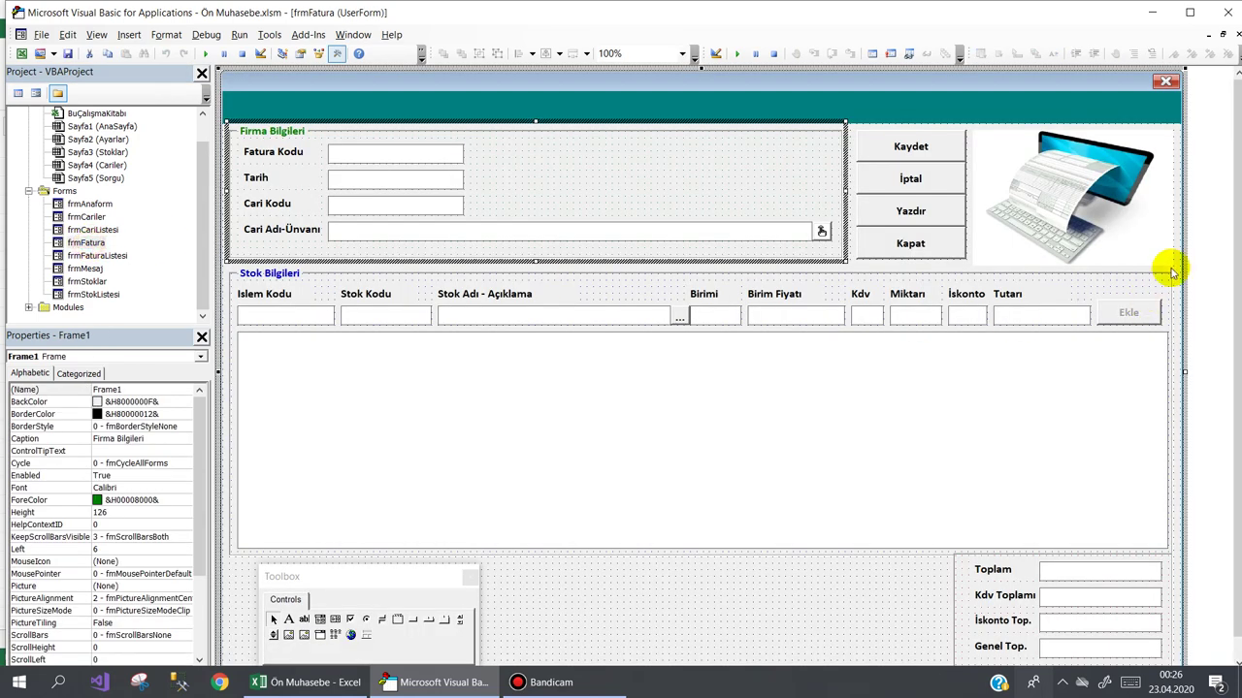
double_click(1183, 257)
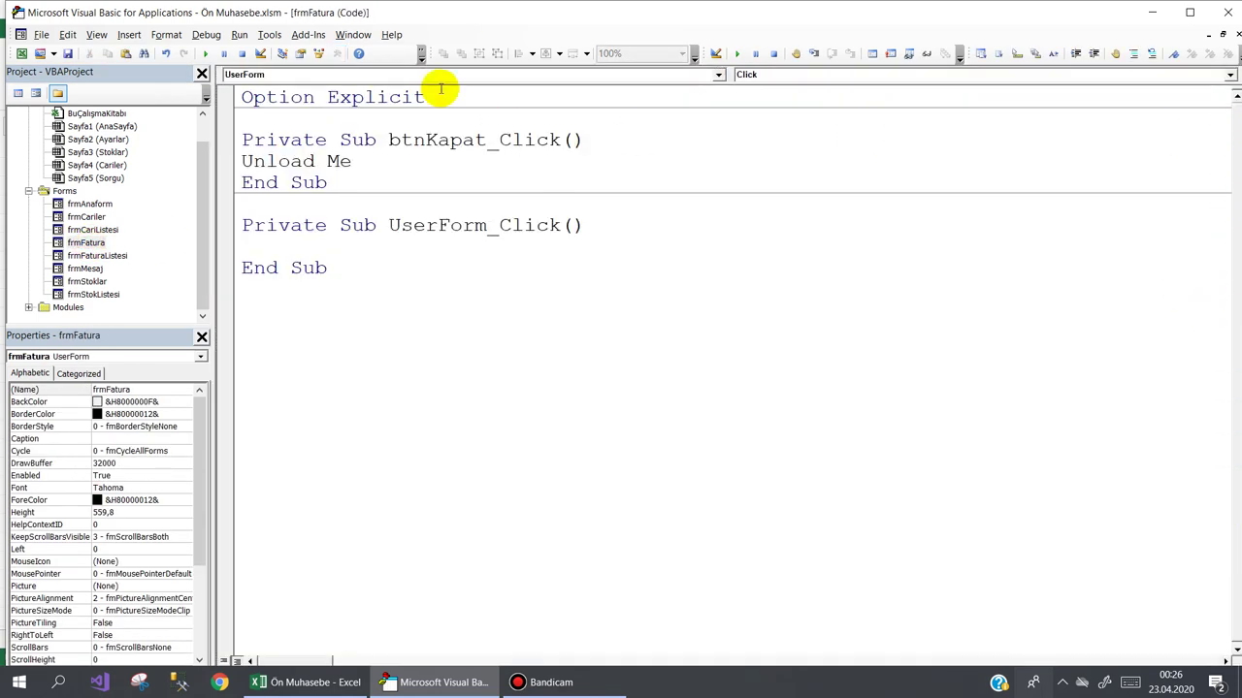
Step: Add 'Public ft As Byte ' ft Fatura Tipi' under Option Explicit, then reopen frmFaturaListesi
click(246, 118)
text(public islem)
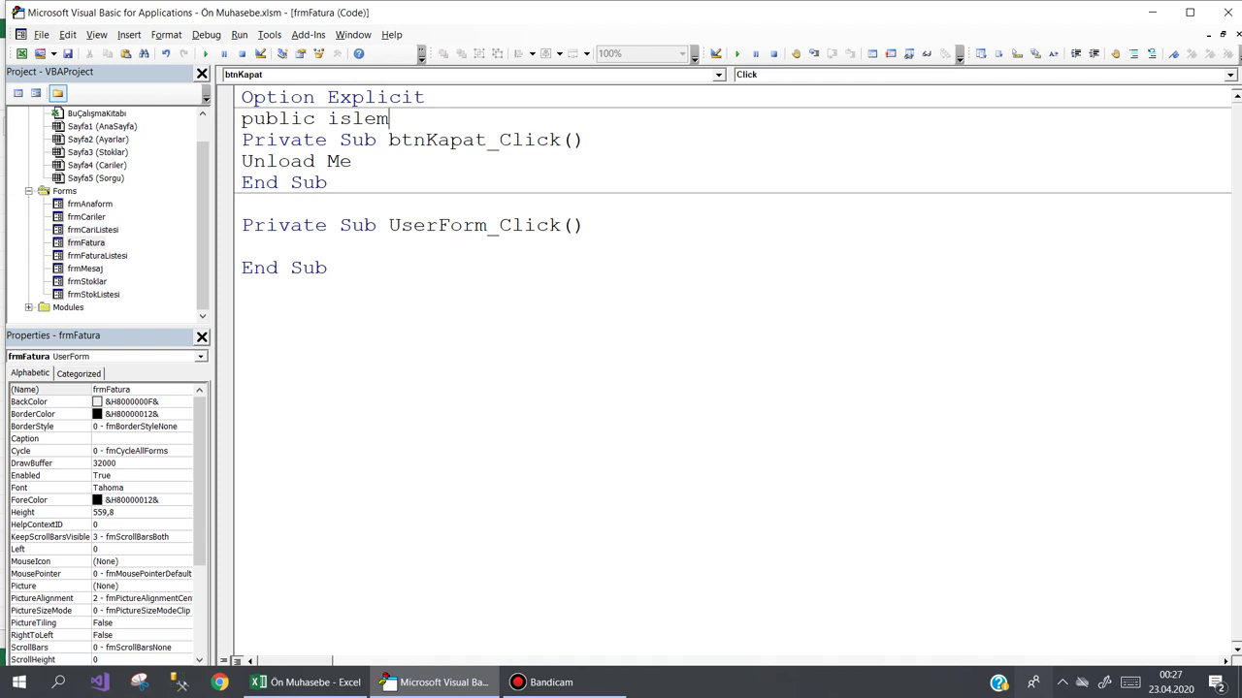
key(BackSpace)
key(BackSpace)
text(as by)
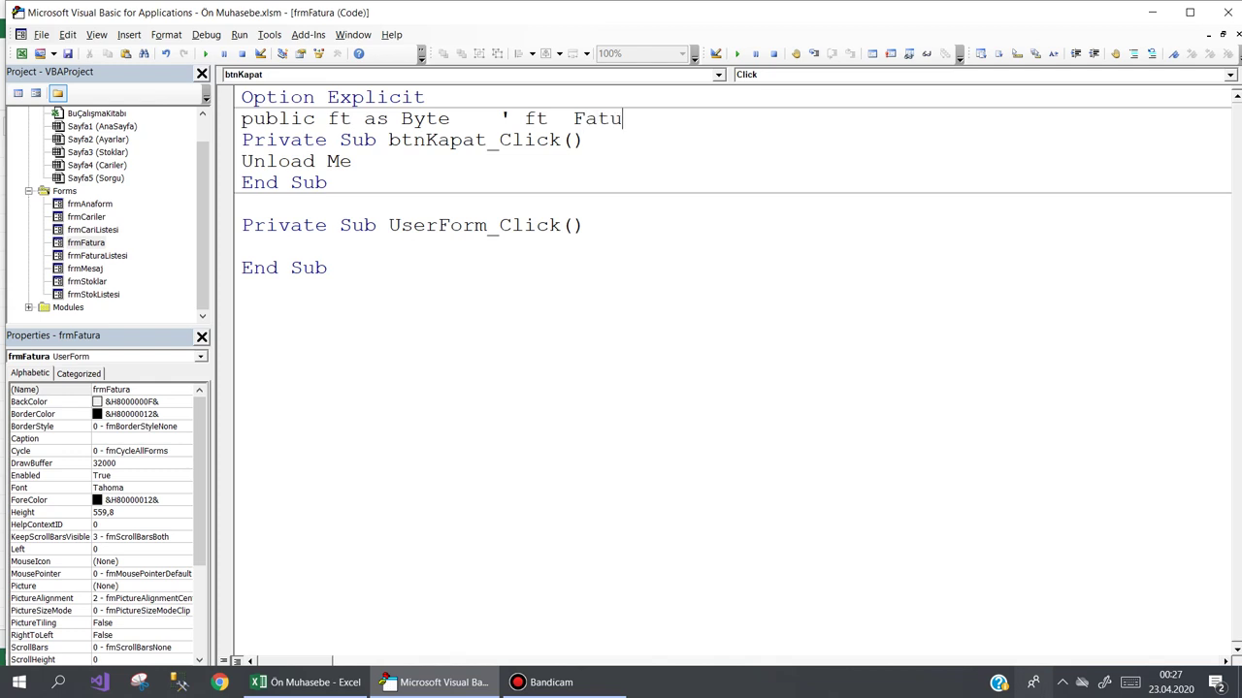
text(ipi)
key(Down)
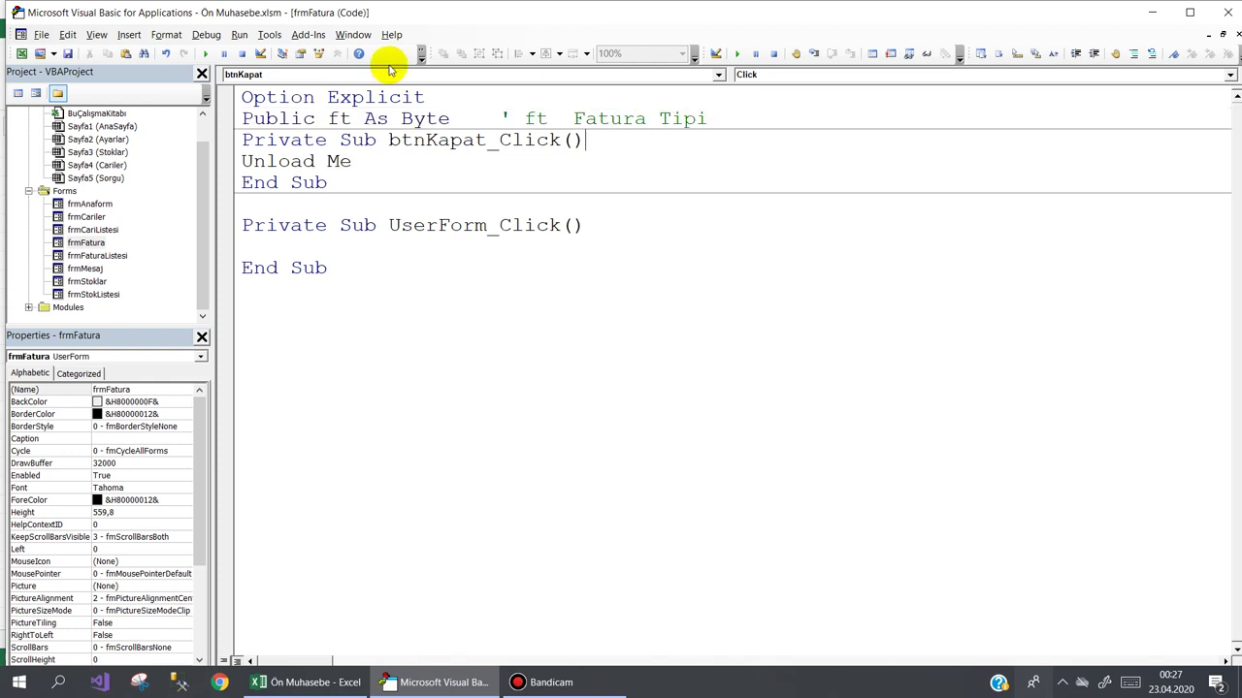
double_click(97, 255)
Step: In btnFaturaEkle_Click, add 'frmFatura.ft = 1' after the vbWhite ForeColor line
click(640, 495)
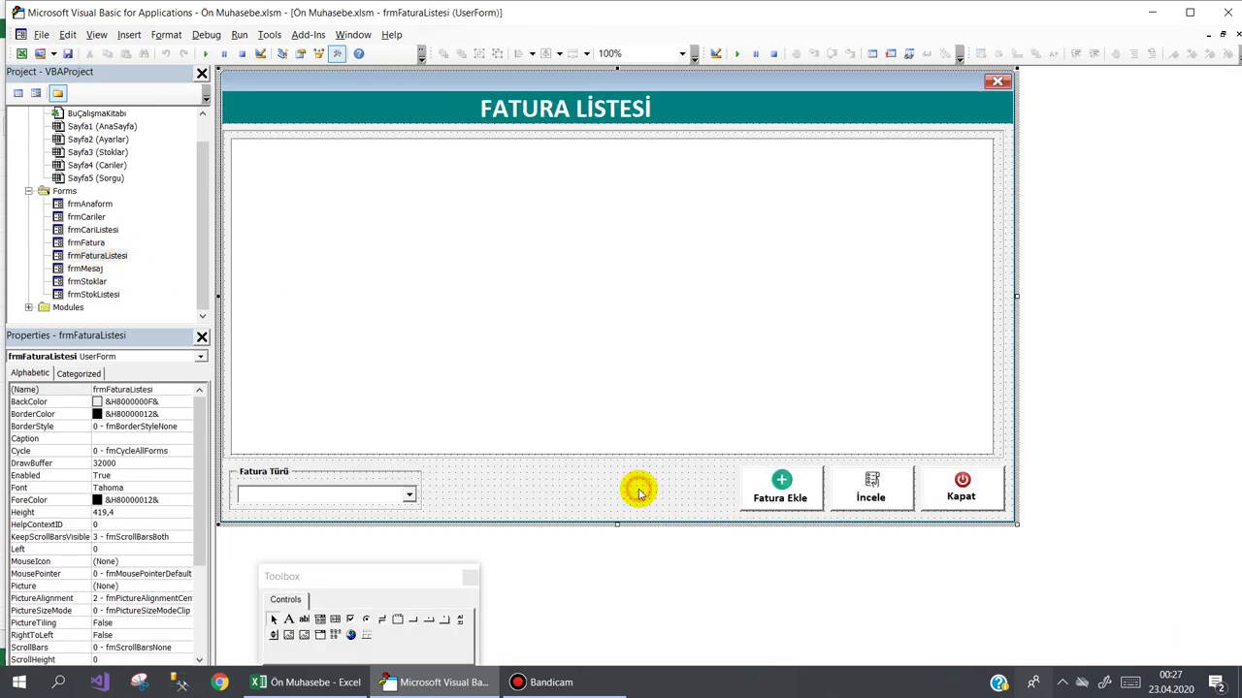
double_click(781, 483)
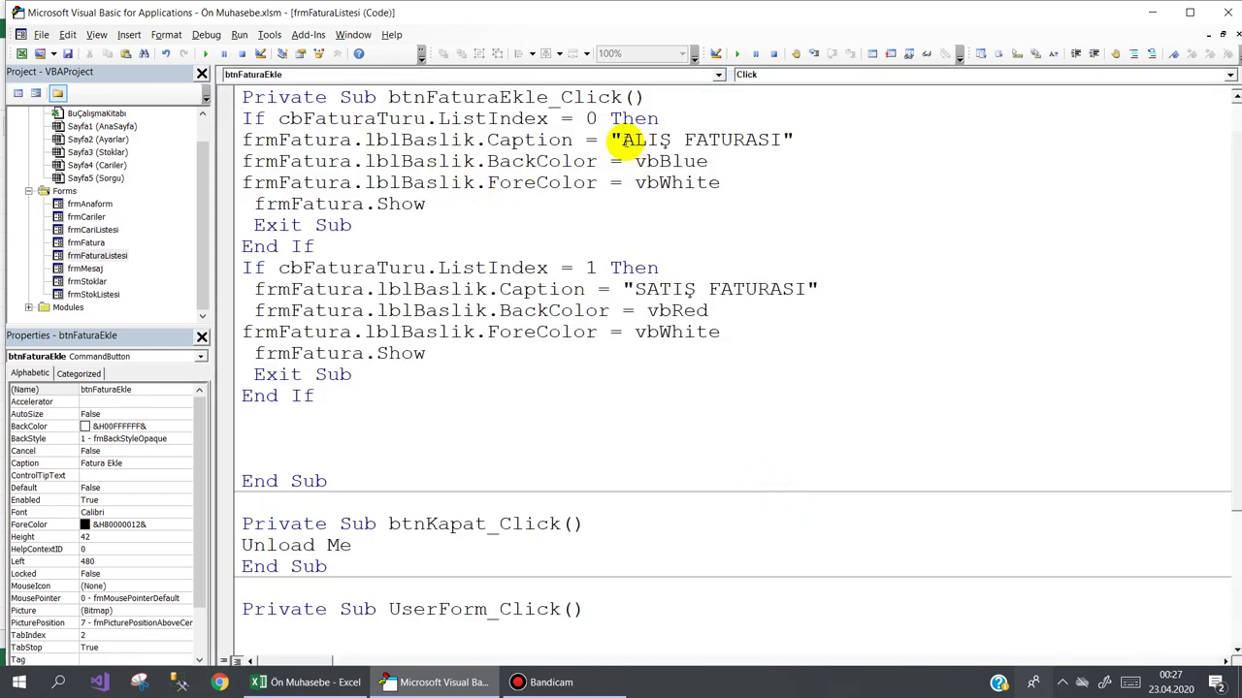
drag(622, 140, 780, 140)
click(791, 187)
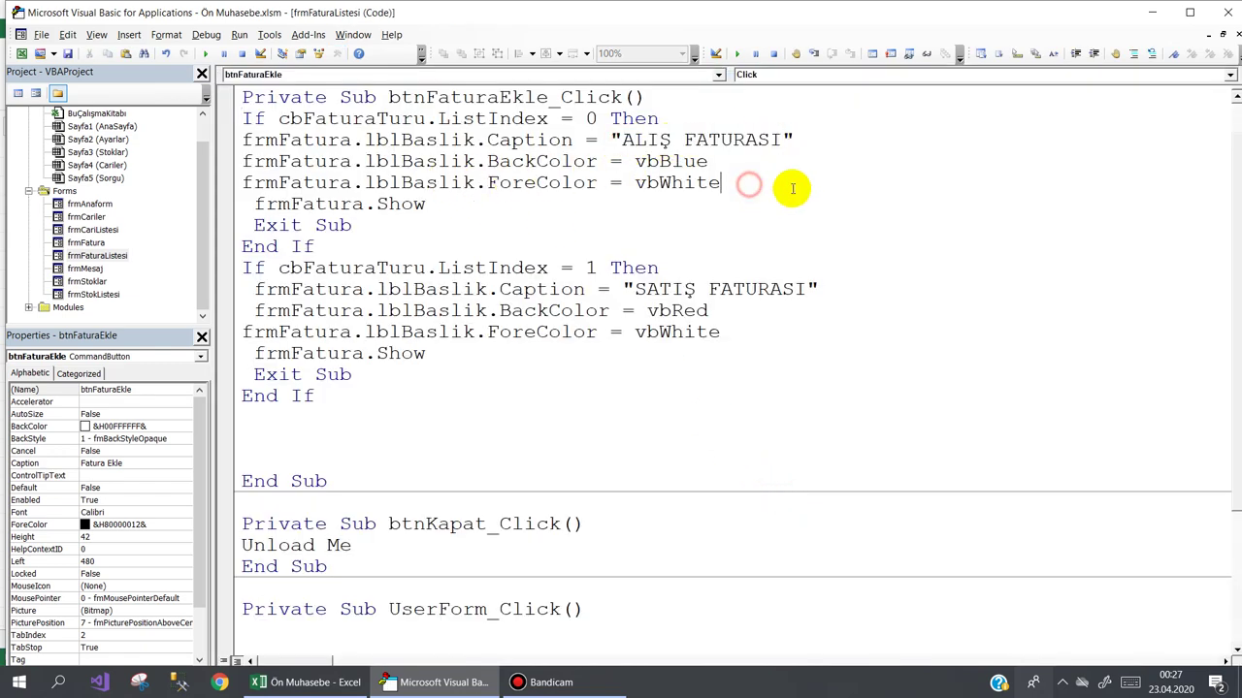
key(Return)
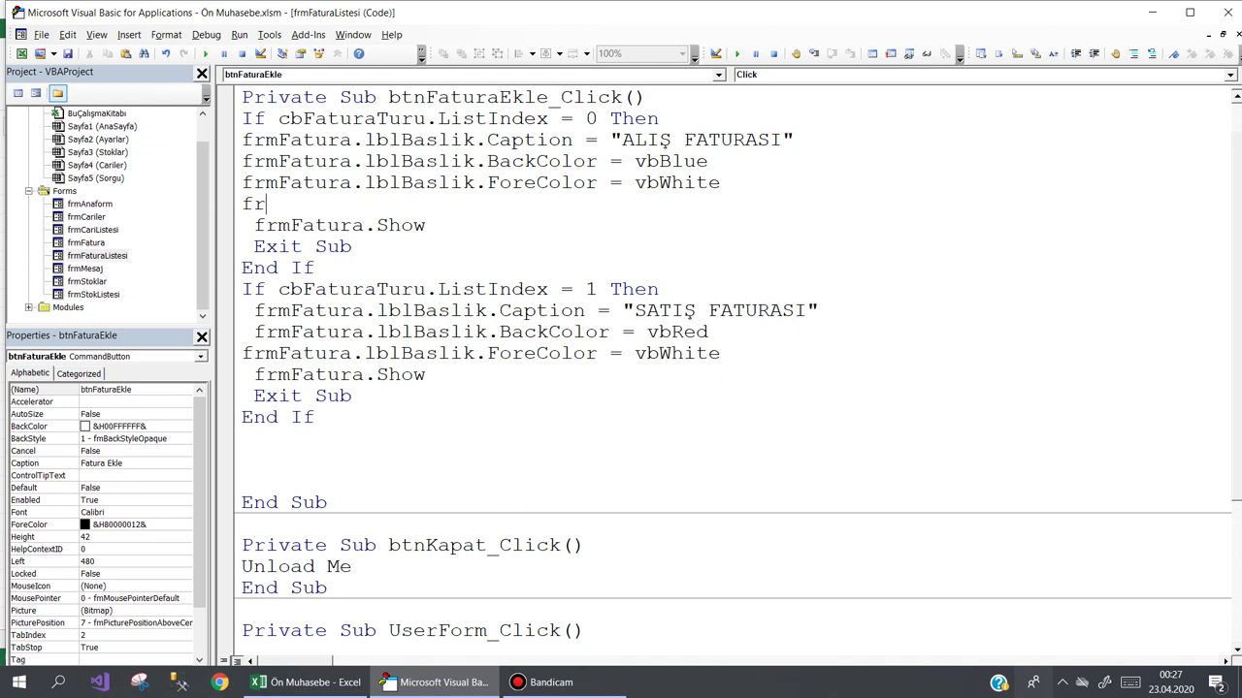
key(ctrl+space)
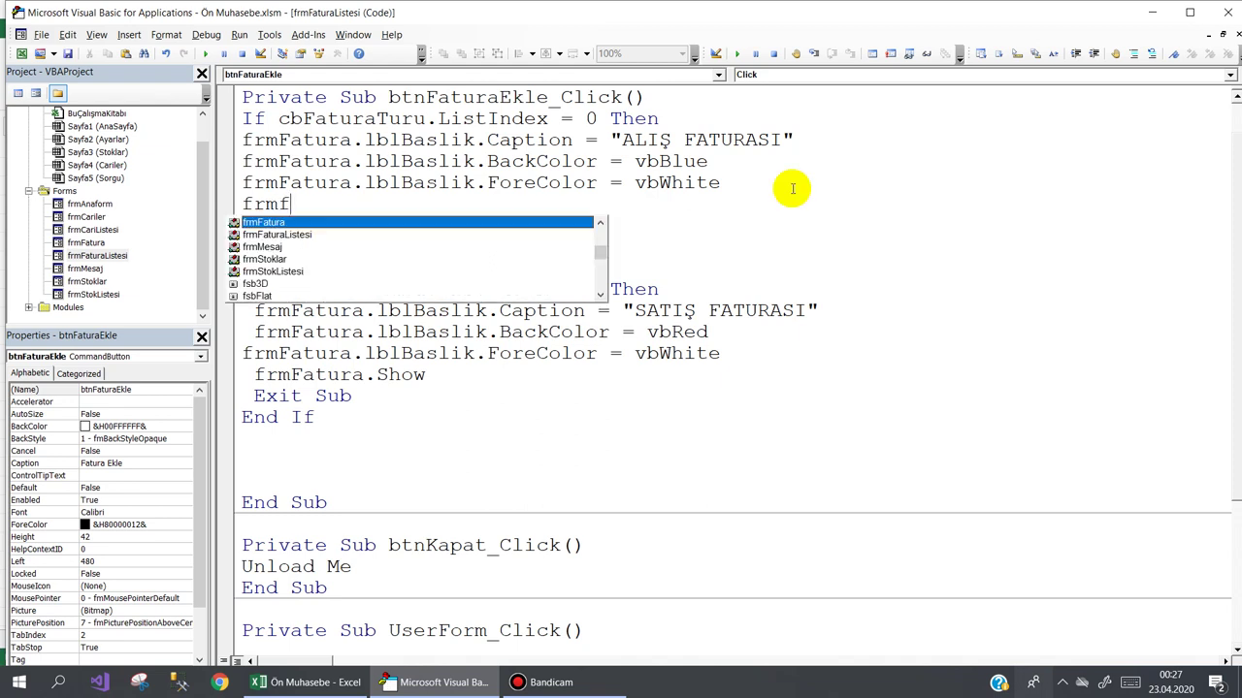
text(.is)
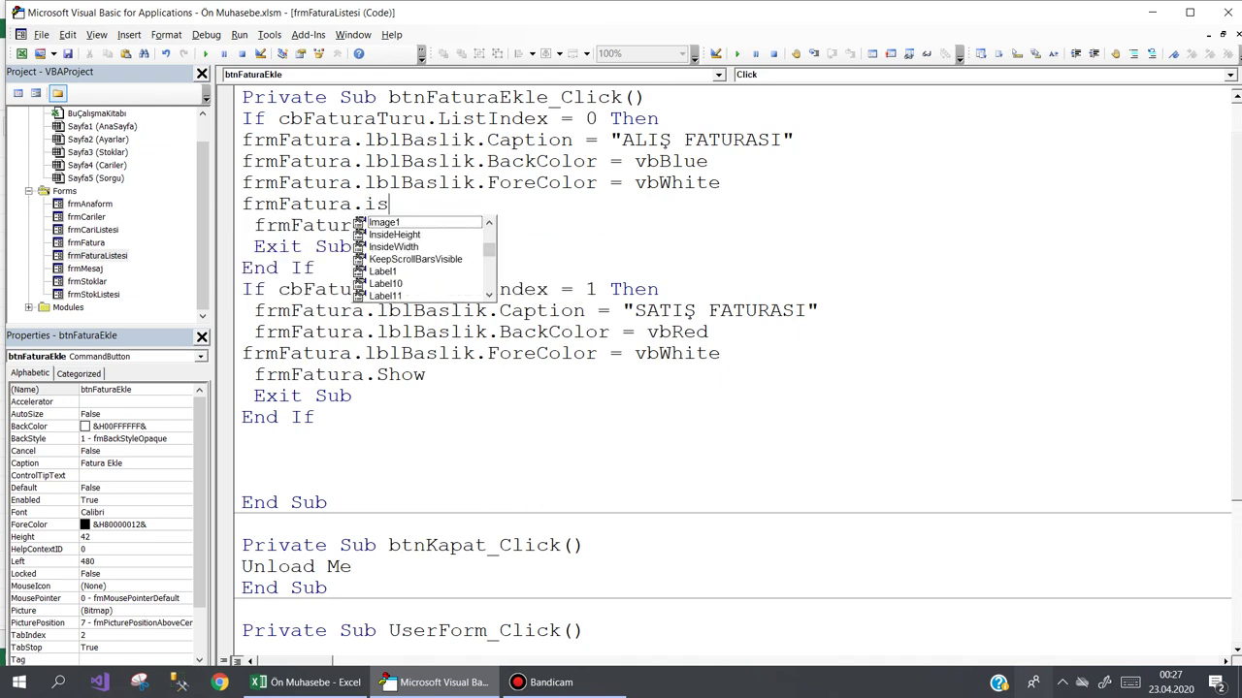
key(BackSpace)
key(BackSpace)
text(ft=1     '  Alış faturası için 1)
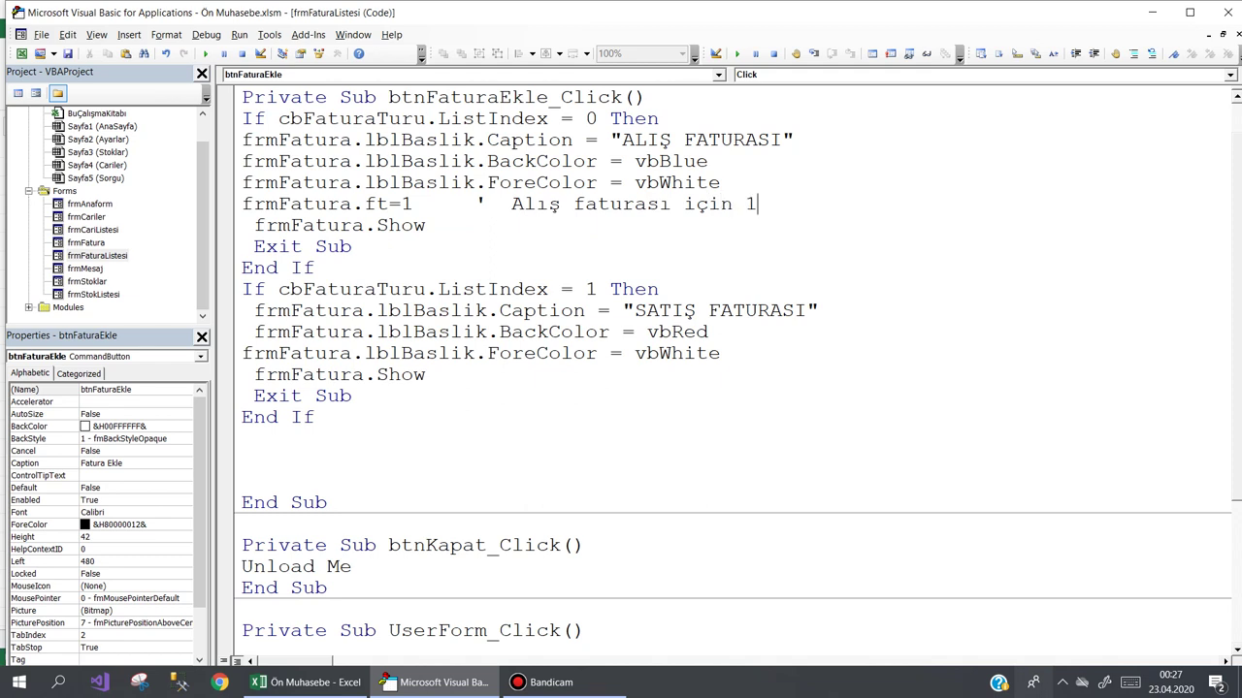
click(426, 225)
Step: Copy the ft line into the sales invoice branch as frmFatura.ft = 2
key(shift+Home)
key(ctrl+c)
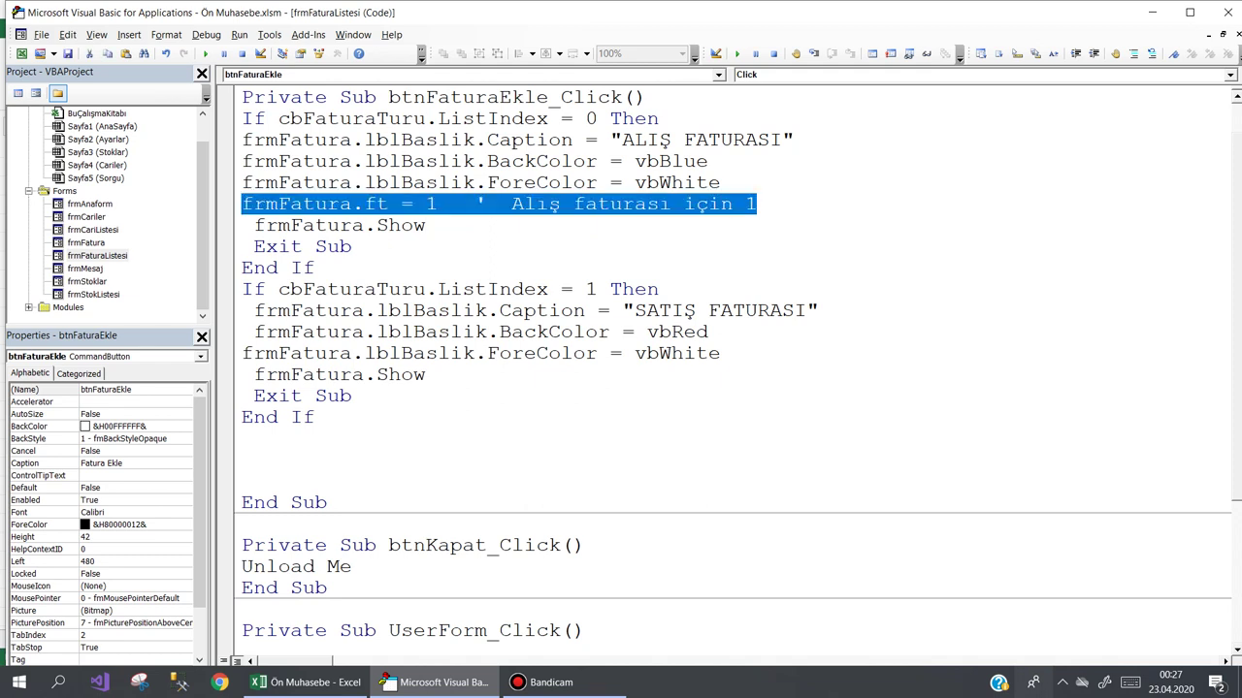
key(Down)
key(Down)
key(Down)
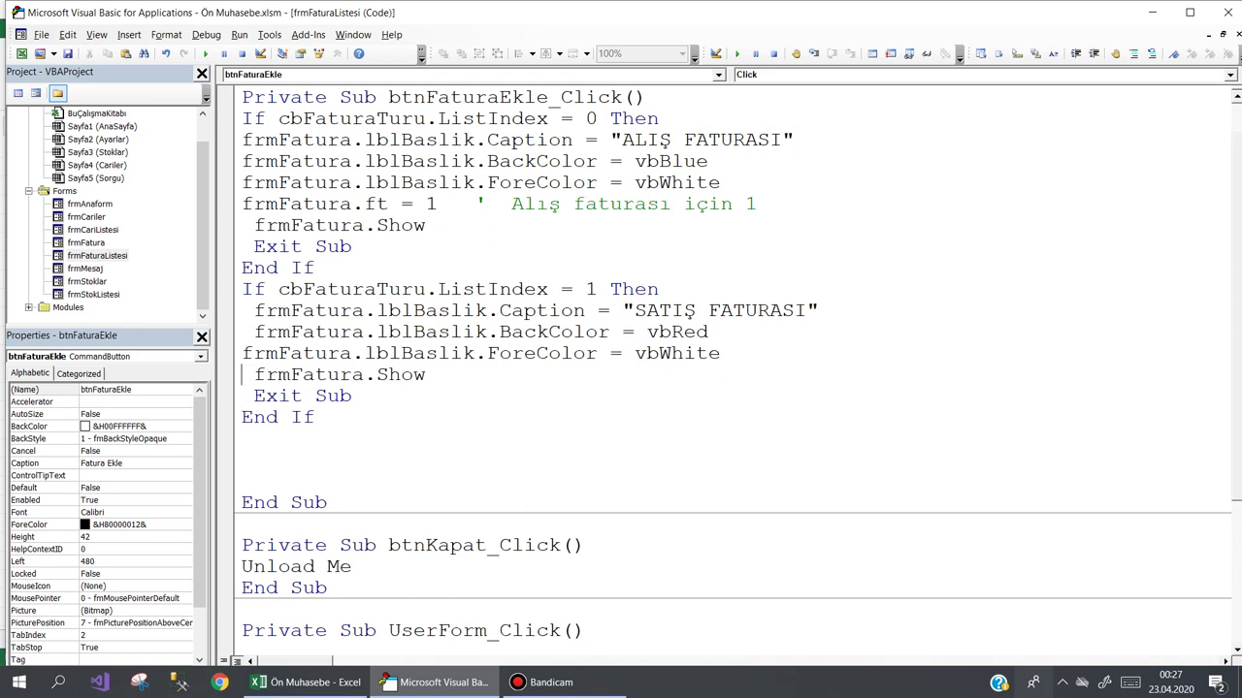
key(Return)
key(ctrl+v)
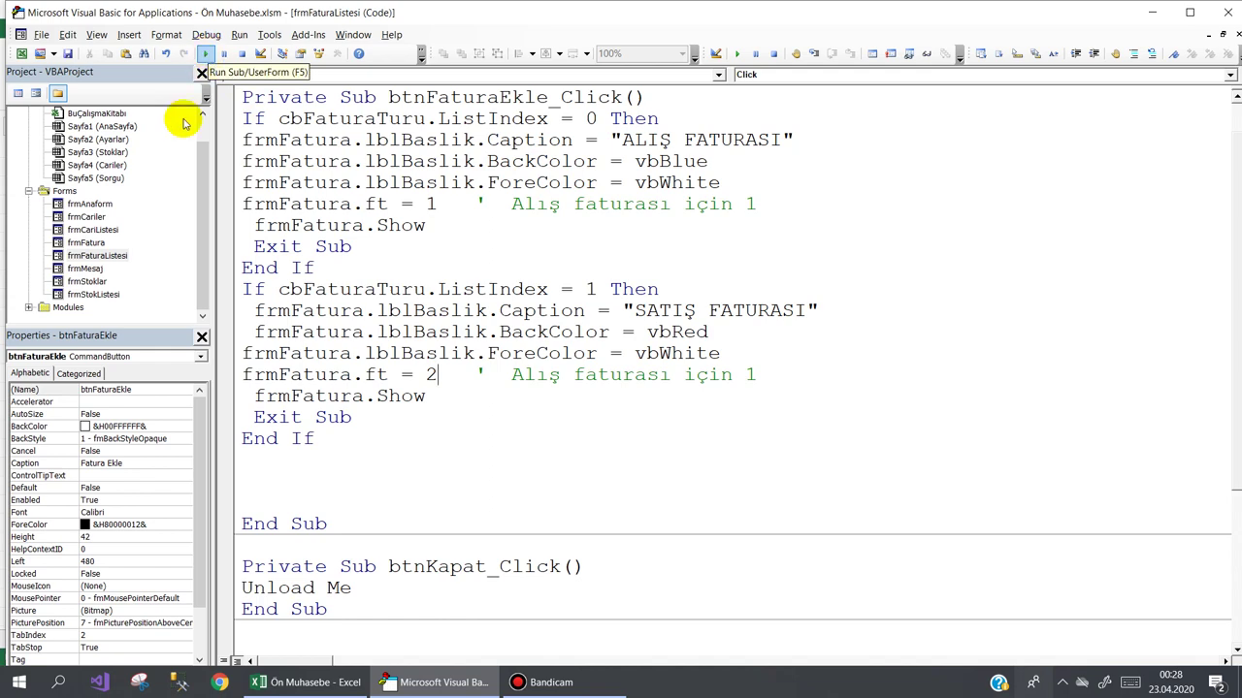
Step: On frmFatura, draw a wide label beside Fatura Kodu captioned Buraya Neden Gedim
double_click(87, 243)
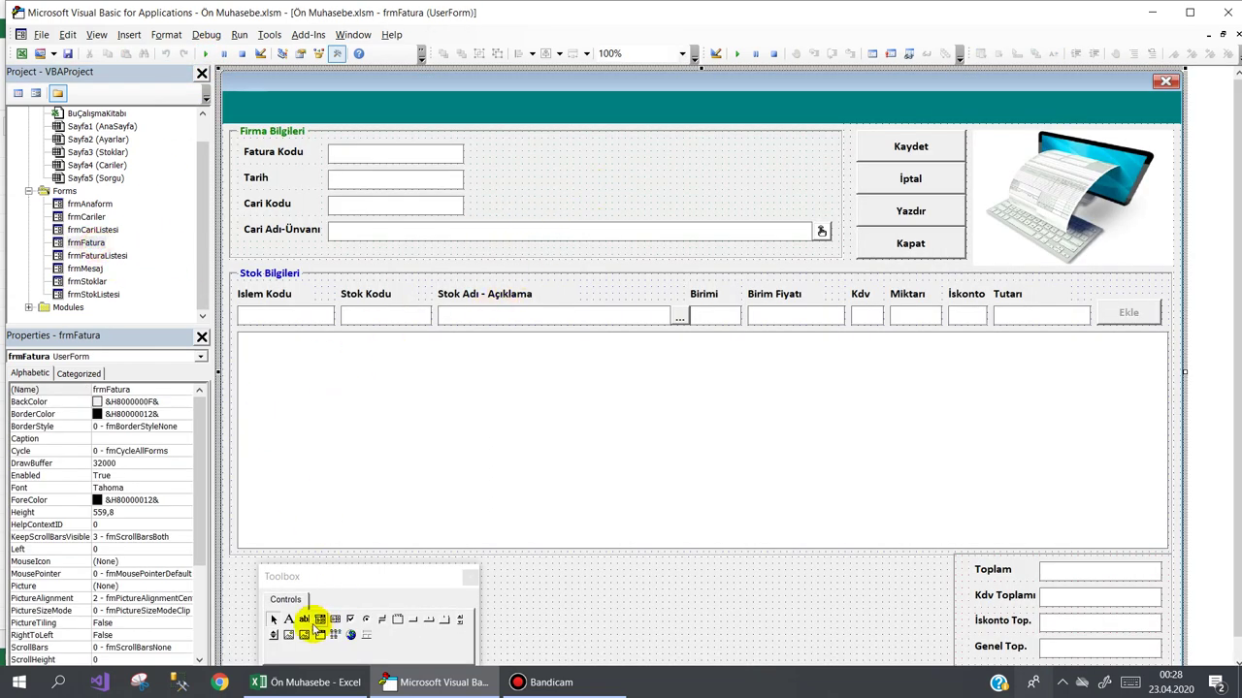
click(288, 620)
click(495, 151)
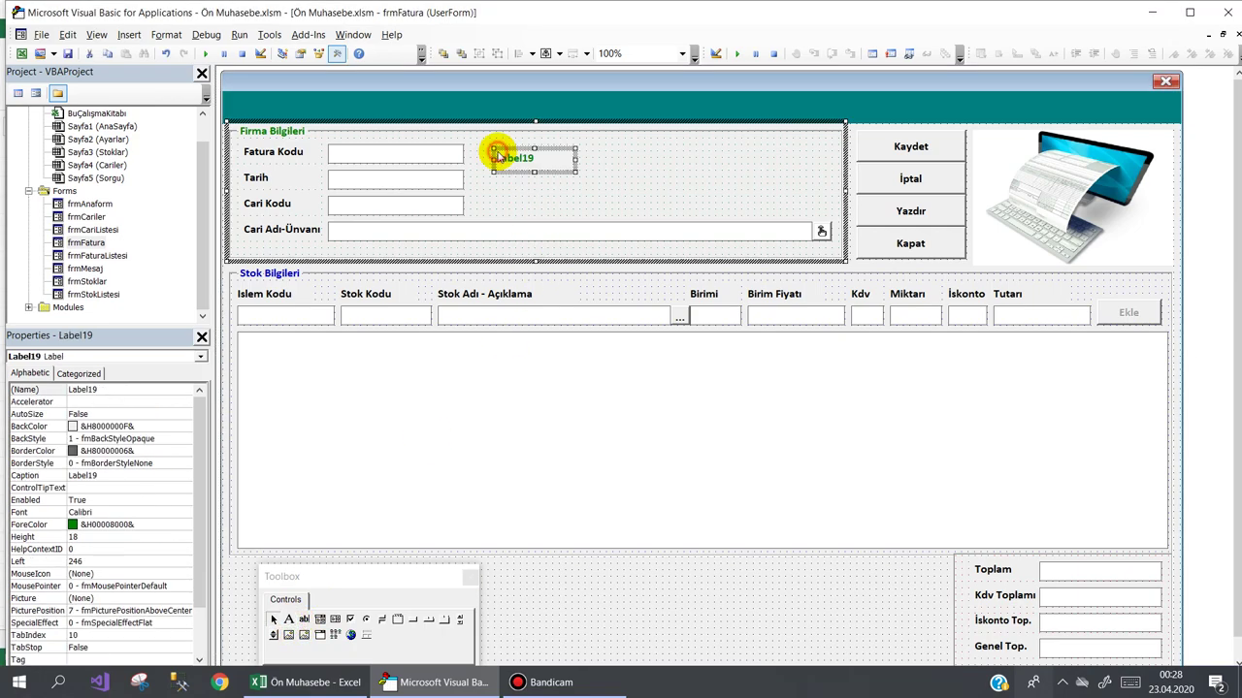
drag(575, 160, 752, 161)
click(559, 158)
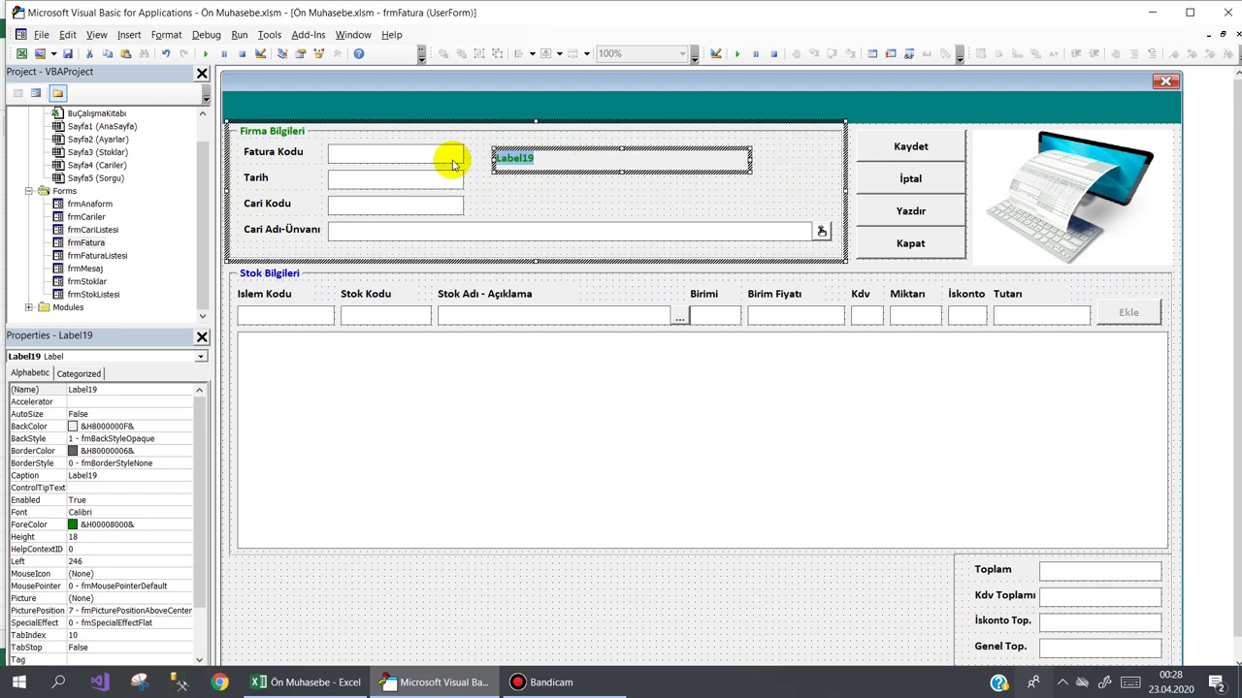
text(8)
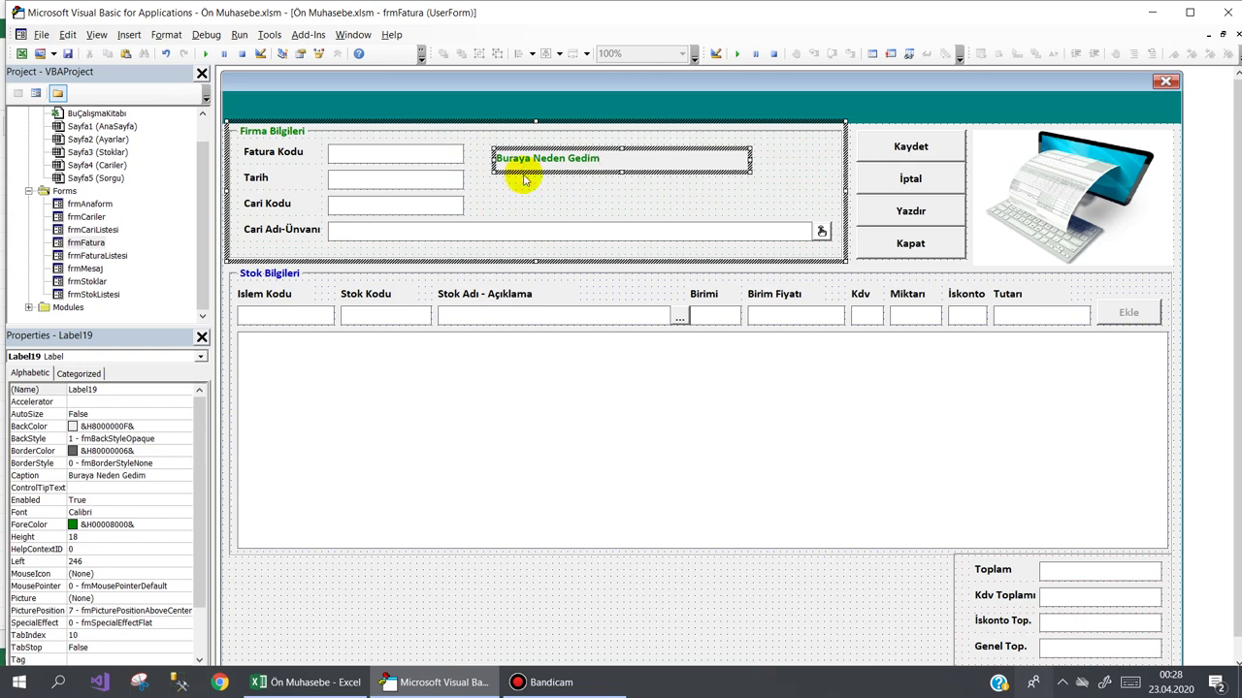
Step: Place a copy of the label just below it, clear its caption and make its ForeColor red
drag(524, 173, 523, 198)
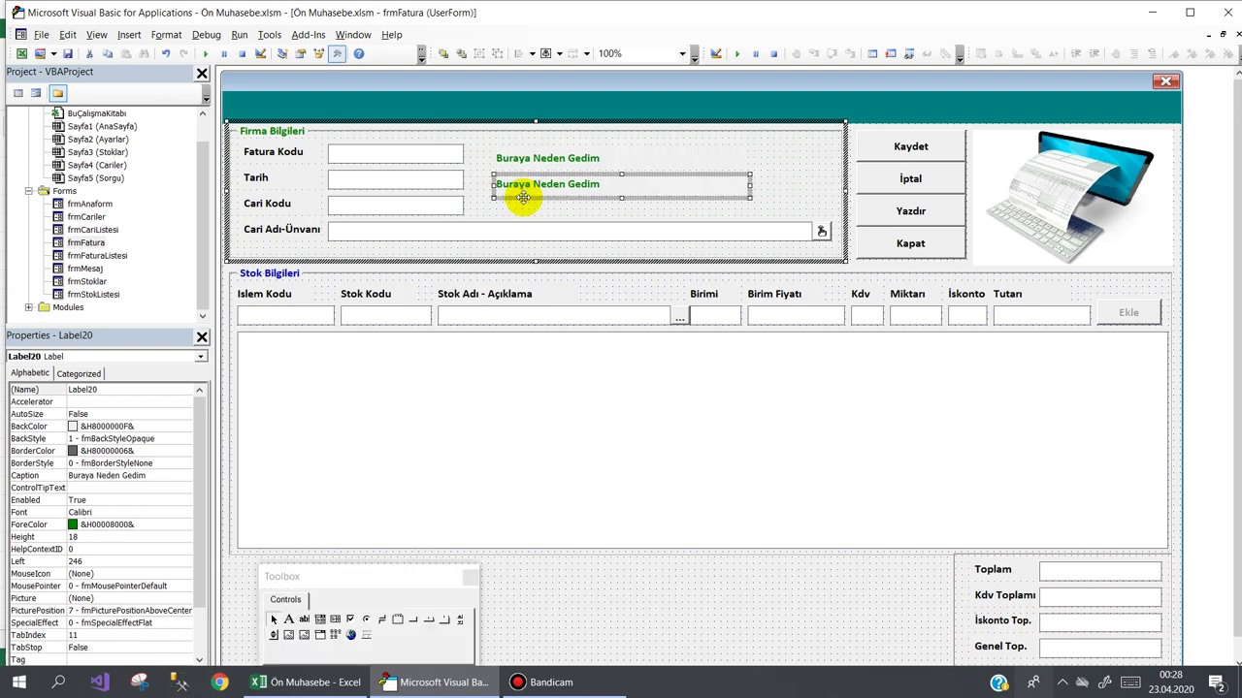
key(Delete)
click(522, 160)
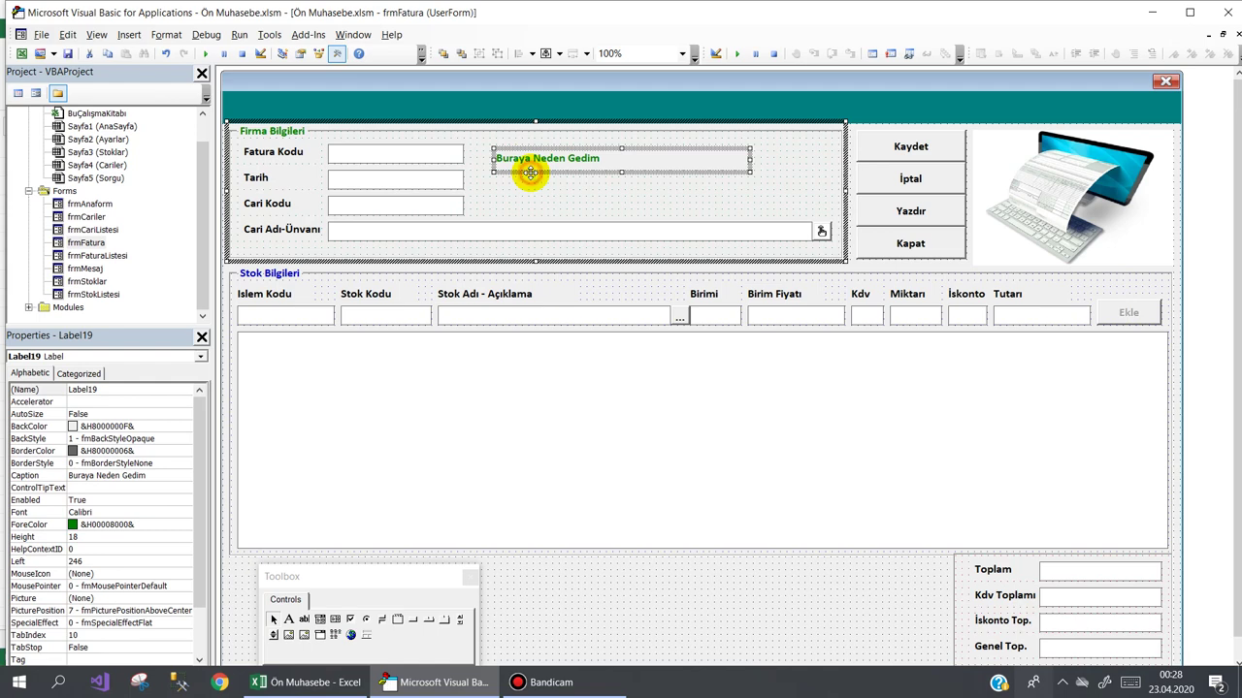
drag(535, 173, 534, 199)
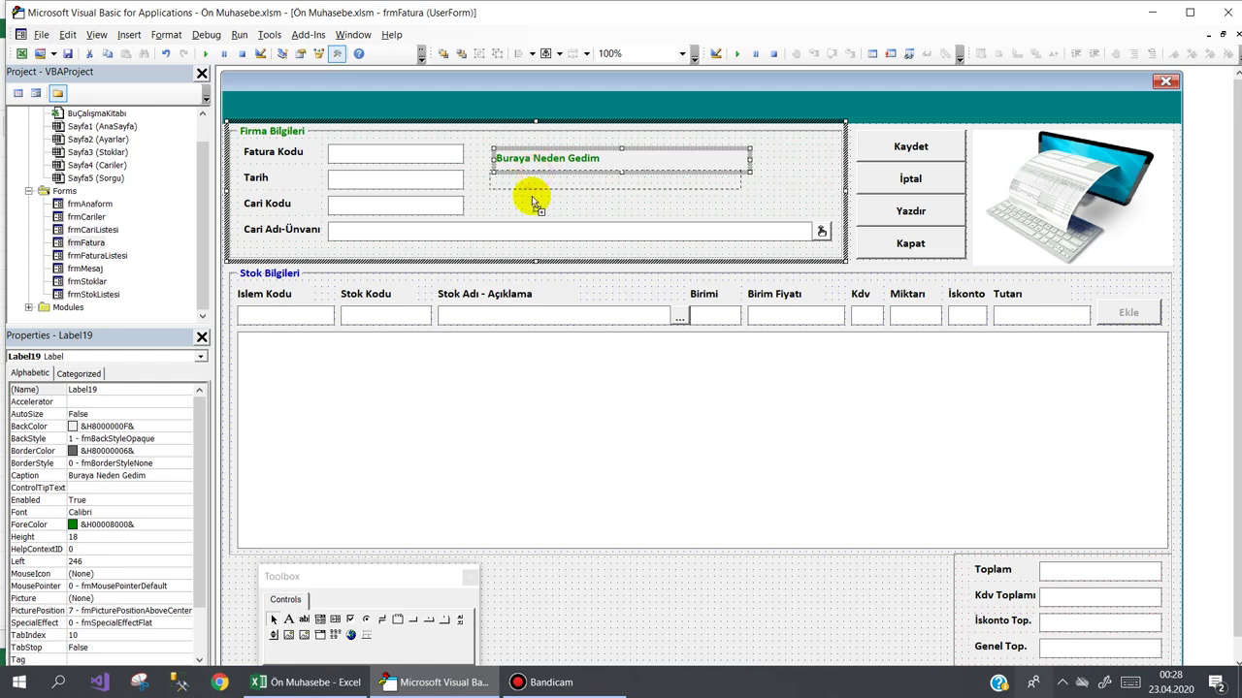
click(82, 389)
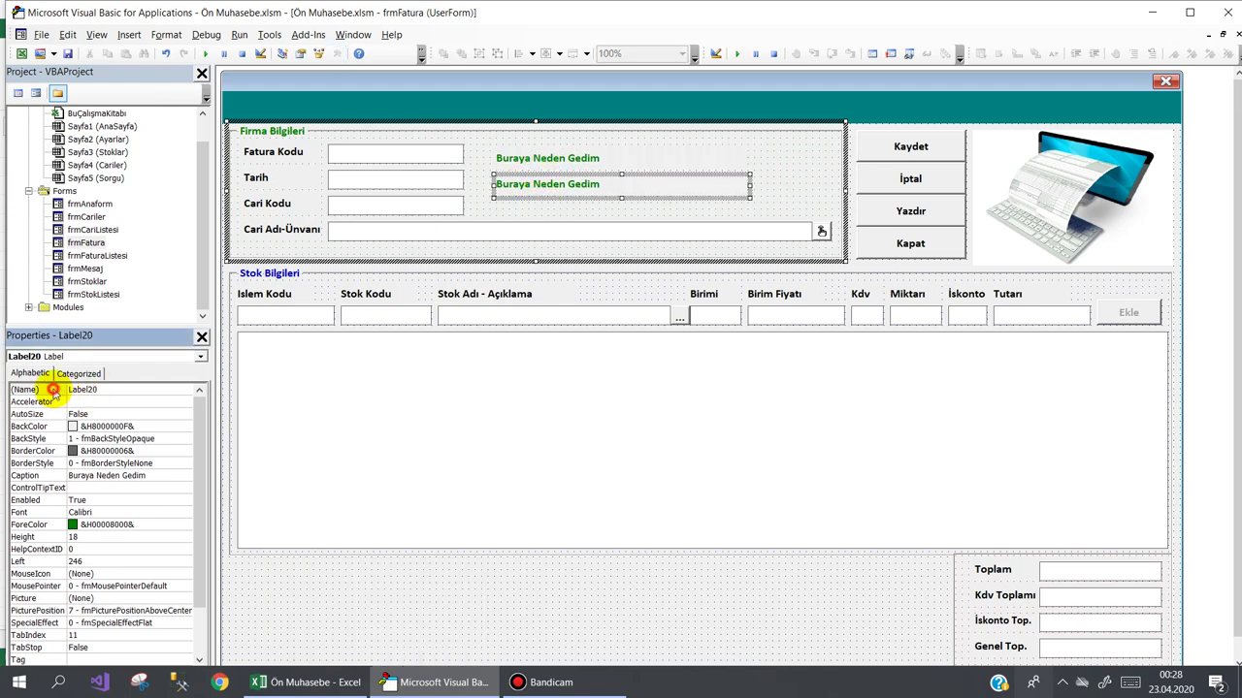
double_click(84, 389)
click(562, 189)
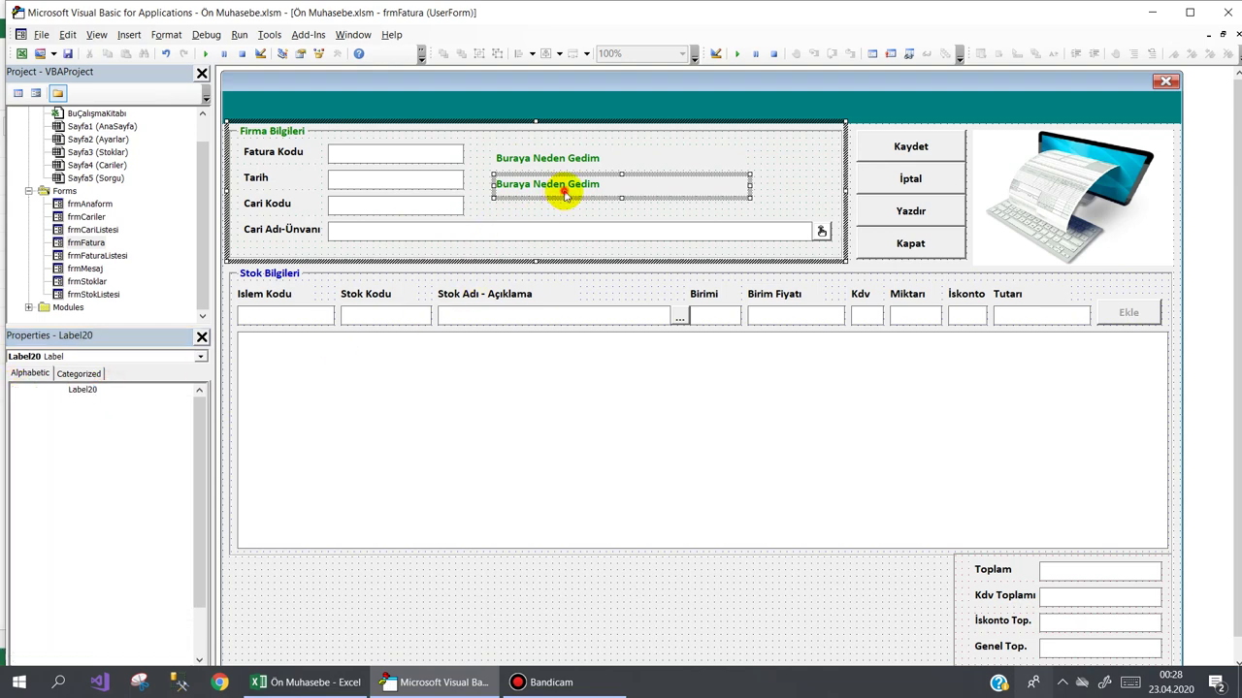
key(Delete)
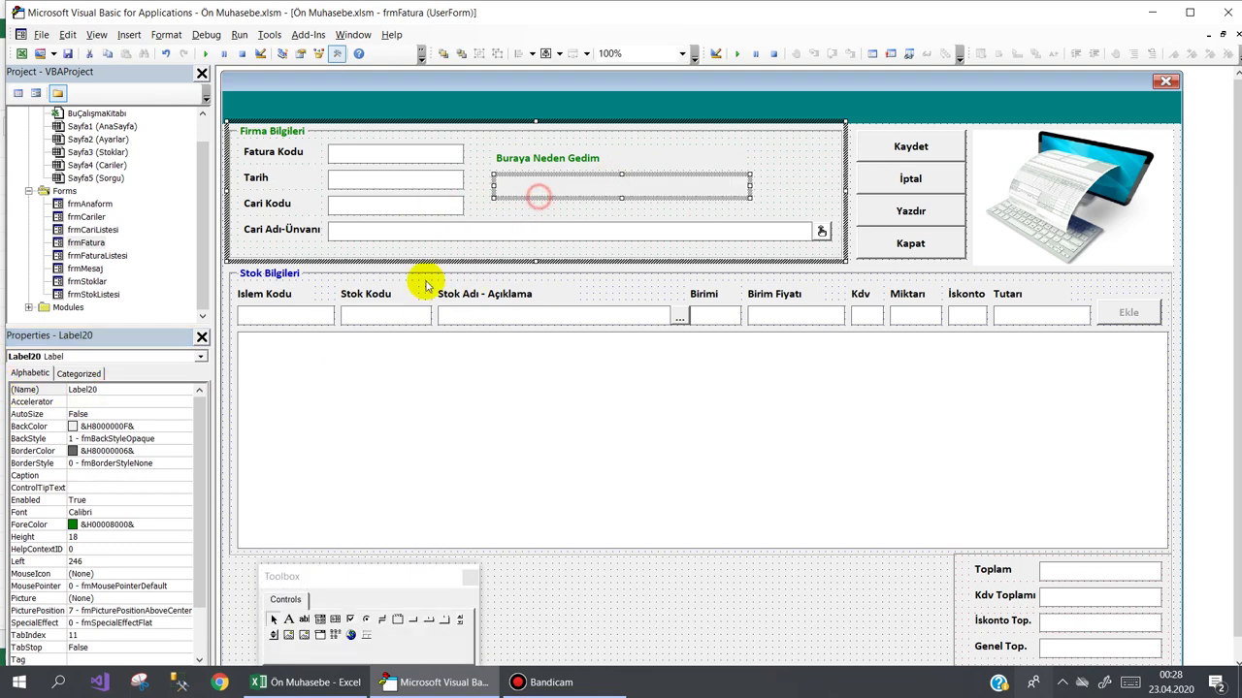
click(181, 524)
click(185, 526)
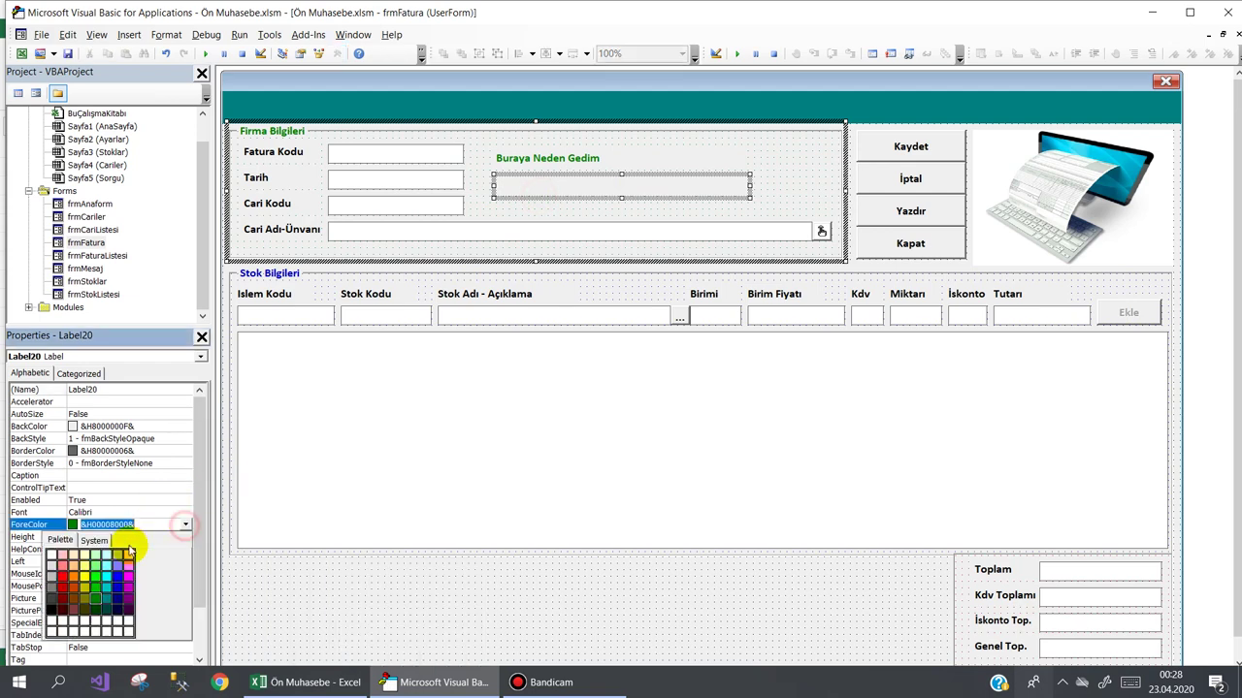
click(61, 582)
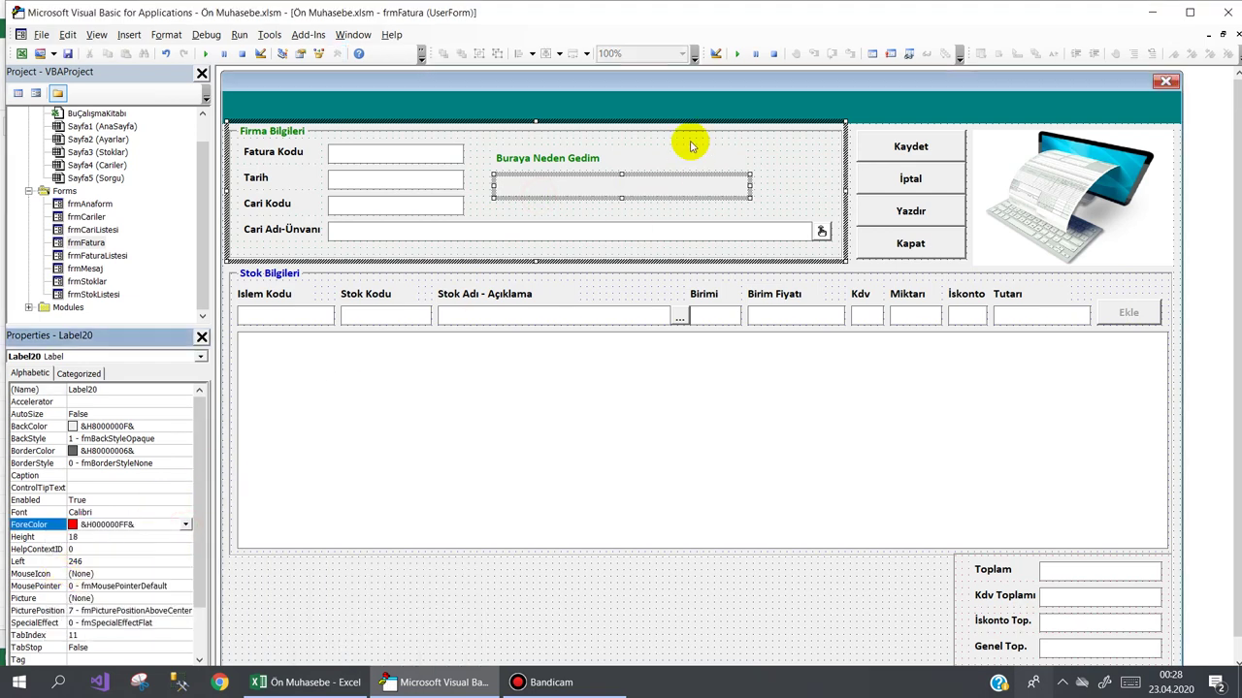
Step: Reopen the frmFaturaListesi design and select the Fatura Ekle button
click(588, 82)
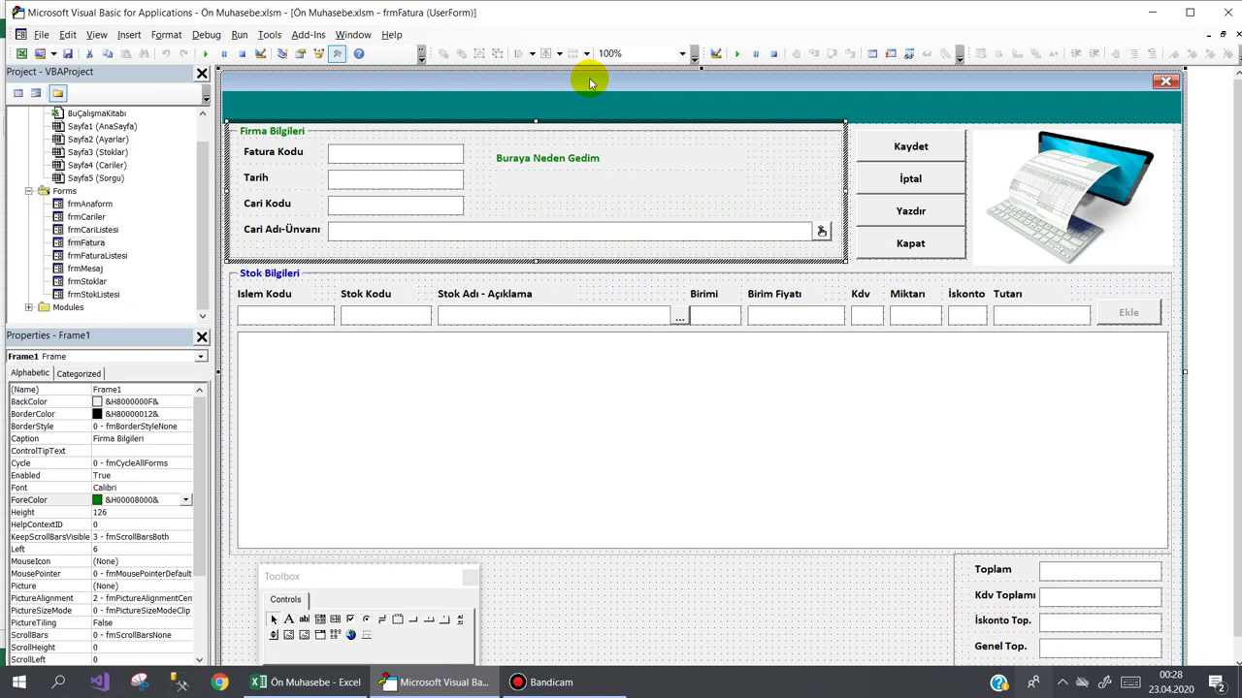
double_click(97, 255)
click(624, 488)
Step: View the Fatura Ekle click code, then open frmFatura's code window again
click(776, 499)
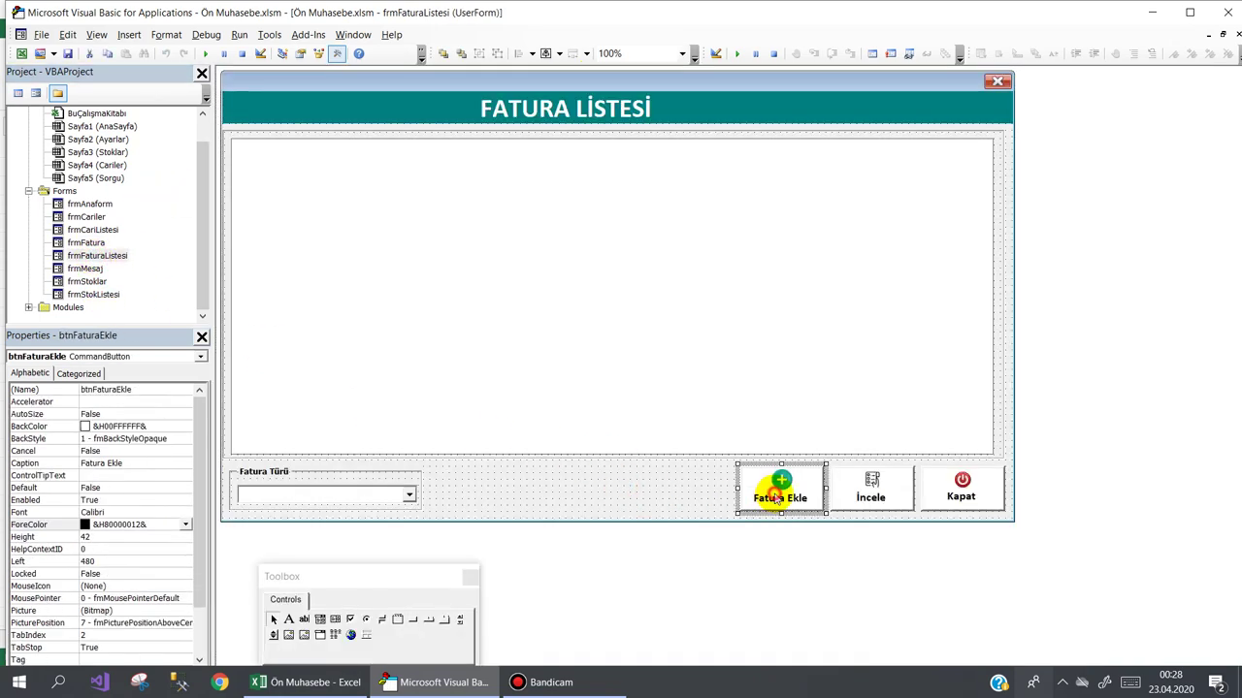
double_click(776, 499)
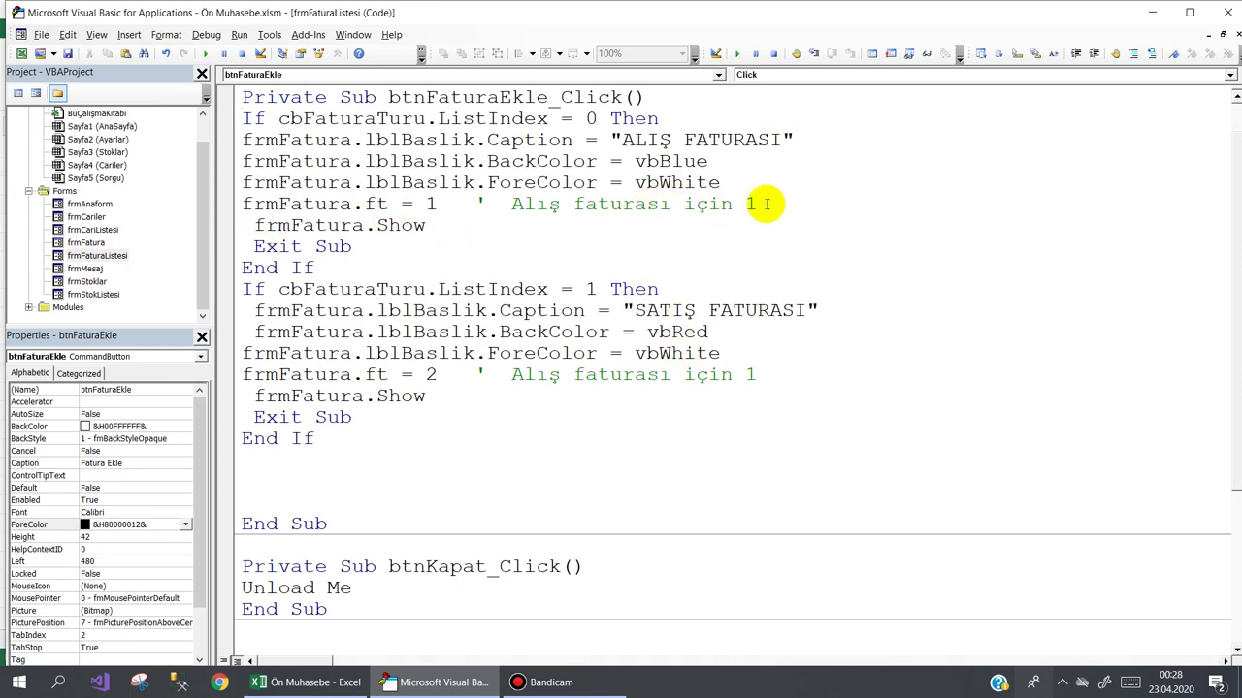
double_click(85, 243)
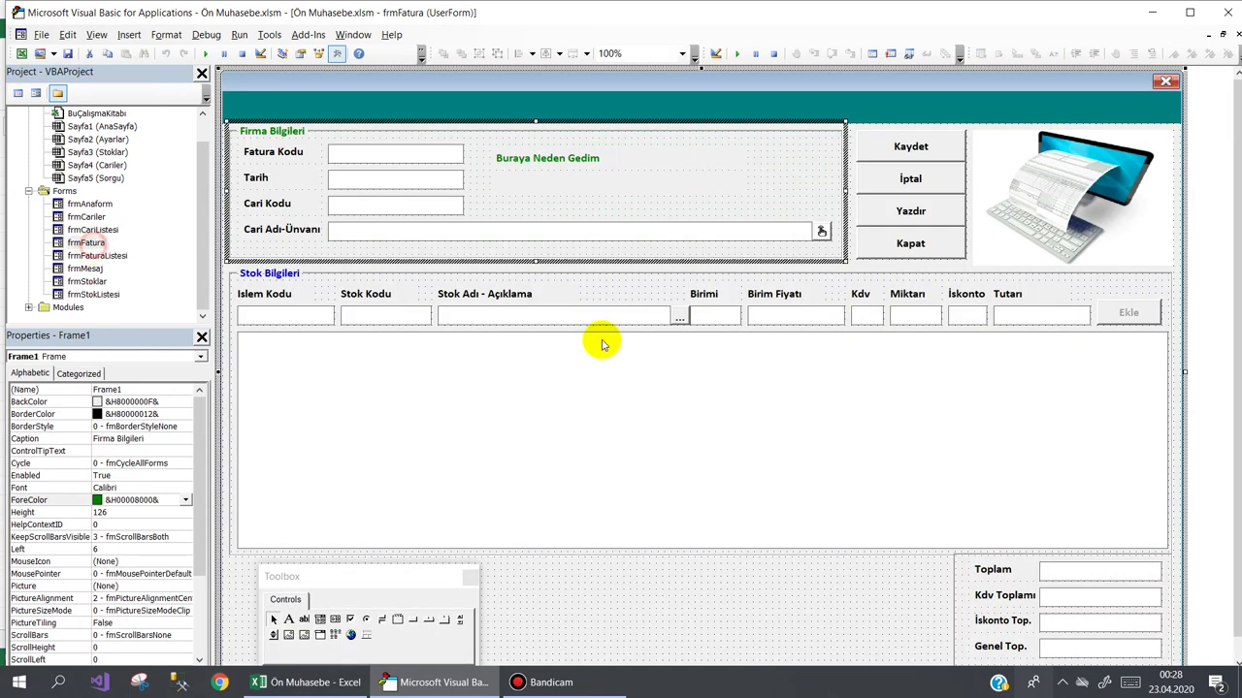
double_click(1178, 296)
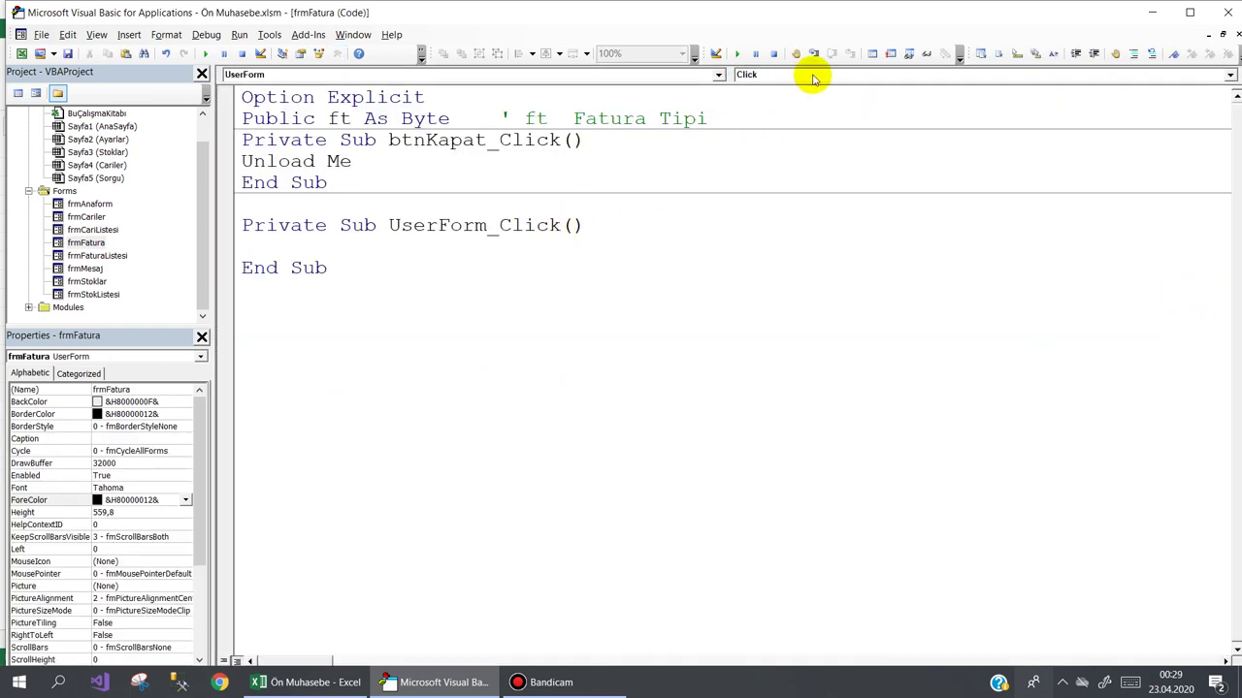
Step: Add a UserForm_Activate handler with If ft = 1 setting Label20 to Alış faturası için geldiniz
click(813, 76)
scroll(798, 118, up, 2)
scroll(798, 121, up, 2)
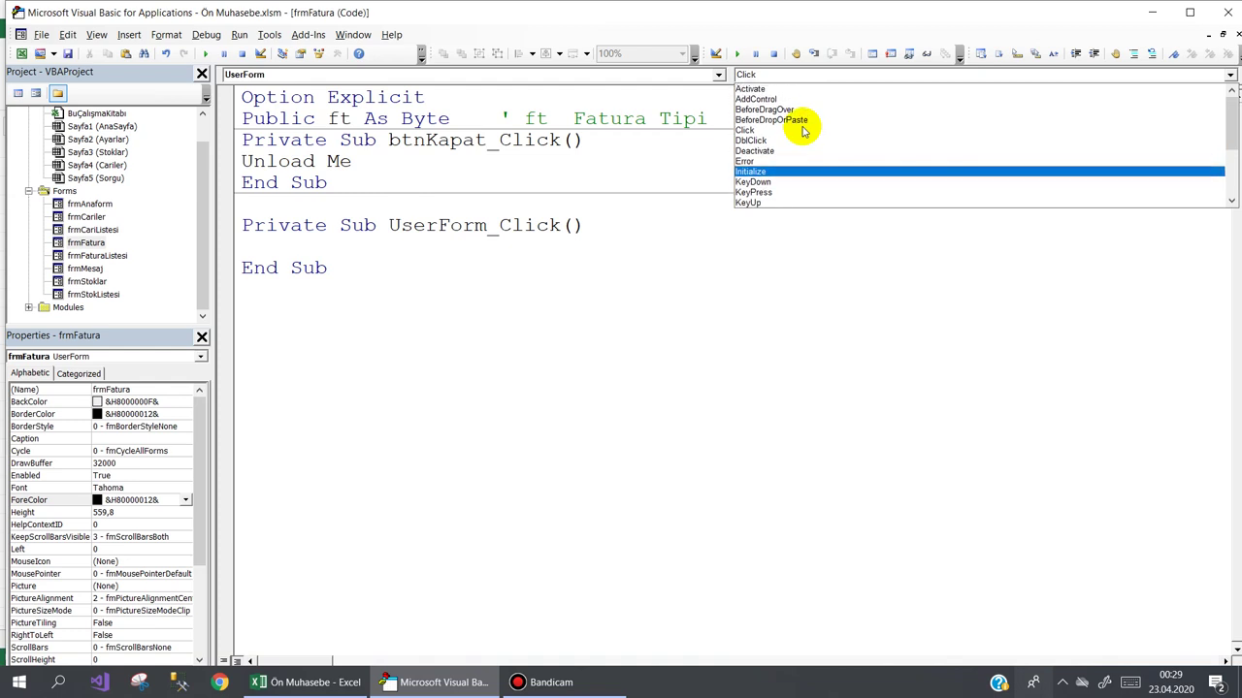
scroll(791, 108, up, 2)
click(776, 88)
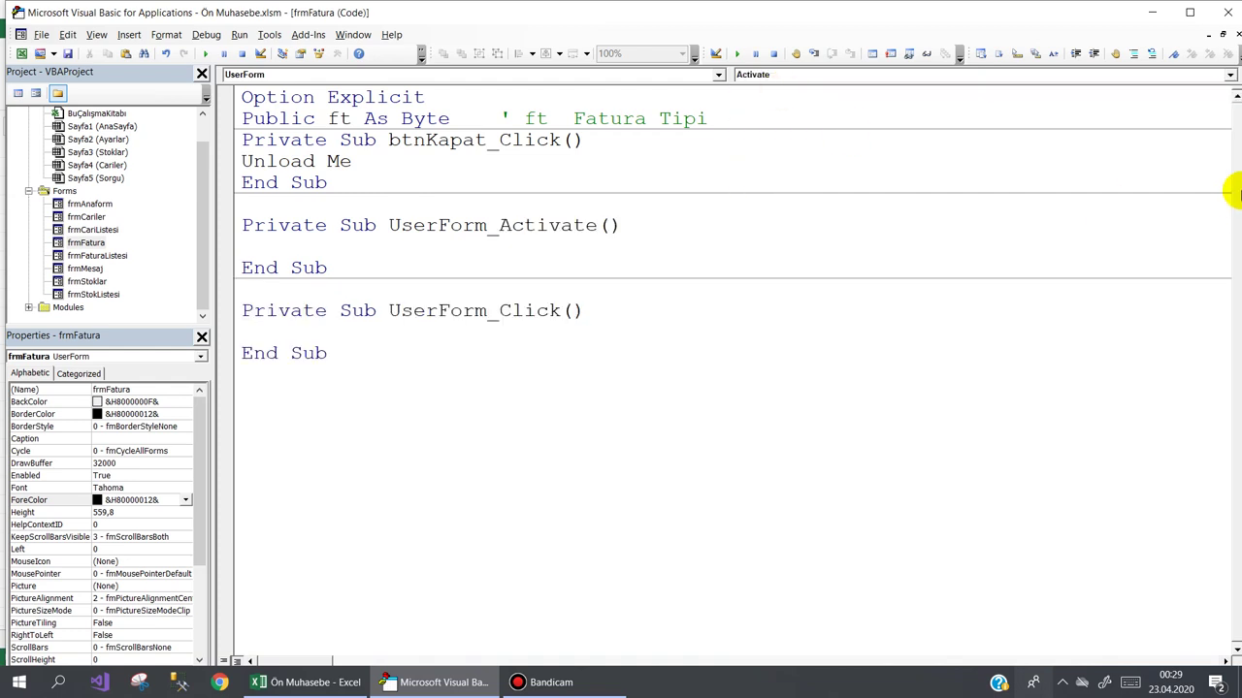
text(if ft=1 then  l)
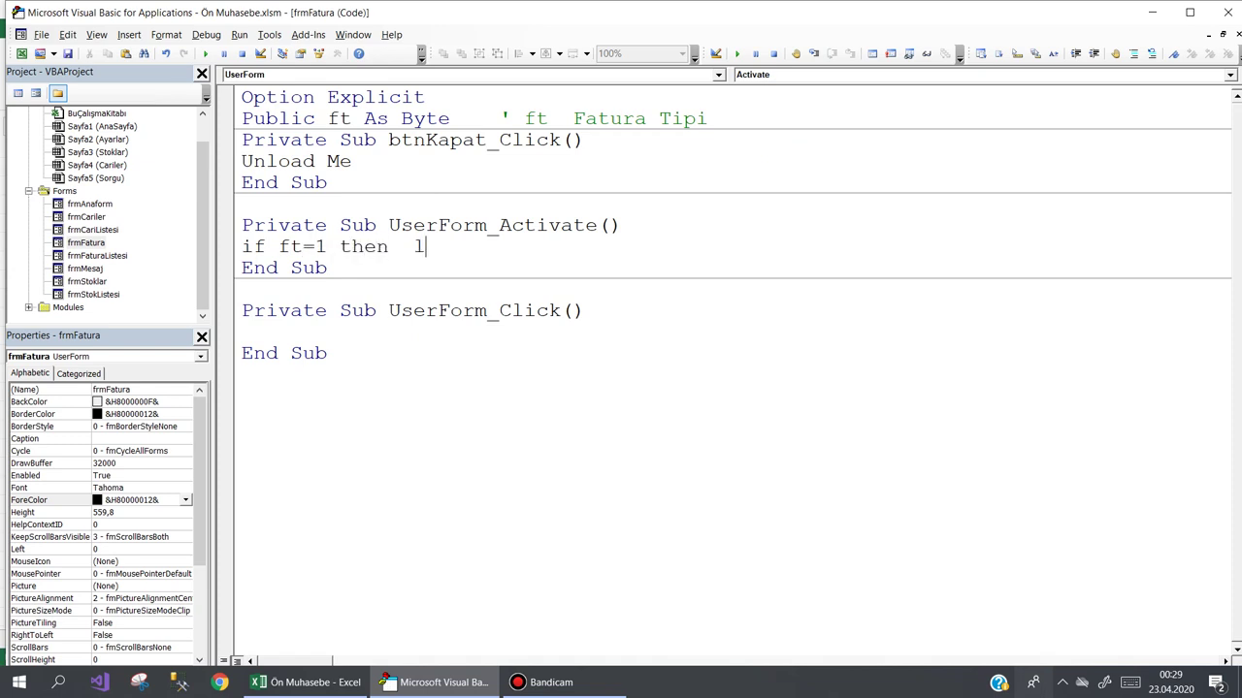
text(0.)
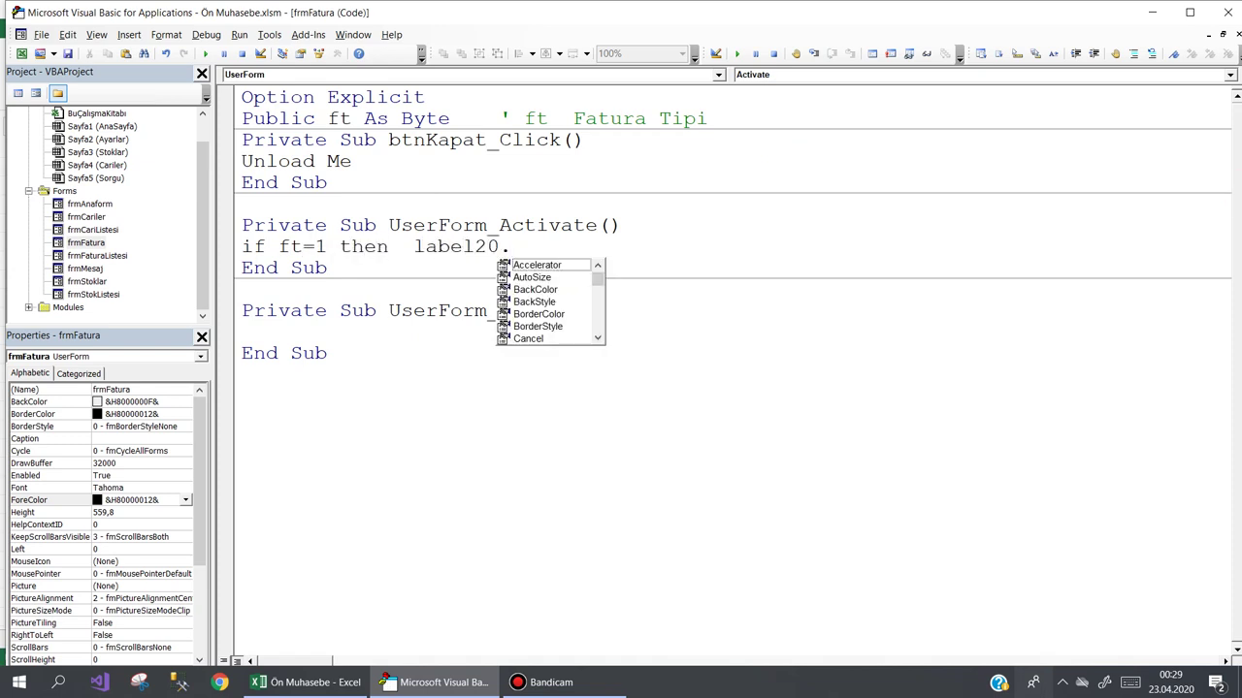
text(ca=)
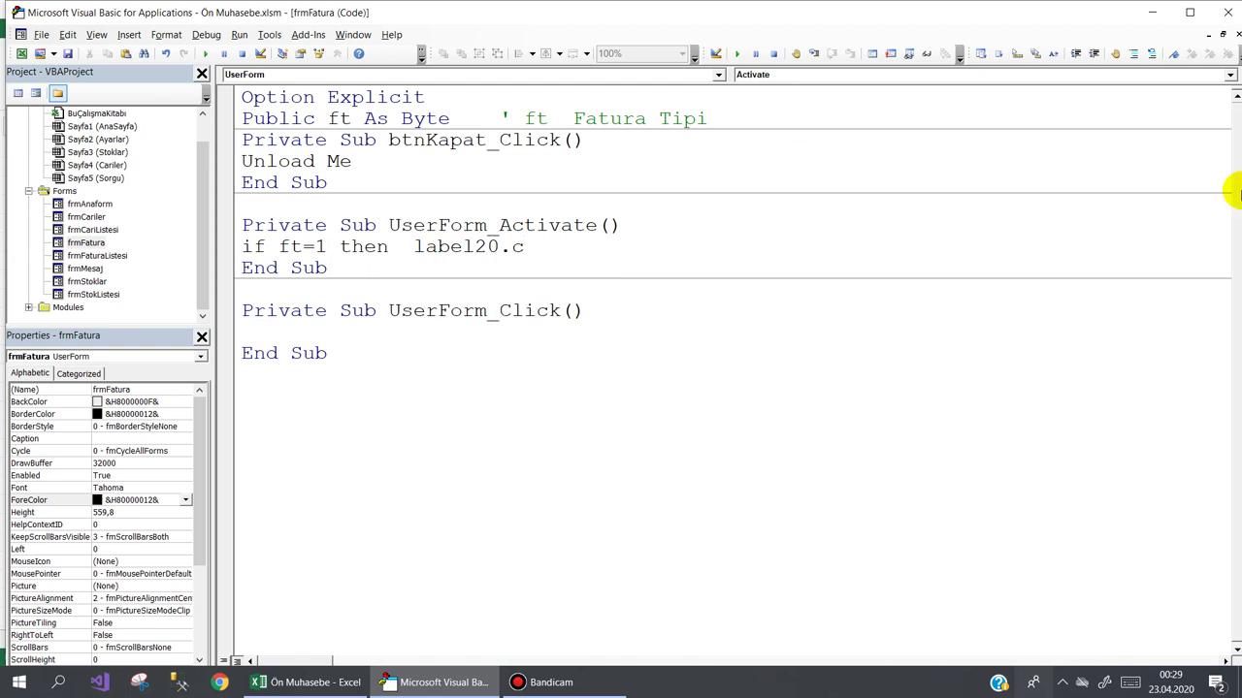
text("Alış f)
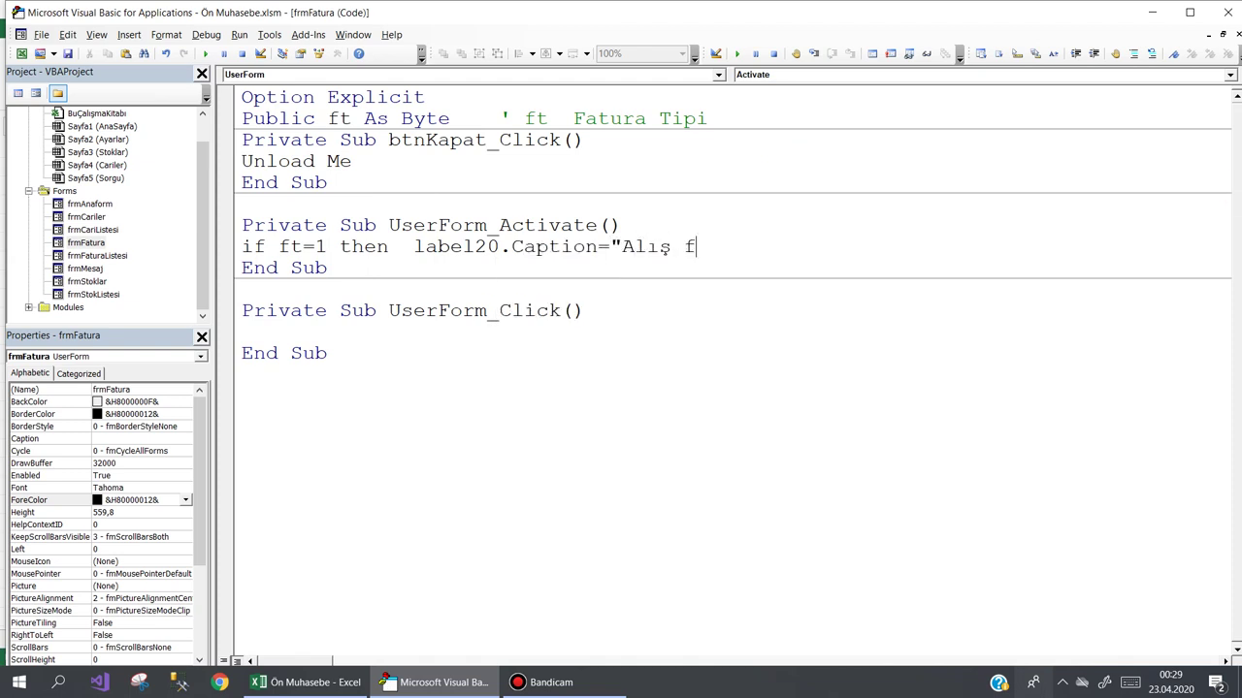
text(çin)
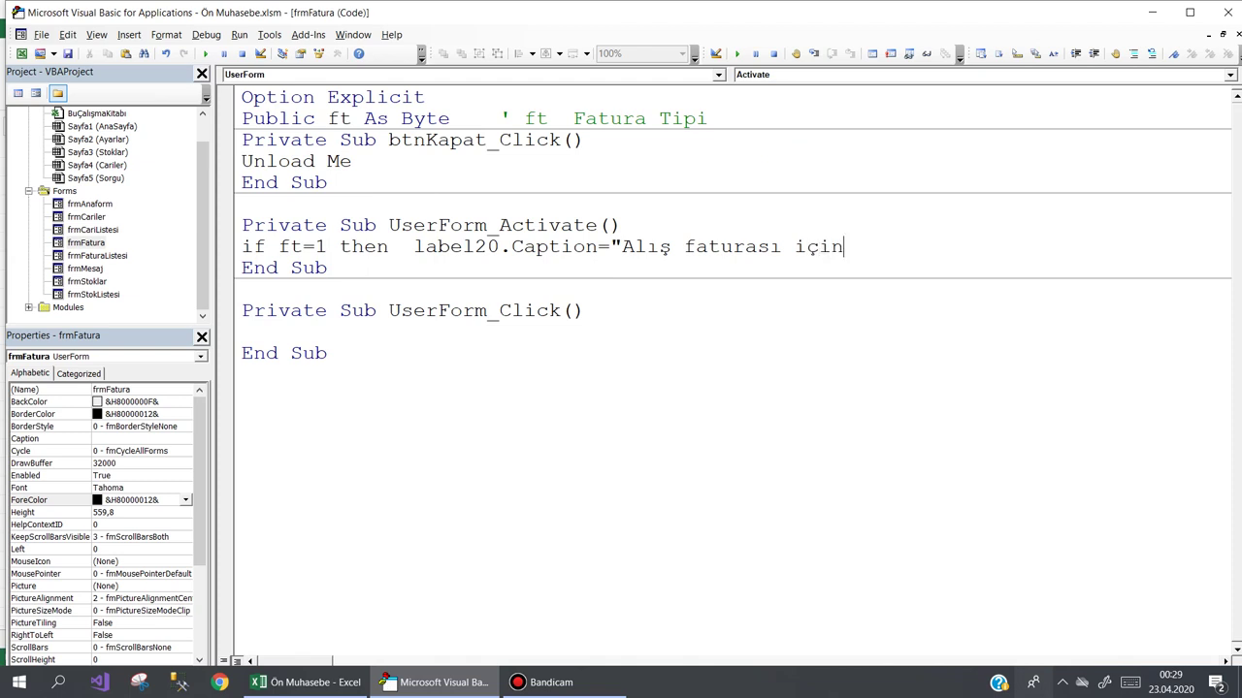
text( gelsdi)
key(BackSpace)
key(BackSpace)
text(diniz.)
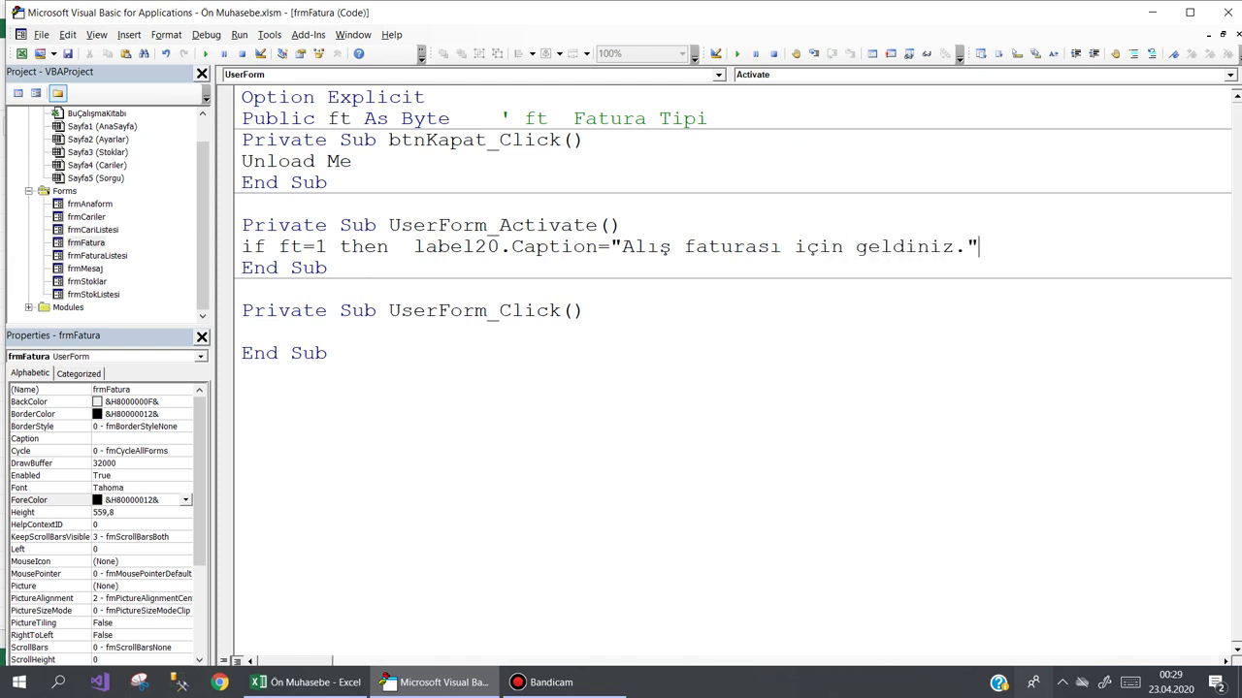
key(Return)
Step: Duplicate the If line for ft = 2 with the caption Satış faturası için geldiniz
key(shift+Up)
key(ctrl+c)
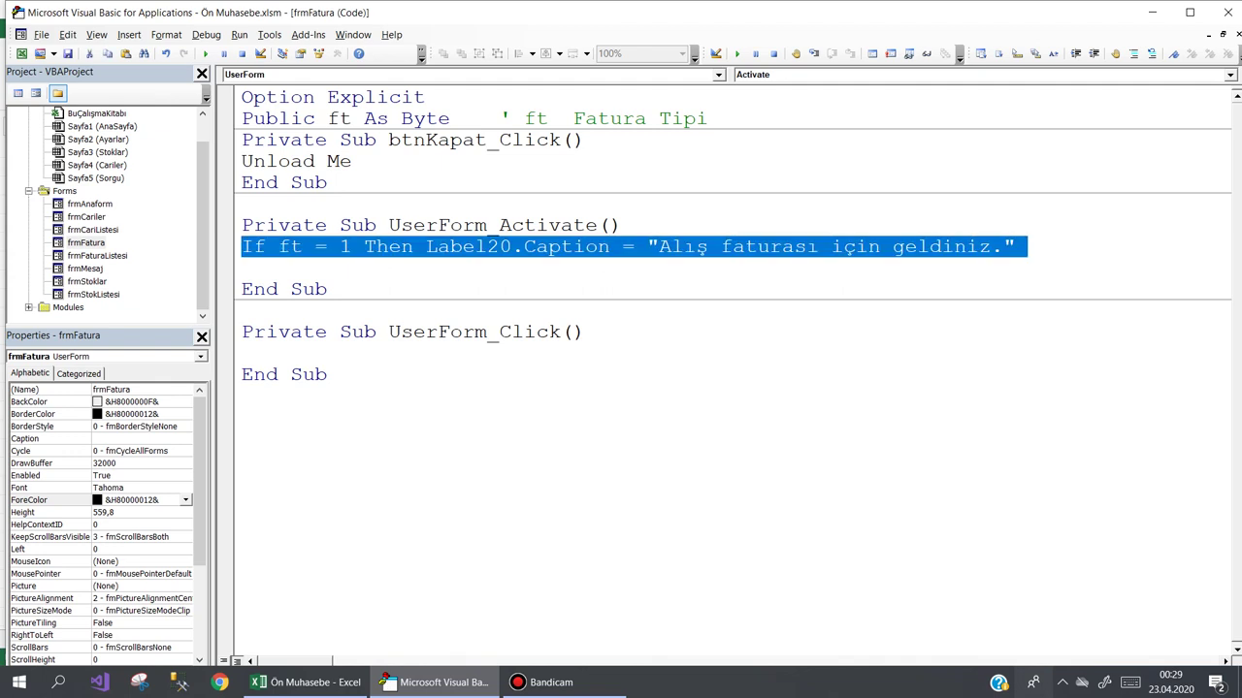
key(Down)
key(ctrl+v)
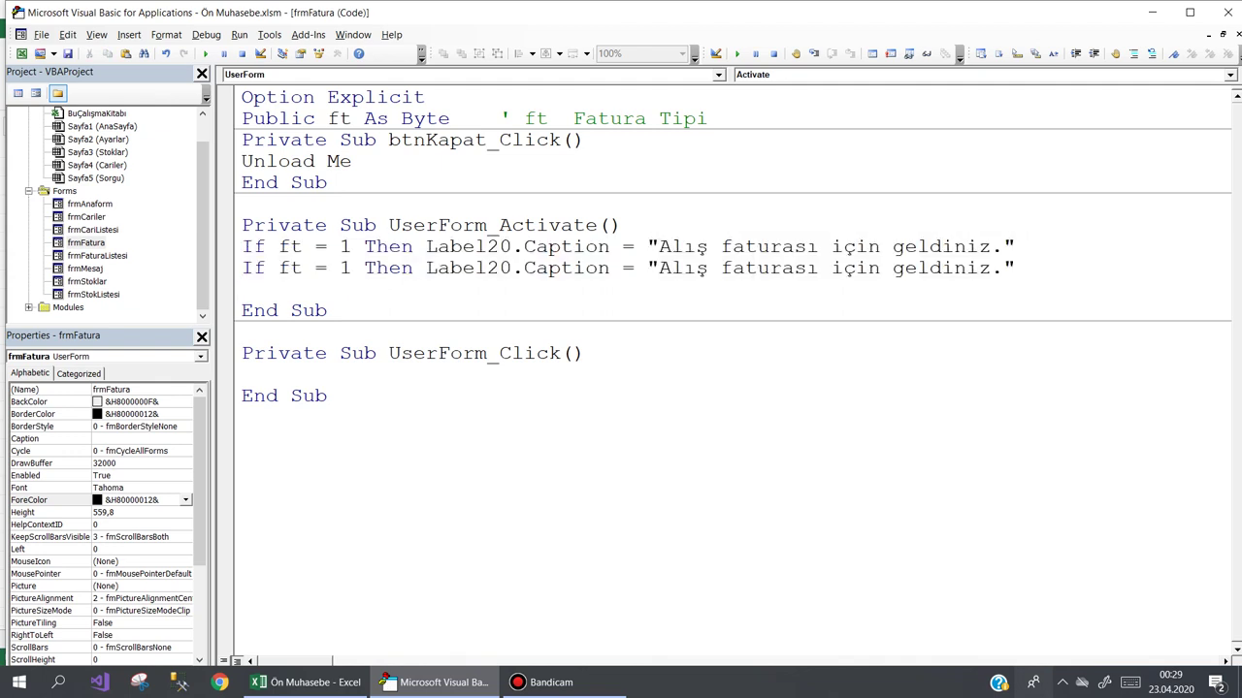
text(2)
key(Delete)
key(Right)
key(ctrl+shift+Right)
text(Sa)
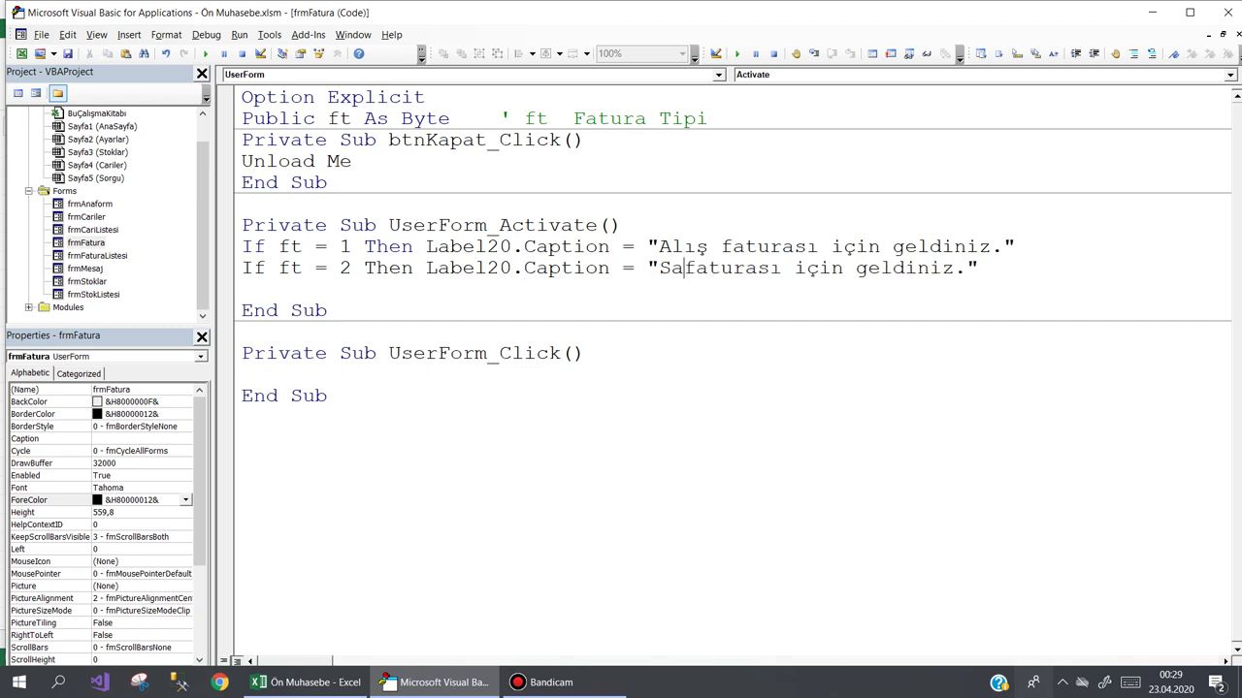
text(tış)
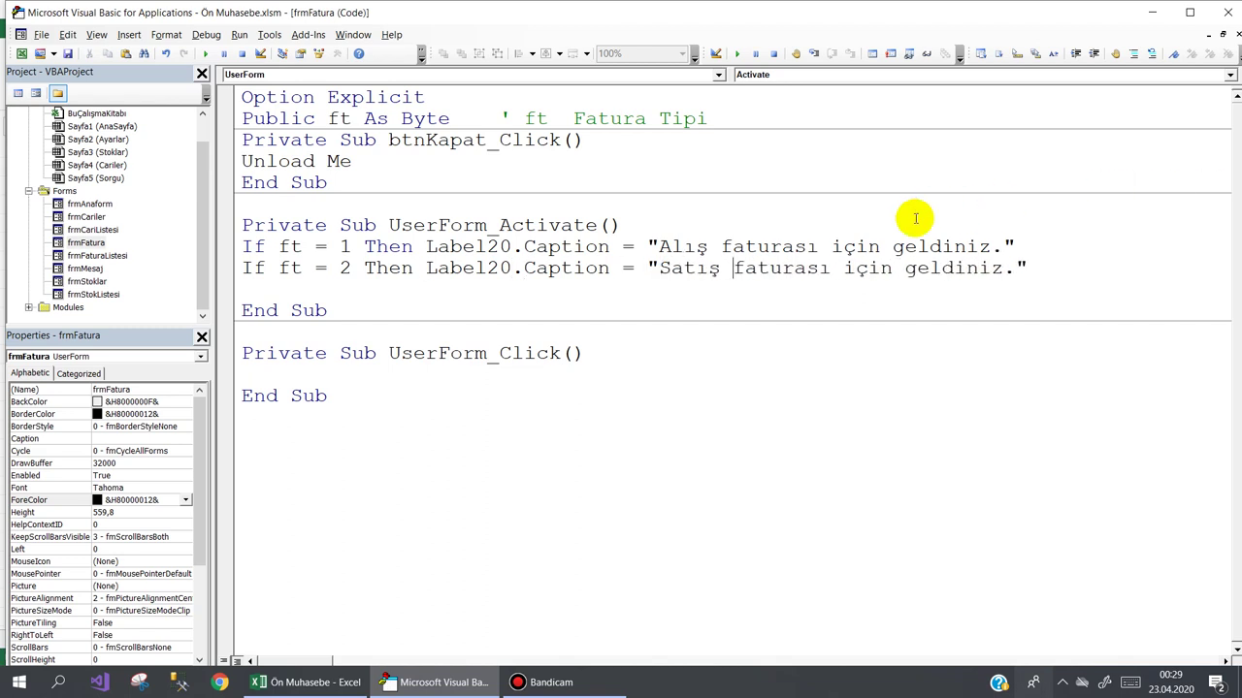
Step: Set Label20's AutoSize to True on frmFatura and switch to Excel
double_click(93, 242)
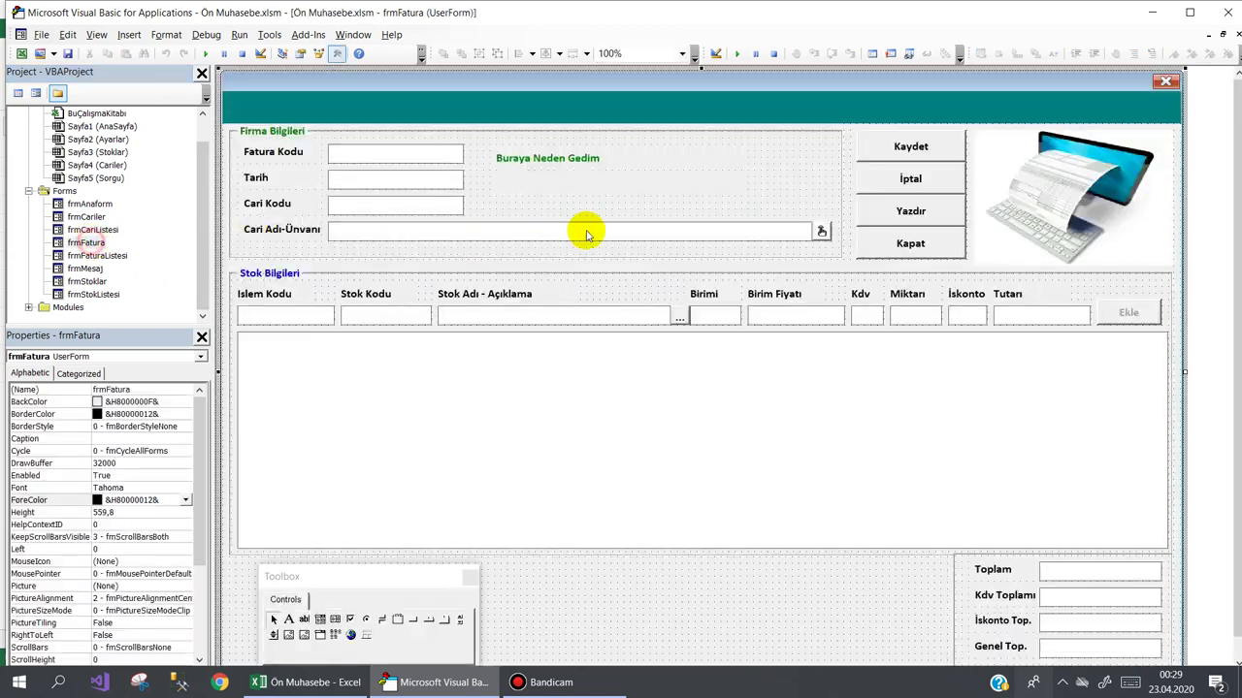
click(546, 185)
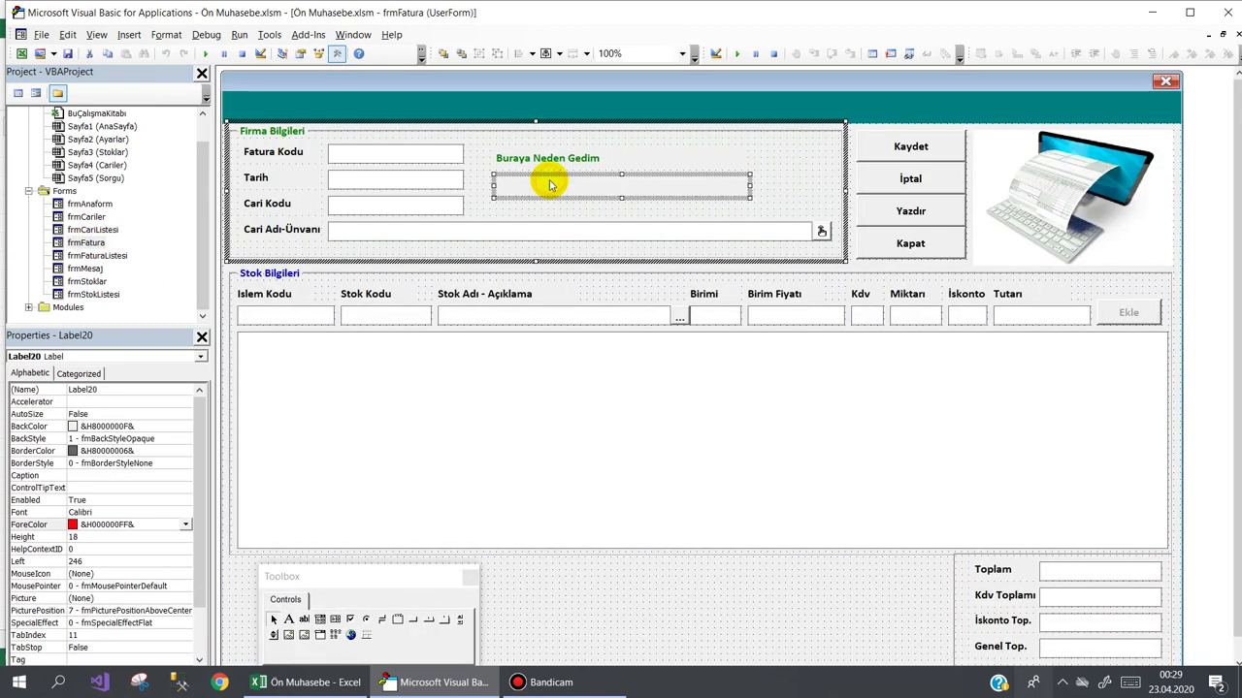
double_click(56, 414)
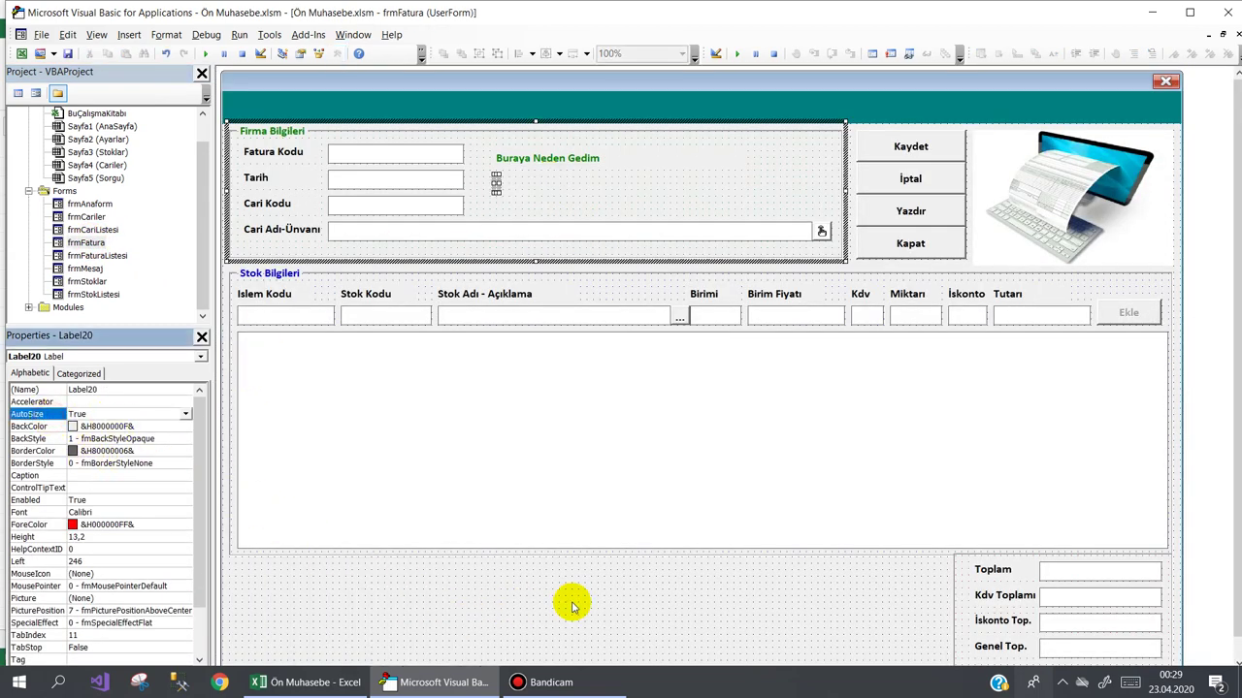
click(332, 682)
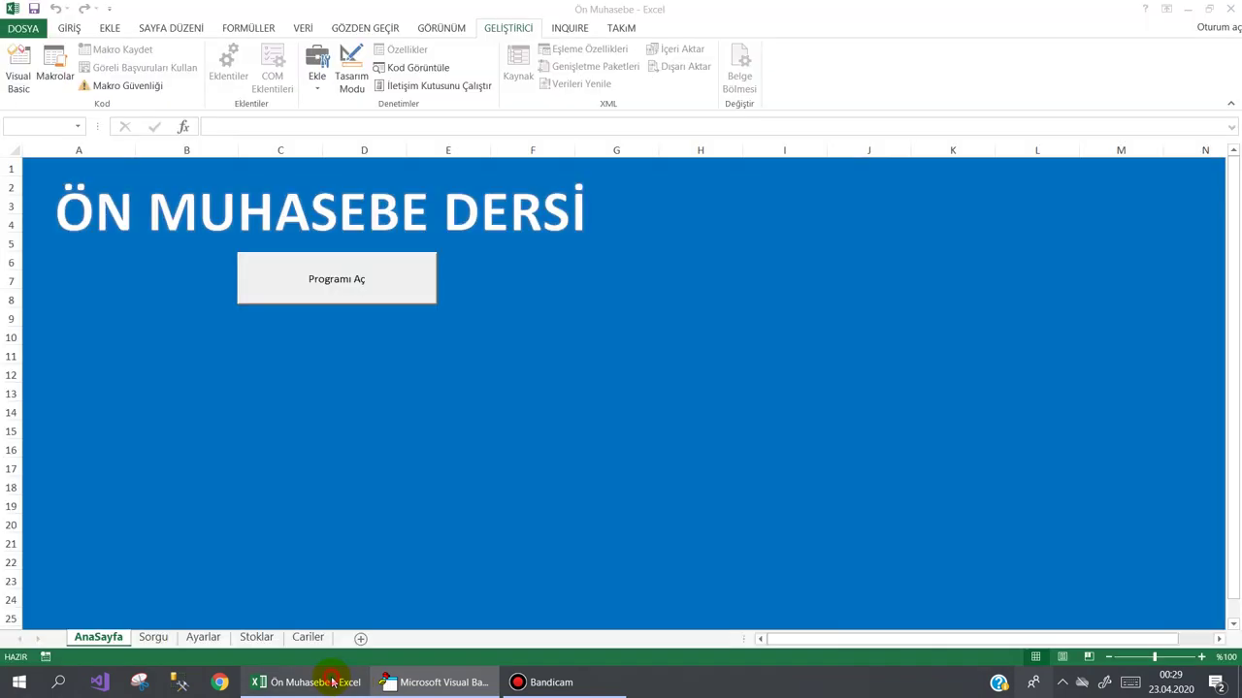
Step: Launch the program, open Fatura > Faturalar and add a Satış Faturası to inspect the greeting
click(340, 279)
click(466, 127)
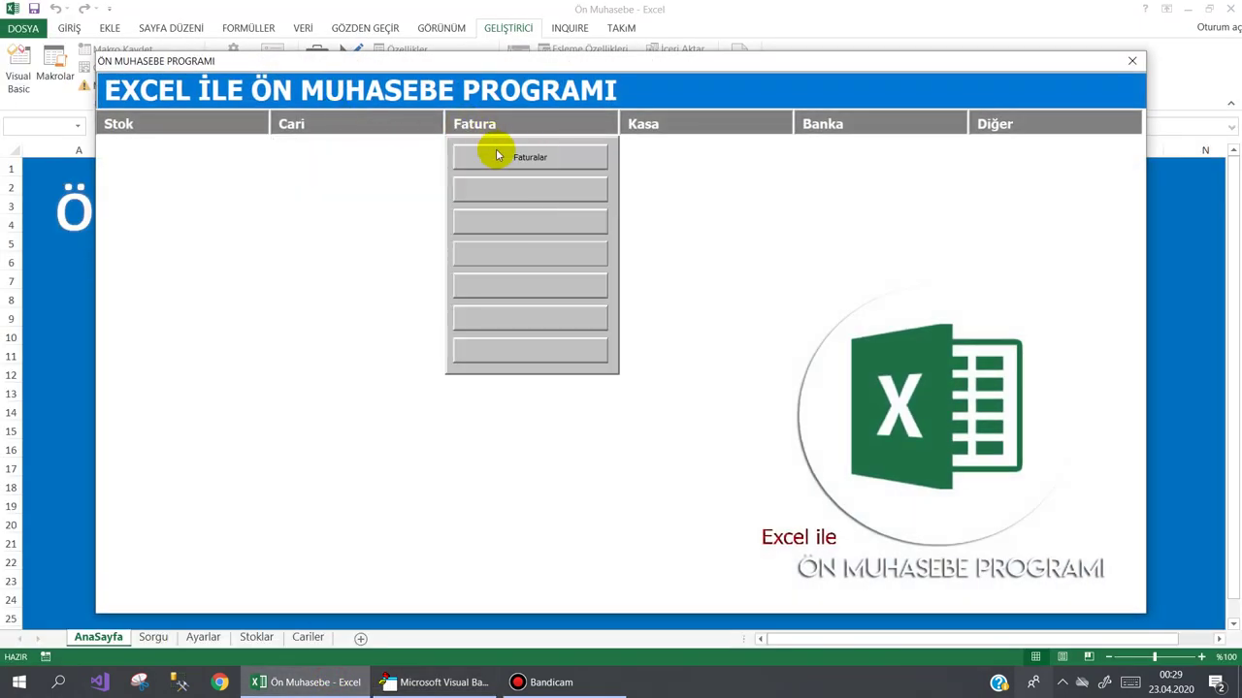
click(493, 154)
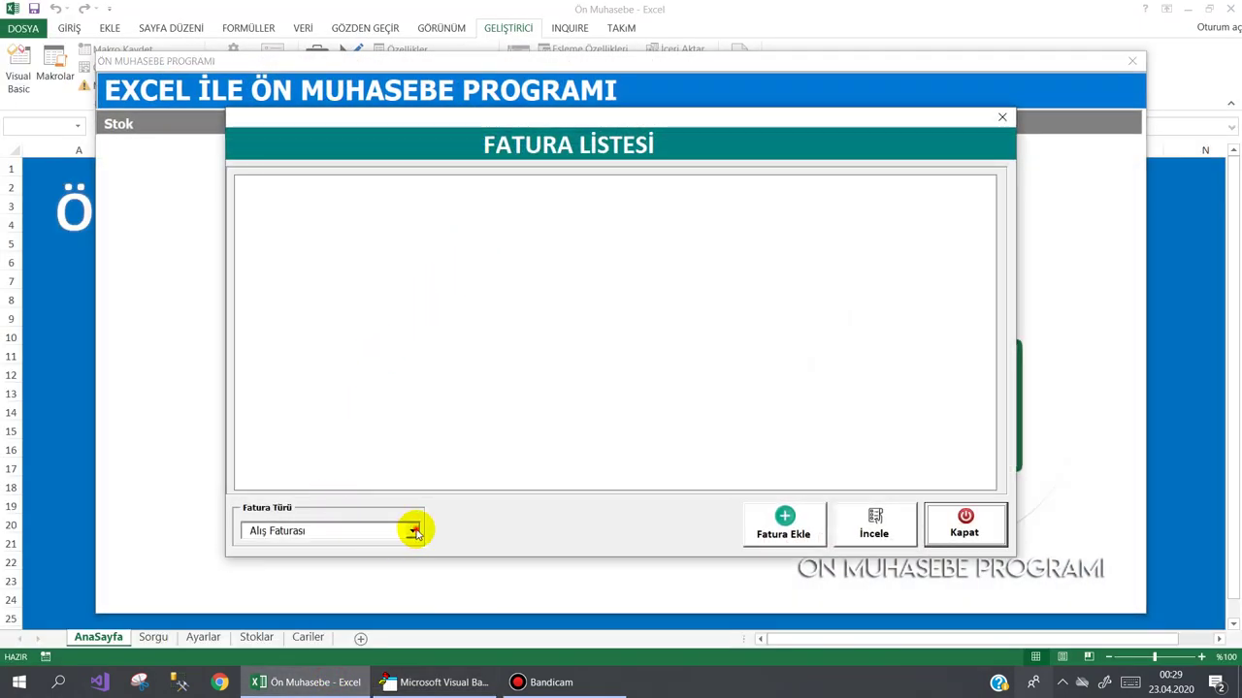
click(412, 531)
click(342, 563)
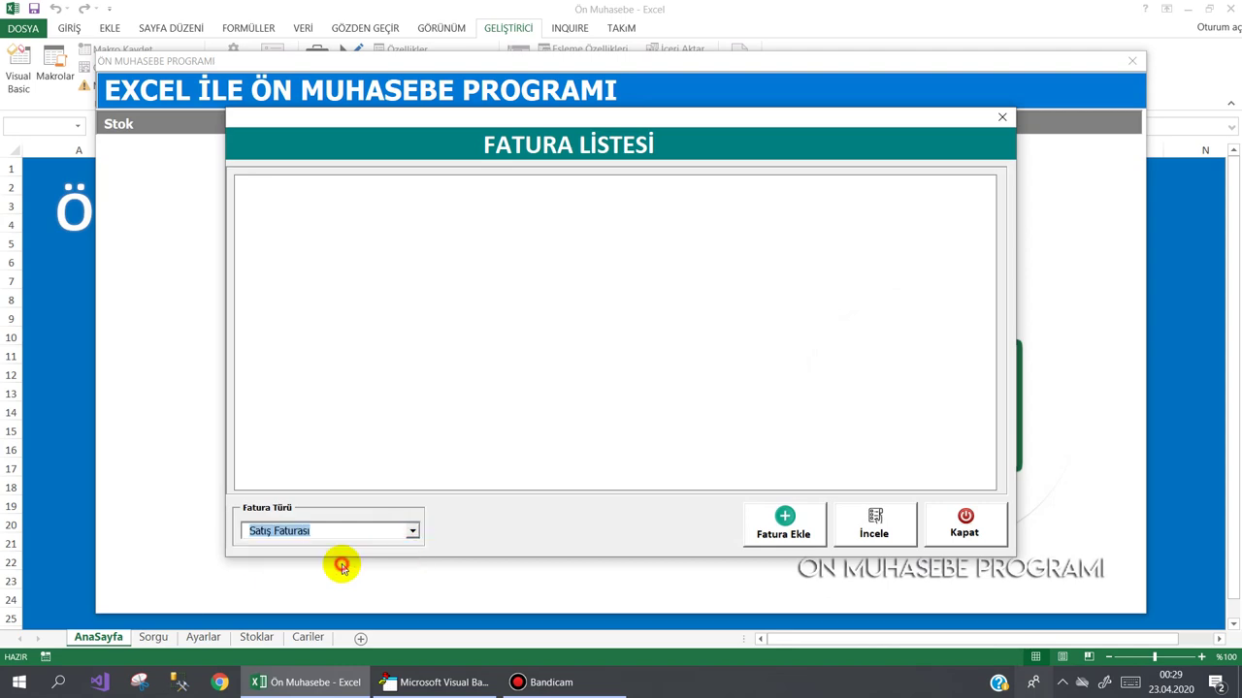
click(784, 524)
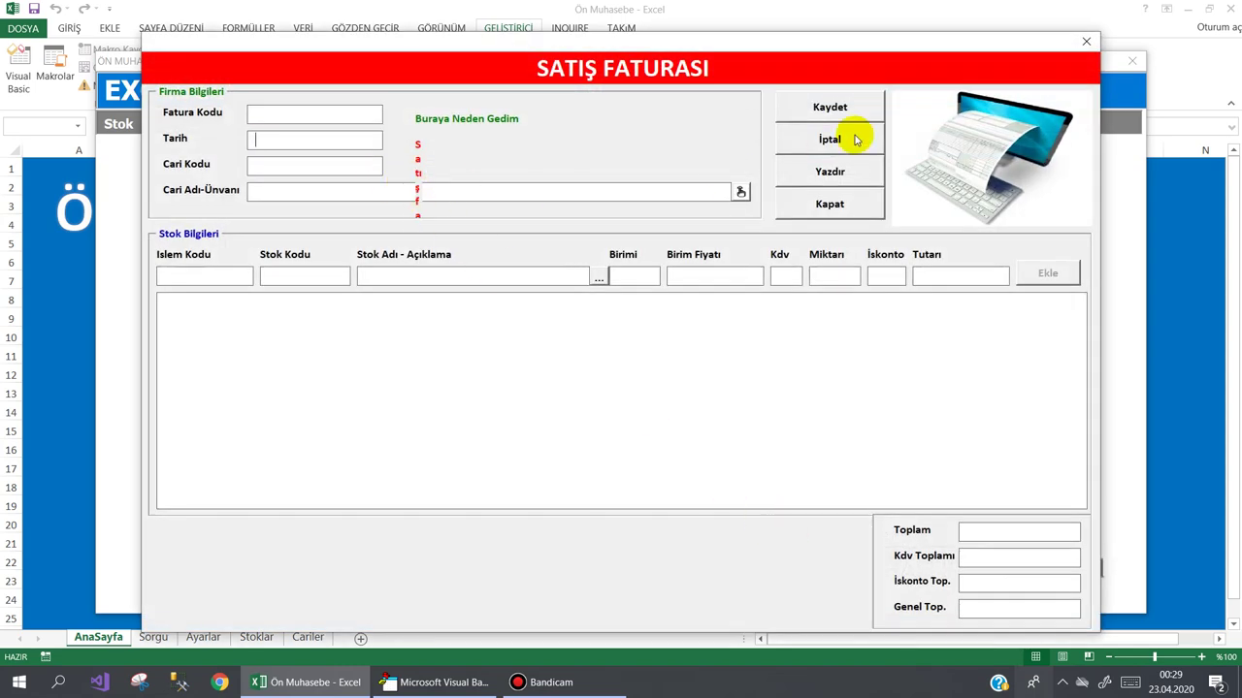
Step: Close the sales invoice, invoice list and main program forms, returning to the VBA editor
click(1085, 40)
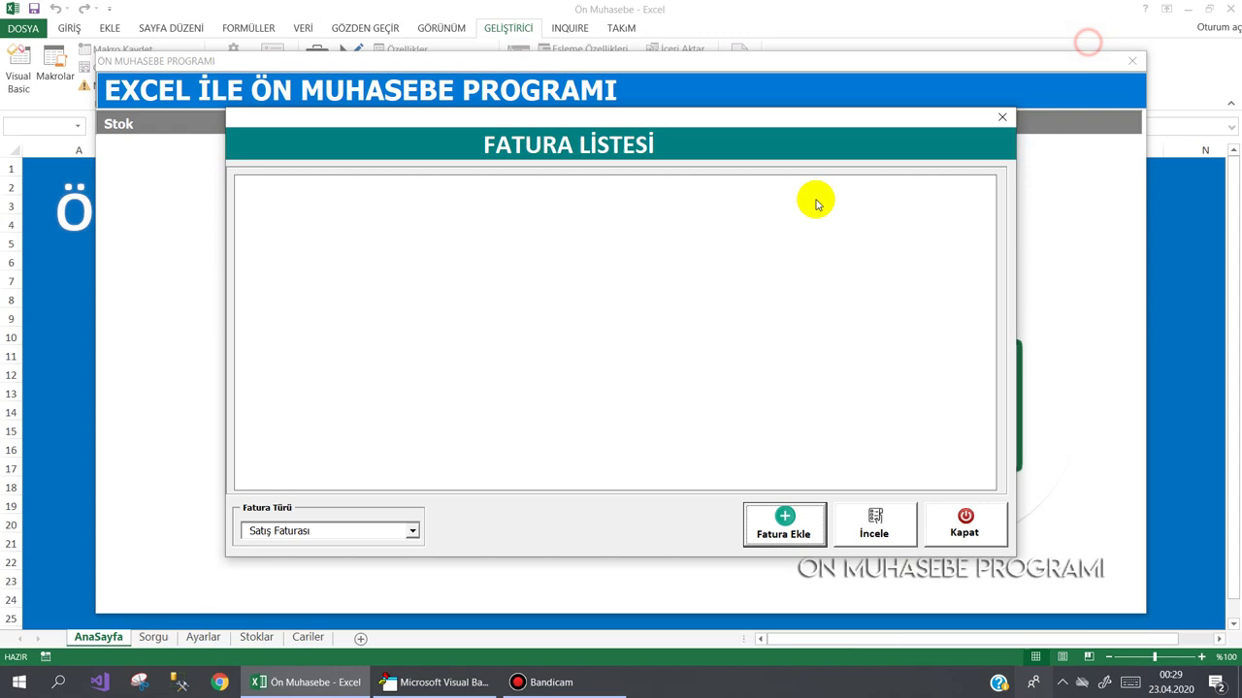
click(962, 526)
mouse_move(1053, 125)
click(1054, 351)
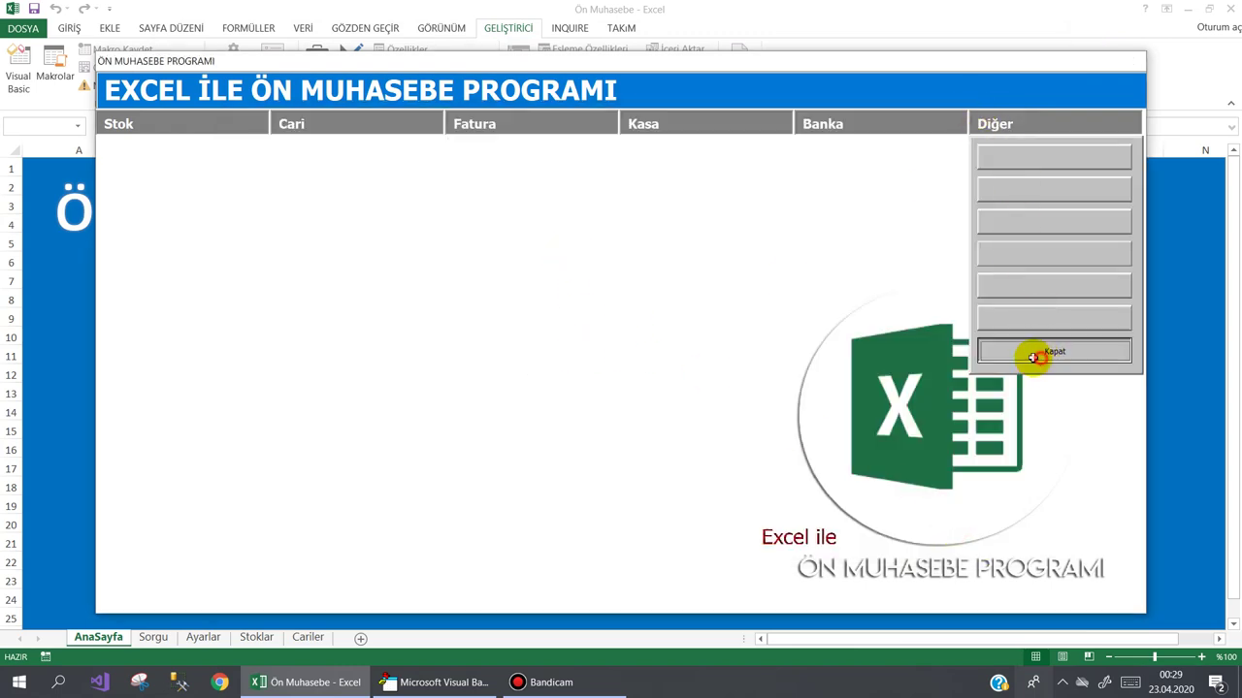
click(441, 682)
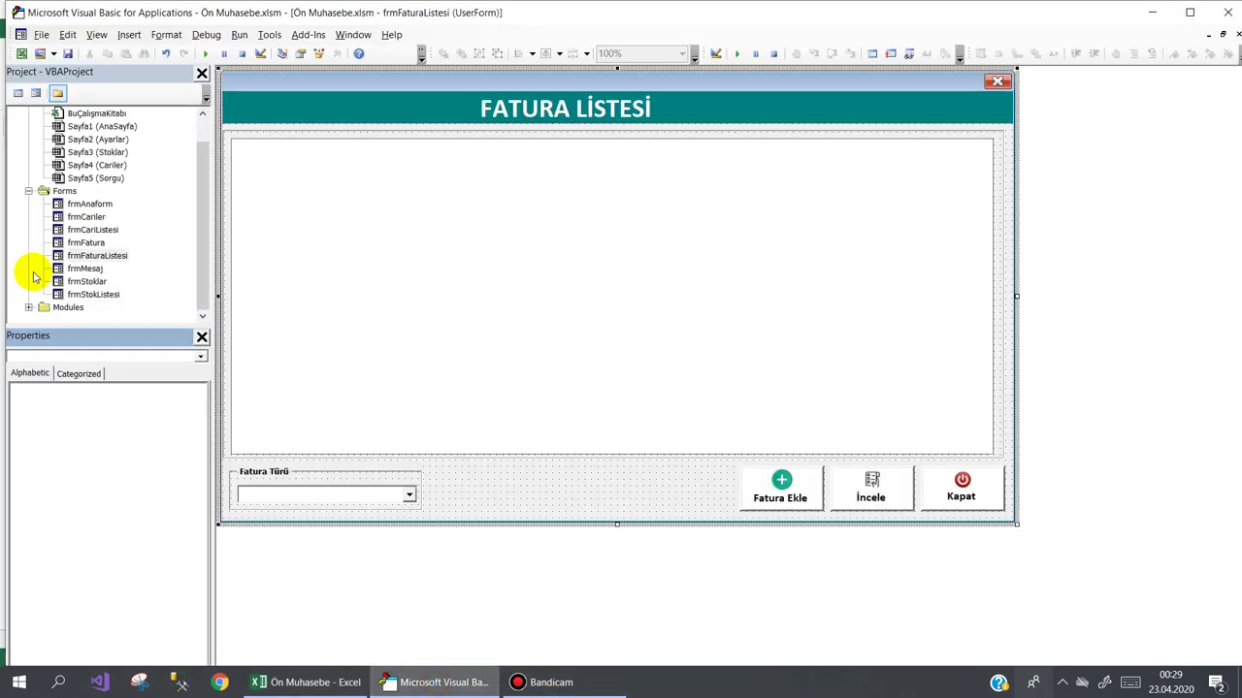
Step: Stretch Label20 across the Firma Bilgileri frame with AutoSize set to False, then relaunch the Excel program
double_click(86, 242)
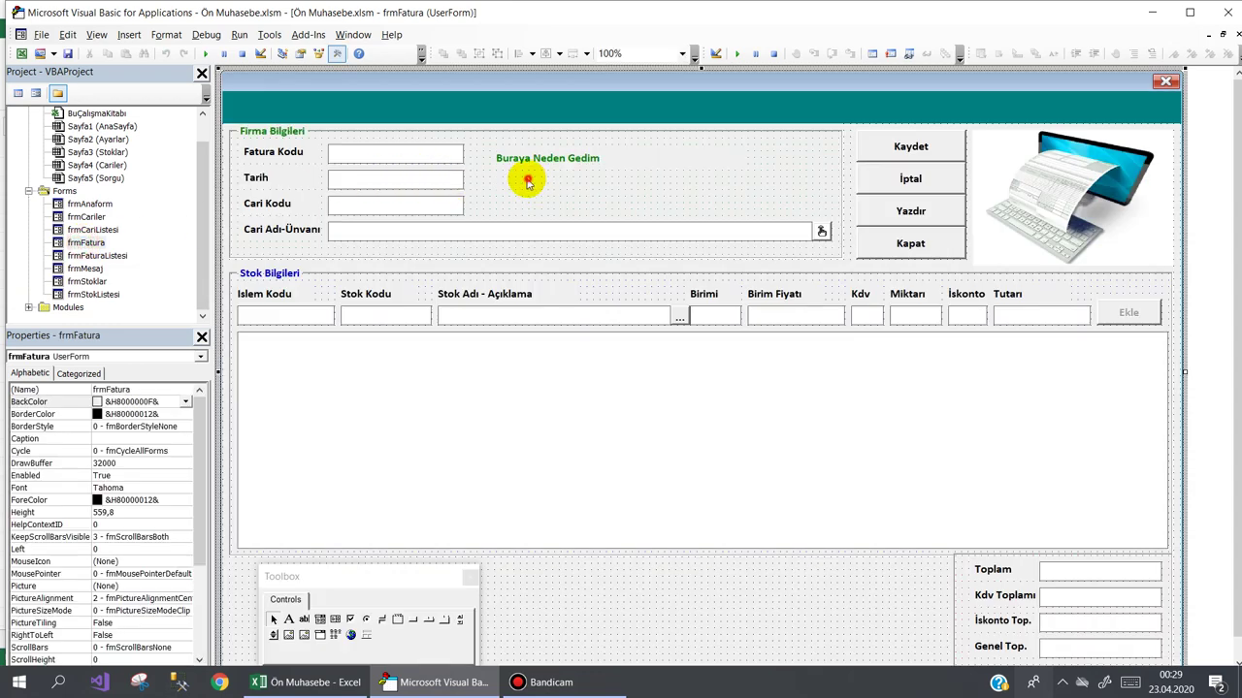
click(496, 184)
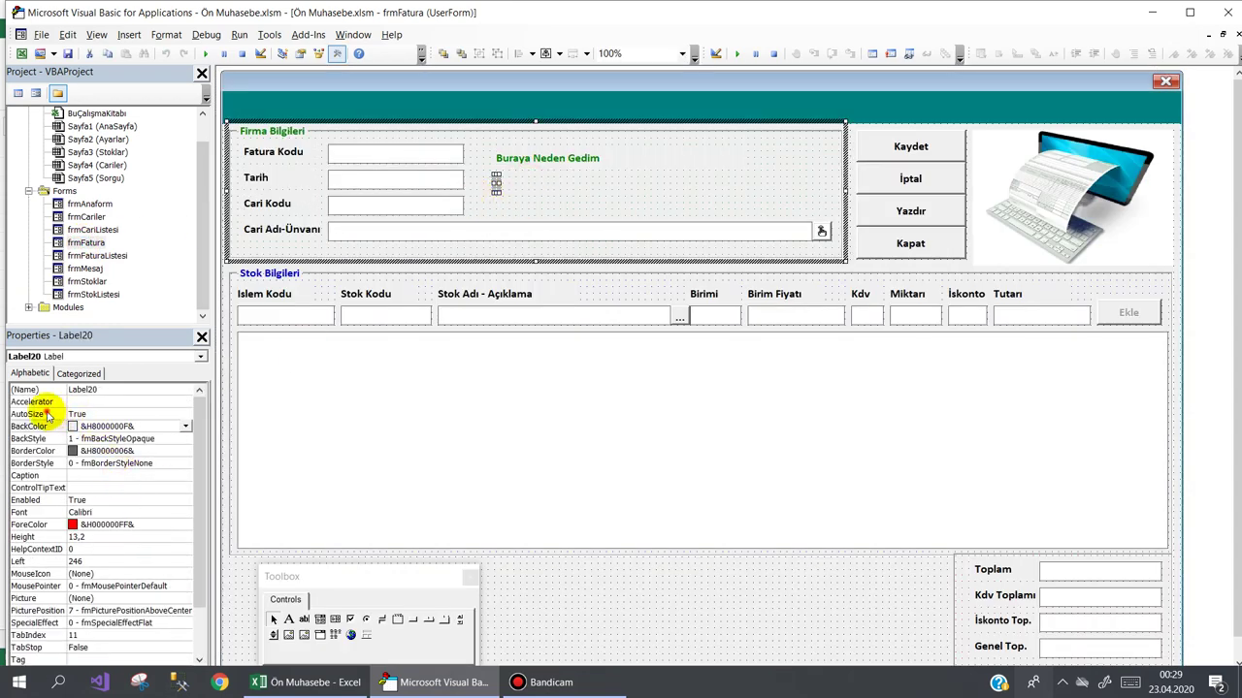
click(49, 414)
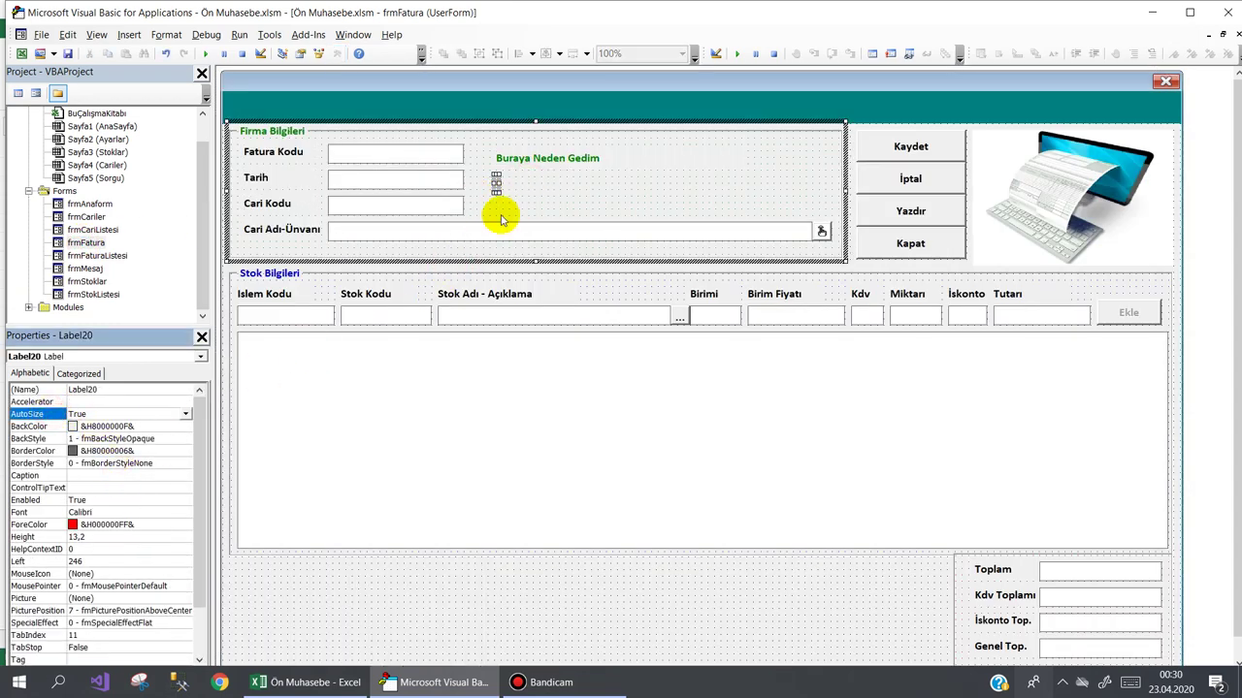
click(496, 183)
mouse_move(497, 182)
mouse_down()
mouse_move(834, 165)
mouse_move(839, 177)
mouse_up()
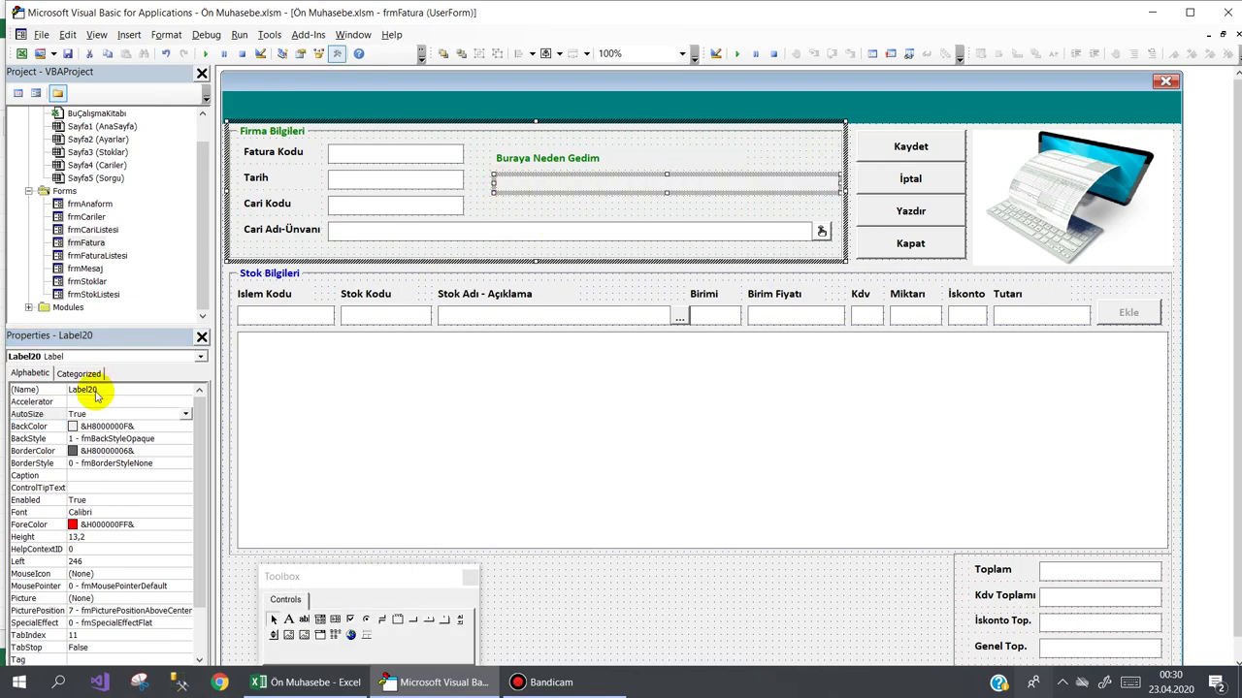
click(55, 415)
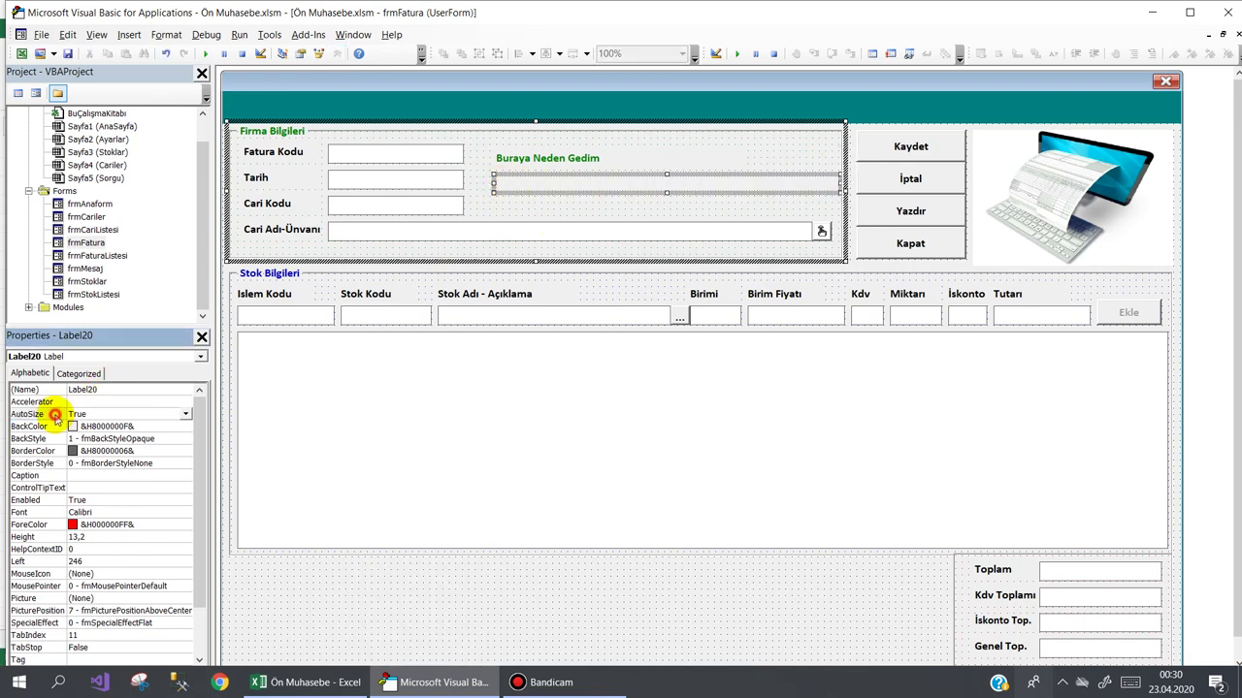
click(305, 682)
click(378, 278)
Step: Open a new Satış Faturası from the invoice list to check its greeting label
click(498, 159)
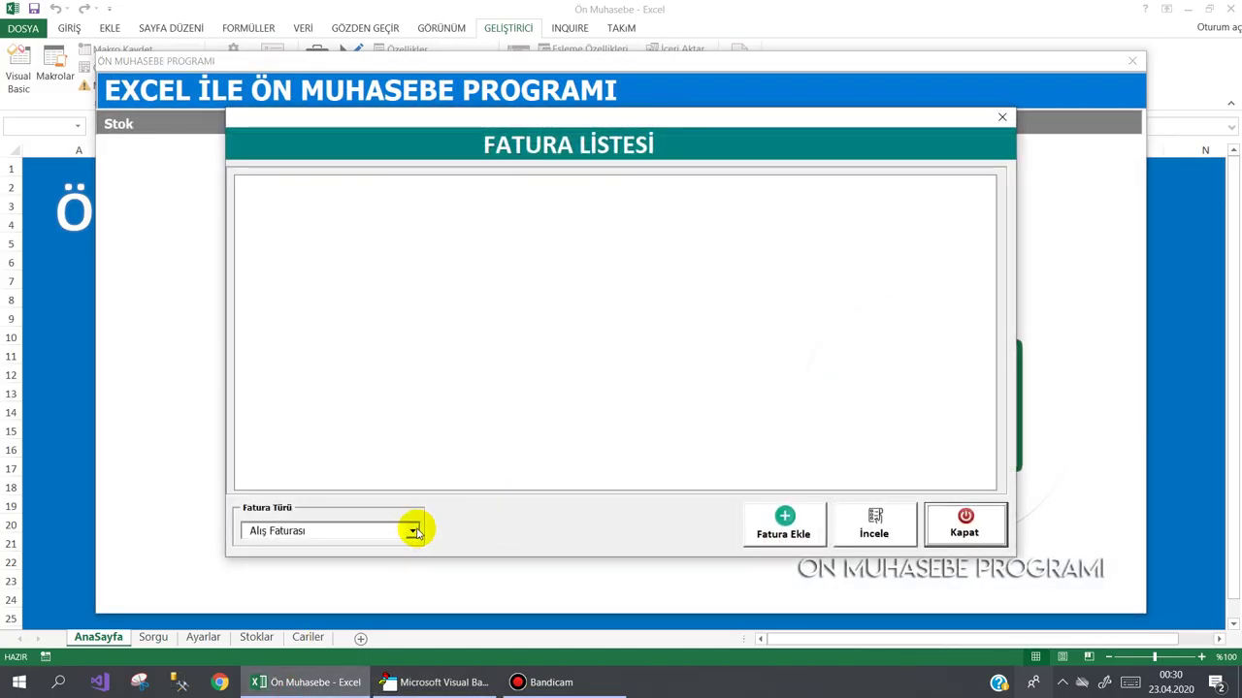
click(414, 532)
click(338, 564)
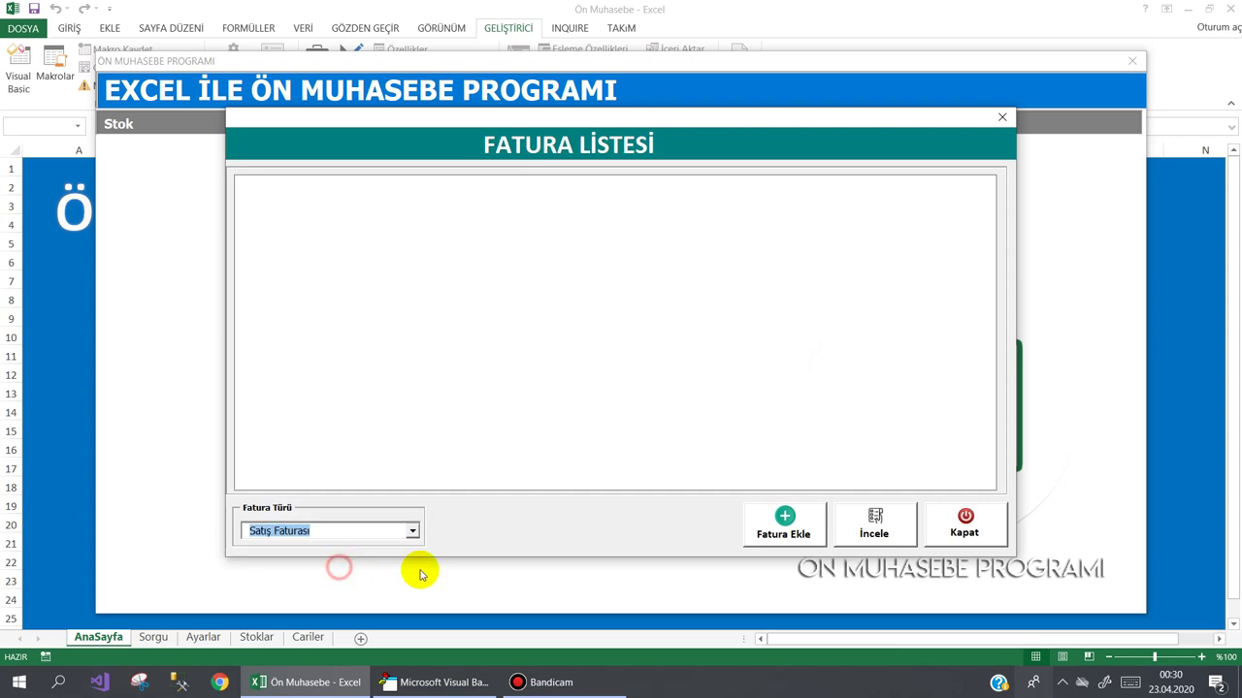
click(811, 536)
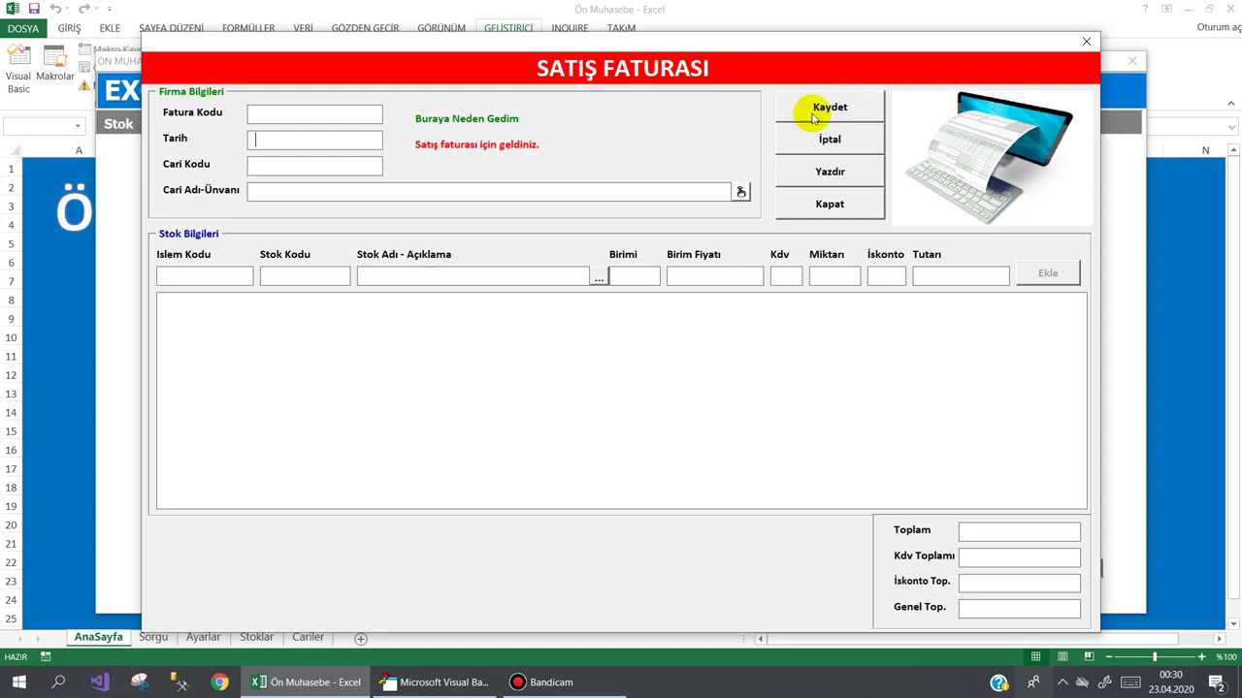
click(840, 208)
Step: Open a new Alış Faturası to check its greeting, then close the invoice list
click(415, 528)
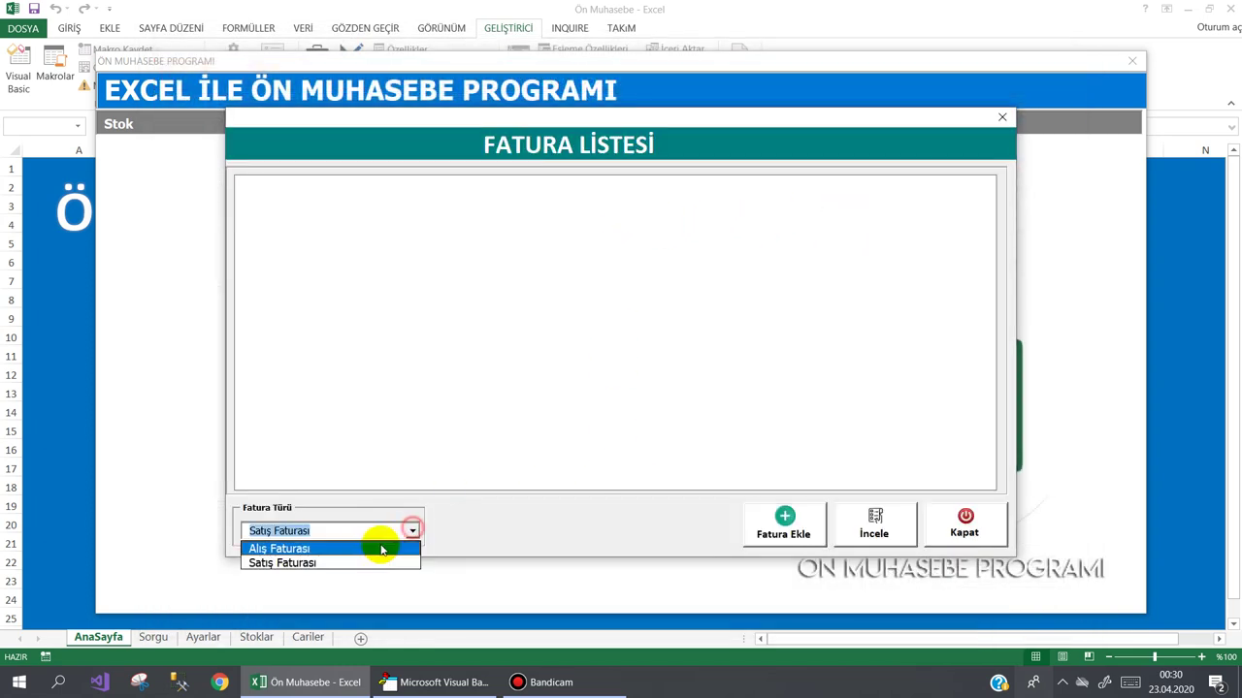
click(376, 546)
click(767, 527)
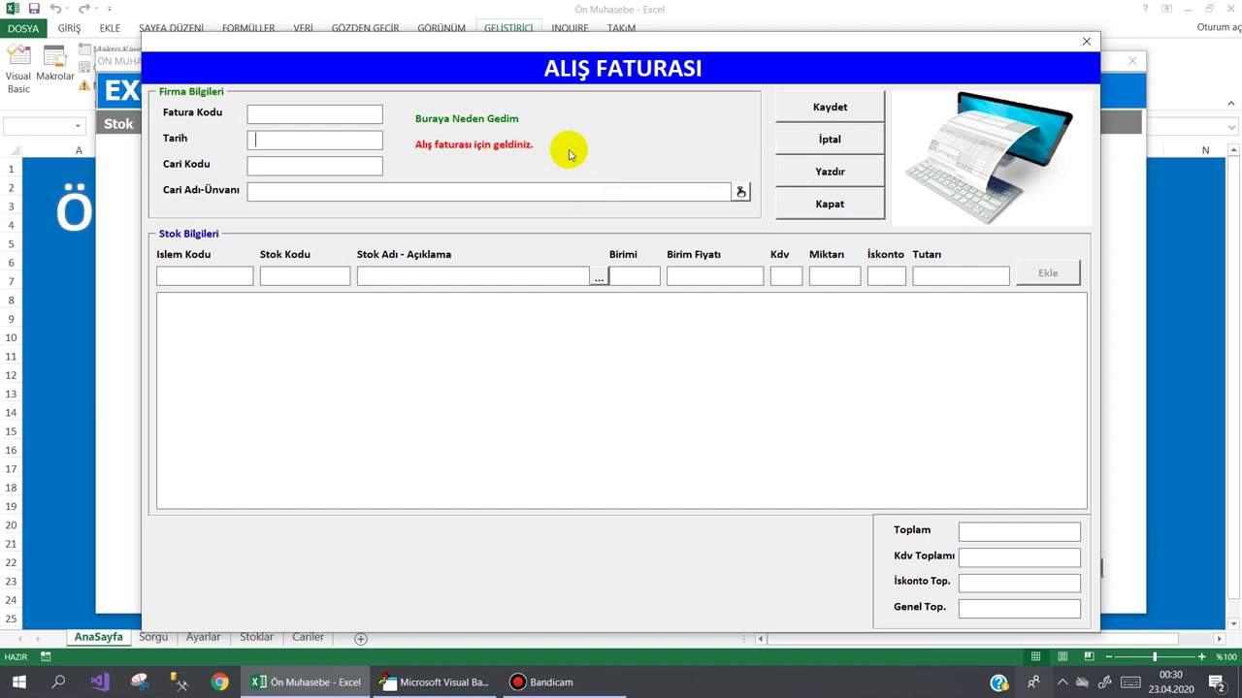
click(799, 205)
click(936, 517)
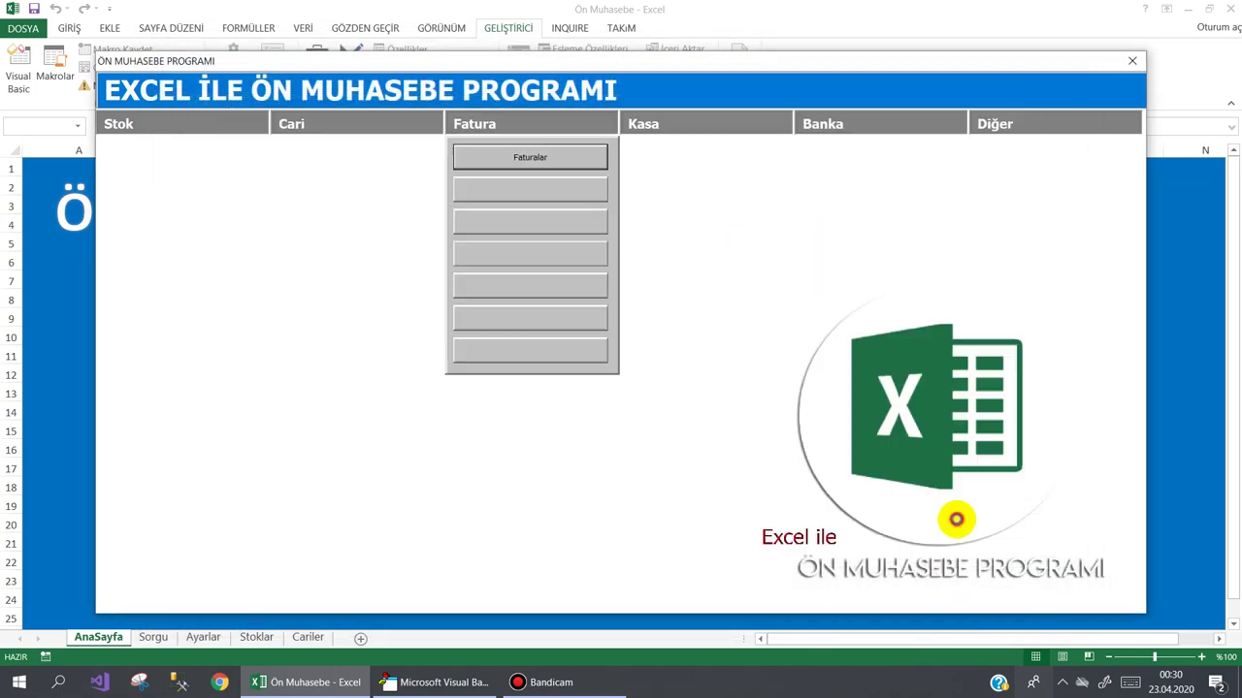
Step: Close the running program and delete the Buraya Neden Gedim label and control from frmFatura
click(1024, 359)
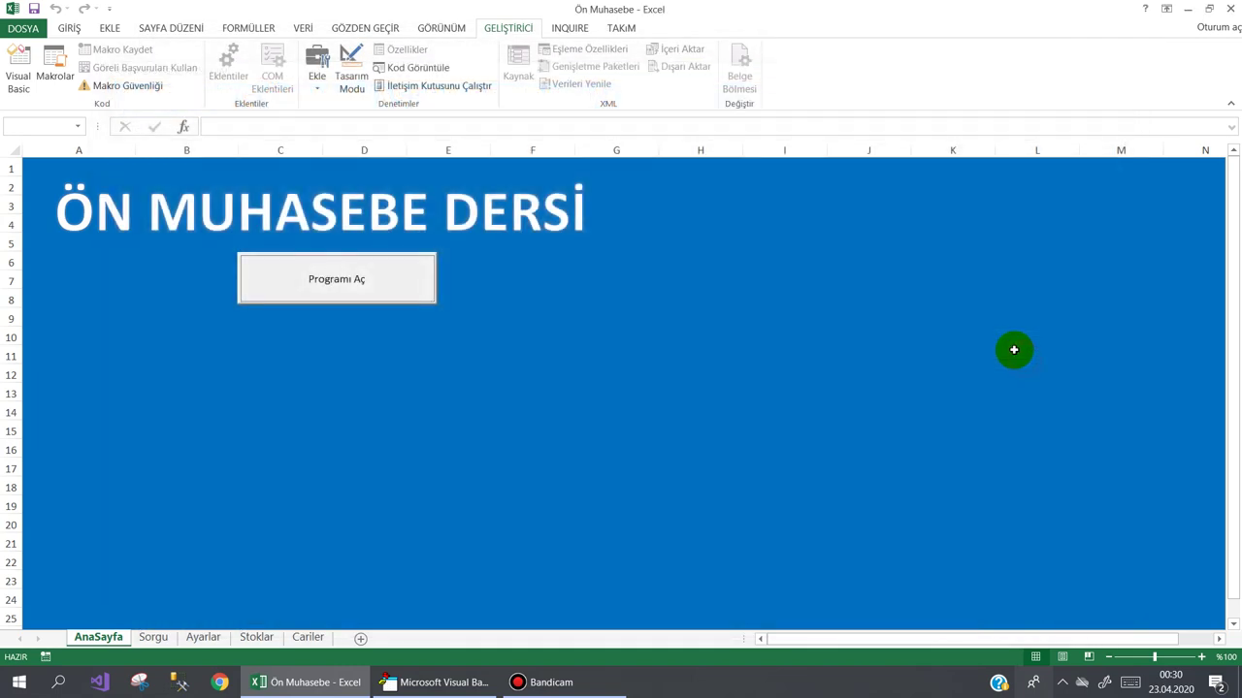
click(449, 682)
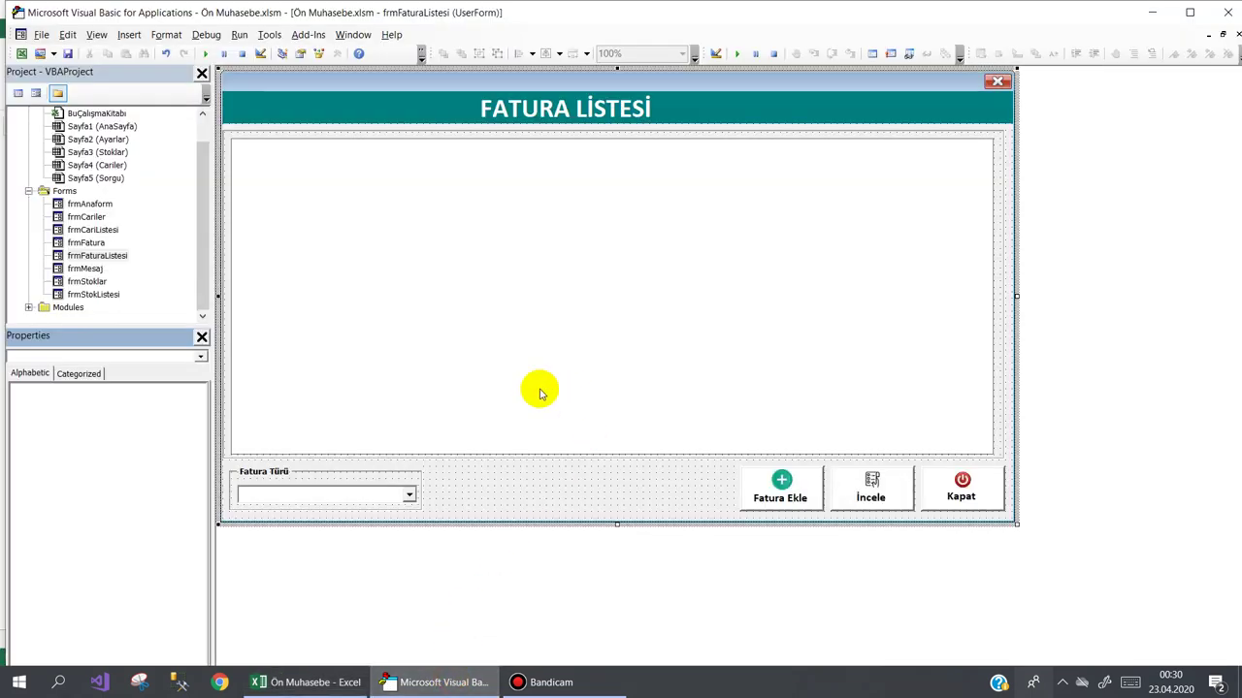
double_click(85, 243)
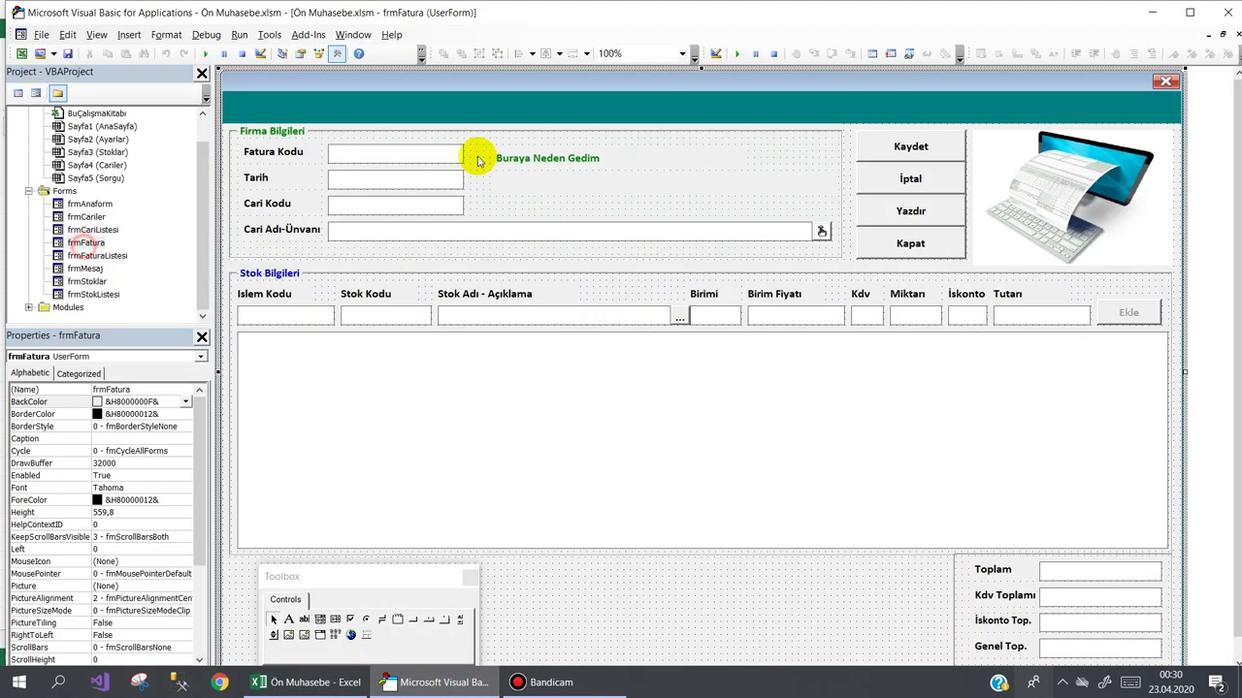
click(595, 202)
drag(564, 176, 540, 152)
key(Delete)
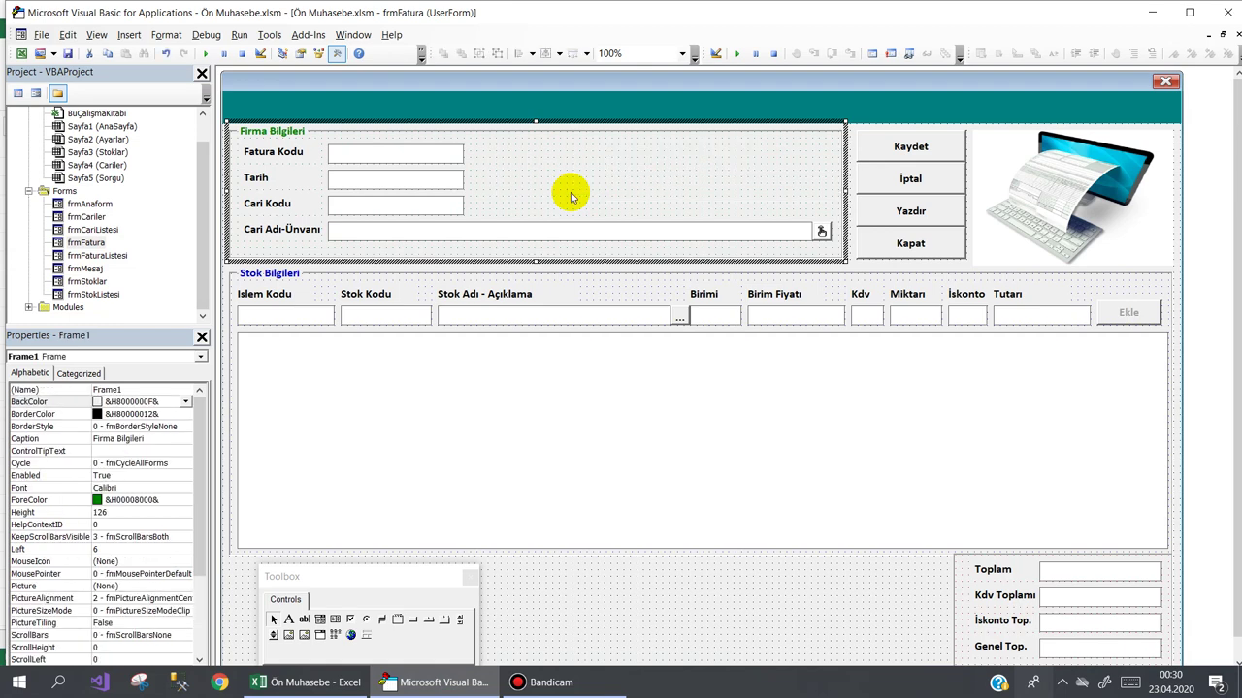
Step: Delete the two If ft caption lines from UserForm_Activate and reopen the frmFatura design
key(F7)
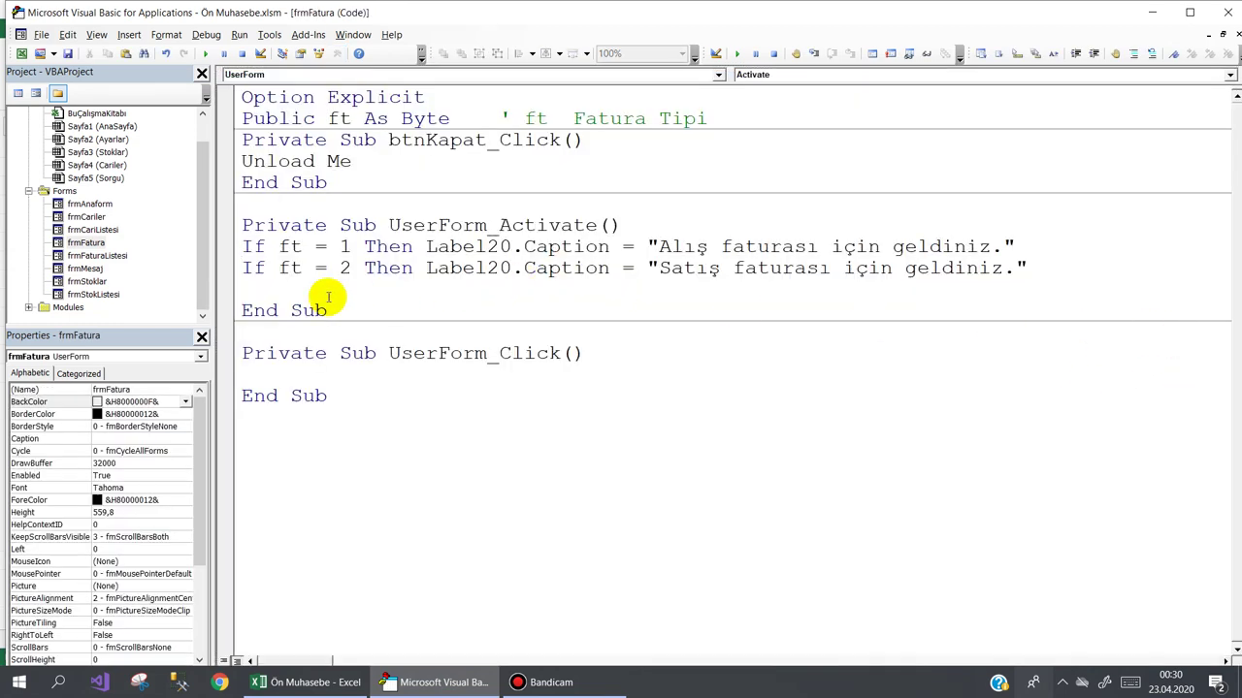
drag(231, 273, 224, 257)
key(Delete)
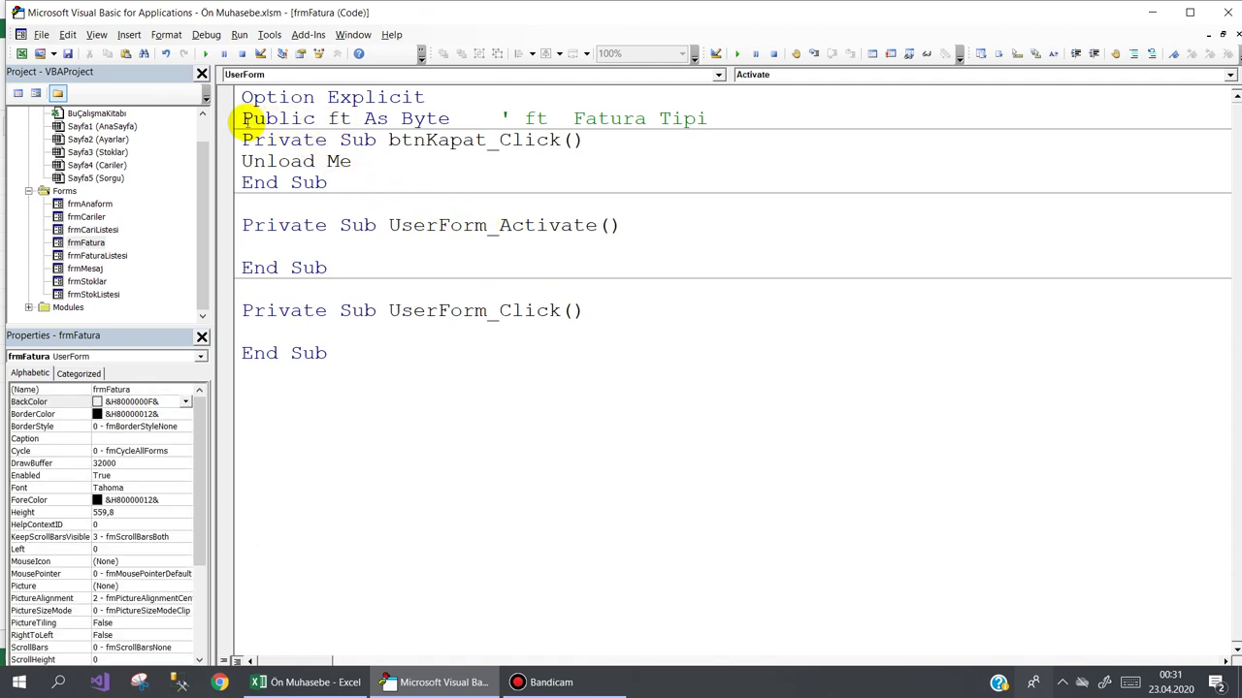
click(236, 121)
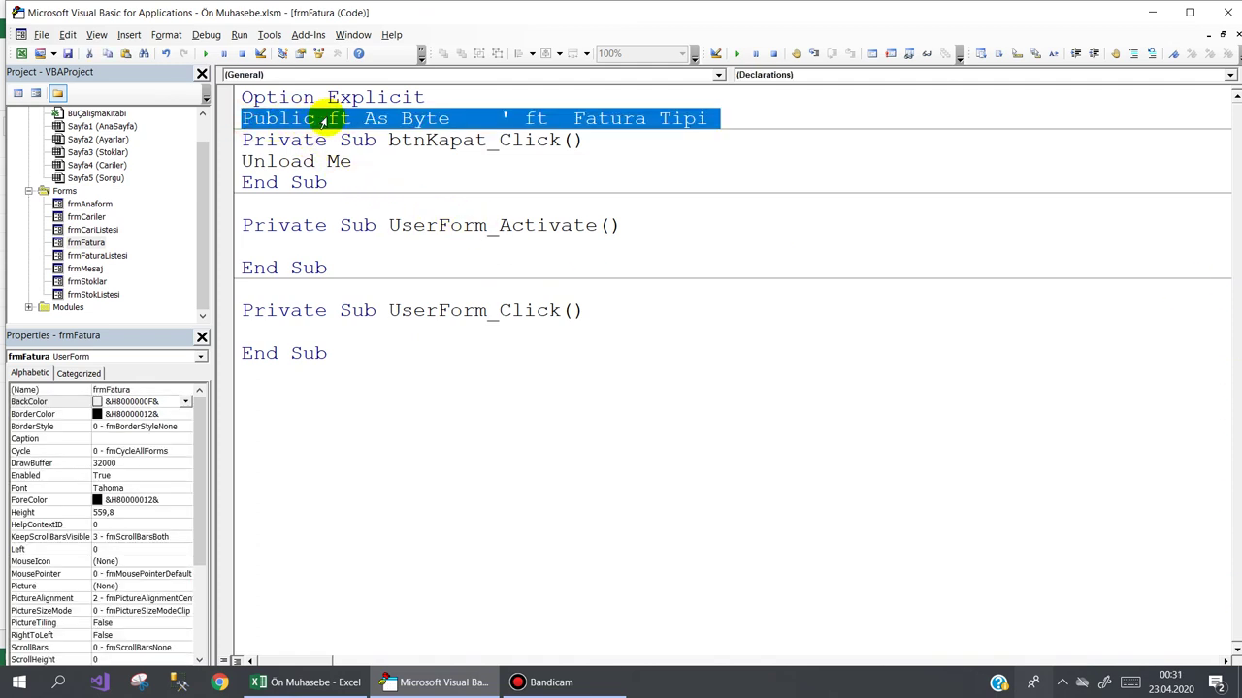
click(451, 119)
click(230, 121)
click(724, 287)
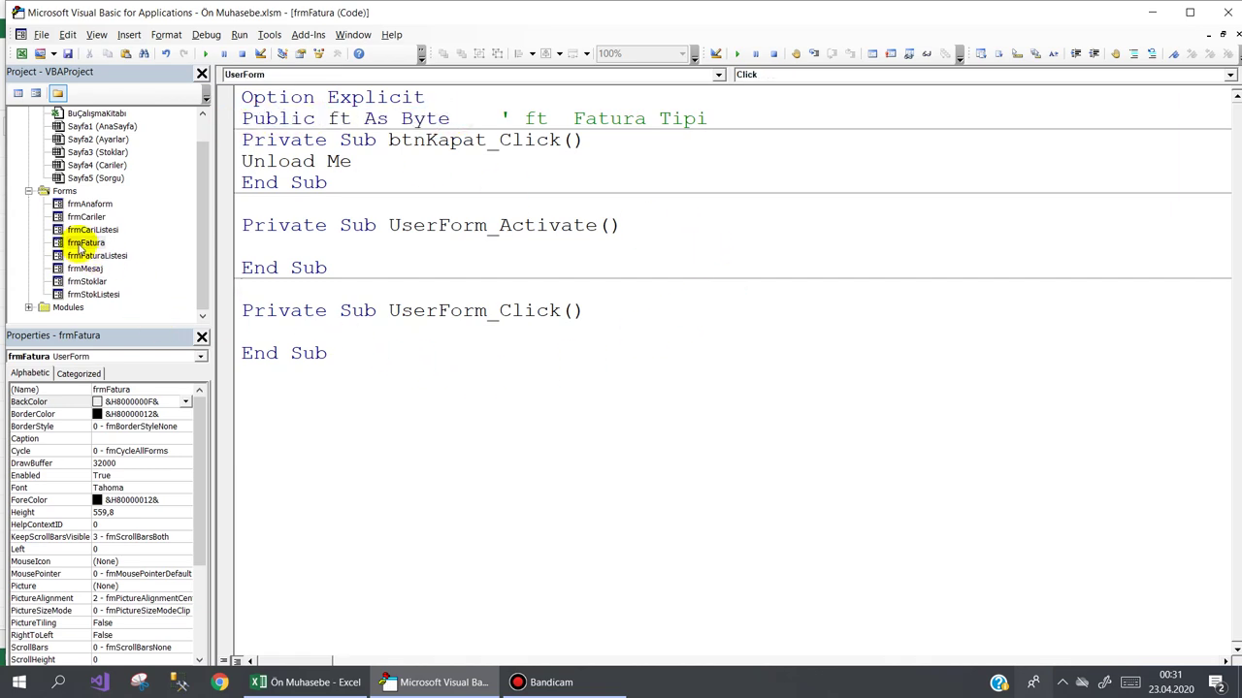
double_click(79, 242)
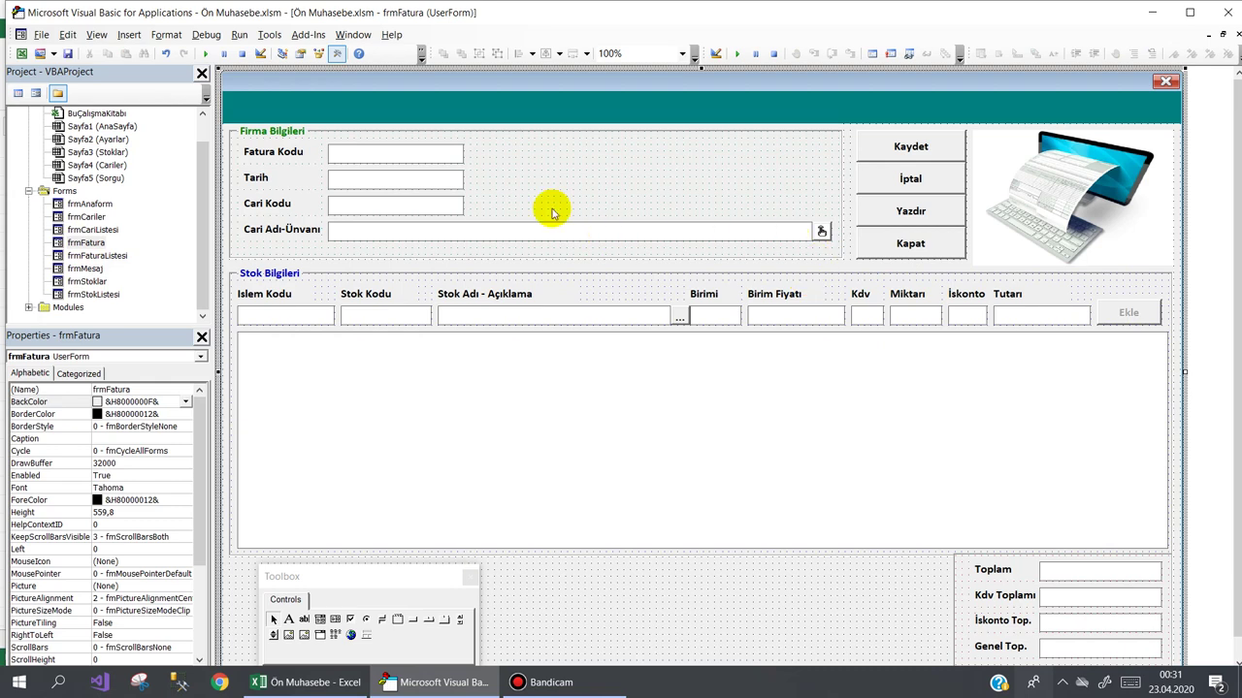
Step: Review Properties of the Fatura Kodu, Tarih, Cari Kodu and Cari Adı-Ünvanı text boxes, then return to Excel
click(425, 155)
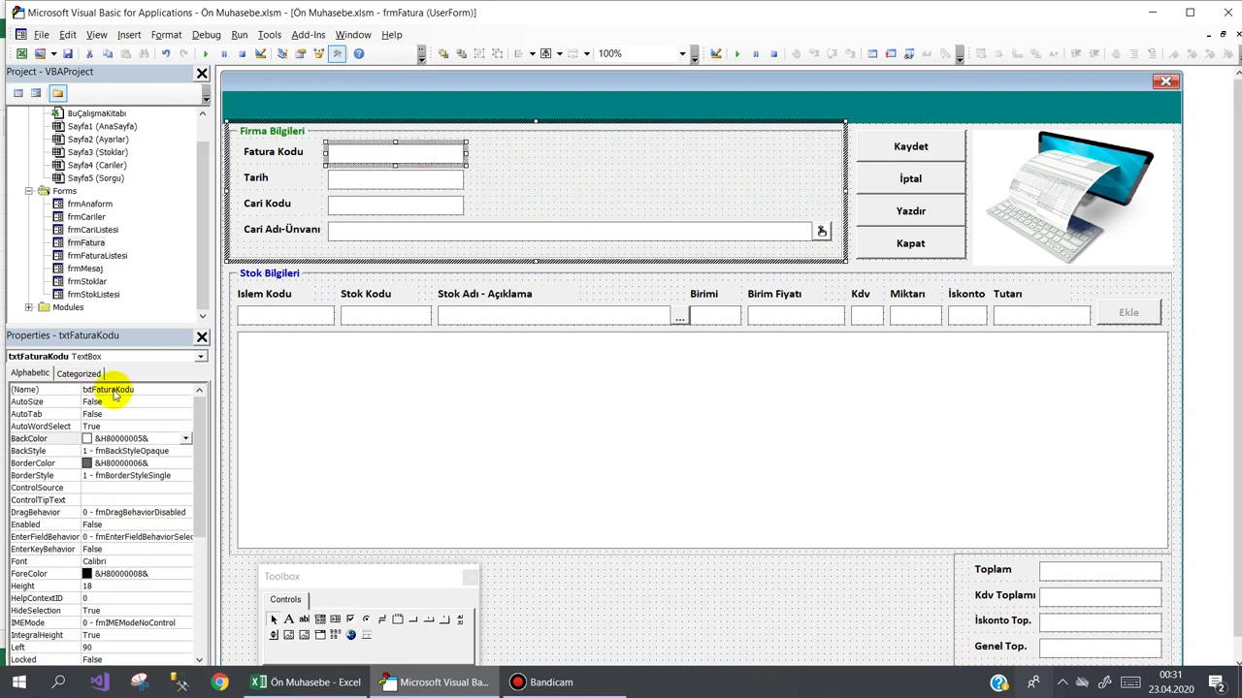
click(346, 183)
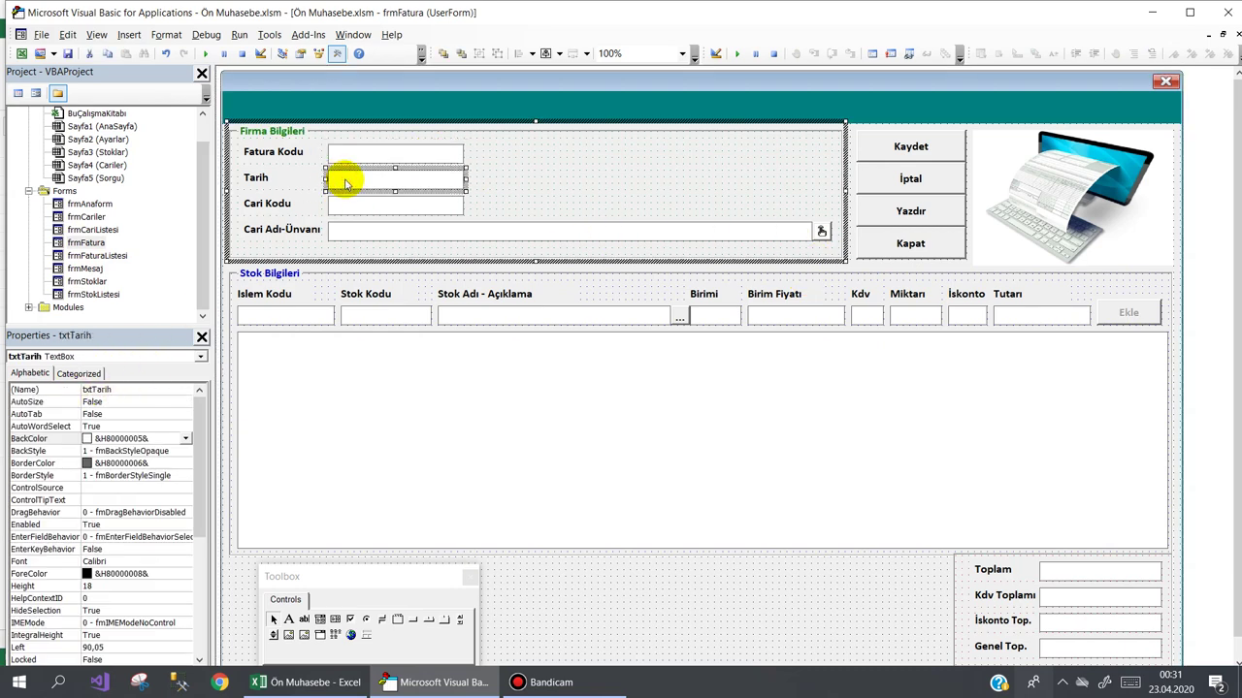
click(352, 210)
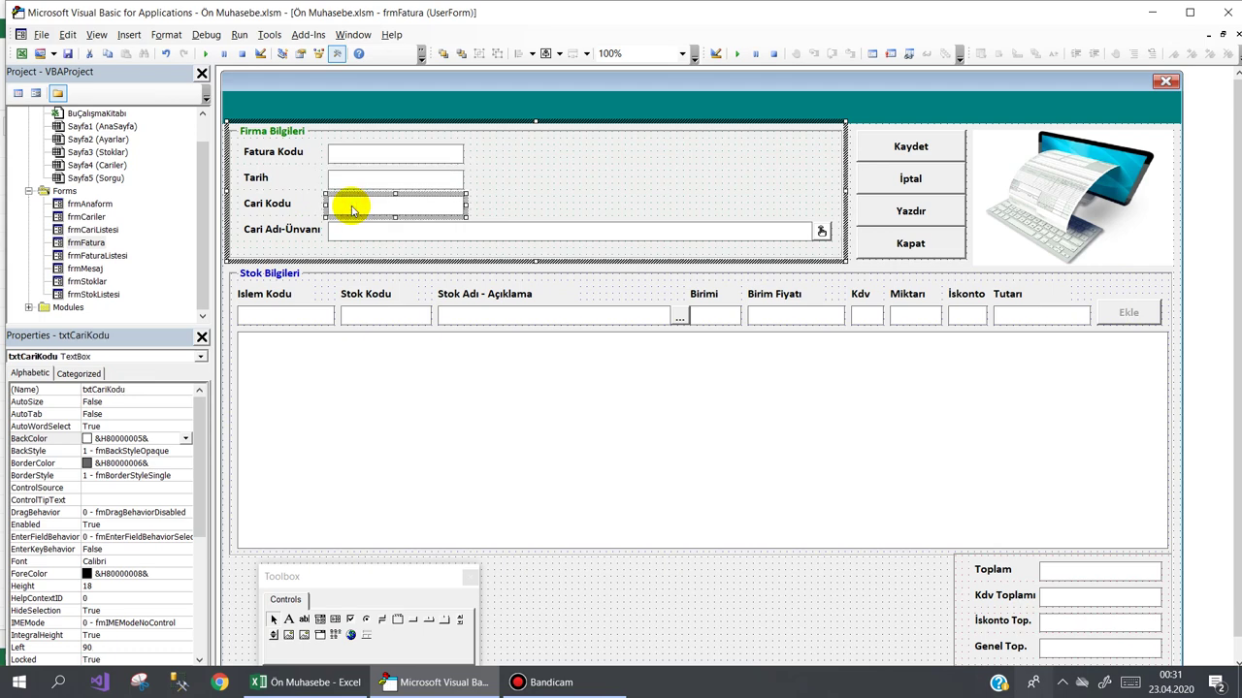
click(343, 236)
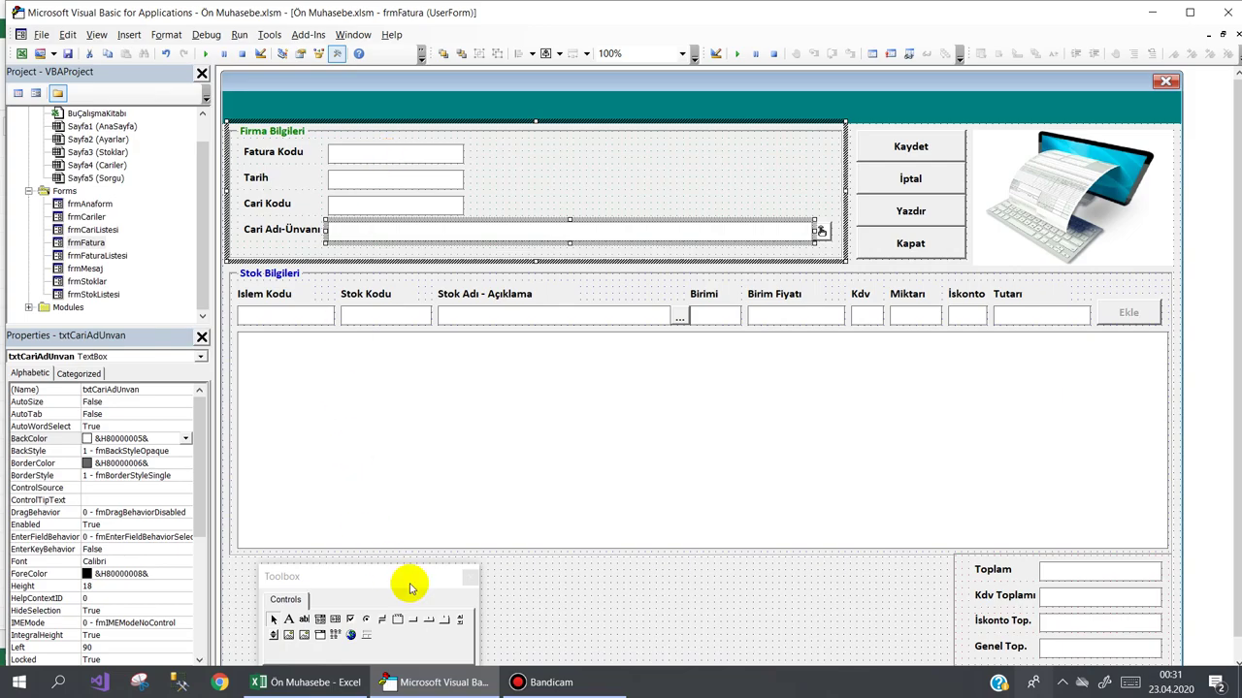
click(350, 682)
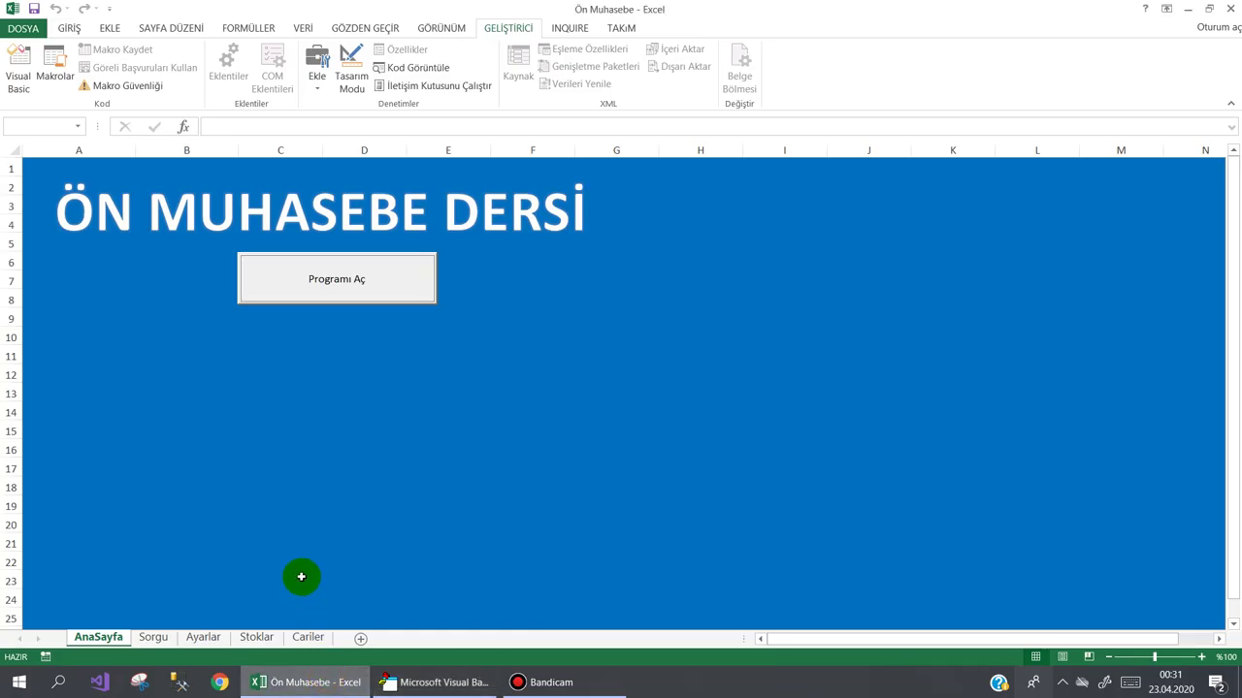
Step: On Ayarlar, enter 'Alış Fatura ID' in A3 and 'Saış Fatura ID' in A4, autofitting column A
click(202, 638)
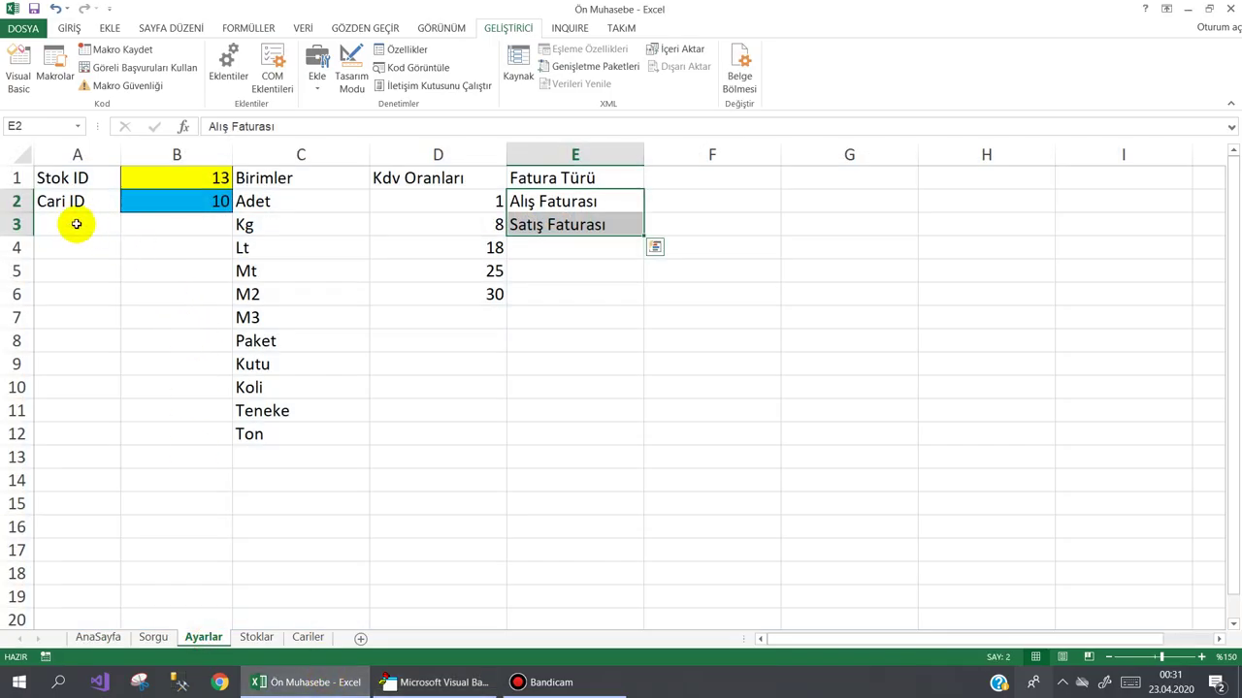
click(75, 223)
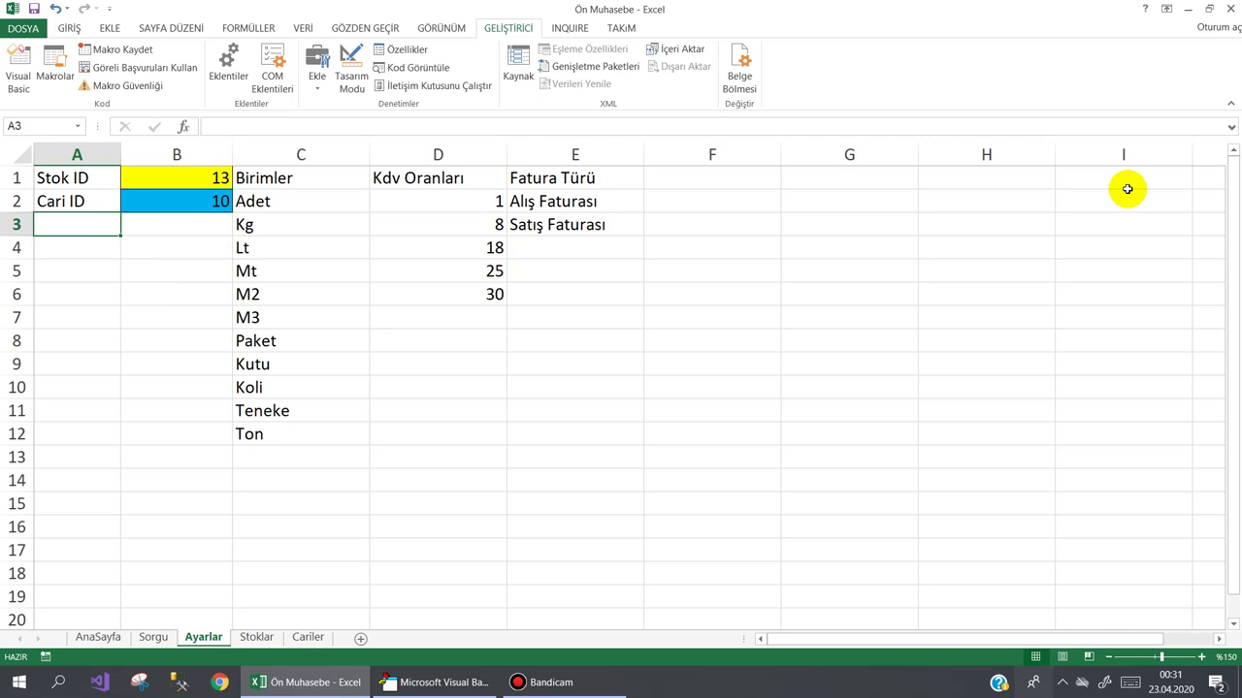
text(Alış Fatura ID)
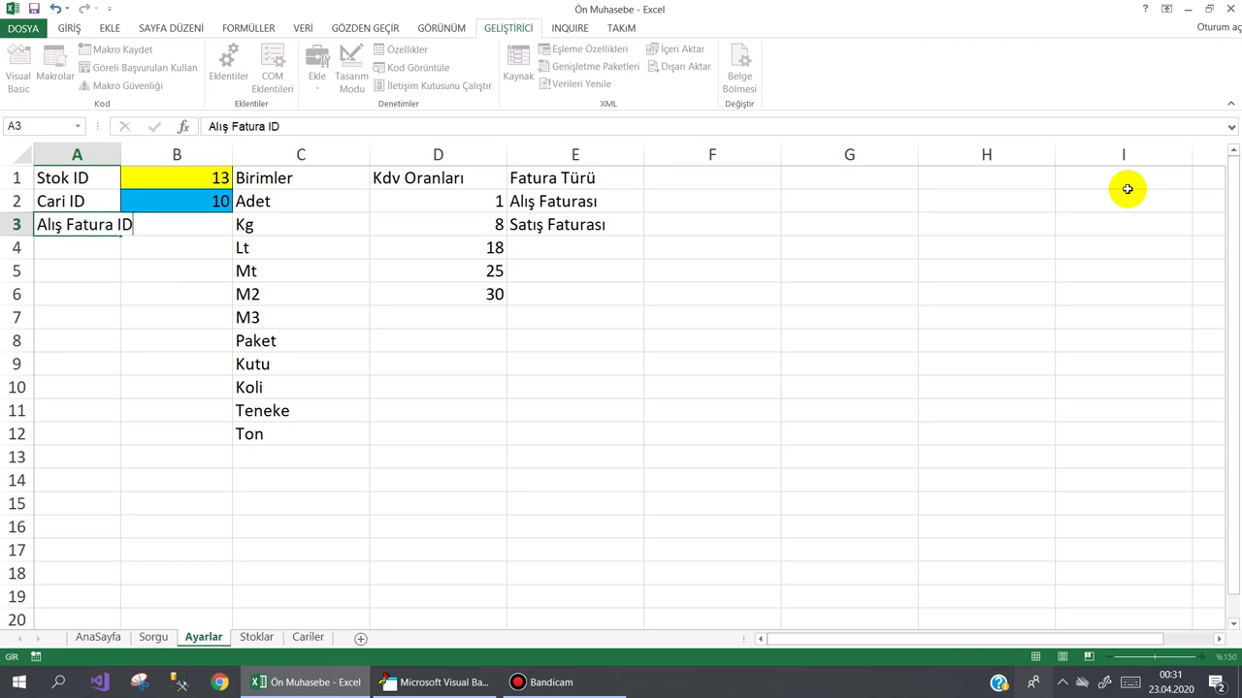
key(Return)
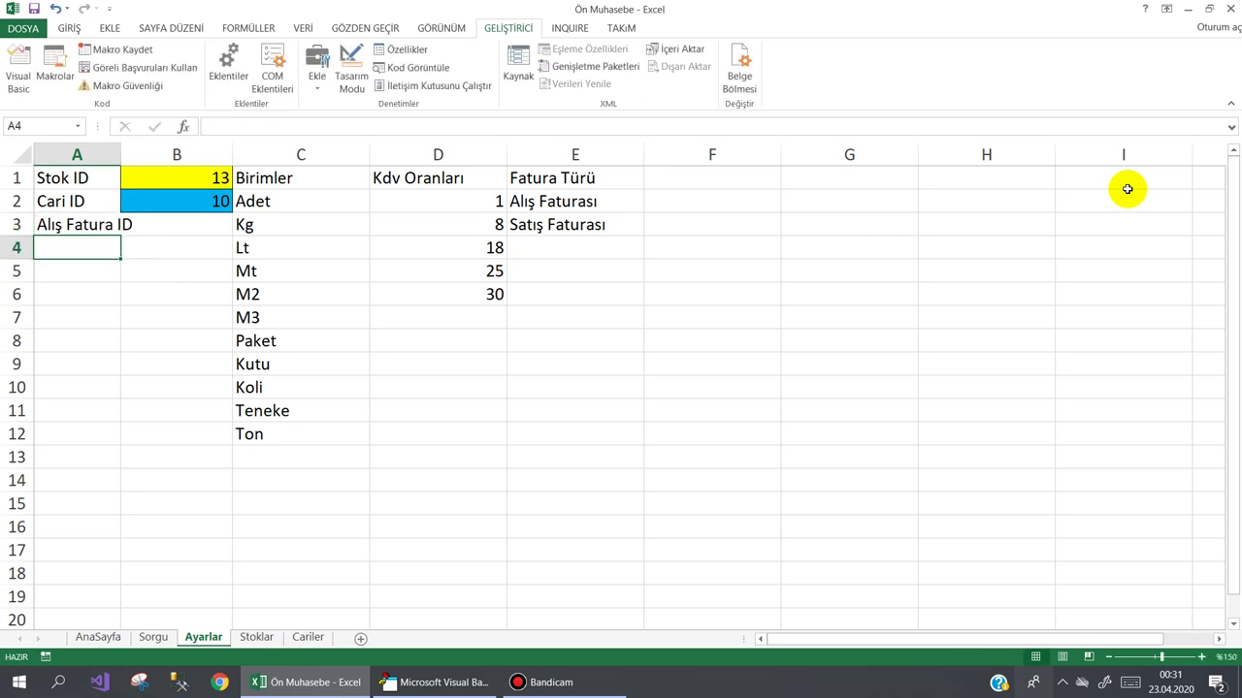
double_click(120, 154)
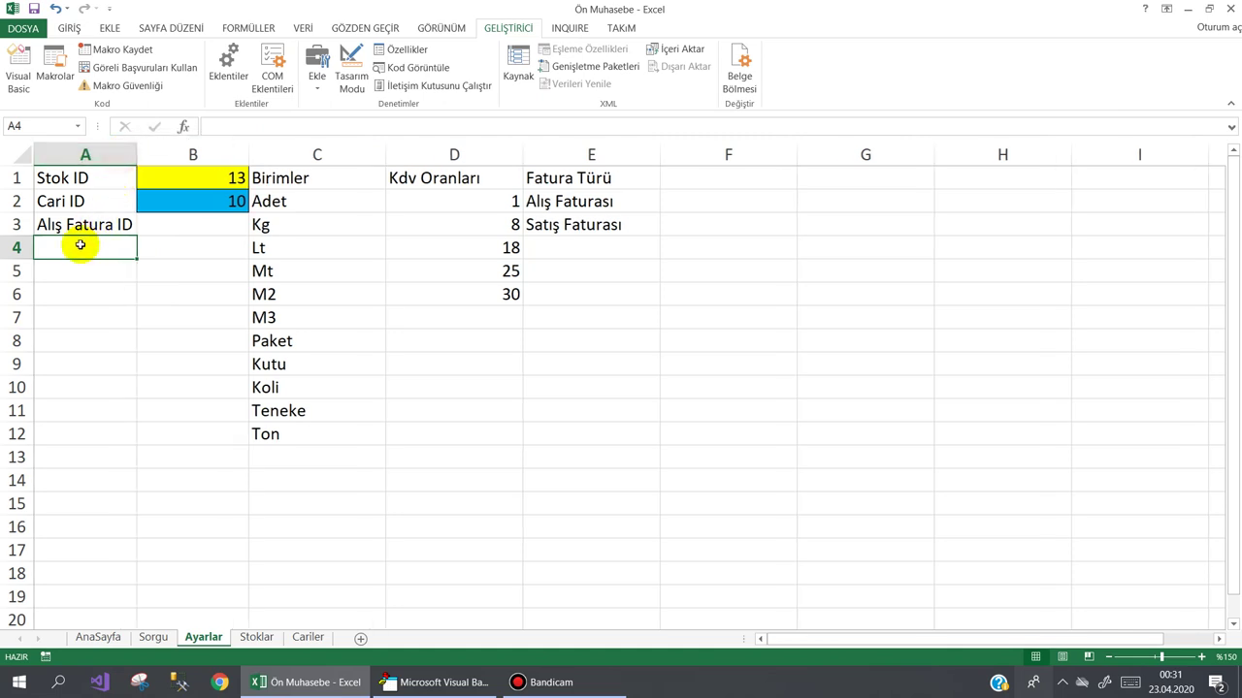
text(SA)
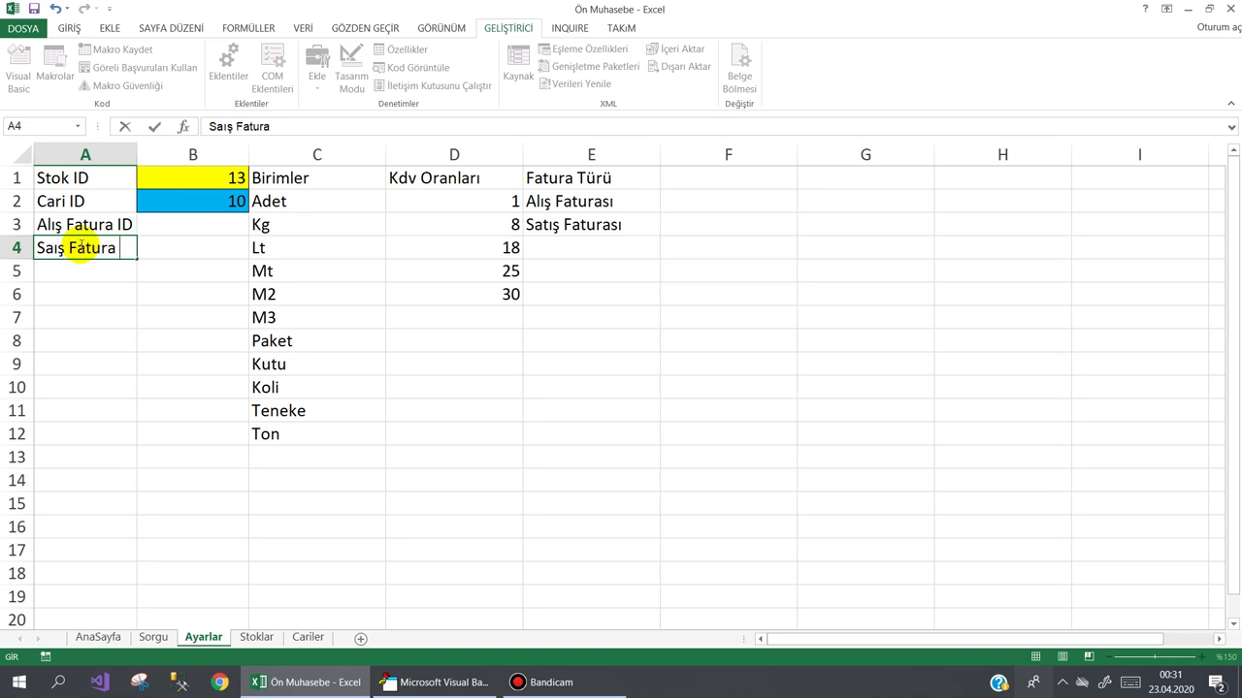
text(ID)
key(Return)
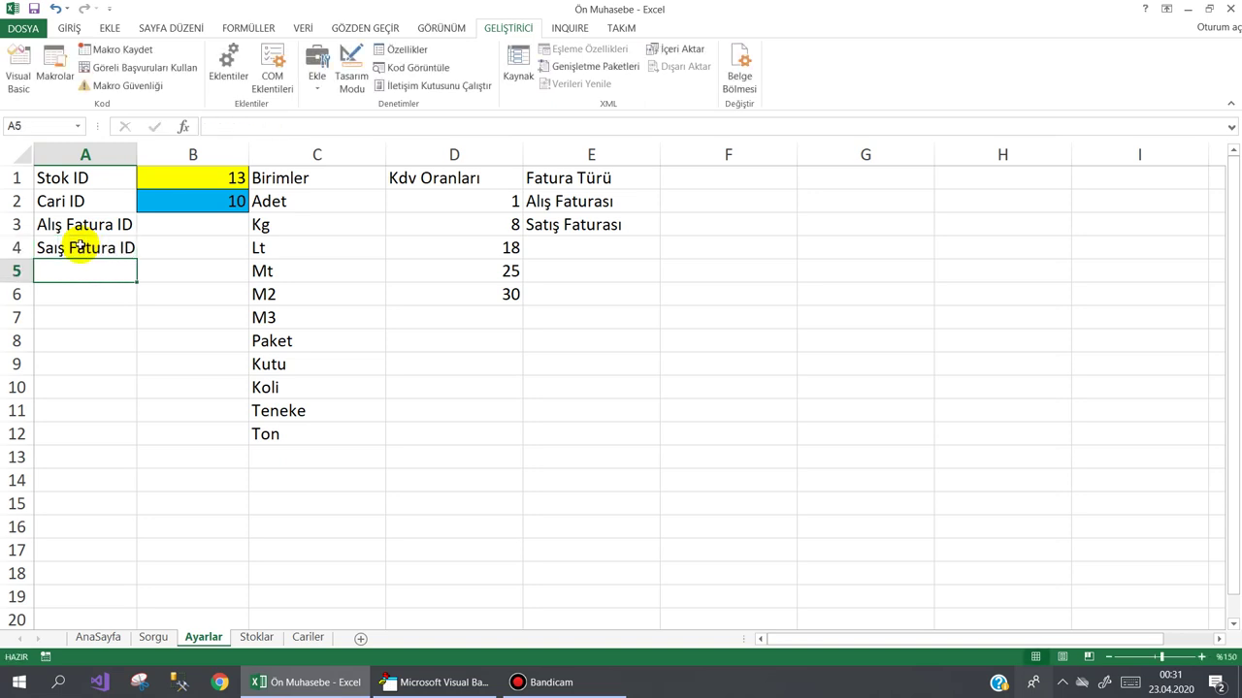
click(541, 682)
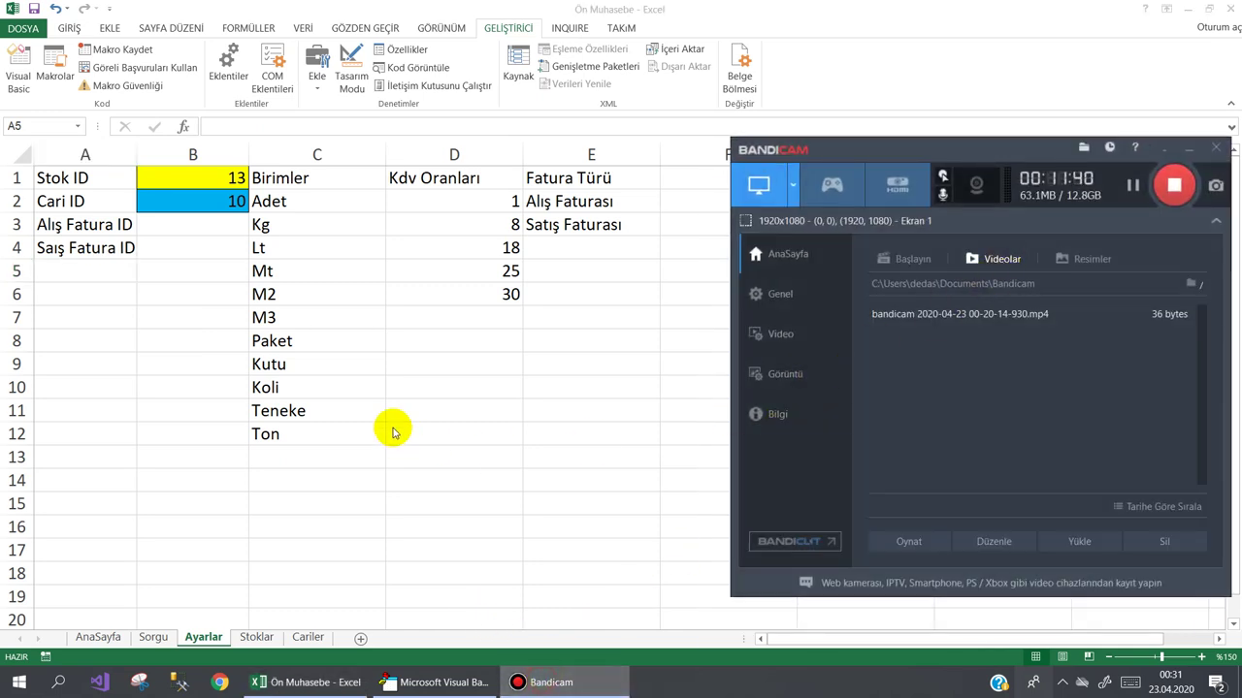
Step: Minimize the Bandicam recorder window and return to the Ayarlar sheet
click(155, 398)
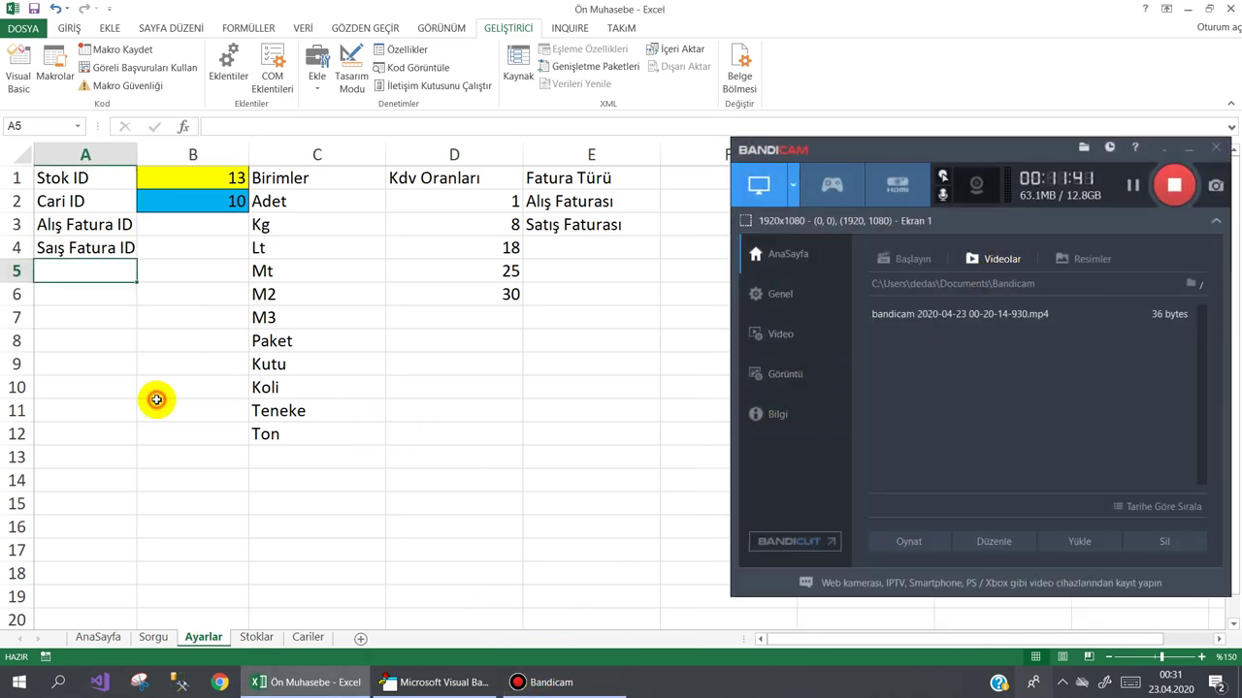
click(1192, 150)
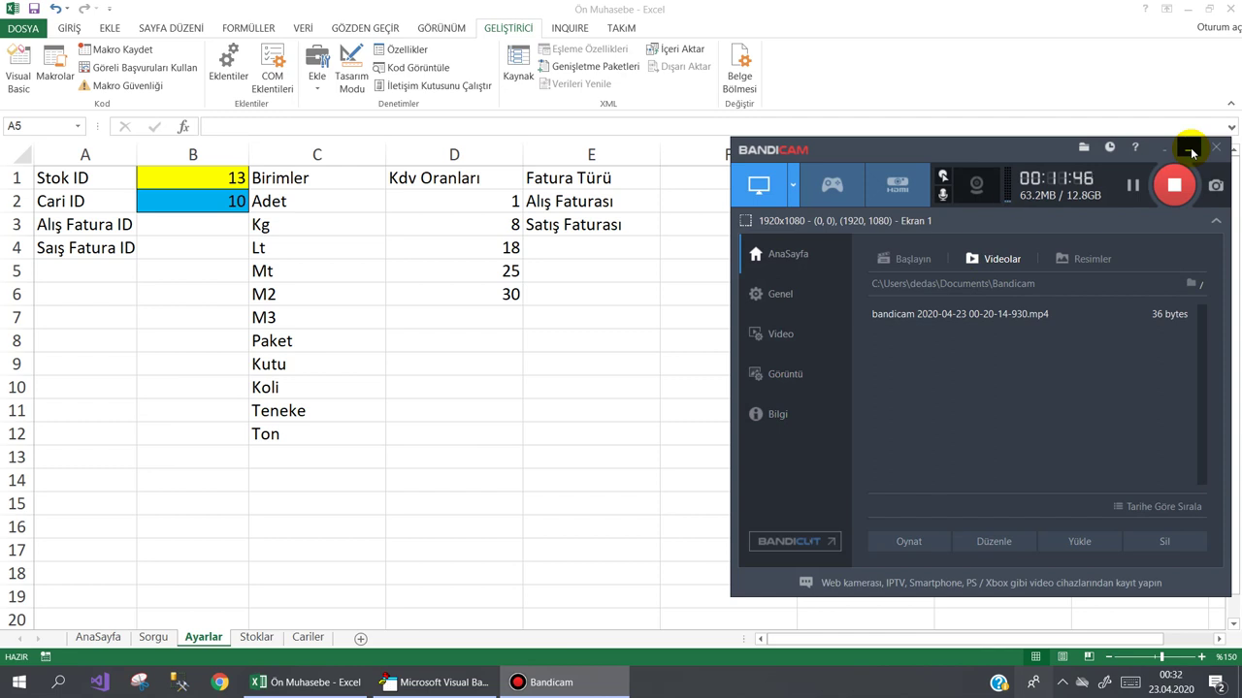
click(1192, 150)
click(127, 362)
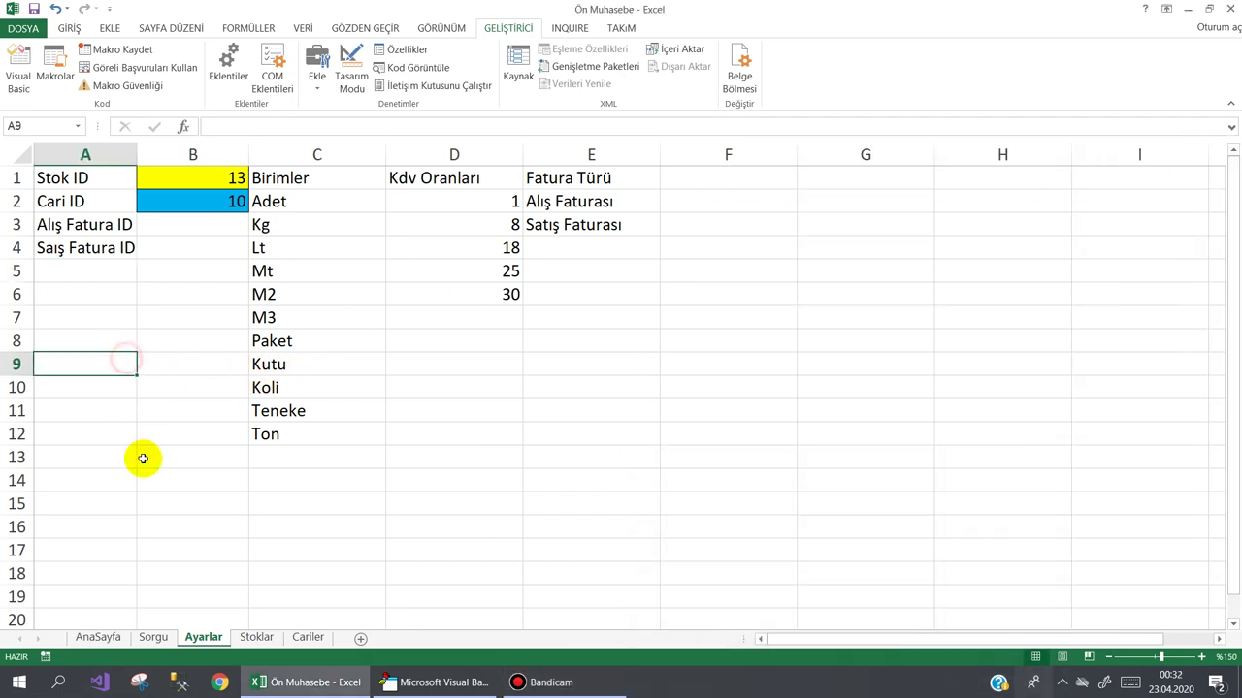
click(437, 682)
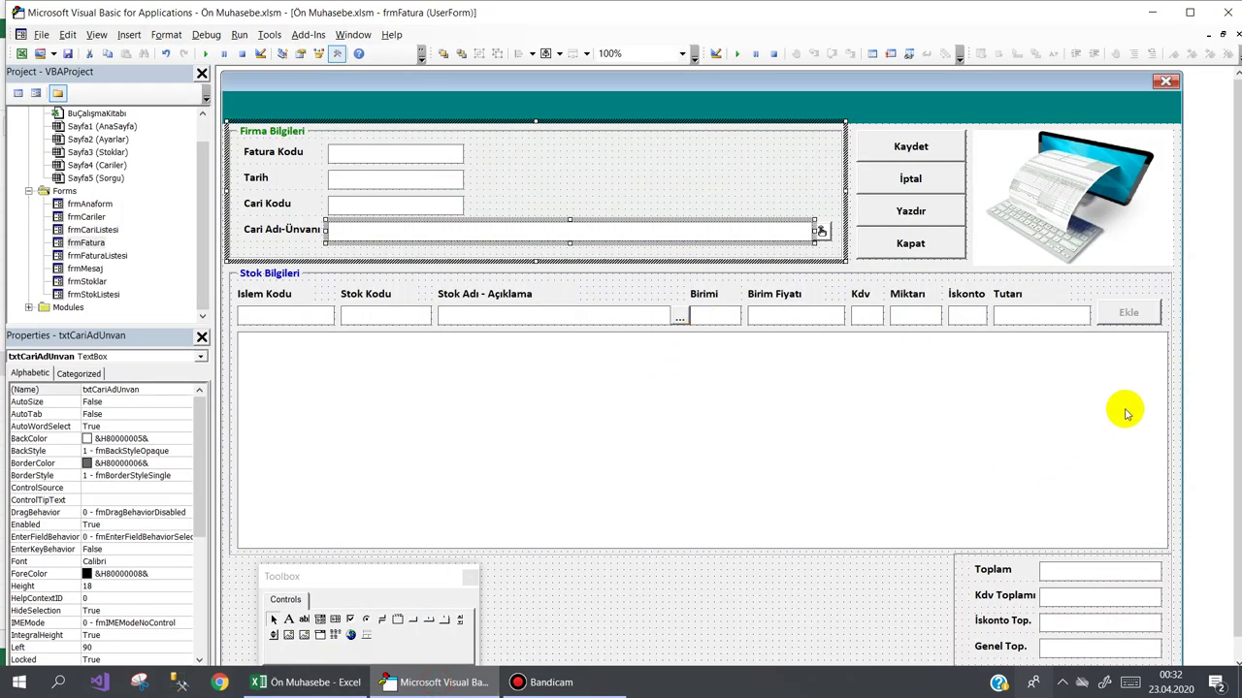
Step: Review the Ayarlar ID block, selecting B3 and B4 beside the Alış and Saış Fatura ID labels
click(436, 682)
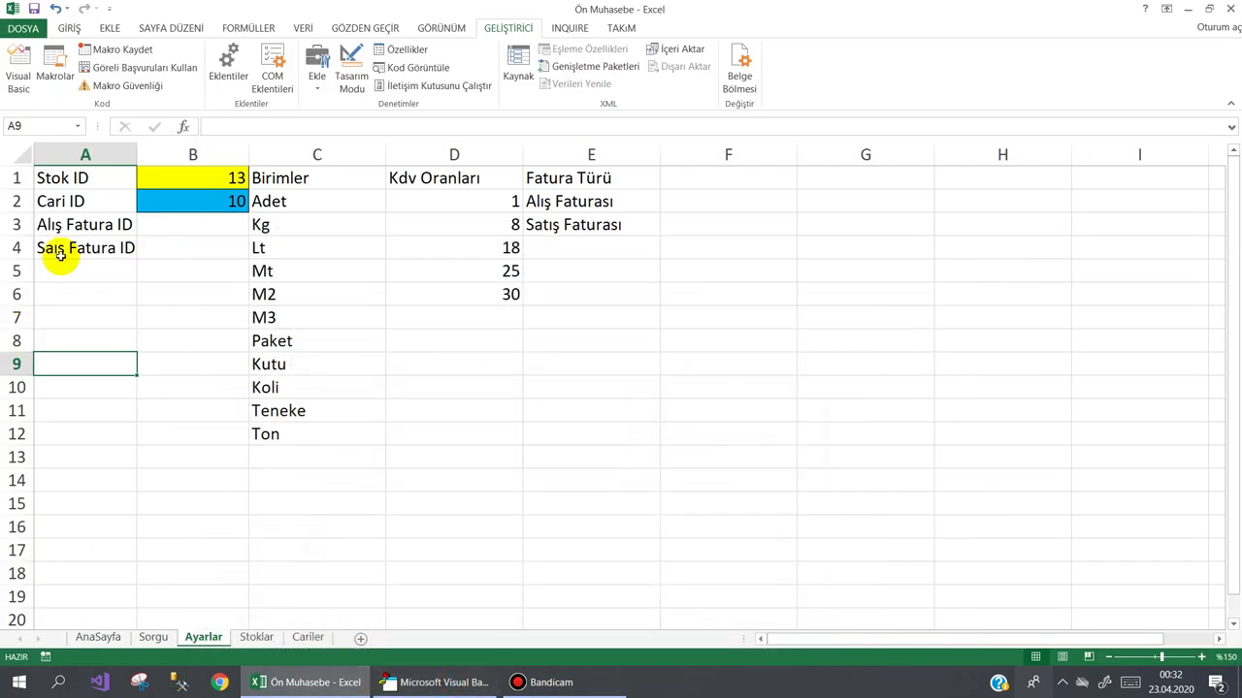
click(163, 230)
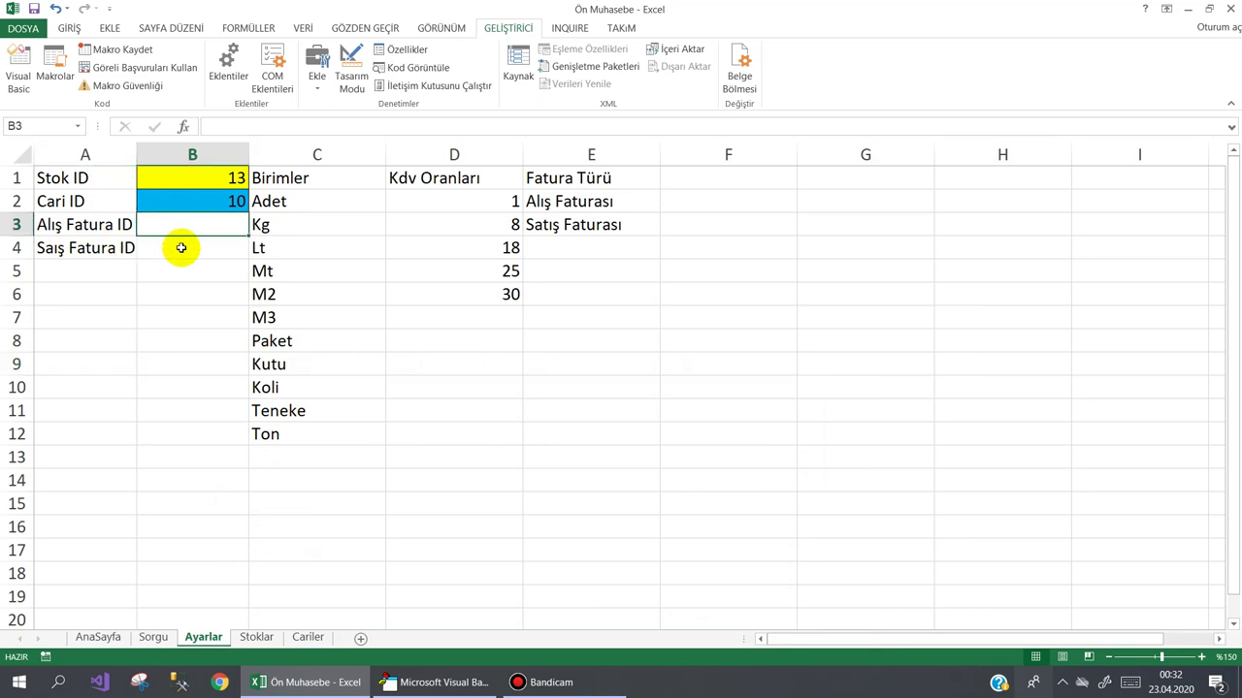
click(181, 249)
click(188, 223)
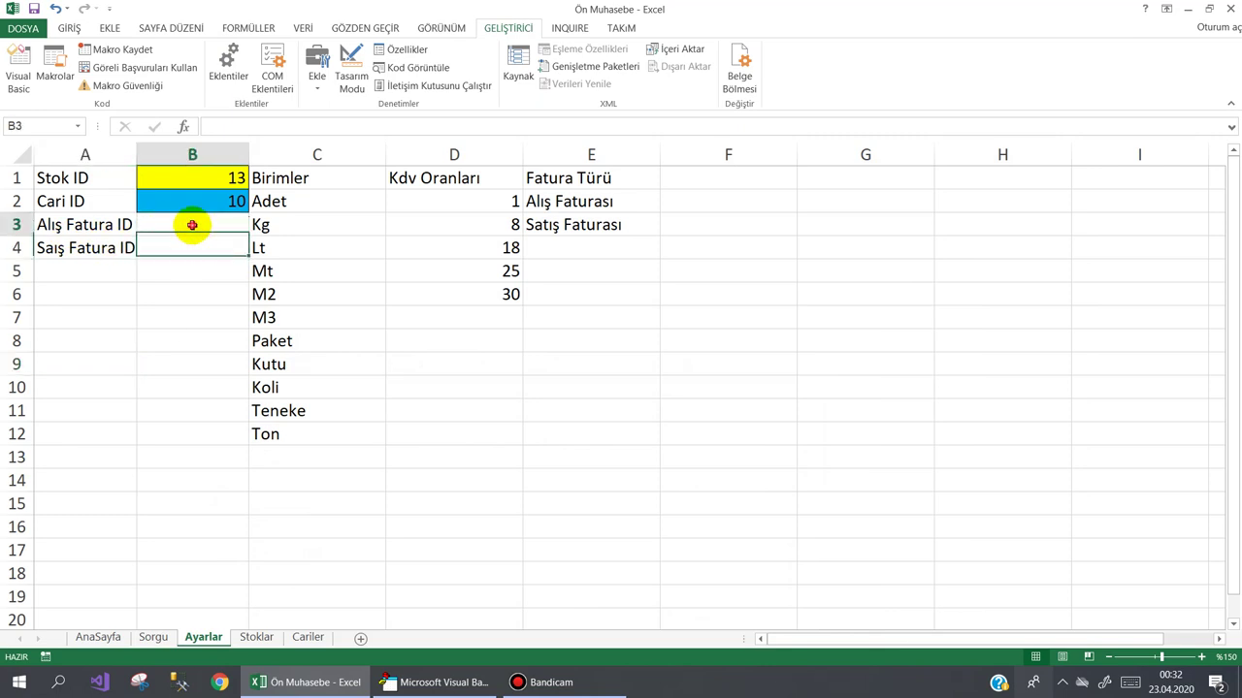
click(188, 246)
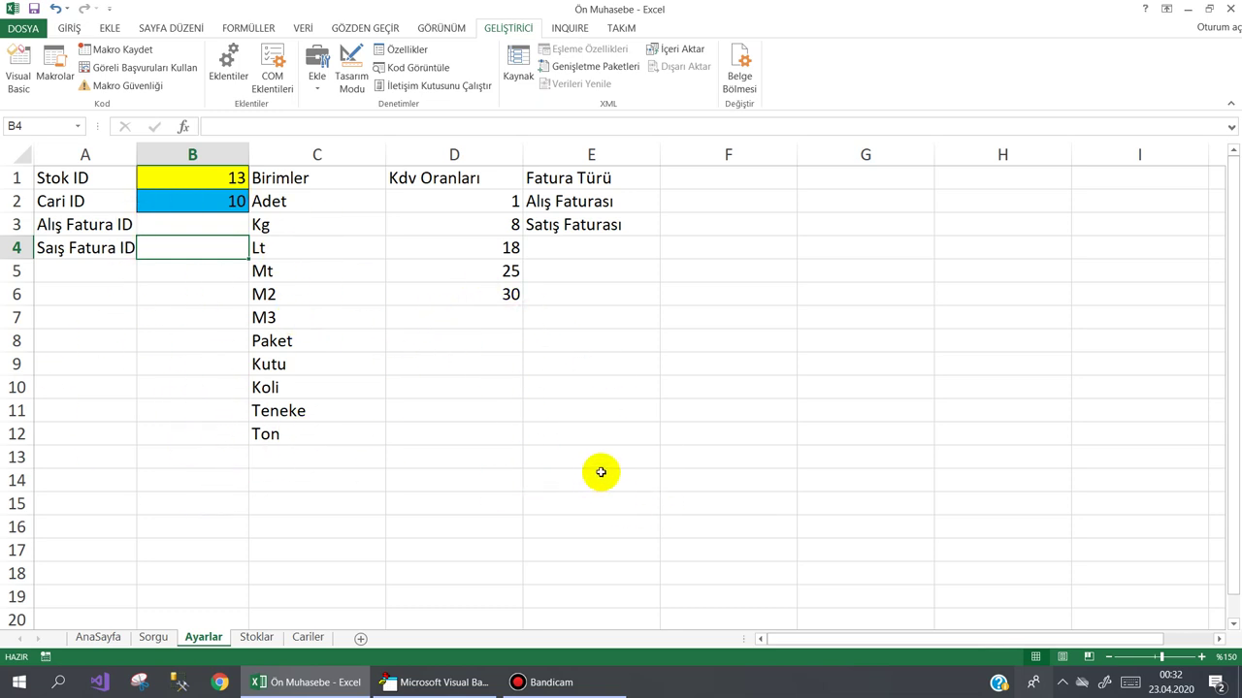
drag(626, 437, 70, 177)
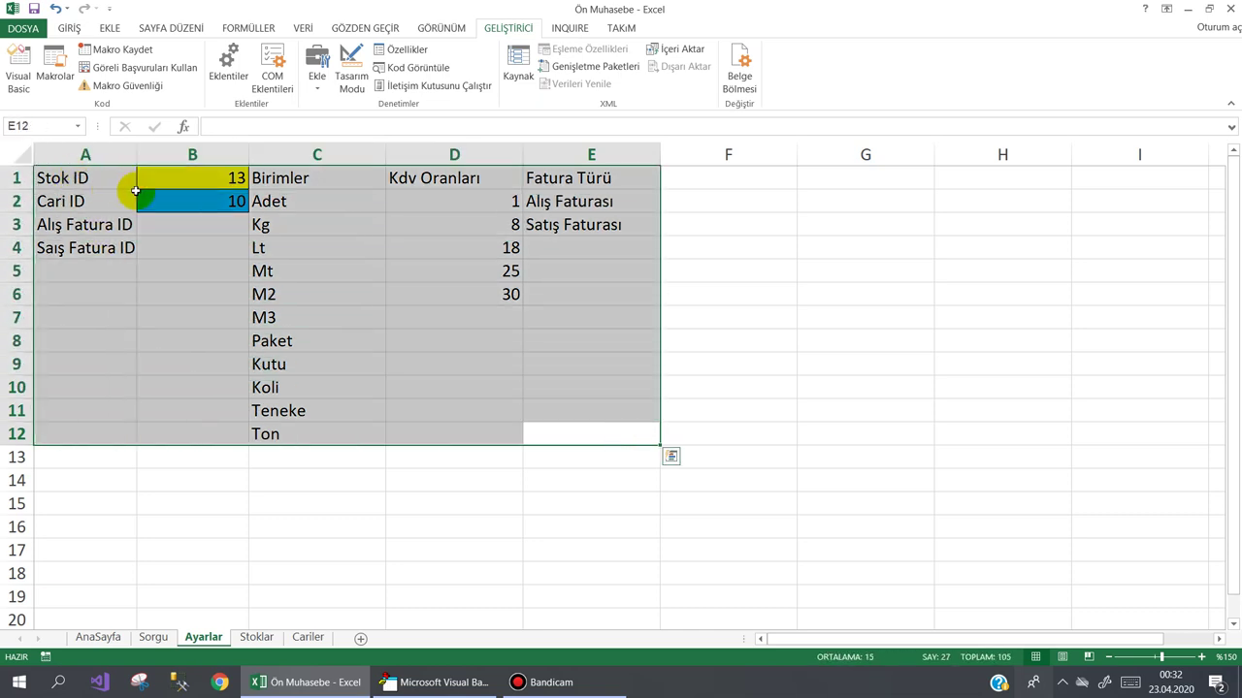
drag(208, 184, 208, 201)
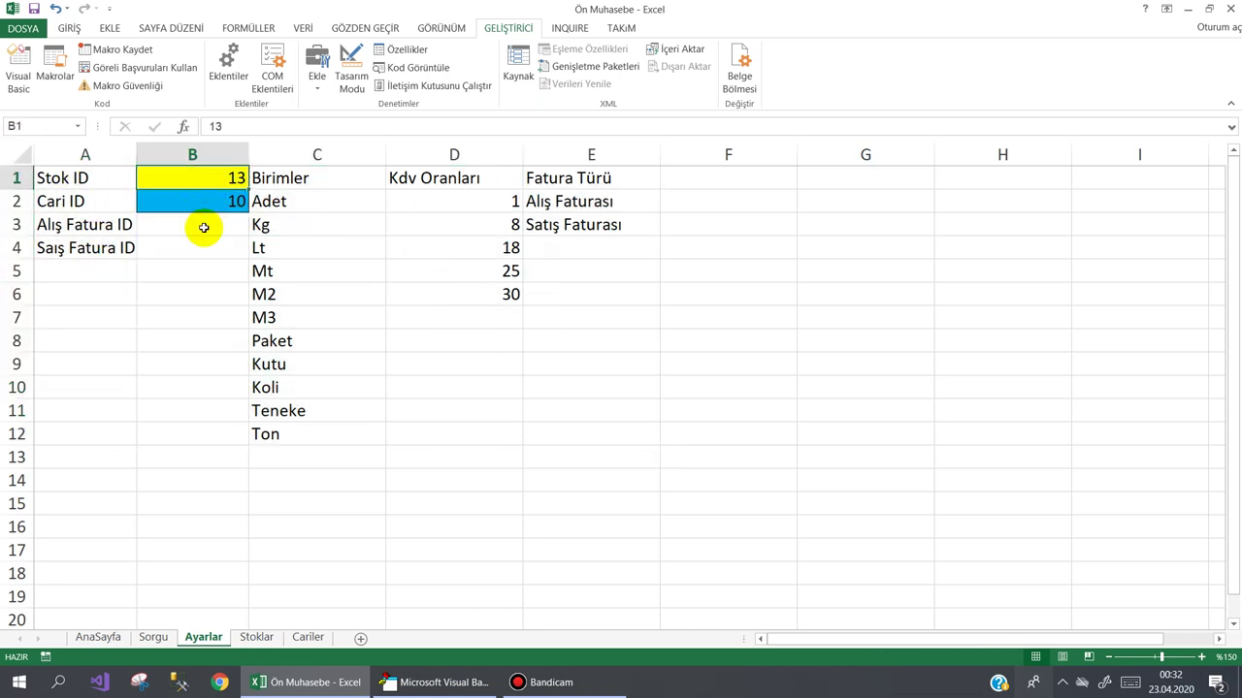
click(202, 226)
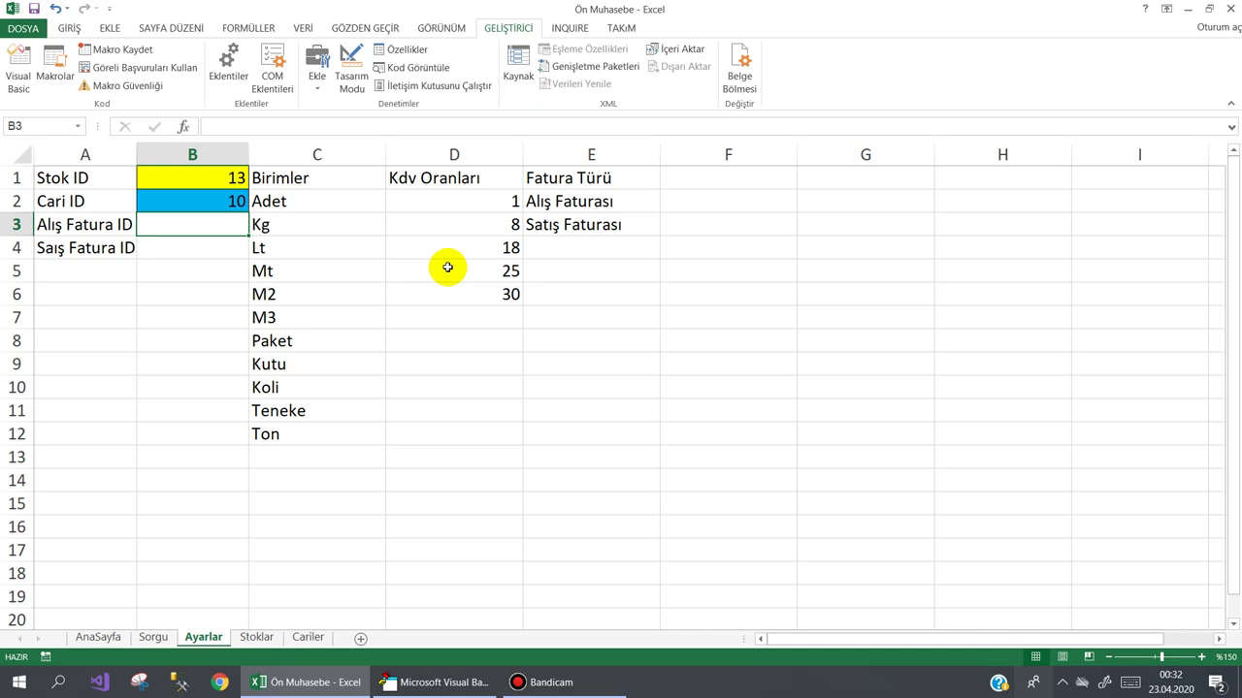
Step: Draw a CheckBox beside Fatura Kodu in the Firma Bilgileri frame and clear its caption
click(438, 682)
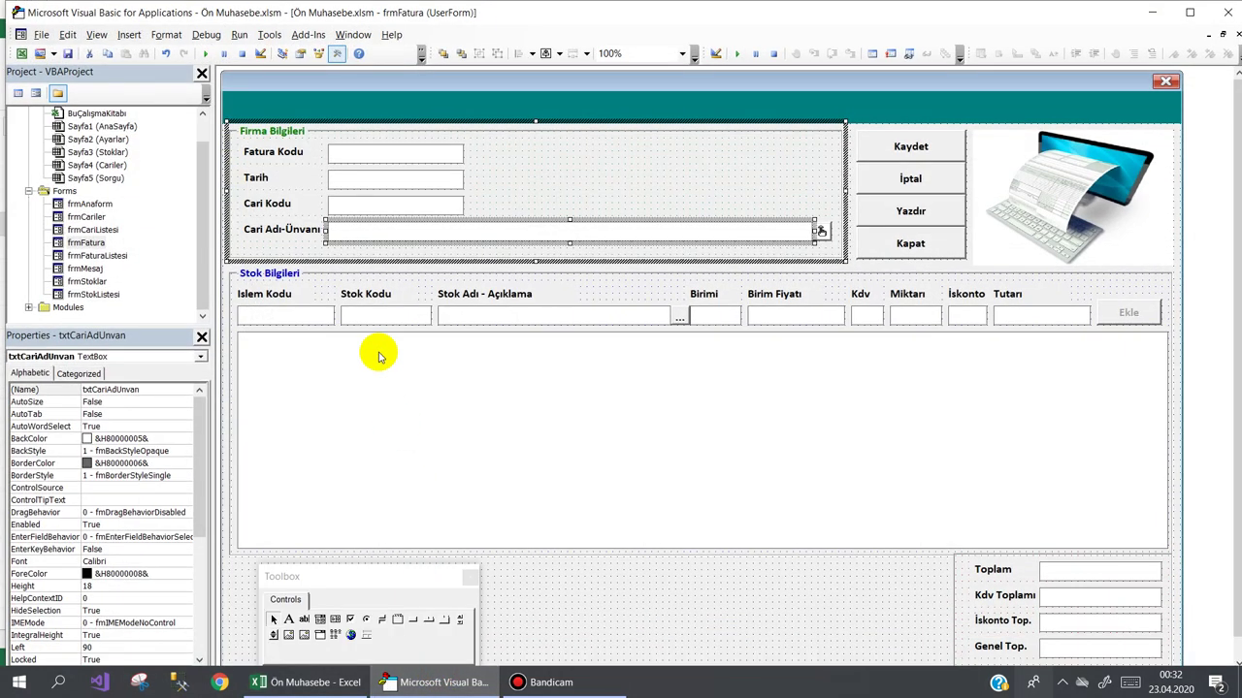
click(478, 156)
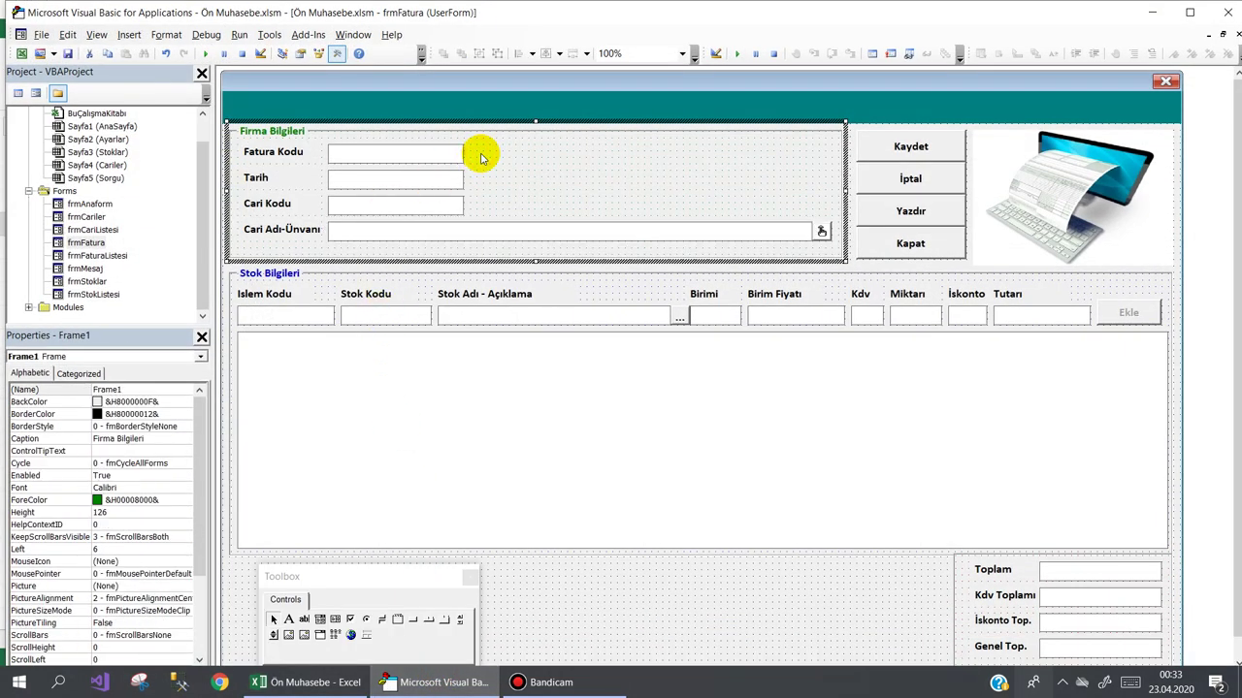
click(351, 619)
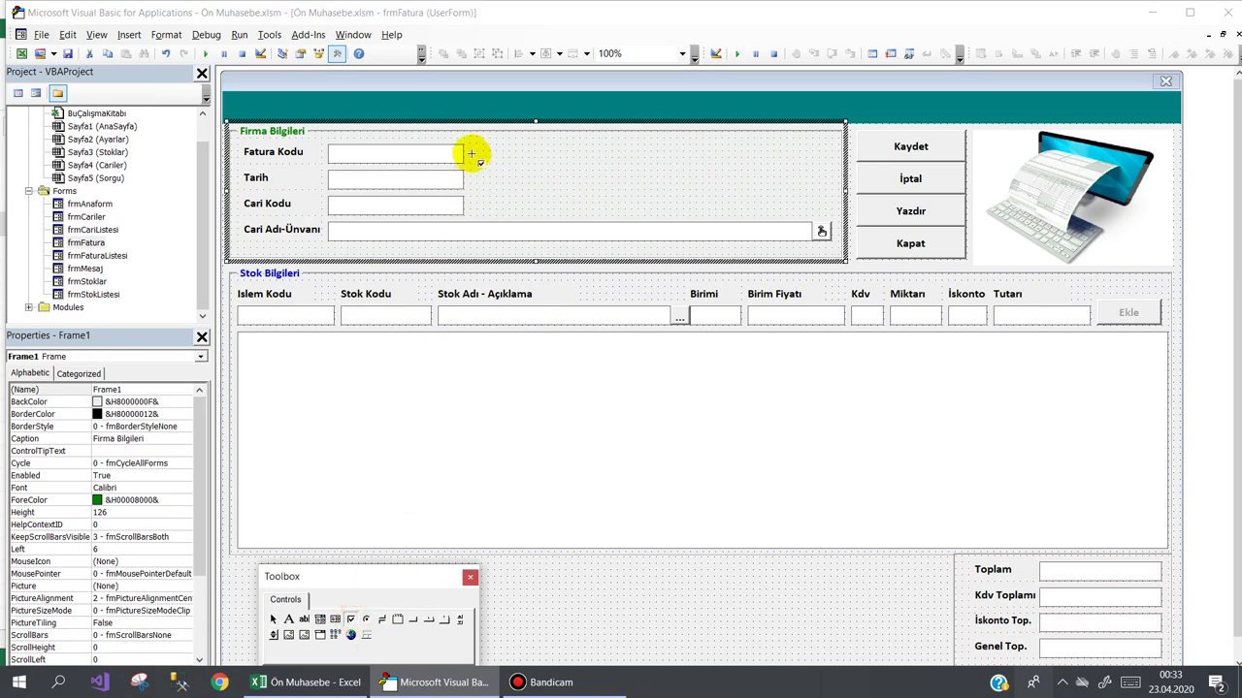
click(471, 152)
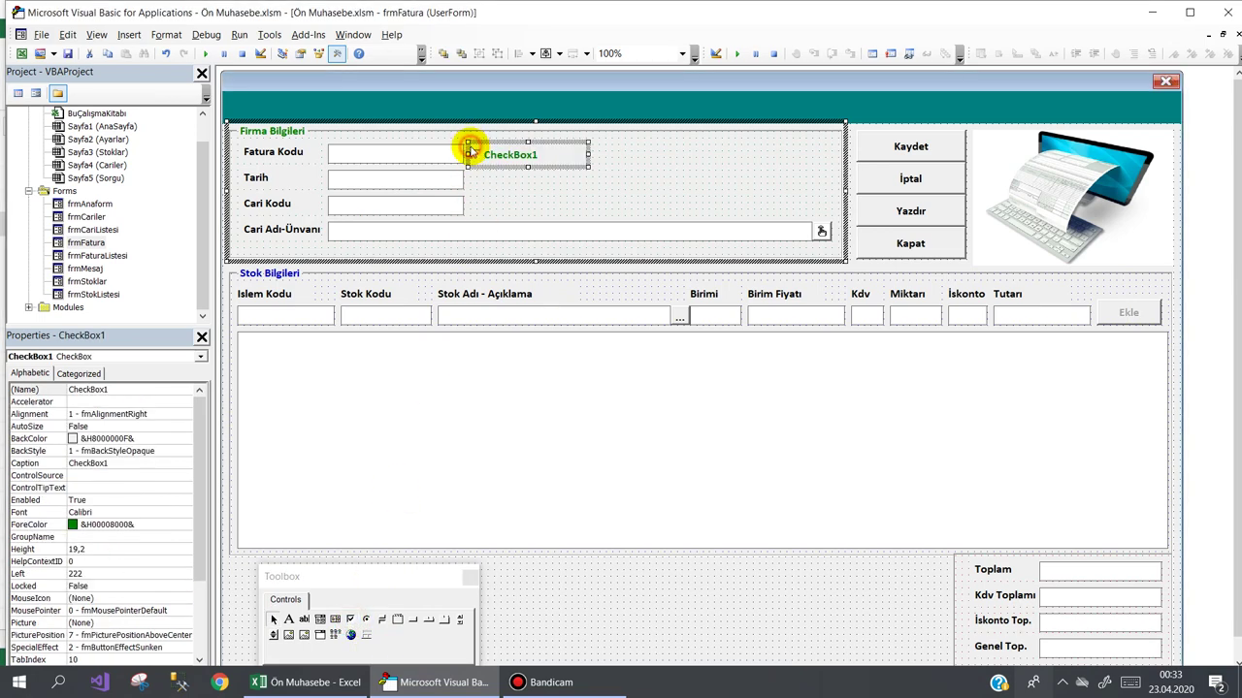
click(550, 161)
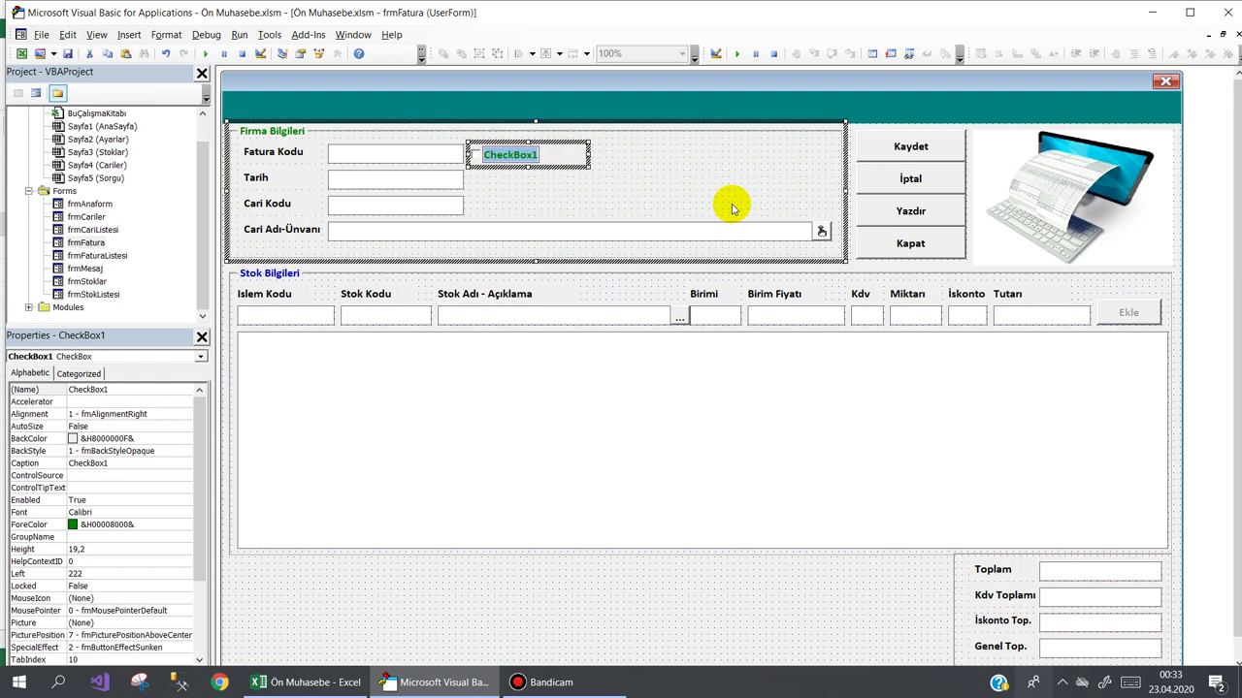
key(BackSpace)
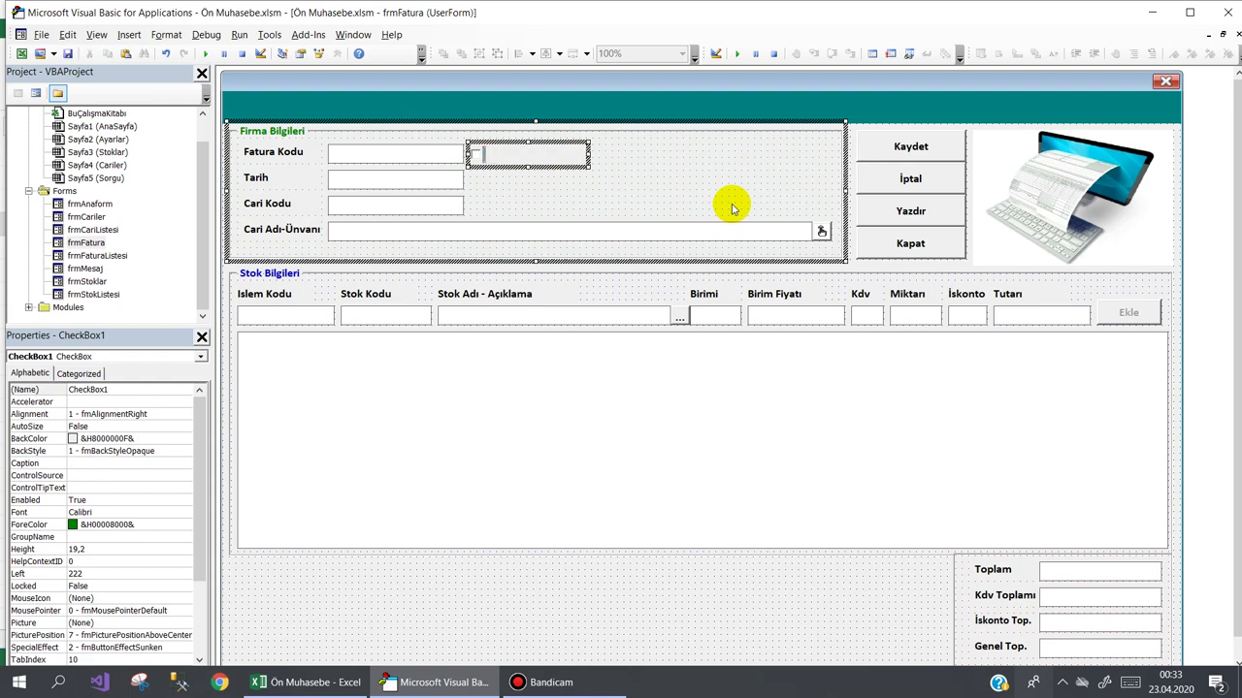
click(602, 175)
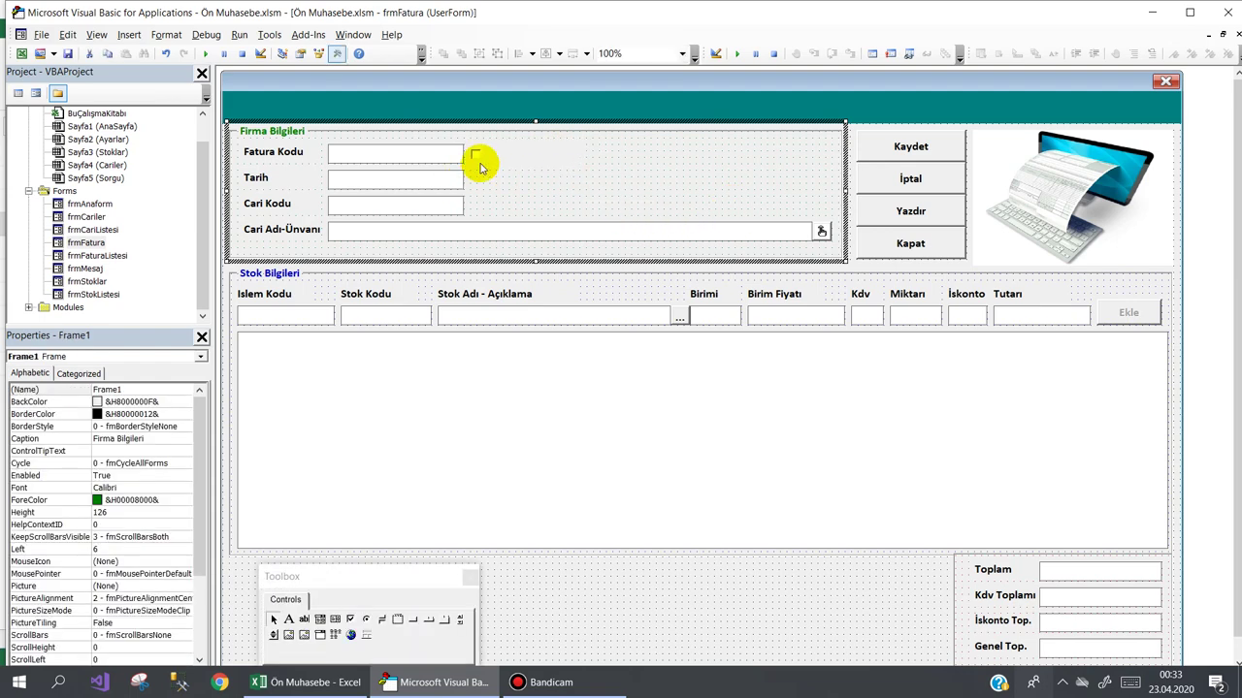
click(494, 82)
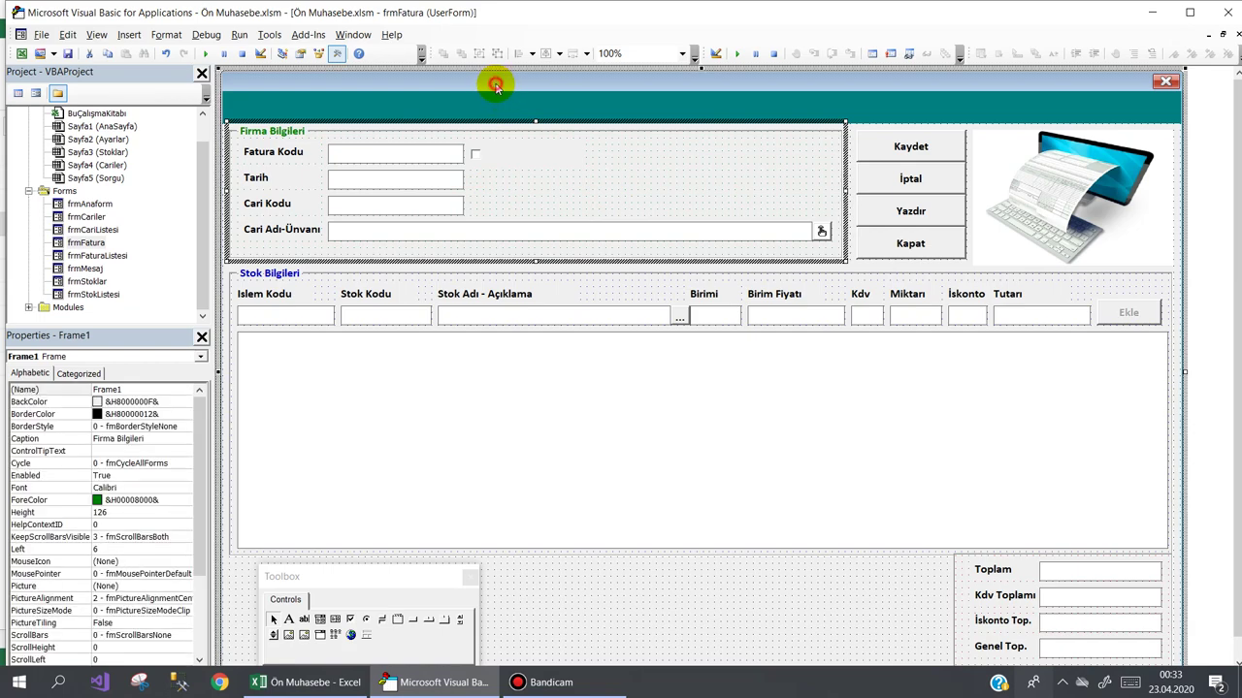
Step: Run frmFatura, tick and untick the new checkbox beside Fatura Kodu, and close it
click(211, 56)
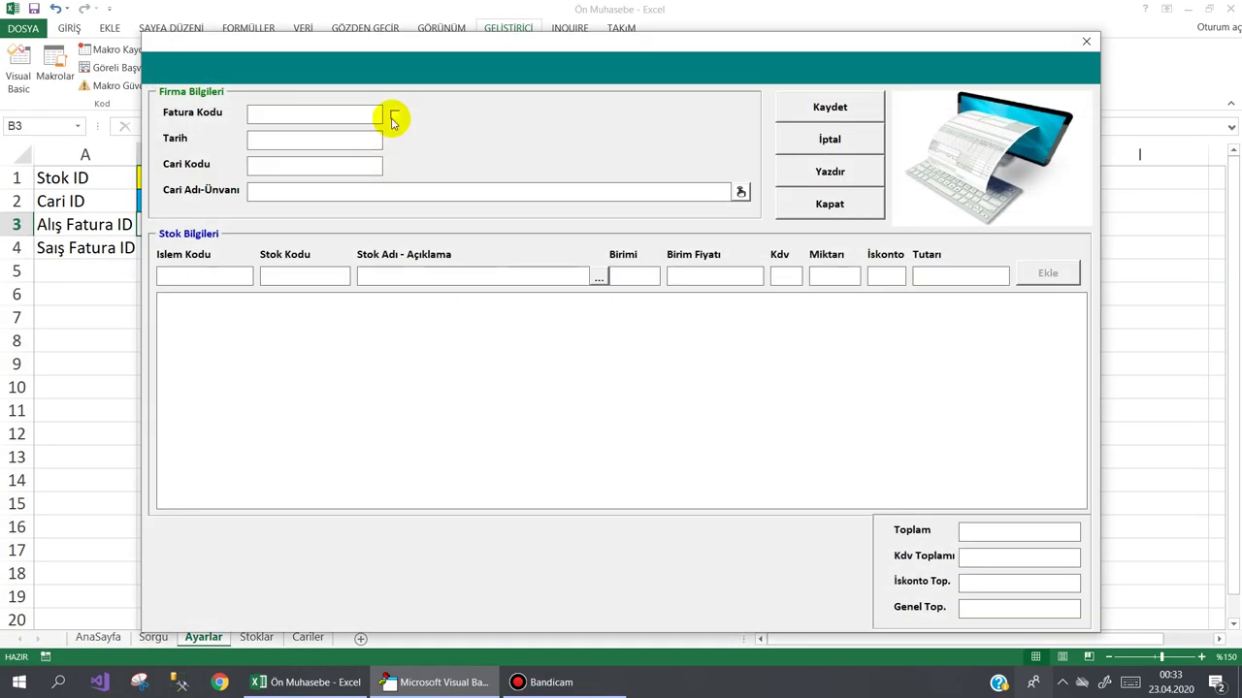
click(393, 118)
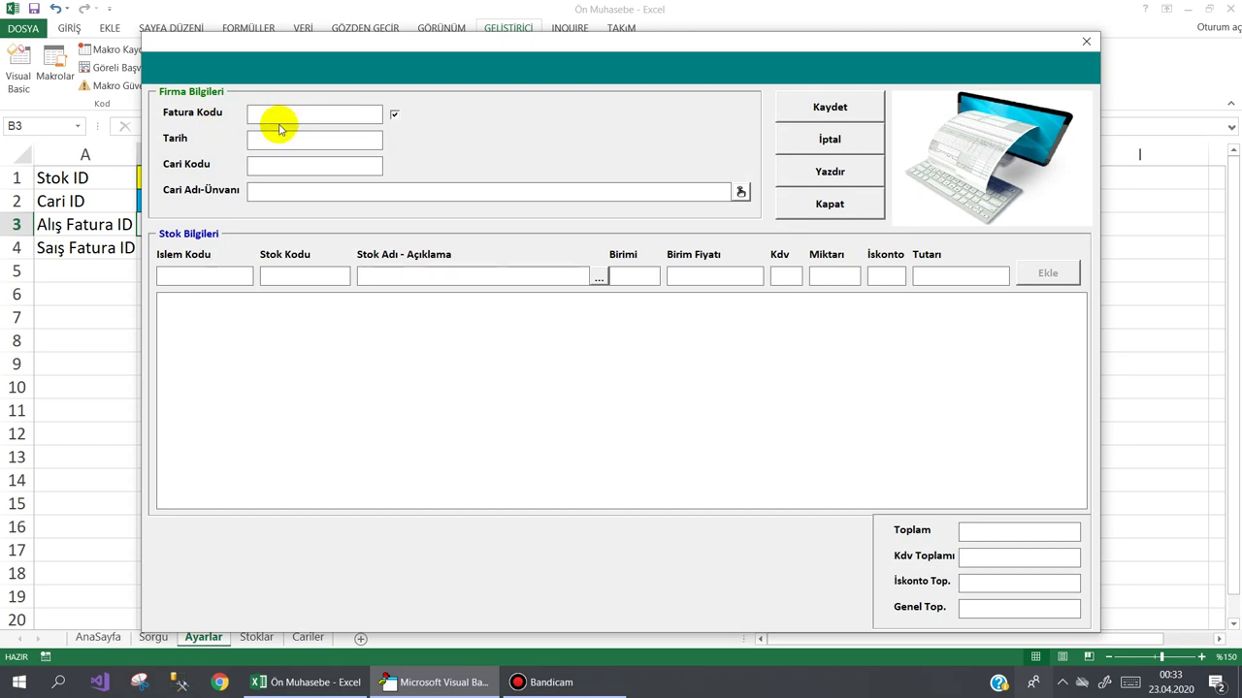
click(393, 116)
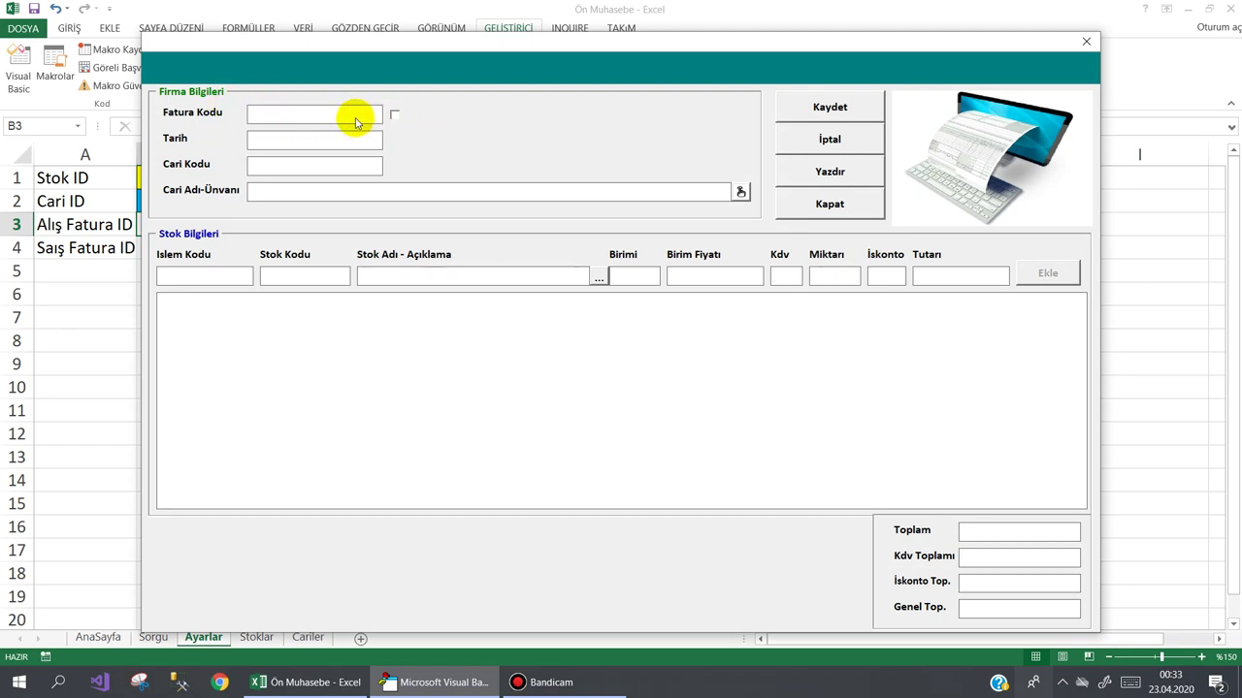
click(277, 122)
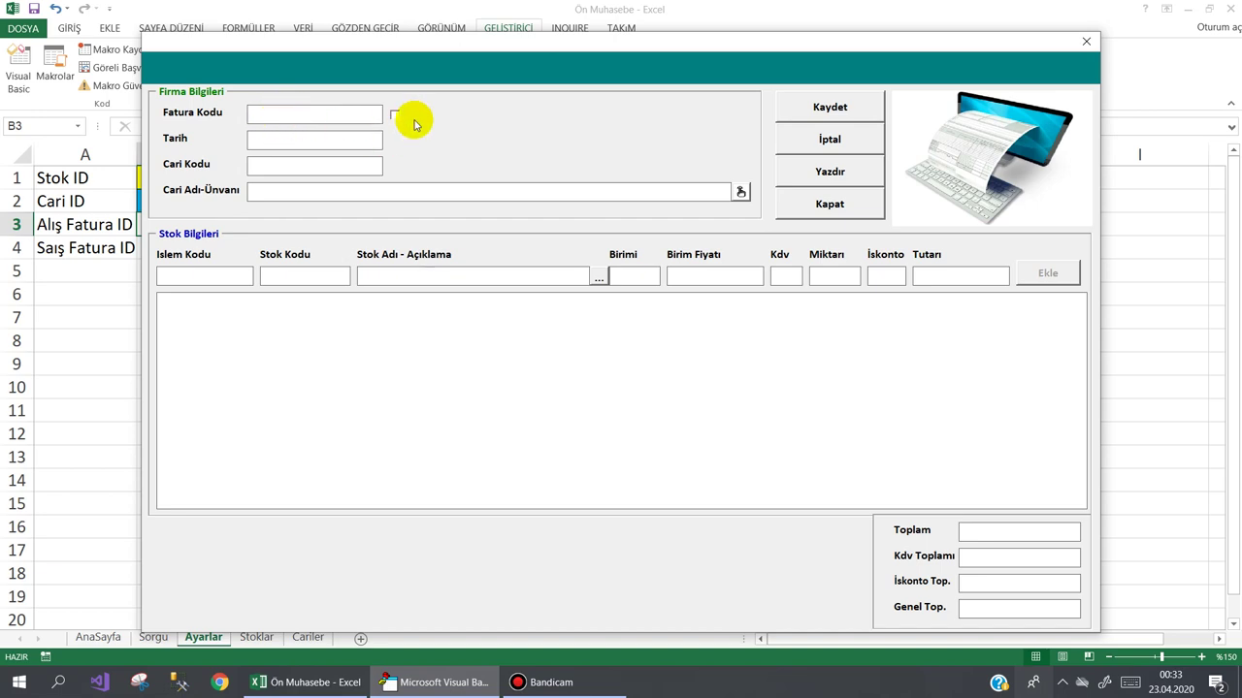
click(828, 213)
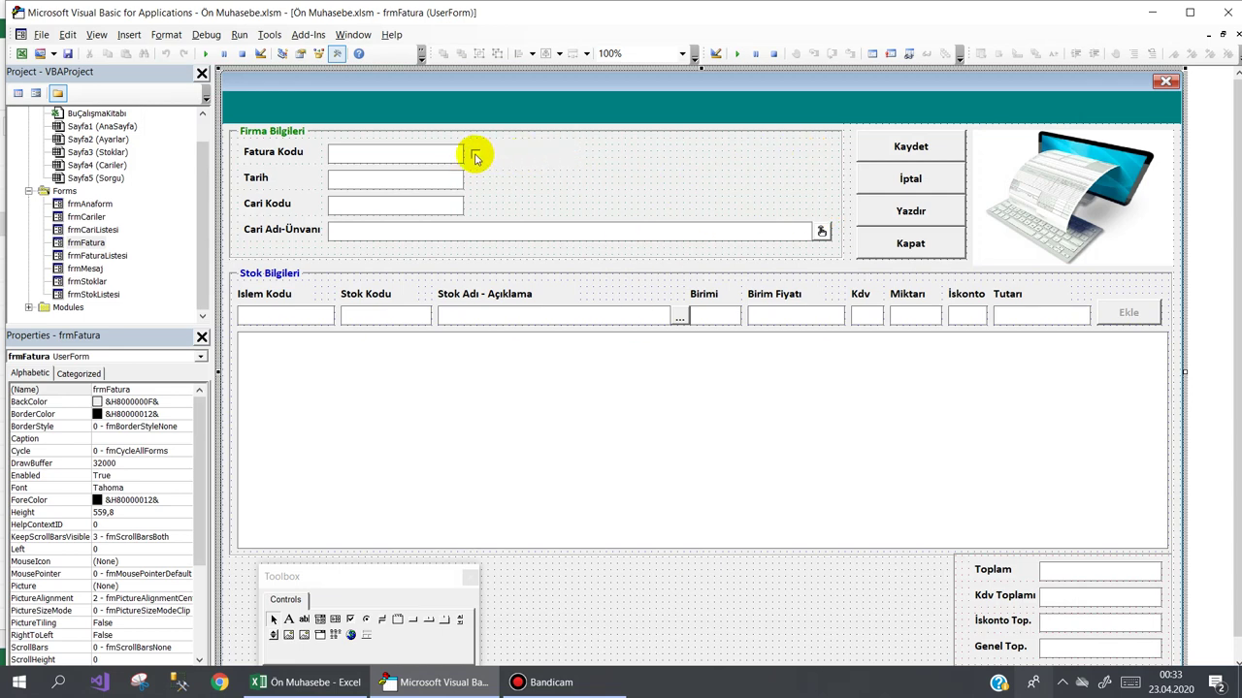
Step: Run the form again, type and delete 'fghj' in Tarih, try the other fields, then close
click(206, 53)
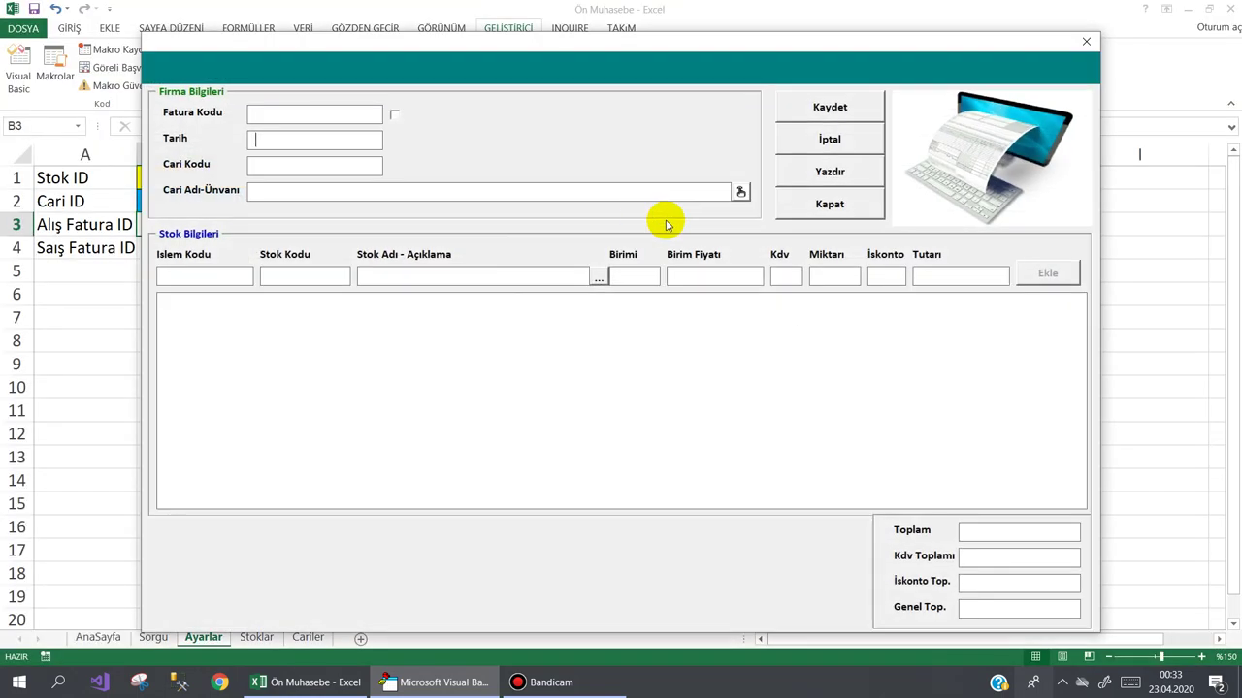
click(301, 136)
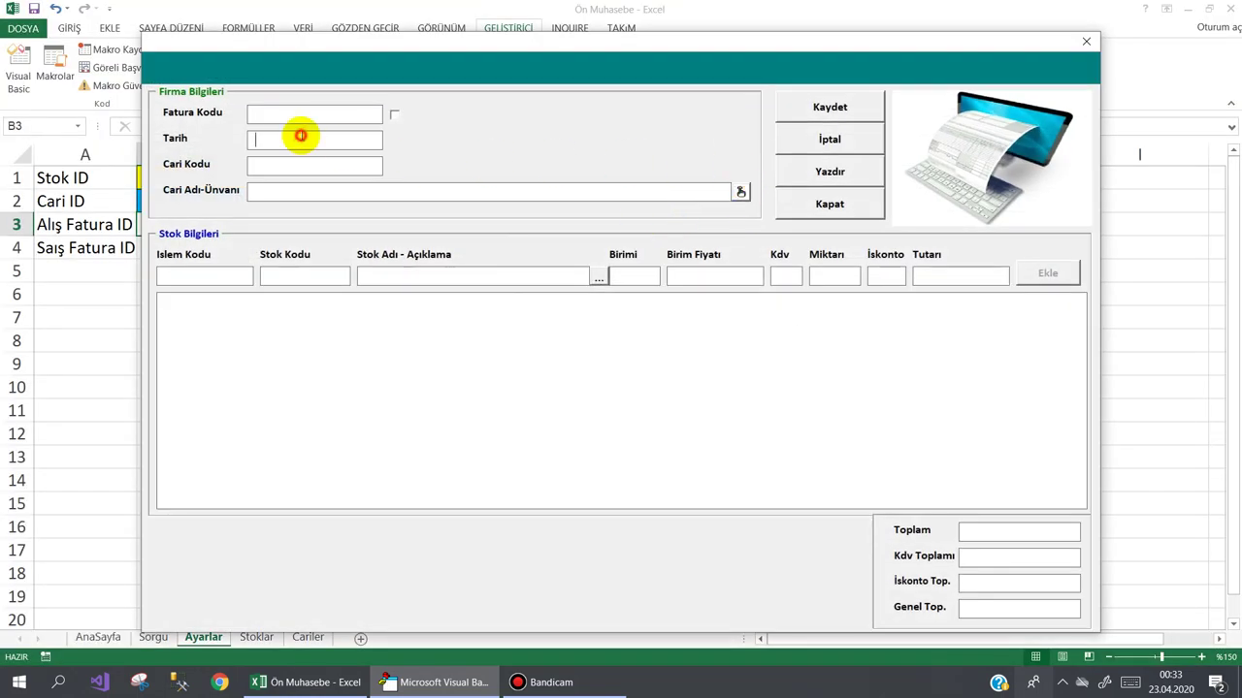
click(294, 163)
click(278, 138)
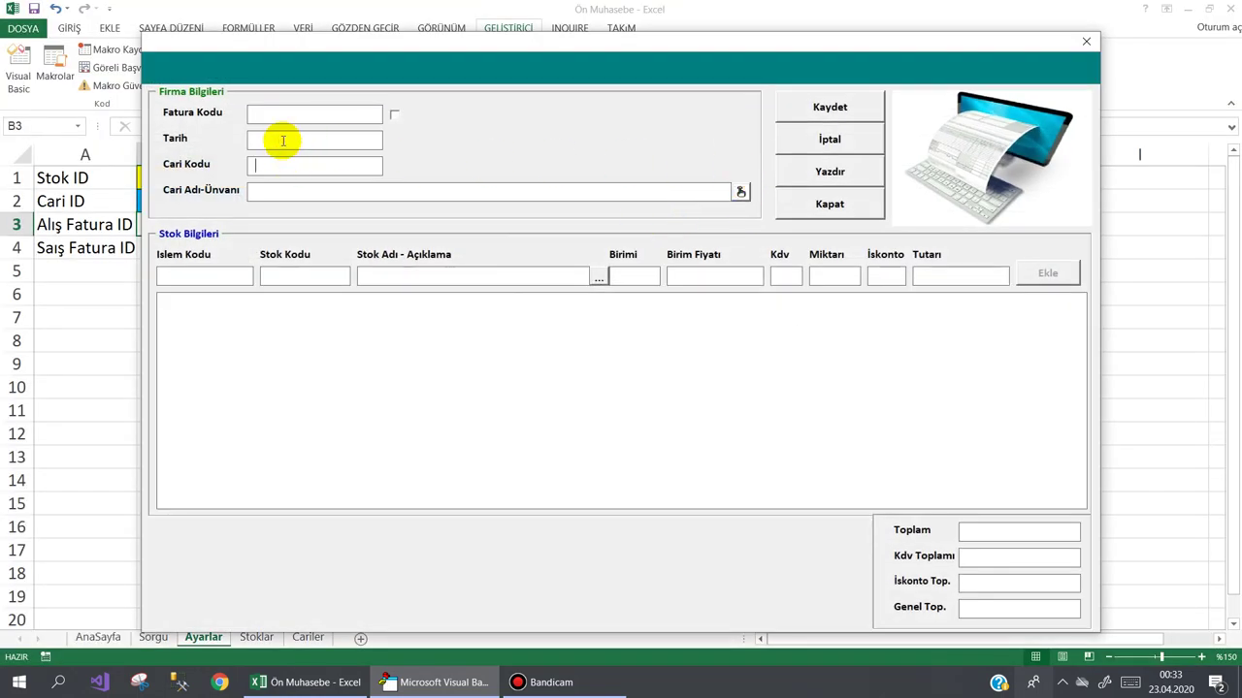
text(fghj)
drag(297, 145, 208, 139)
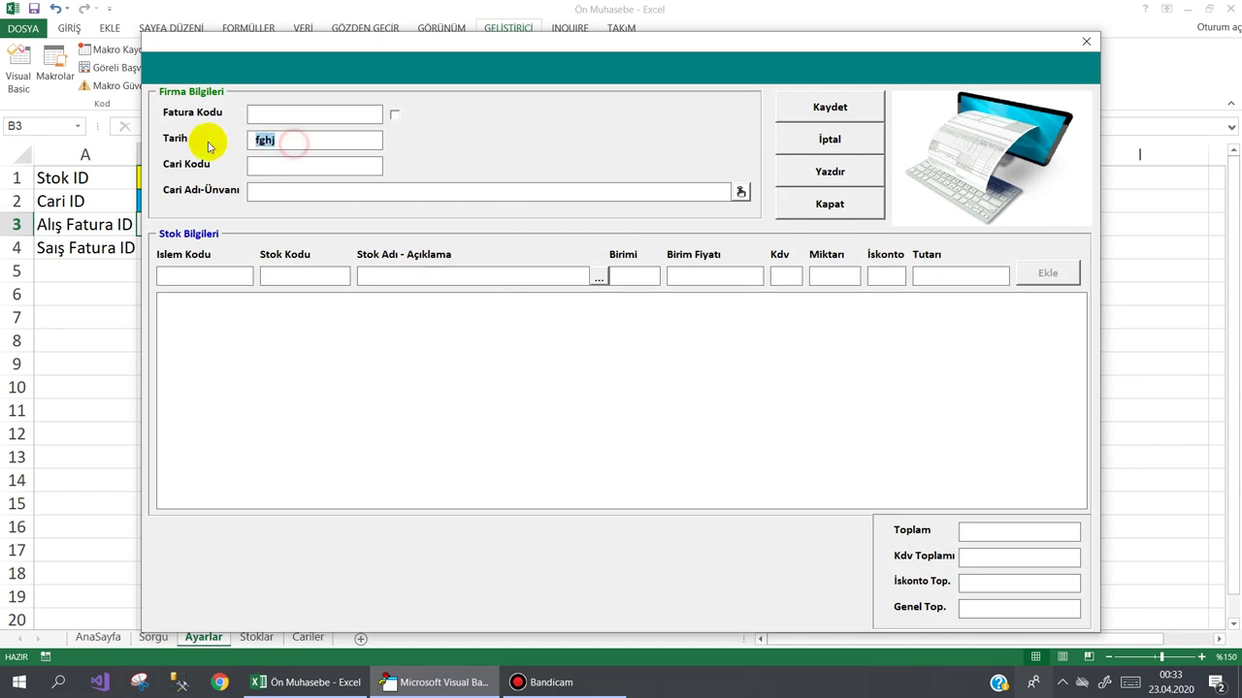
key(BackSpace)
click(276, 114)
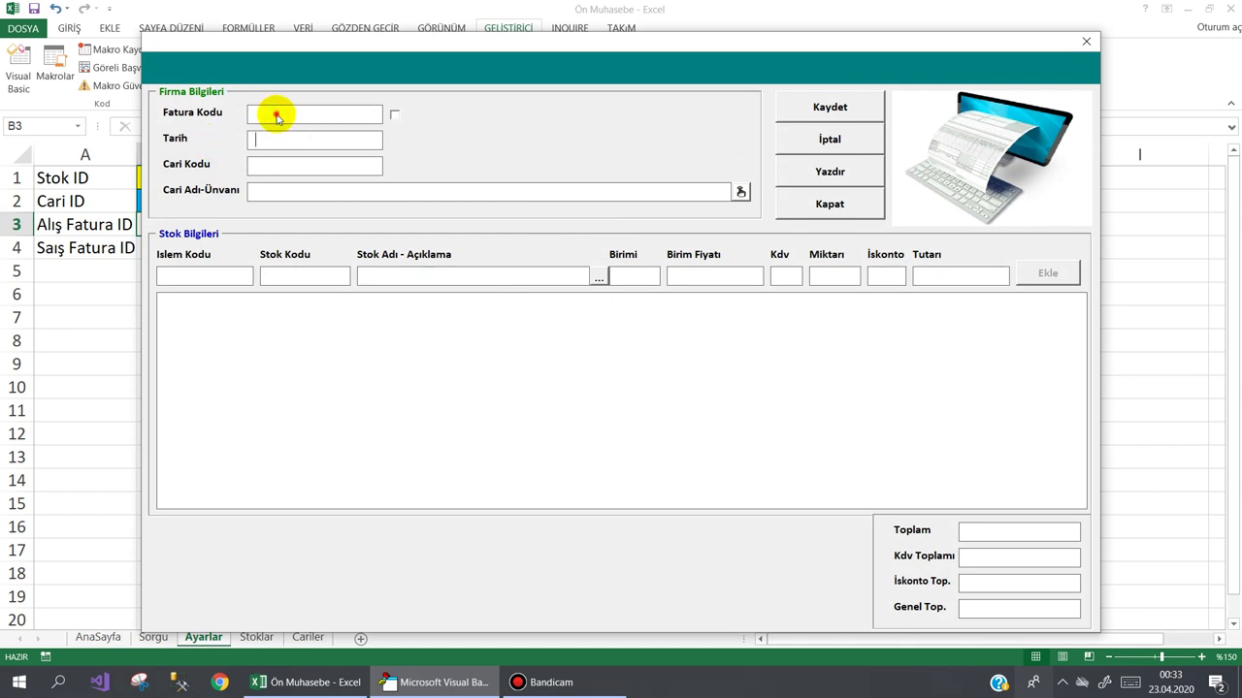
click(299, 168)
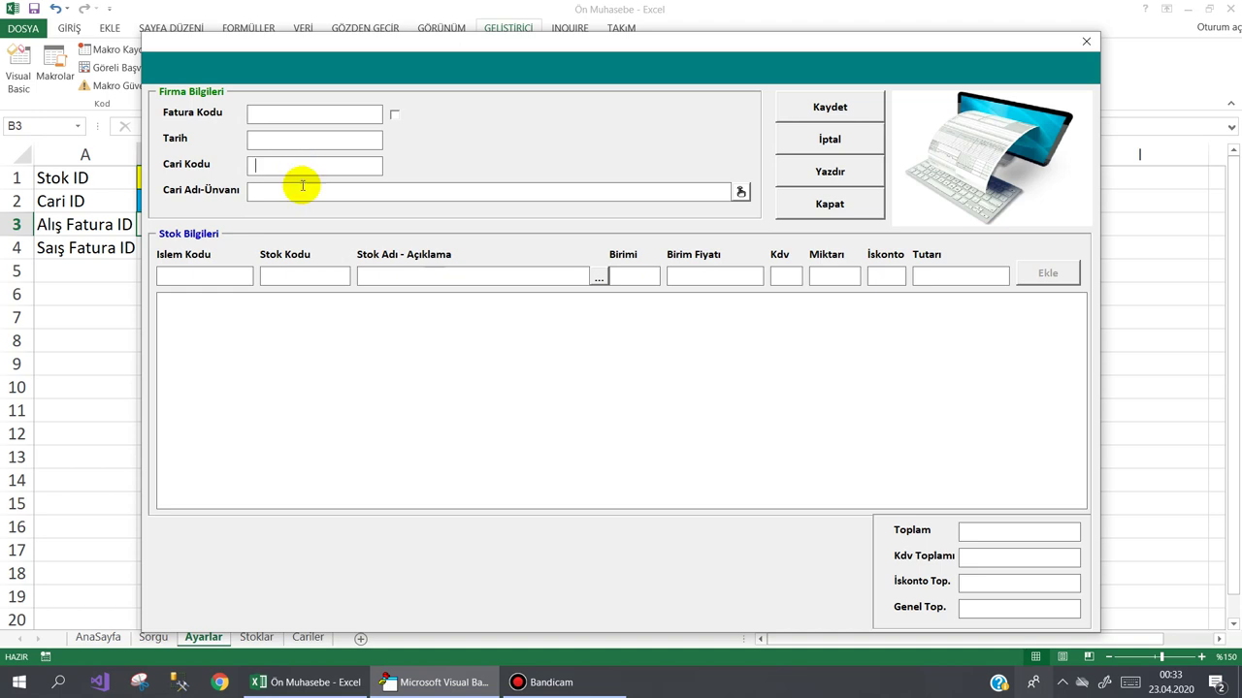
click(303, 191)
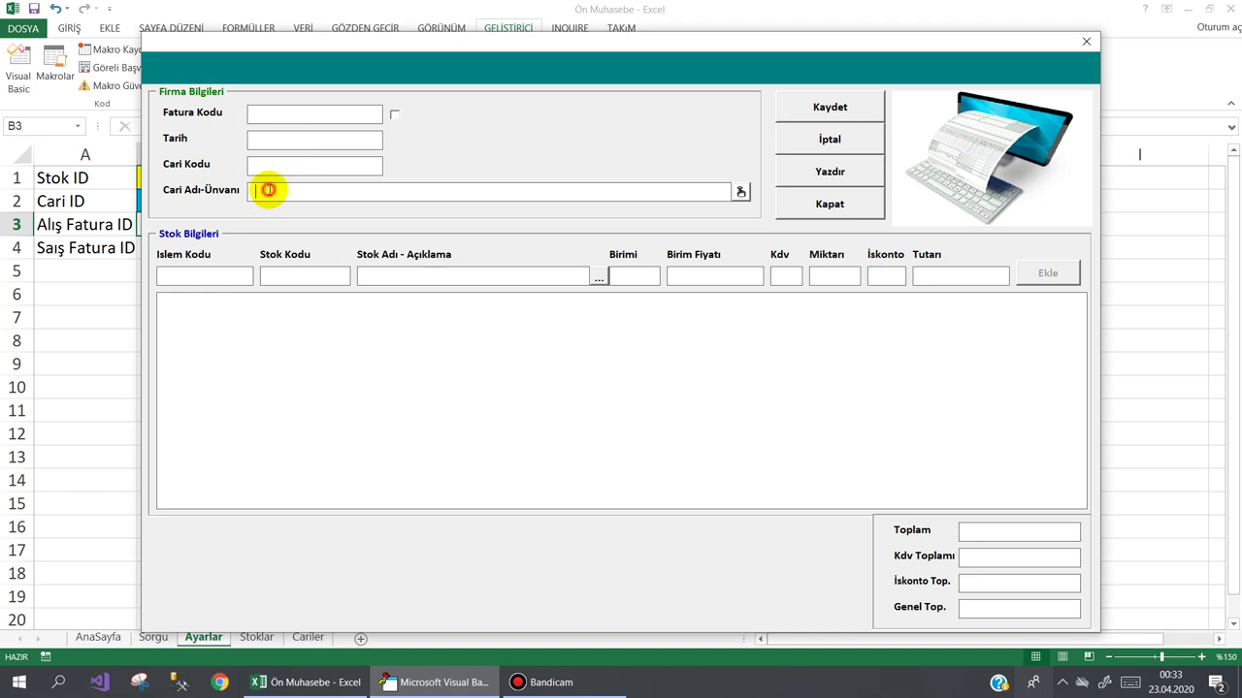
click(840, 210)
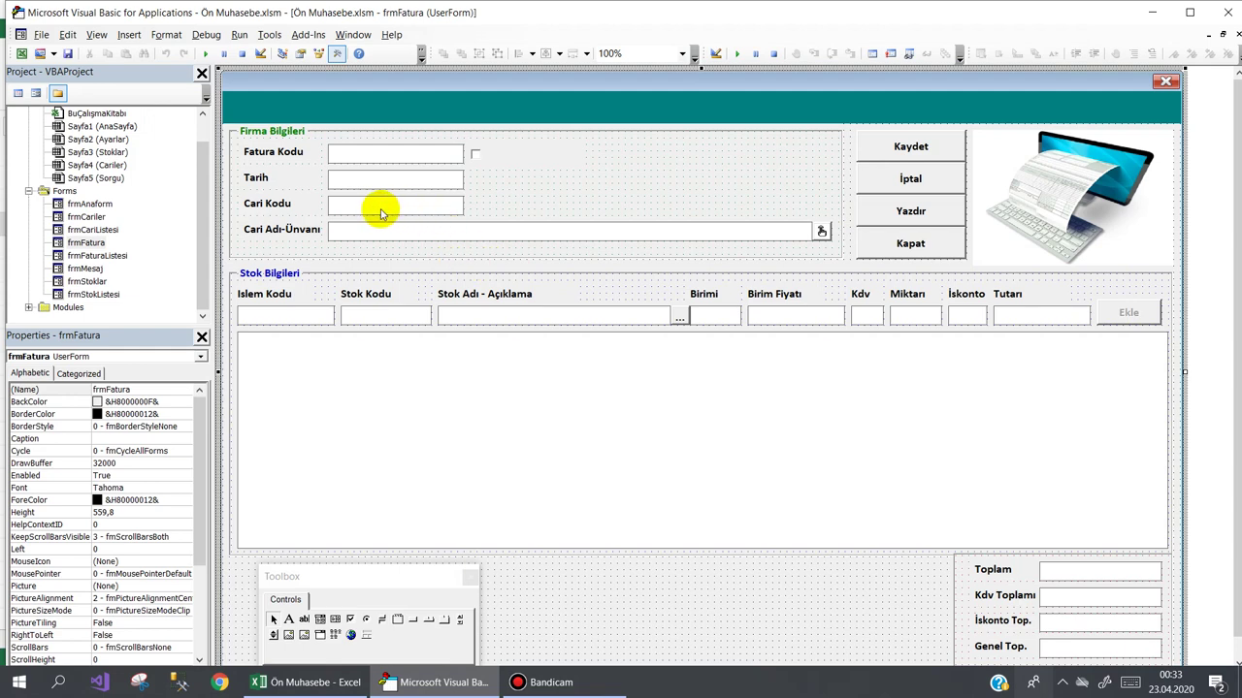
click(346, 204)
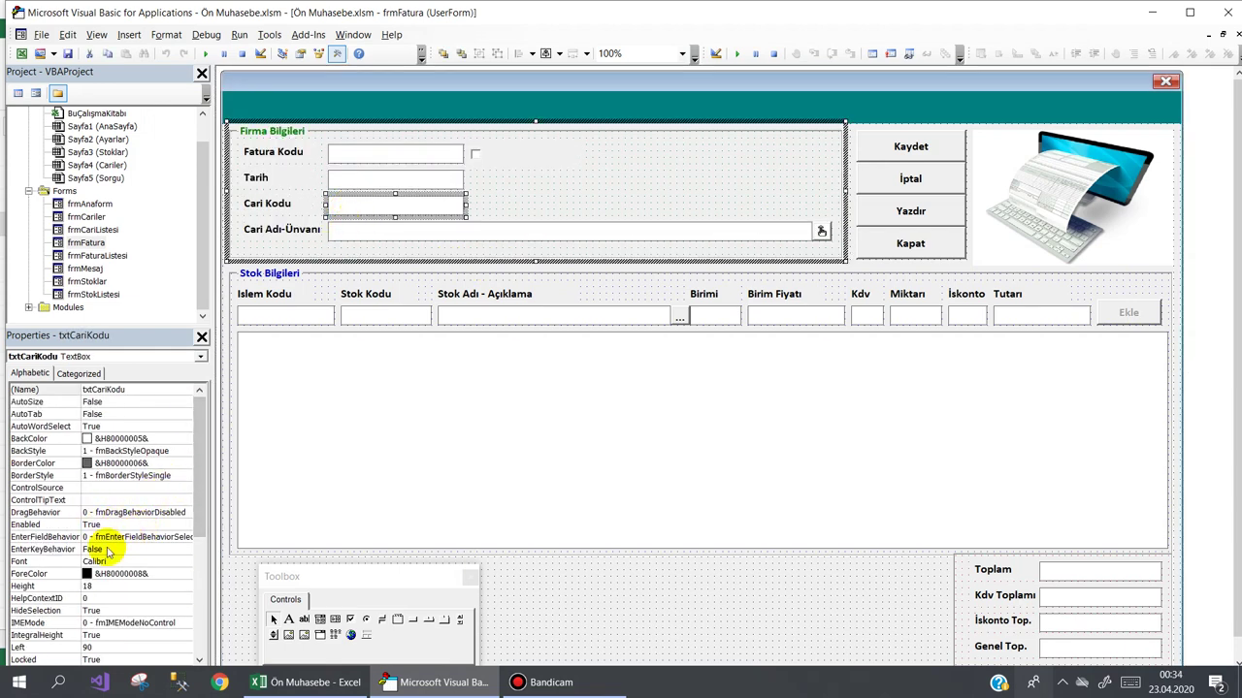
click(97, 659)
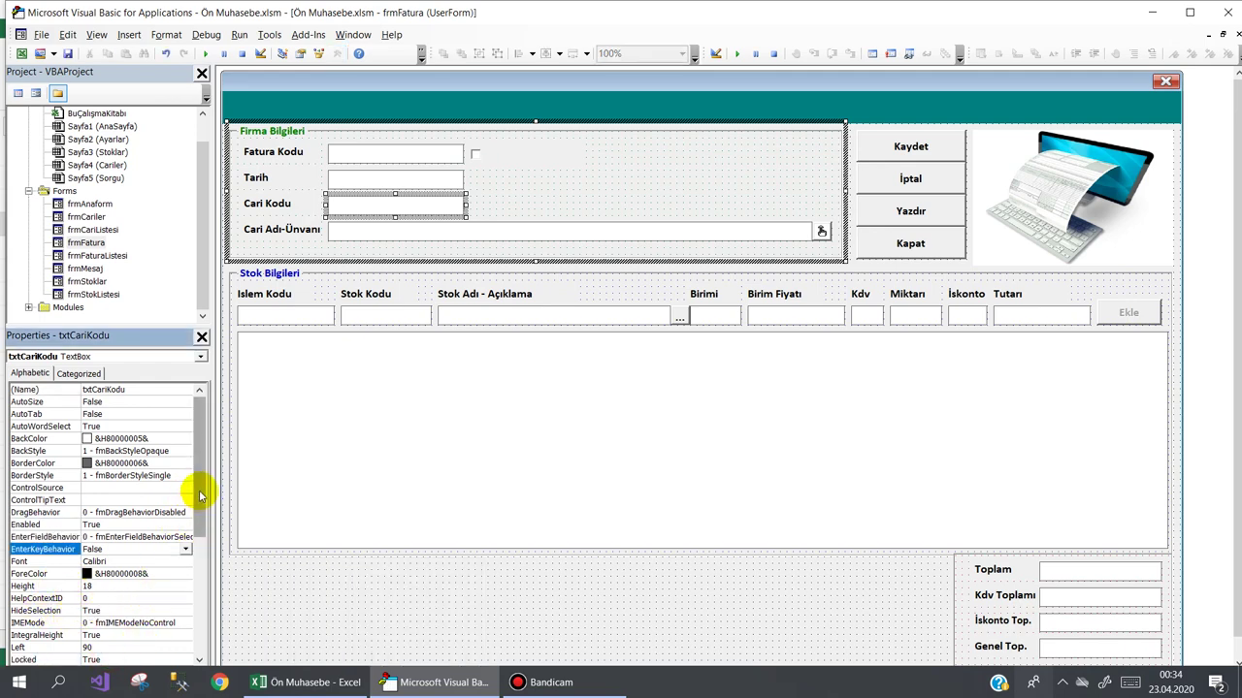
drag(202, 493, 193, 598)
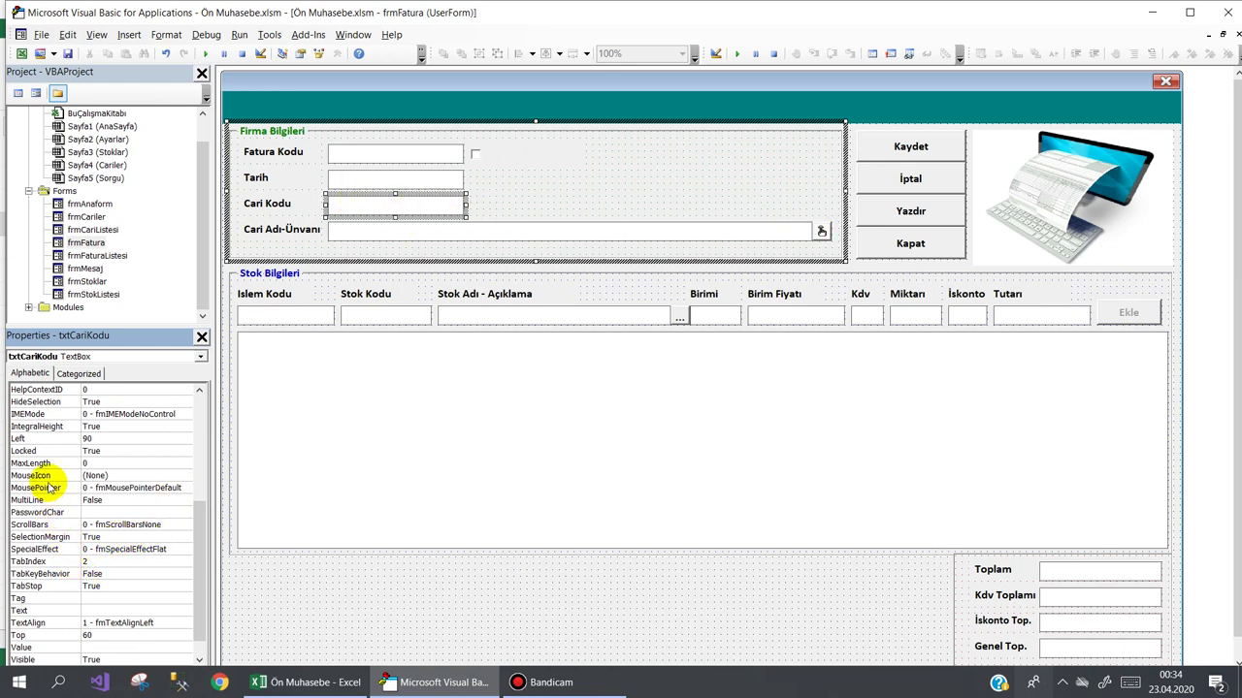
click(43, 451)
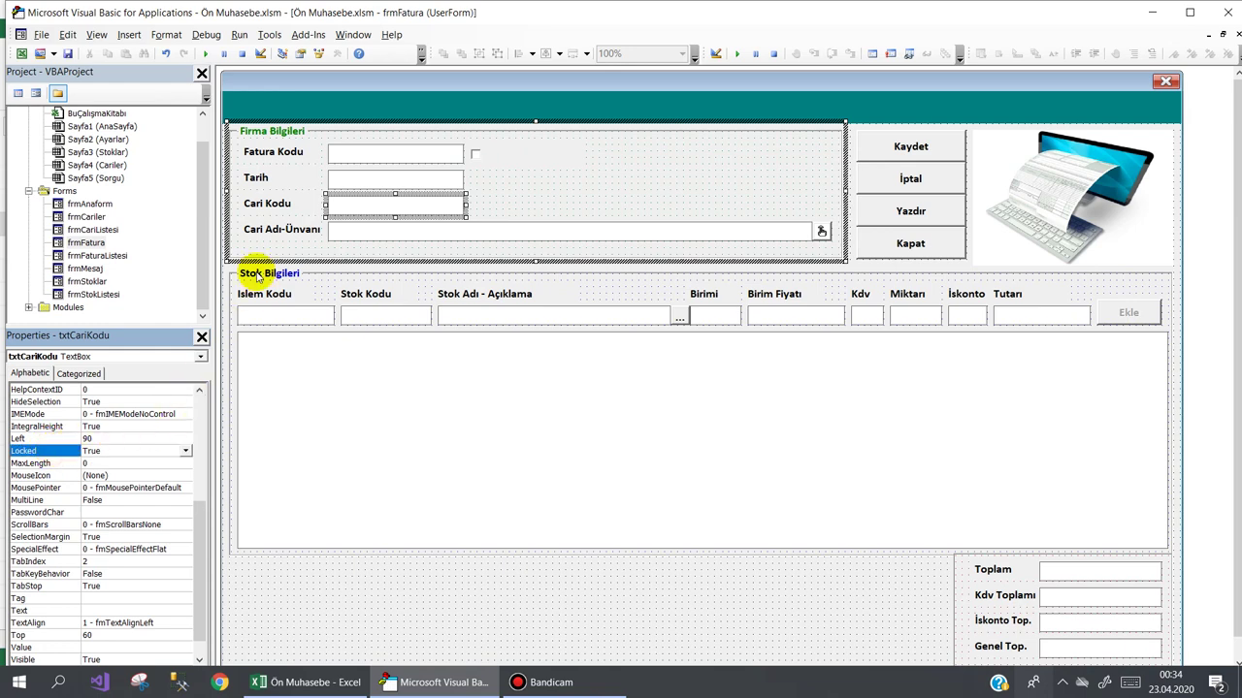
click(339, 230)
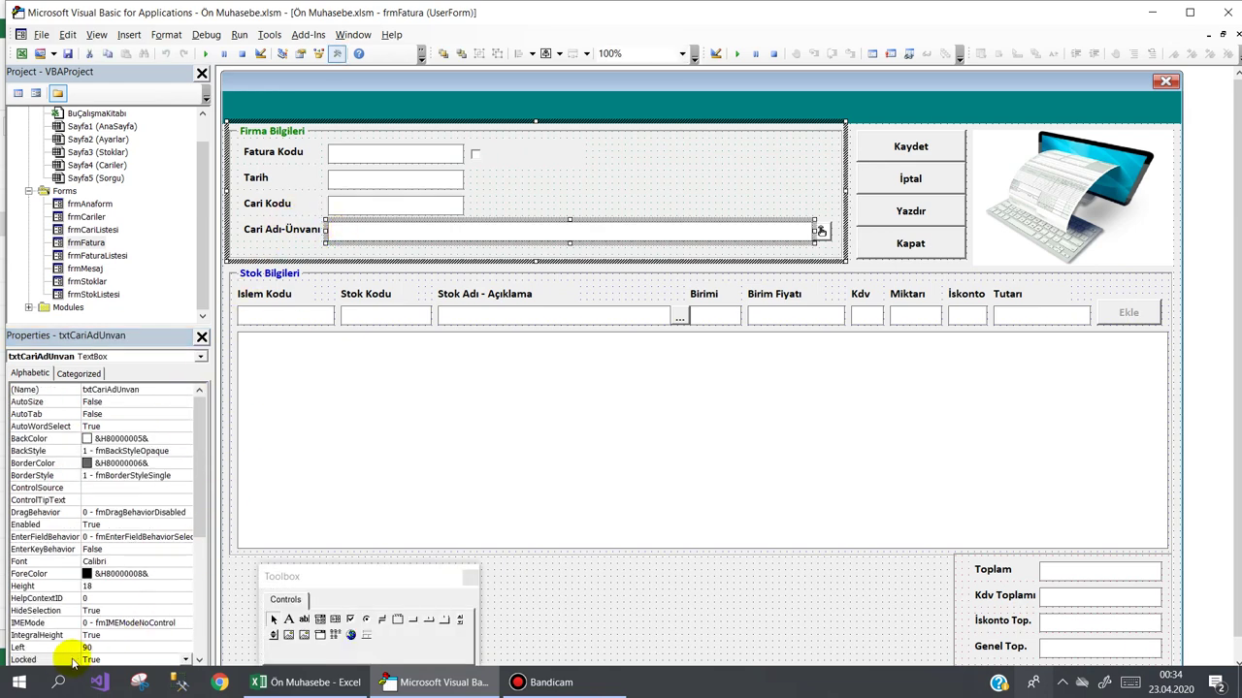
click(346, 179)
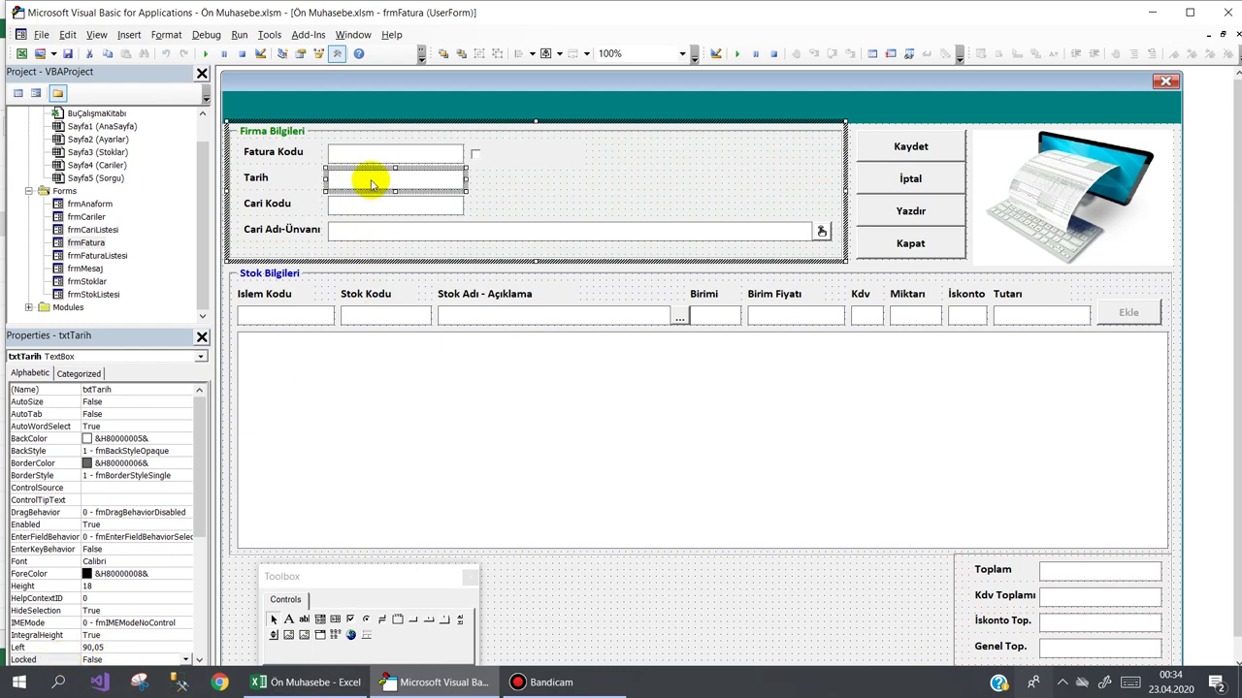
click(469, 146)
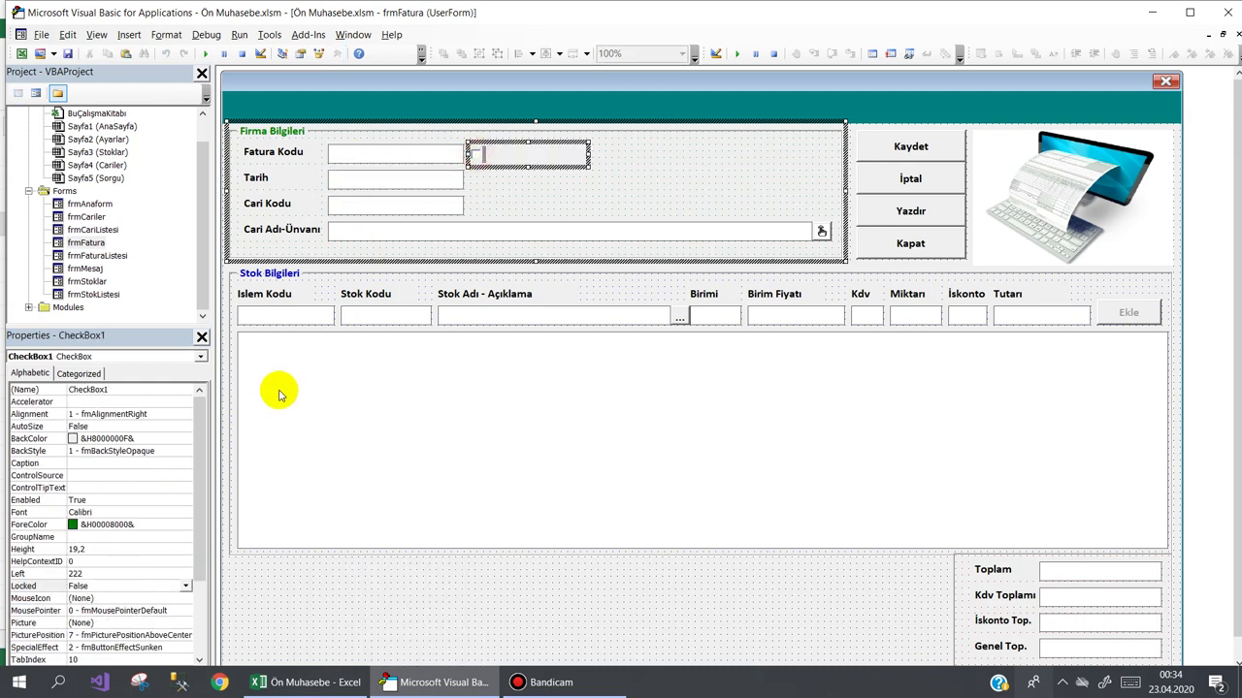
click(521, 167)
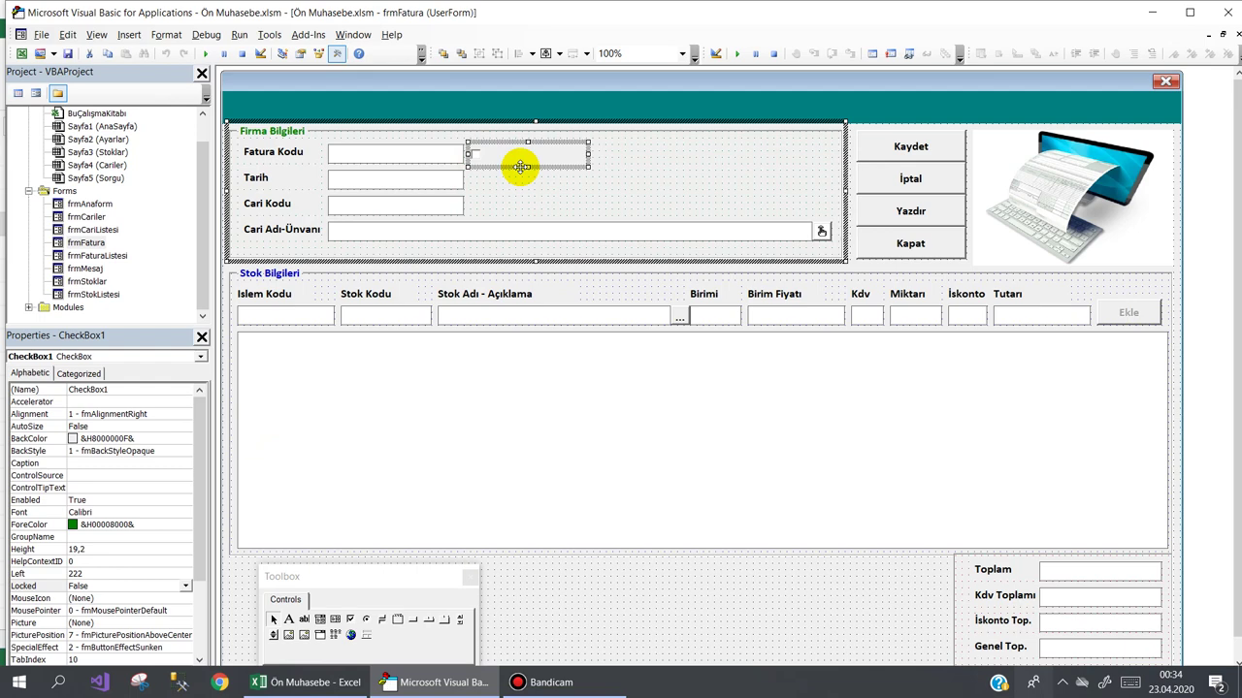
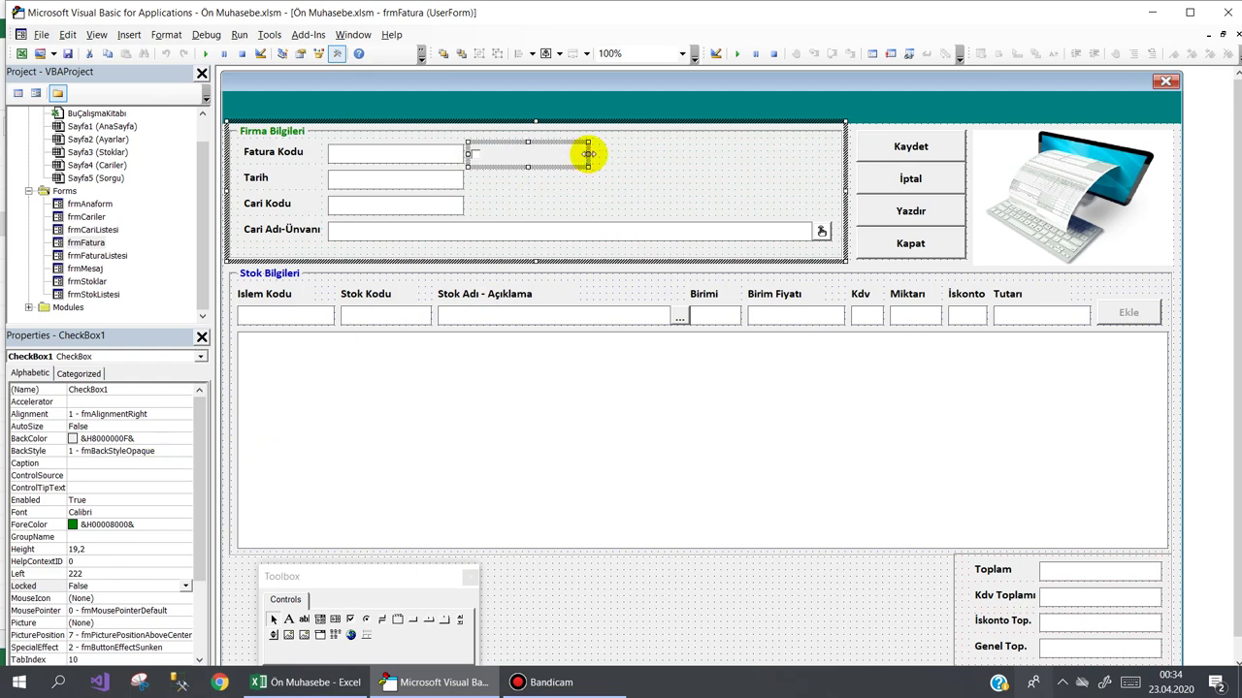
Step: Set the frmFatura checkbox's (Name) to cbAuto, then open the form's code
drag(587, 154, 536, 156)
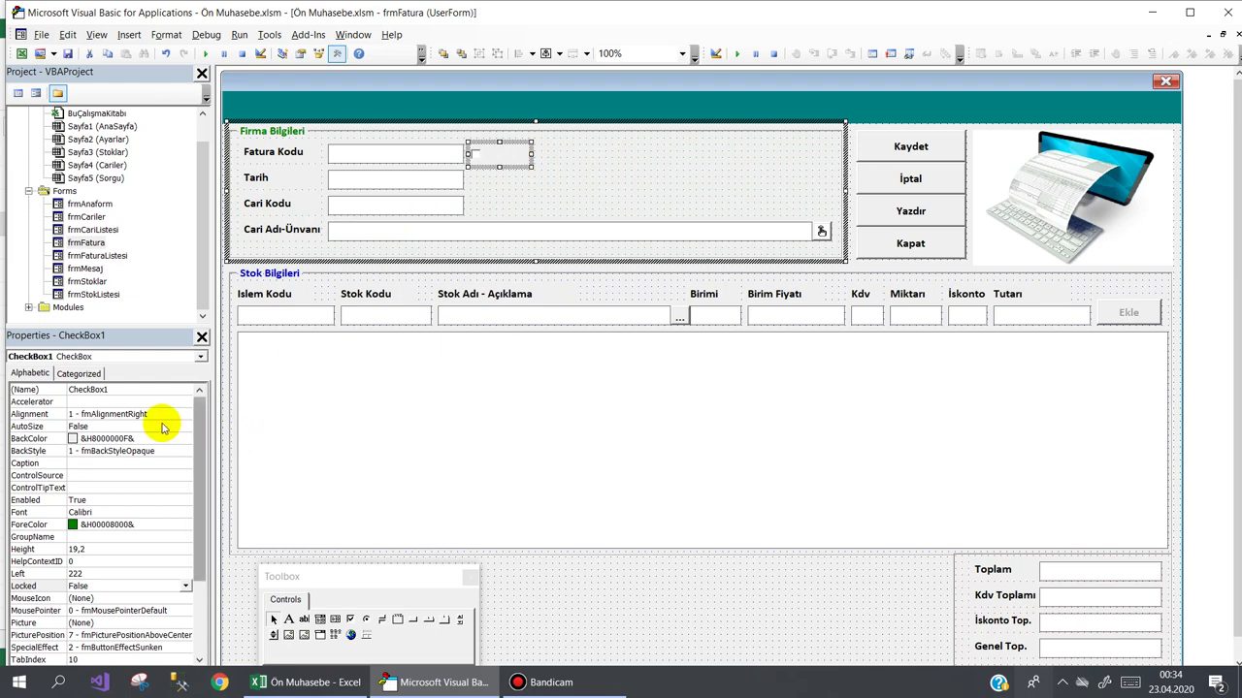
click(57, 390)
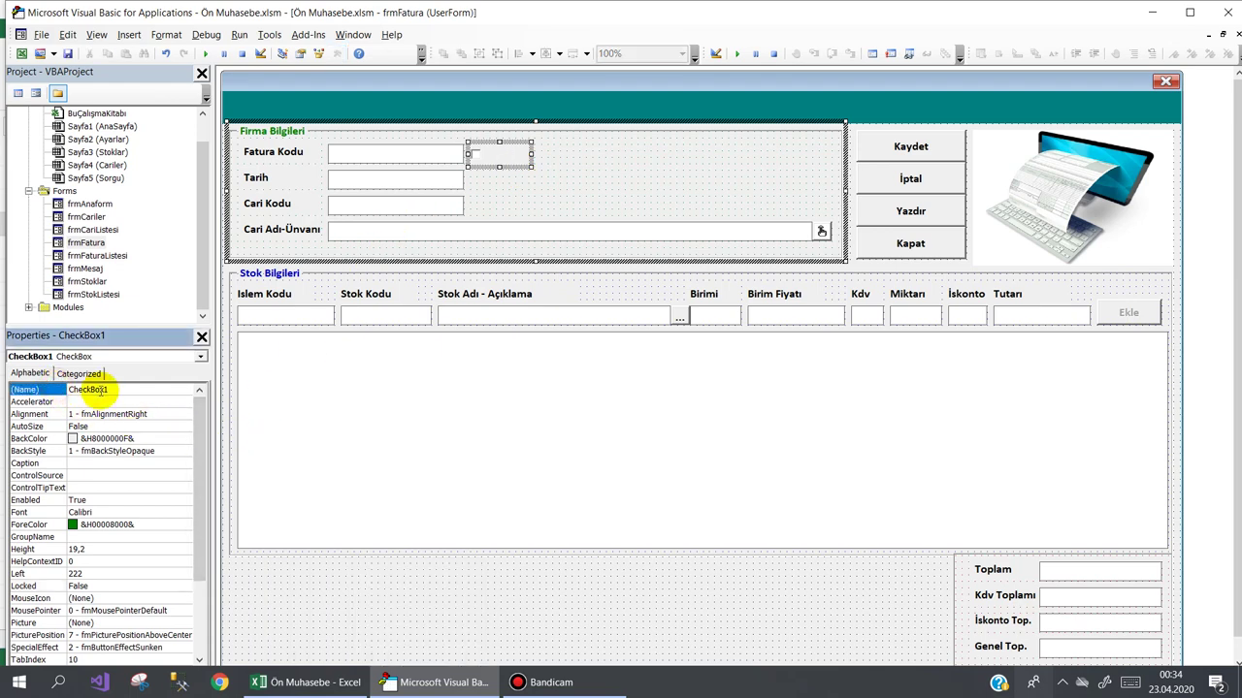
text(cbFatura)
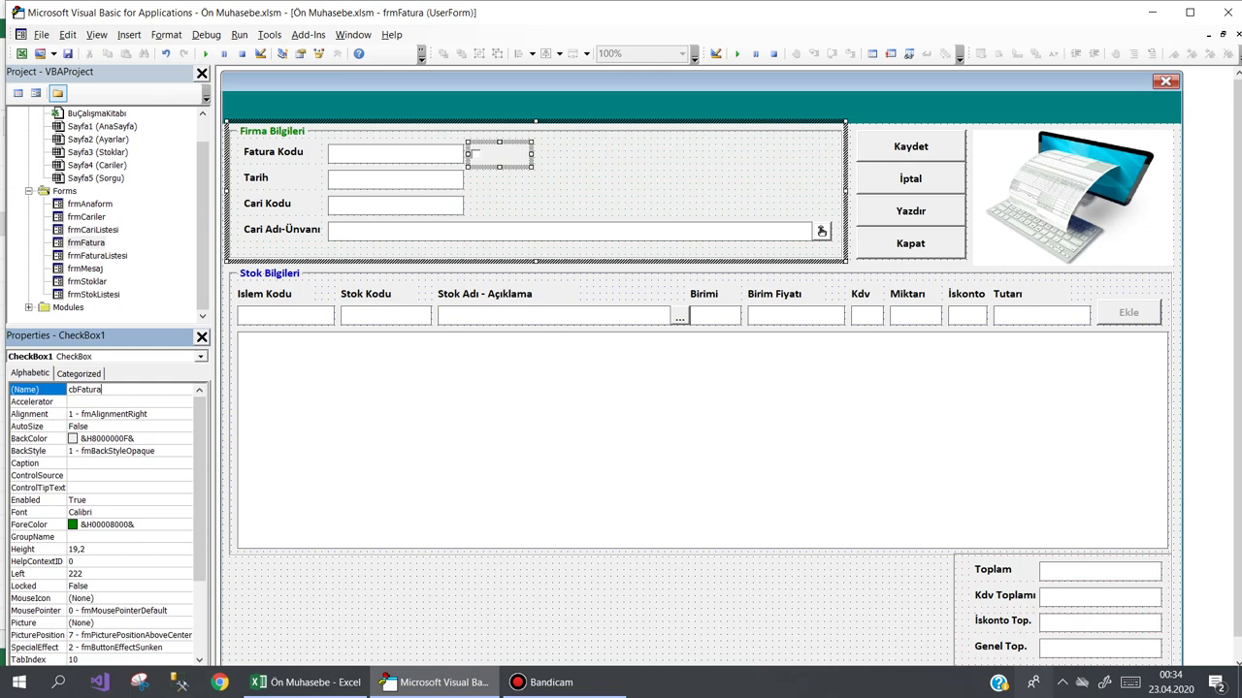
key(BackSpace)
key(BackSpace)
key(BackSpace)
text(cbAuto)
click(100, 389)
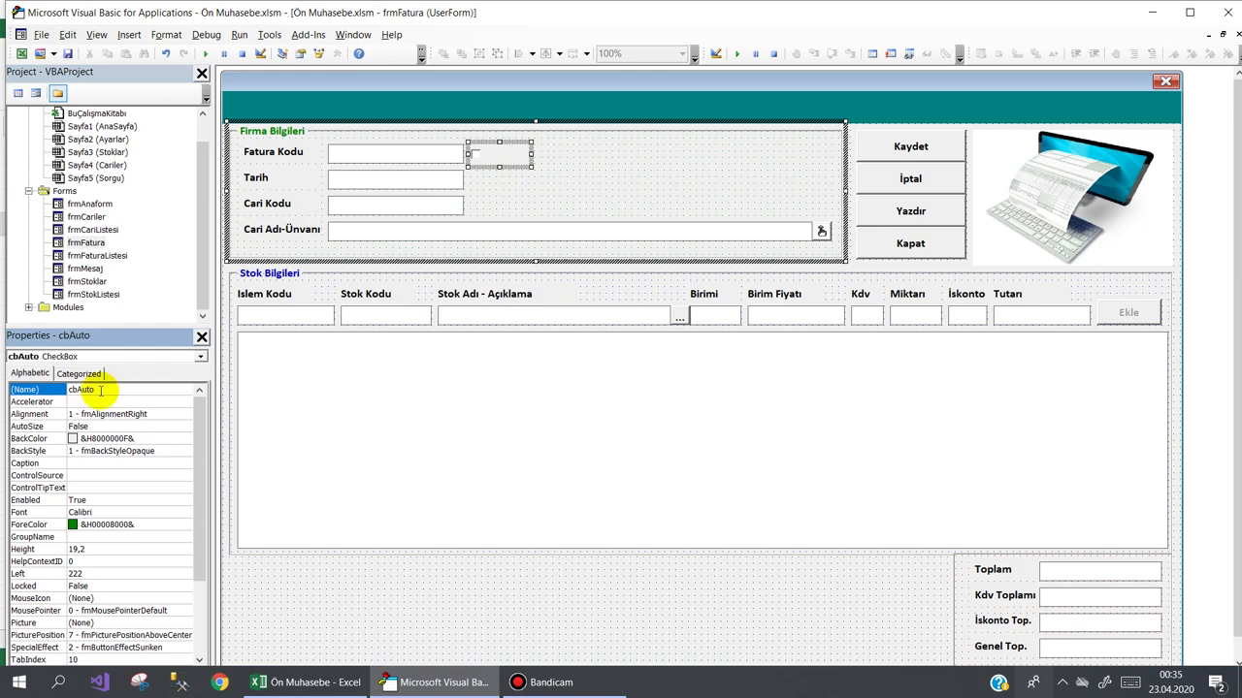
double_click(1179, 377)
Step: Add a UserForm_Initialize procedure setting cbAuto.Value = 1 and txtFaturaKodu.Locked = True, then run it
click(254, 246)
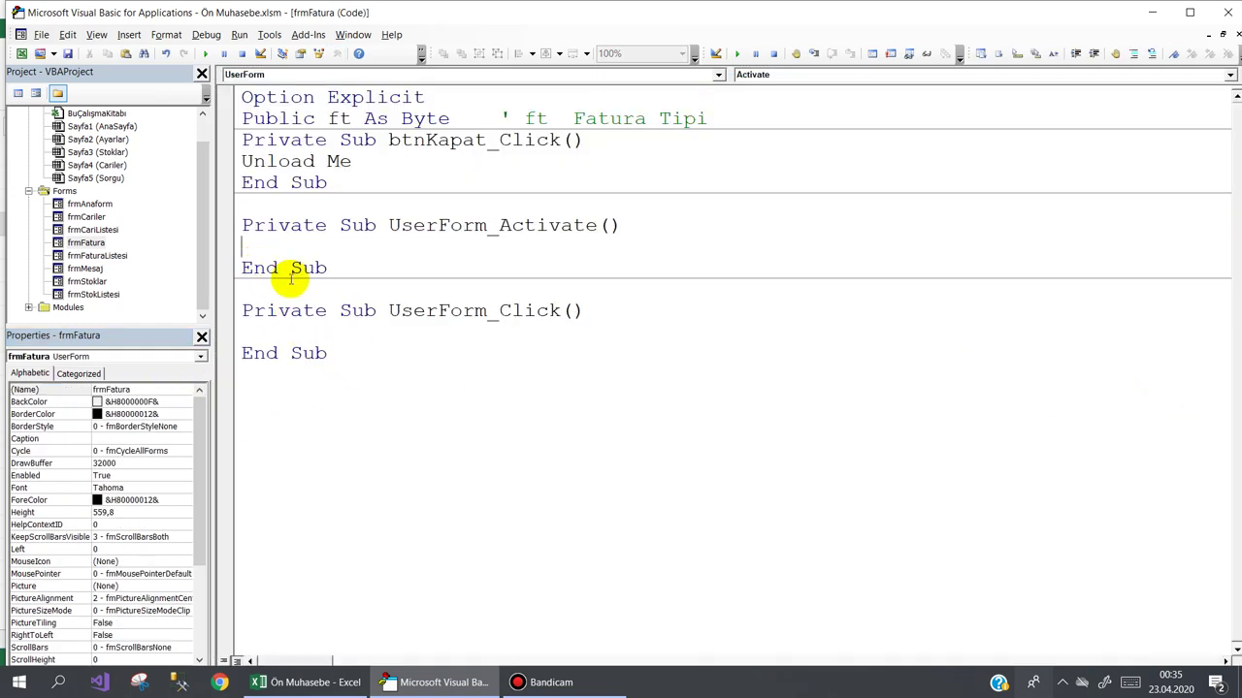
click(798, 75)
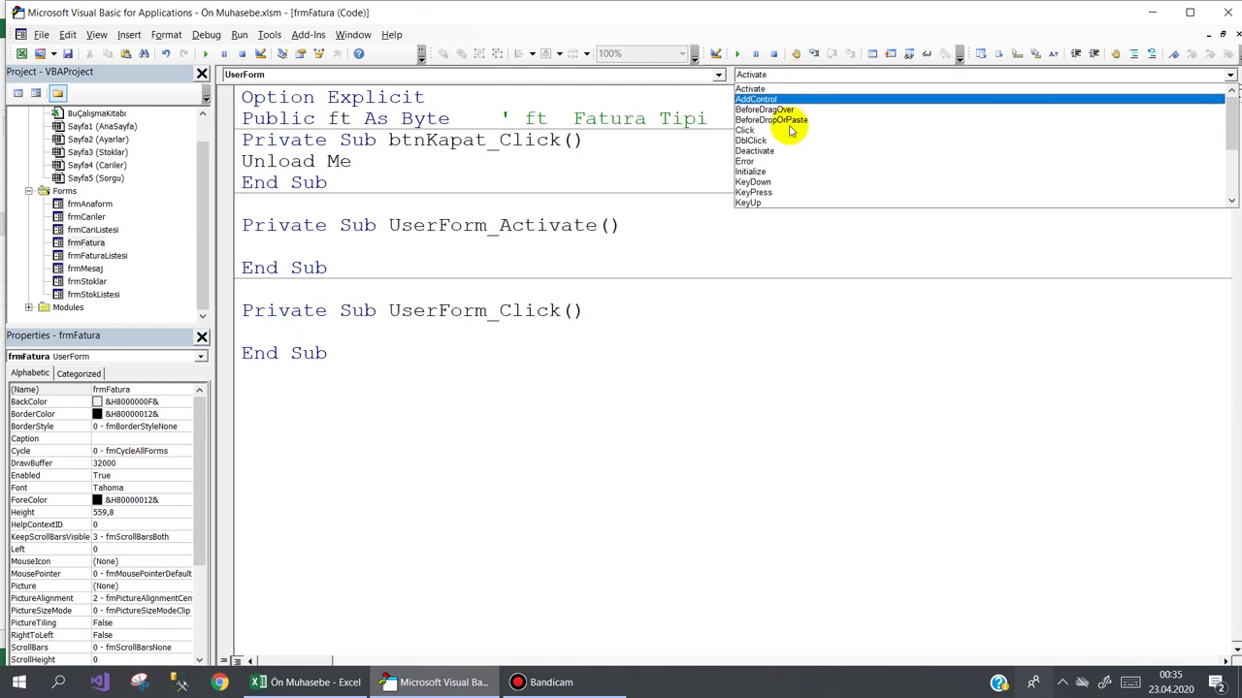
click(784, 171)
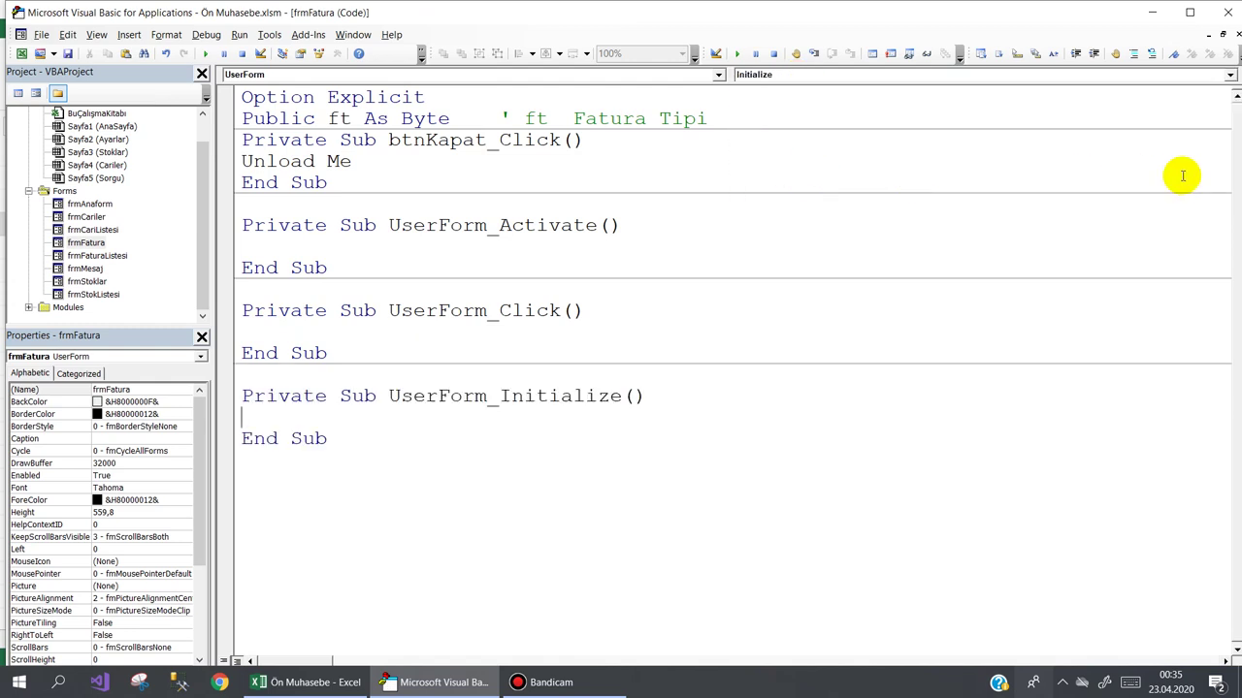
text(cbAuto)
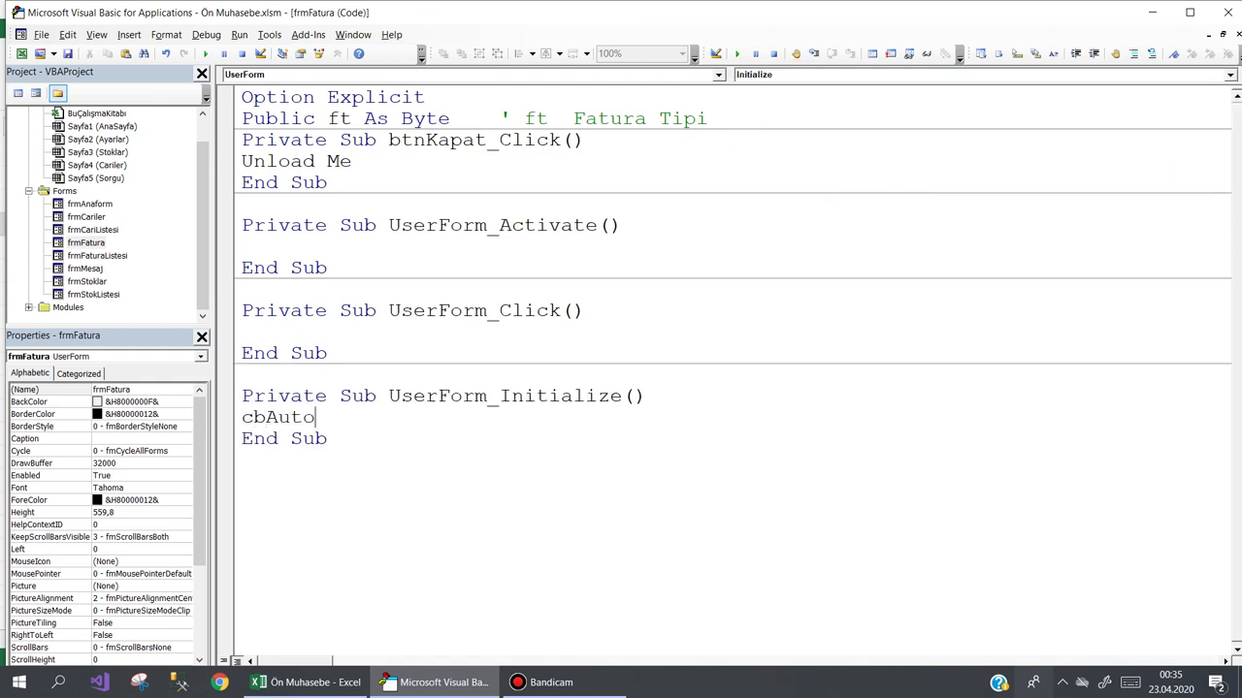
text(.v)
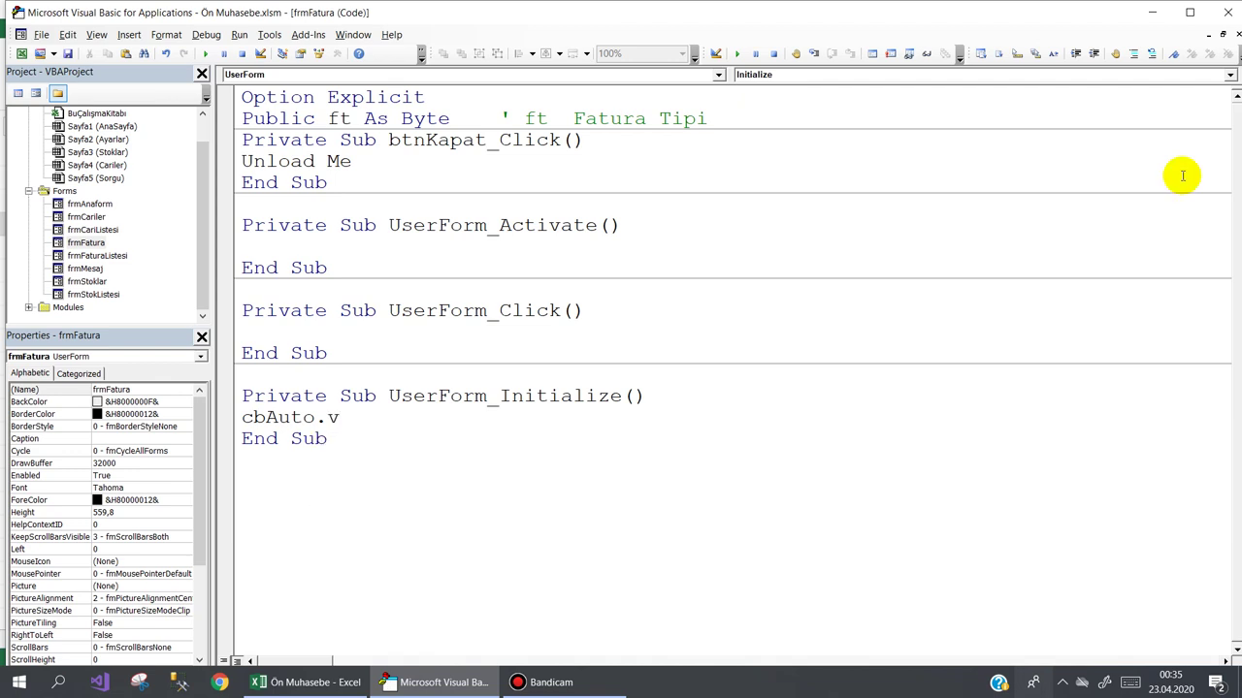
text(alue=1)
key(Down)
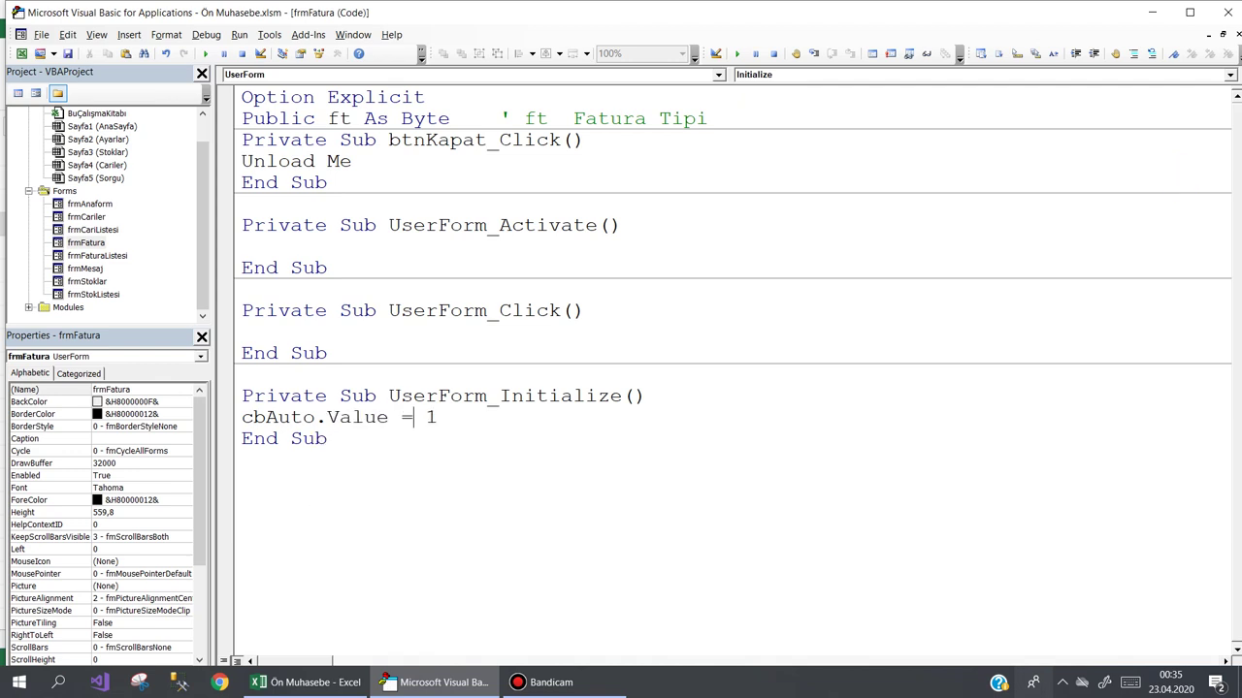
key(Return)
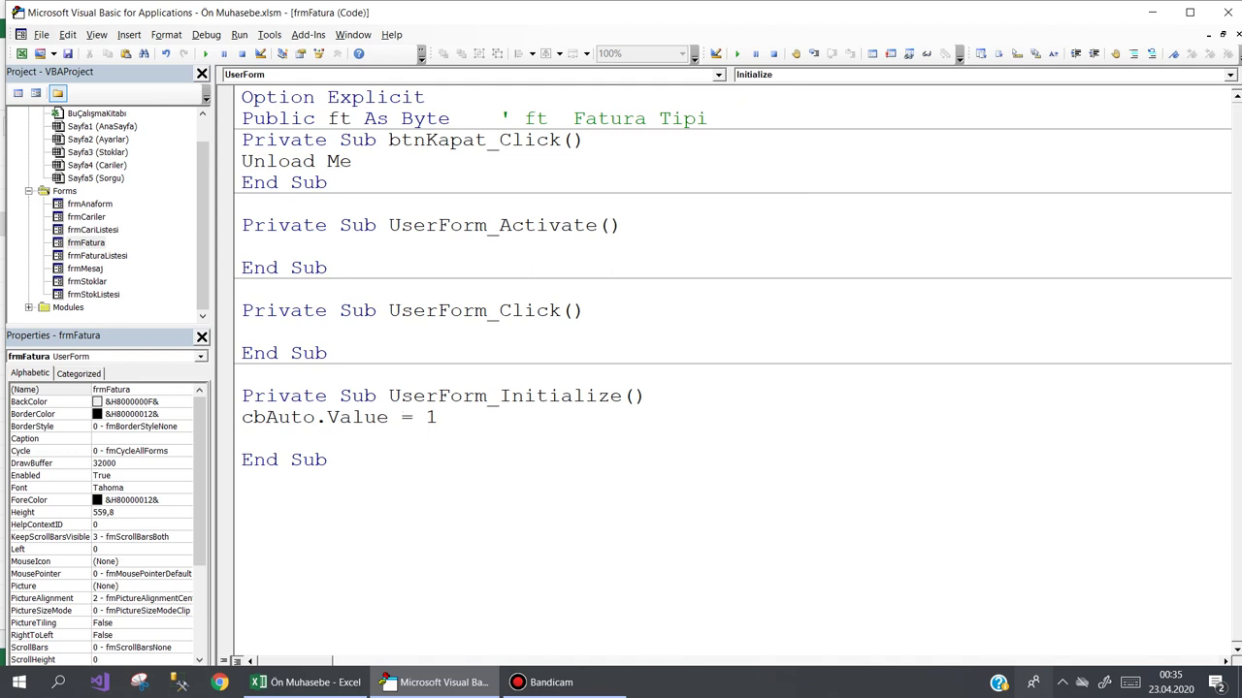
text(txtFaturaKodu)
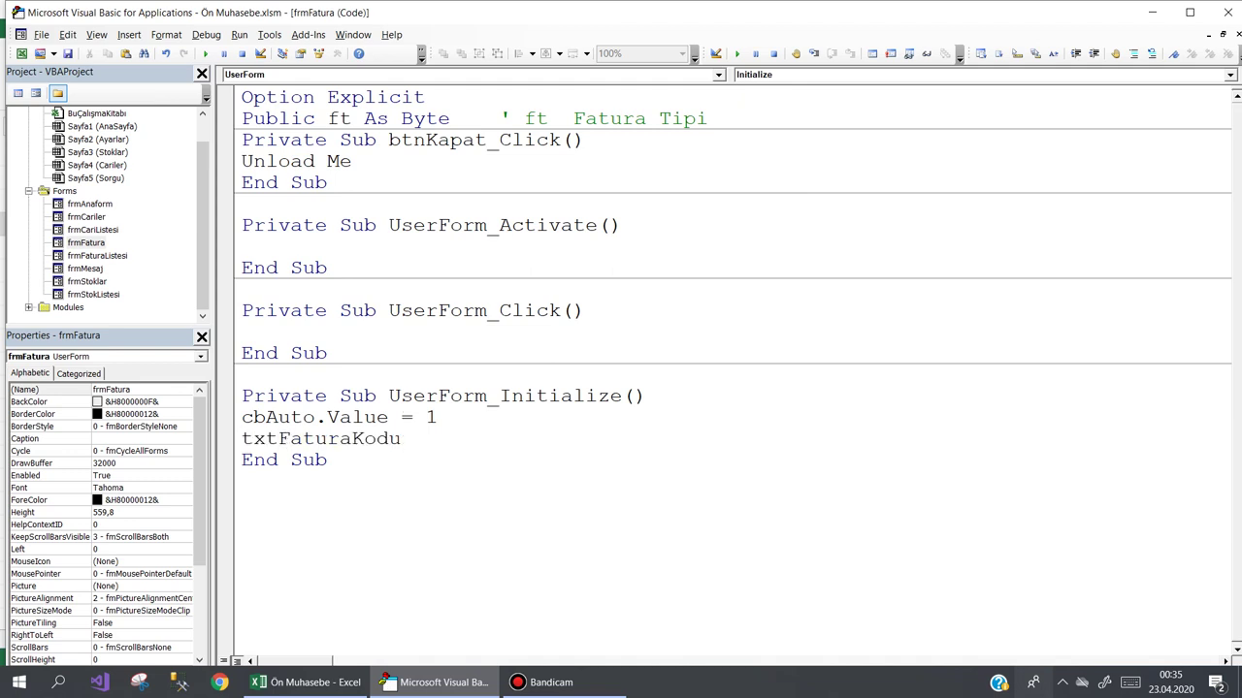
text(.lo)
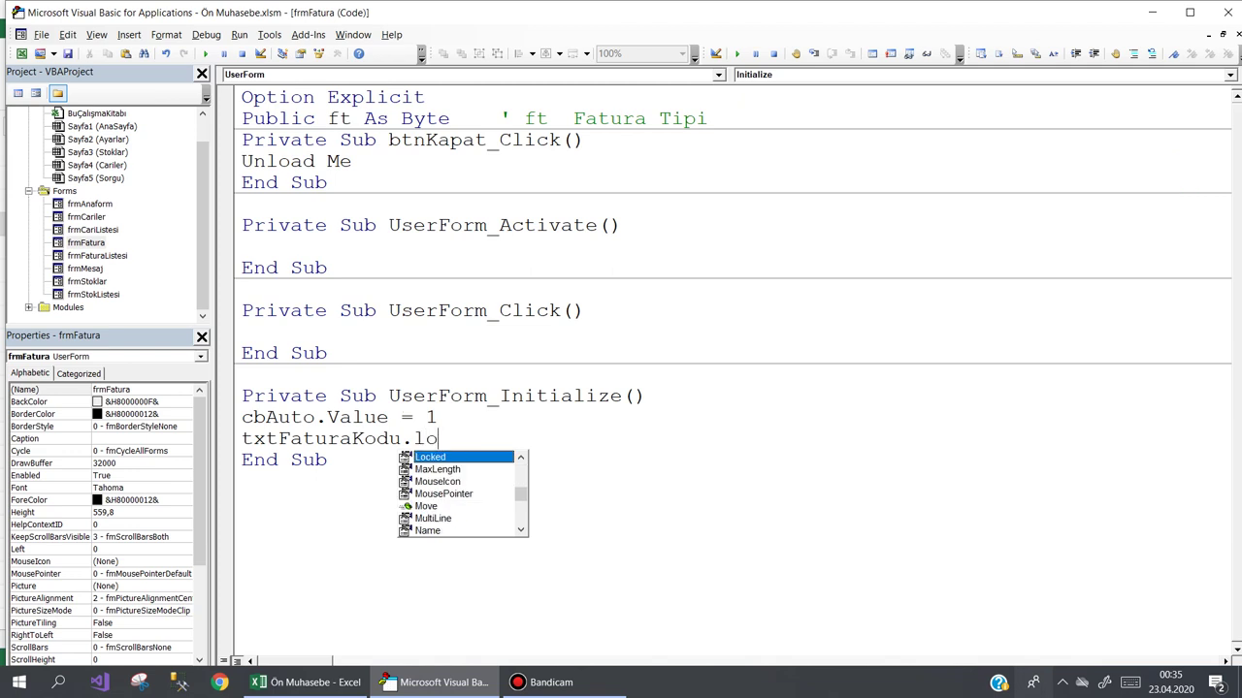
text(=)
key(Down)
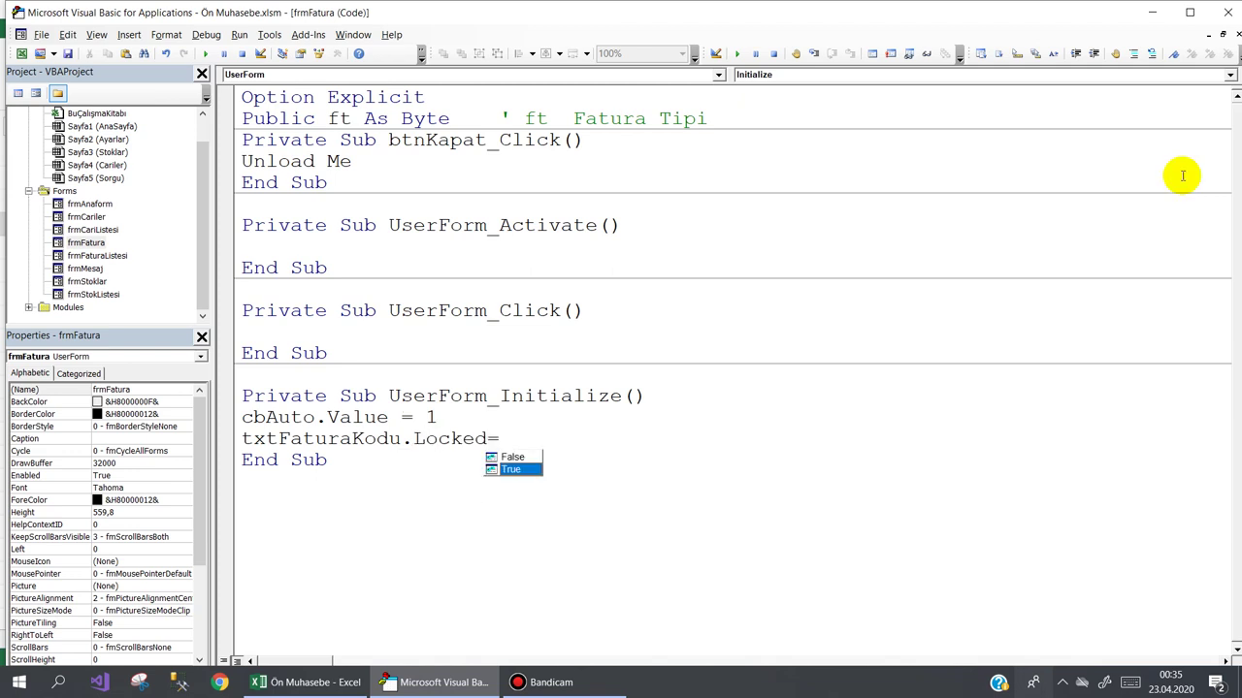
key(Tab)
key(Down)
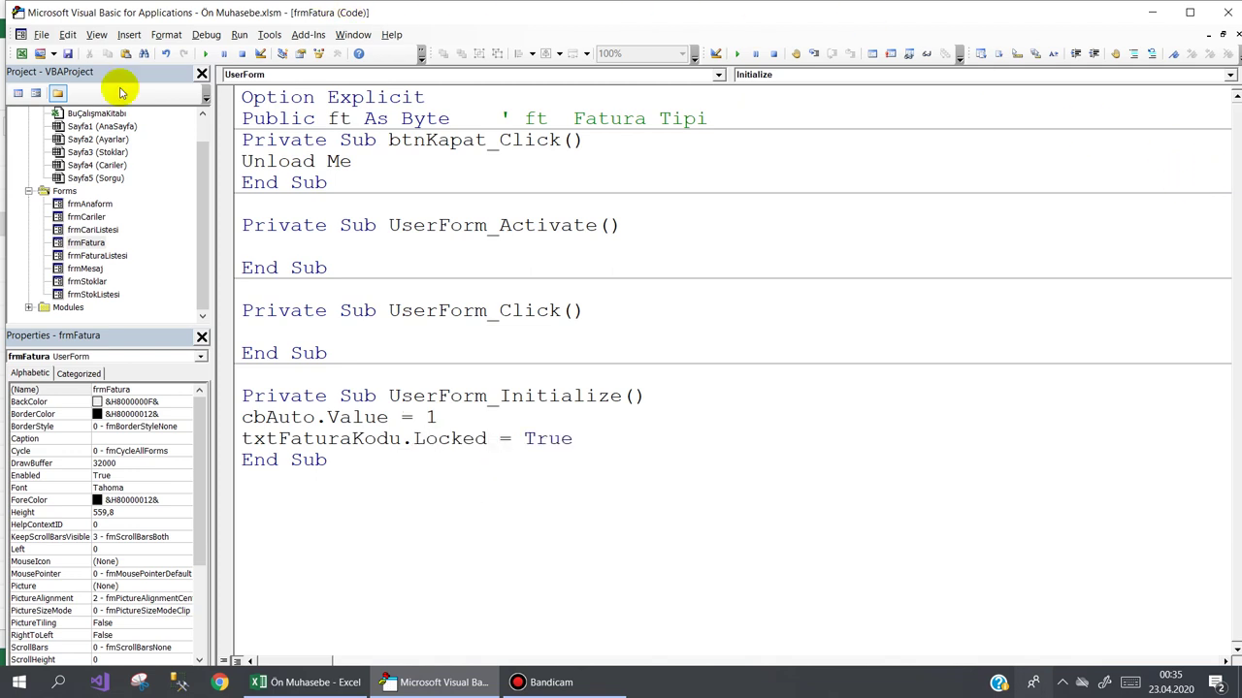
click(201, 54)
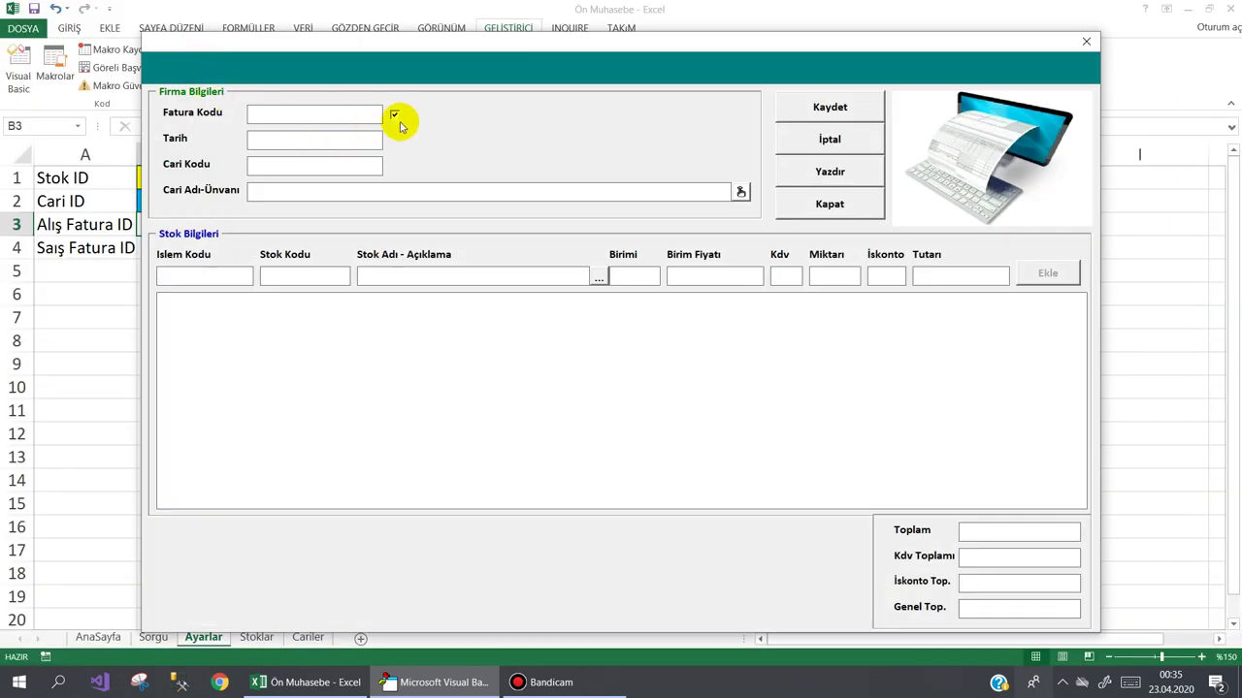
Step: Try the locked Fatura Kodu box, untick the checkbox beside it, and close the form
click(283, 117)
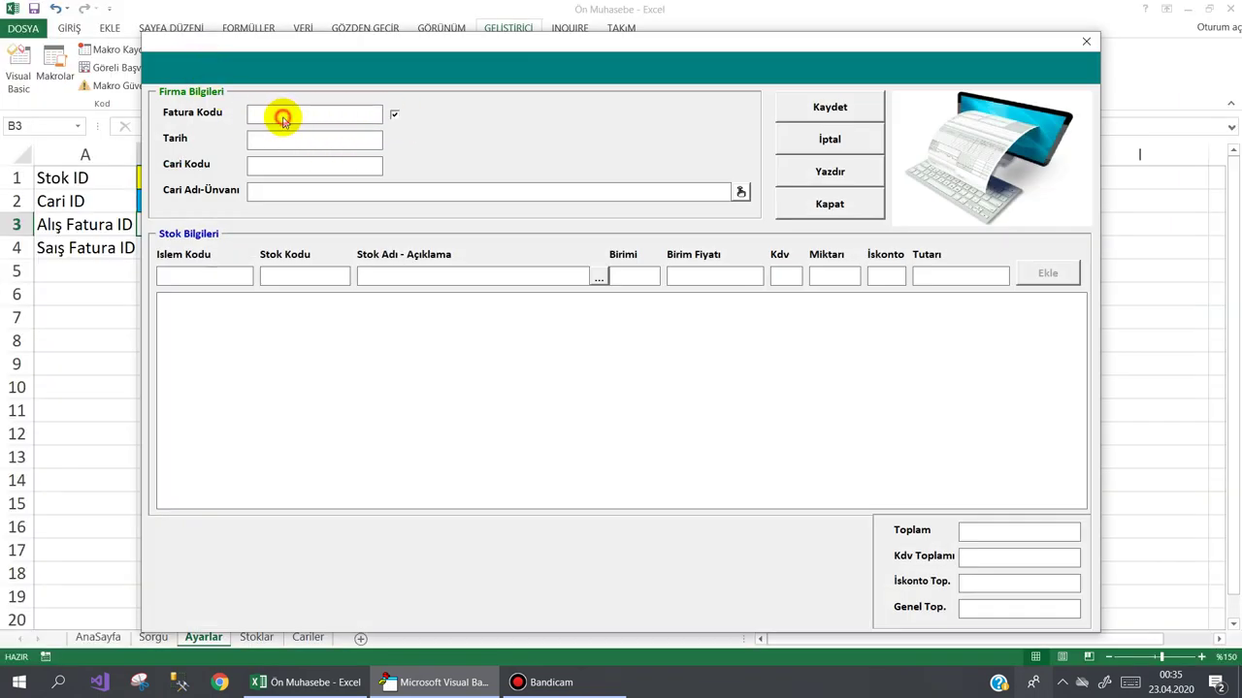
click(815, 206)
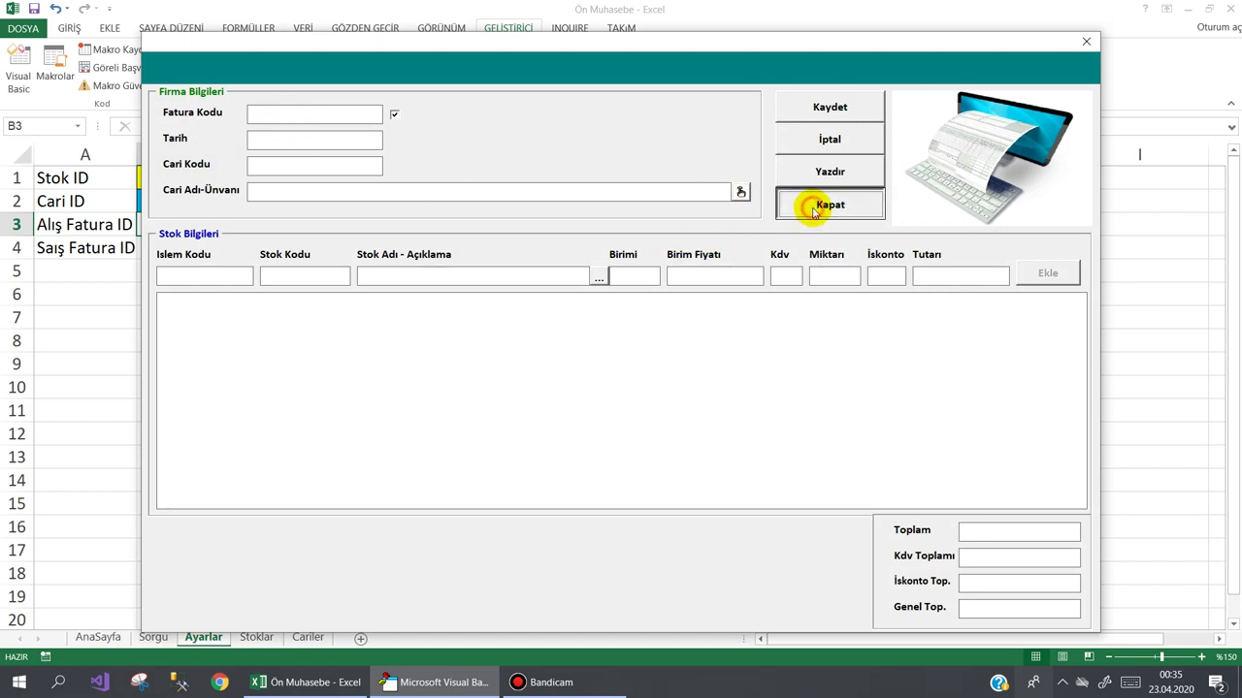
click(394, 117)
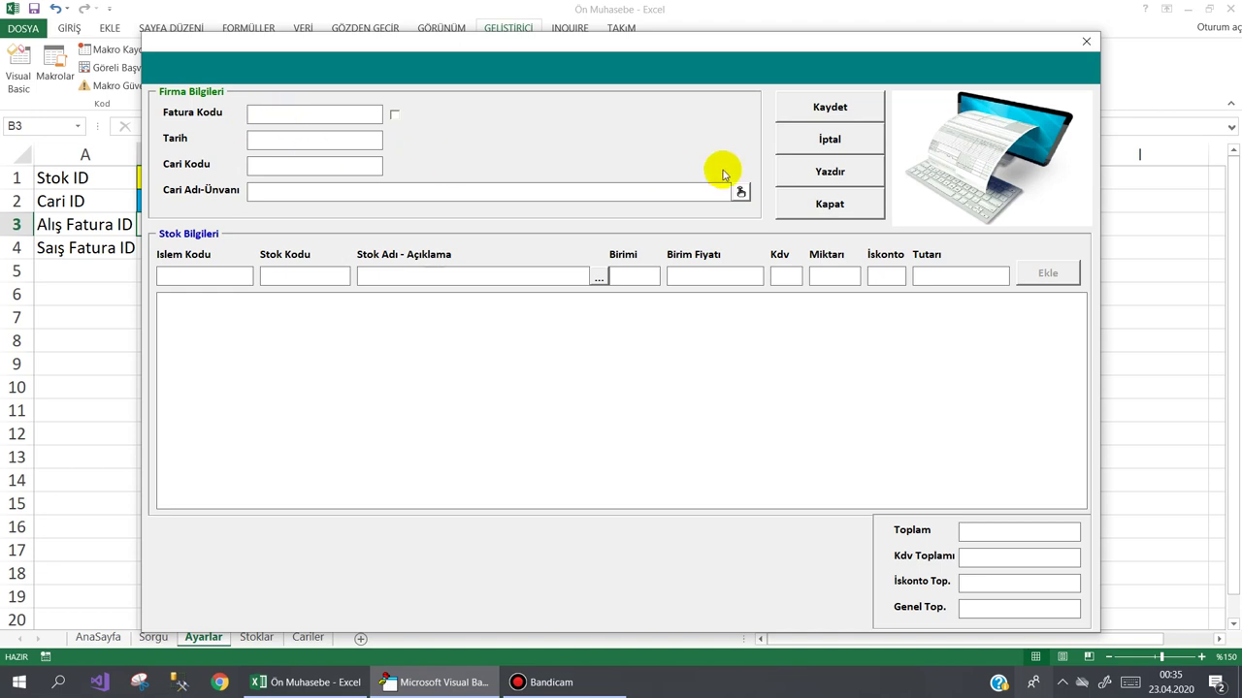
click(811, 205)
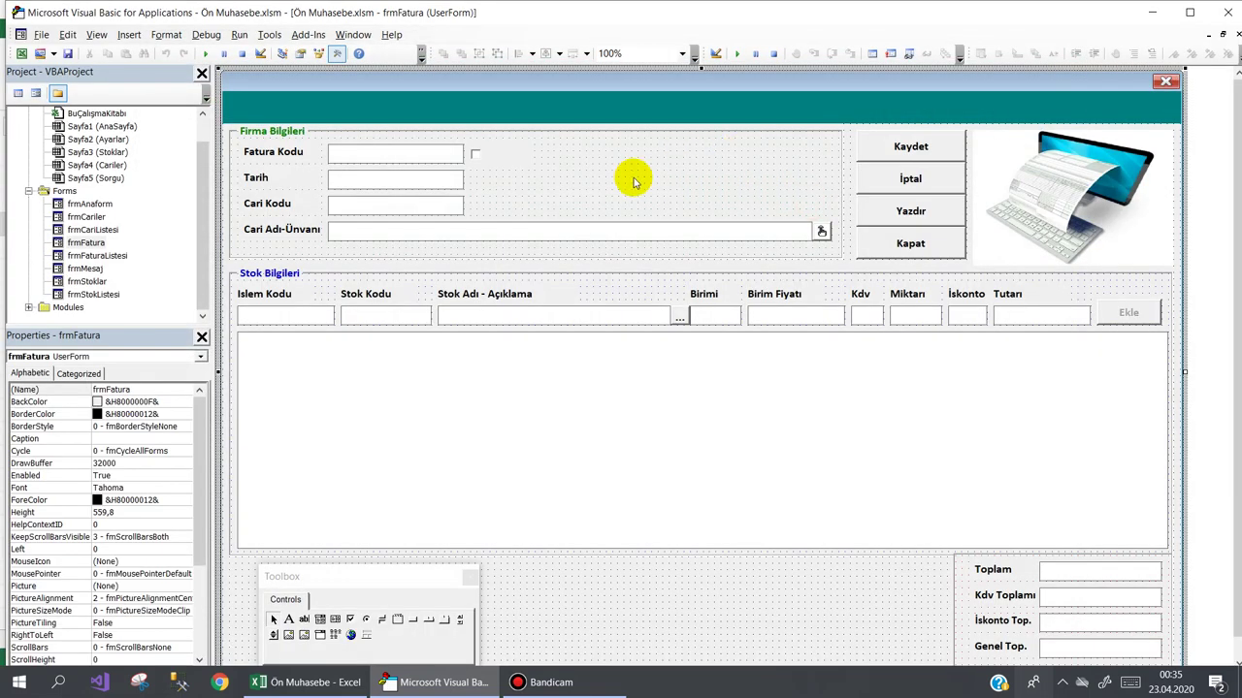
Step: Create cbAuto_Click with If cbAuto.Value = 0 Then txtFaturaKodu.Locked = False
click(476, 158)
double_click(476, 158)
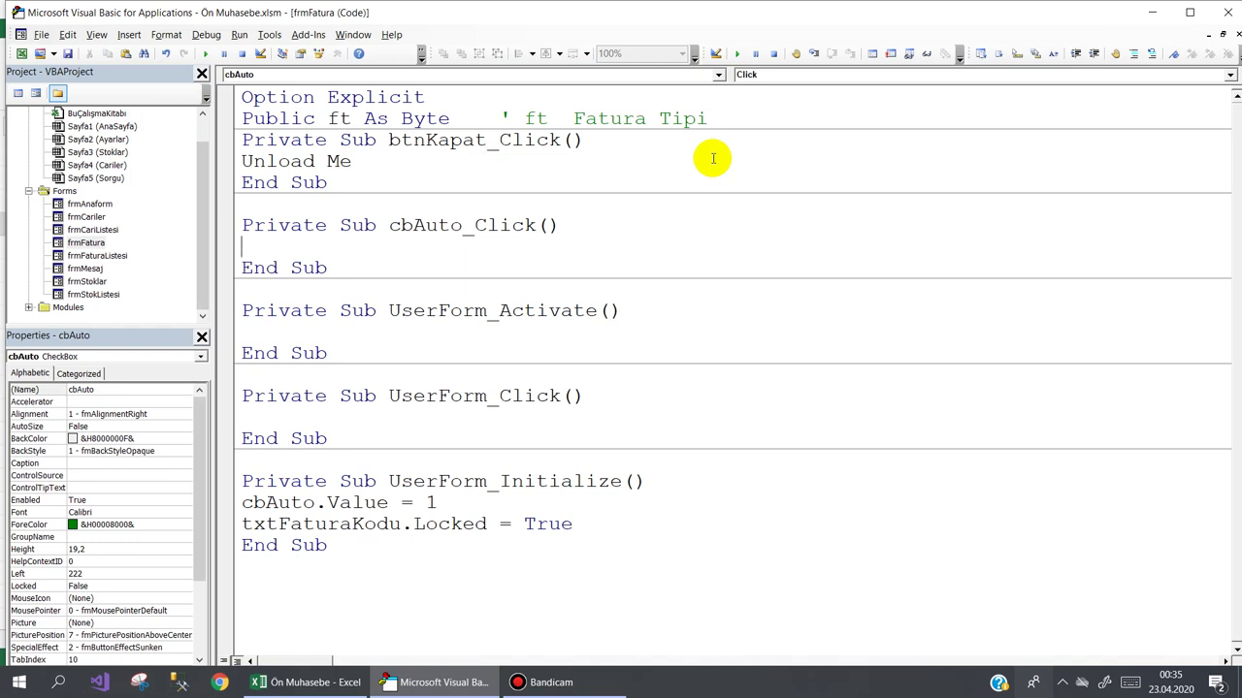
text(if)
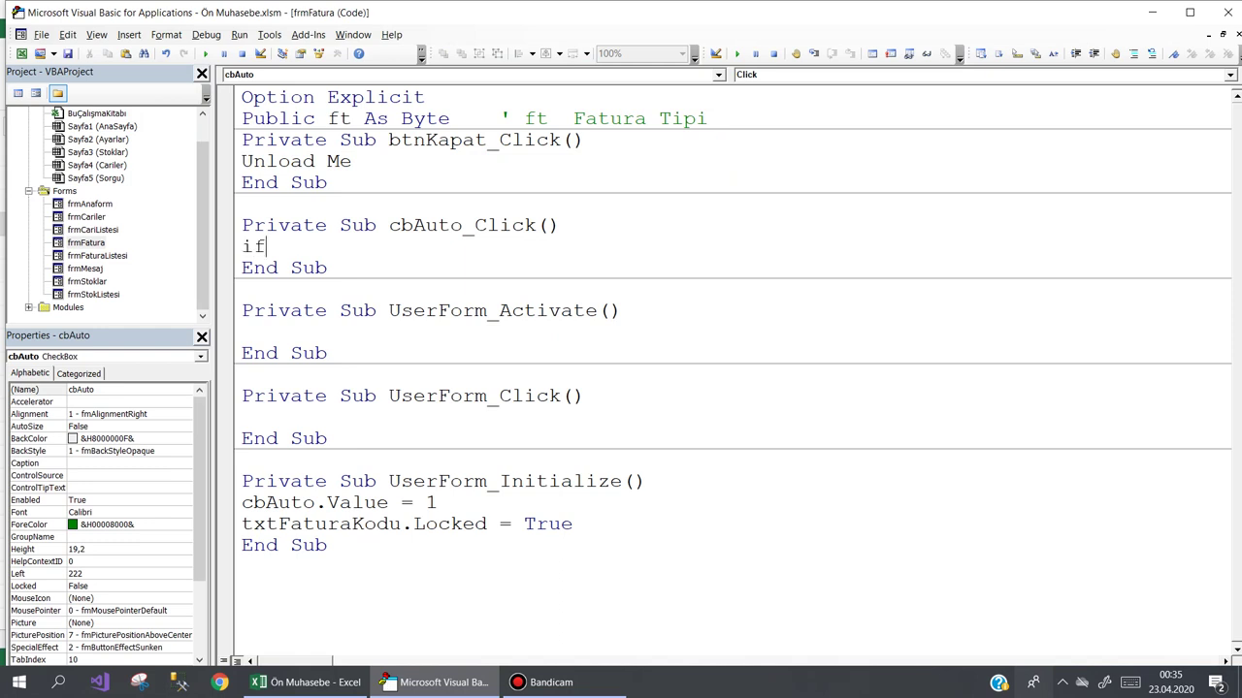
text( cbau)
key(ctrl+space)
text(.)
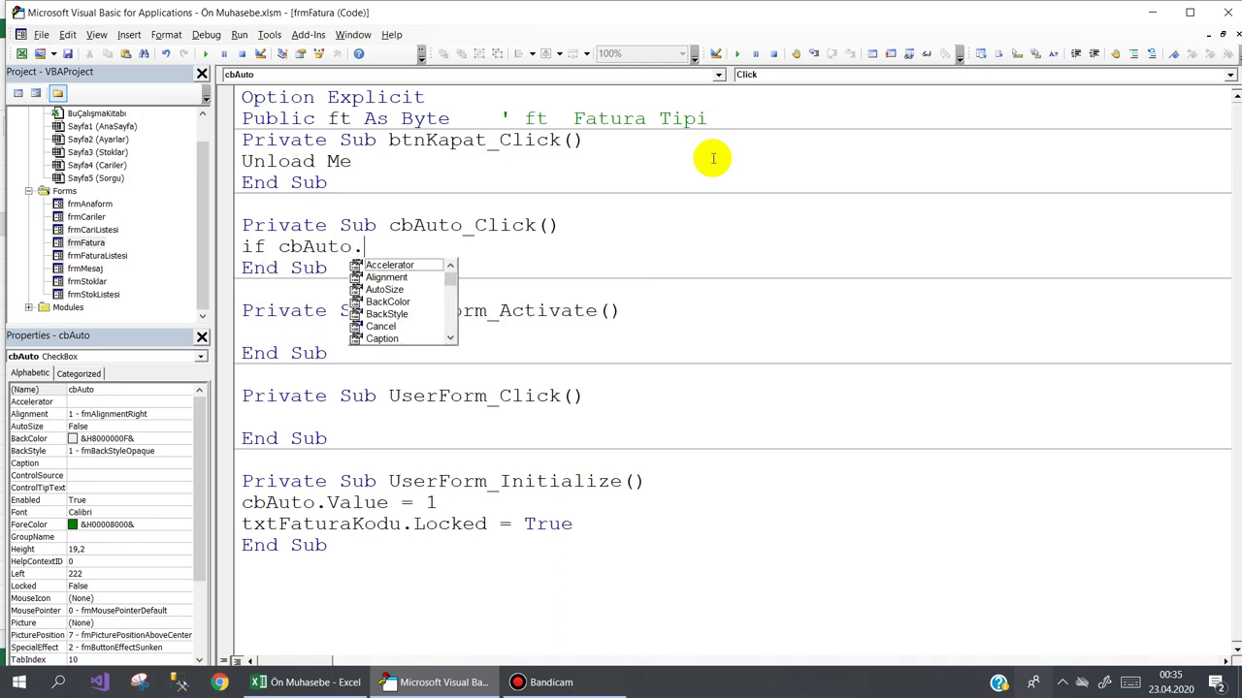
text(v=)
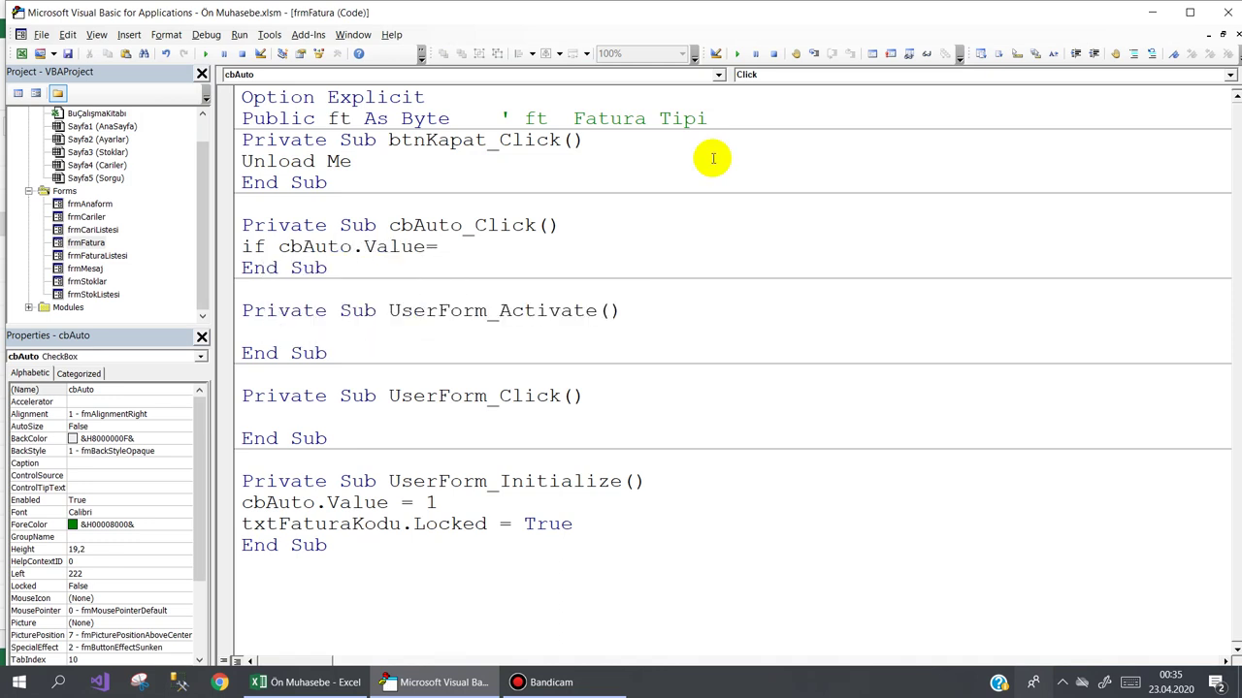
text(0 th)
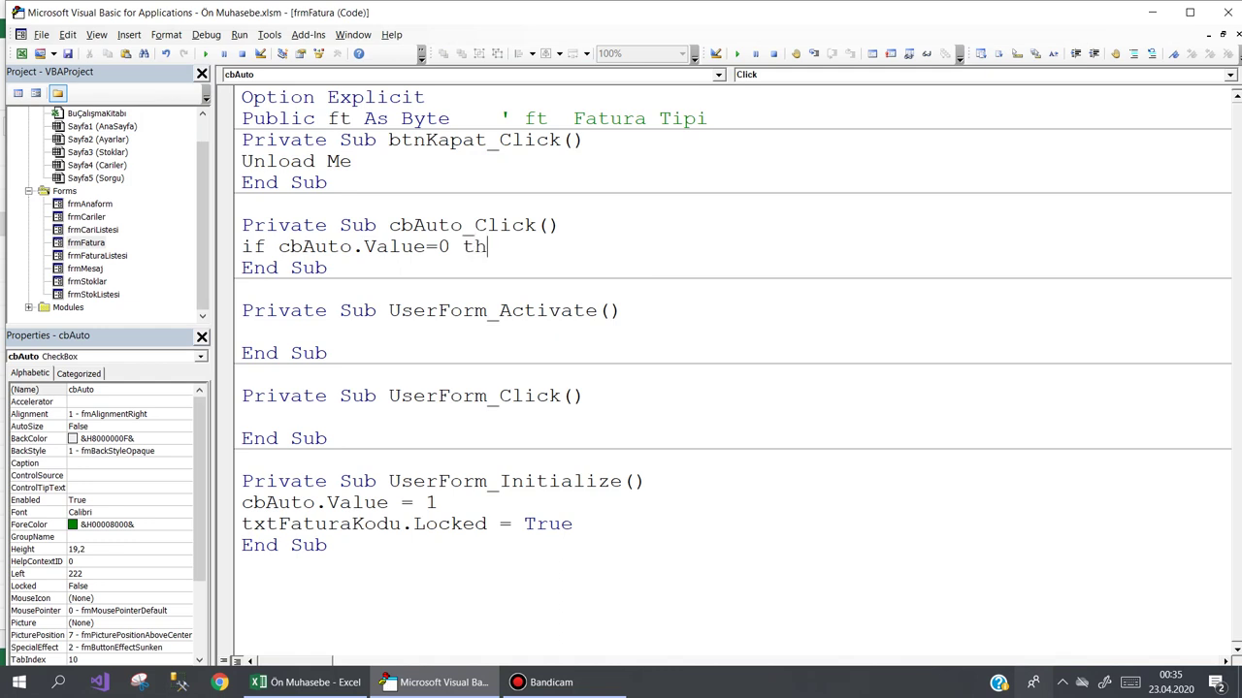
text(en)
key(Return)
key(Return)
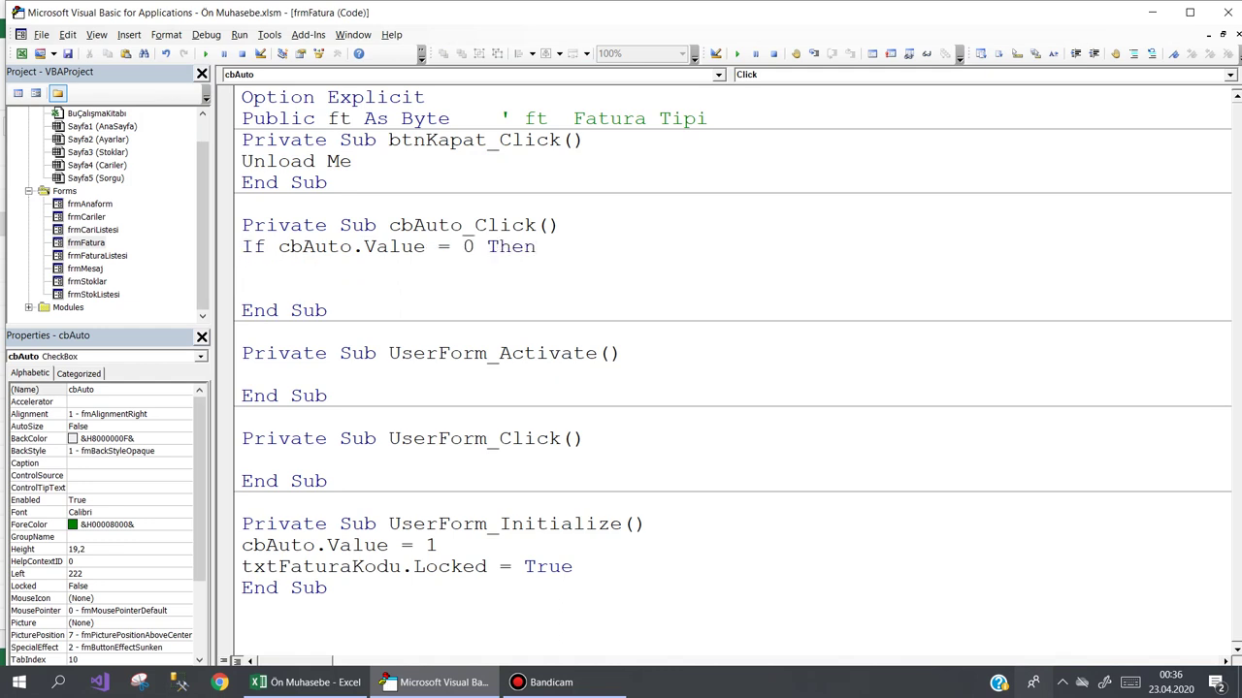
text(end if)
key(Up)
text(tx)
text(tFaturaKodu.)
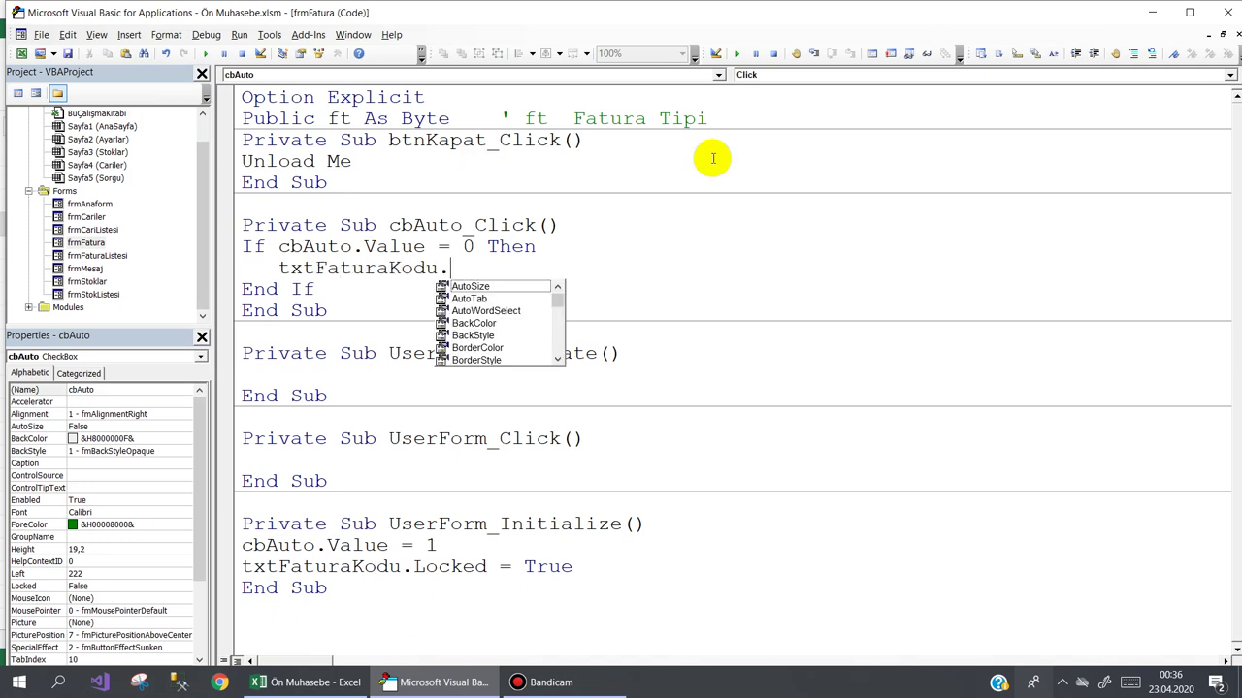
text(lo=)
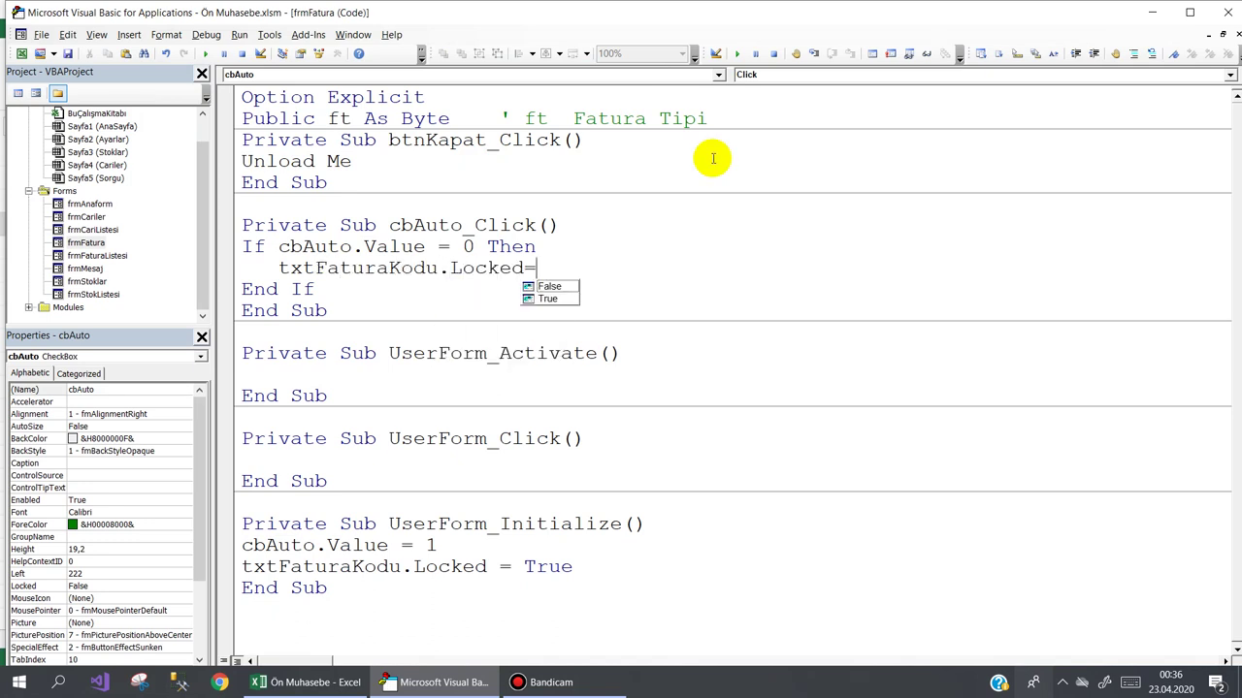
text(f)
key(Return)
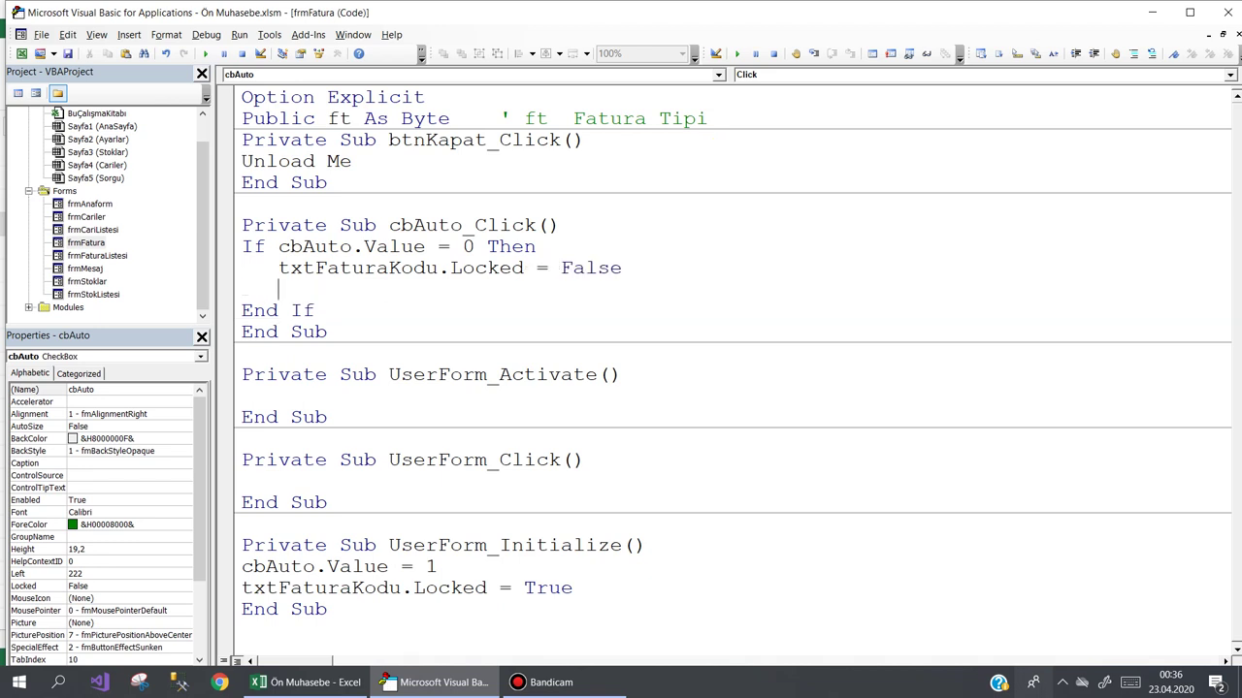
Step: Add txtFaturaKodu.SetFocus and Exit Sub inside that If block
text(txtf)
key(ctrl+space)
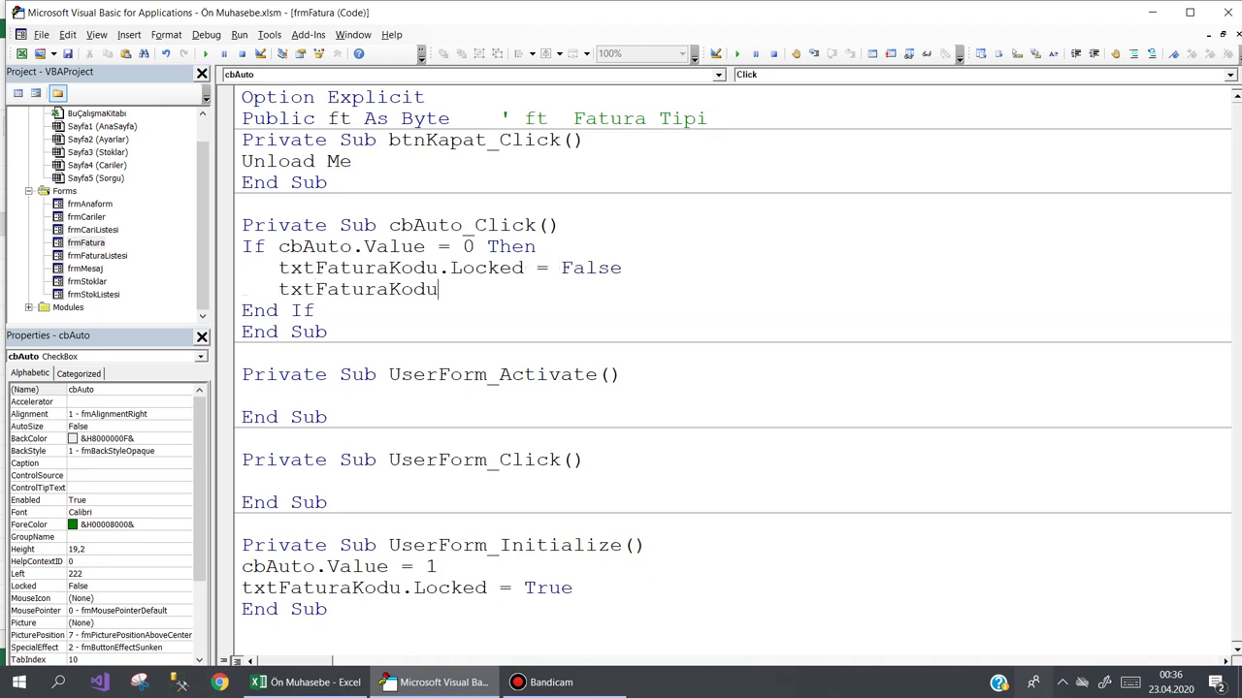
text(.se)
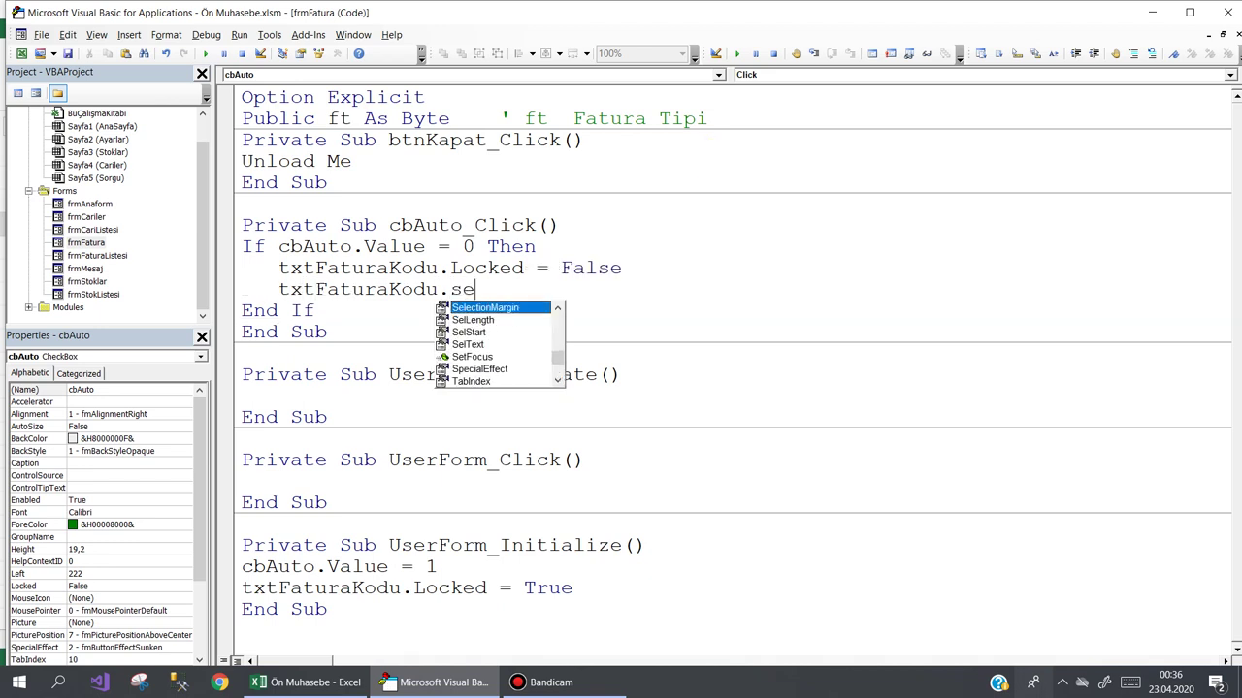
text(tFocu)
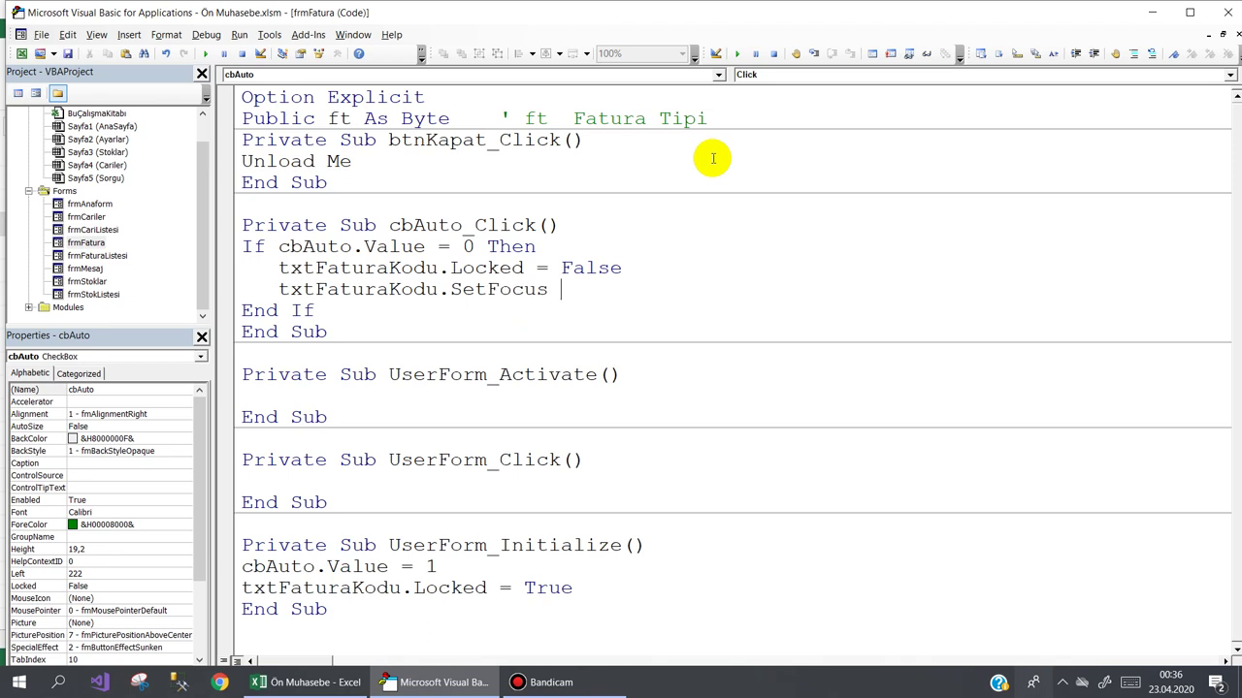
key(Return)
text(exit)
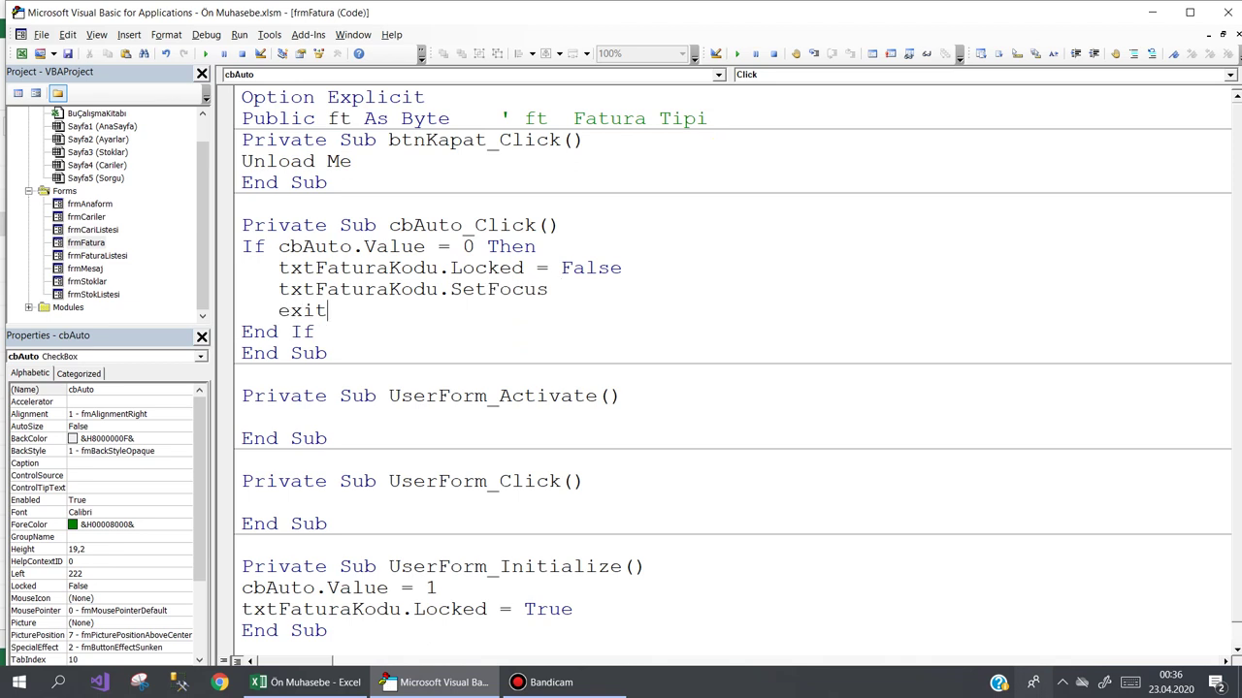
text( sub)
key(Down)
key(Return)
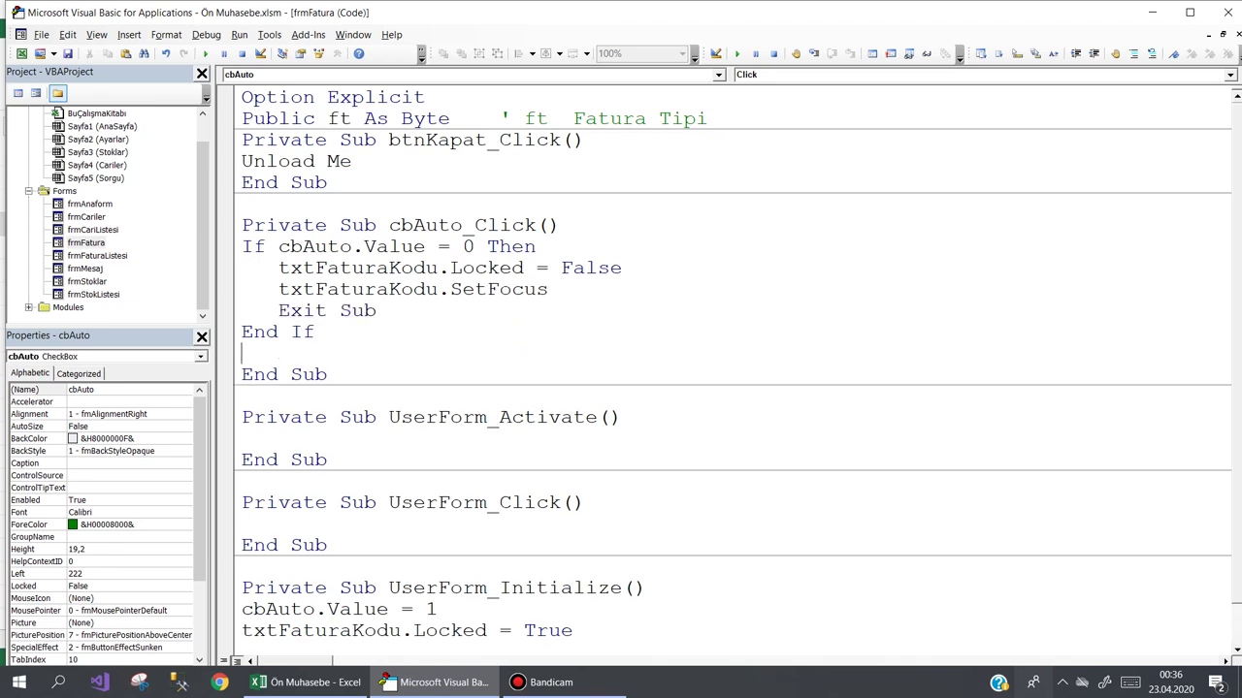
Step: Paste a copy of the If block below and change its condition to cbAuto.Value = 1
key(shift+Up)
key(shift+Up)
key(shift+Up)
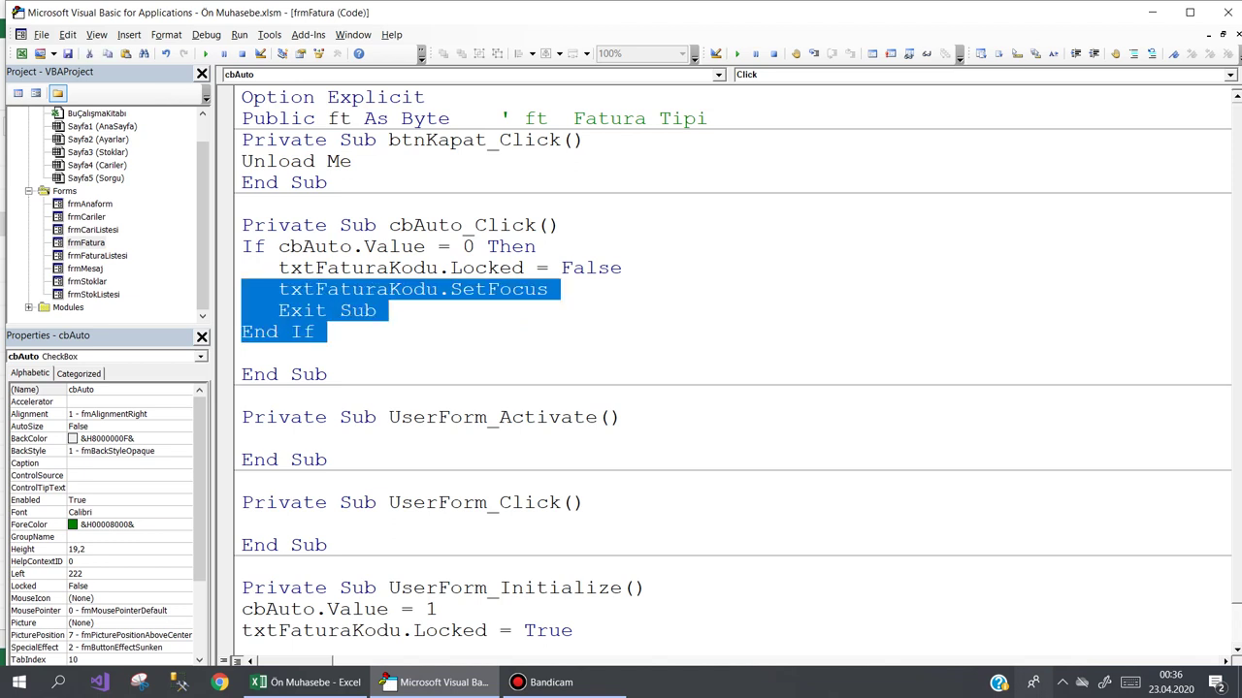
key(shift+Up)
key(shift+Up)
key(ctrl+c)
click(243, 353)
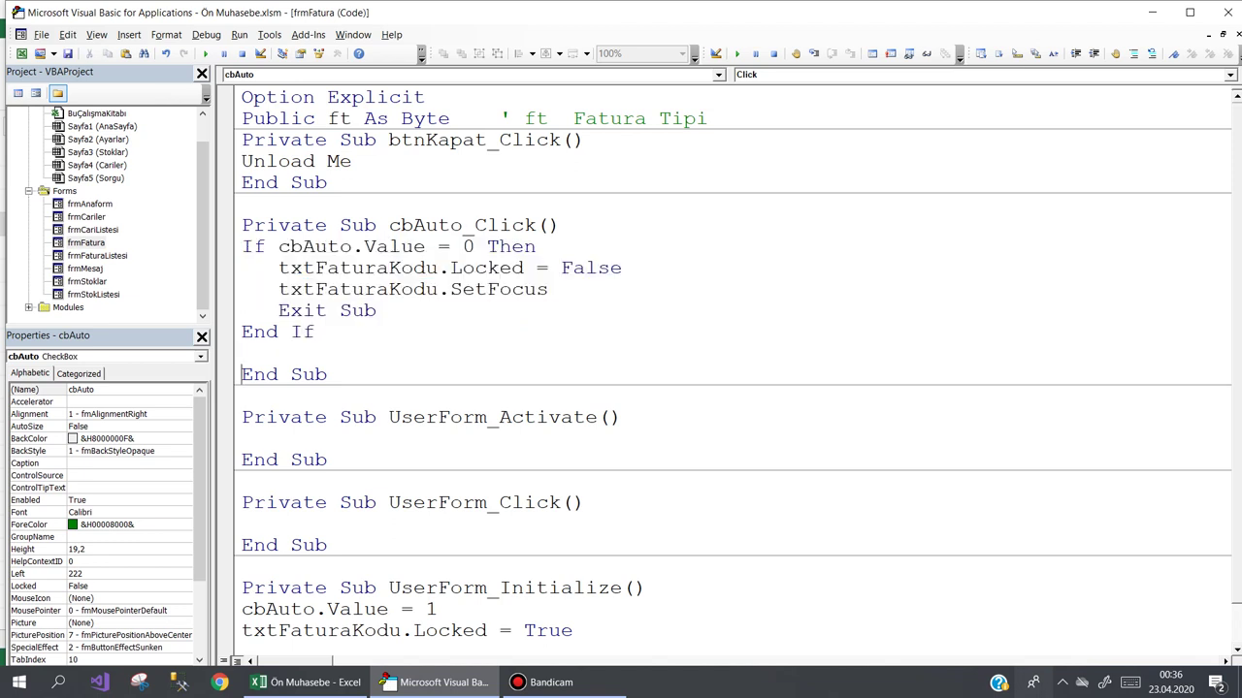
key(ctrl+v)
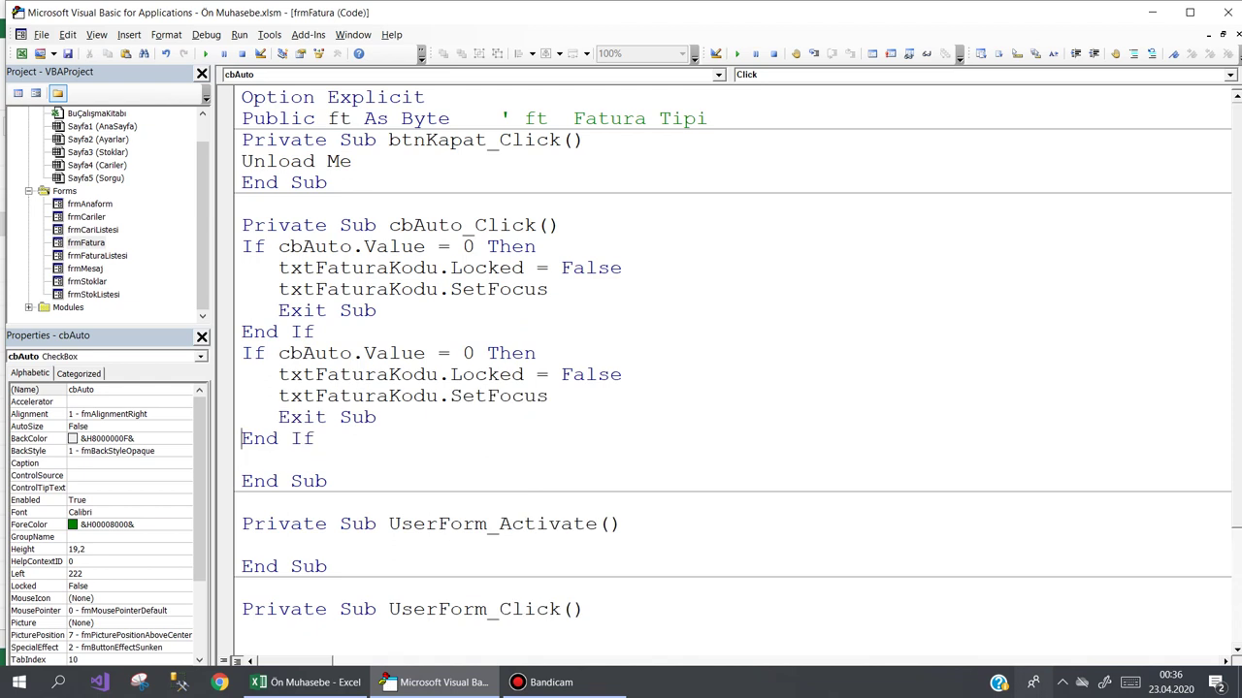
key(Up)
key(ctrl+Right)
key(ctrl+Right)
key(ctrl+Right)
key(ctrl+Right)
key(ctrl+Right)
key(Delete)
text(1)
Step: In the copied block set Locked to True and delete the SetFocus line
key(Down)
key(ctrl+shift+Left)
text(true)
key(Down)
key(shift+Home)
key(Delete)
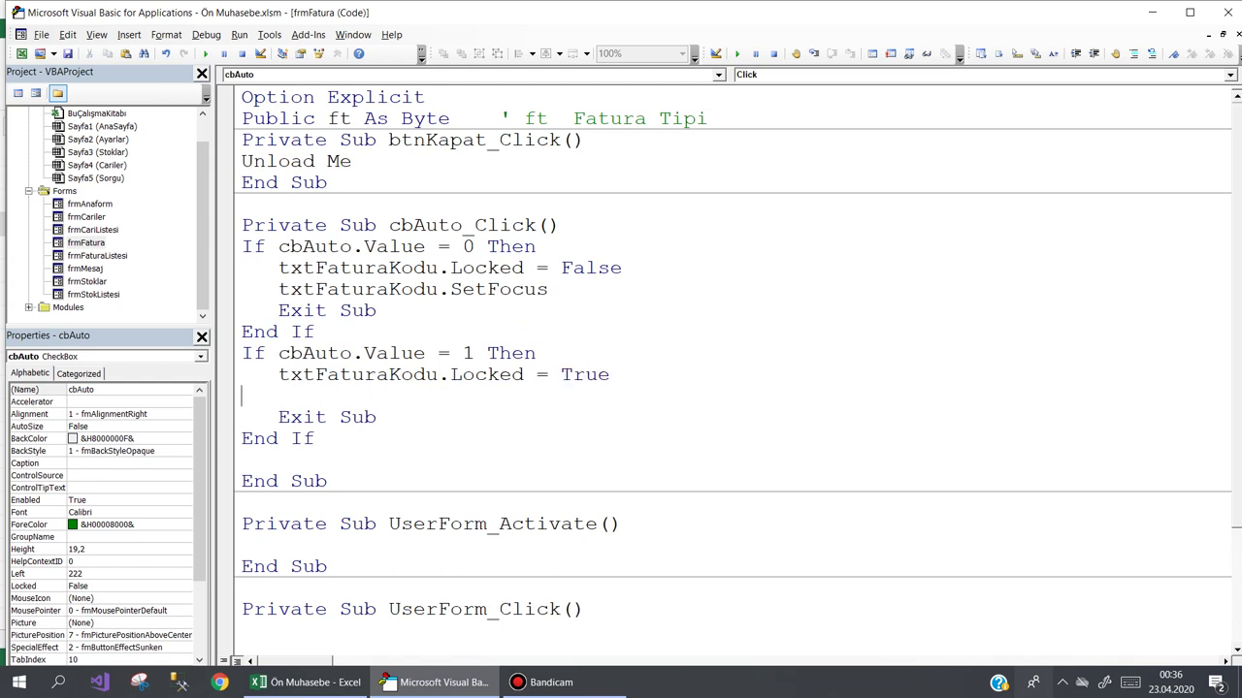
key(shift+Down)
key(Delete)
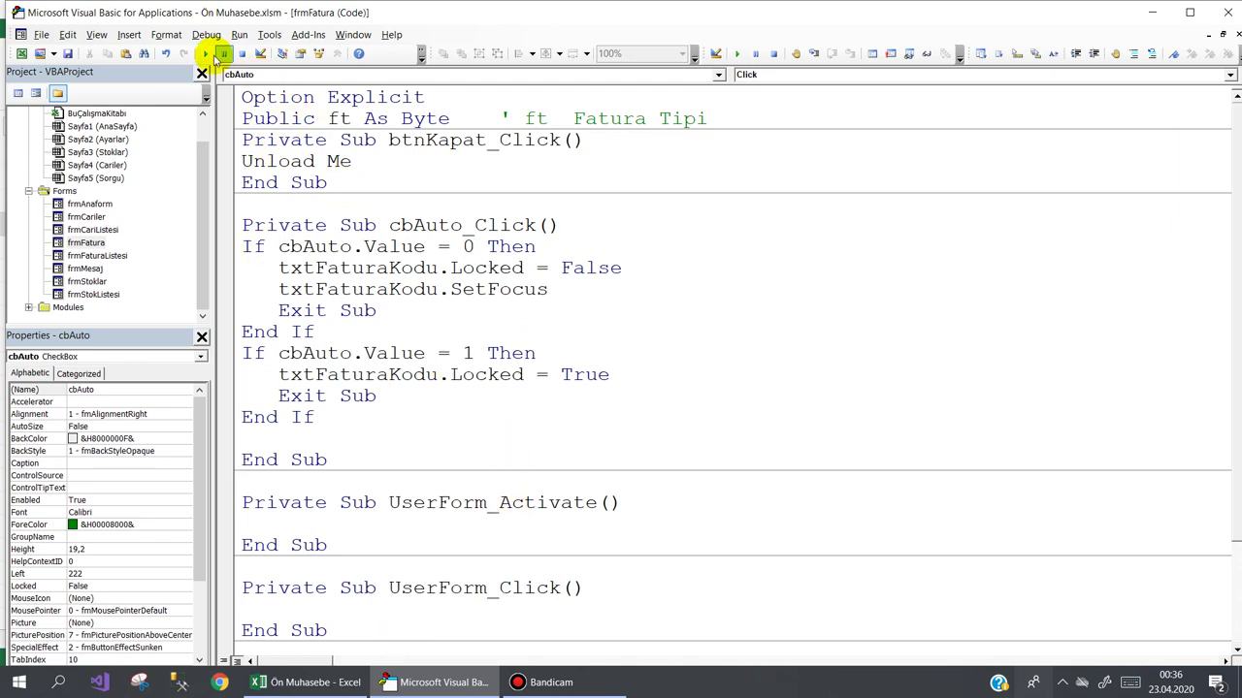
Step: Run the form, untick cbAuto to trigger run-time error 2110, and debug it
click(205, 54)
click(395, 115)
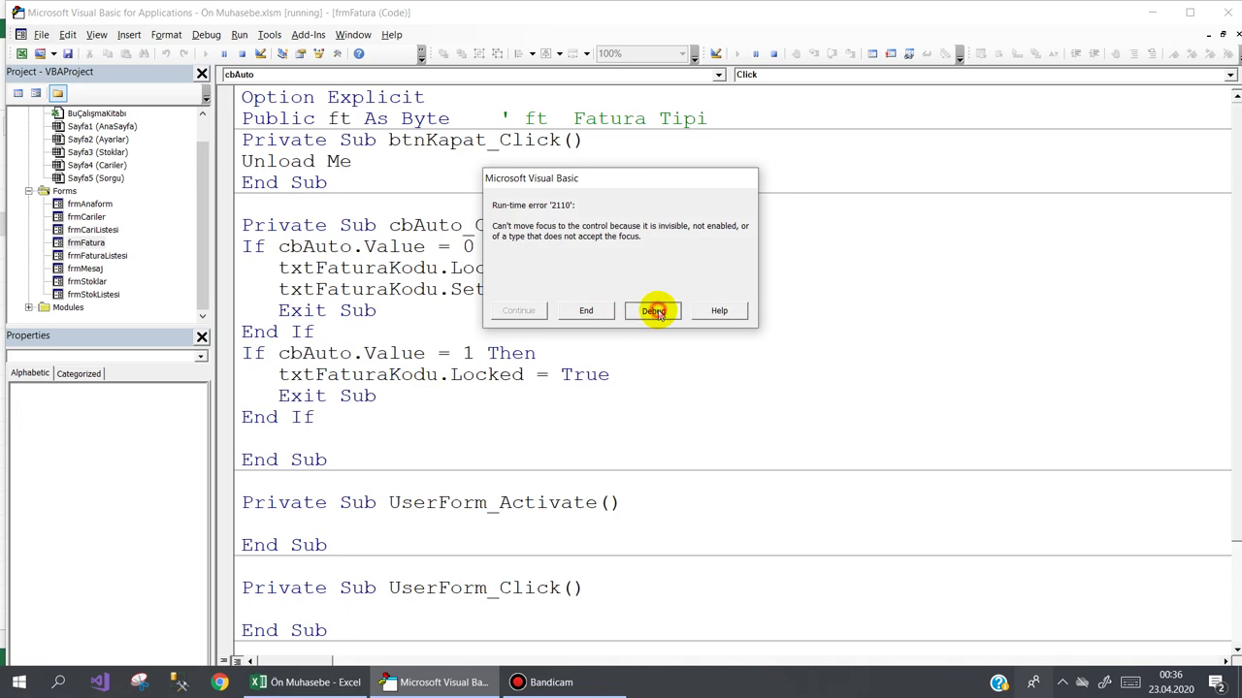
click(656, 312)
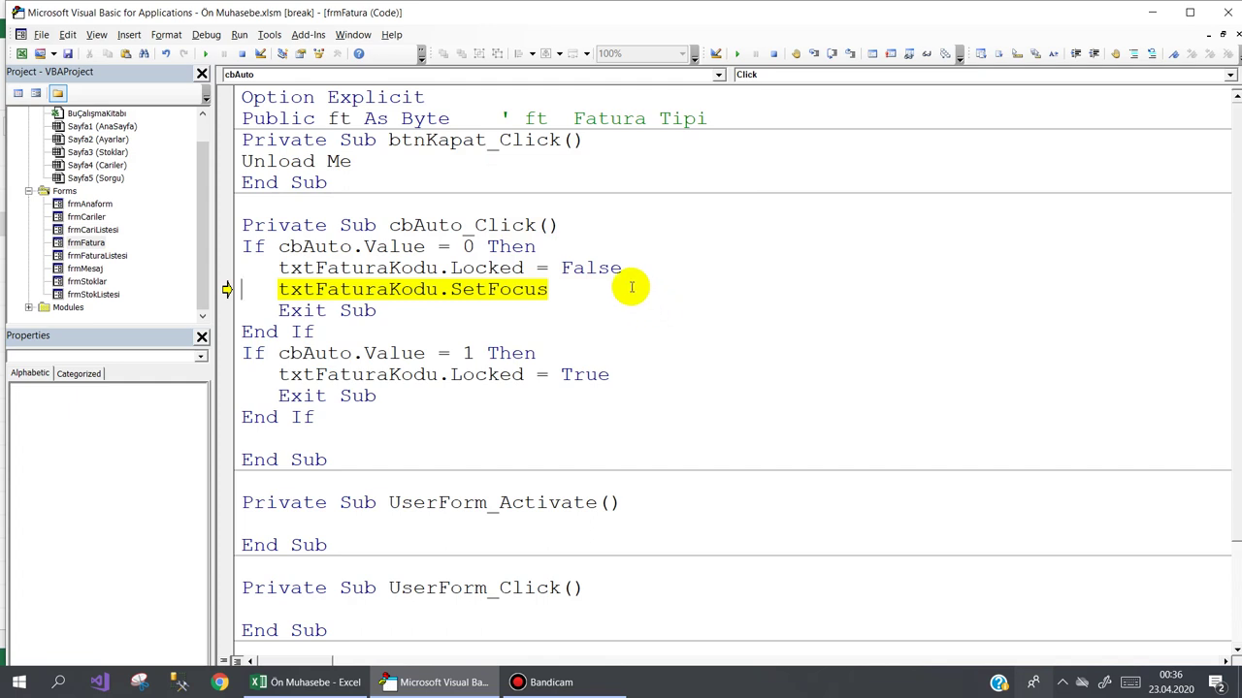
Step: Swap the two Locked values to True and False and resume the run
double_click(600, 270)
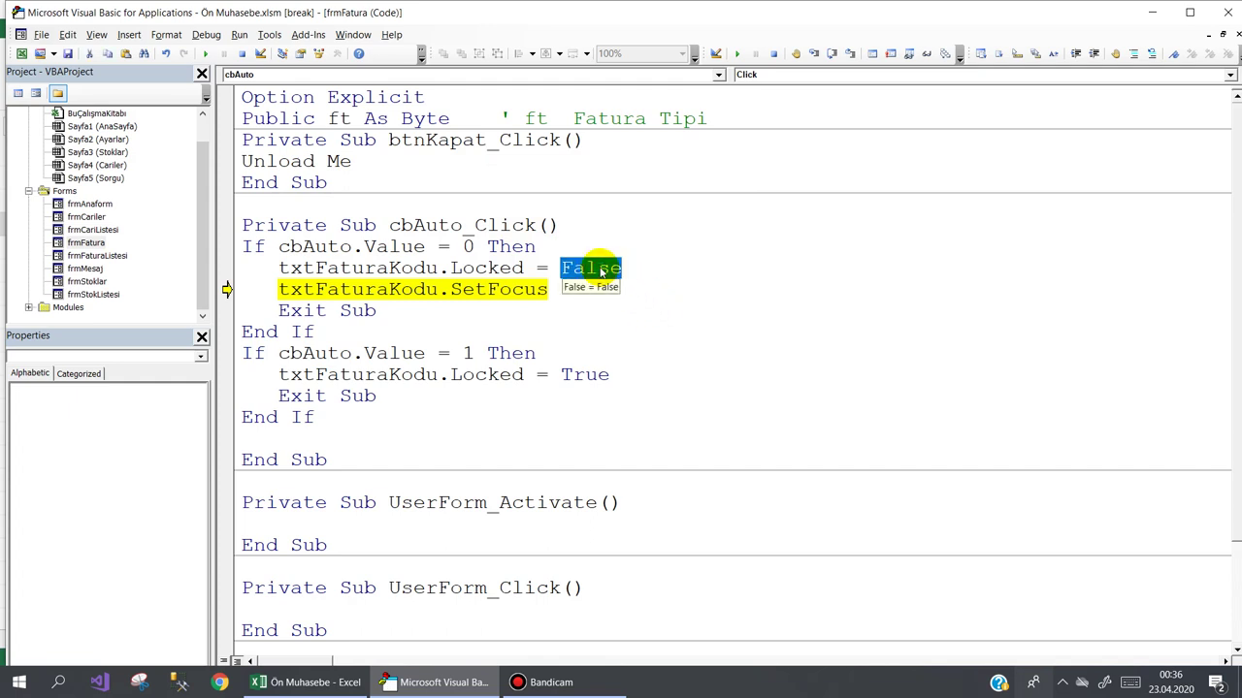
text(tru)
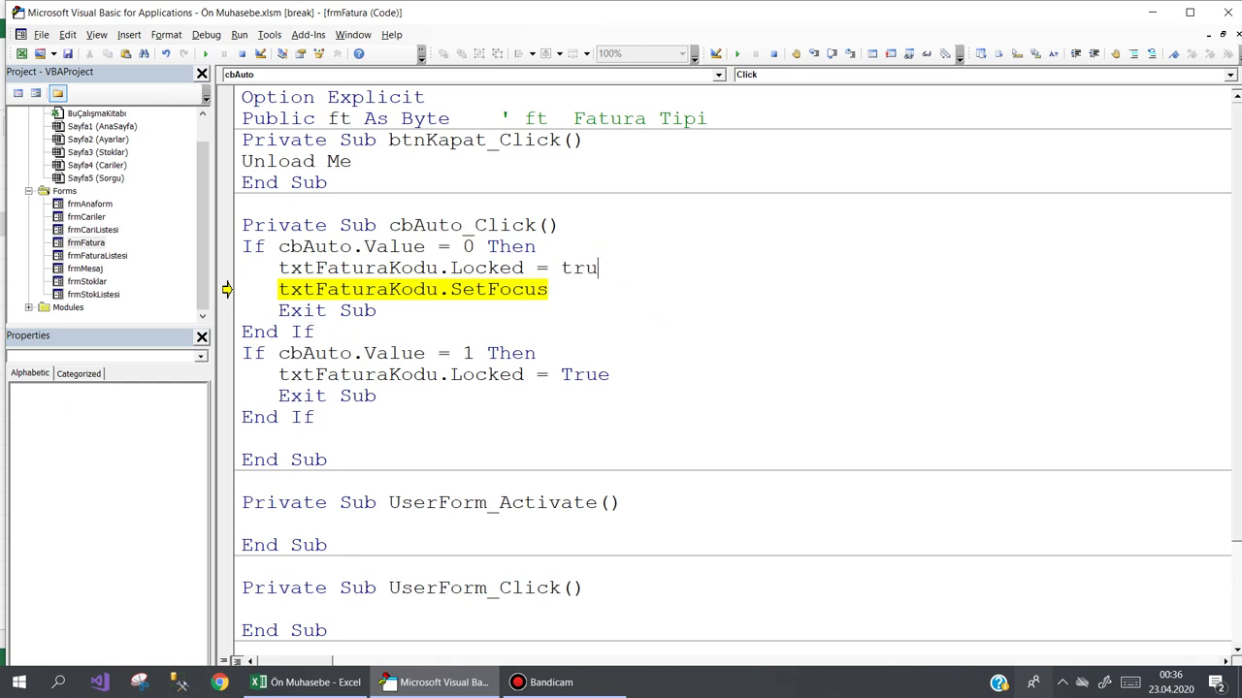
key(ctrl+shift+Left)
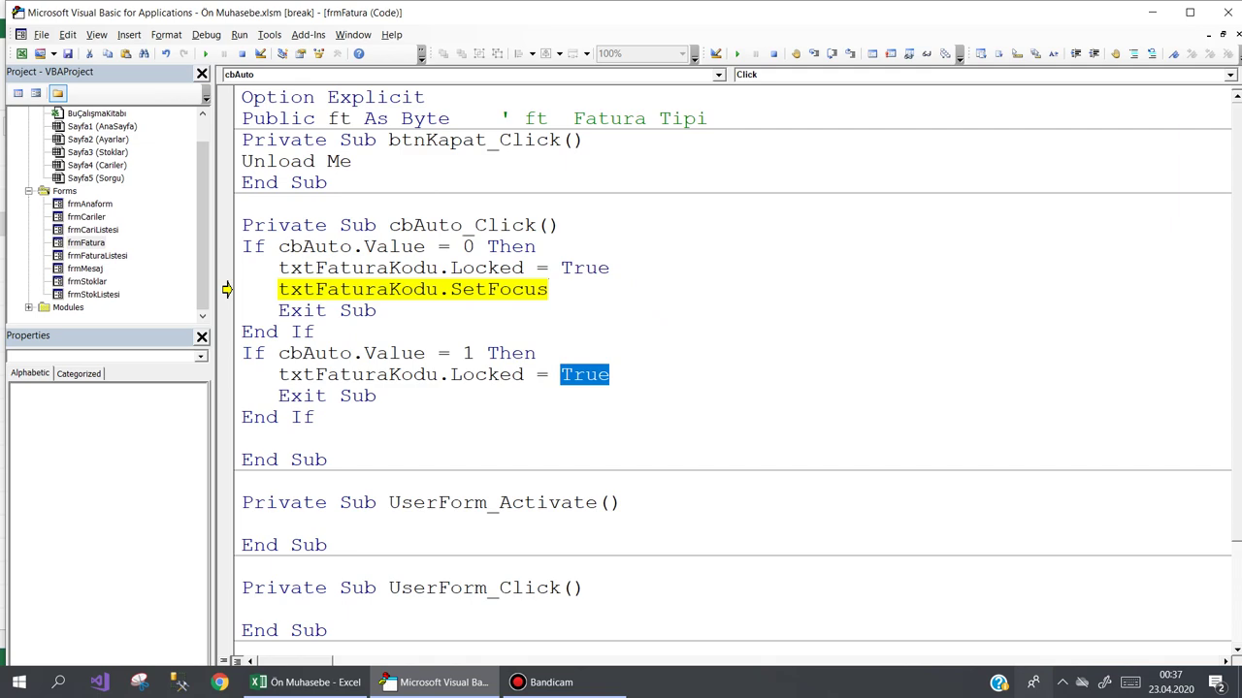
text(fa)
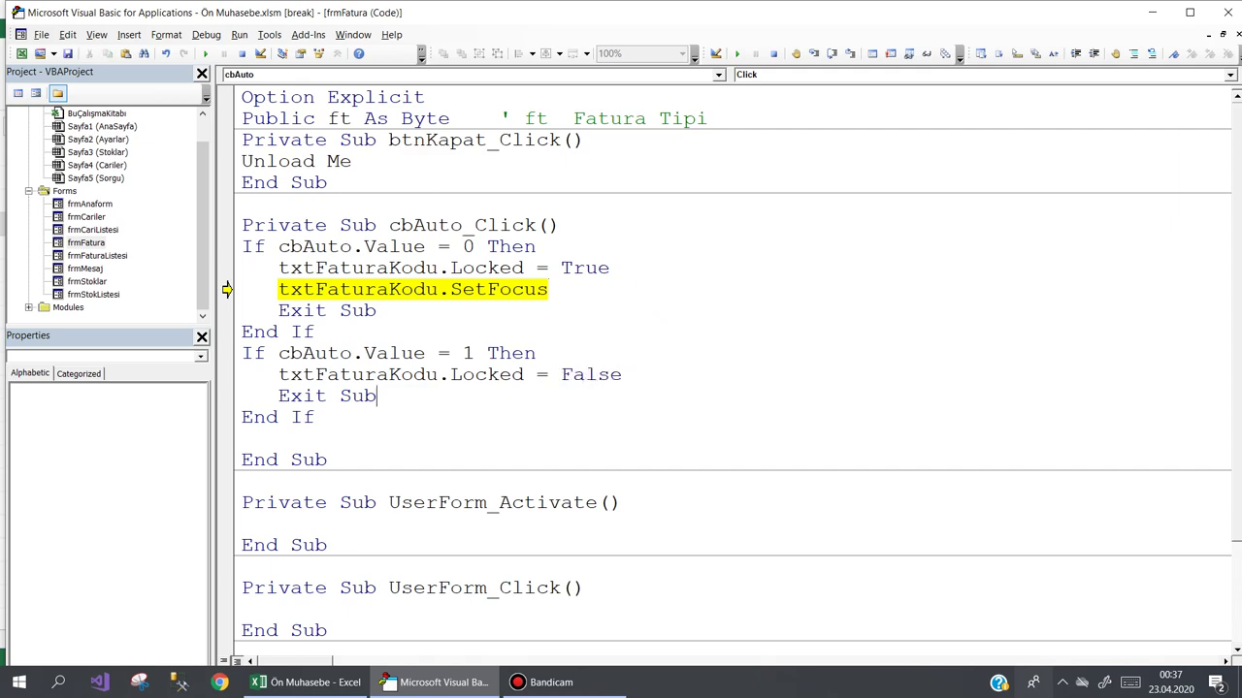
click(205, 53)
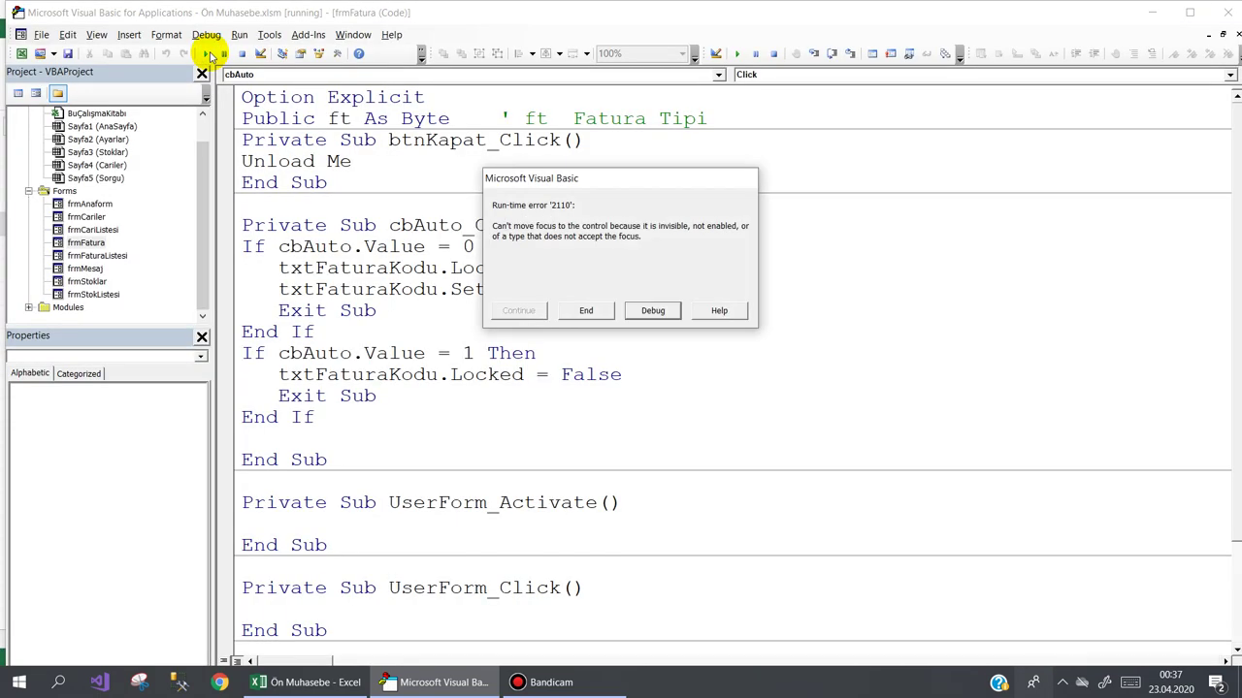
Step: Undo the swapped Locked values, reset the run, and reopen the frmFatura form design
click(636, 310)
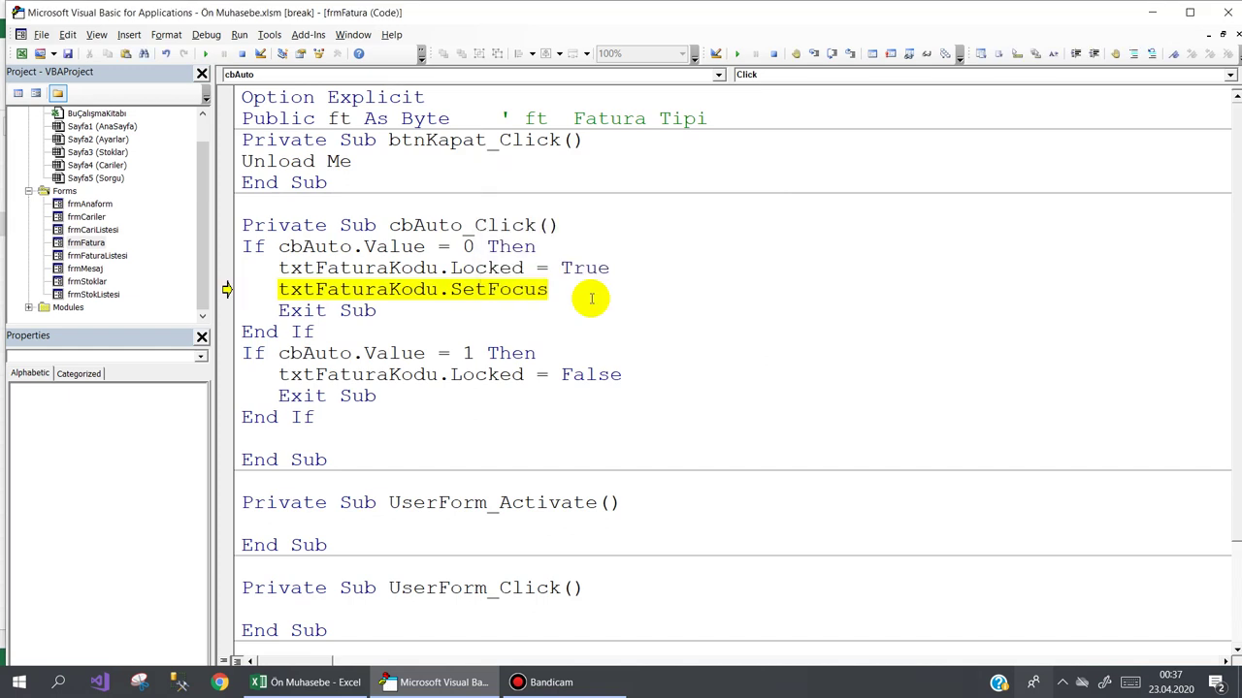
key(ctrl+z)
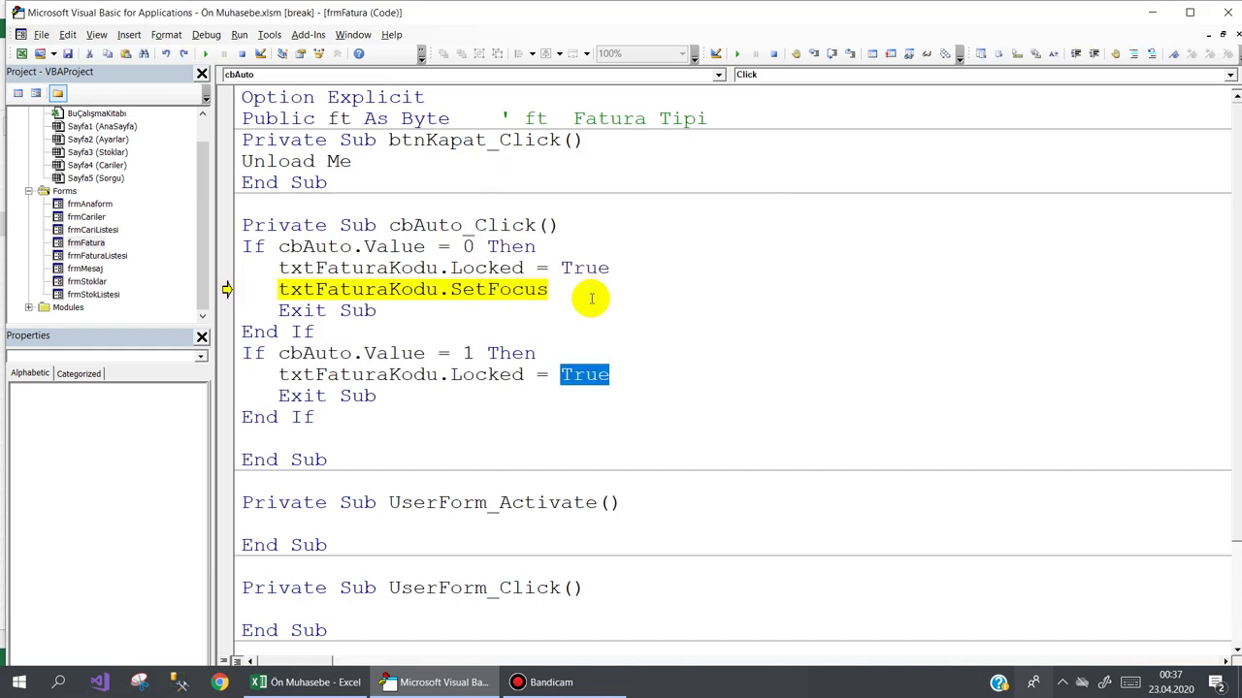
key(ctrl+z)
click(596, 295)
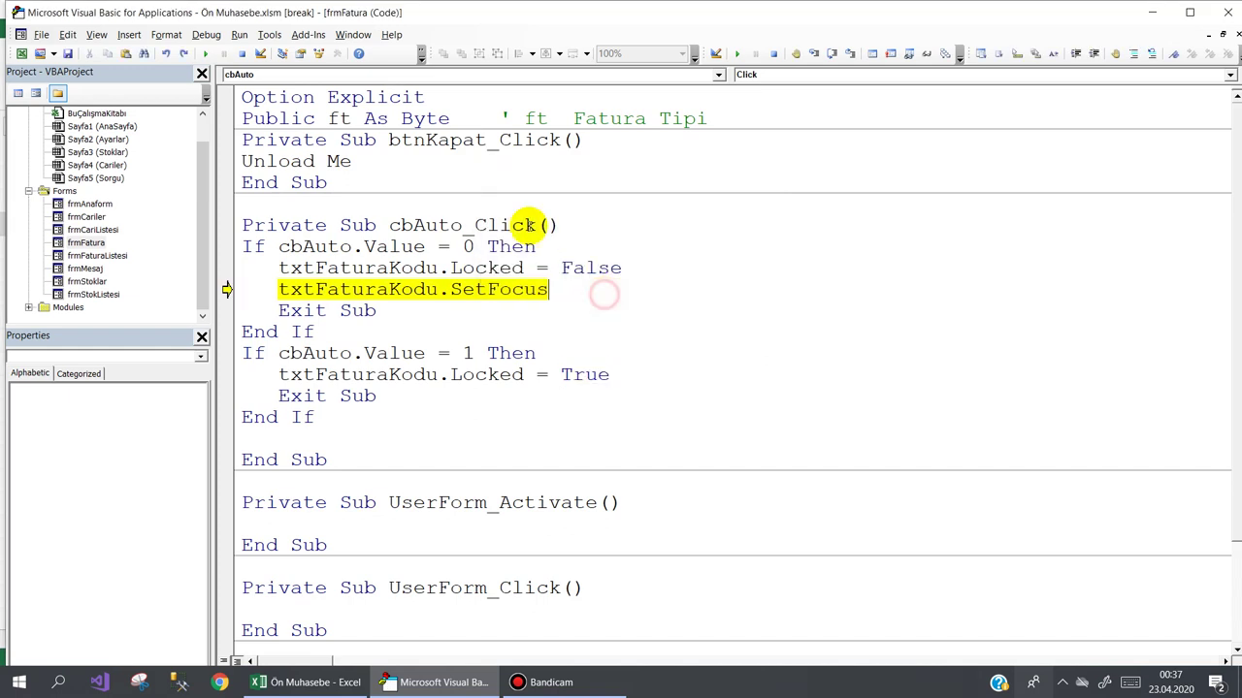
click(243, 55)
double_click(86, 243)
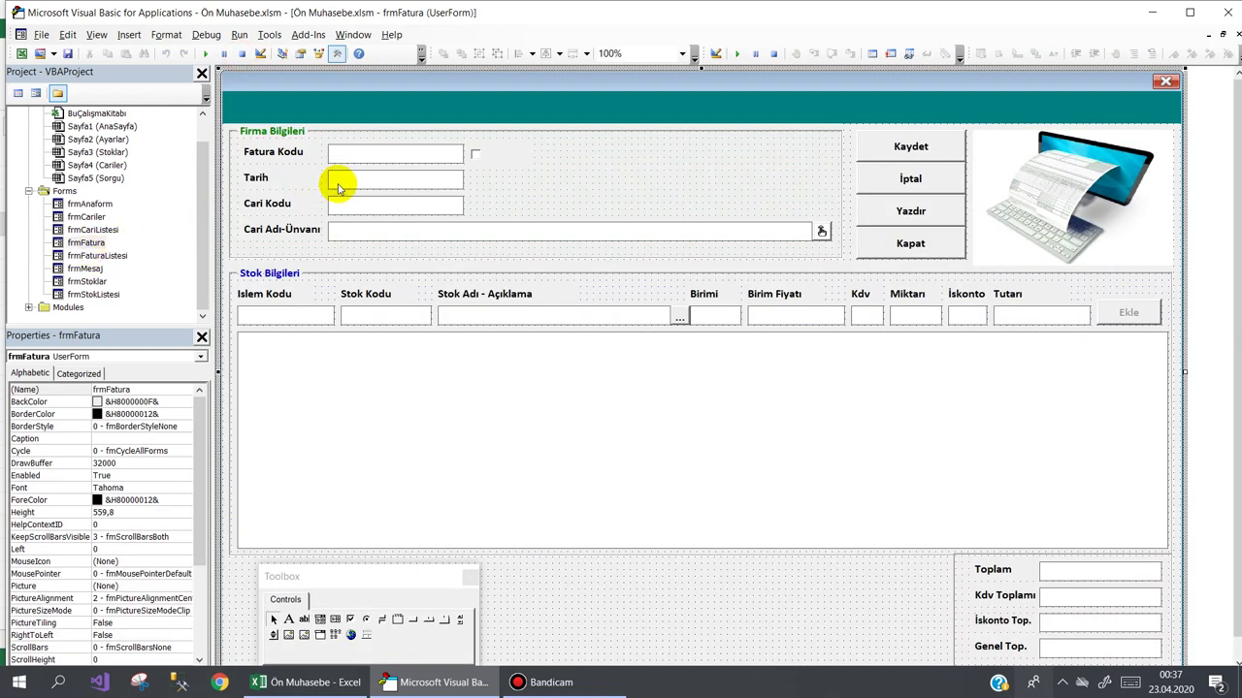
Step: Compare Locked settings of the Fatura Kodu, Tarih and Cari Kodu boxes, then show frmFatura's code
click(386, 160)
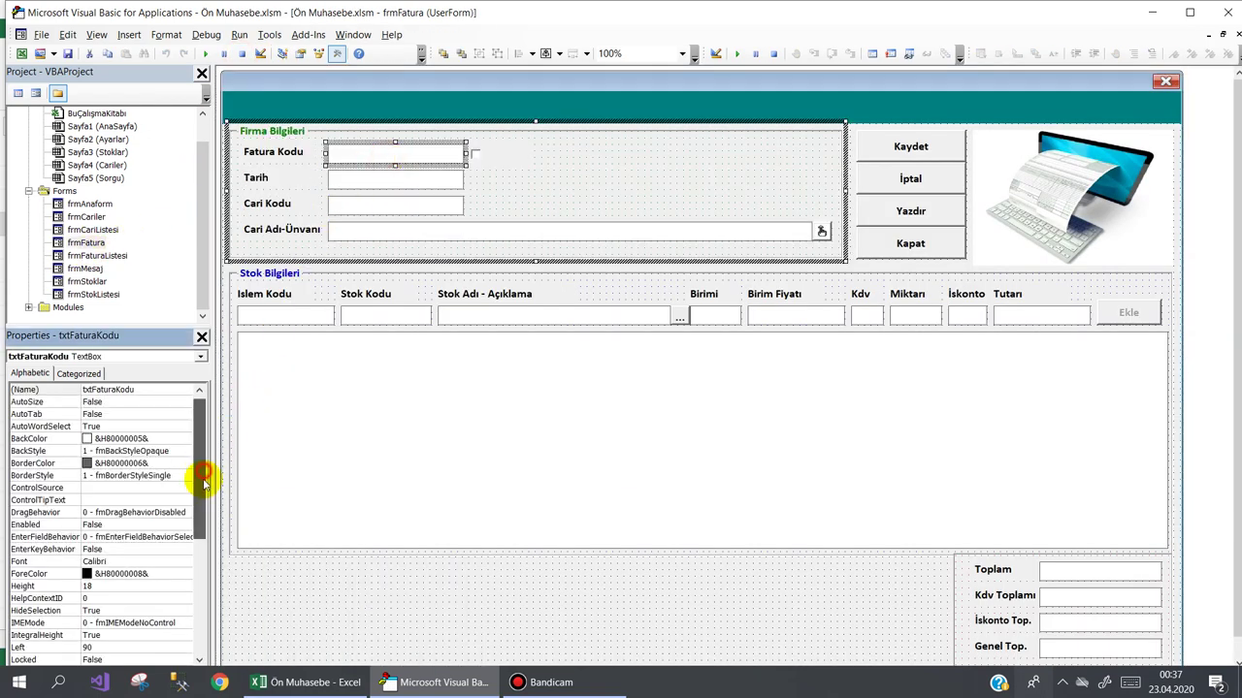
drag(205, 474, 205, 525)
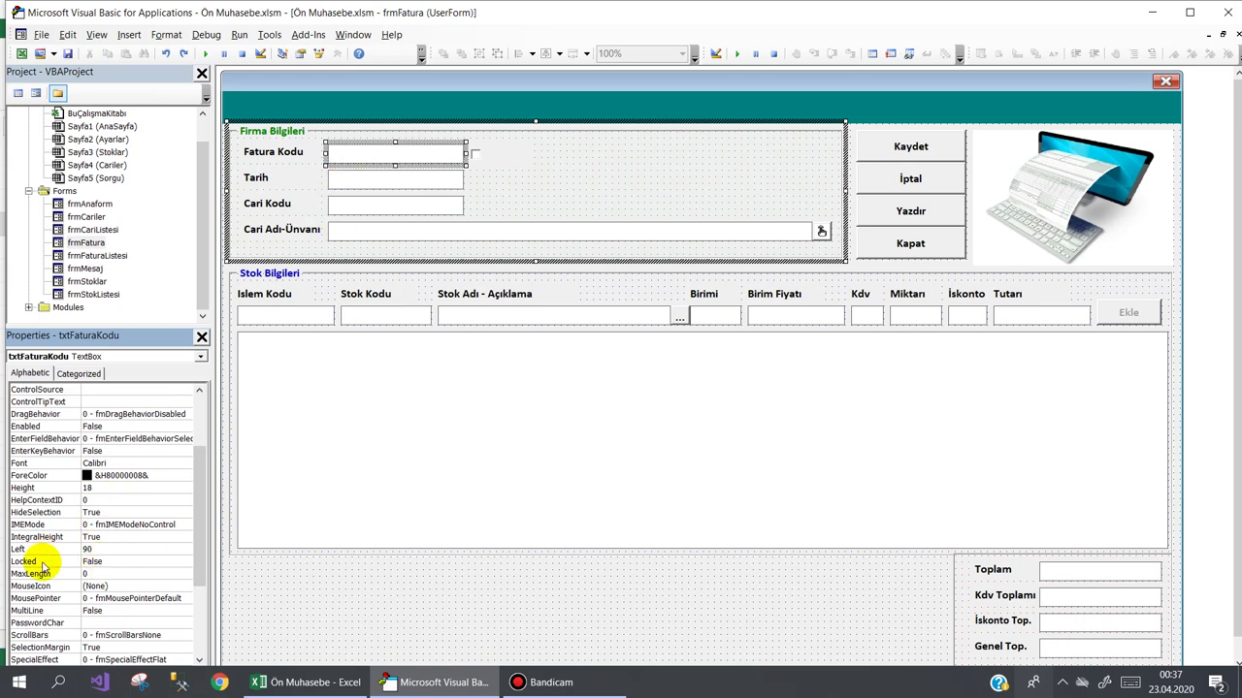
click(381, 184)
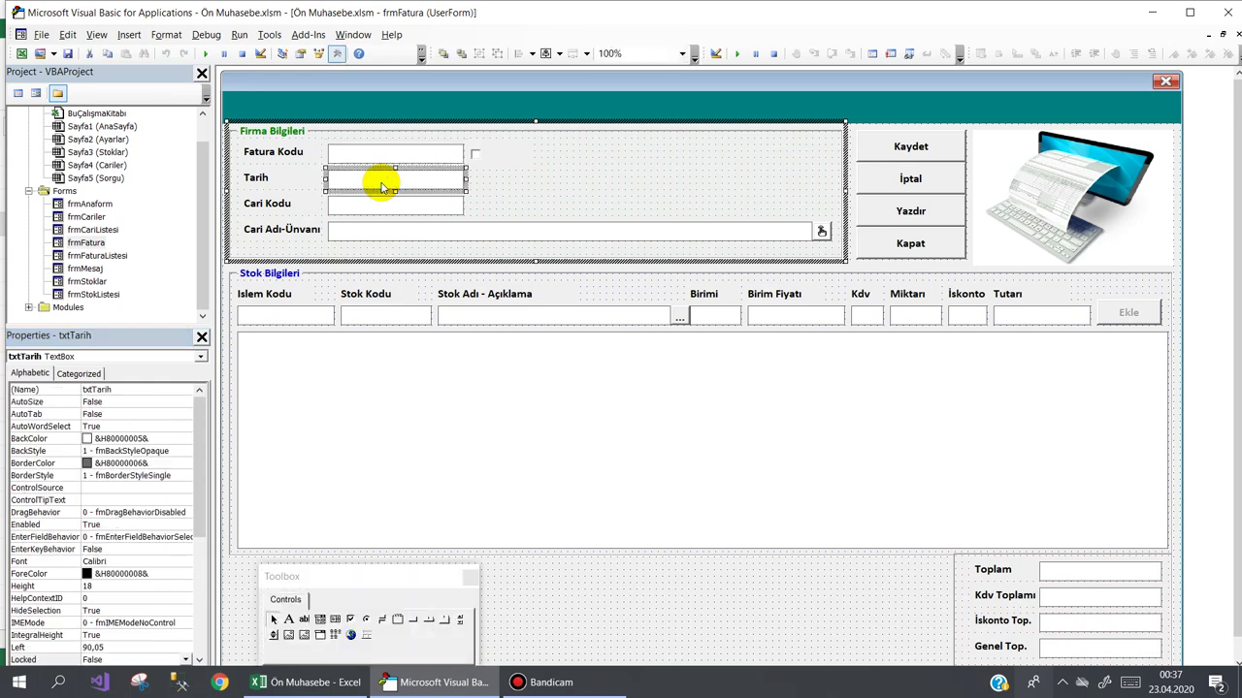
click(379, 207)
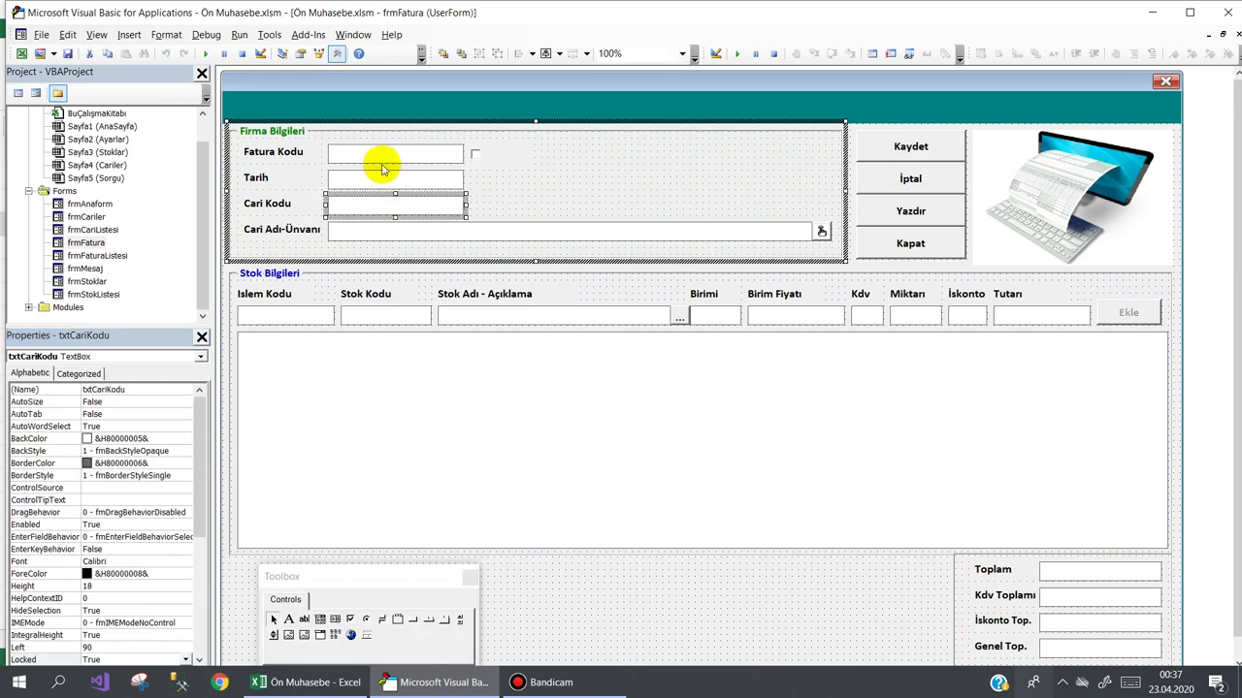
click(385, 159)
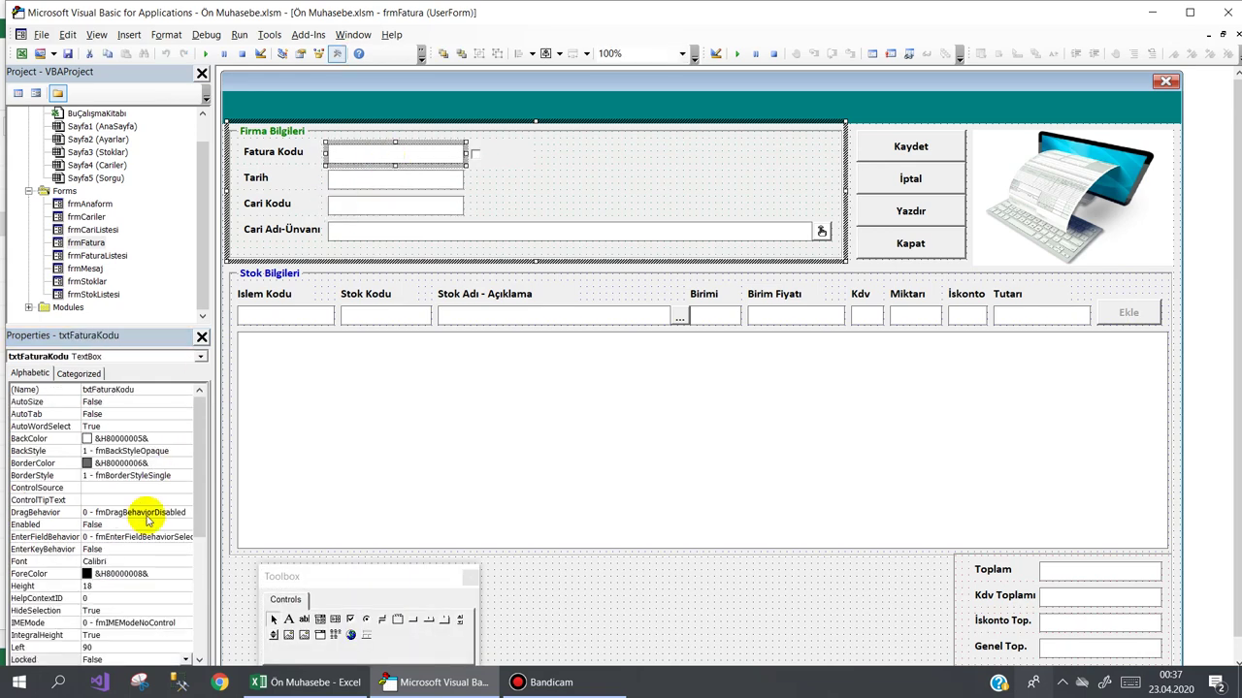
click(67, 660)
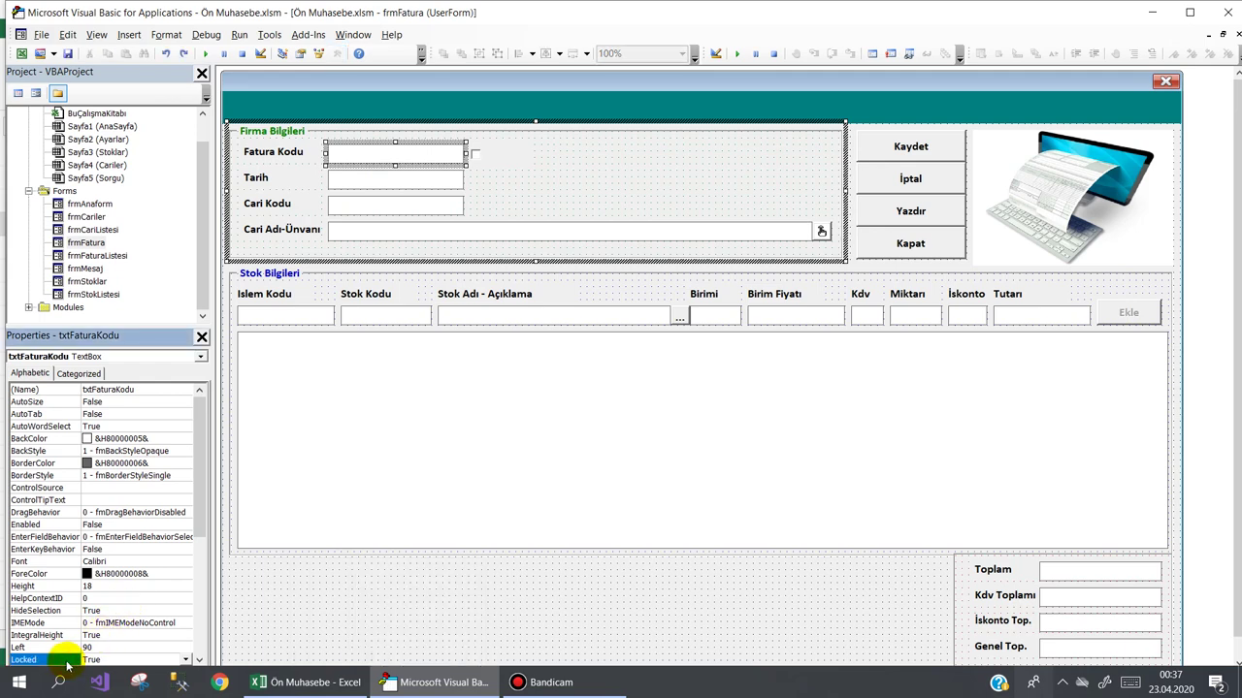
mouse_move(436, 683)
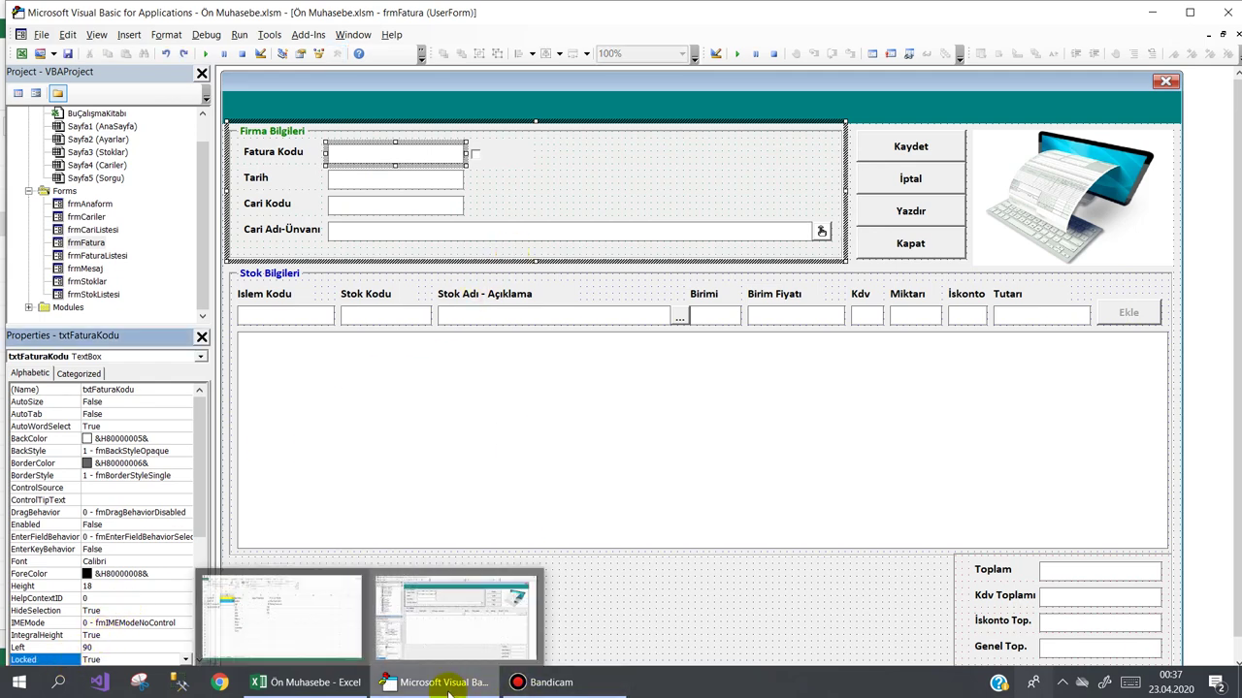
click(1177, 374)
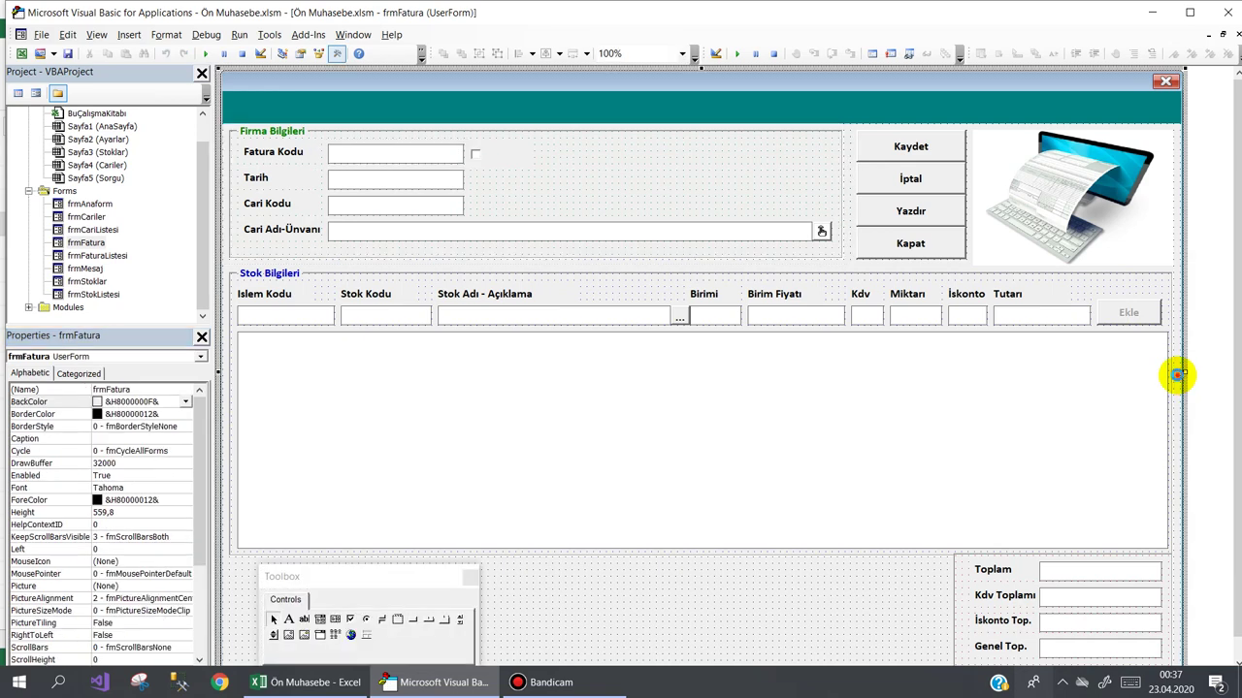
key(F7)
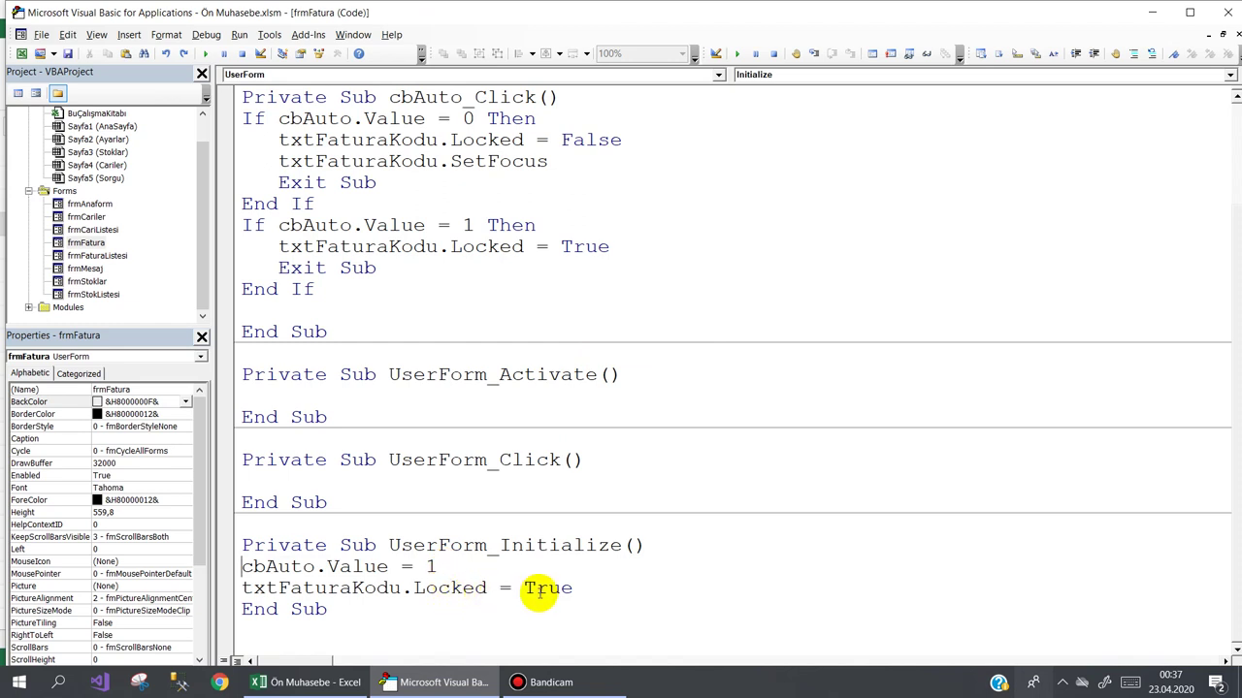
Step: In Excel open Programı Aç > Faturalar > Fatura Ekle, untick cbAuto, and End the 2110 error
click(311, 682)
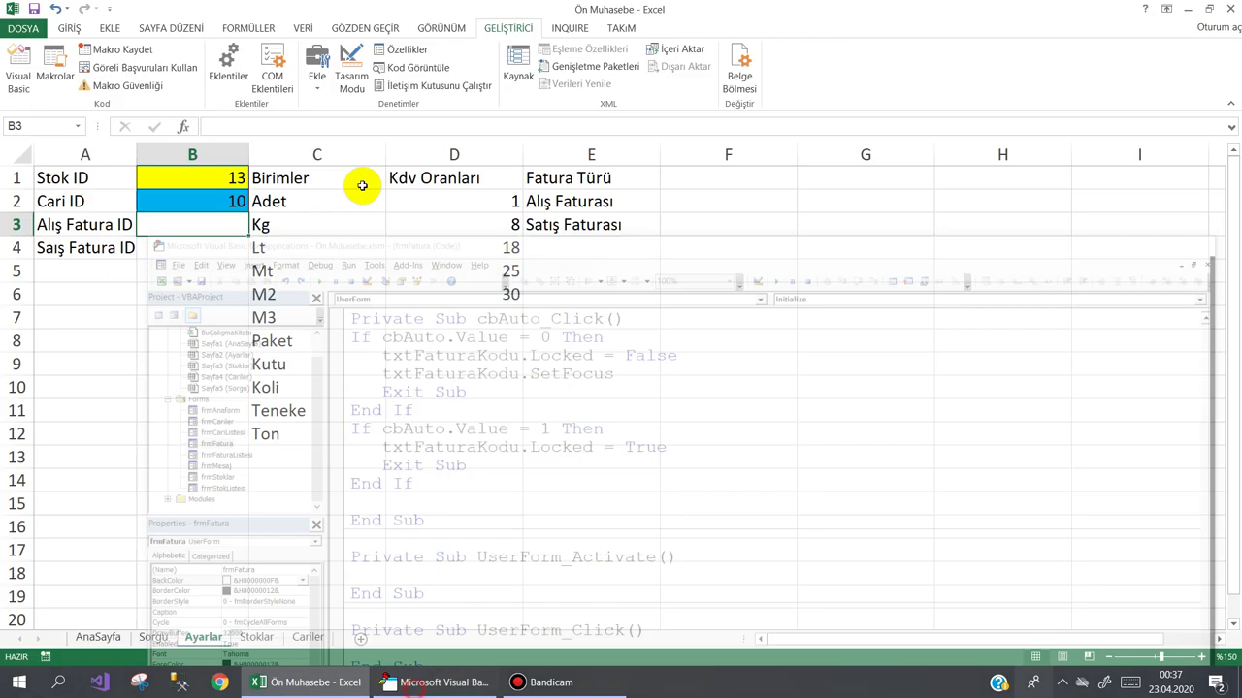
click(306, 682)
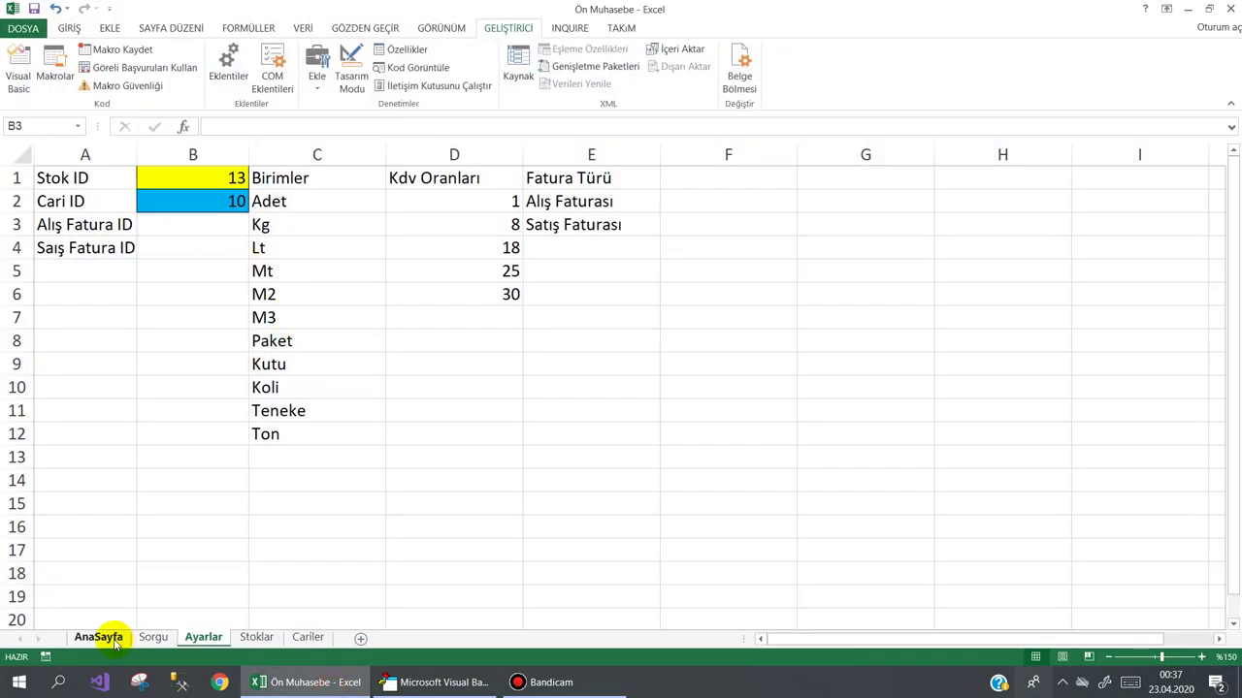
click(98, 636)
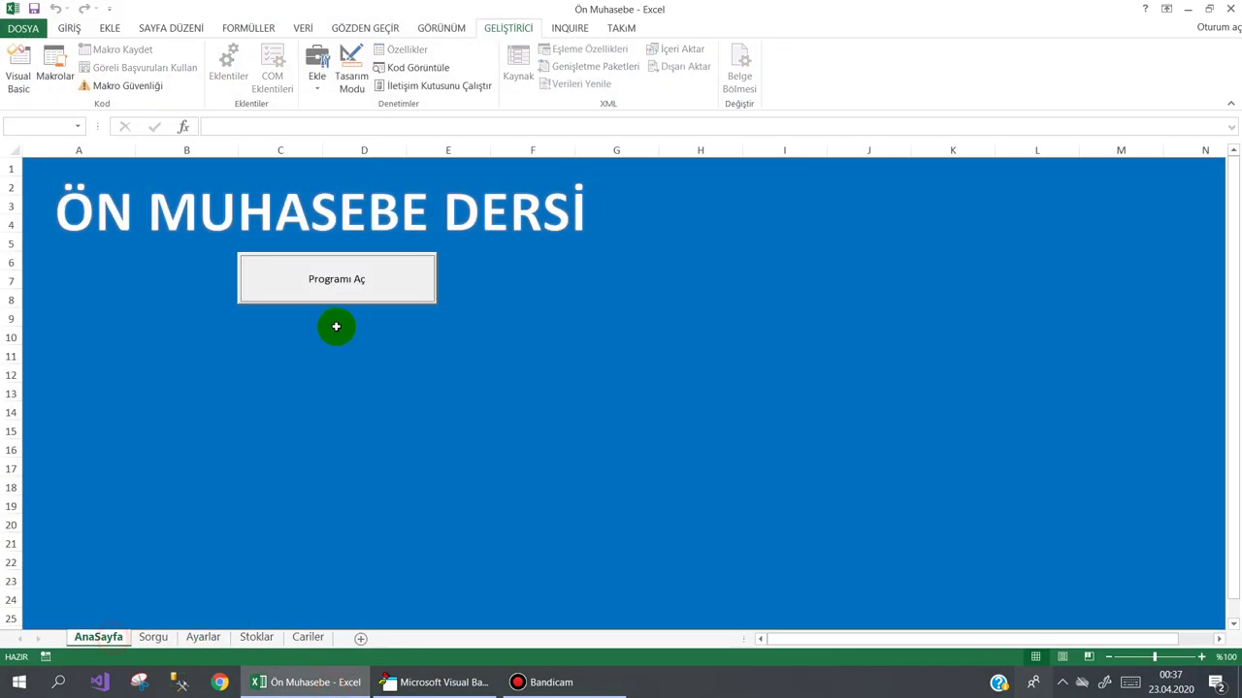
click(354, 278)
click(493, 157)
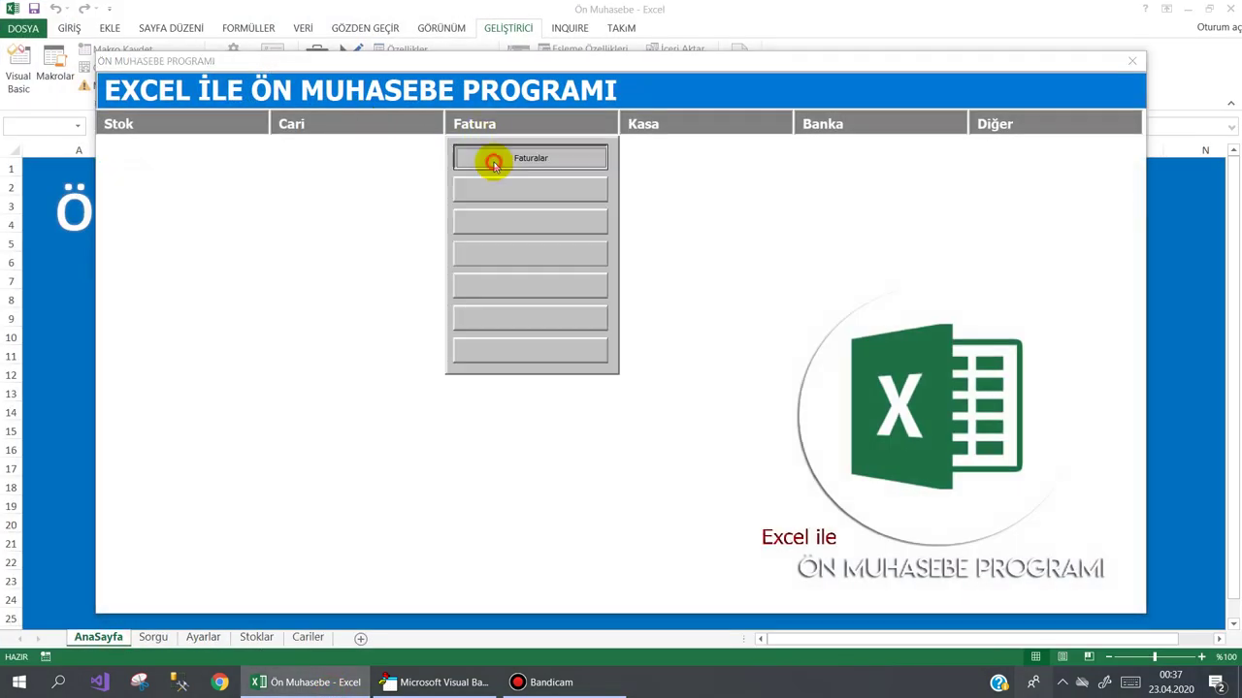
click(787, 528)
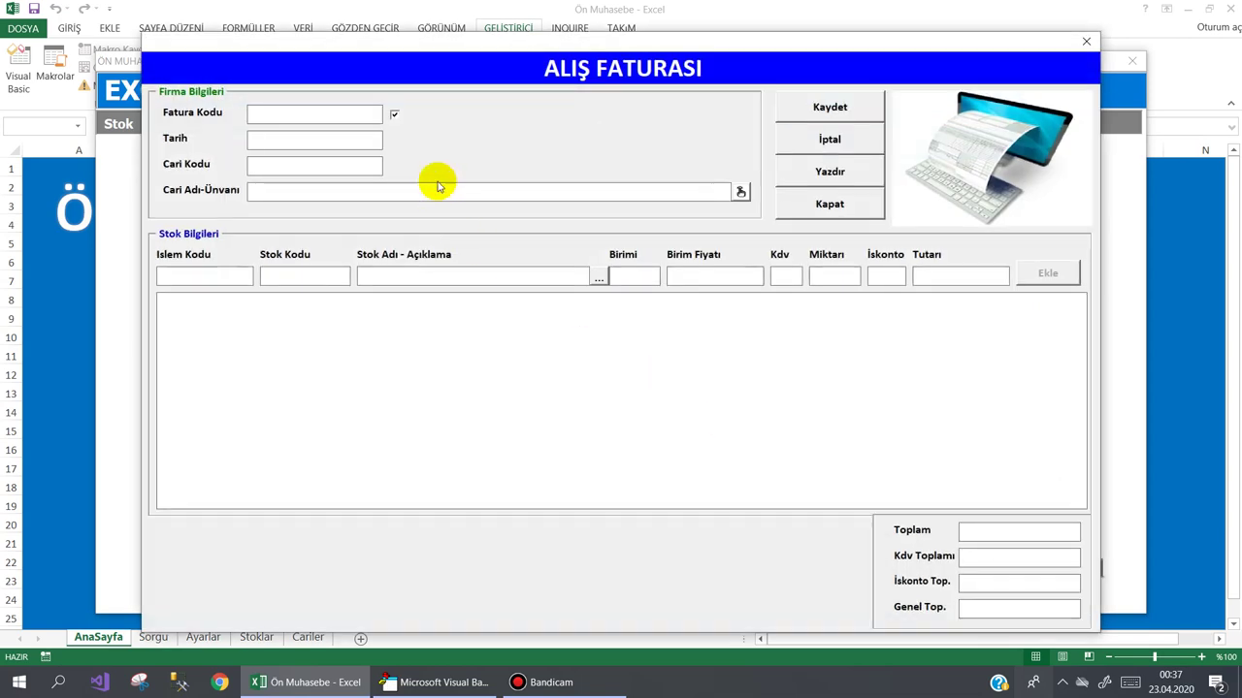
click(340, 116)
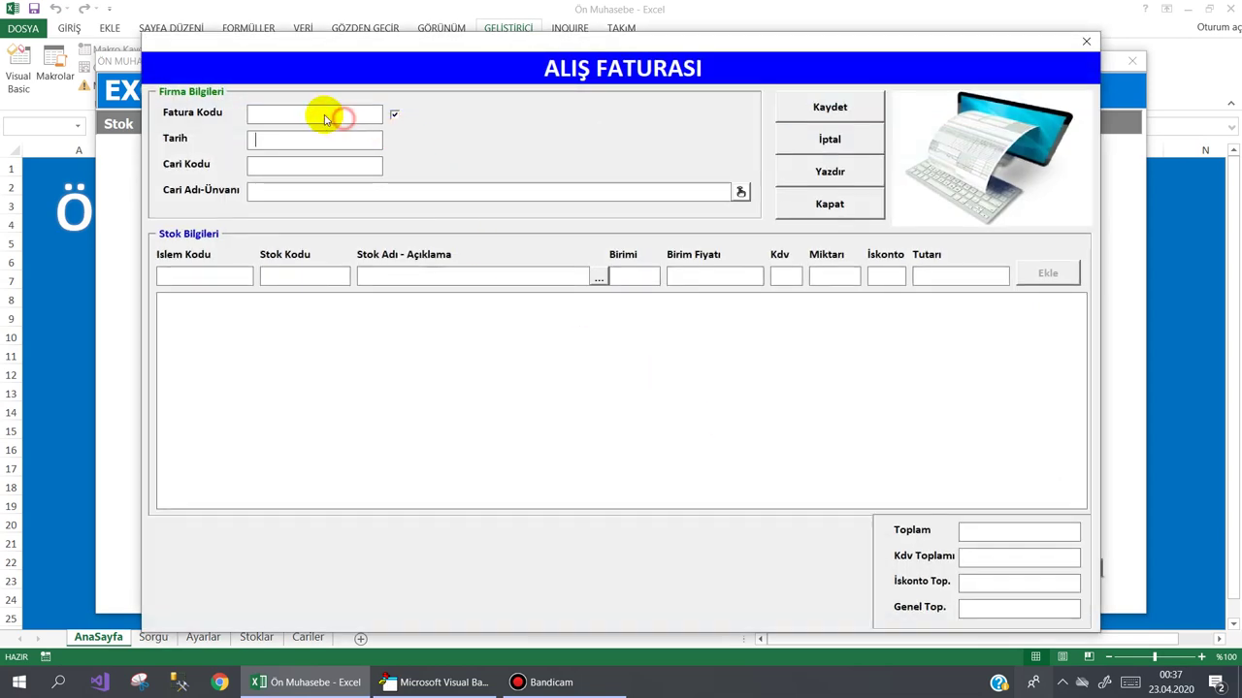
click(393, 114)
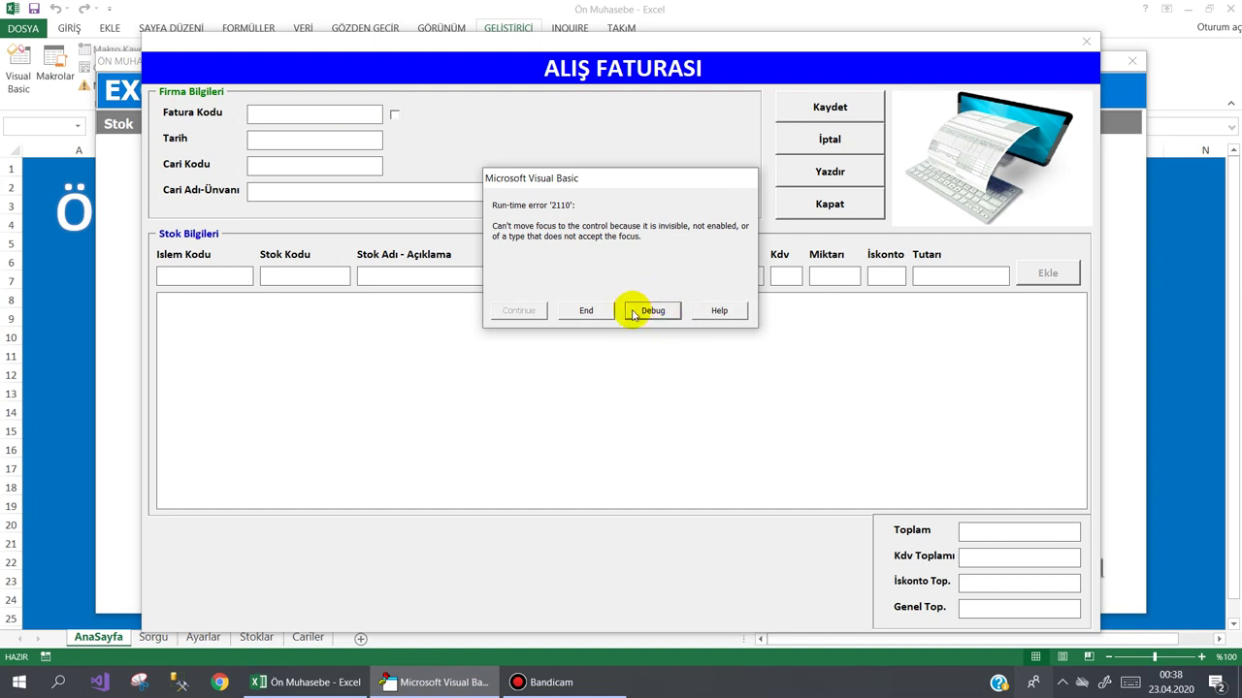
click(586, 311)
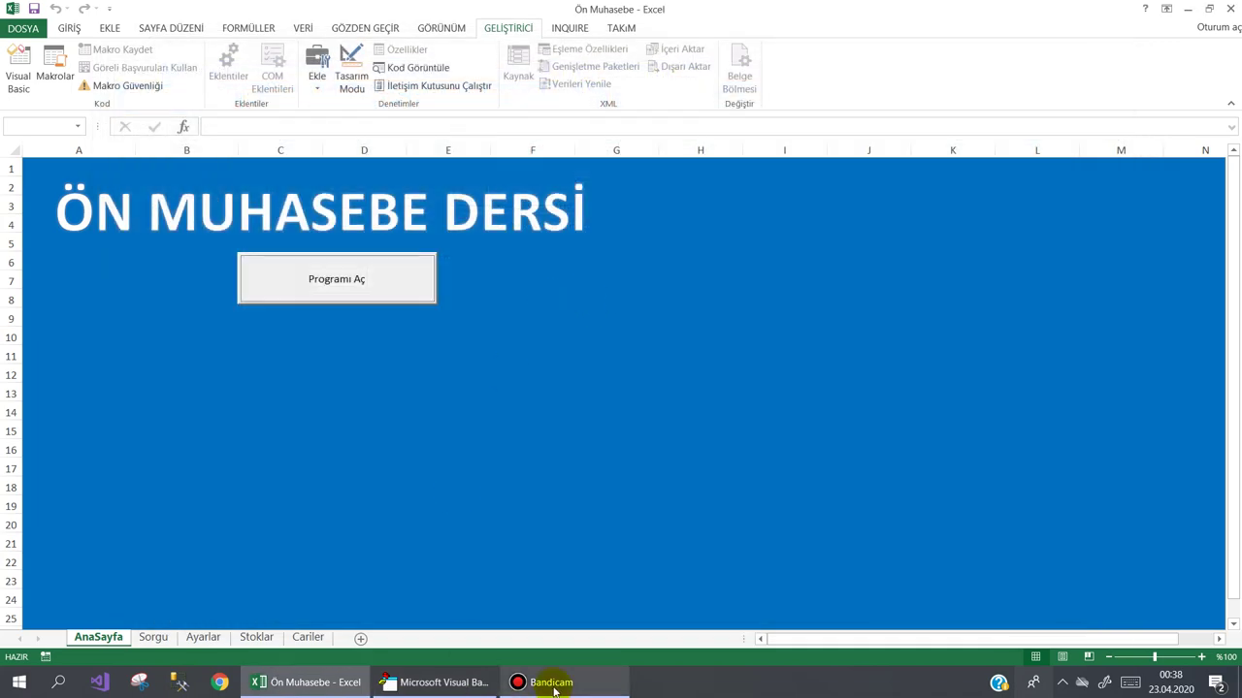
Step: Set txtFaturaKodu's Enabled property to True on frmFatura, then go back to Excel
click(426, 682)
click(426, 161)
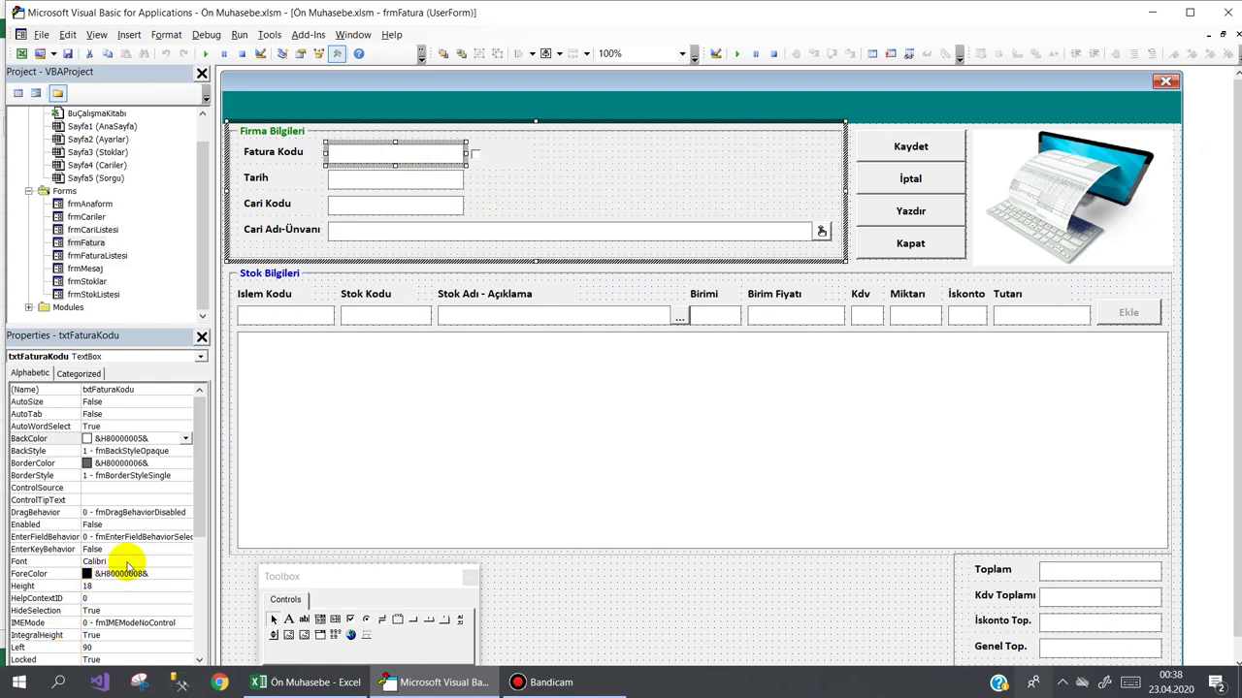
click(66, 526)
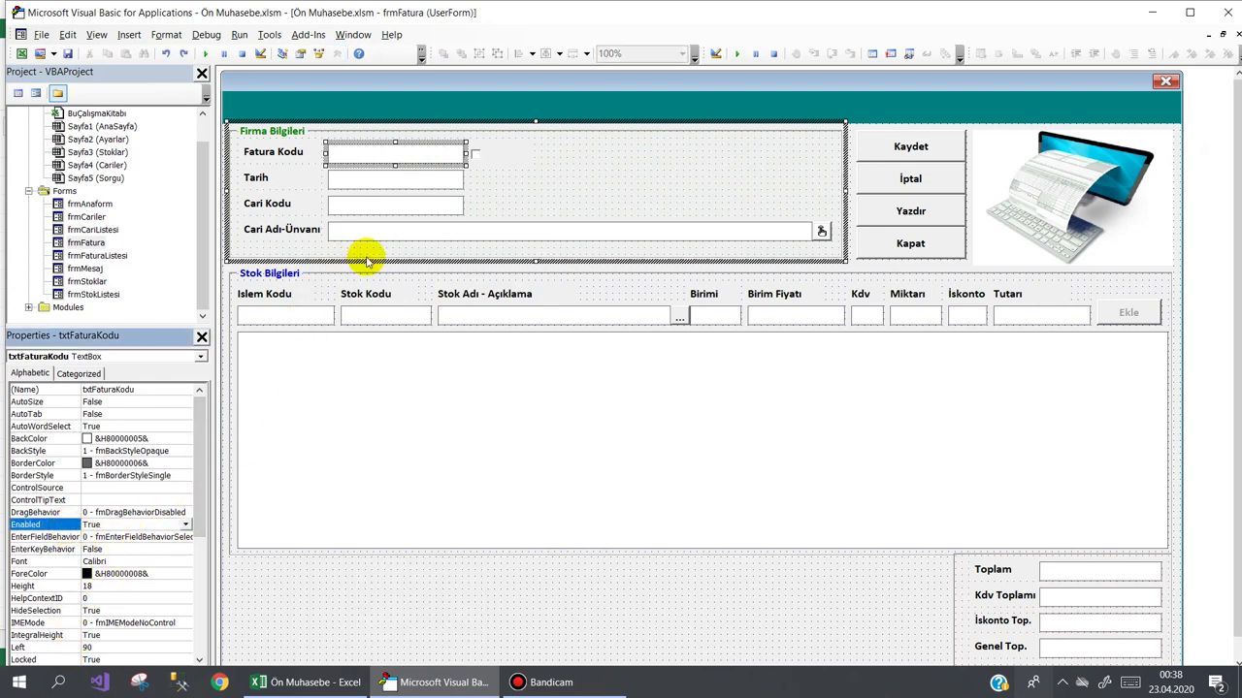
click(389, 210)
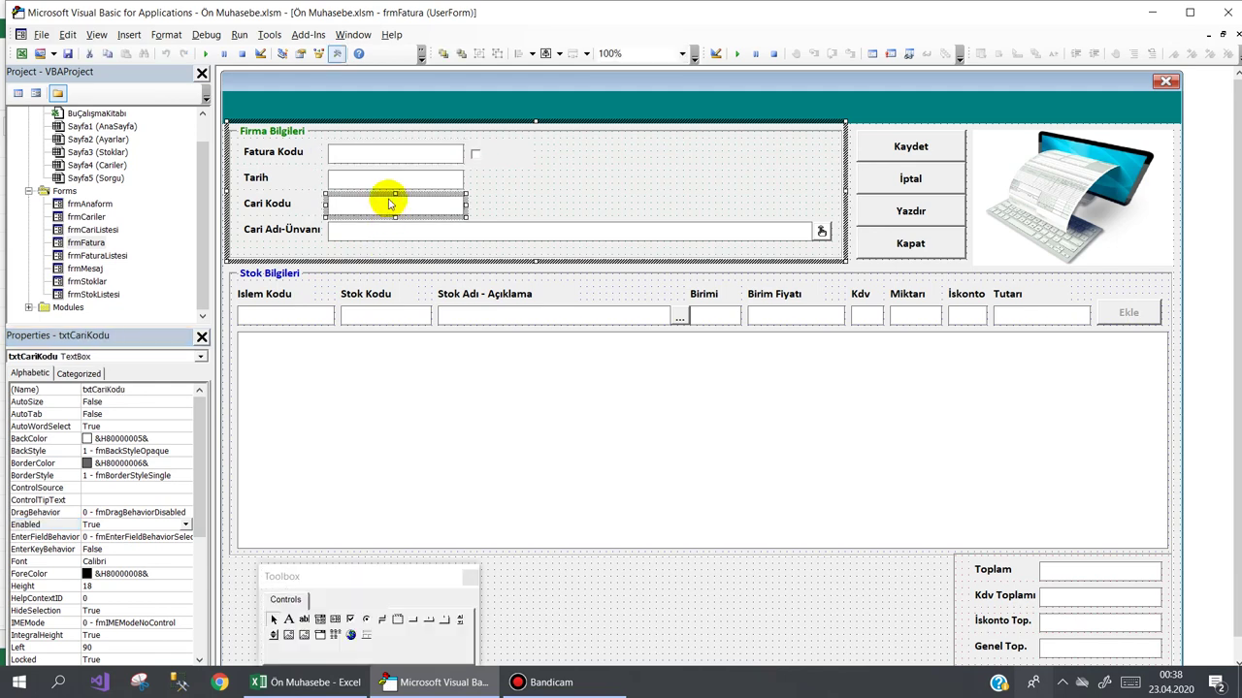
click(570, 626)
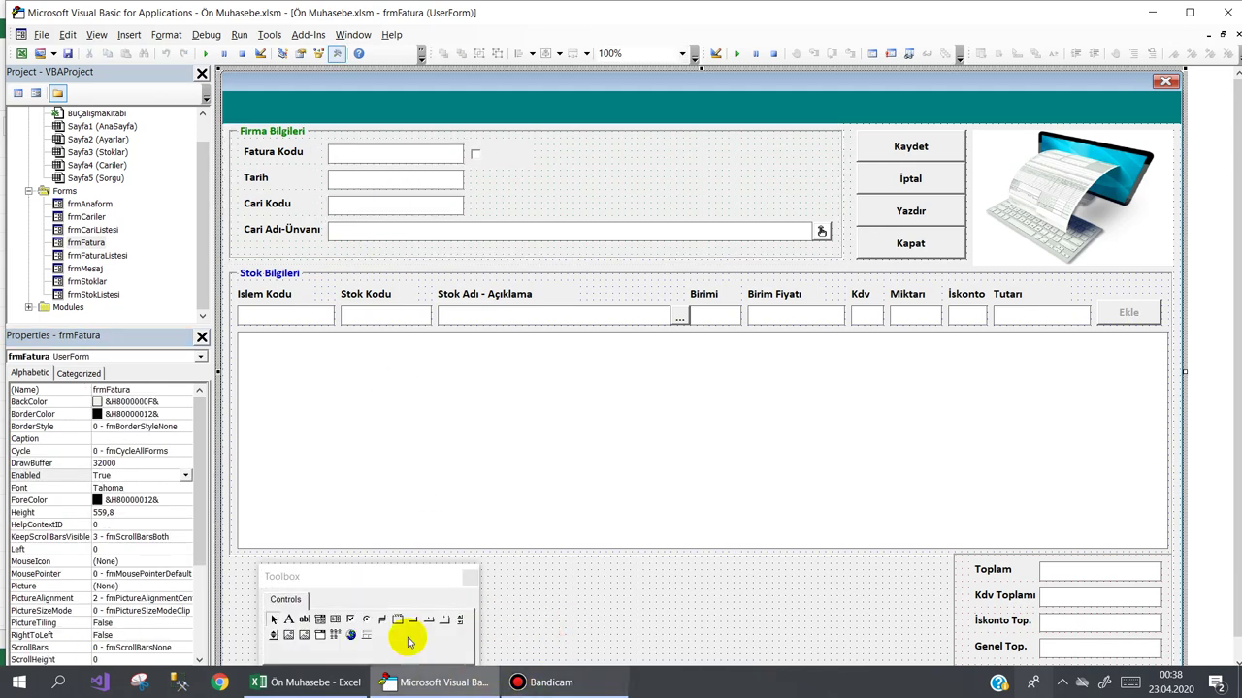
click(320, 683)
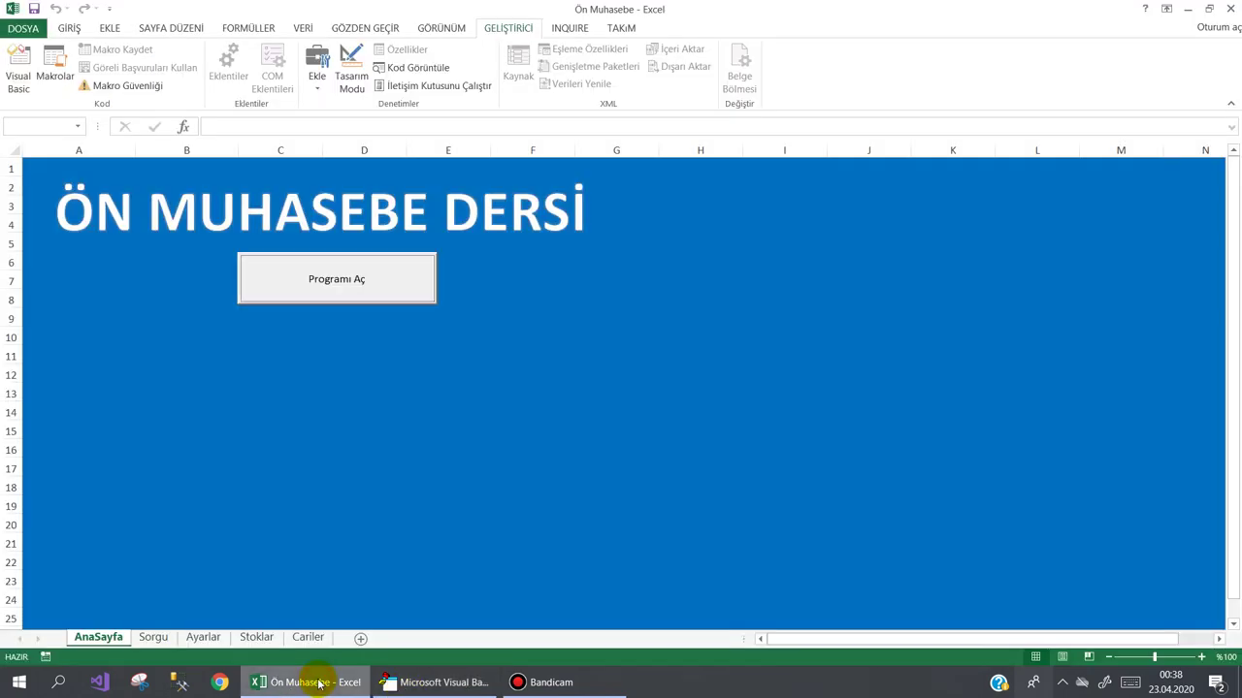
Step: Open a new purchase invoice, toggle cbAuto, and type test text into Fatura Kodu
click(375, 278)
click(502, 157)
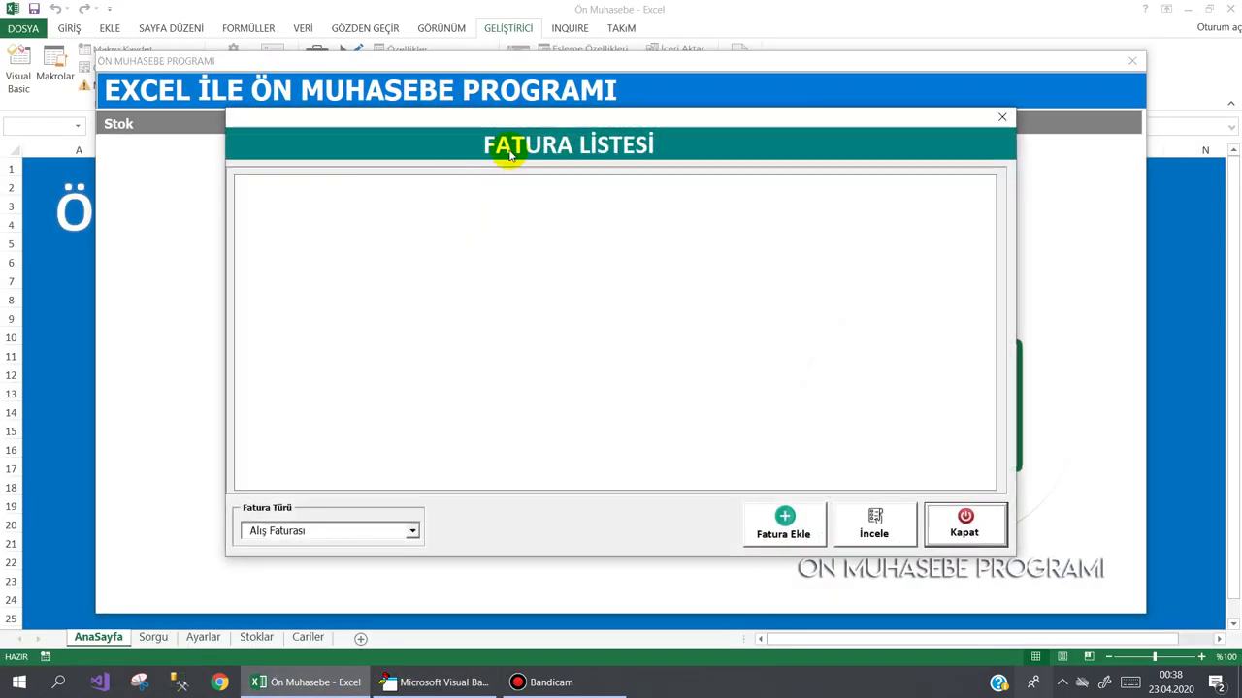
click(767, 518)
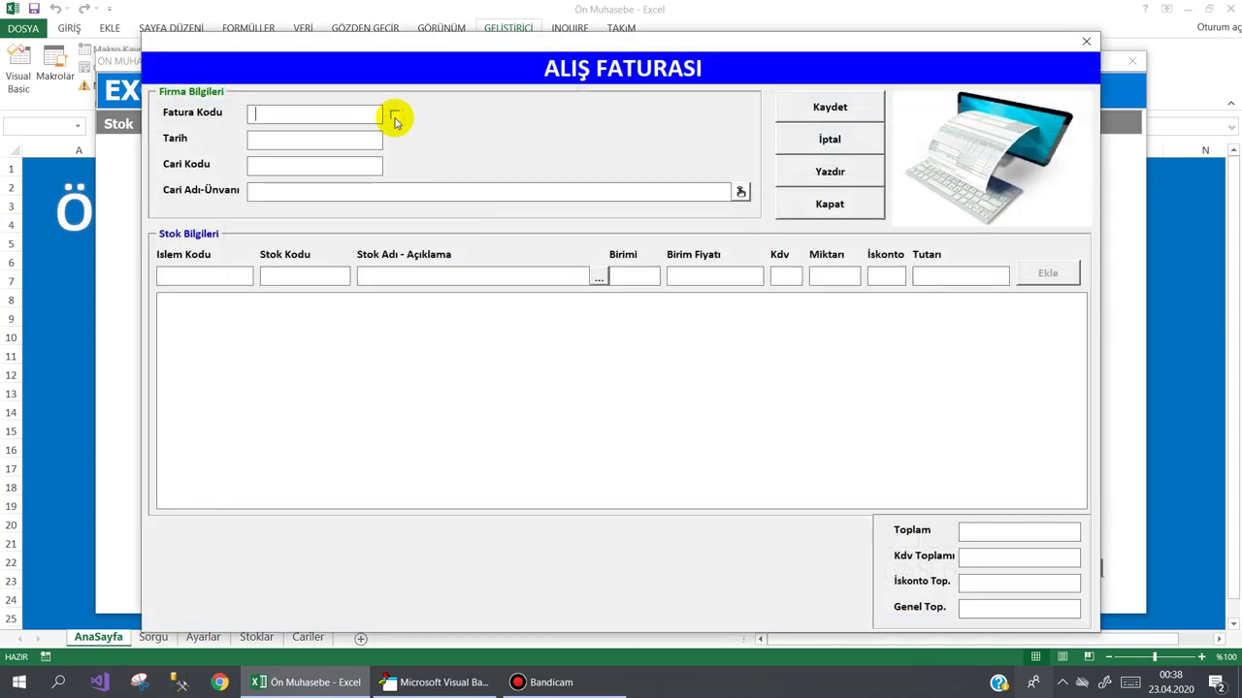
click(350, 117)
text(dfgth)
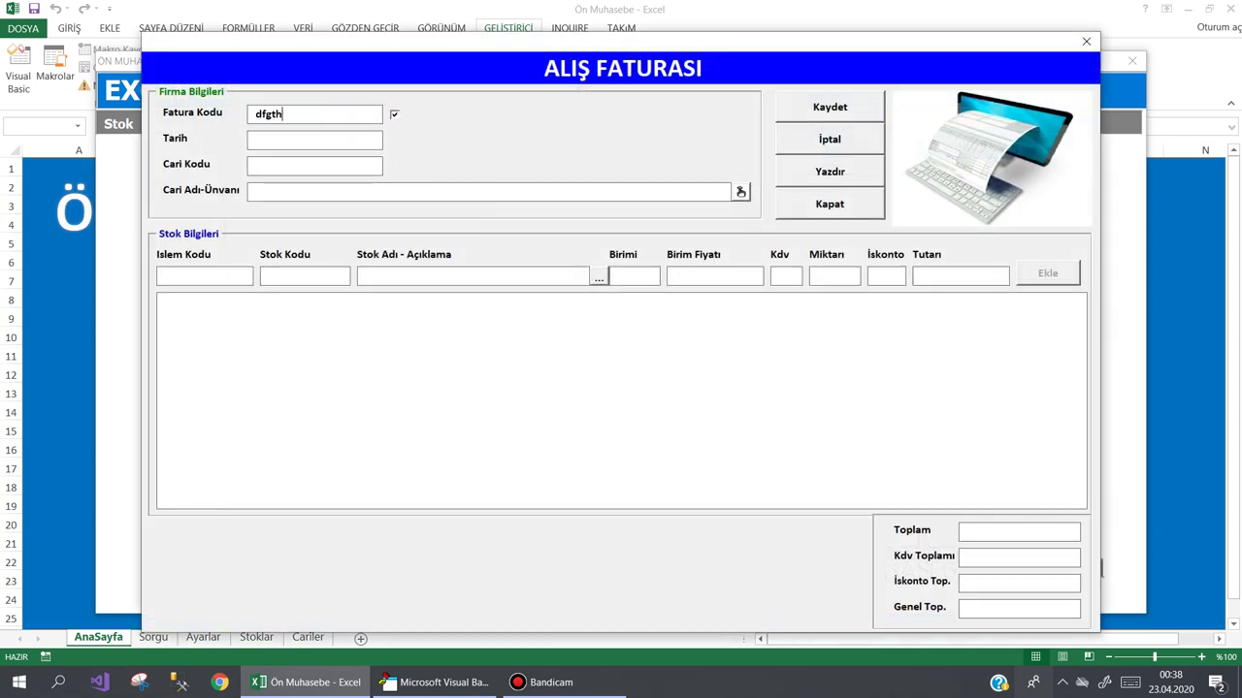
click(395, 117)
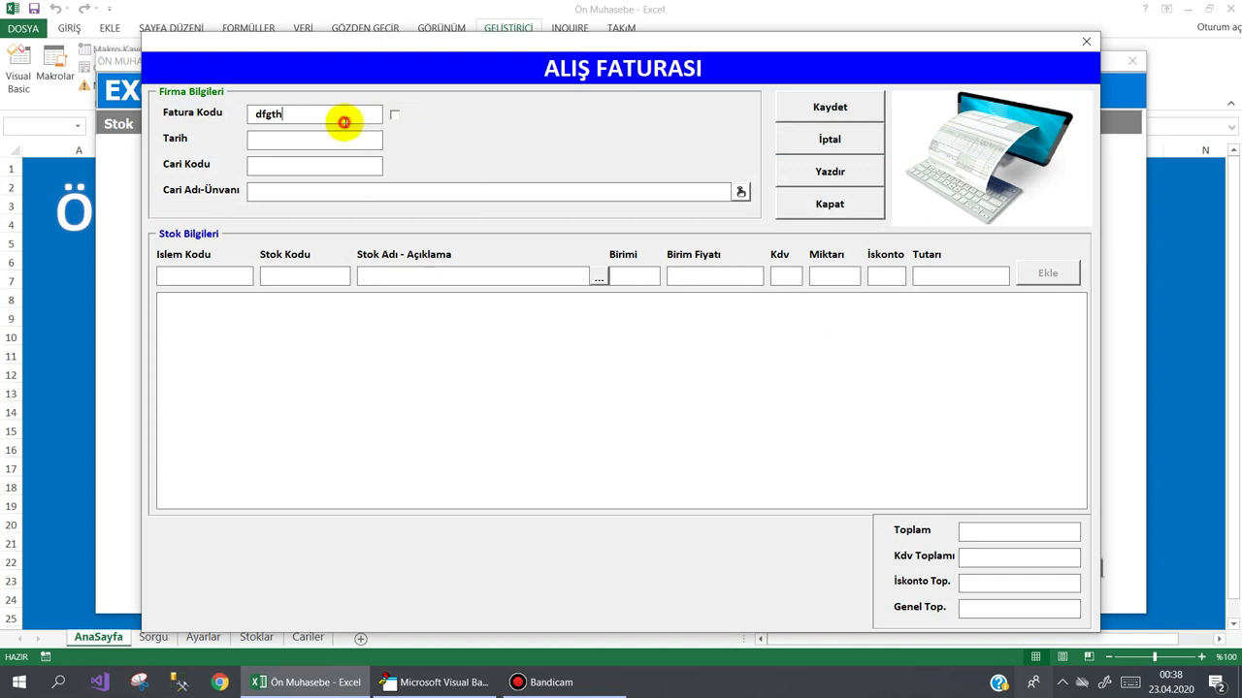
text(sdfgsdfg)
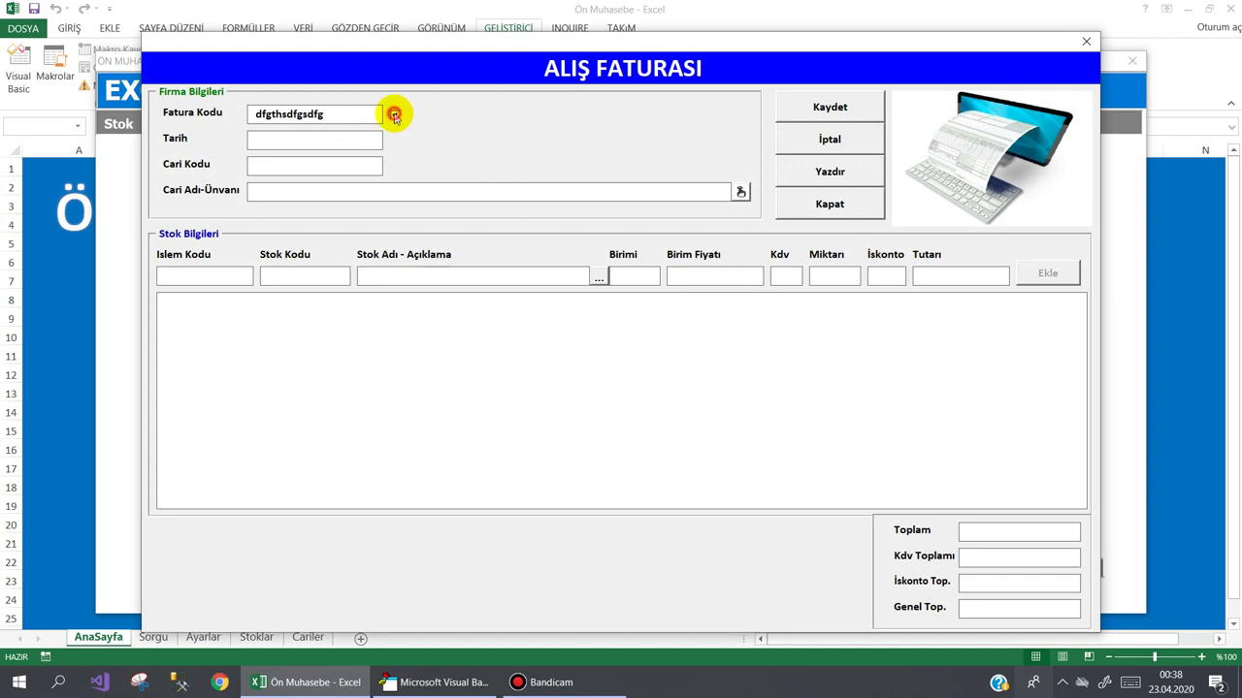
click(346, 113)
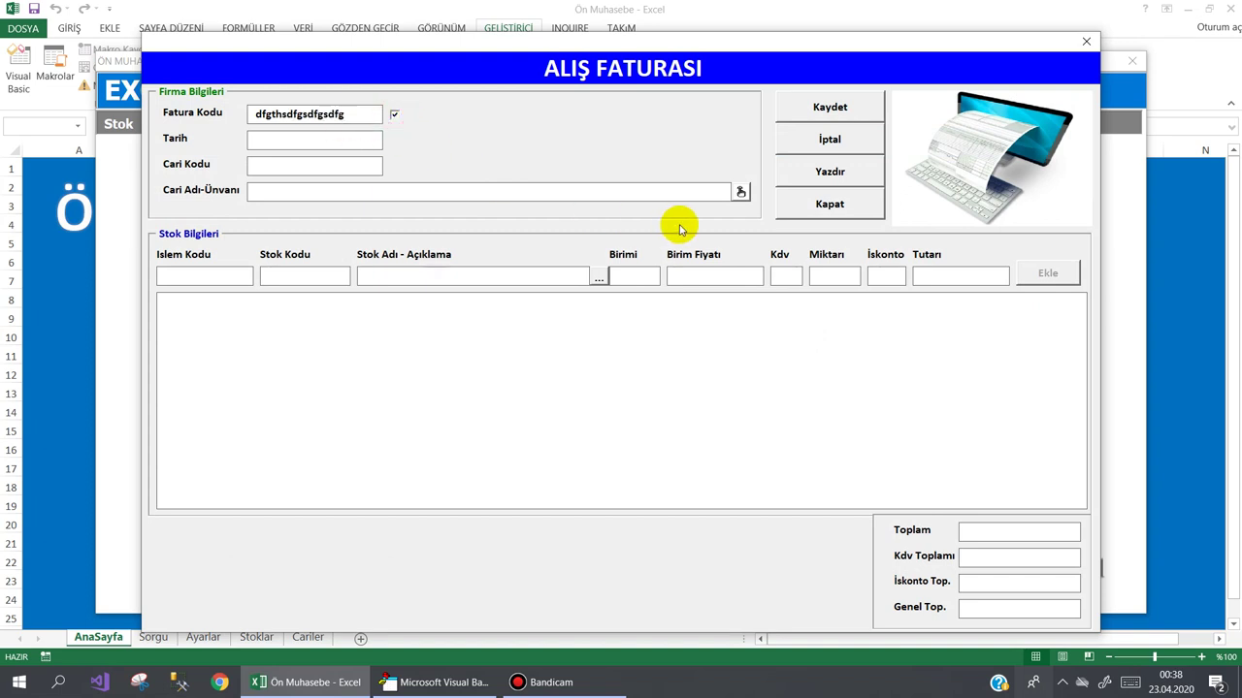
Step: Close the invoice, invoice list and main program forms, returning to the VBA editor
click(803, 205)
click(967, 548)
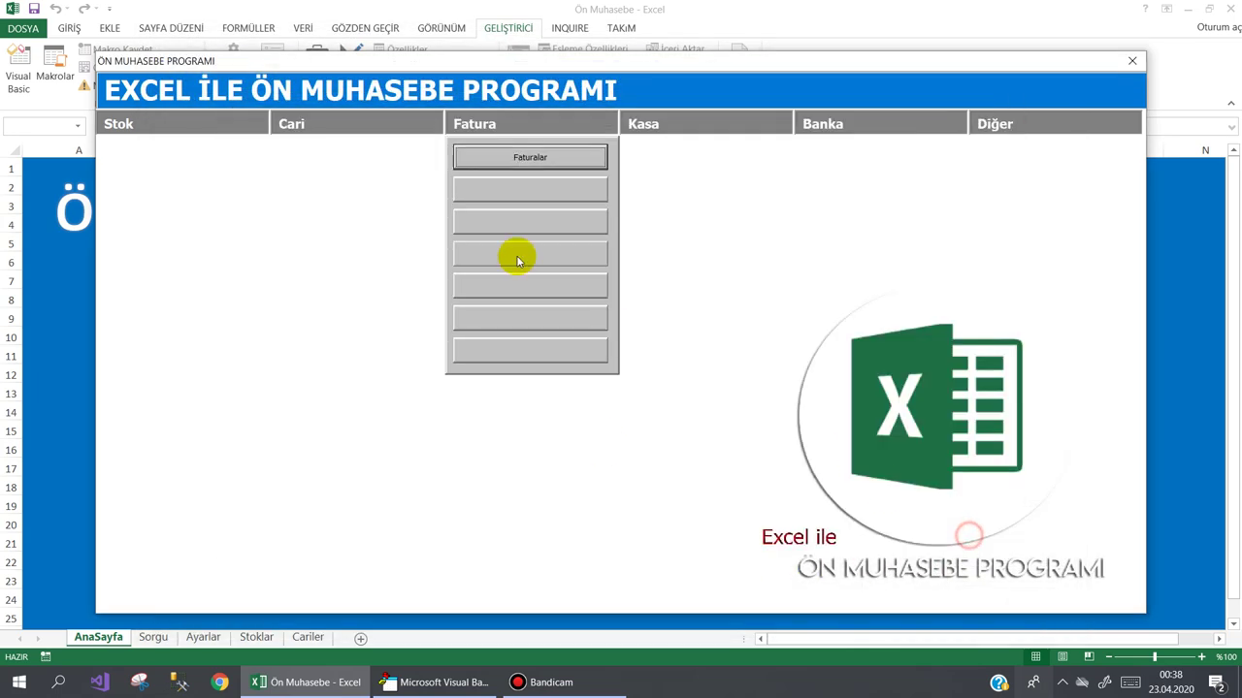
click(1024, 348)
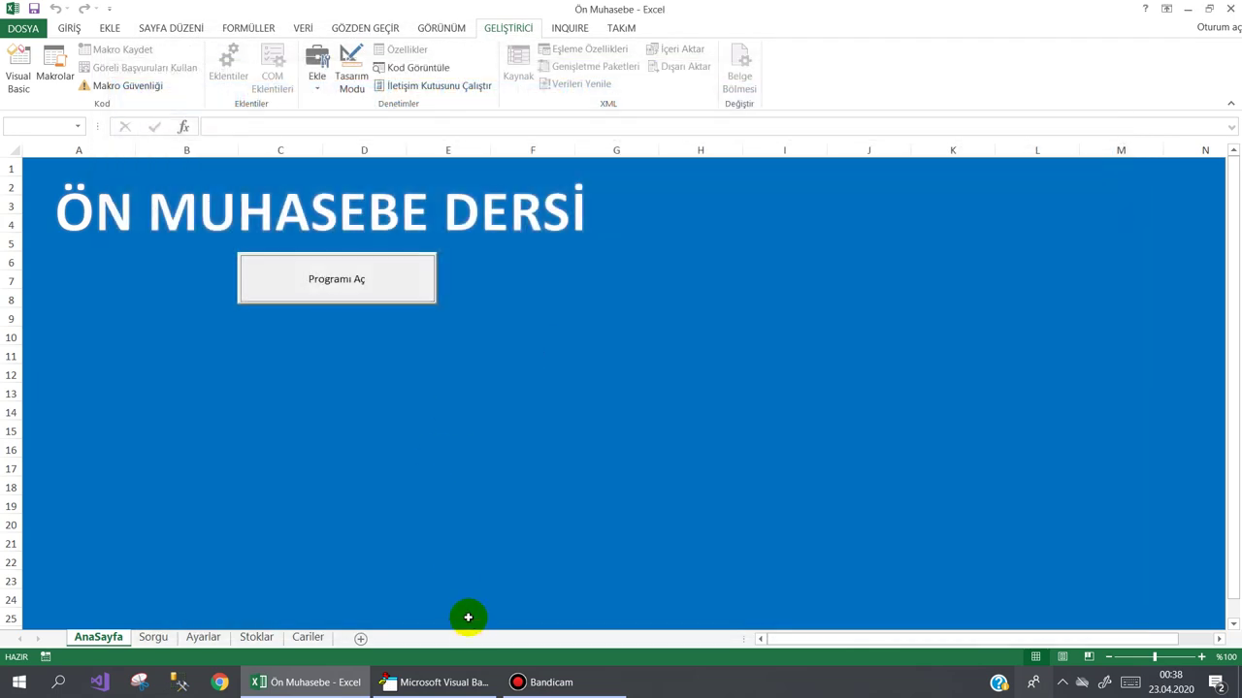
click(469, 681)
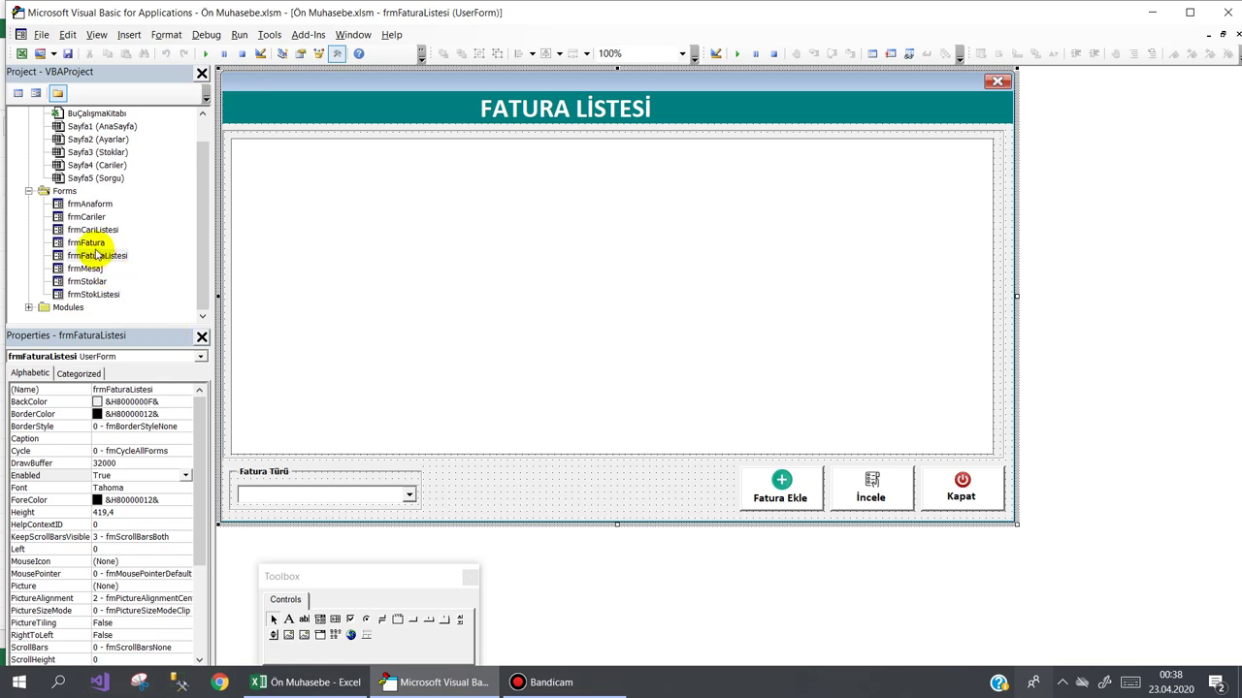
Step: Open frmFatura's cbAuto_Click code, review its Locked = False and SetFocus lines, and save the project
double_click(92, 243)
click(478, 152)
double_click(478, 152)
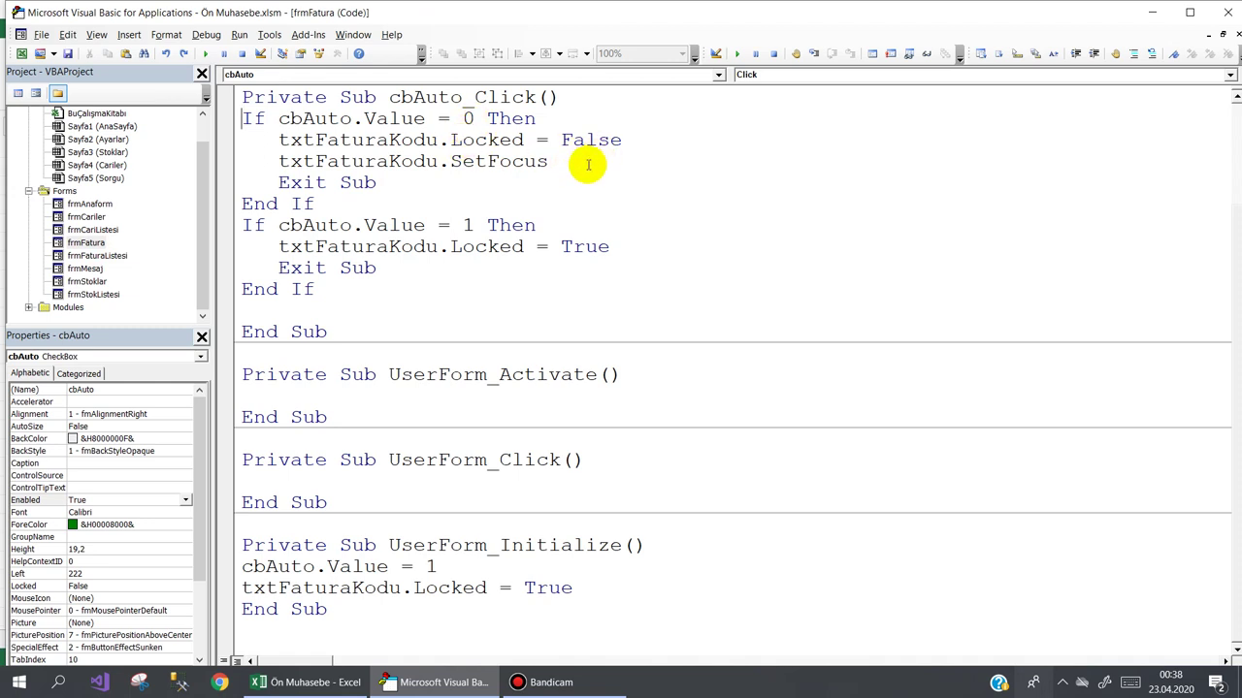
drag(570, 165, 265, 140)
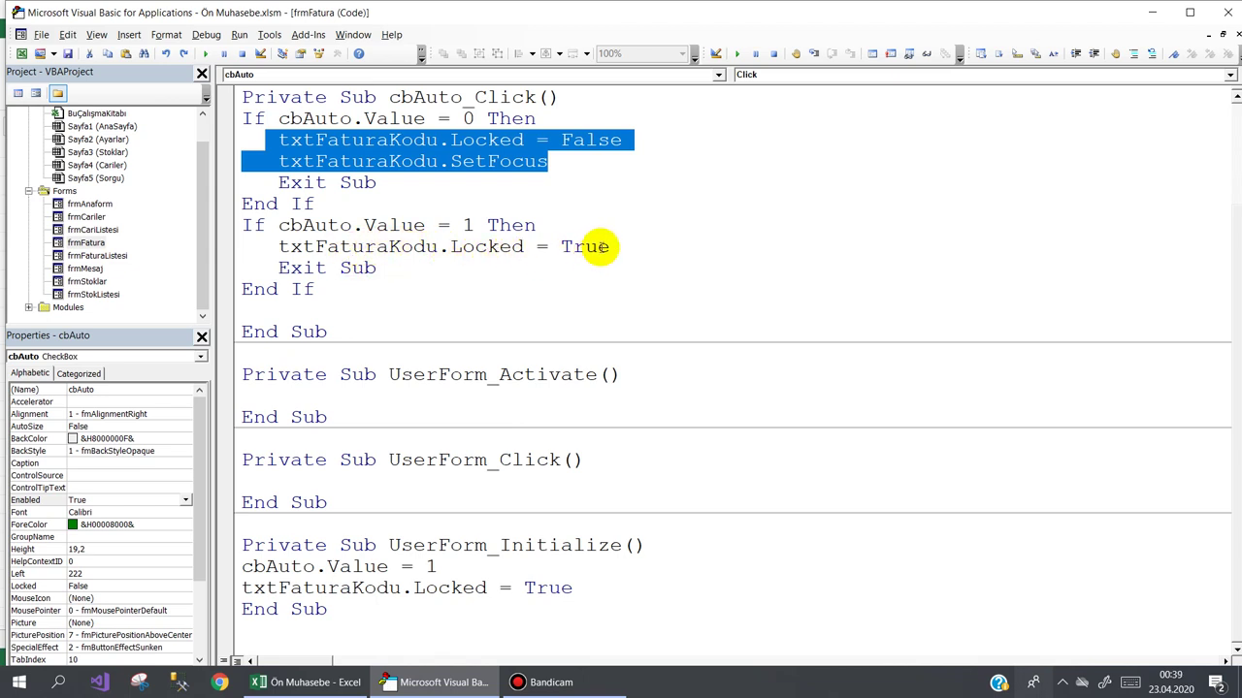
click(599, 247)
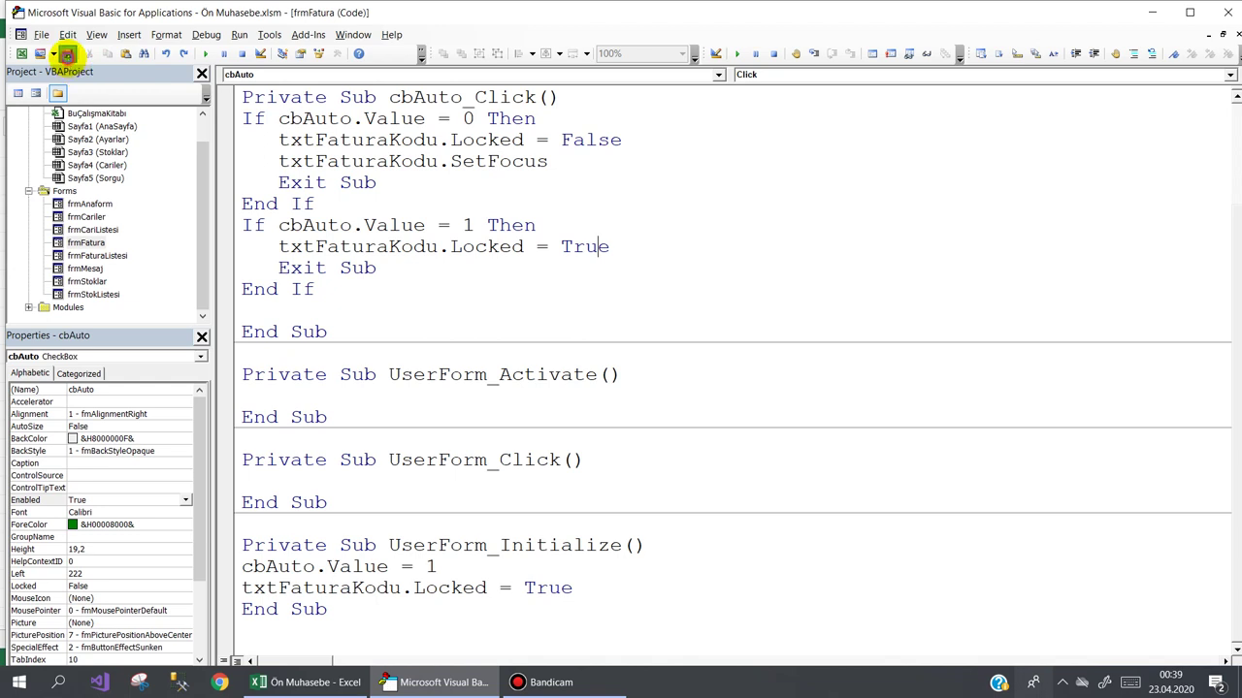
click(67, 53)
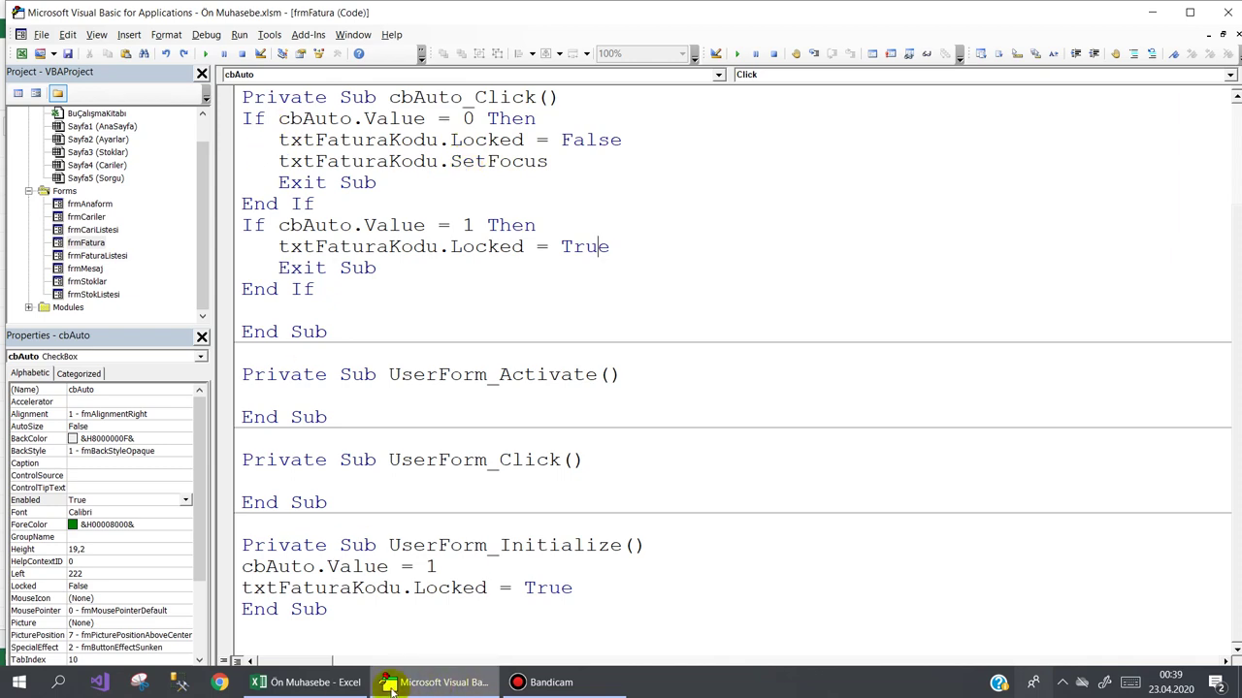
click(543, 682)
Step: In cbAuto_Click, replace False with 0 in the first If and True with 1 in the second
key(shift+F7)
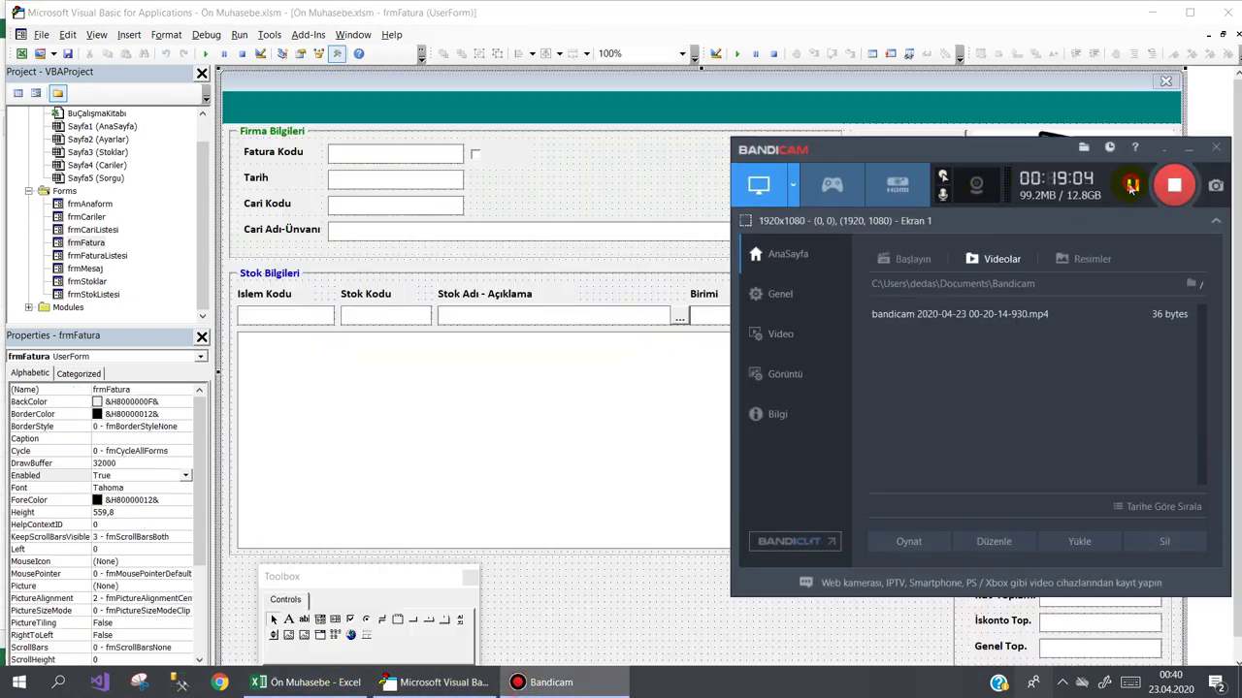
double_click(472, 158)
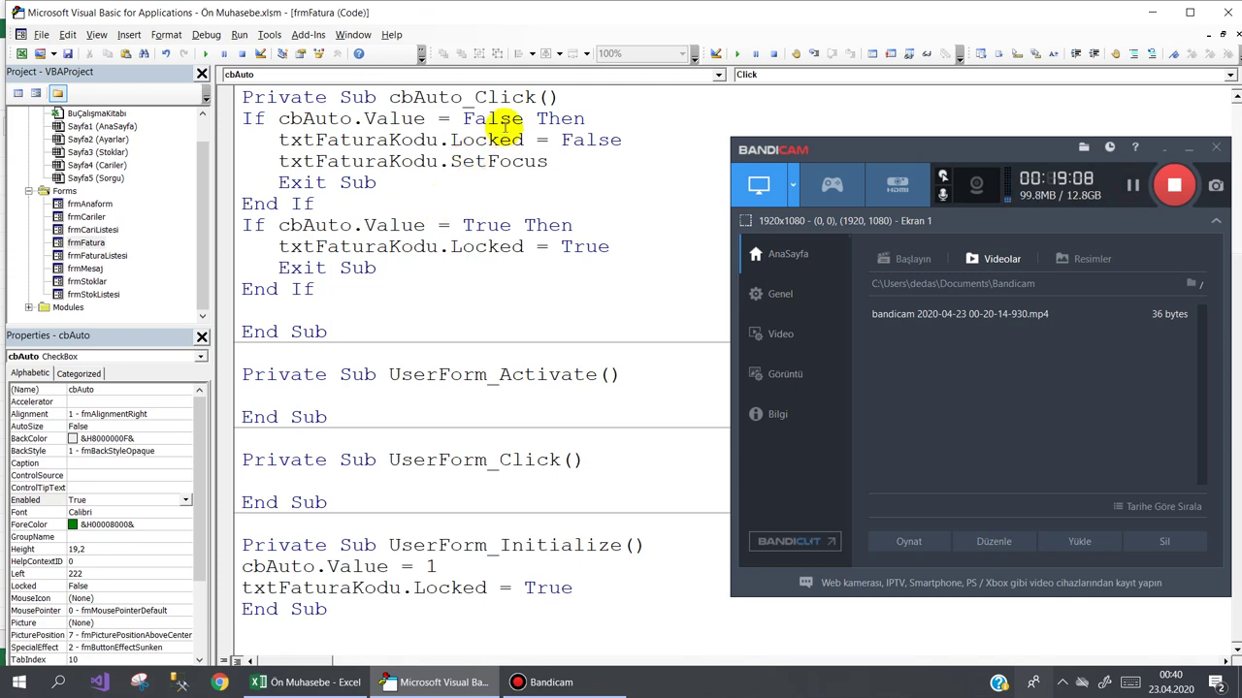
click(1185, 149)
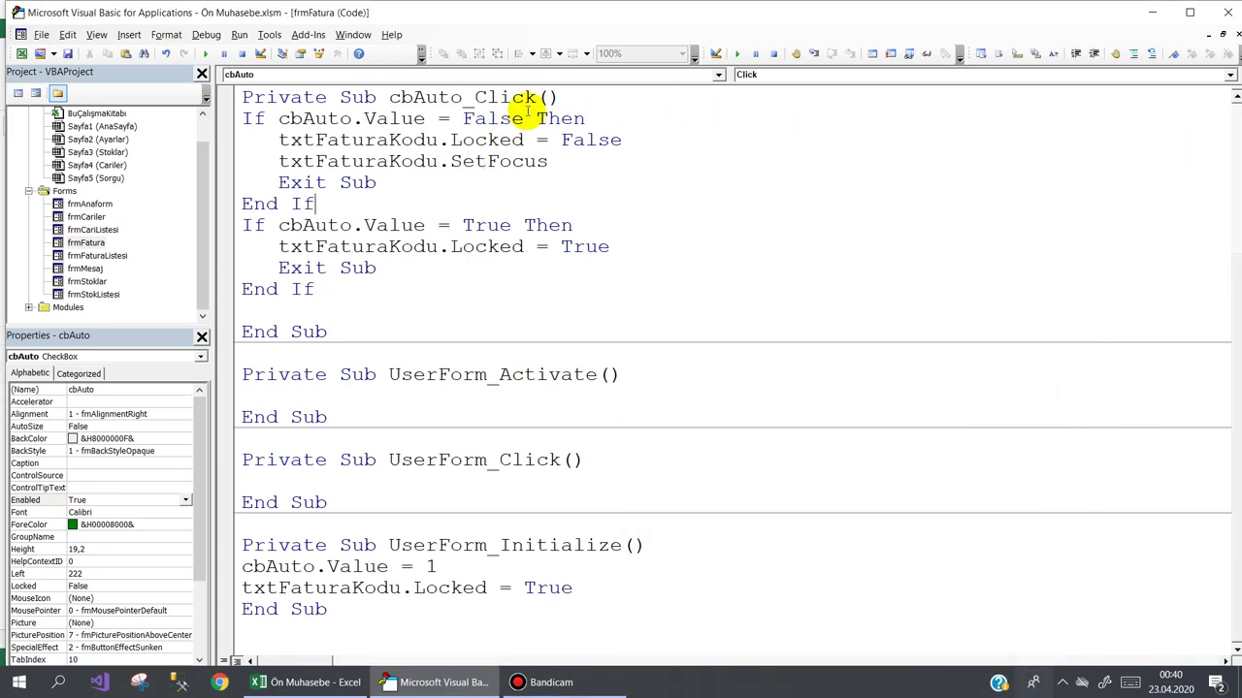
double_click(490, 121)
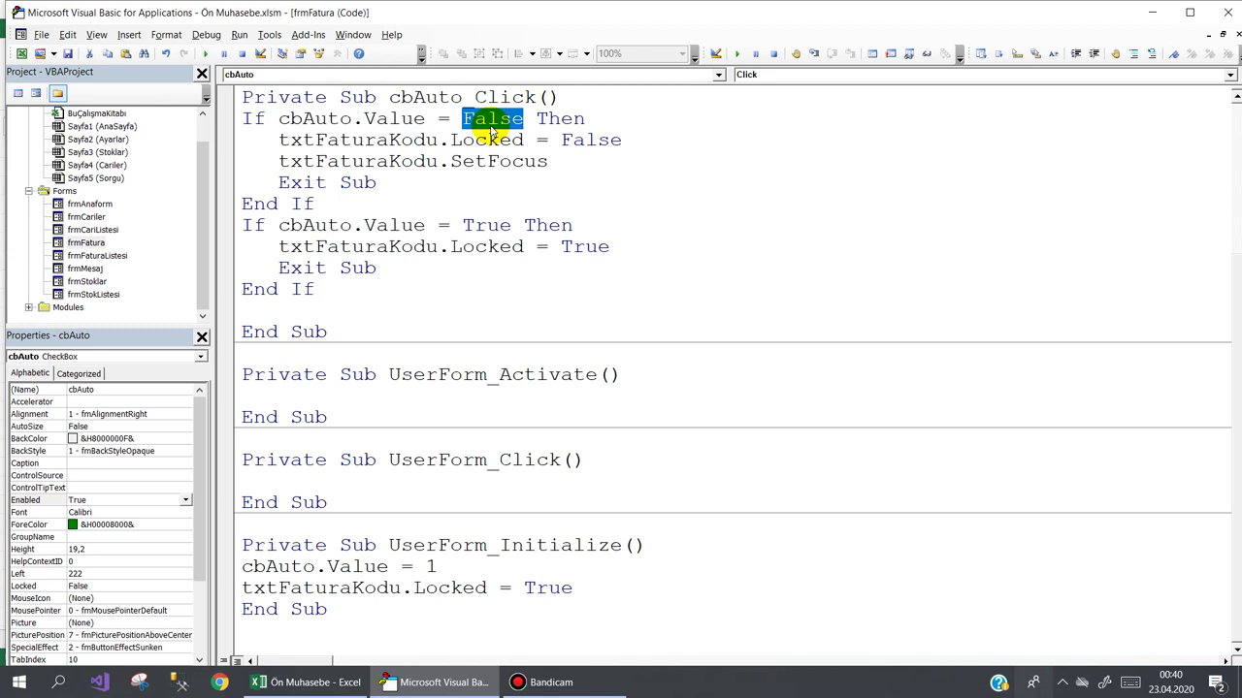
click(524, 118)
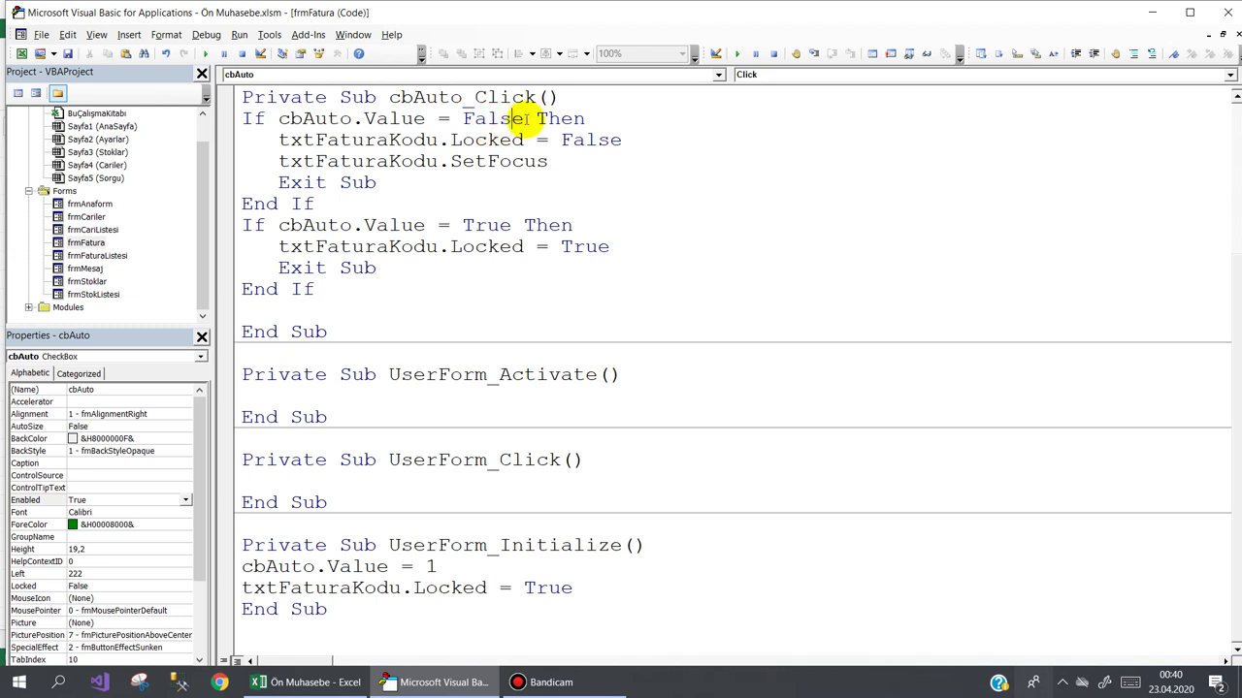
drag(524, 118, 463, 119)
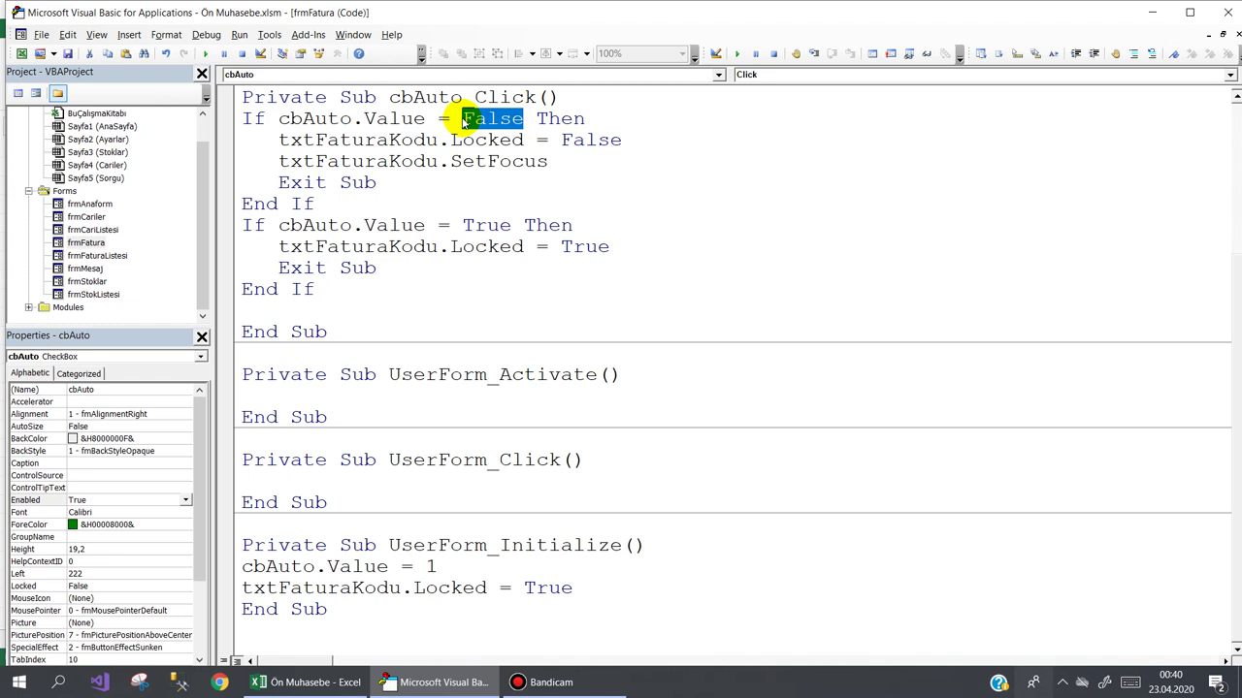
text(0)
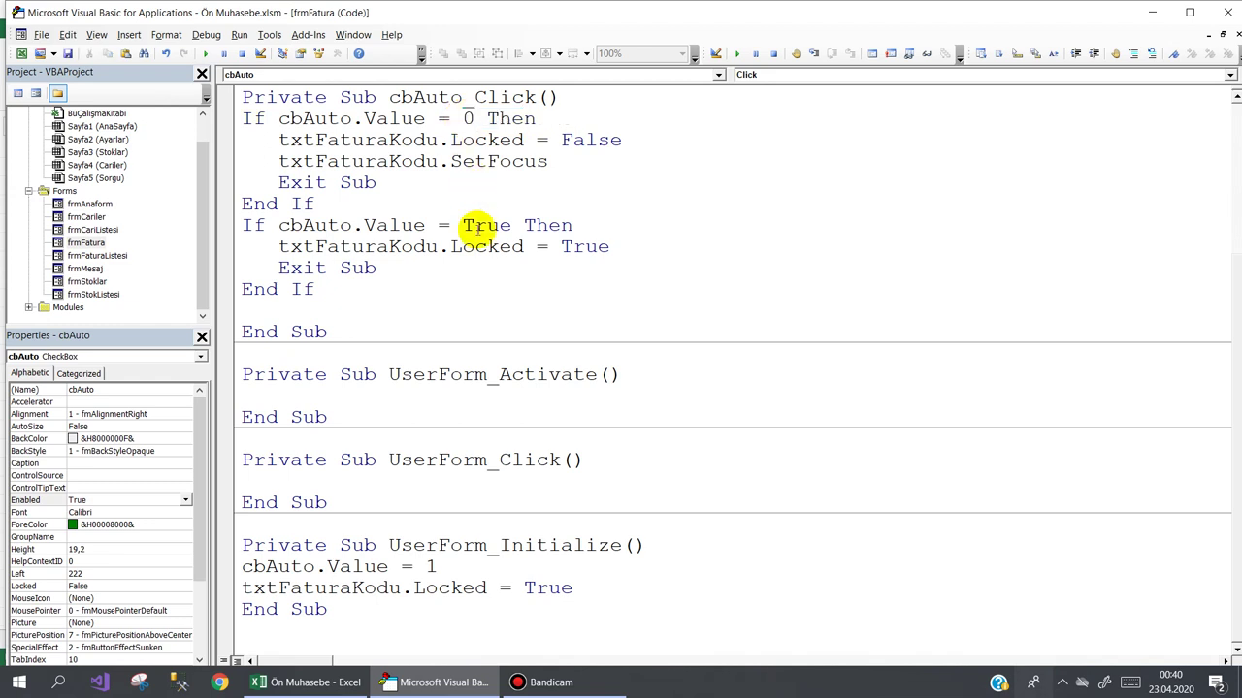
drag(462, 225, 512, 222)
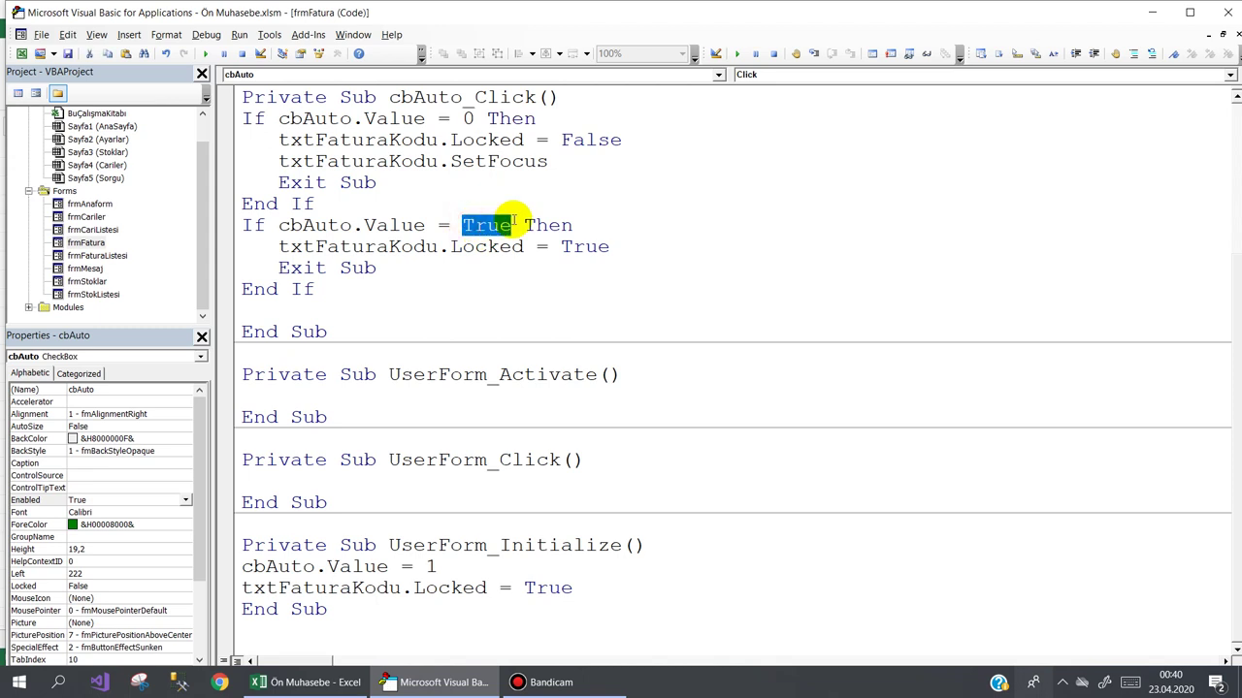
text(1)
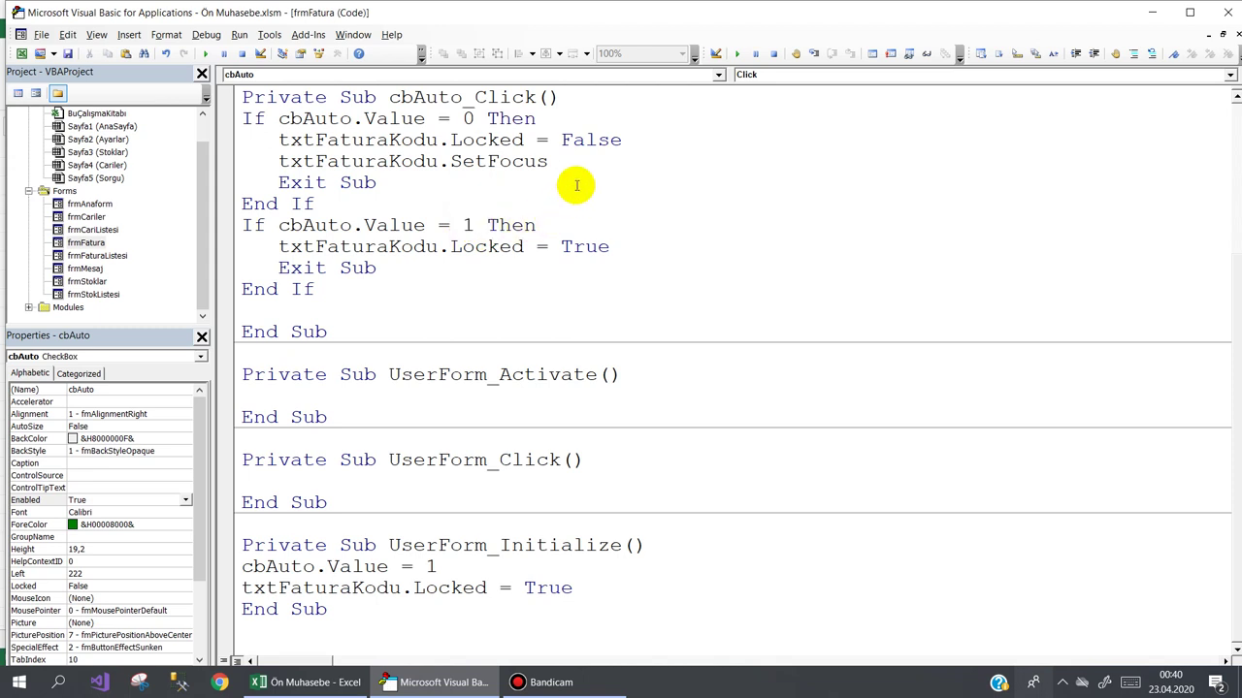
Step: Run frmFatura, type 'dfghdfgh' into Fatura Kodu, then close the form
click(205, 52)
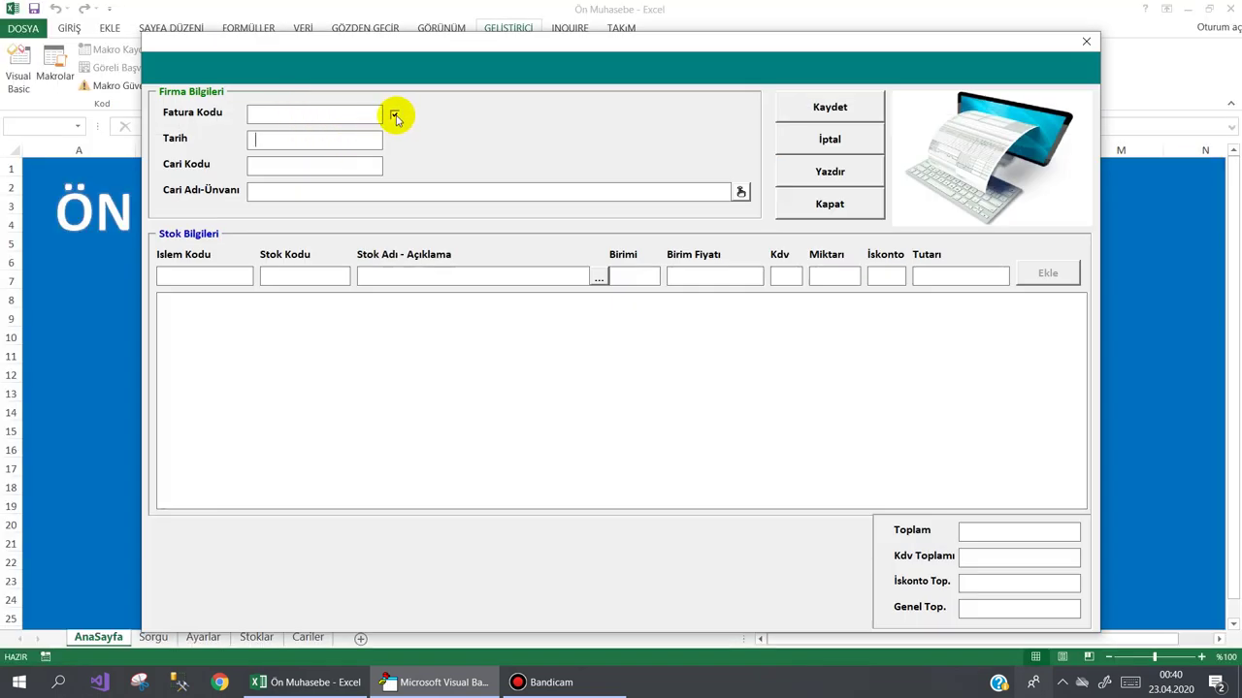
click(357, 115)
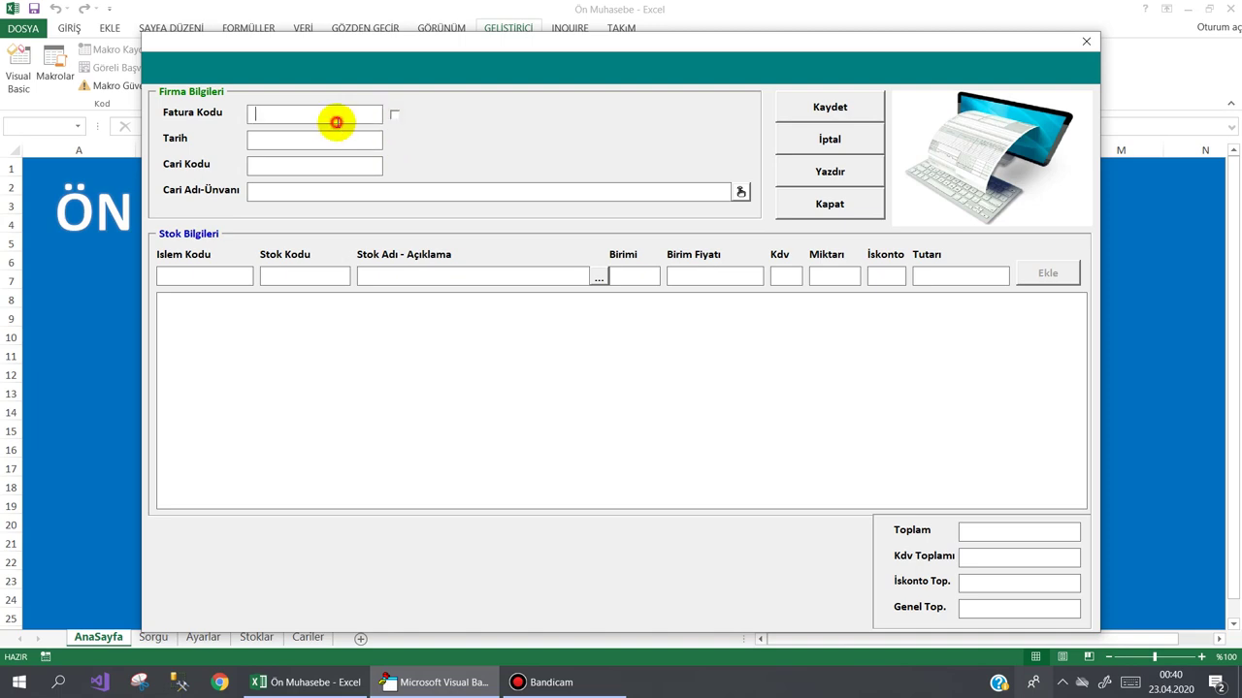
text(dfghdfgh)
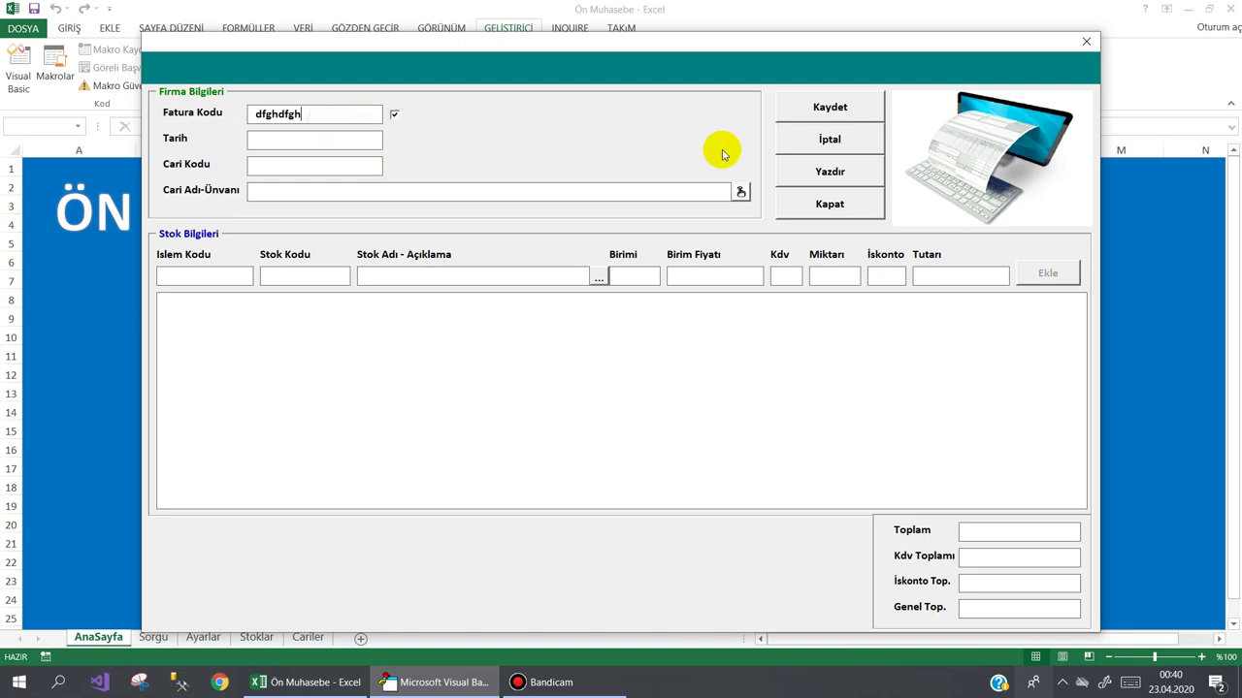
click(1085, 42)
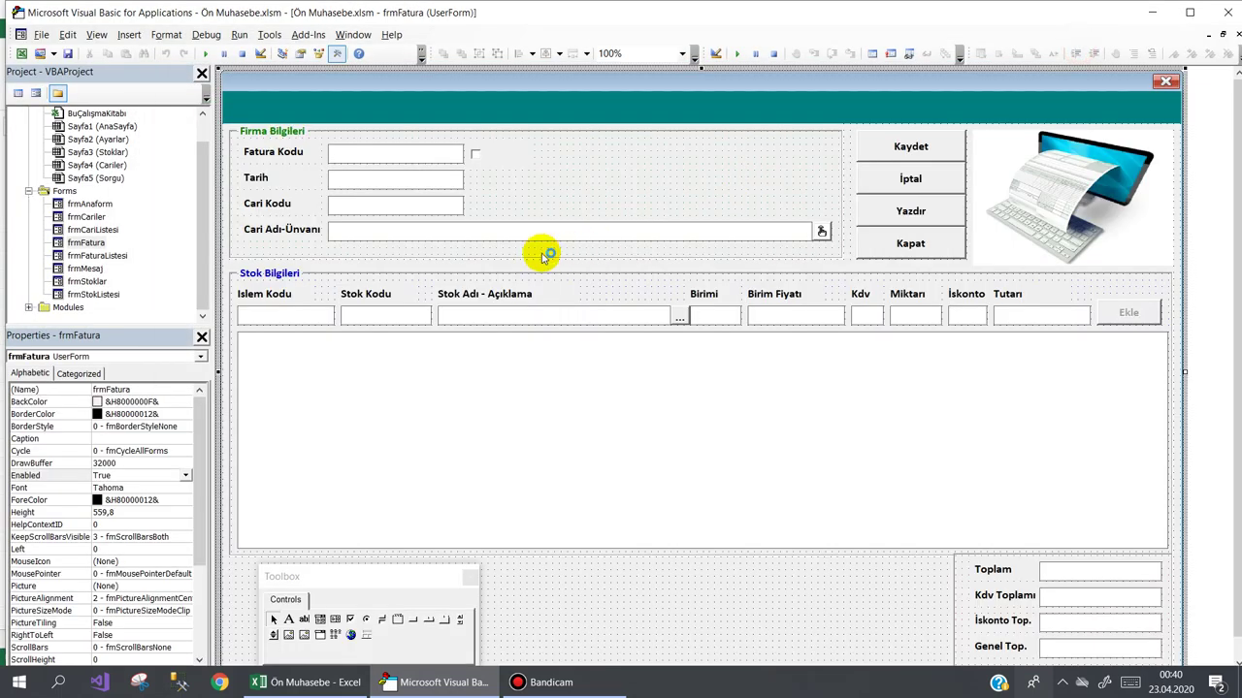
Step: Change the cbAuto_Click conditions from 0 and 1 back to false and true, then run the form
double_click(475, 155)
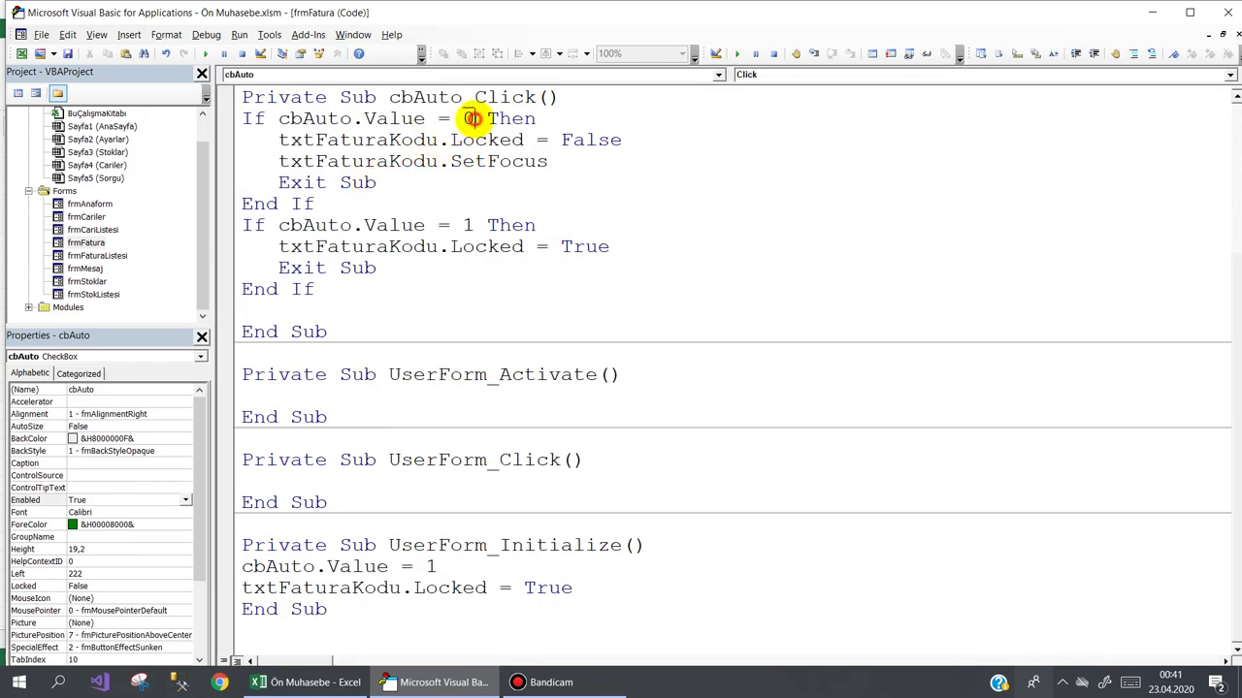
double_click(467, 119)
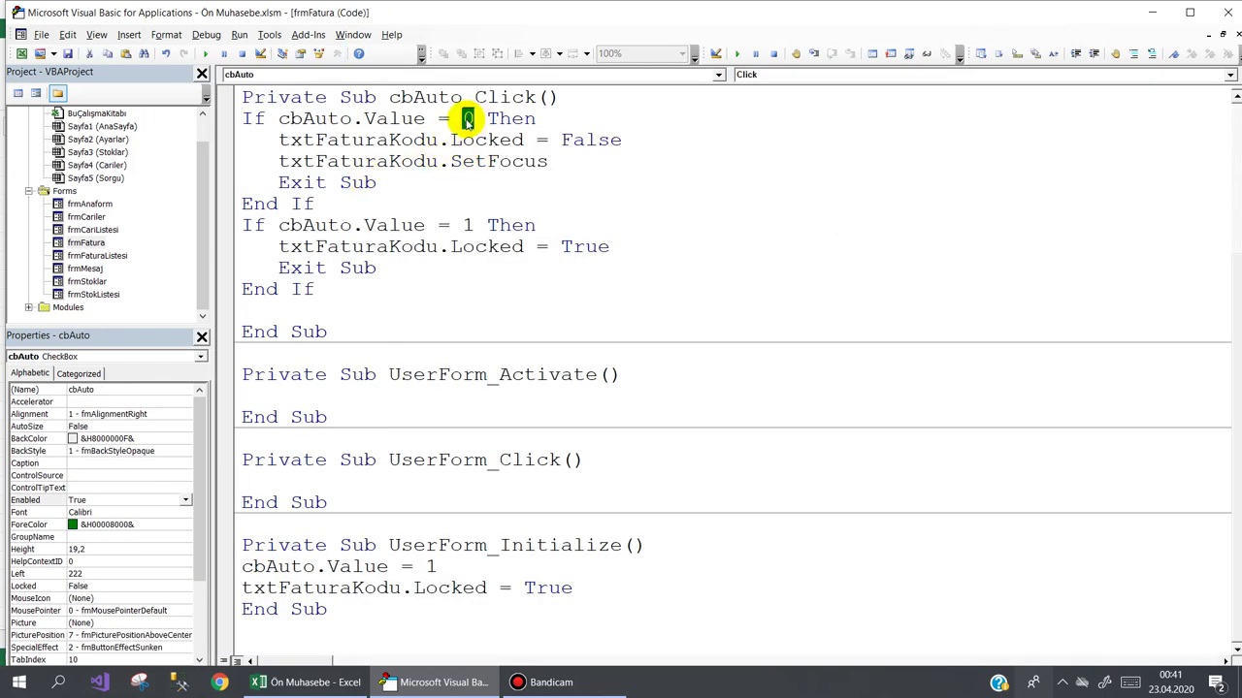
double_click(466, 225)
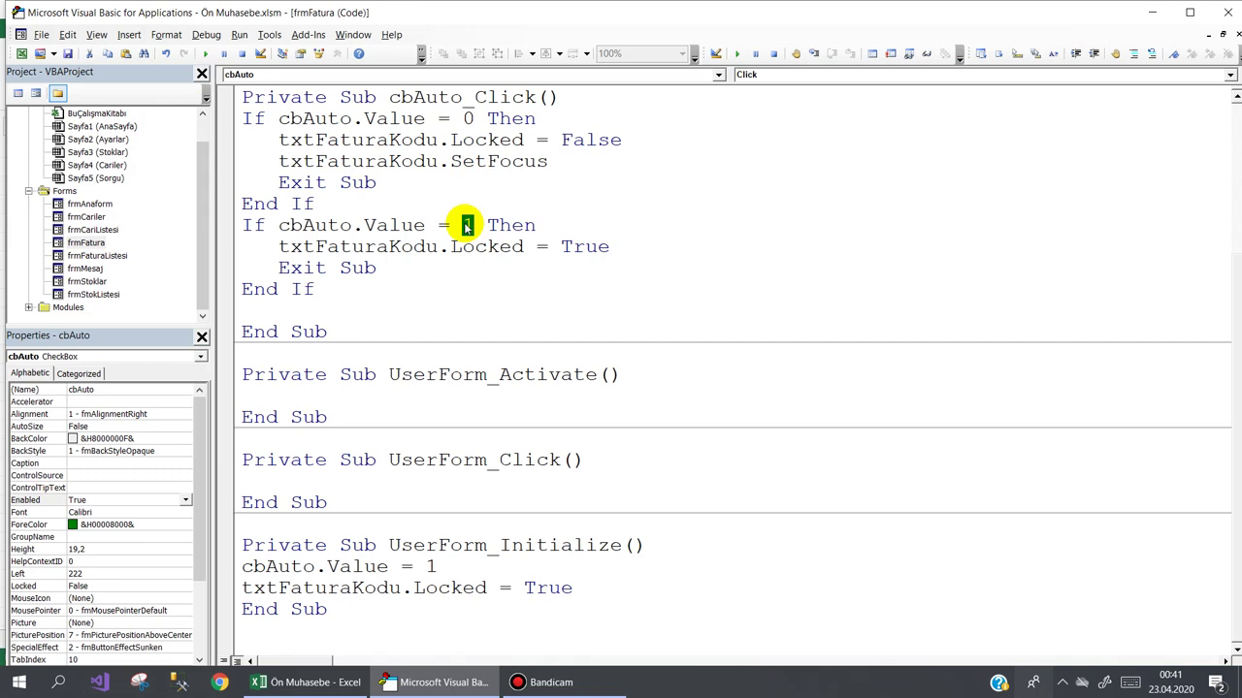
double_click(468, 118)
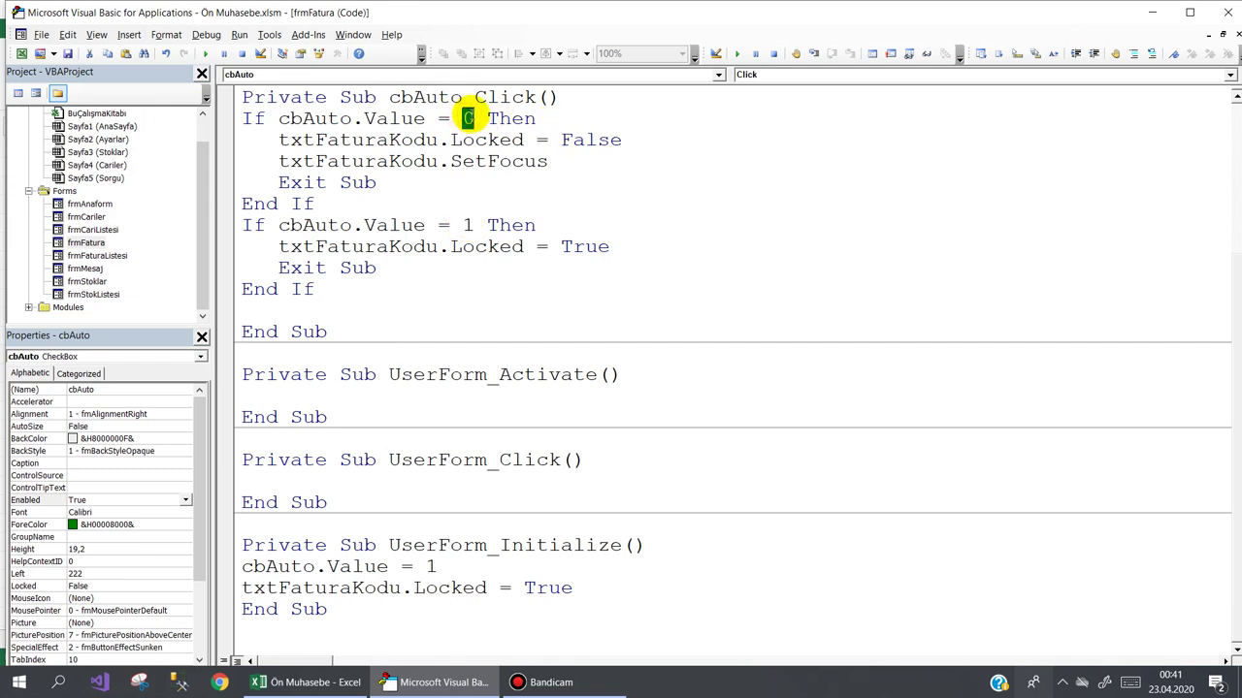
text(false)
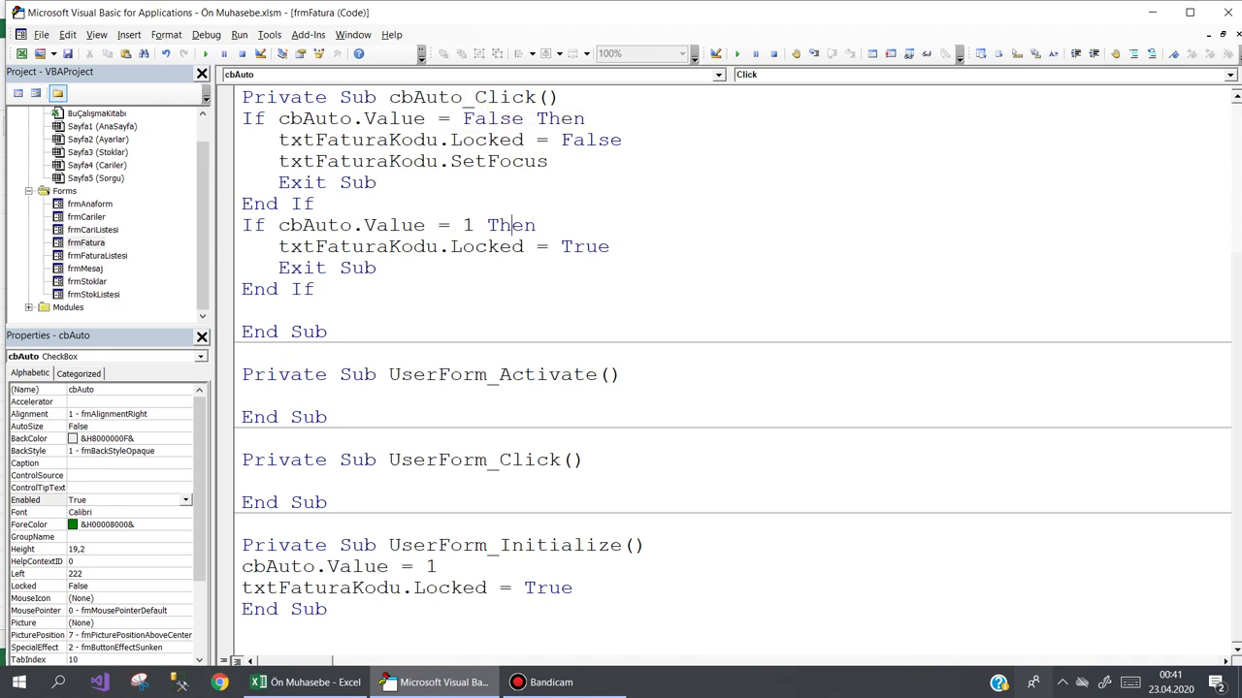
text(rue)
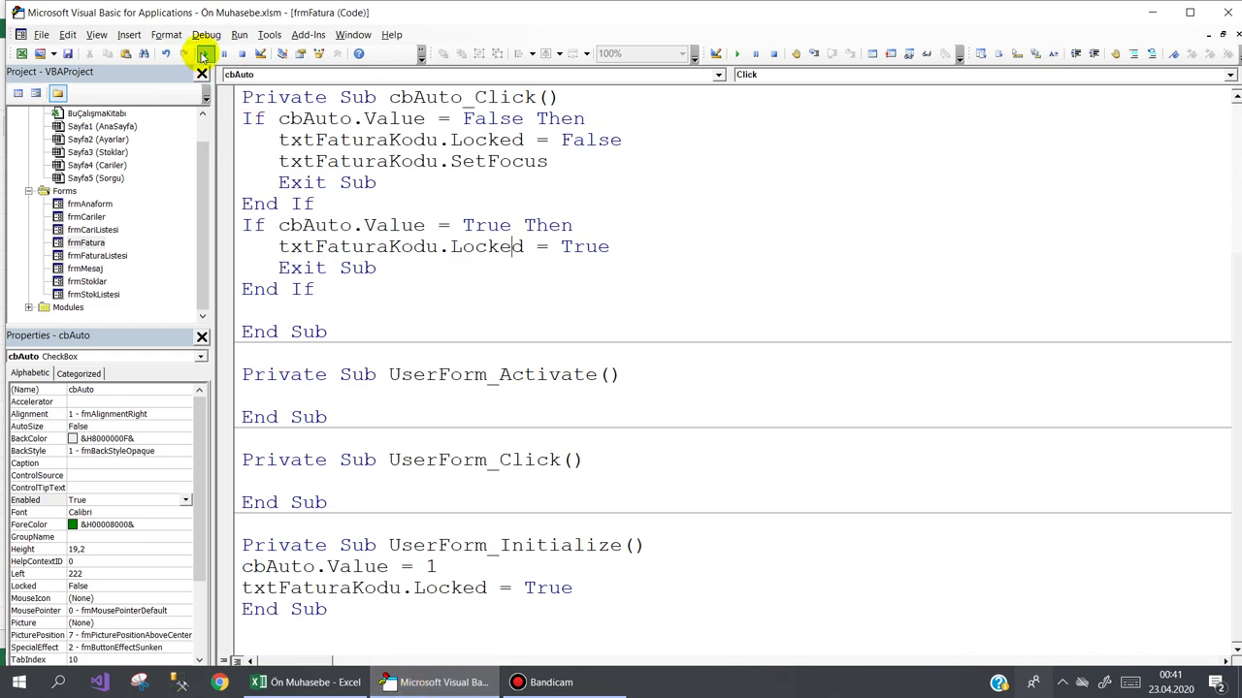
click(205, 52)
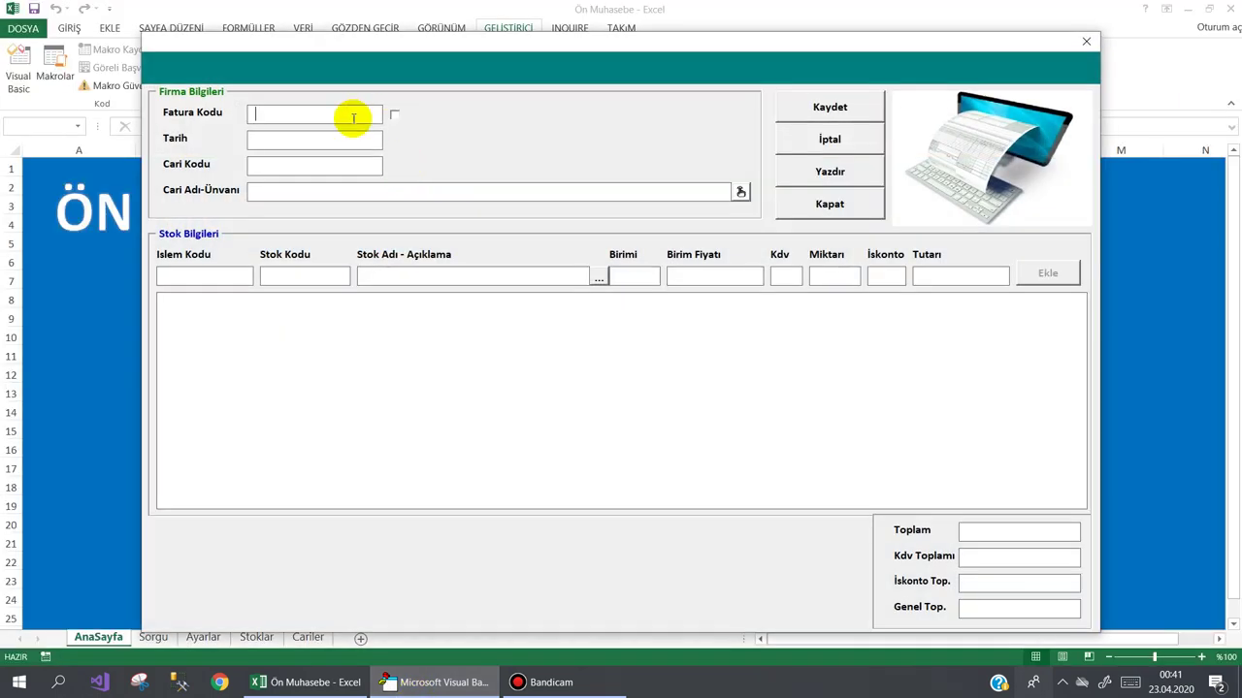
text(3453456465)
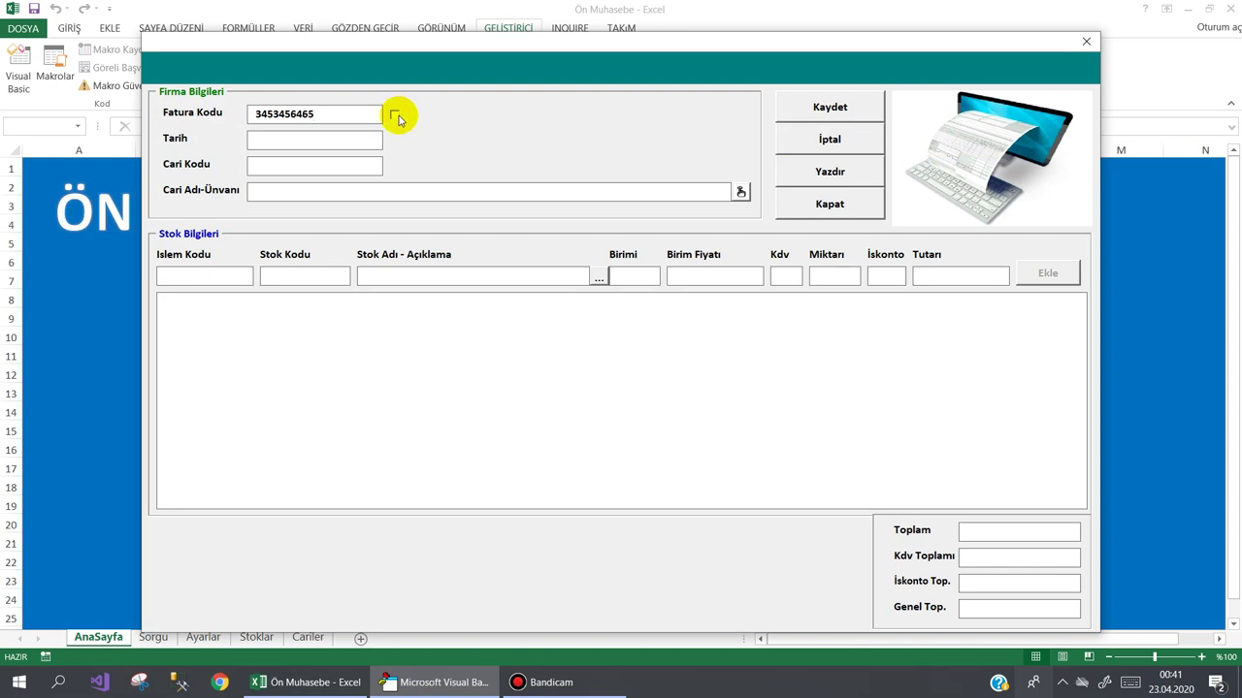
click(394, 113)
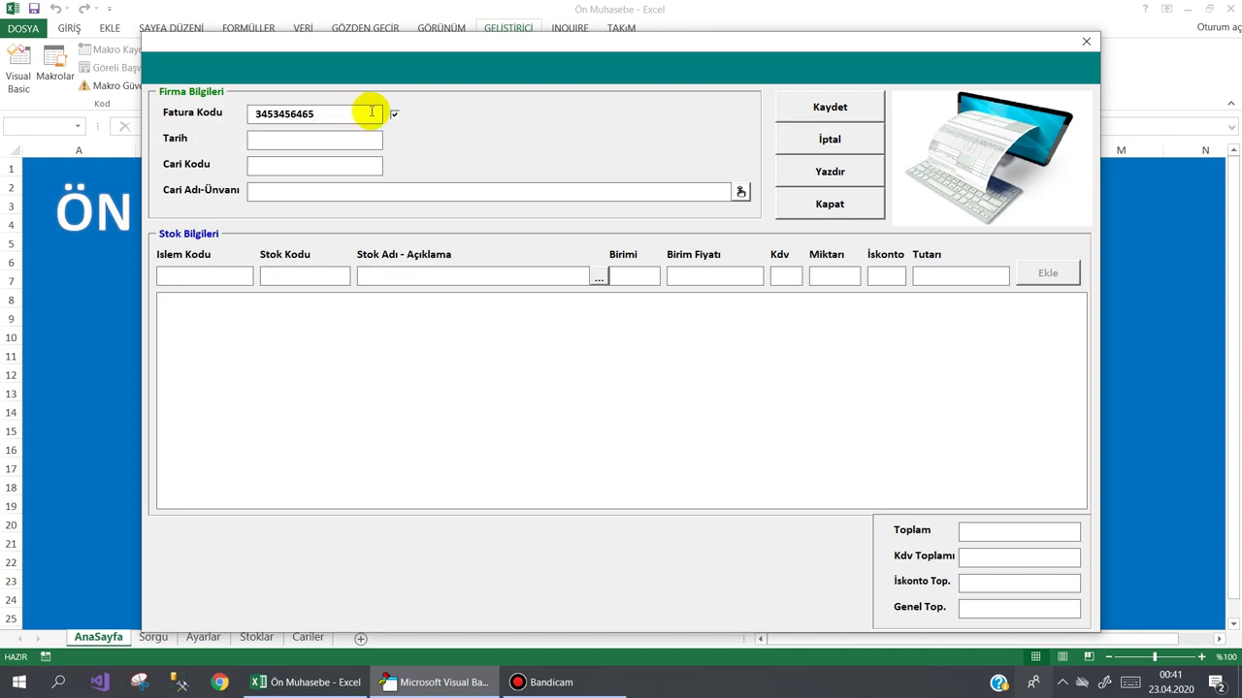
click(1078, 42)
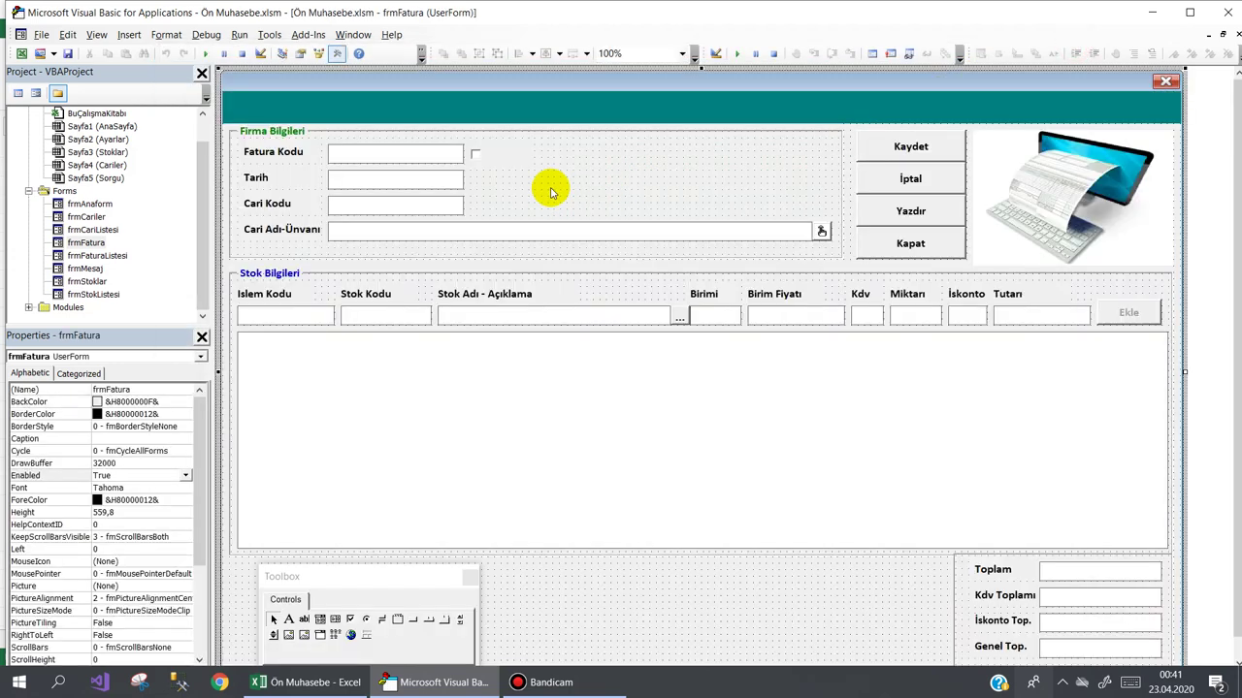
Step: Under Locked = True, add txtFaturaKodu.Value = "AF000" & Ayarlar B3 + 1, then run the form
double_click(475, 155)
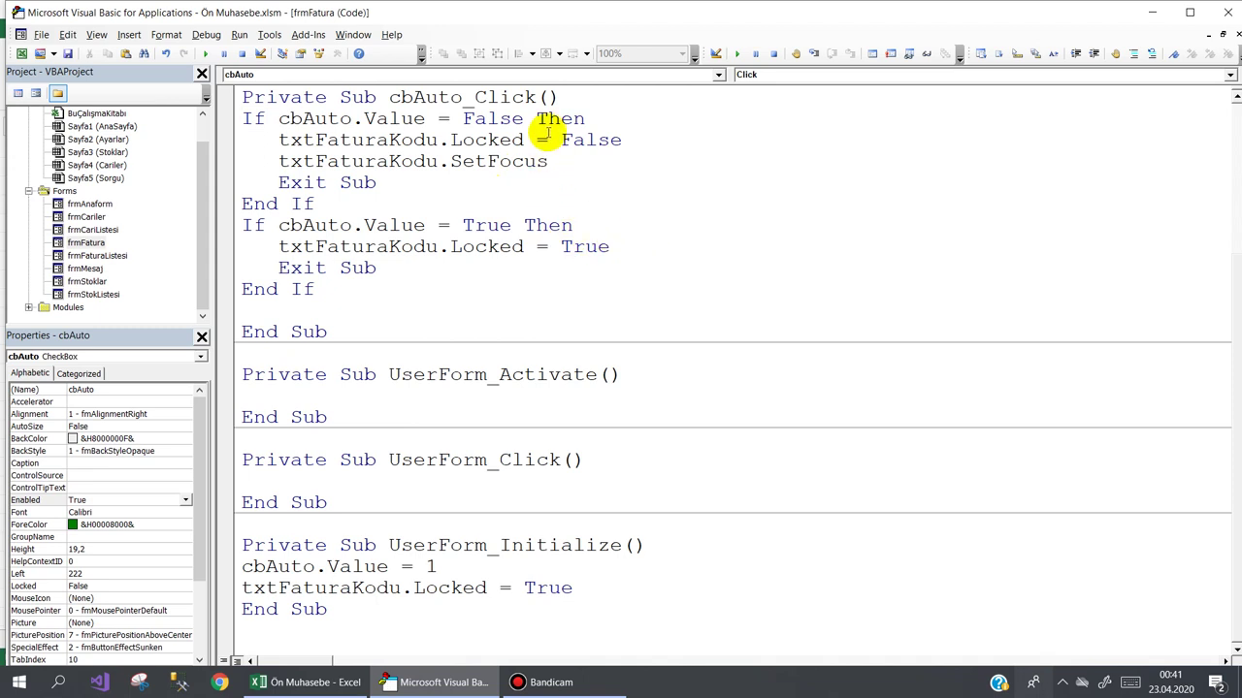
click(628, 250)
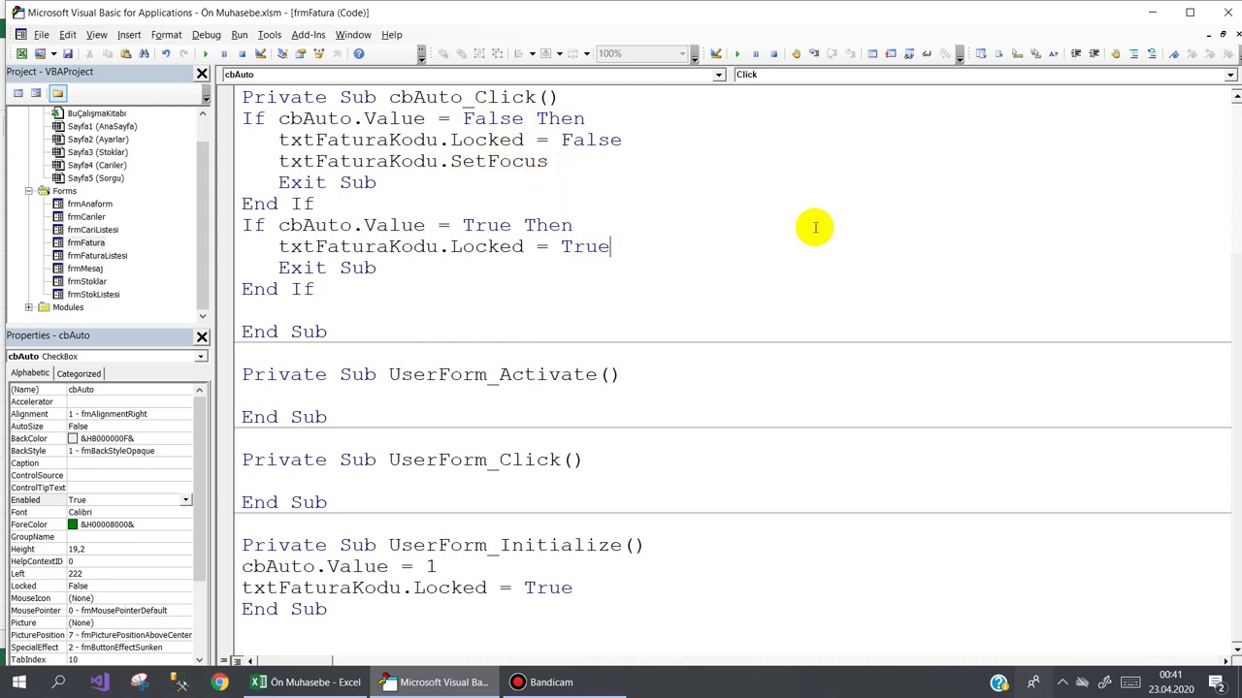
key(Return)
text(she)
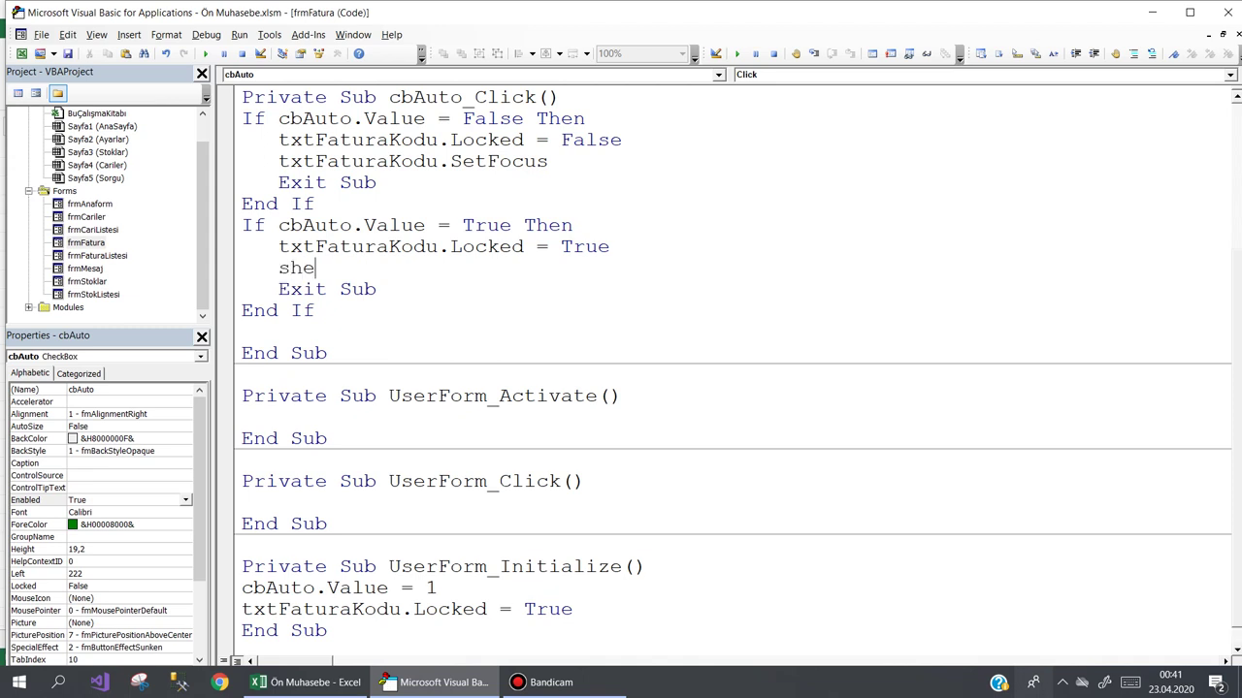
key(ctrl+space)
text(()
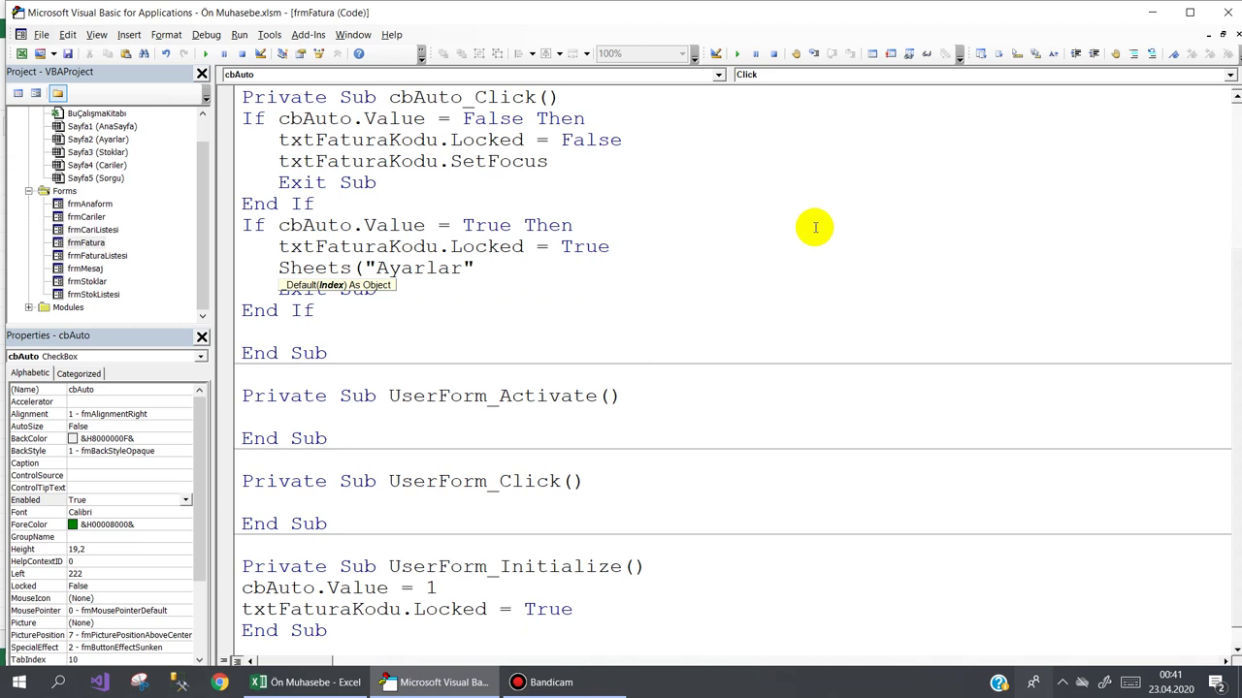
text().range("B3").value+1)
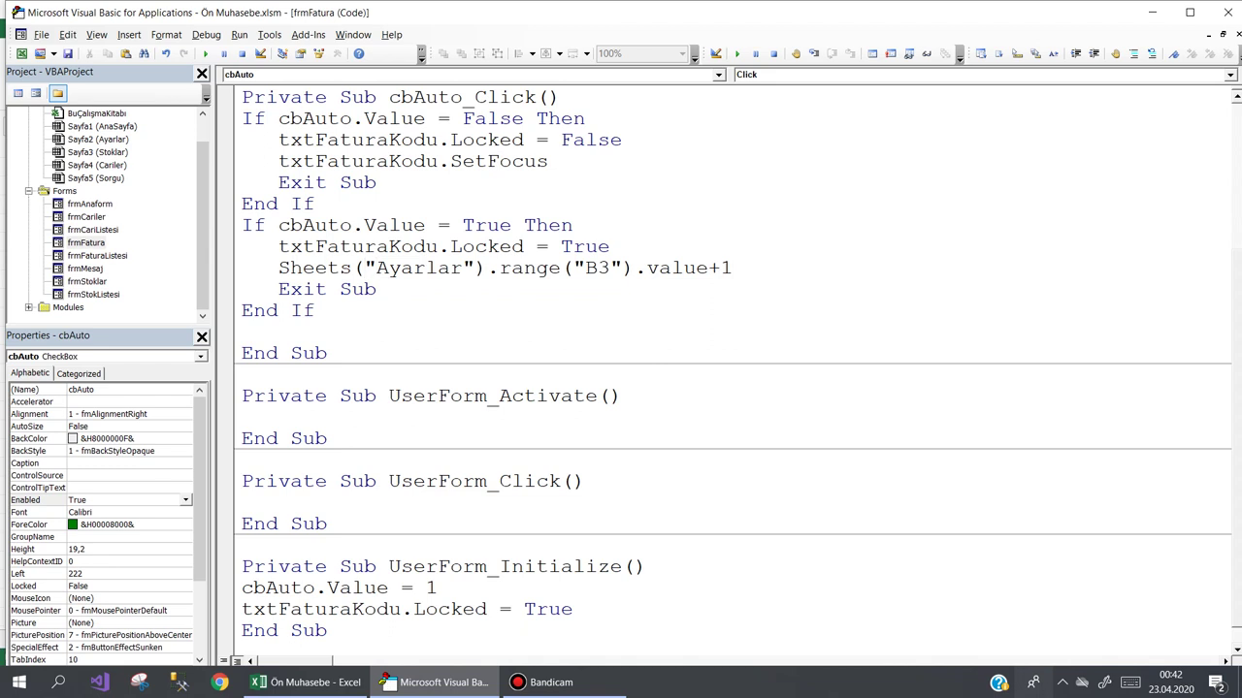
text(txtF)
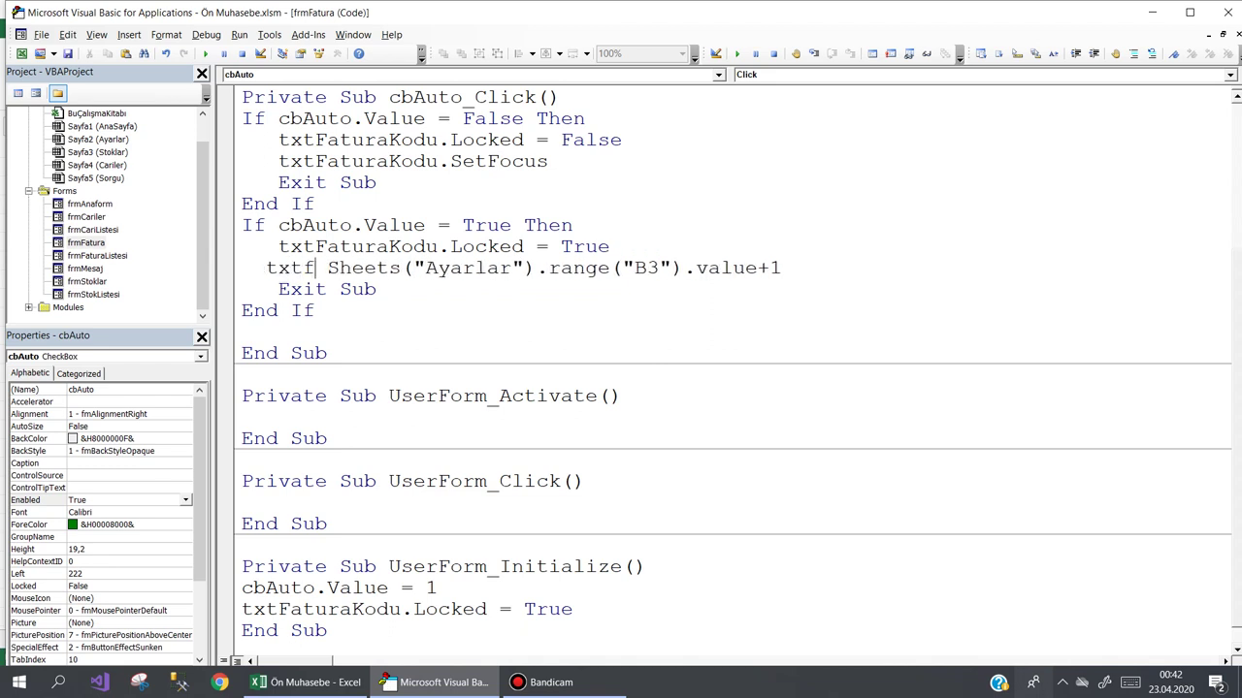
text(aturaKodu.V)
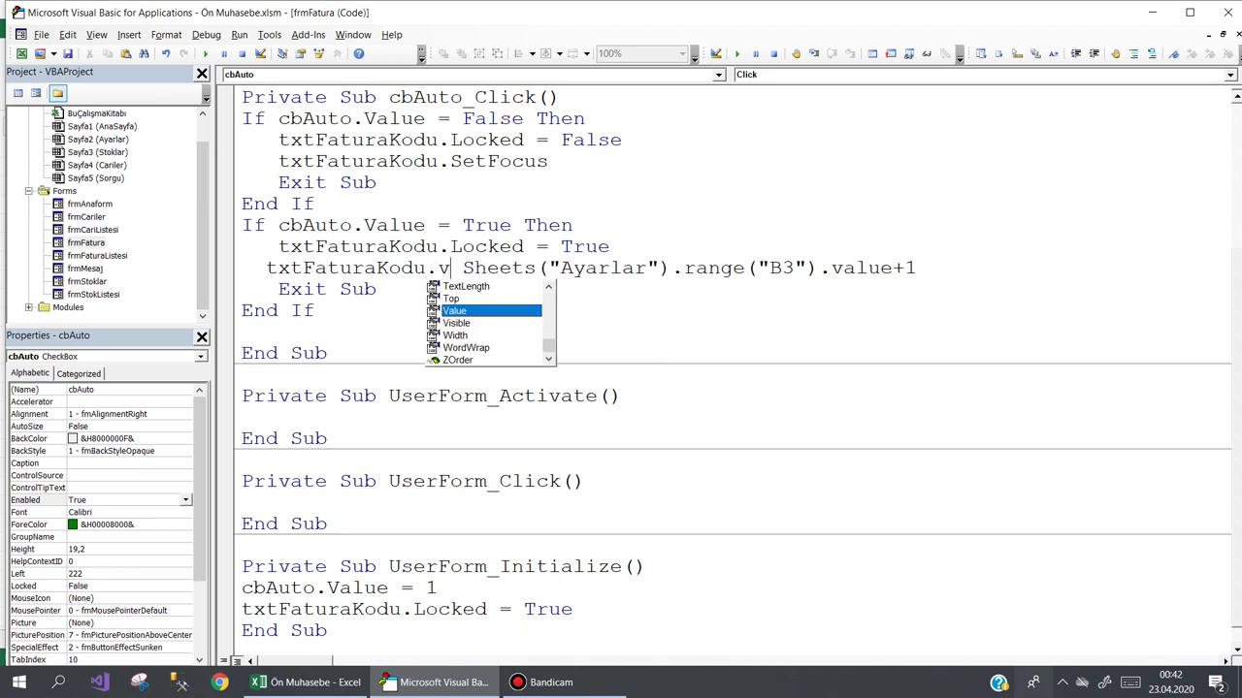
text(alue=)
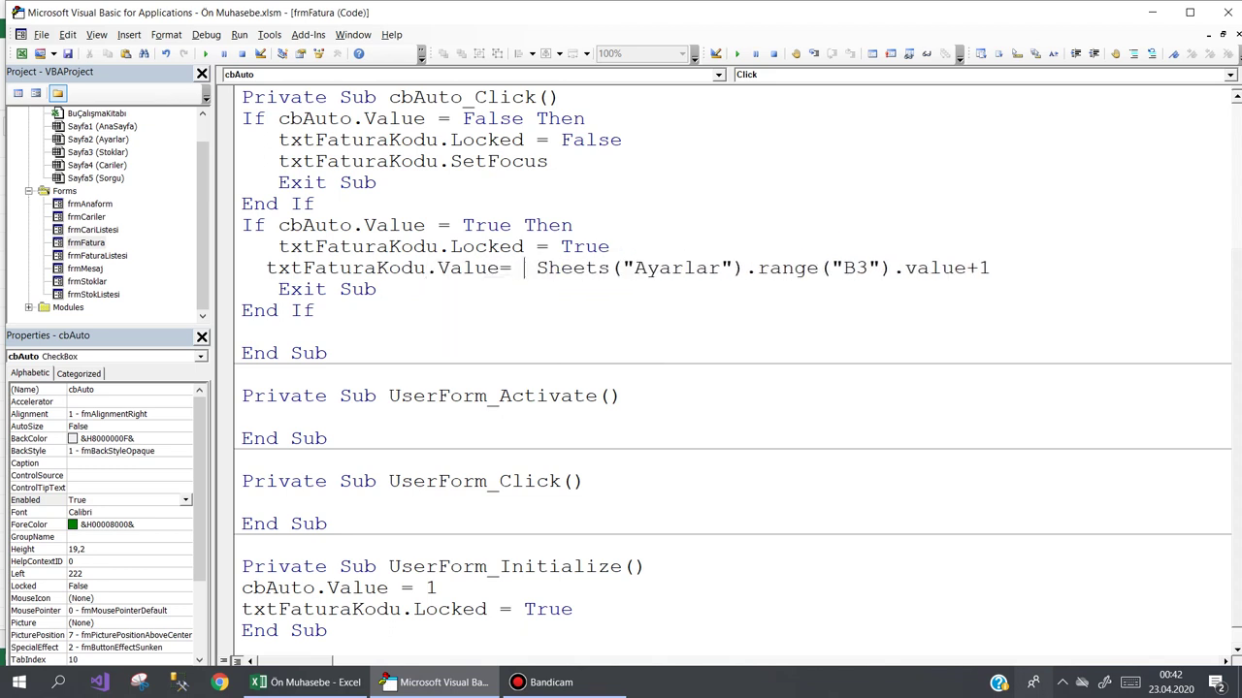
text( ")
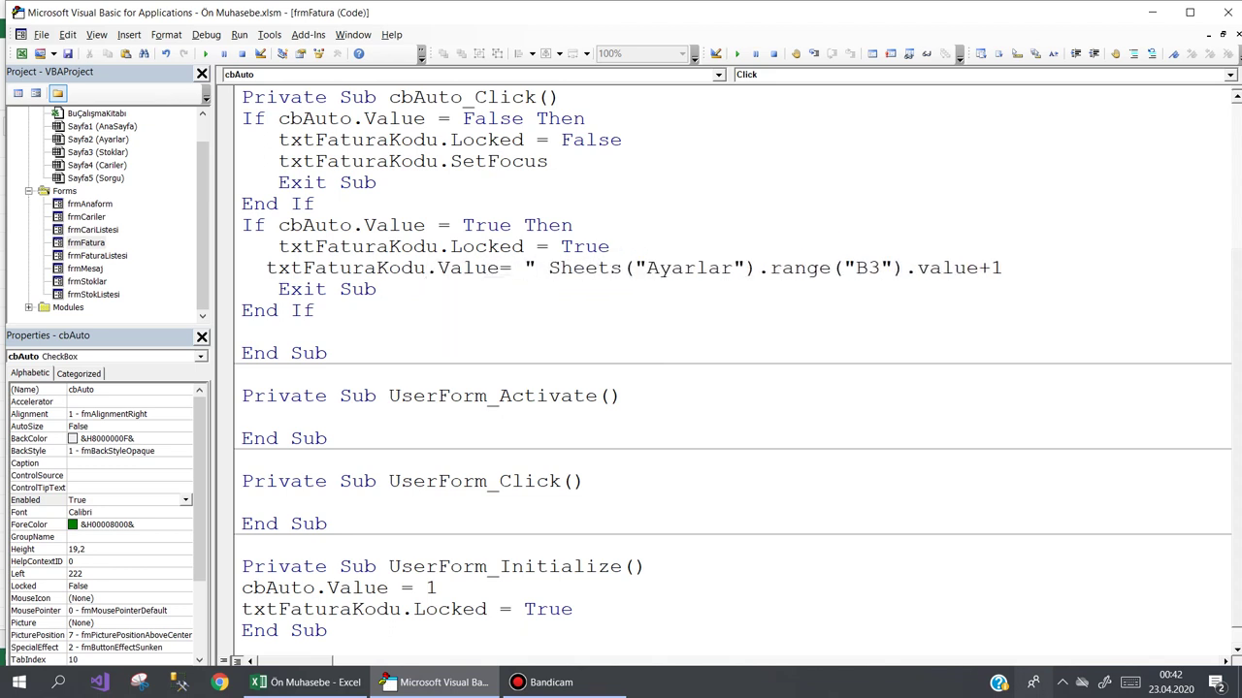
text(AL)
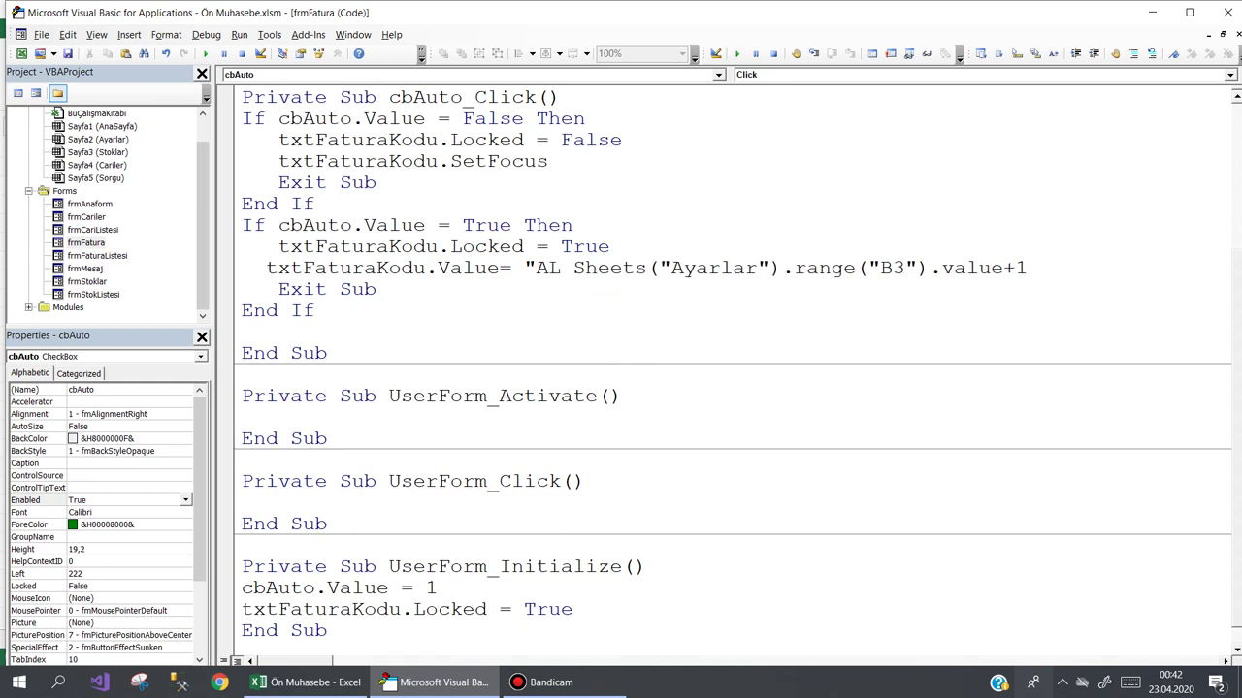
text(F)
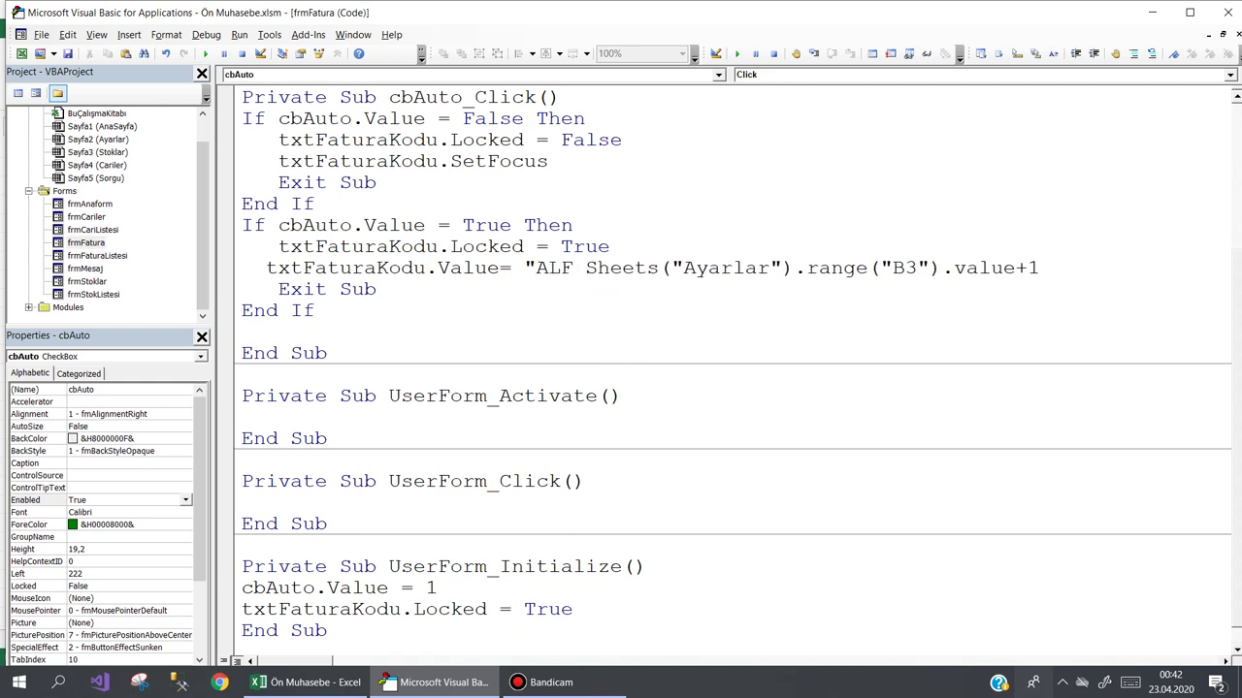
key(BackSpace)
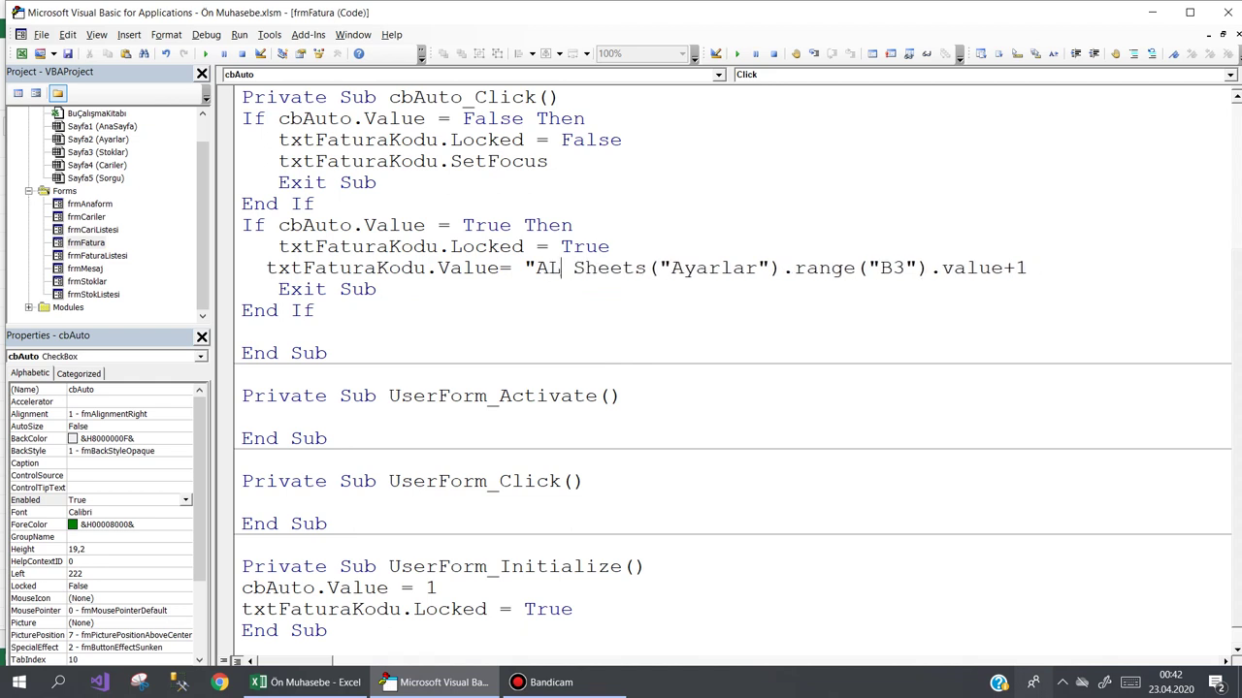
key(BackSpace)
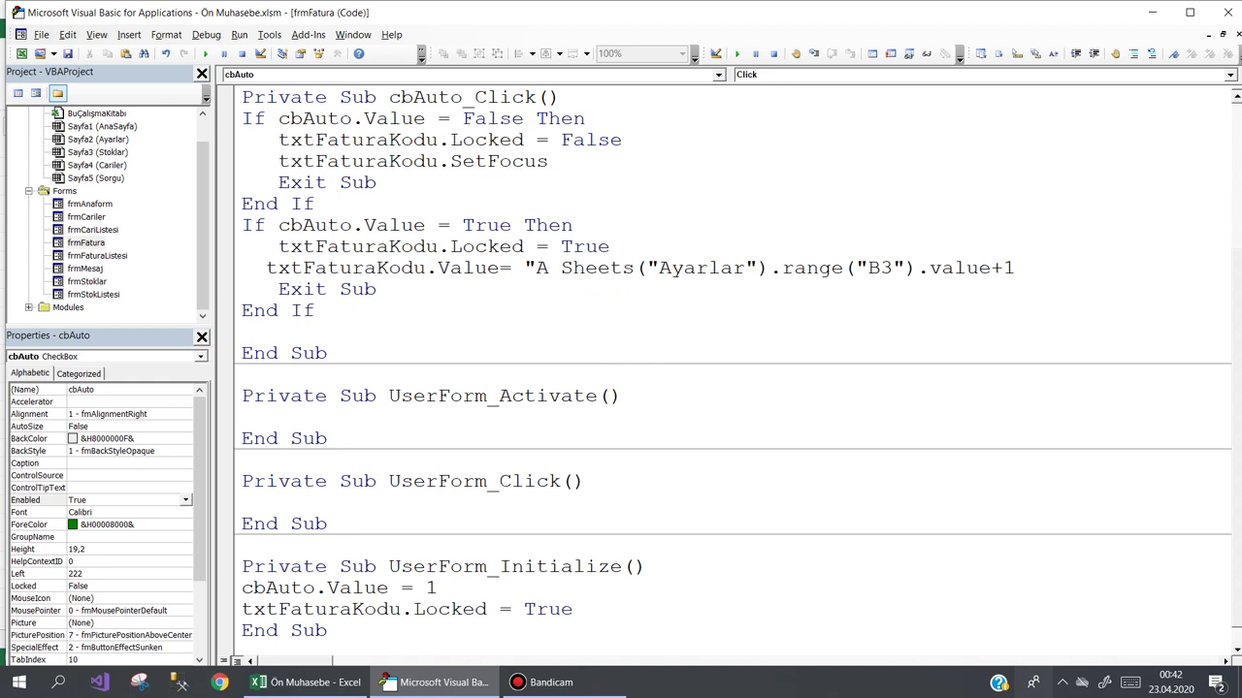
text(f)
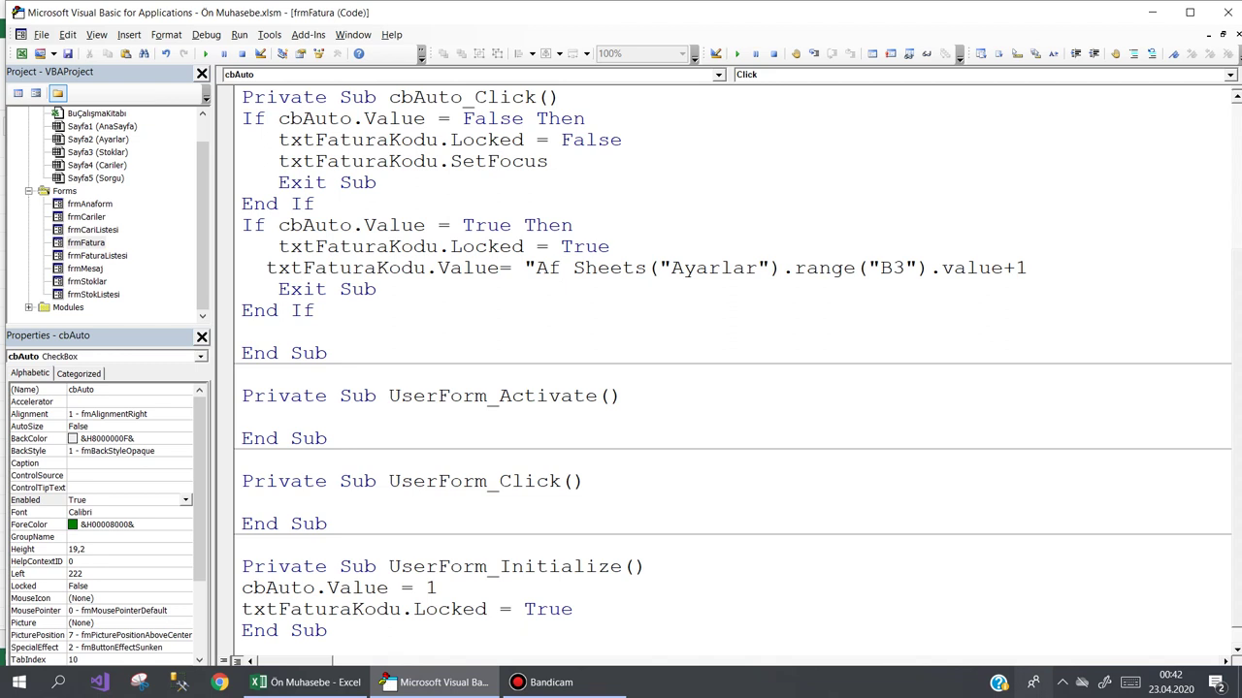
key(BackSpace)
text(F)
text(000)
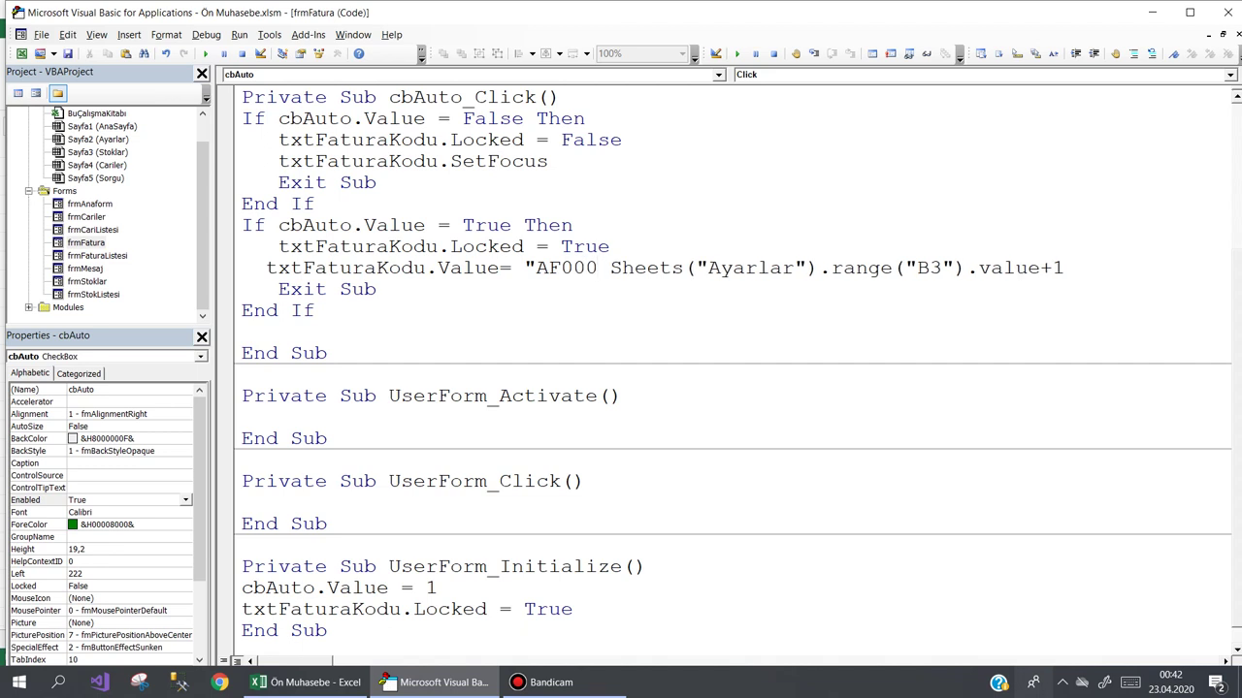
text(" )
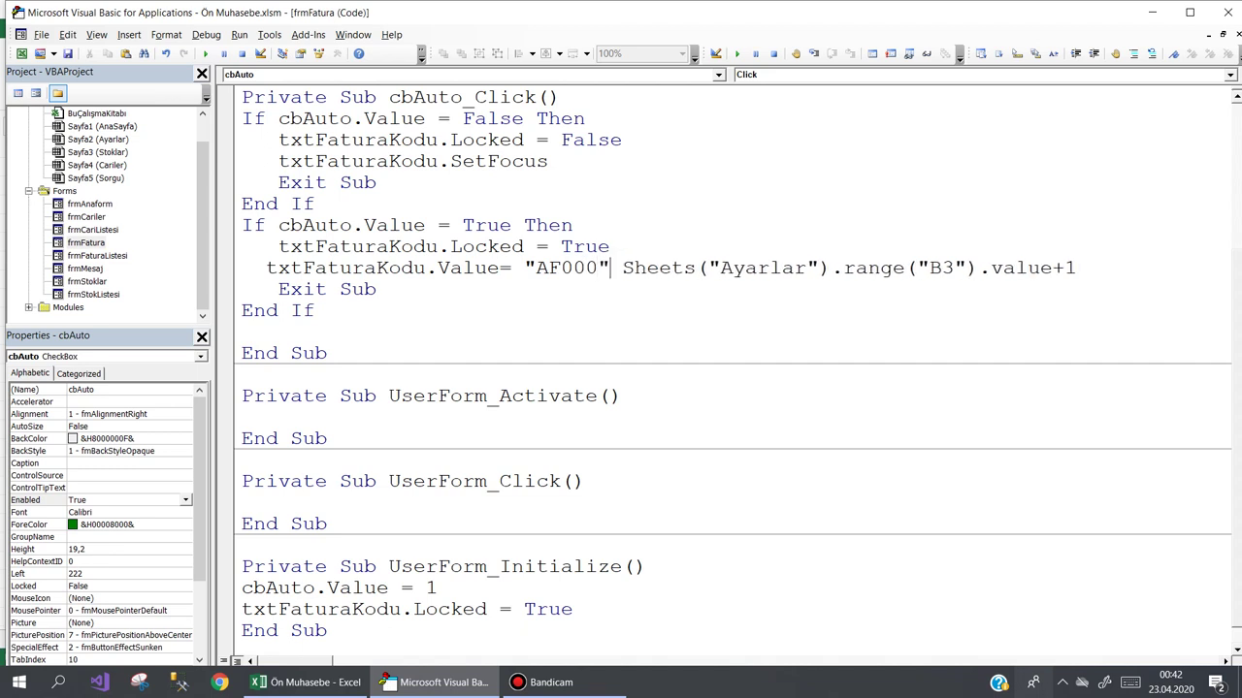
text(&)
click(376, 289)
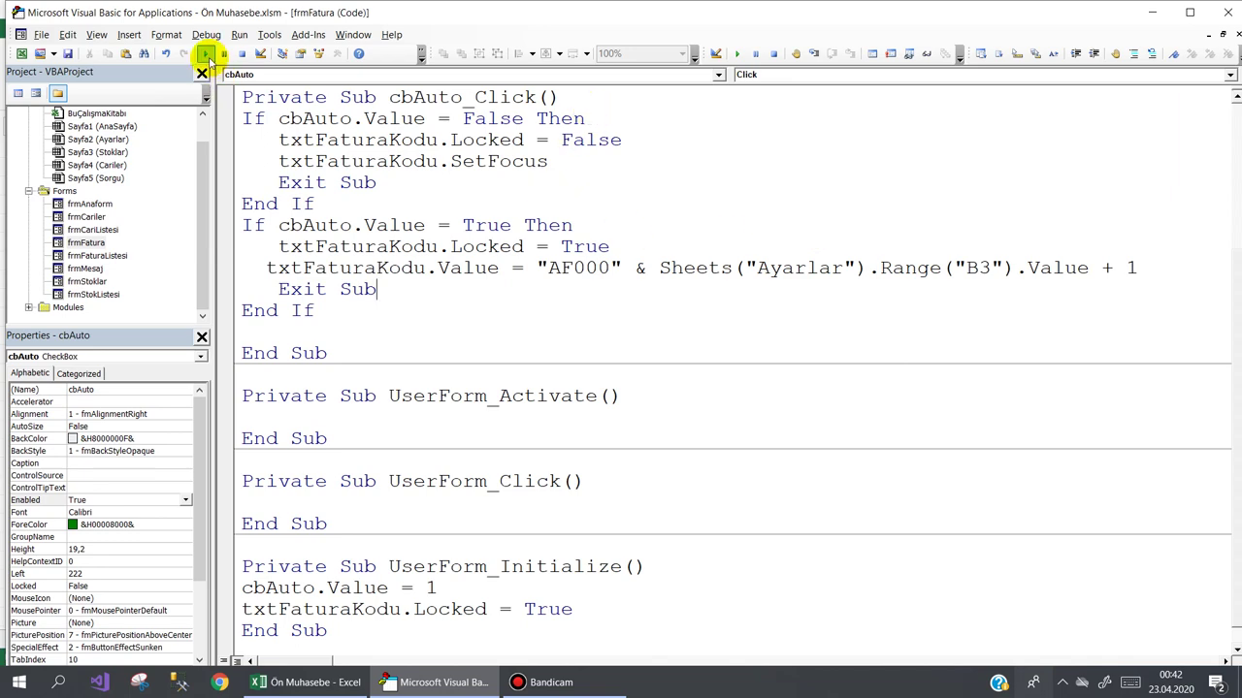
click(205, 53)
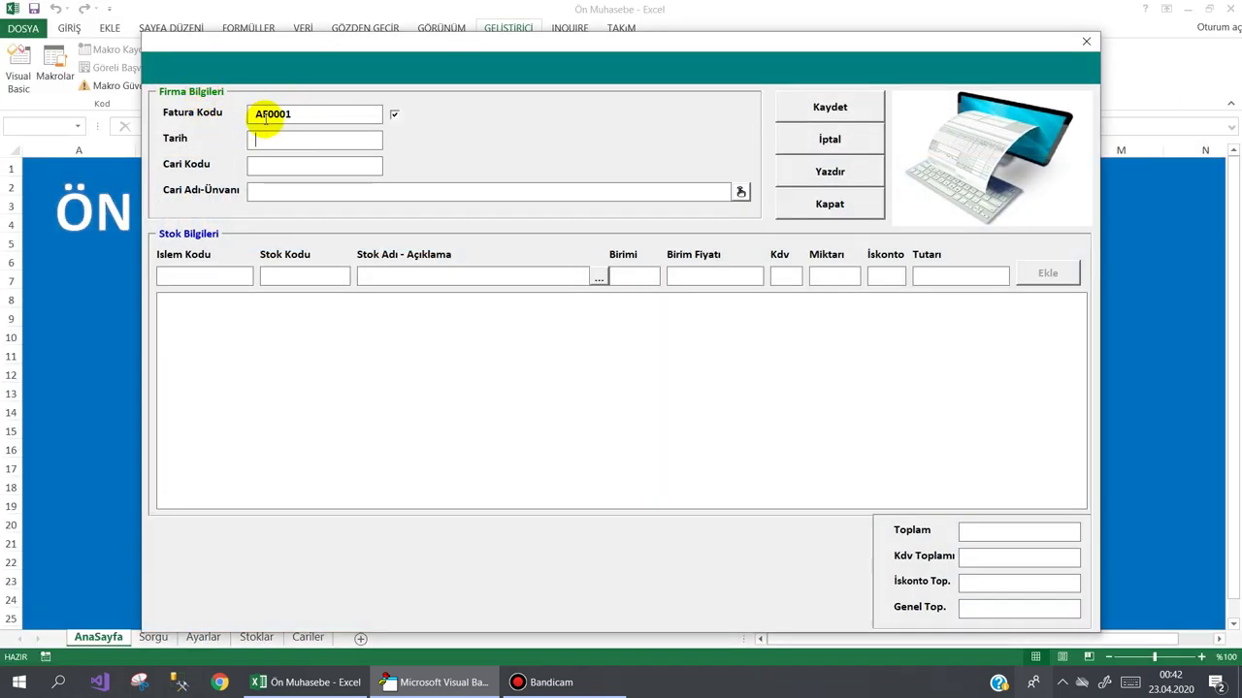
Step: Re-tick cbAuto to confirm AF0001 returns, then close the form and return to Excel
double_click(341, 113)
text(634563456)
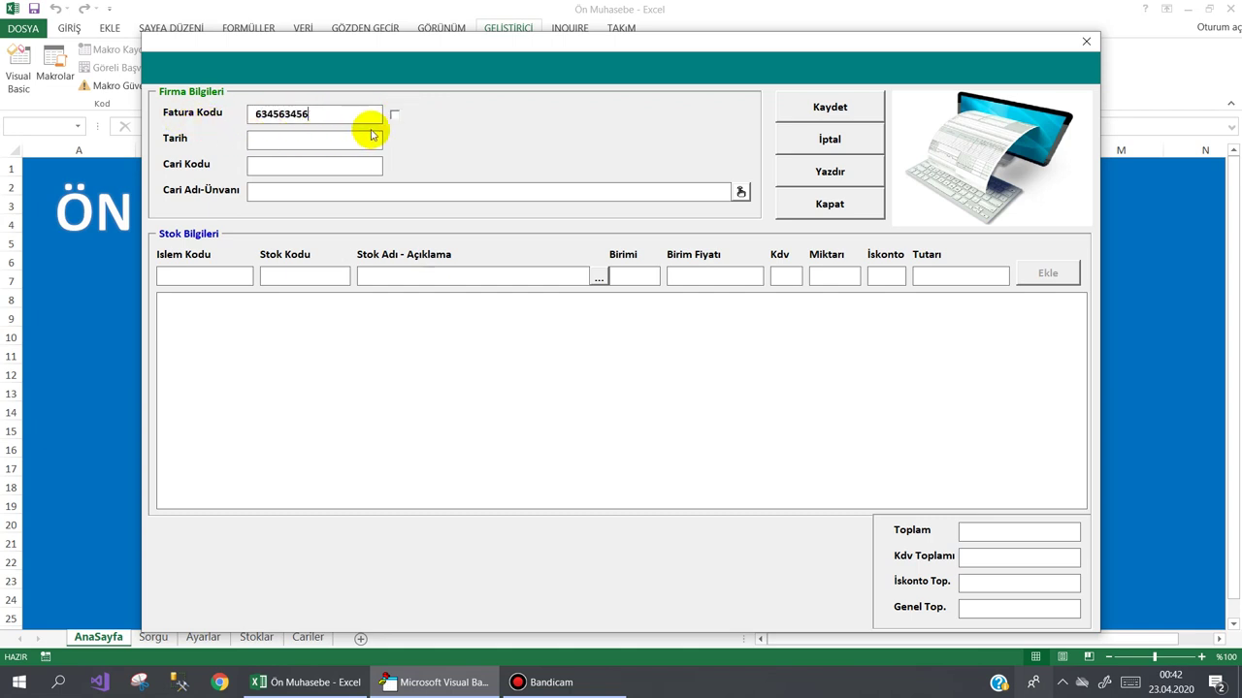
click(395, 115)
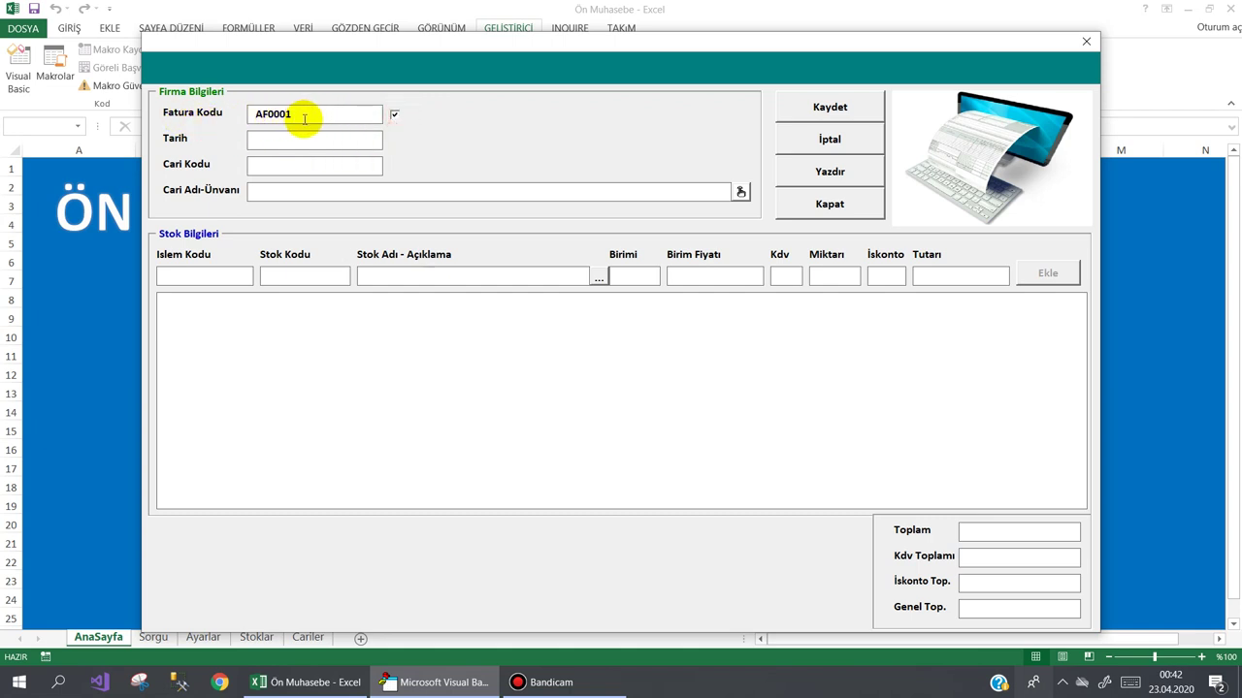
click(846, 221)
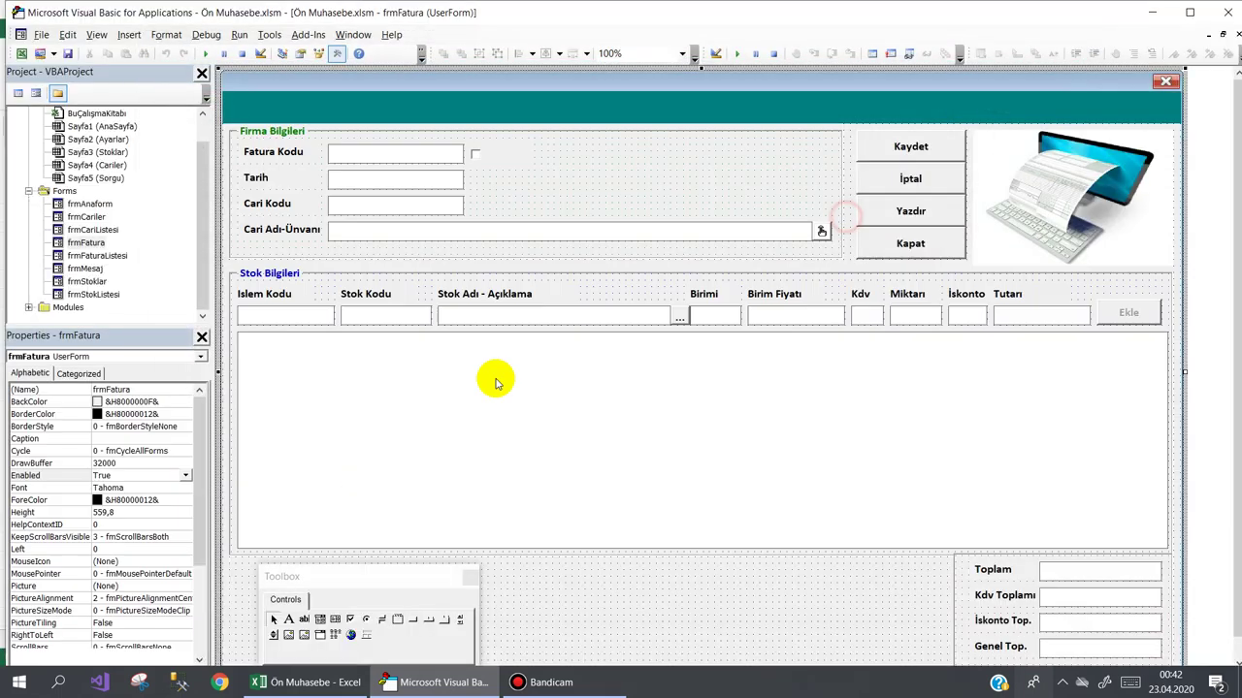
click(316, 682)
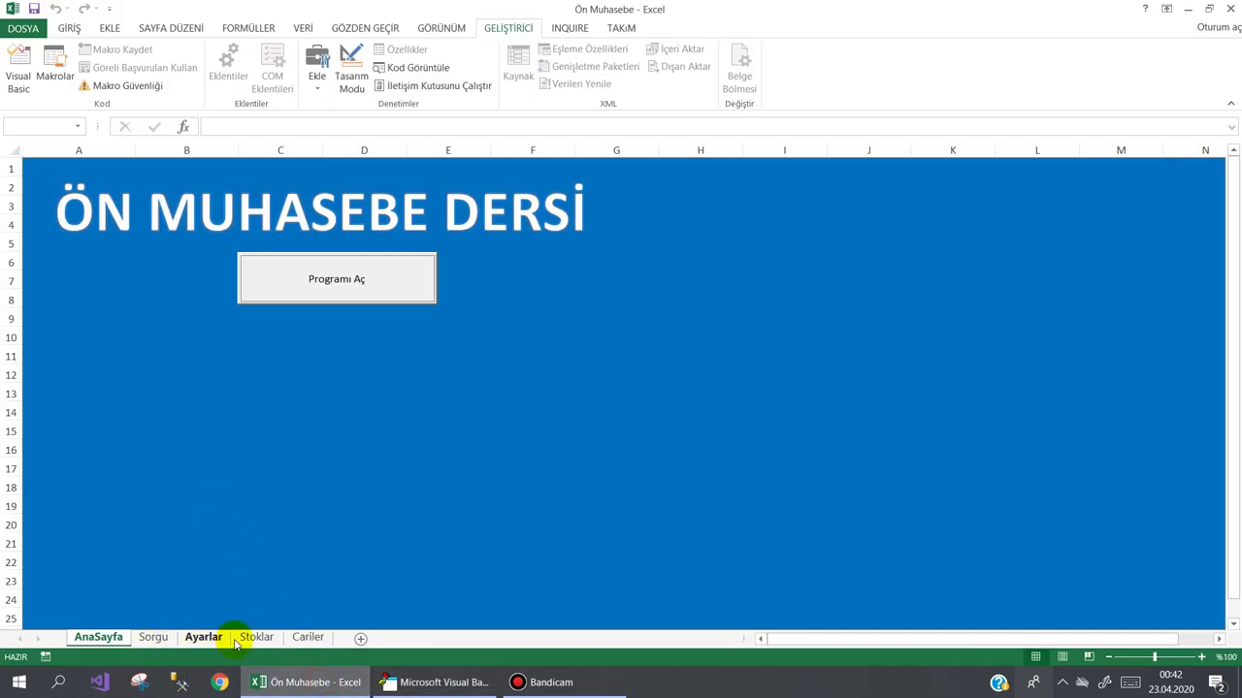
Step: Enter 548 as Alış Fatura ID in cell B3 of the Ayarlar sheet
click(203, 637)
click(209, 227)
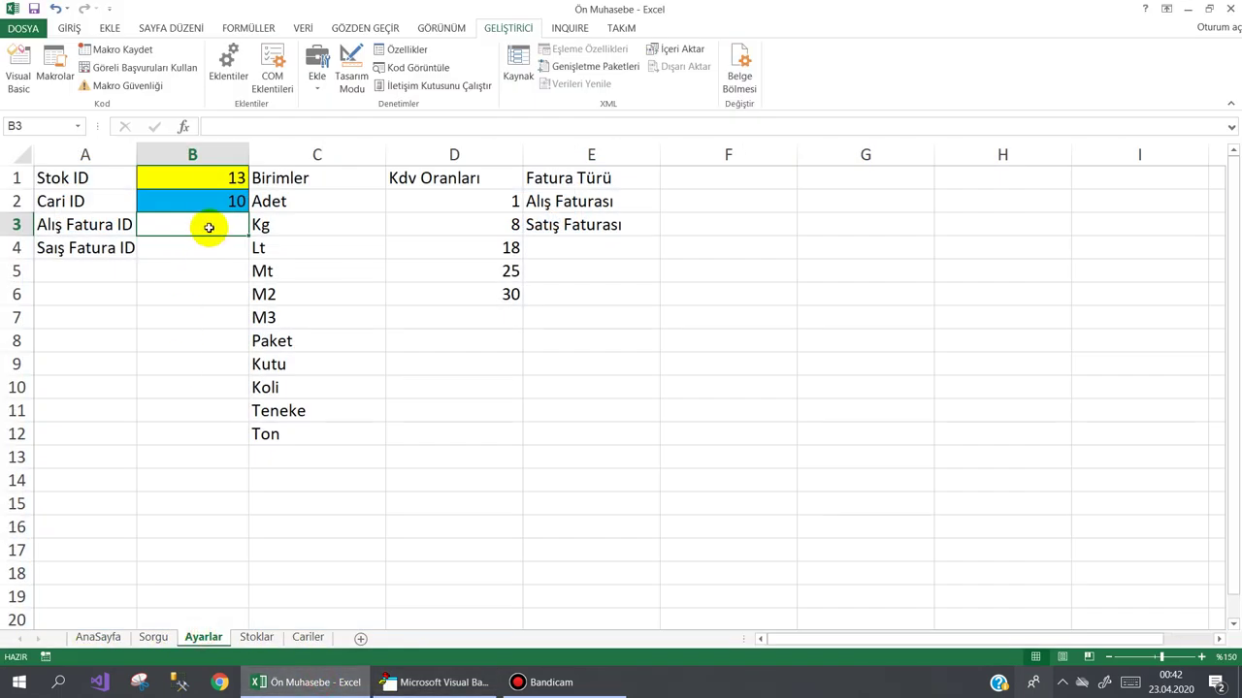
text(548)
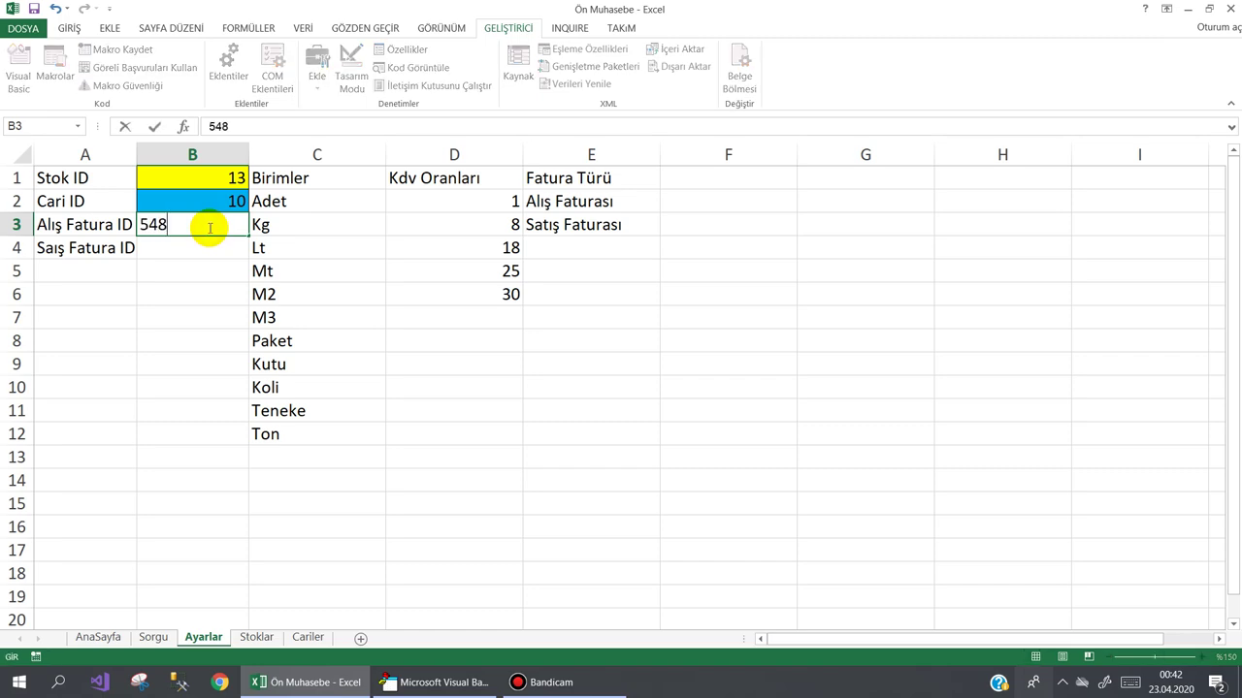
key(Return)
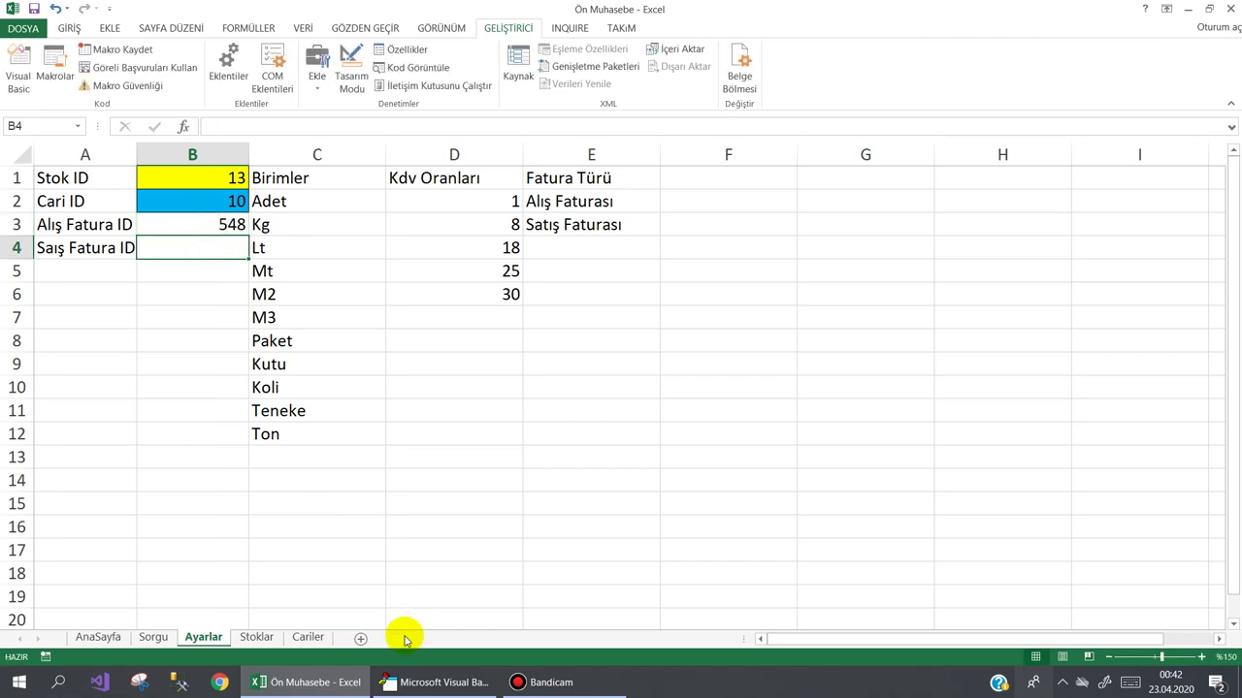
Step: Run the invoice form, overwrite AF000549 with 3456345, re-tick cbAuto, then close it
click(414, 687)
click(202, 48)
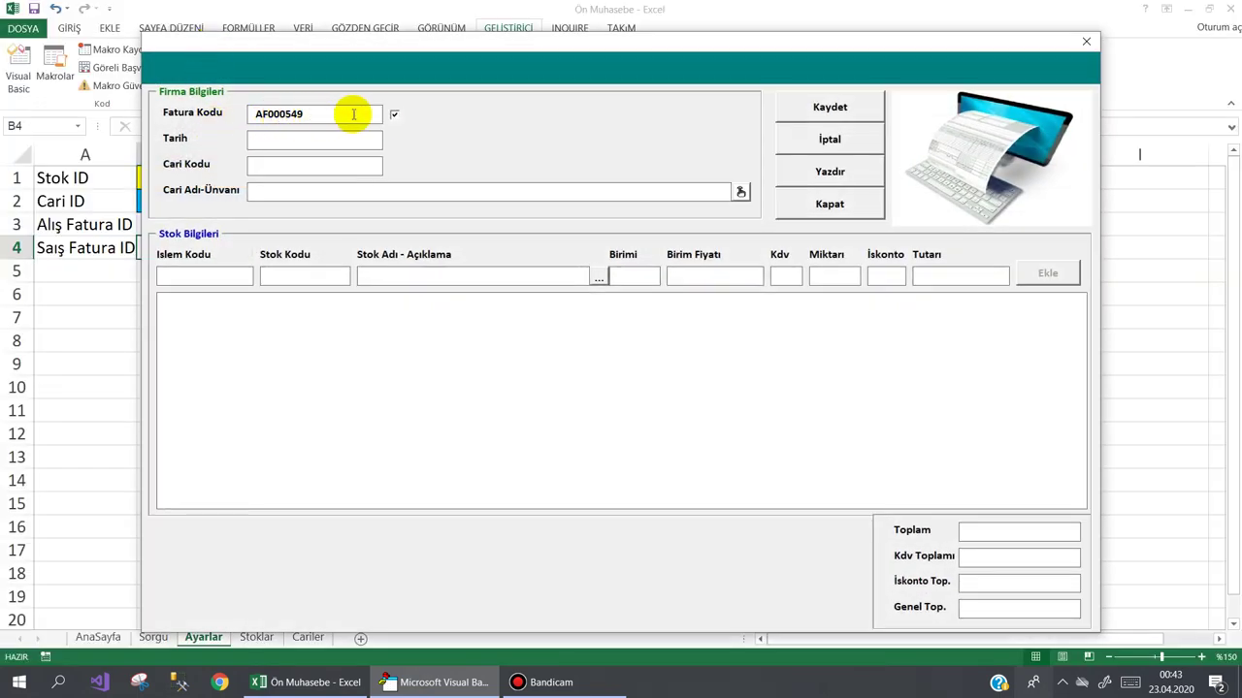
click(394, 118)
drag(346, 116, 259, 118)
click(291, 116)
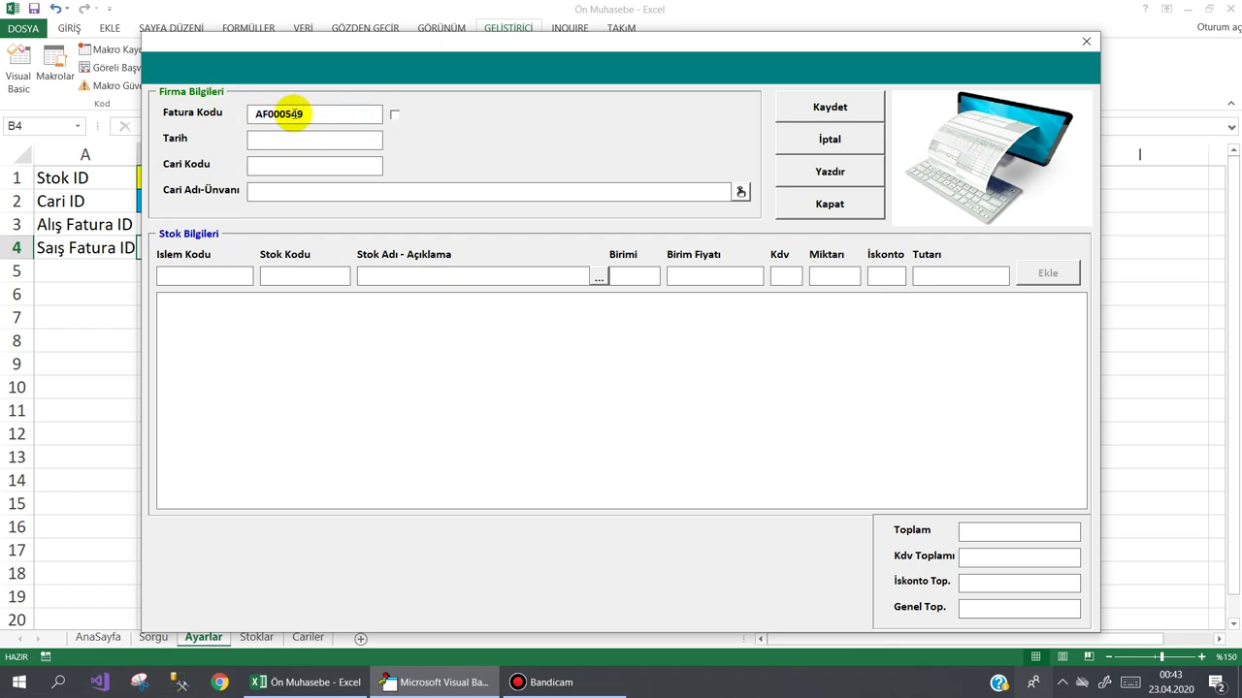
double_click(277, 115)
text(345)
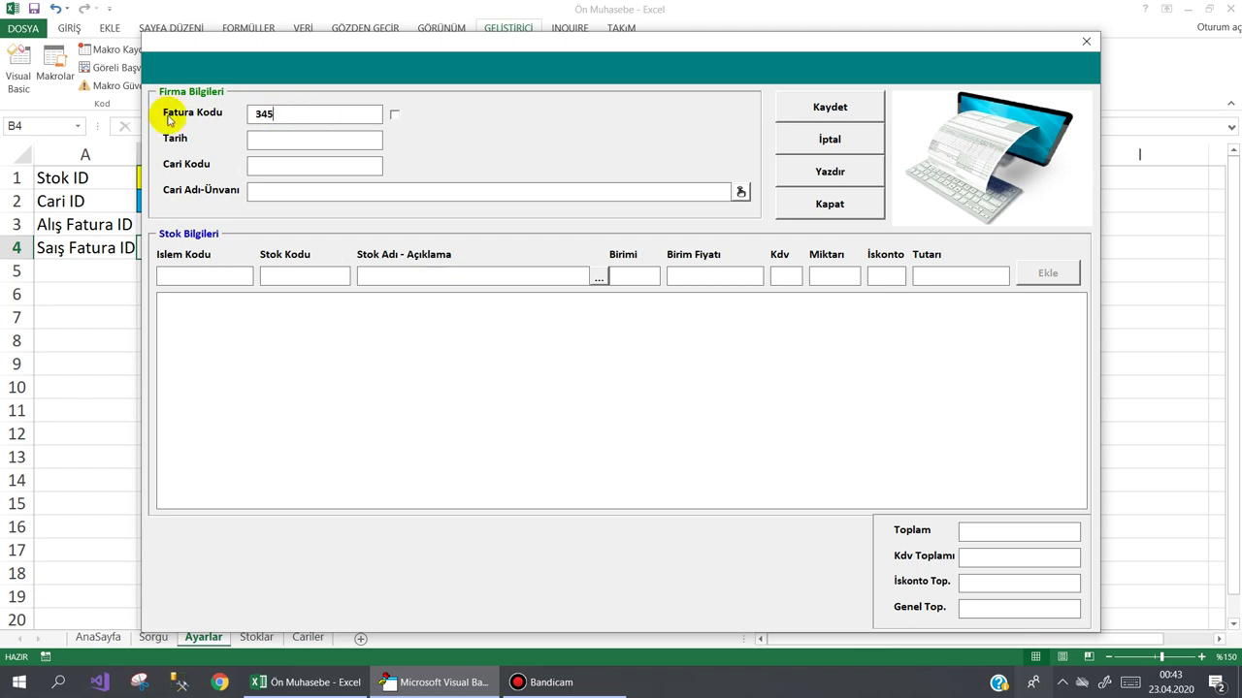
text(6345)
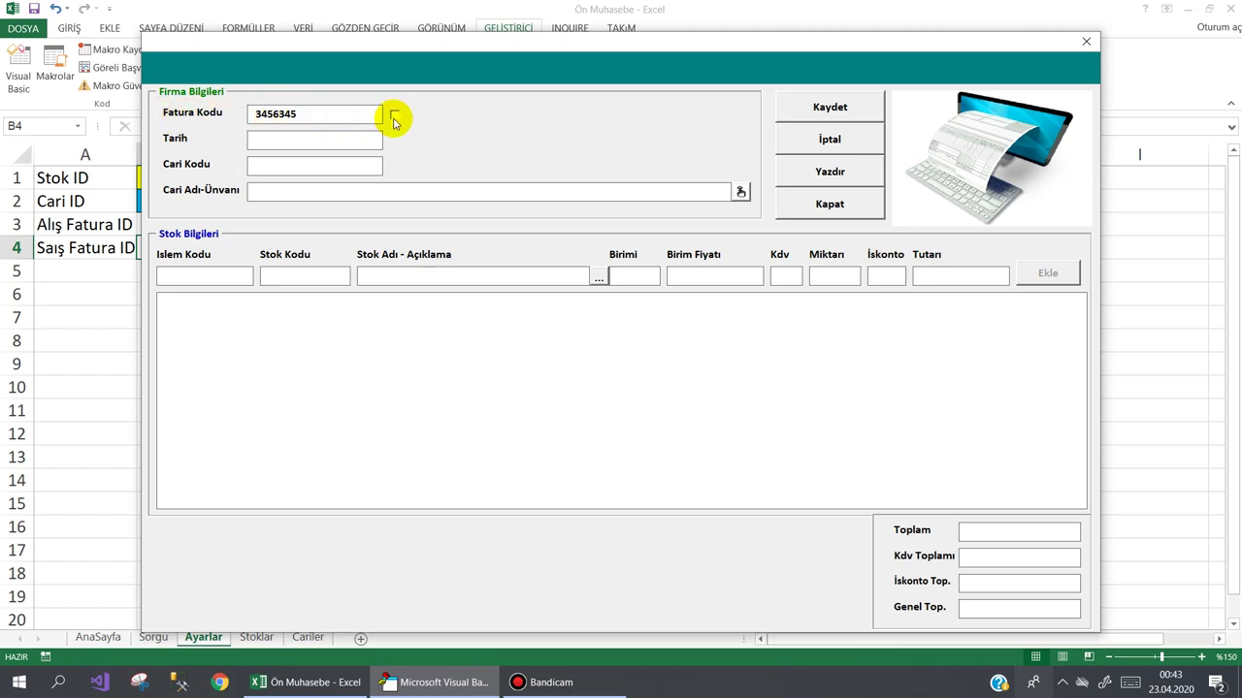
click(394, 116)
click(327, 136)
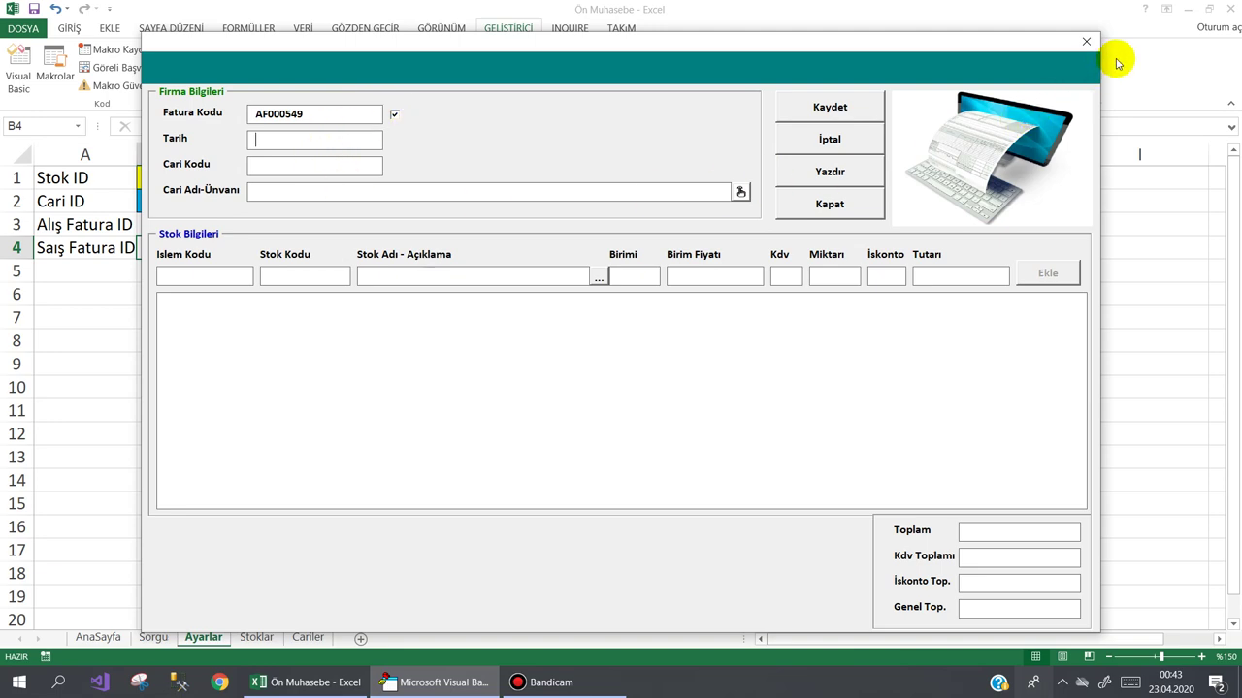
click(1083, 43)
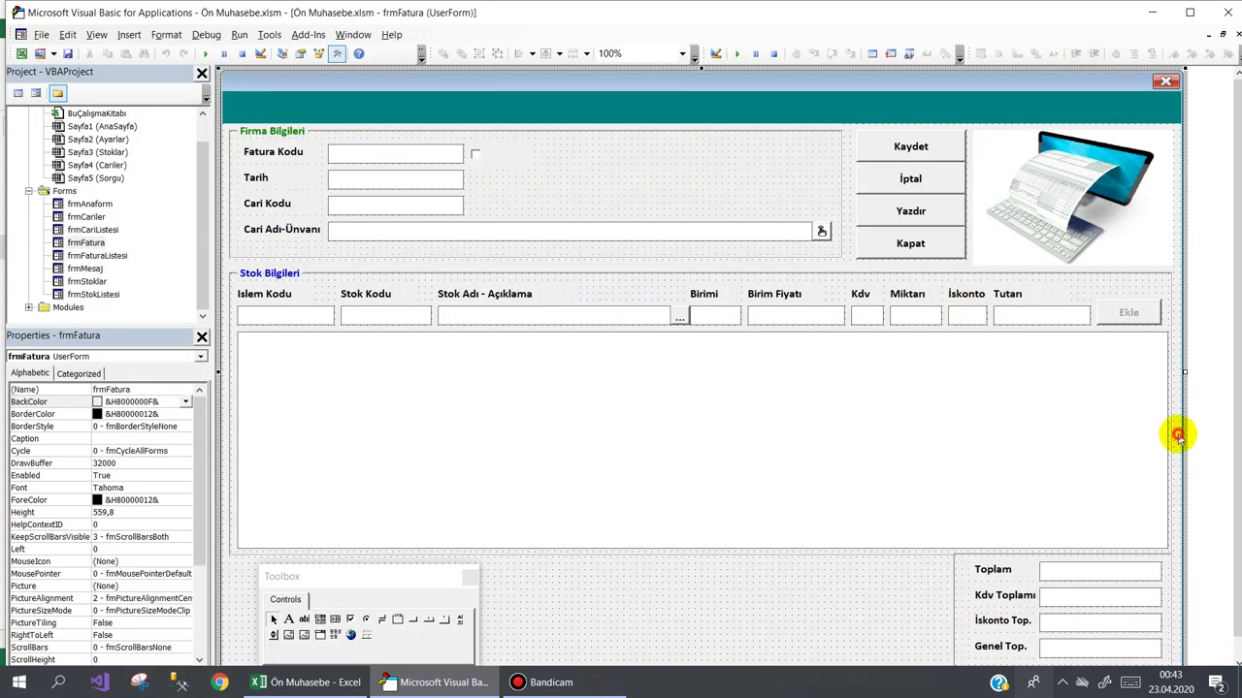
Step: Open frmFatura's code and run the form, which proposes AF000549 in Fatura Kodu
double_click(1177, 437)
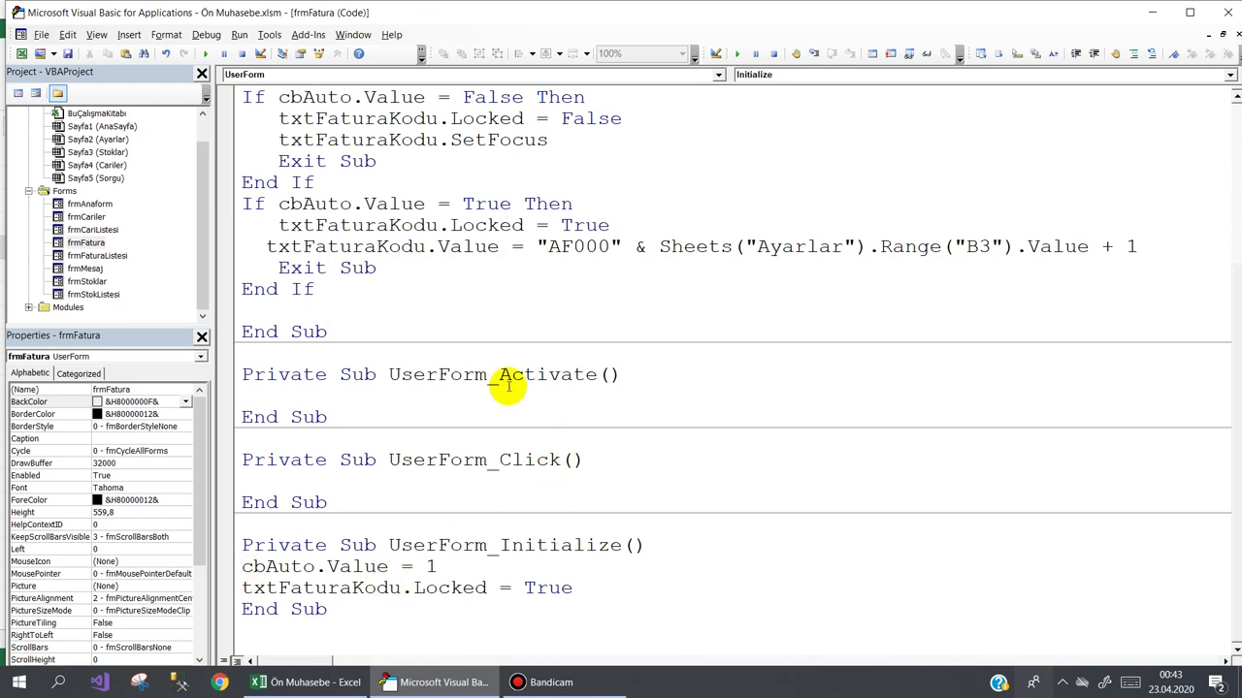
scroll(485, 301, up, 2)
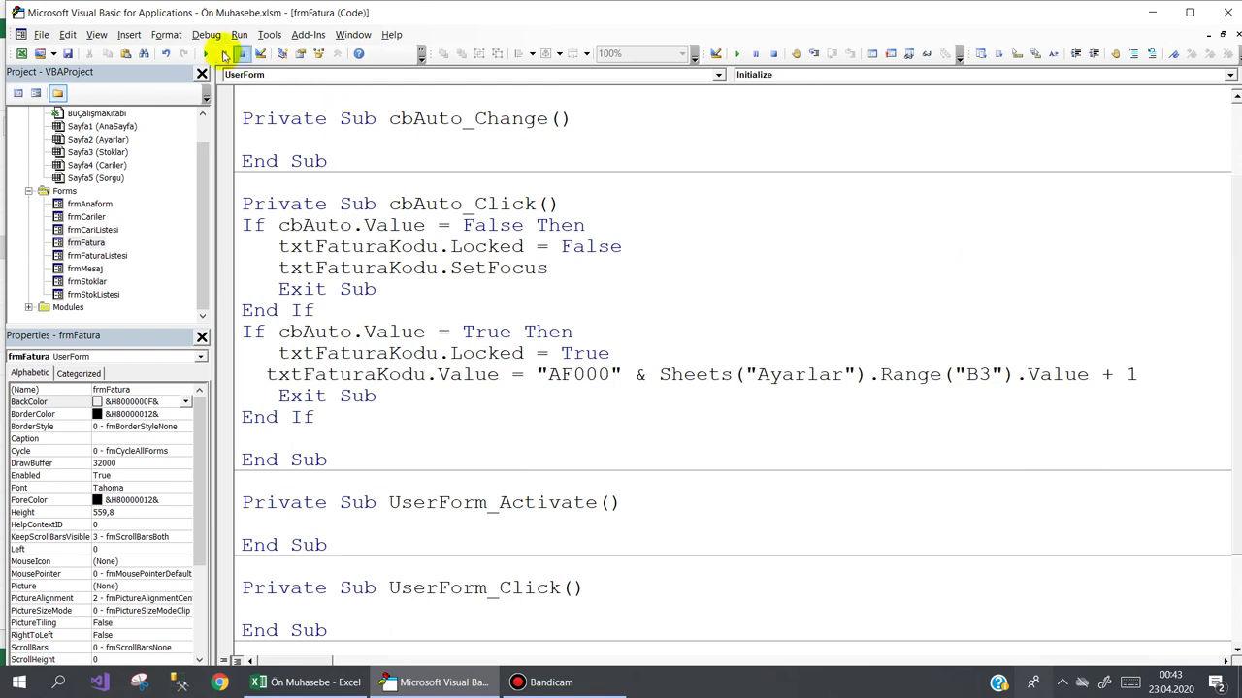
click(205, 53)
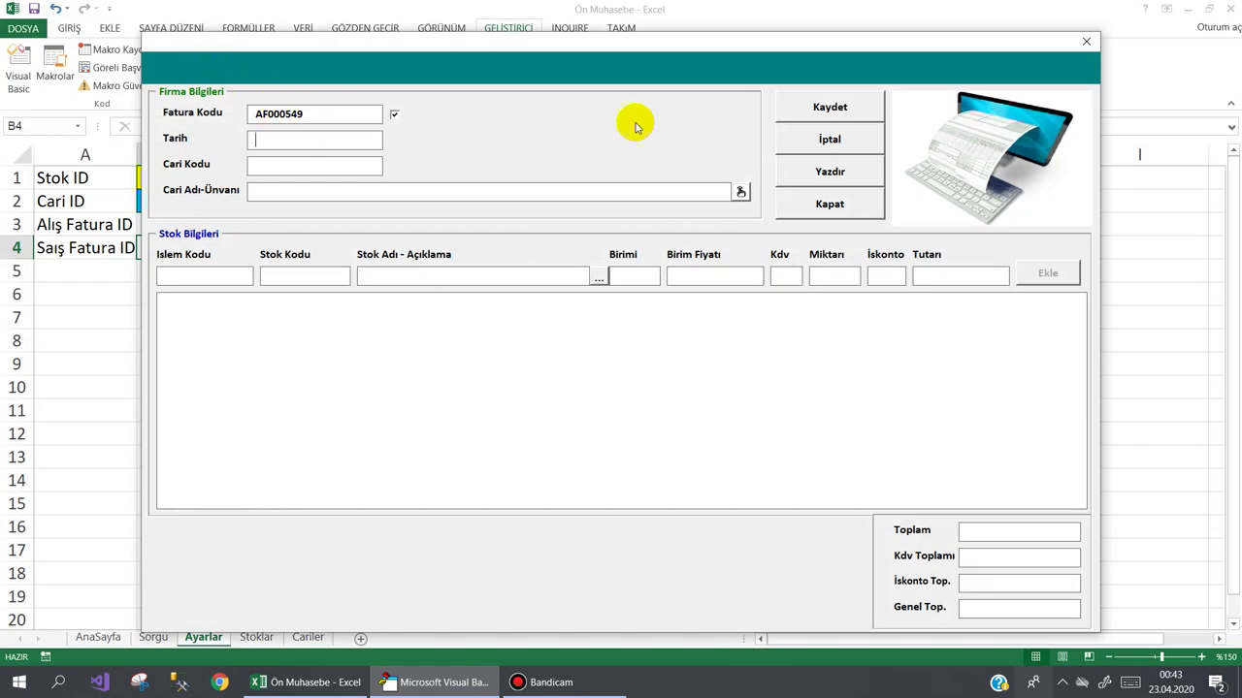
Step: Close the running form and indent the txtFaturaKodu.Value line in cbAuto_Click
click(1084, 52)
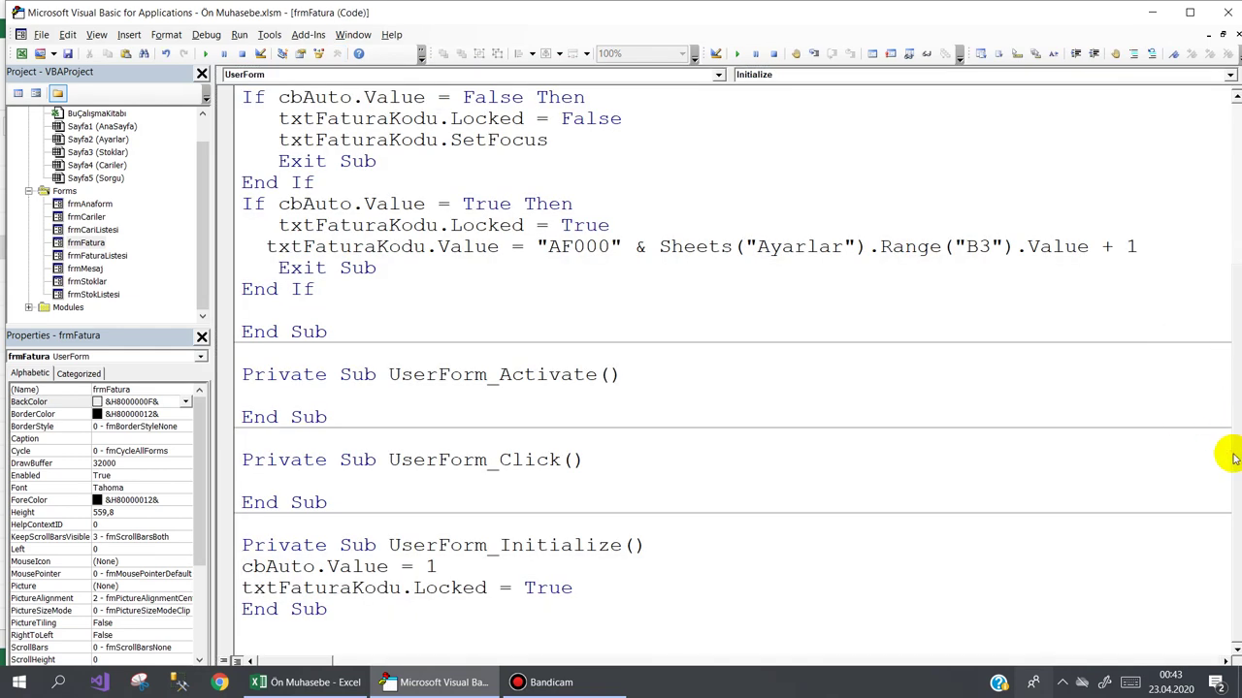
click(262, 247)
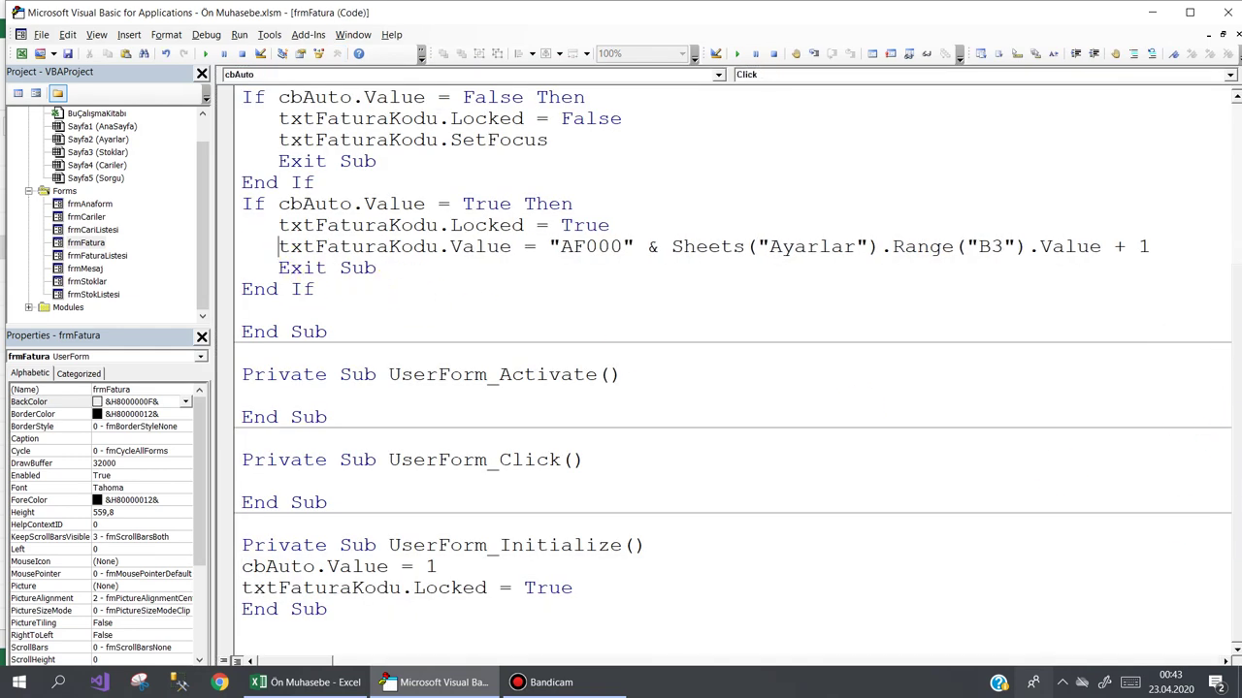
scroll(375, 247, up, 1)
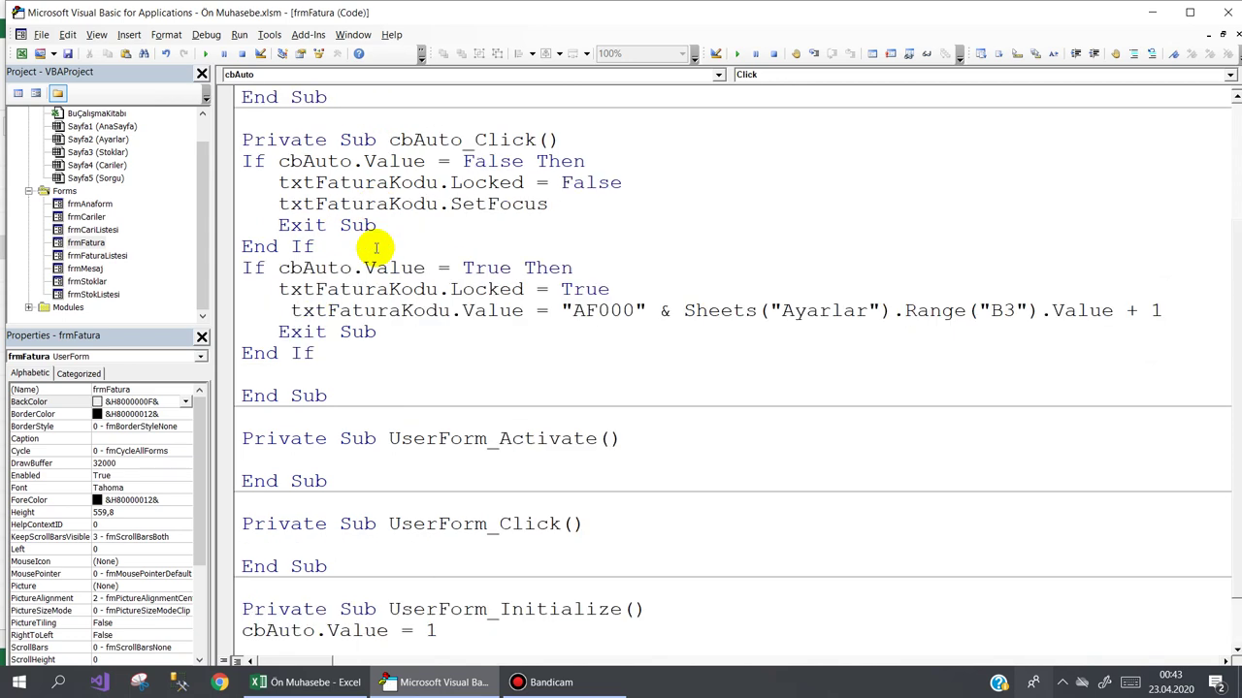
scroll(375, 247, down, 1)
scroll(376, 247, up, 1)
scroll(375, 248, down, 1)
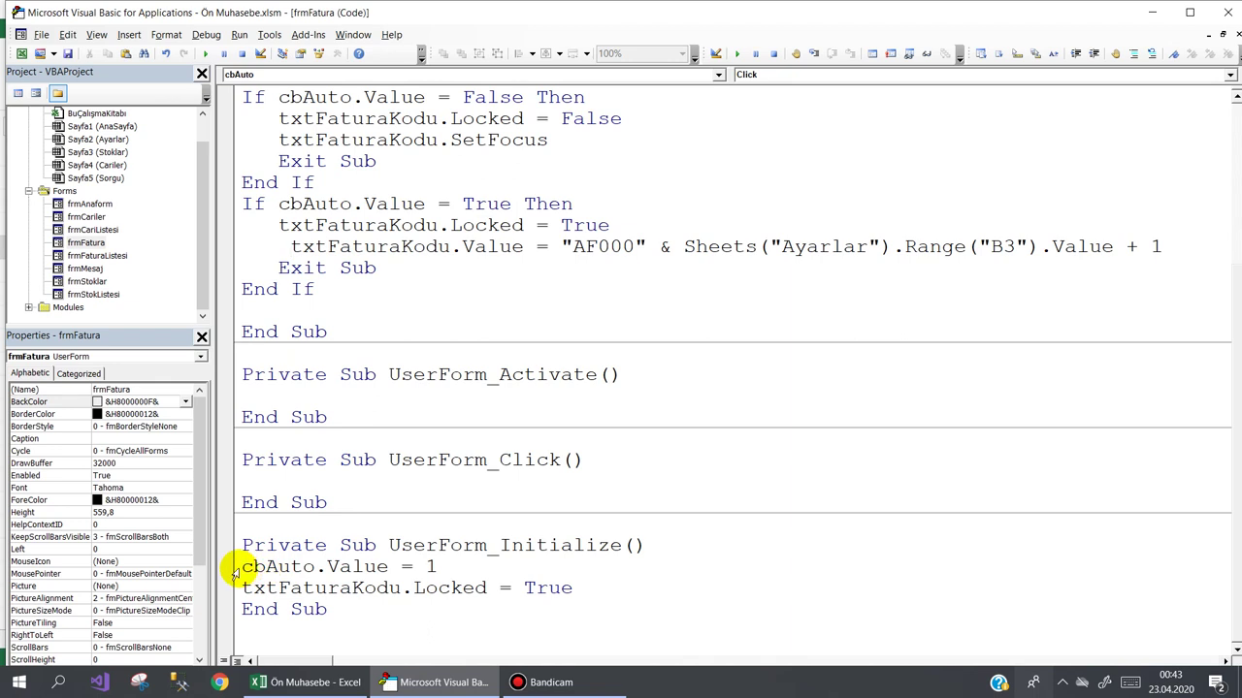
Step: Highlight the UserForm_Initialize declaration and its cbAuto.Value = 1 line
mouse_move(644, 545)
mouse_down()
mouse_move(413, 545)
mouse_move(397, 533)
mouse_move(402, 545)
mouse_up()
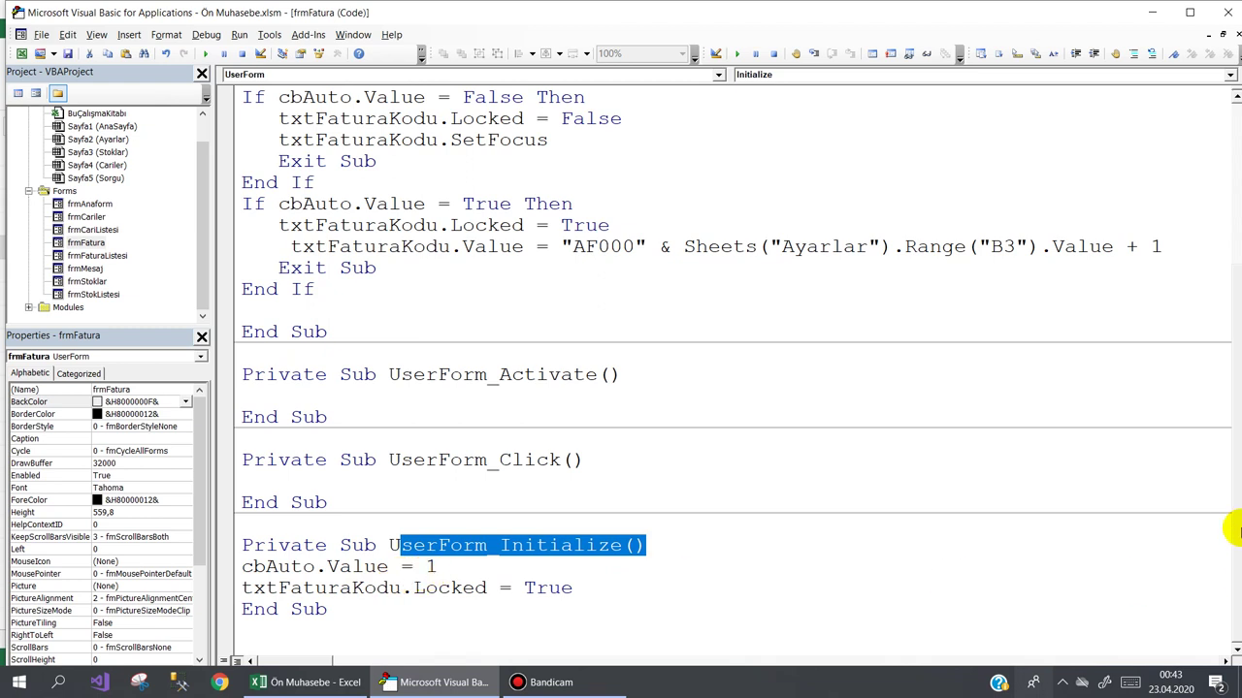
scroll(1235, 476, up, 2)
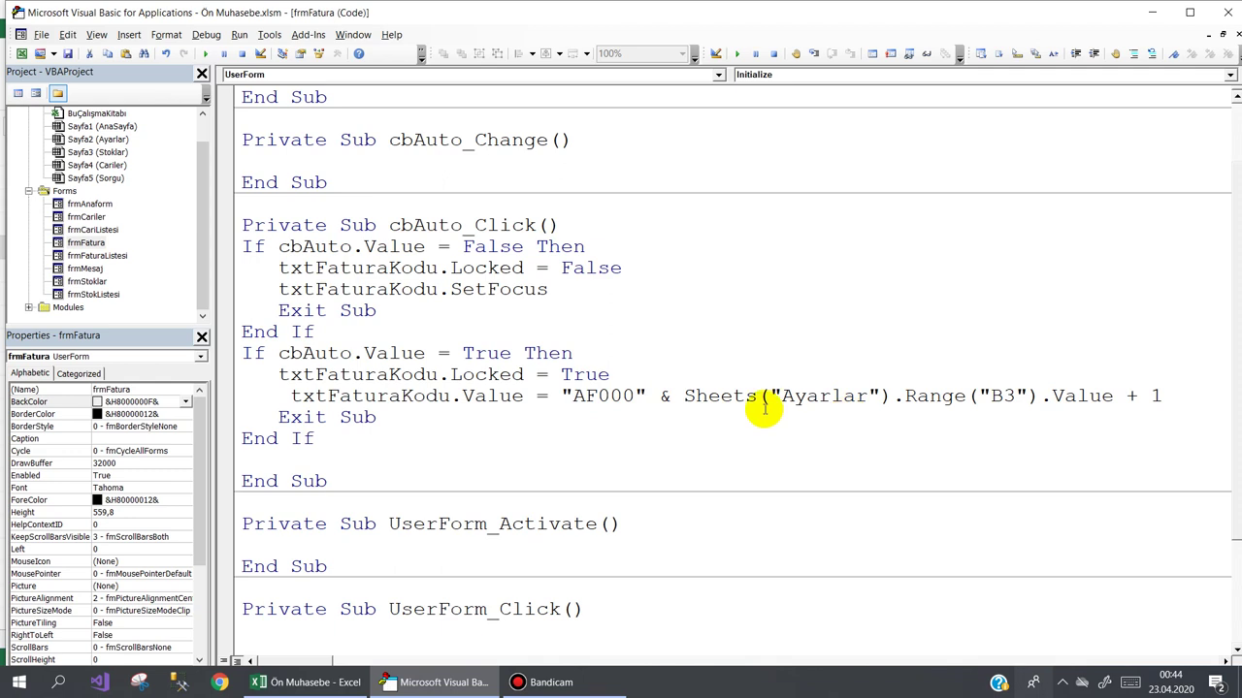
scroll(1234, 512, down, 2)
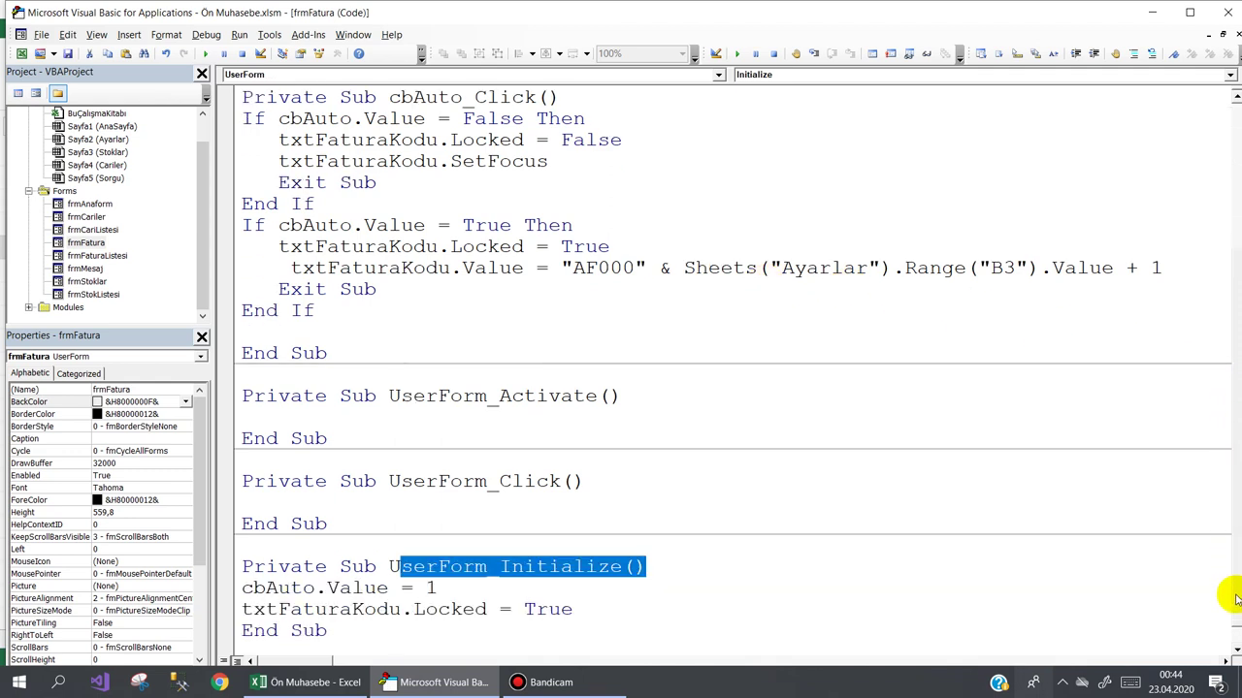
drag(437, 588, 243, 590)
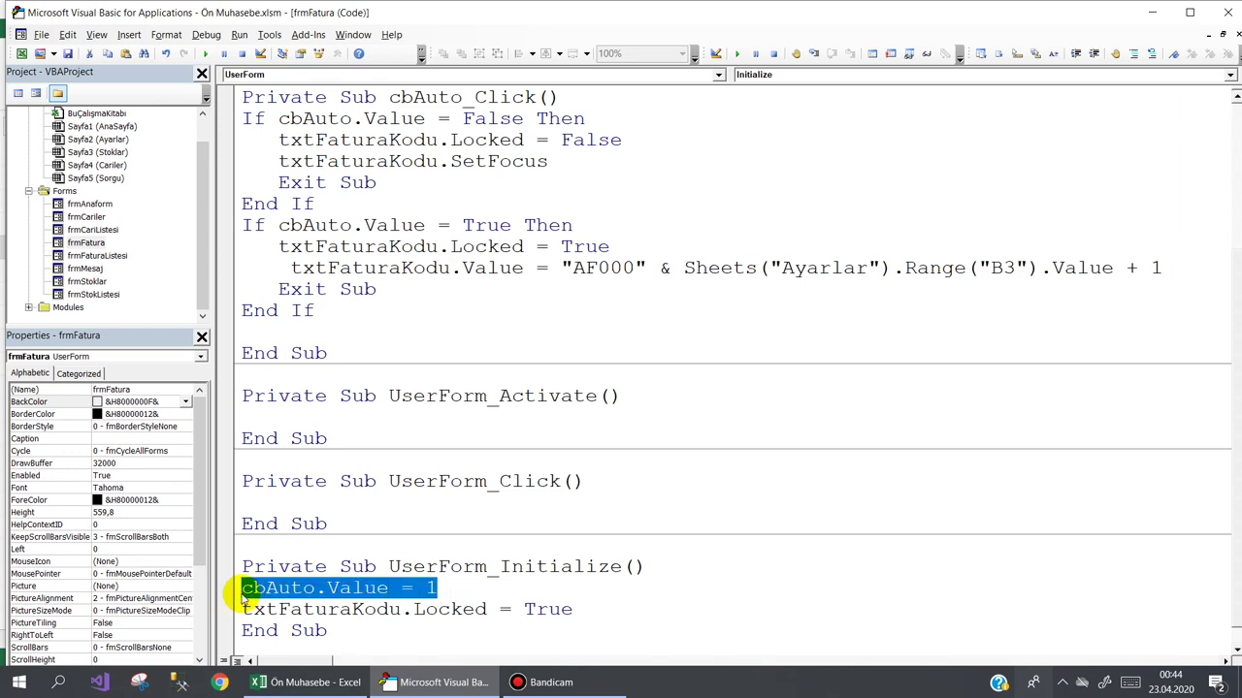
Step: Comment out cbAuto.Value = 1, then test-run the form and close it
click(242, 590)
text(')
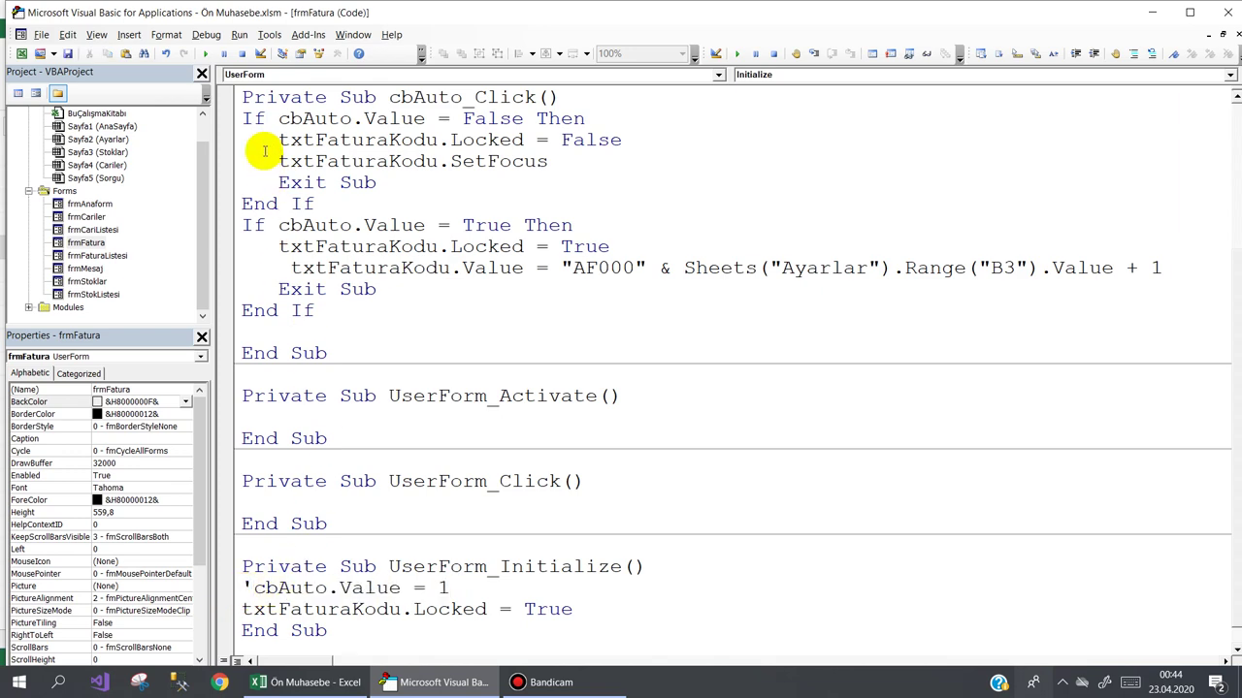
click(205, 54)
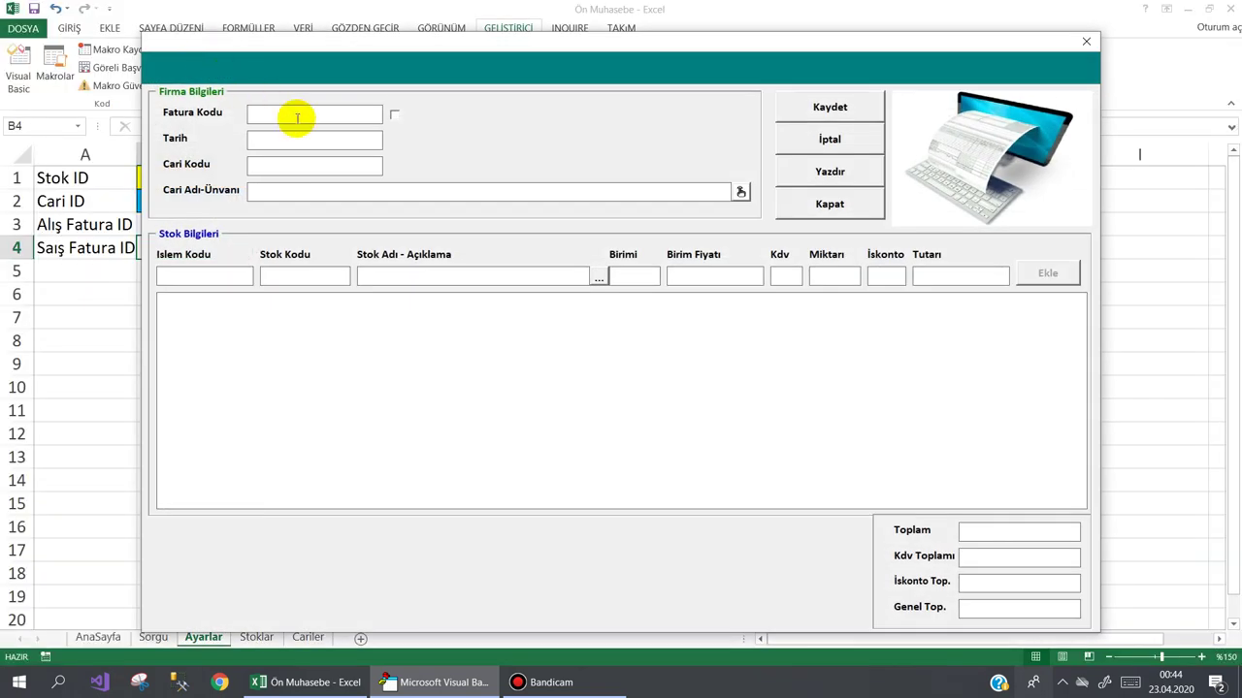
click(1089, 44)
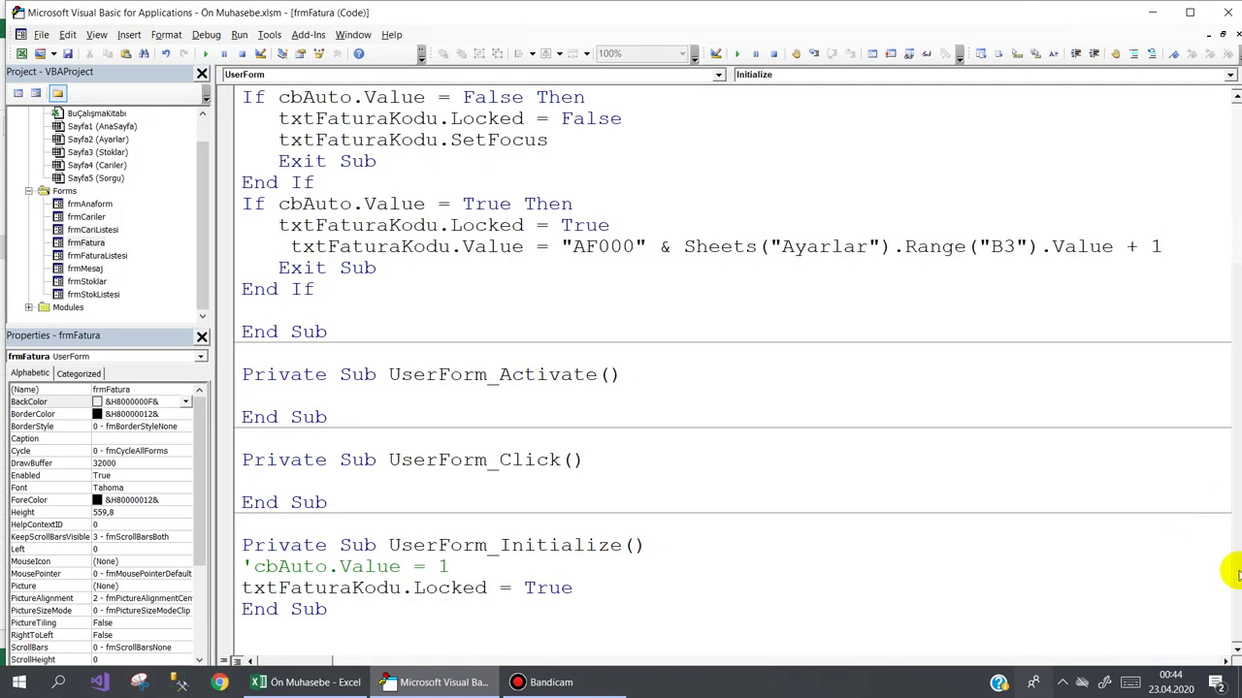
Step: Remove the apostrophe from cbAuto.Value = 1 and move to the end of txtFaturaKodu.Locked = True
click(233, 570)
key(Delete)
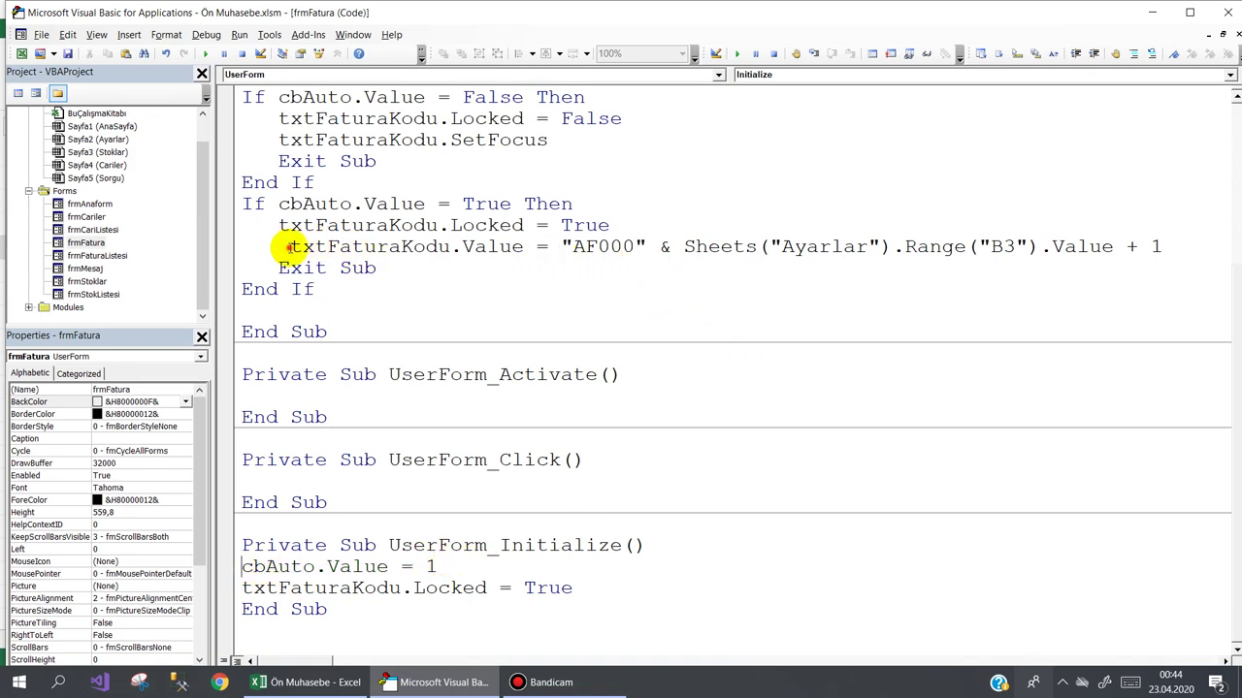
drag(289, 246, 1163, 246)
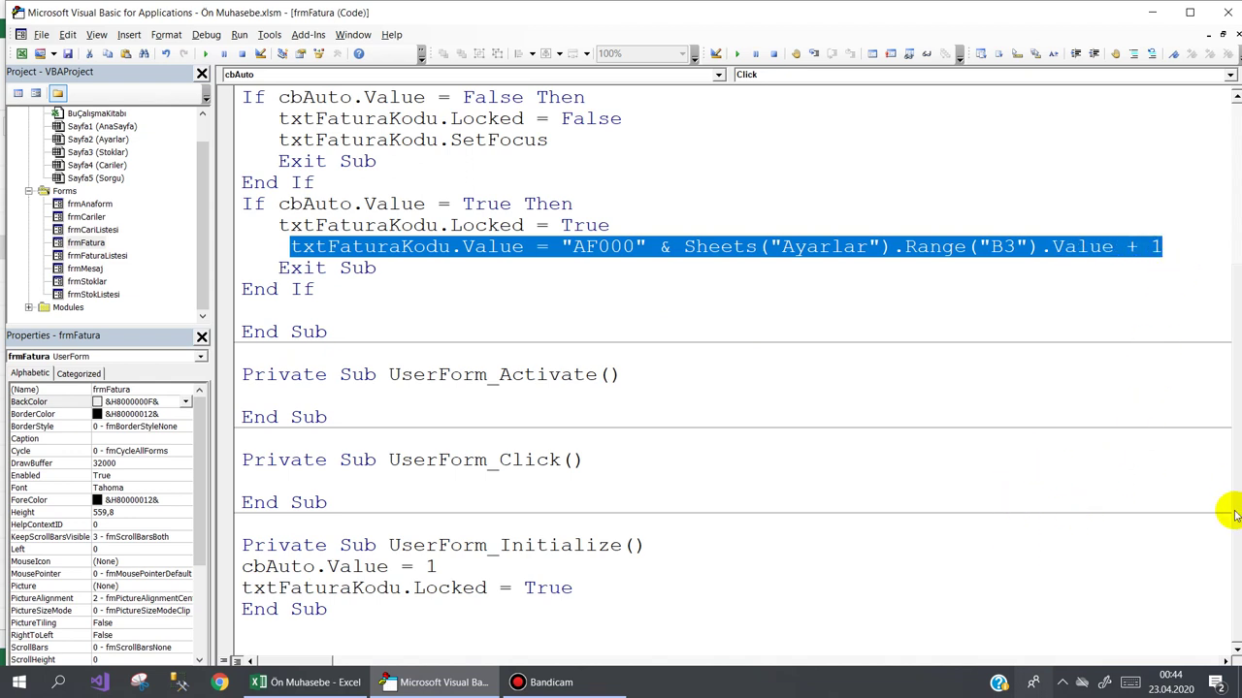
click(582, 588)
Step: Start a new line in UserForm_Initialize, then erase a mistyped Tarih textbox reference
key(Return)
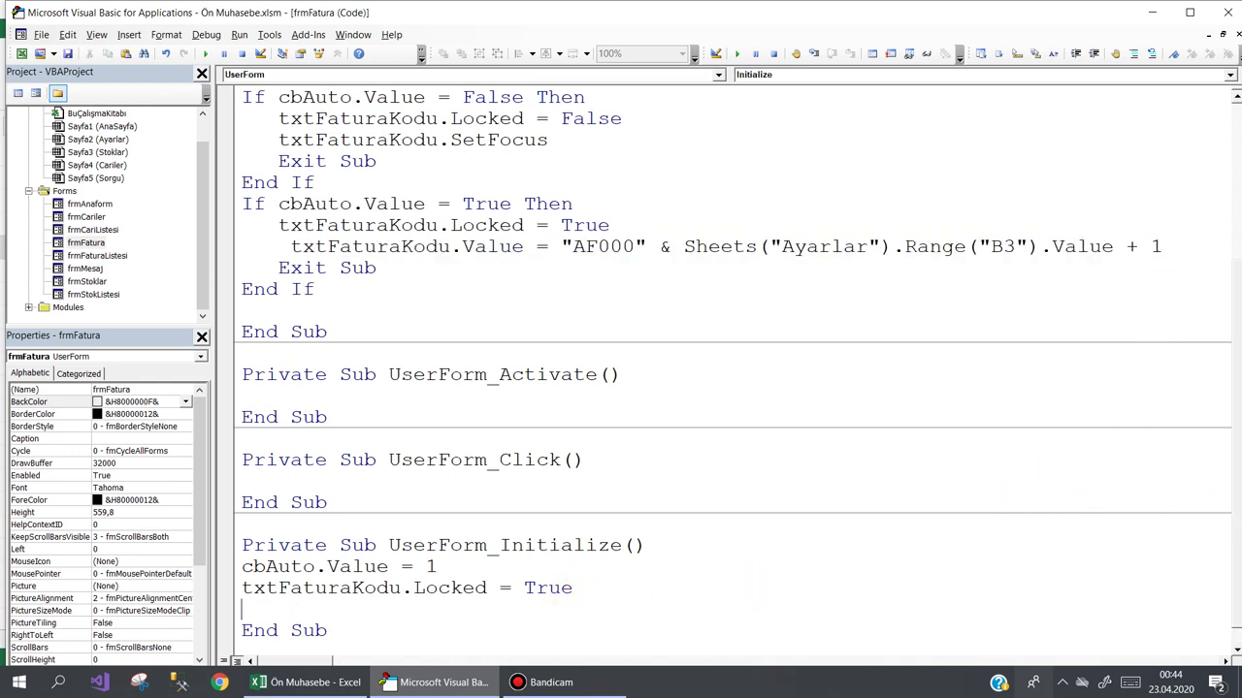
text(TXT)
key(ctrl+space)
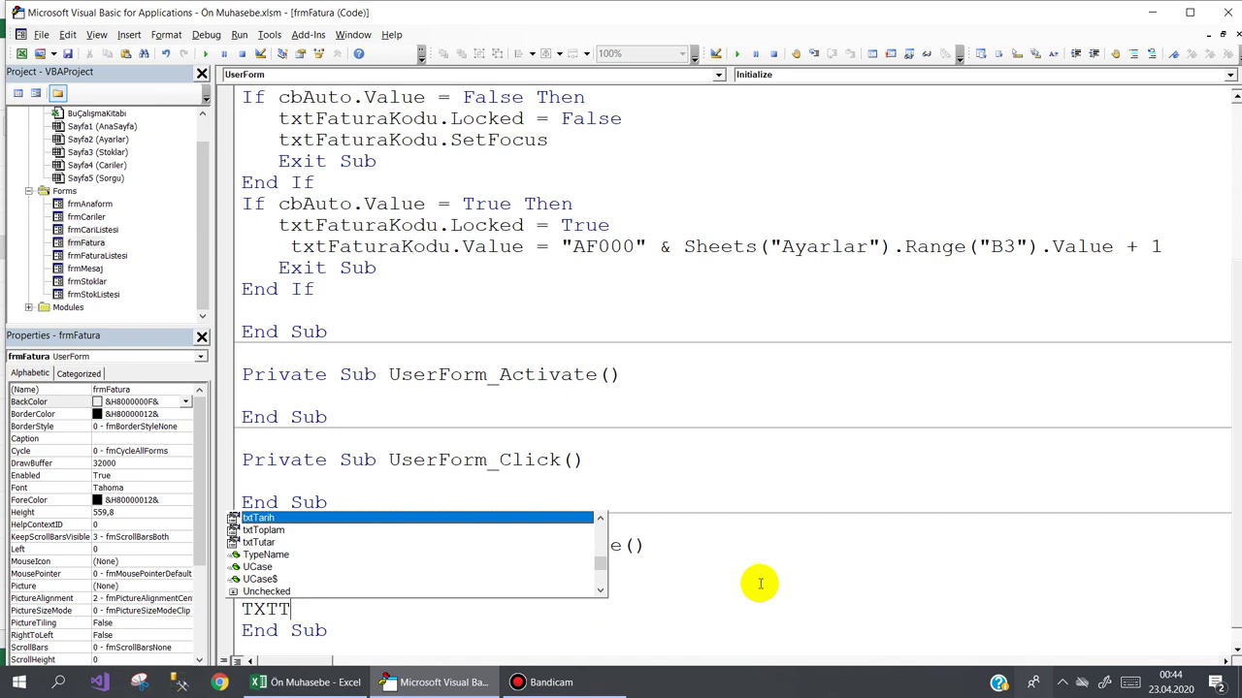
key(BackSpace)
key(BackSpace)
key(BackSpace)
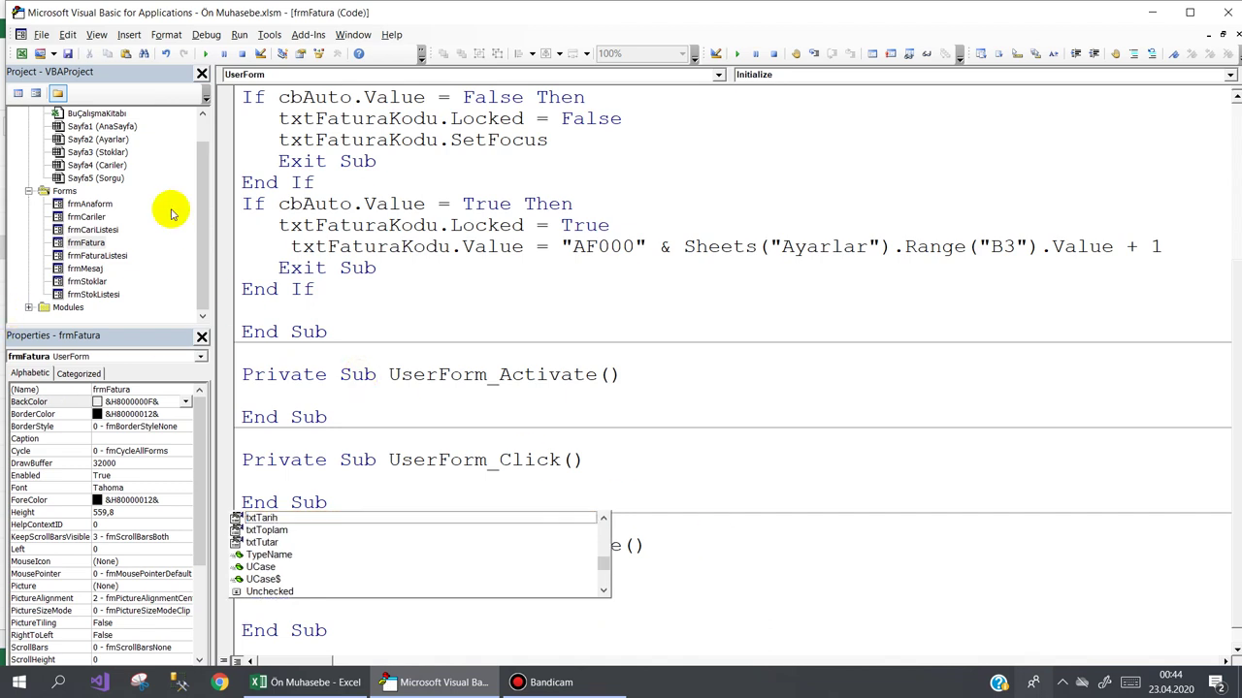
Step: In frmFatura's design, change the Tarih textbox's (Name) from txtTarih to dtTarih
double_click(83, 242)
click(335, 176)
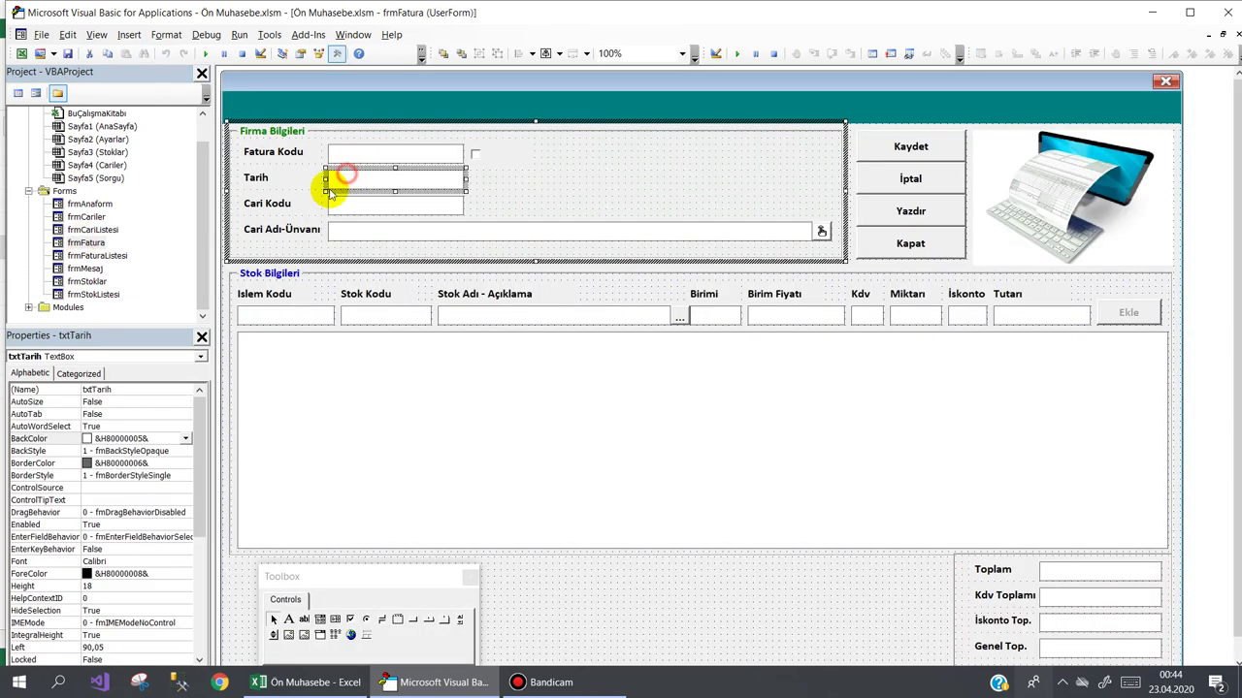
click(74, 391)
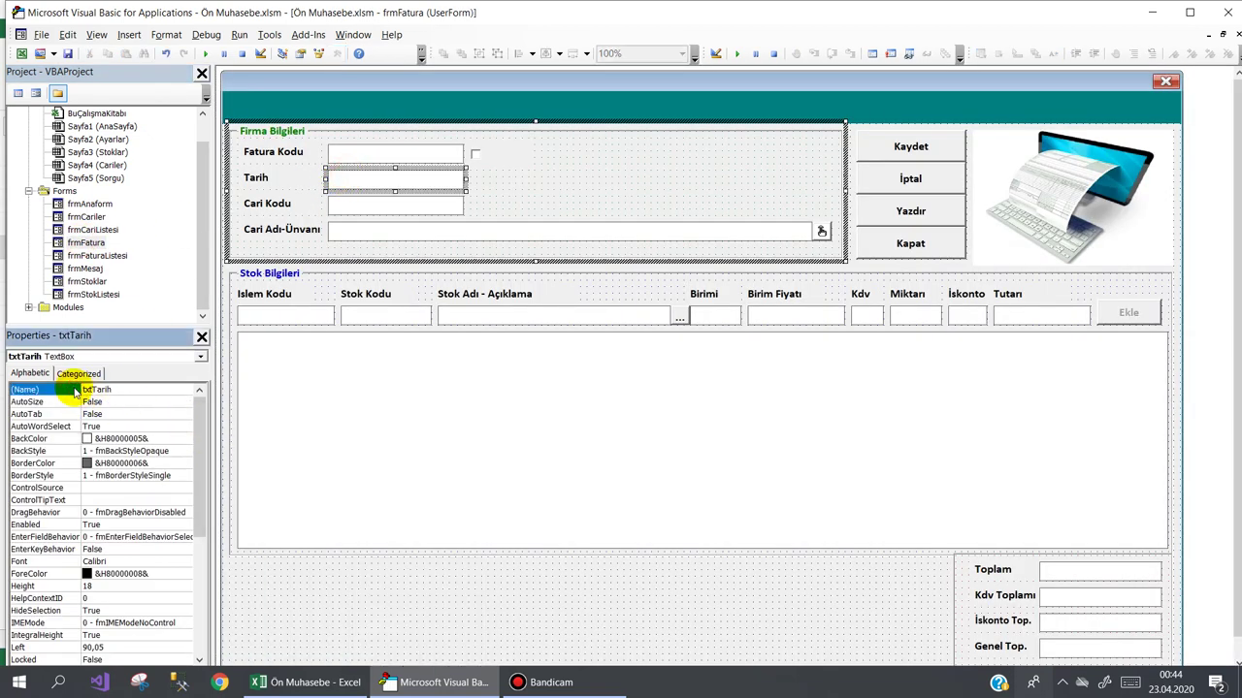
text(dt)
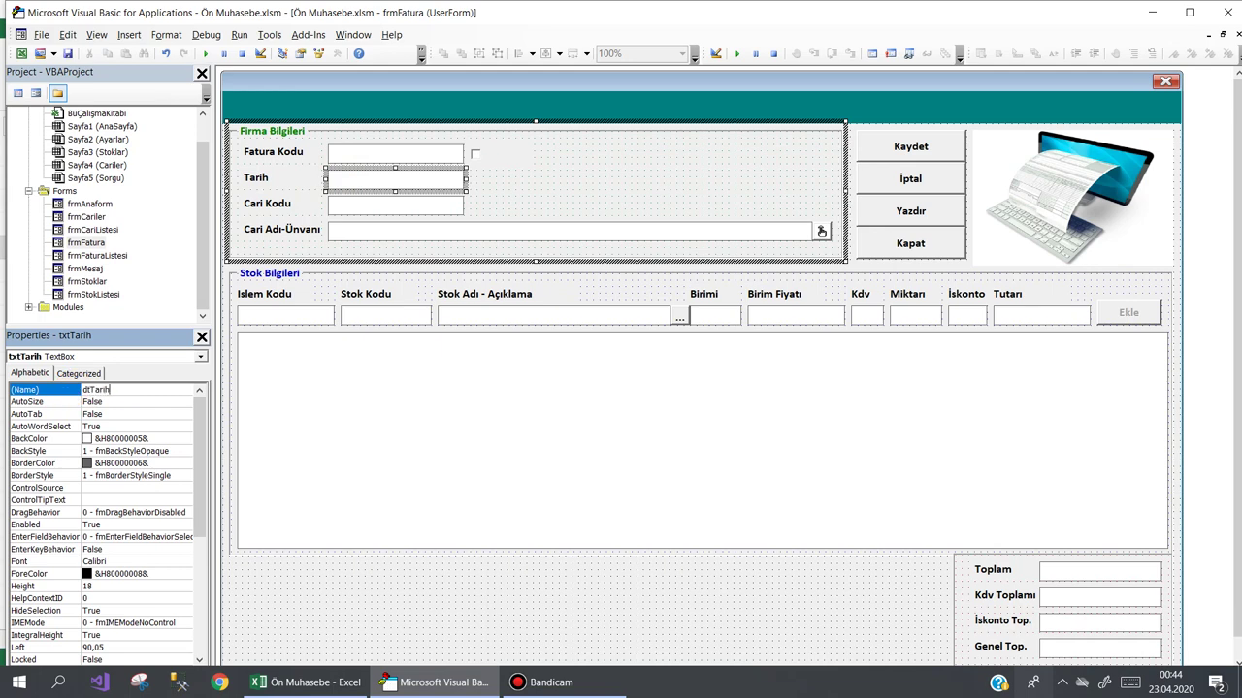
click(75, 391)
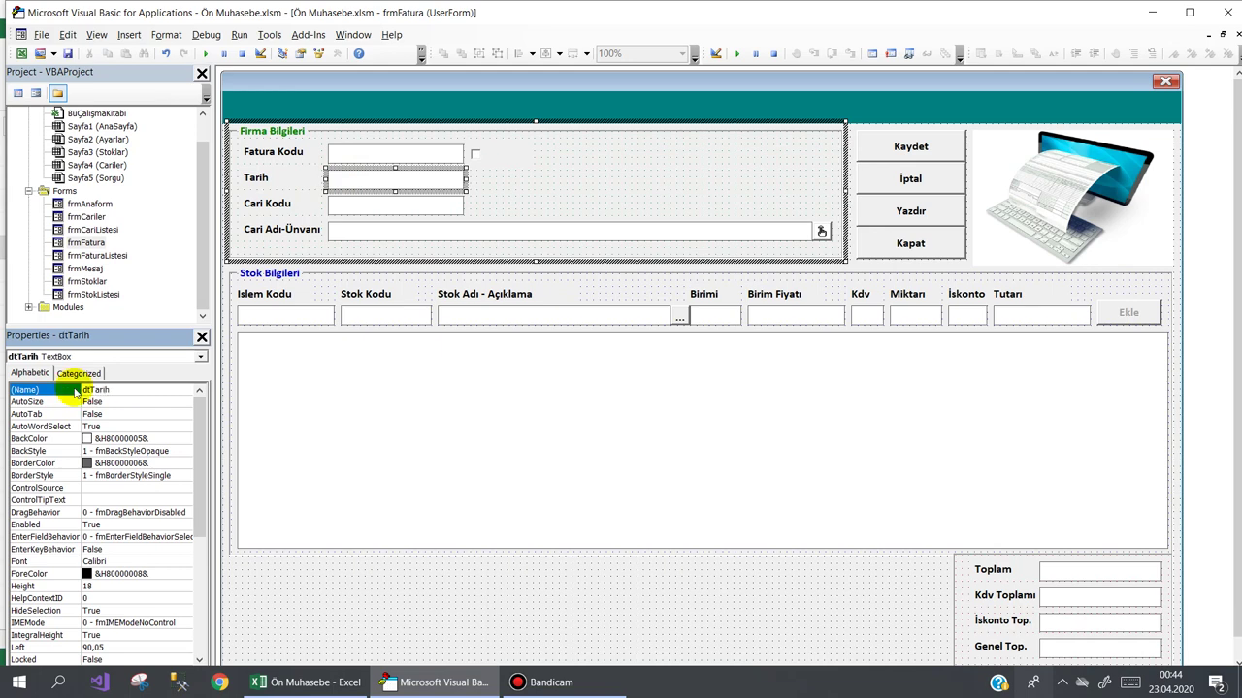
Step: In UserForm_Initialize, add the line dtTarih.Value = Date above End Sub
double_click(855, 586)
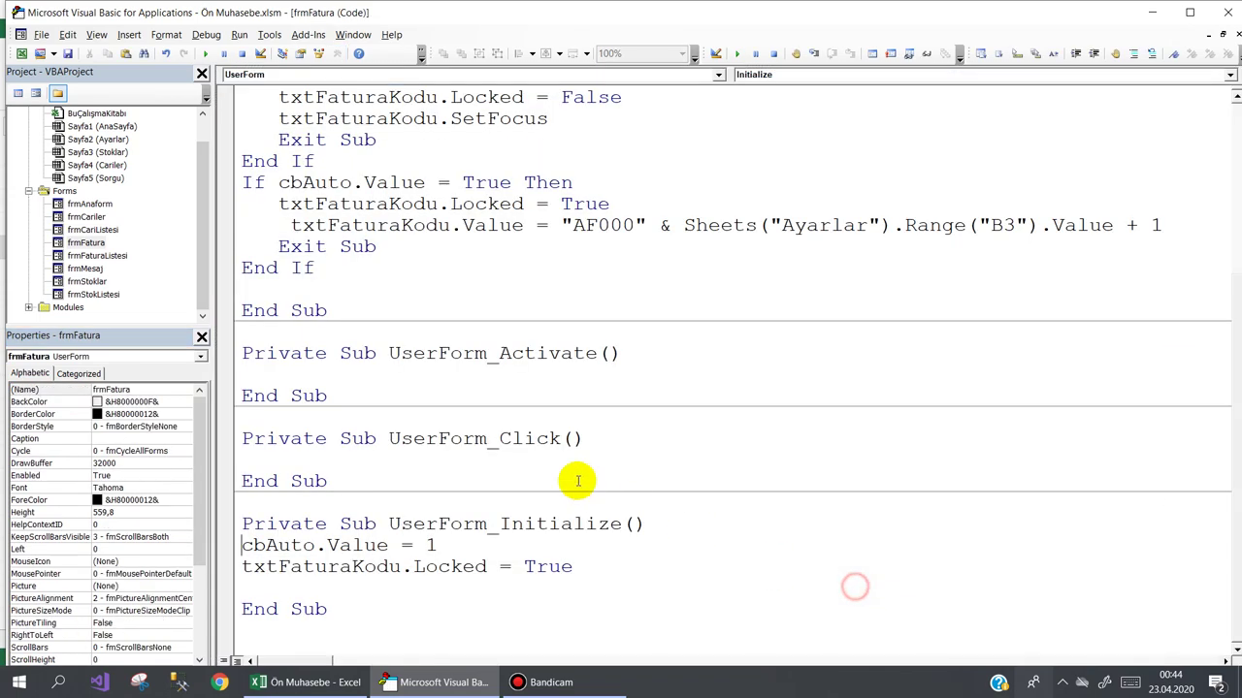
click(277, 588)
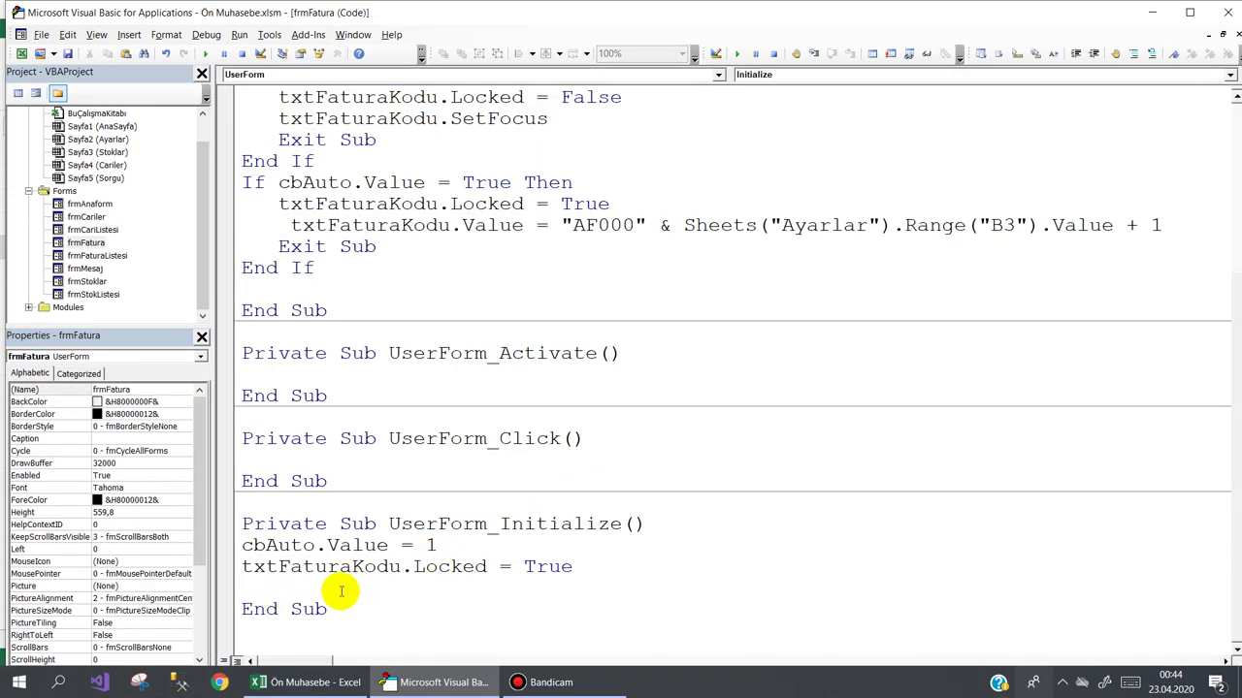
text(dt)
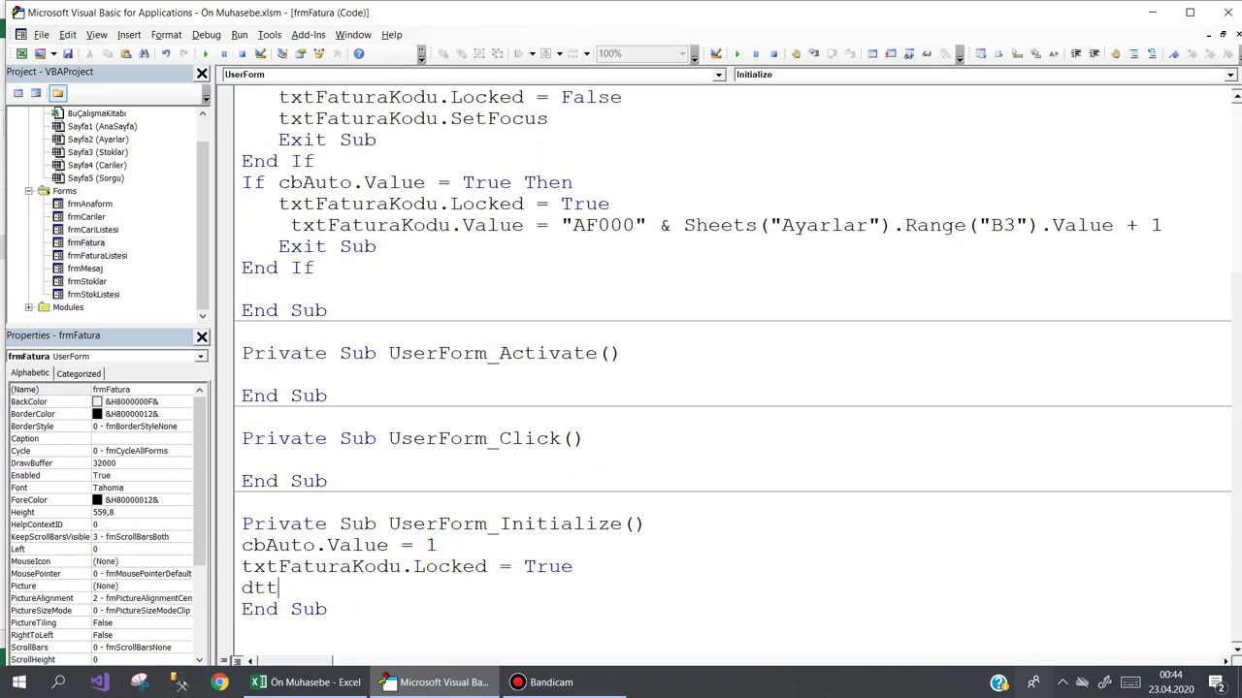
text(Tarih.)
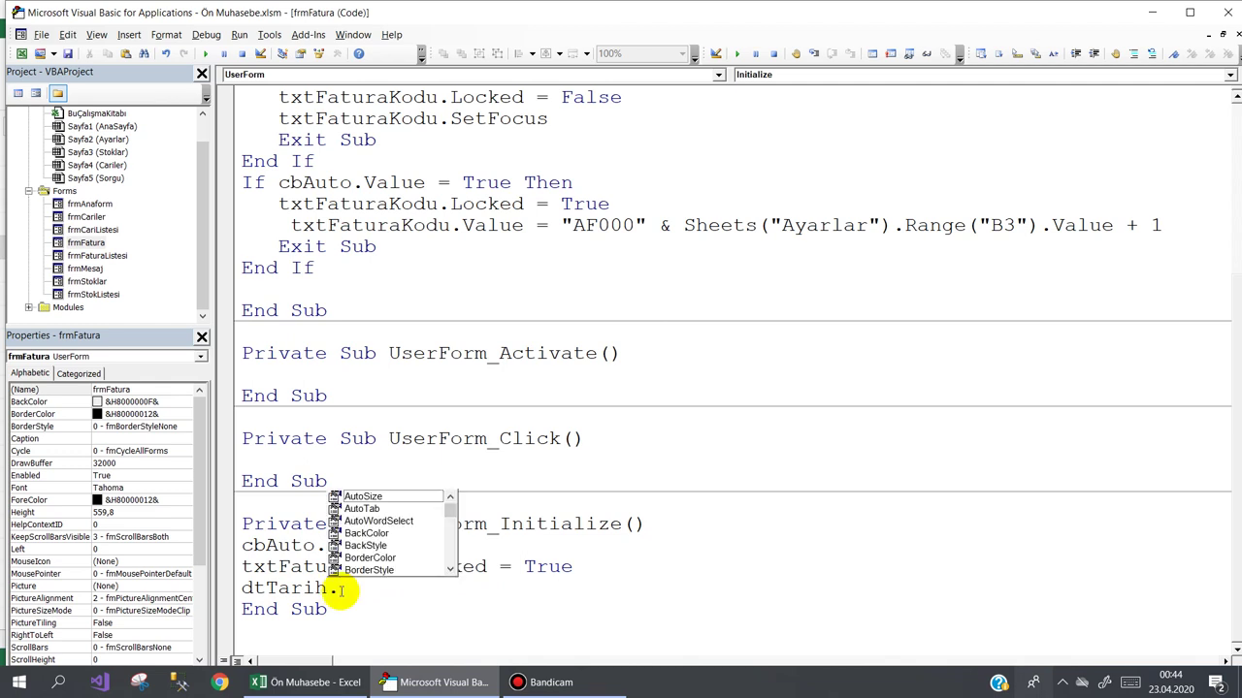
text(v=)
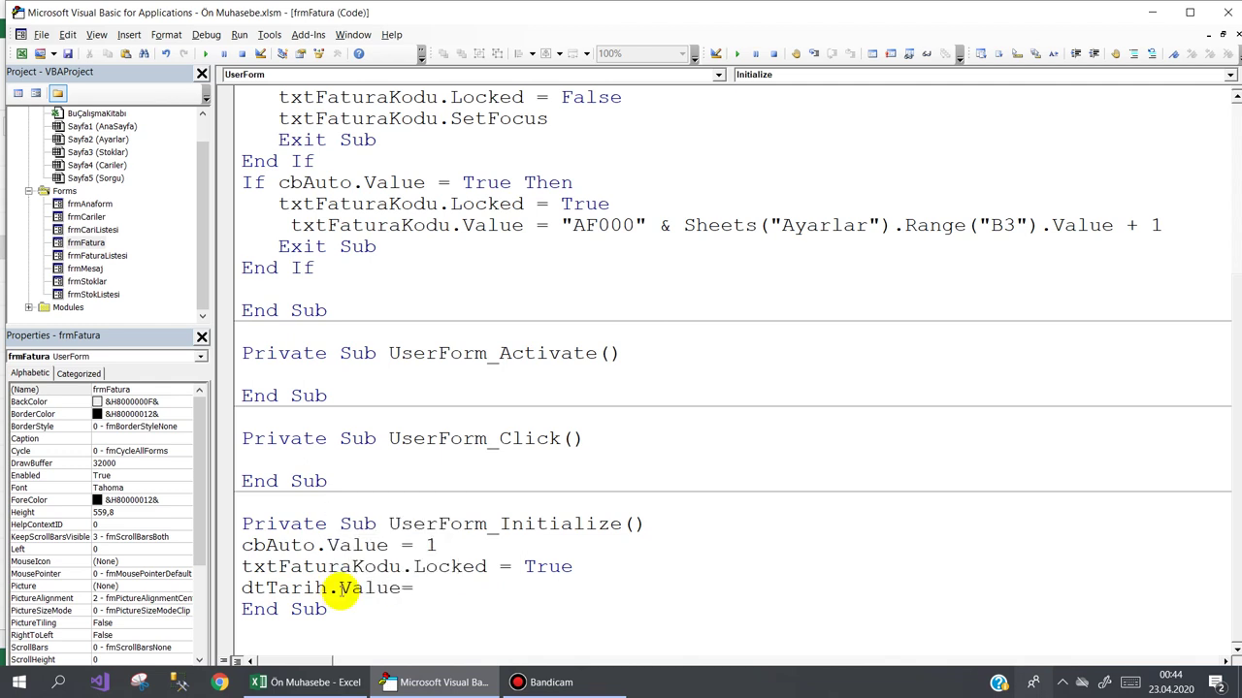
text(date)
key(Down)
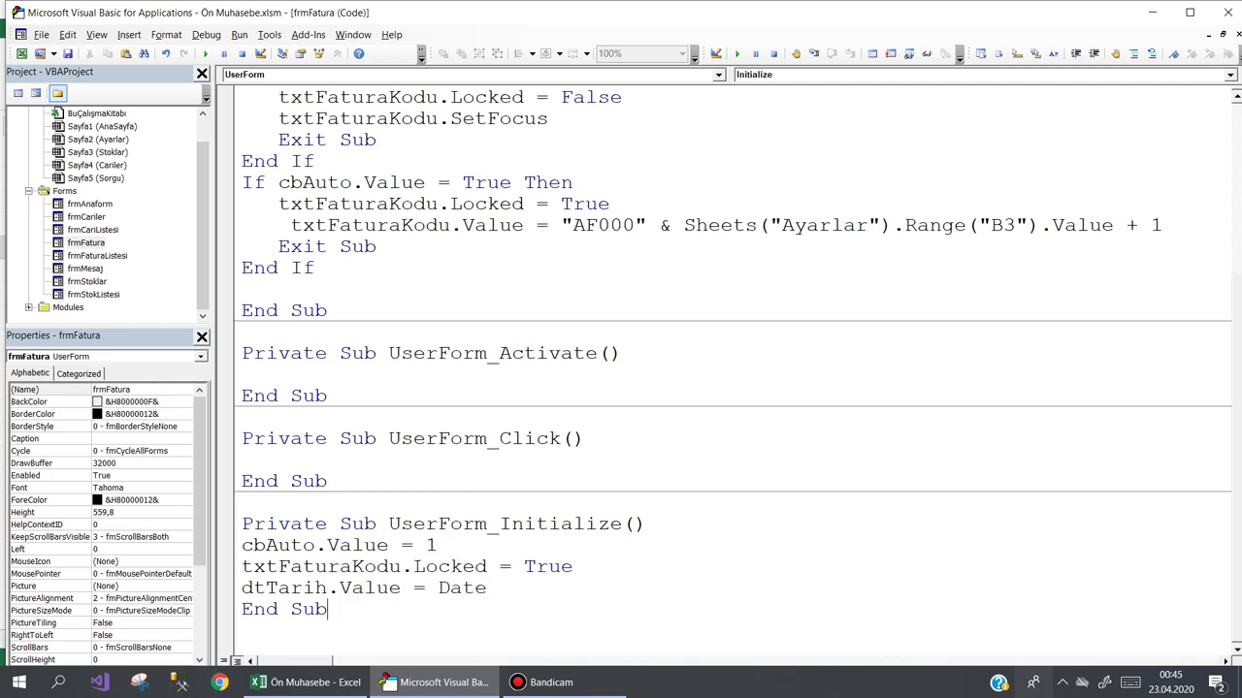
Step: Change it to FormatDateTime(Date, vbShortDate) and run the form, which shows 23.04.2020
click(438, 589)
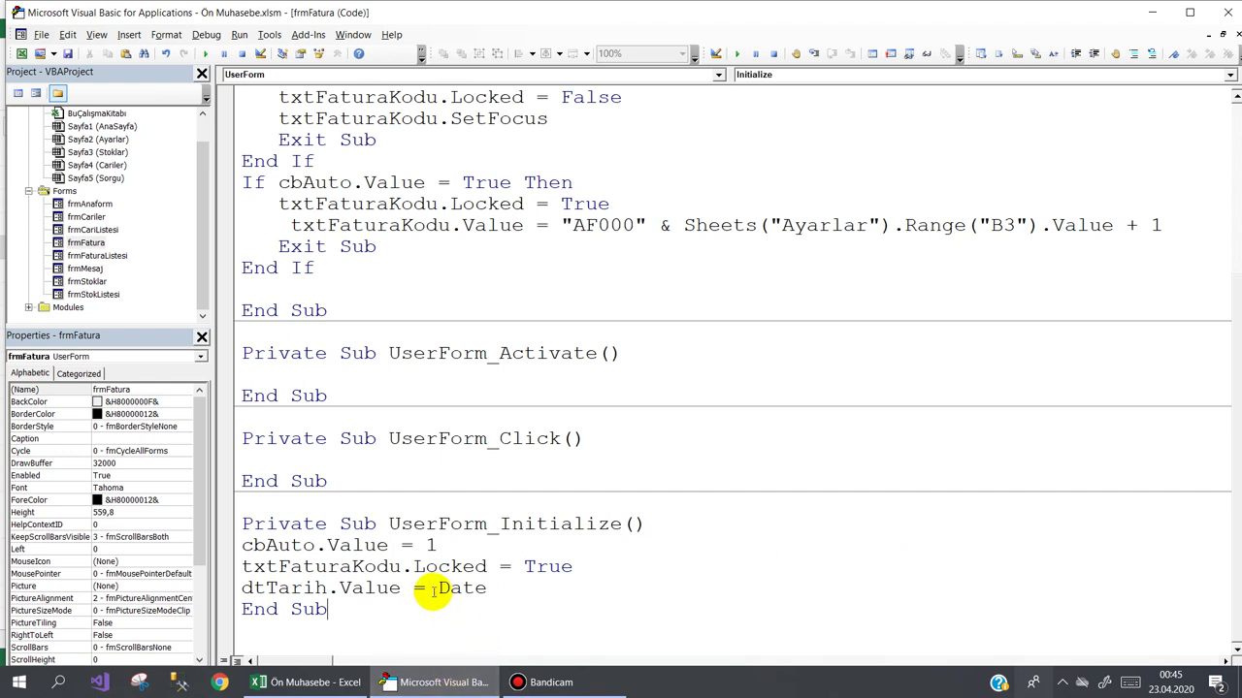
text(f )
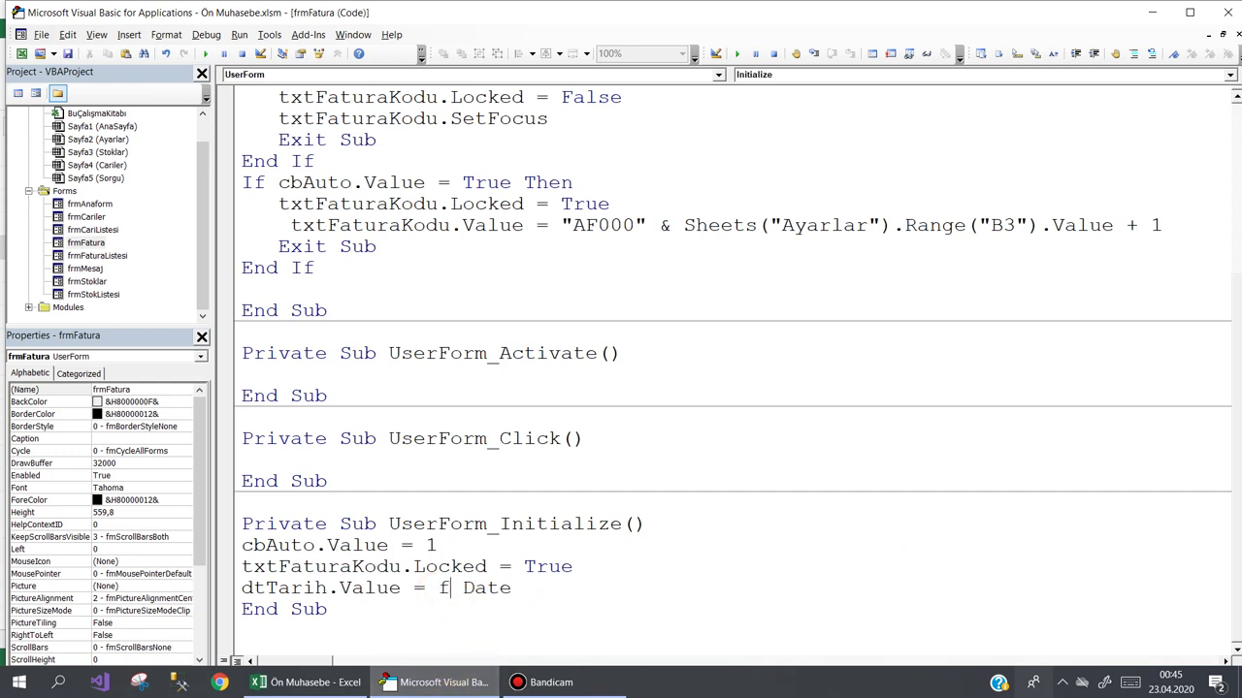
text(or)
key(ctrl+space)
key(Down)
key(Down)
key(Down)
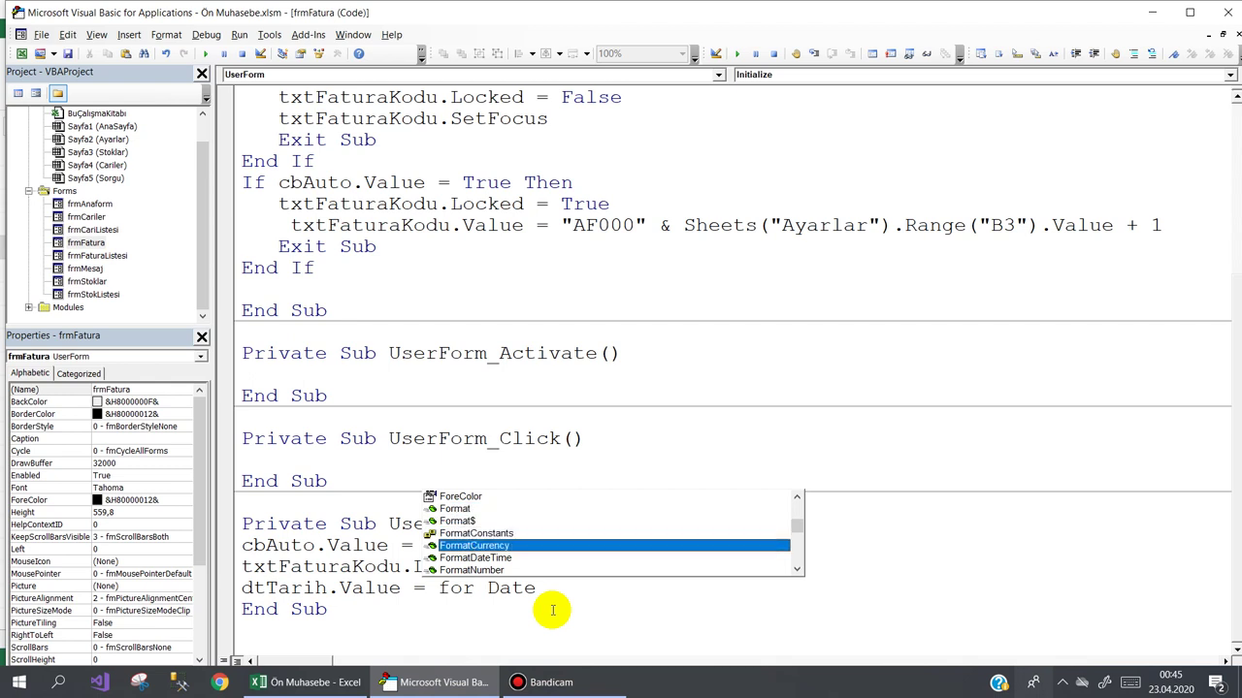
key(Down)
text(()
key(Delete)
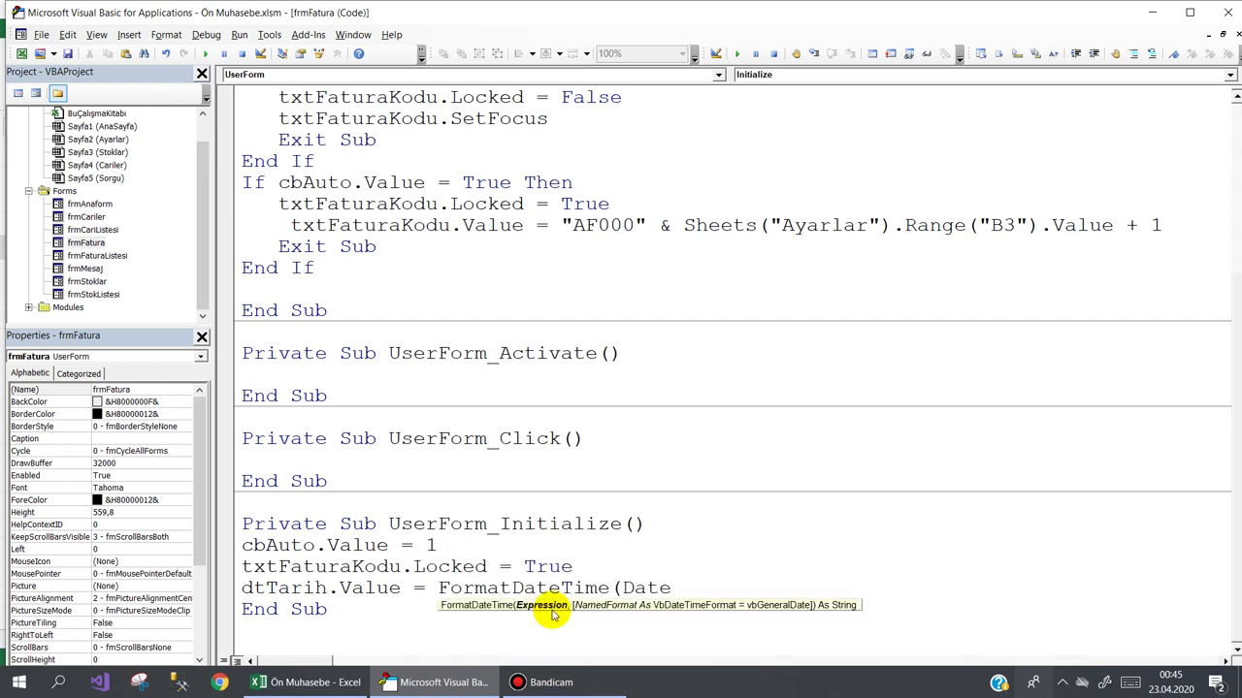
text(,)
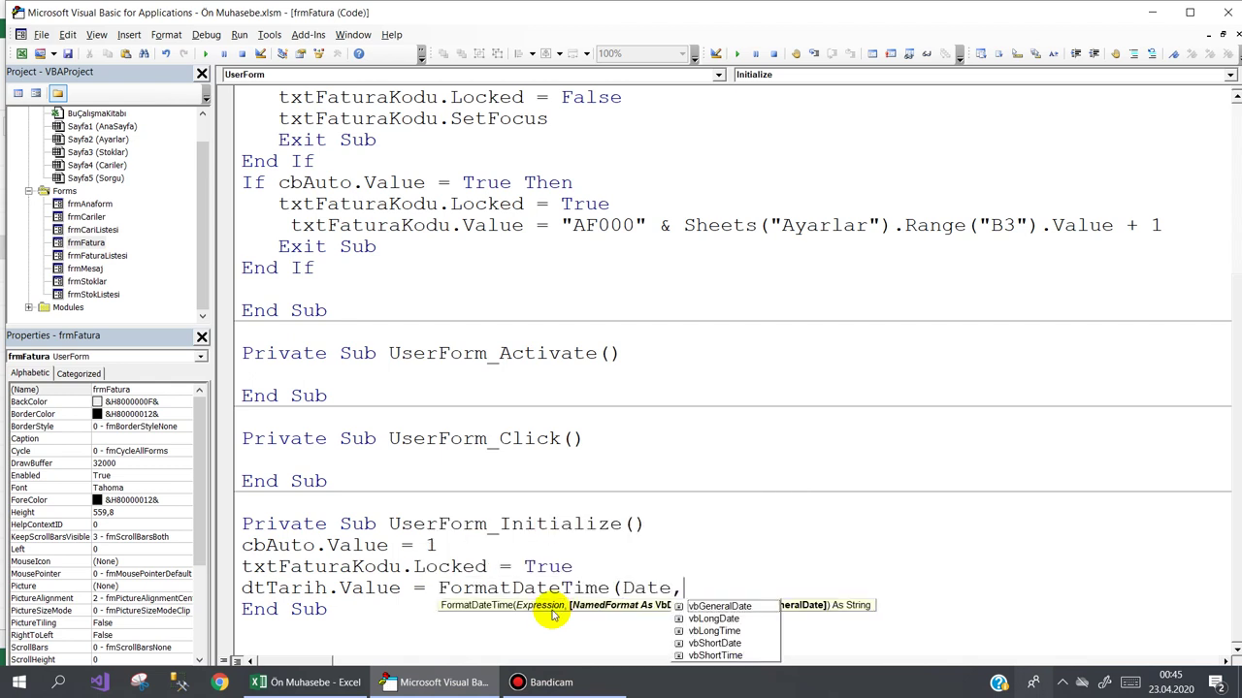
key(Down)
key(Down)
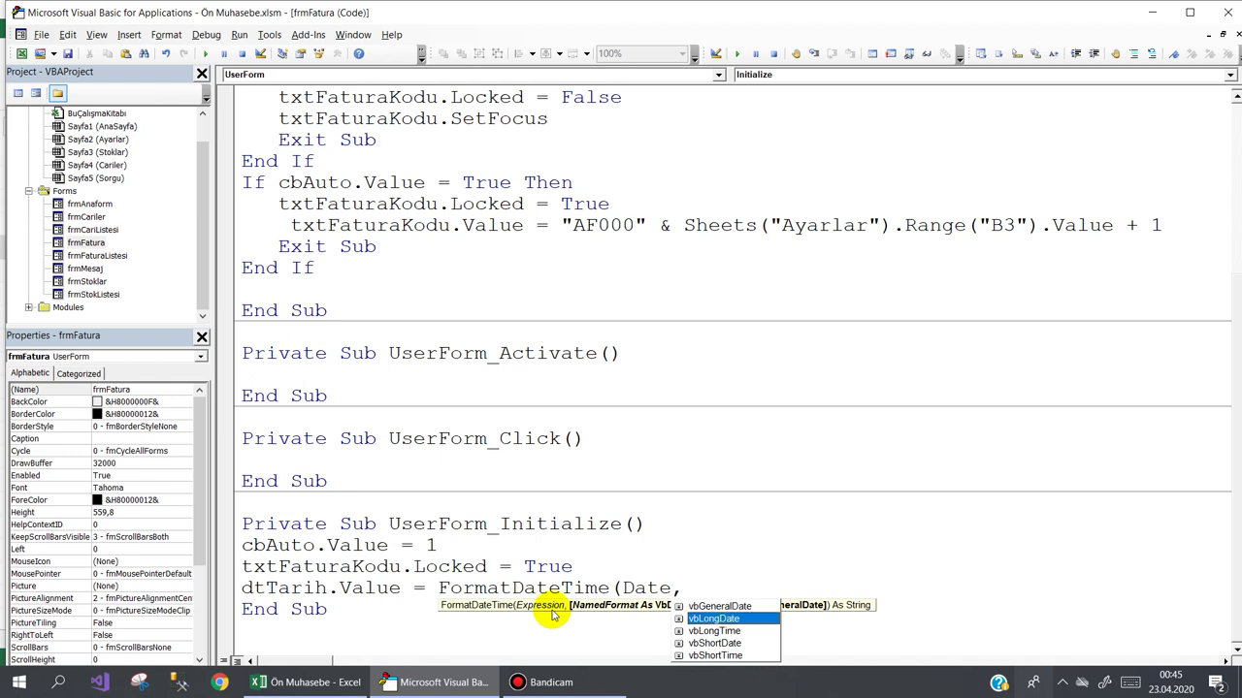
key(Down)
key(Down)
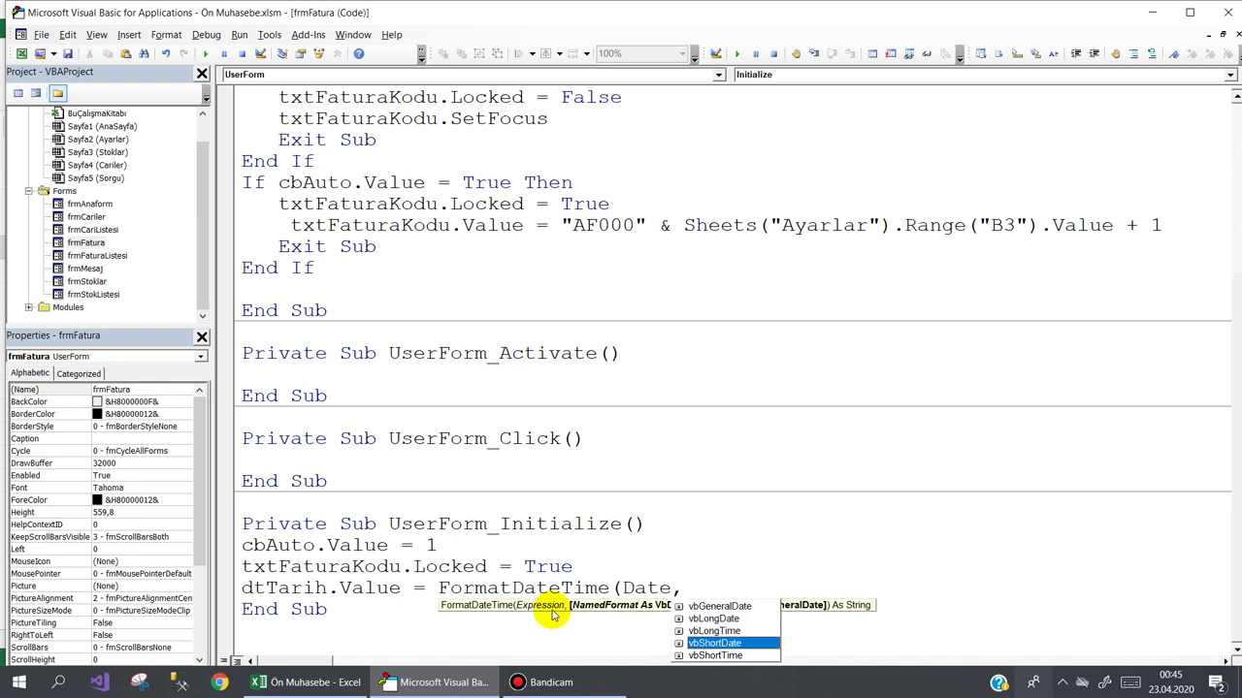
text())
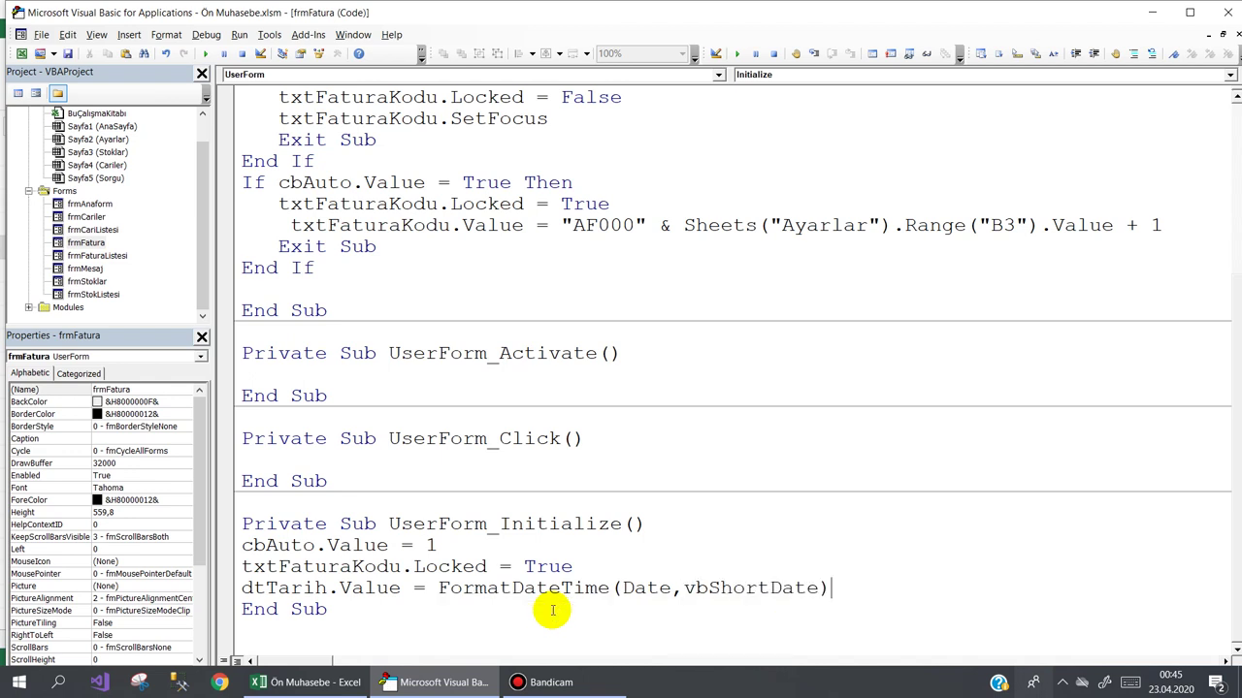
key(Down)
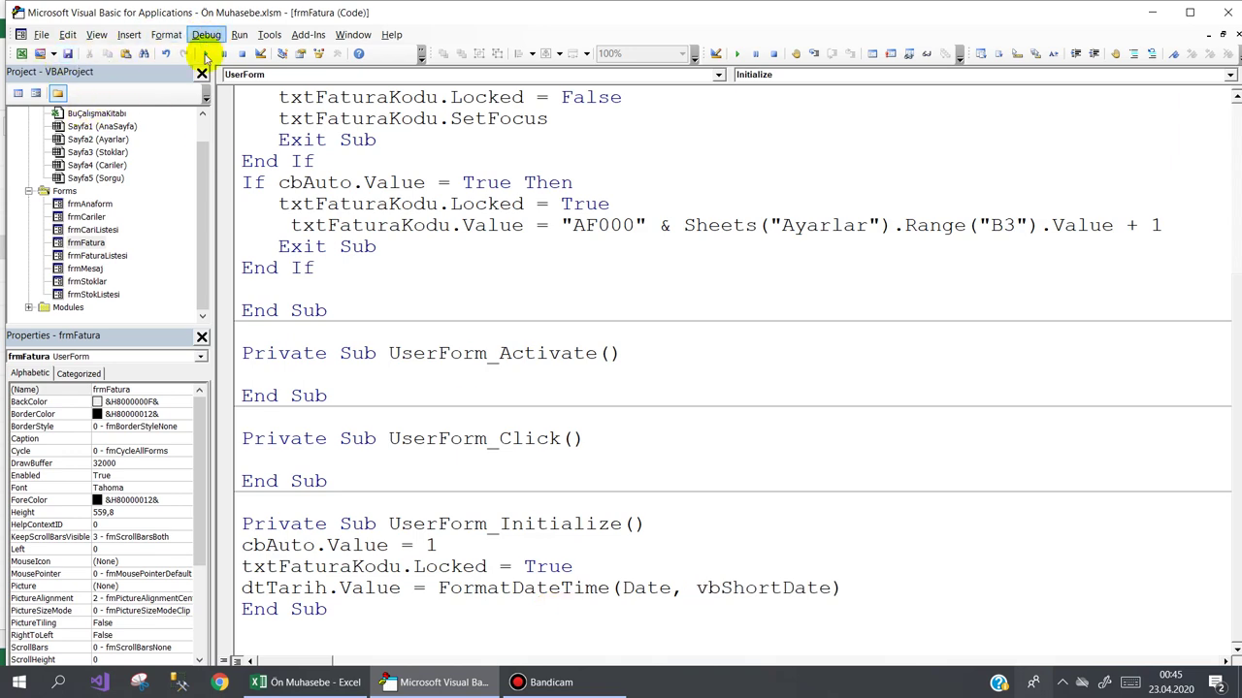
click(204, 53)
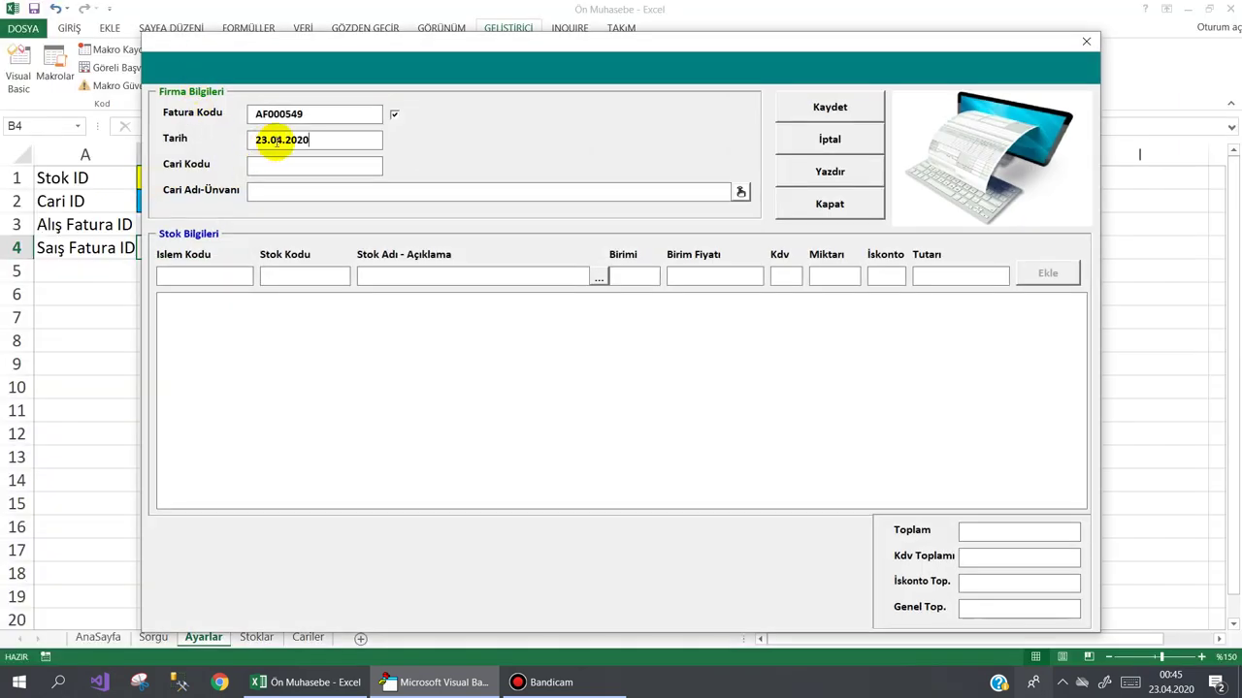
Step: Try the Cari Kodu and Cari Adı-Ünvanı fields, close the invoice form, and show frmFatura's code
click(311, 168)
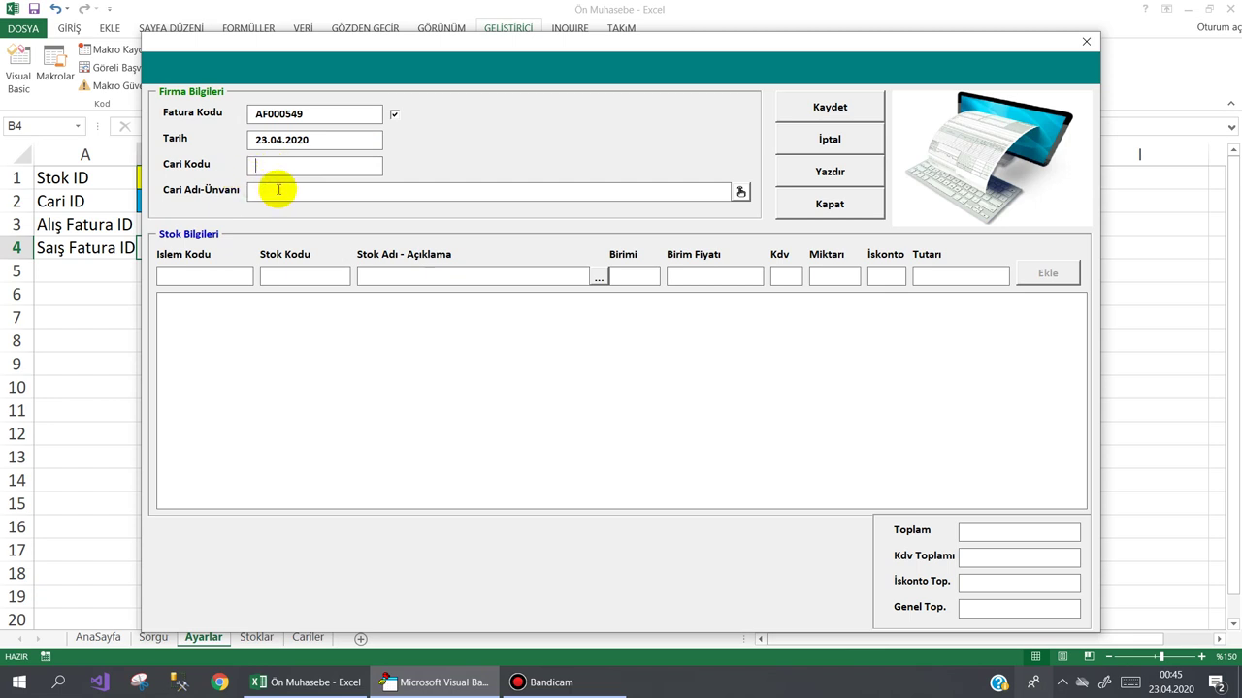
click(278, 192)
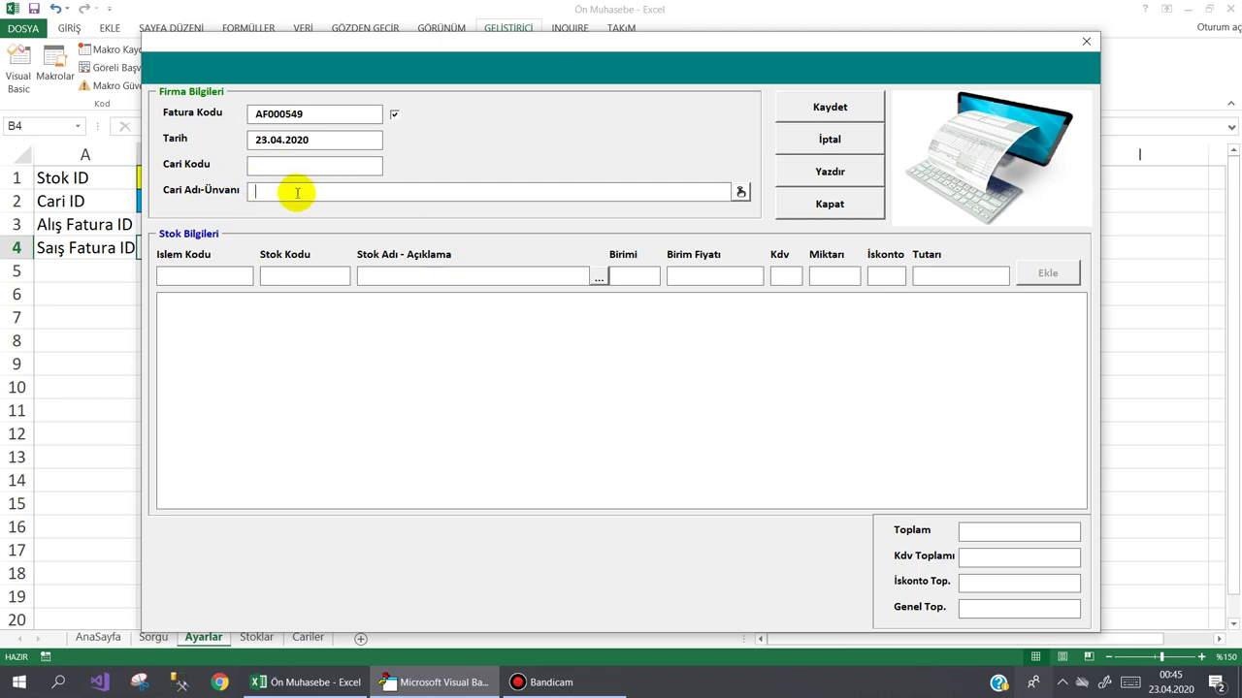
click(850, 209)
key(F7)
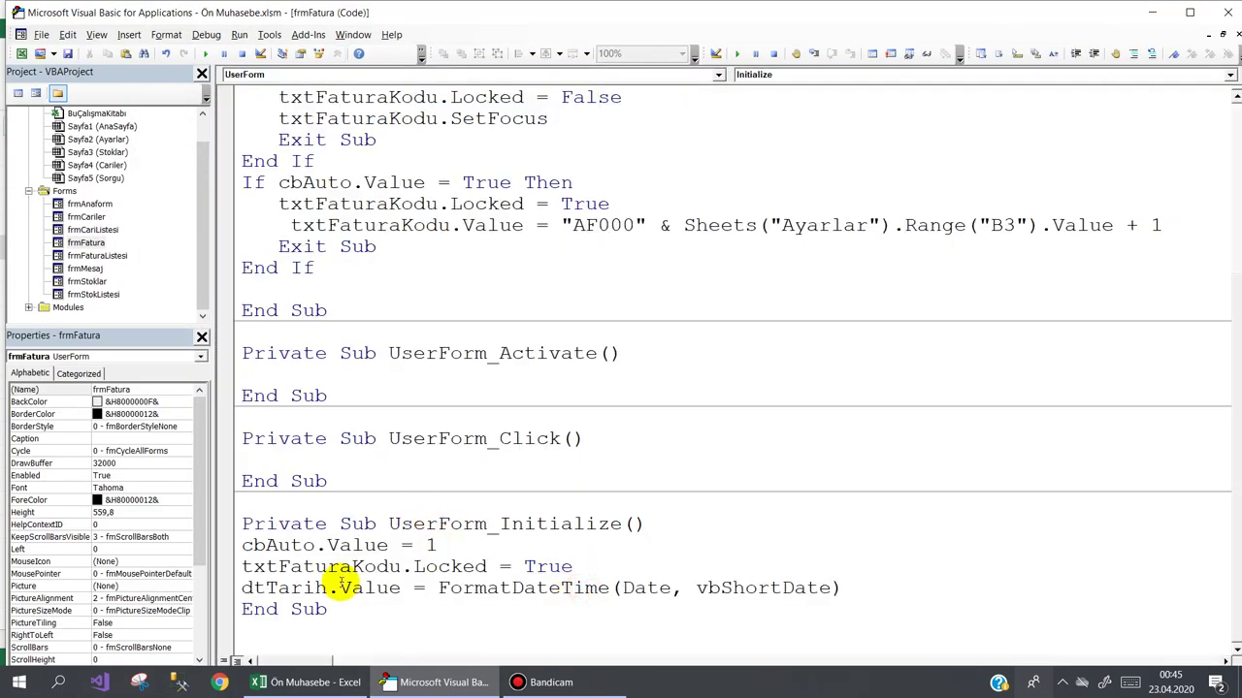
Step: Add txtCariAdUnvan.SetFocus after the dtTarih line in UserForm_Initialize and run frmFatura
click(842, 588)
key(Return)
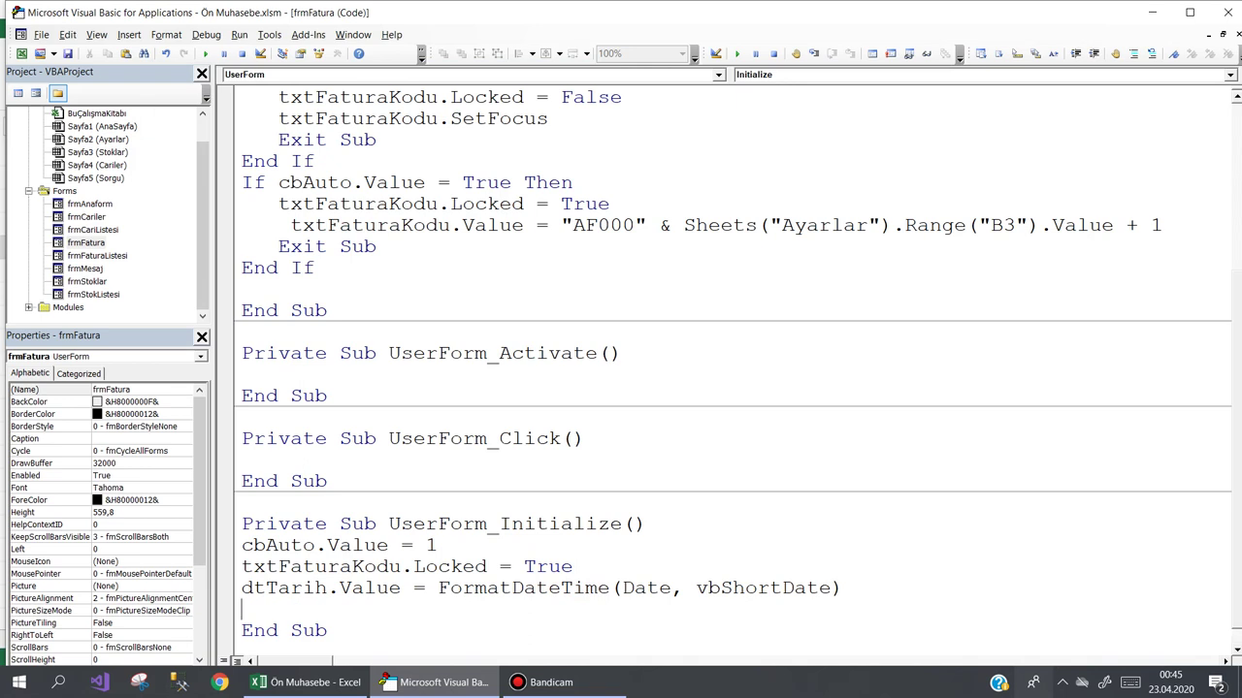
text(txtca)
key(ctrl+space)
key(Down)
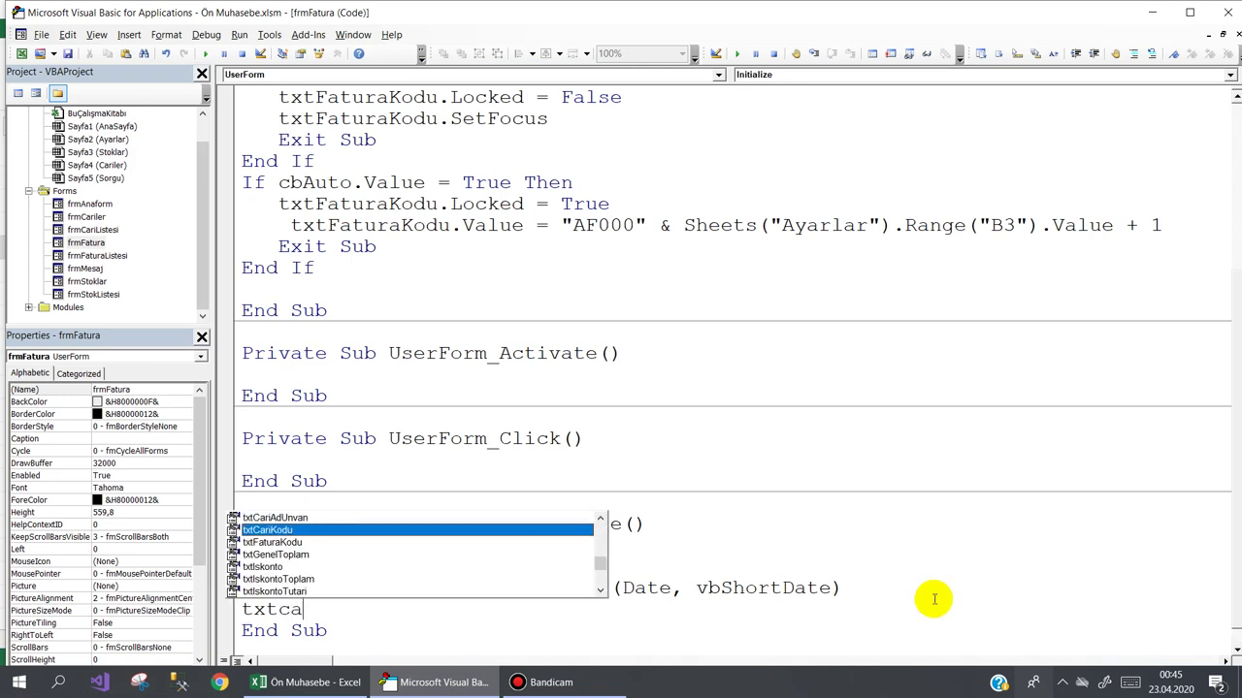
key(Up)
text(.setf)
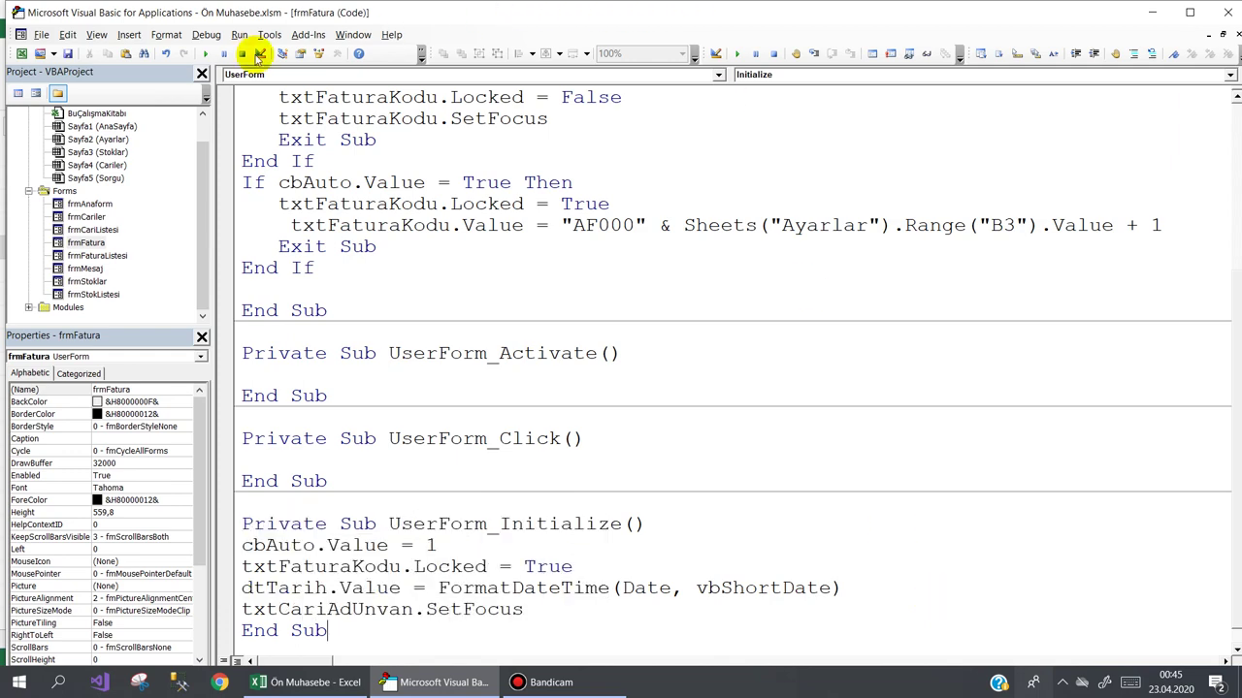
click(206, 53)
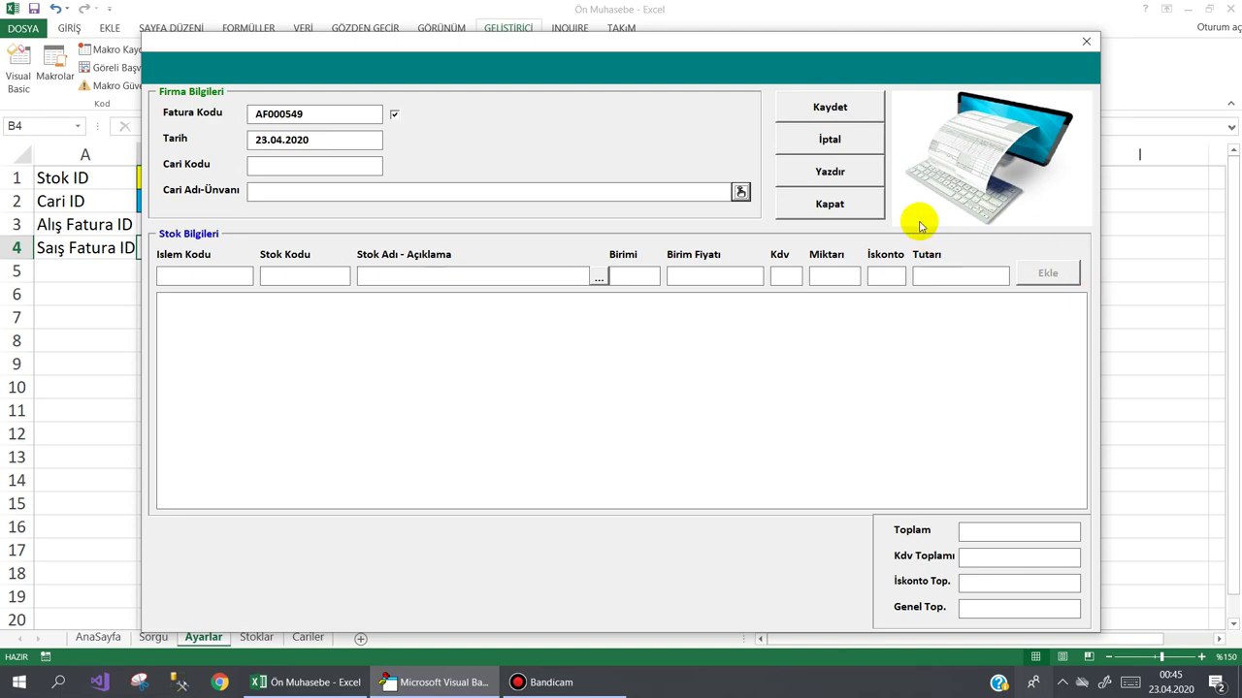
Step: Close the test run and write frmCariListesi.Show in btnCariSec_Click, then minimize the editor
click(873, 204)
click(820, 231)
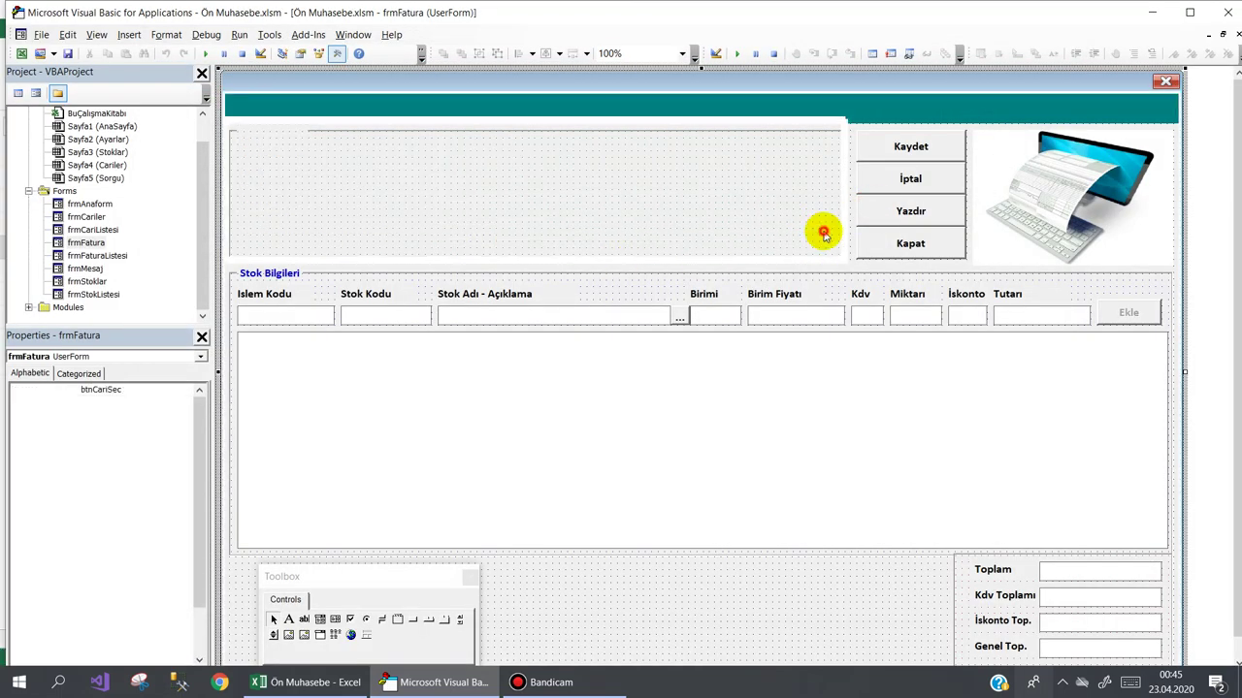
double_click(821, 231)
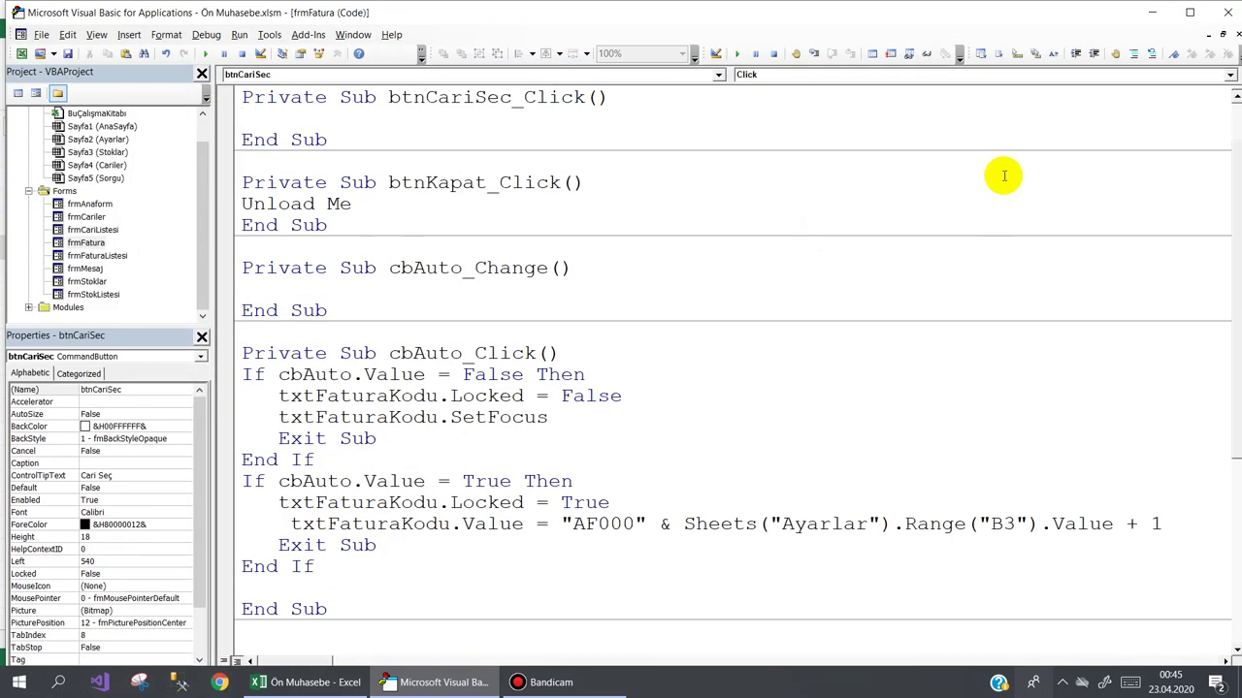
text(frmc)
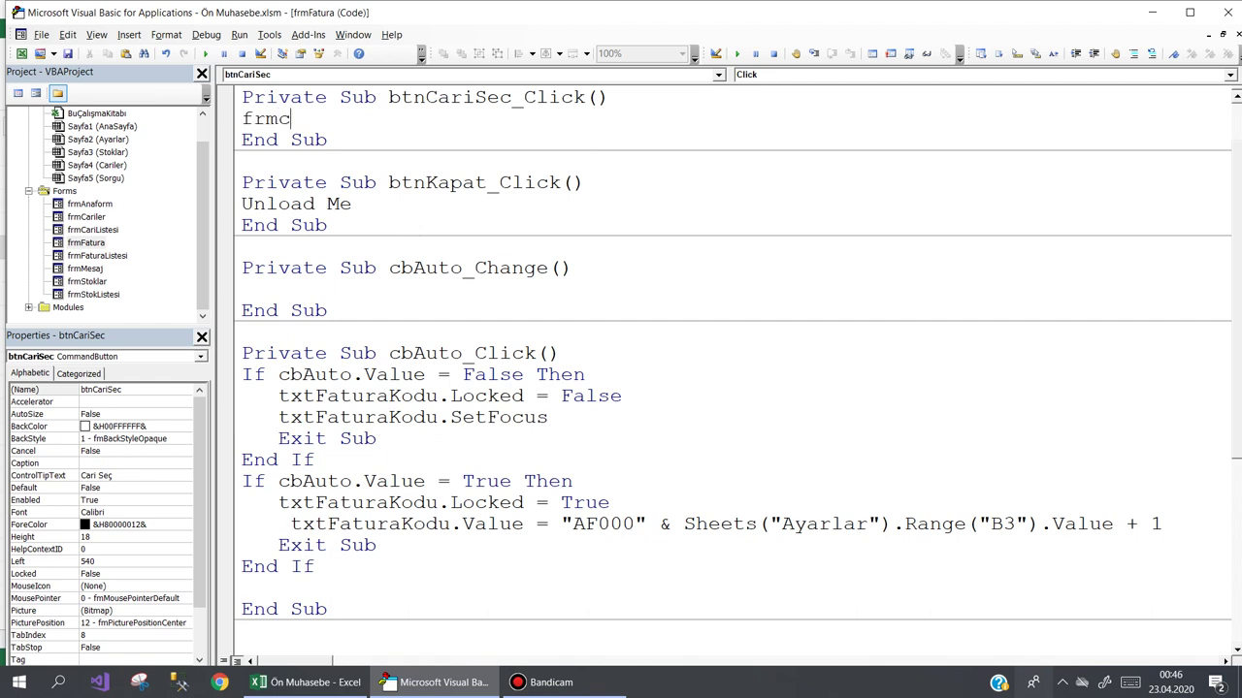
key(ctrl+space)
key(Down)
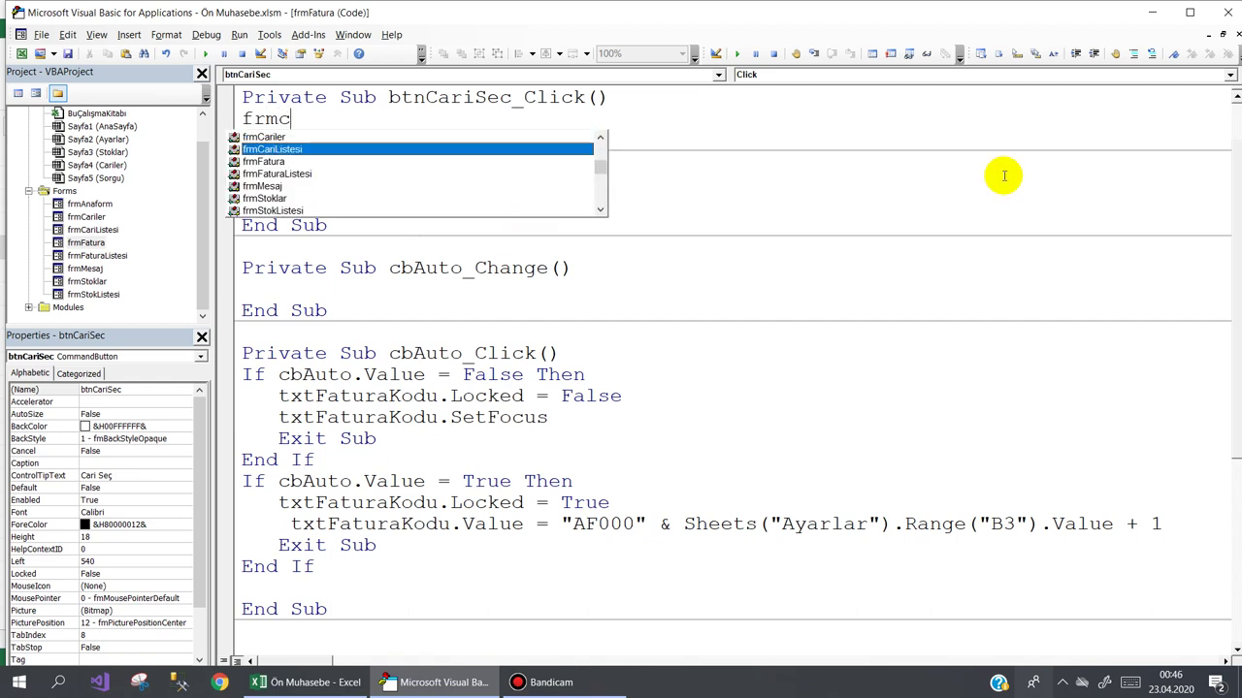
text(.sh)
key(Tab)
key(Down)
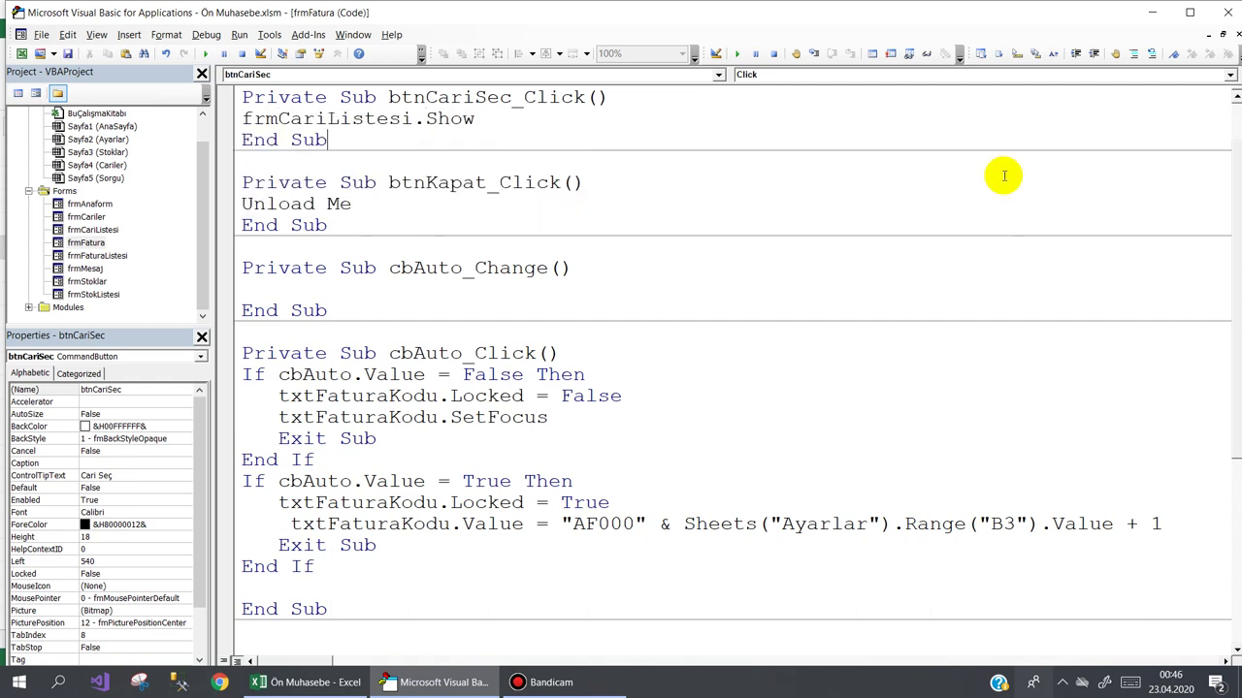
click(427, 684)
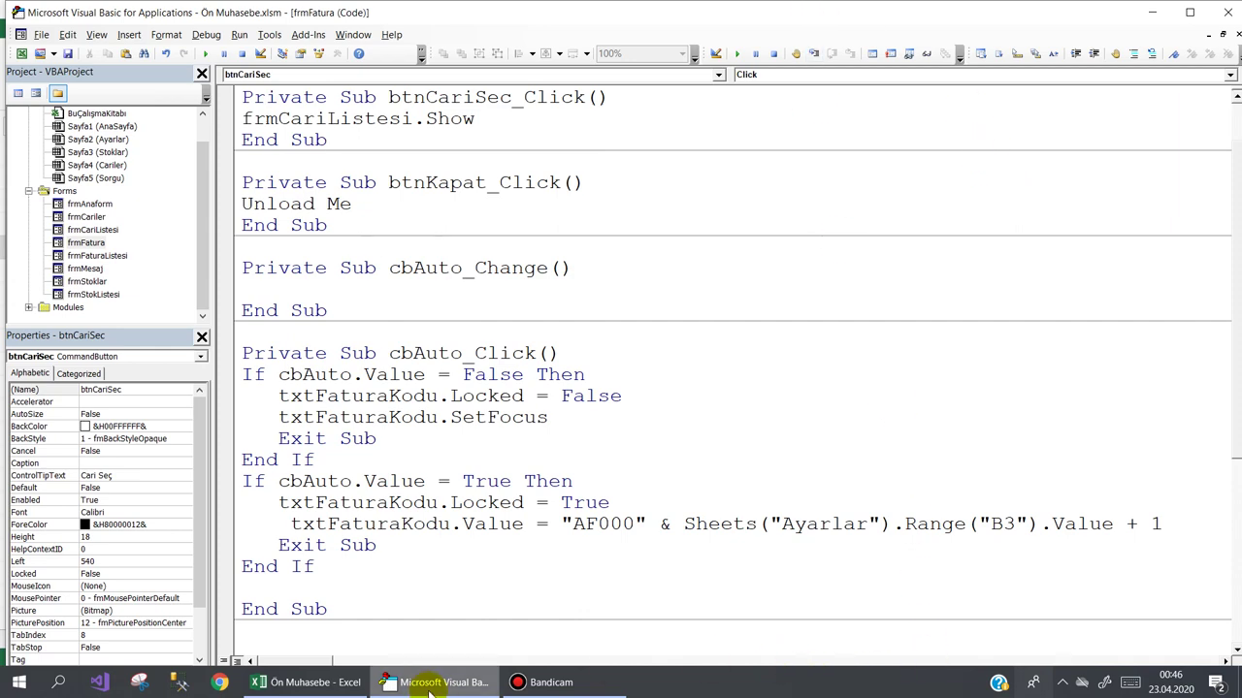
Step: From AnaSayfa, open the program, go to Fatura > Faturalar, add a new invoice and open its customer list
click(330, 684)
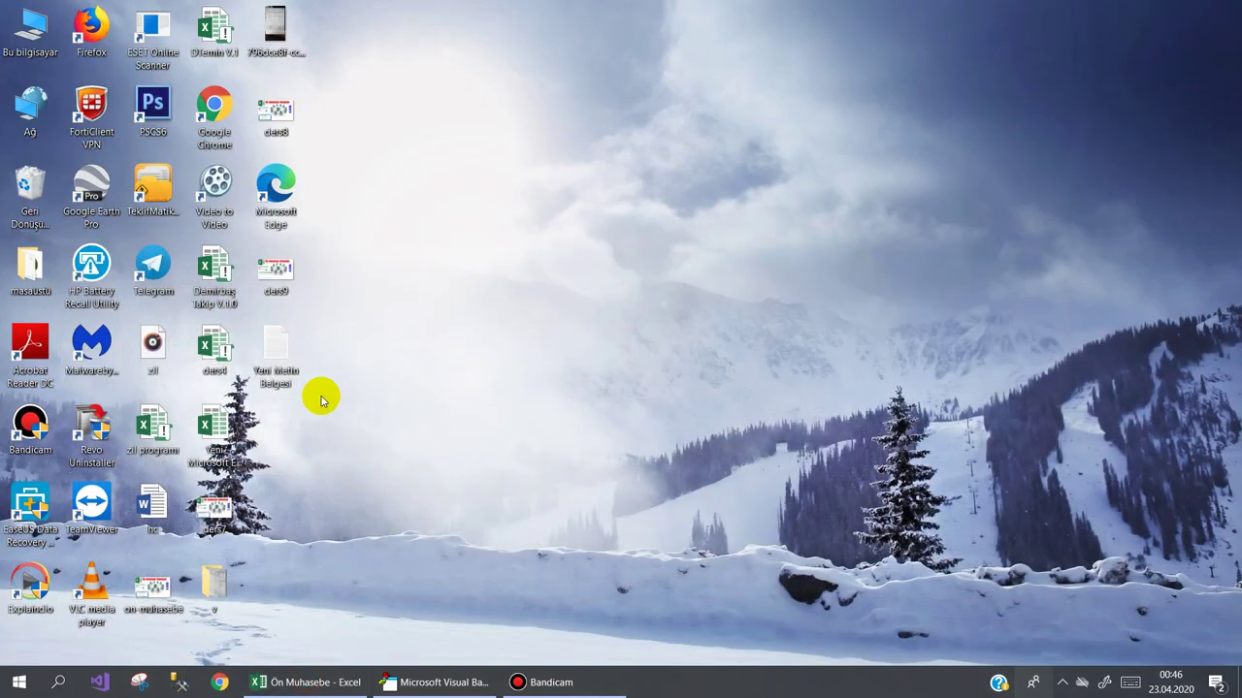
click(332, 684)
click(98, 636)
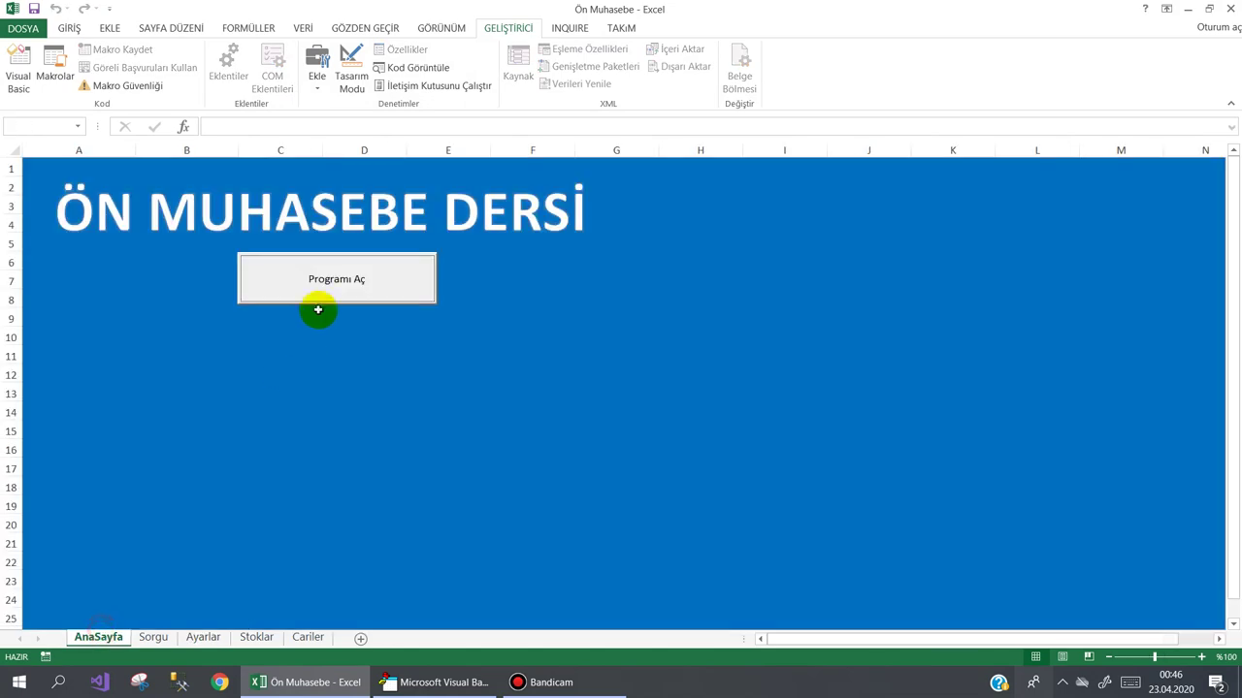
click(329, 288)
click(491, 156)
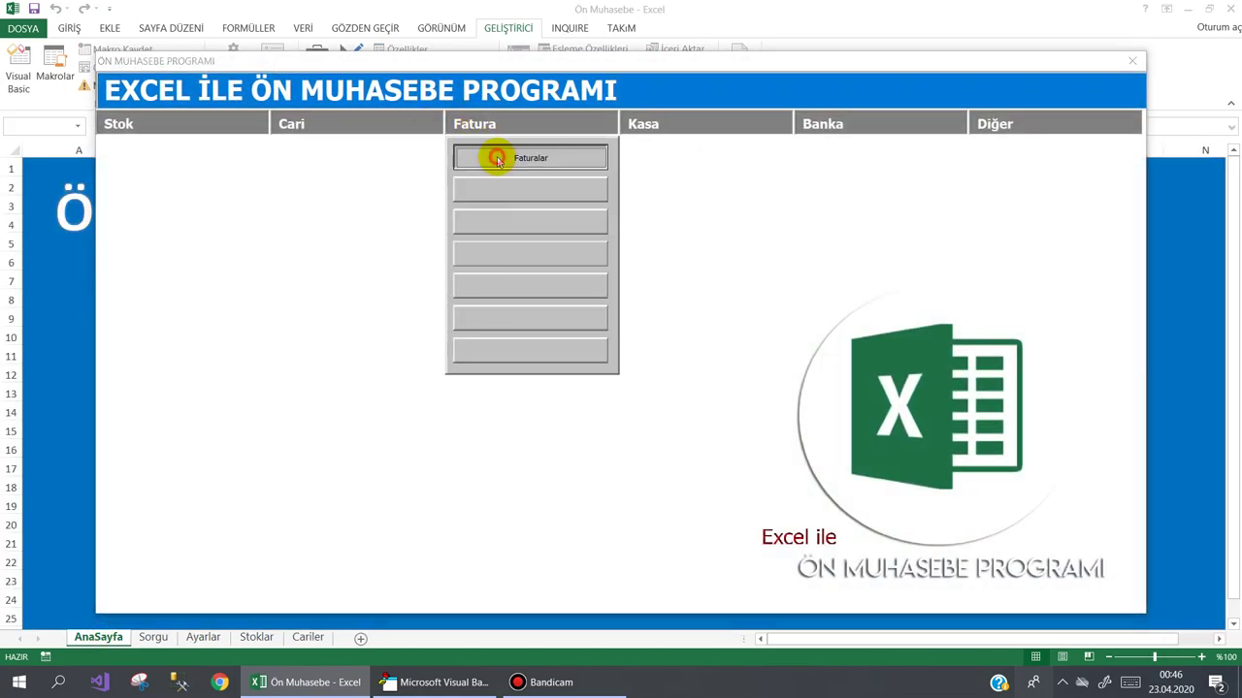
click(766, 533)
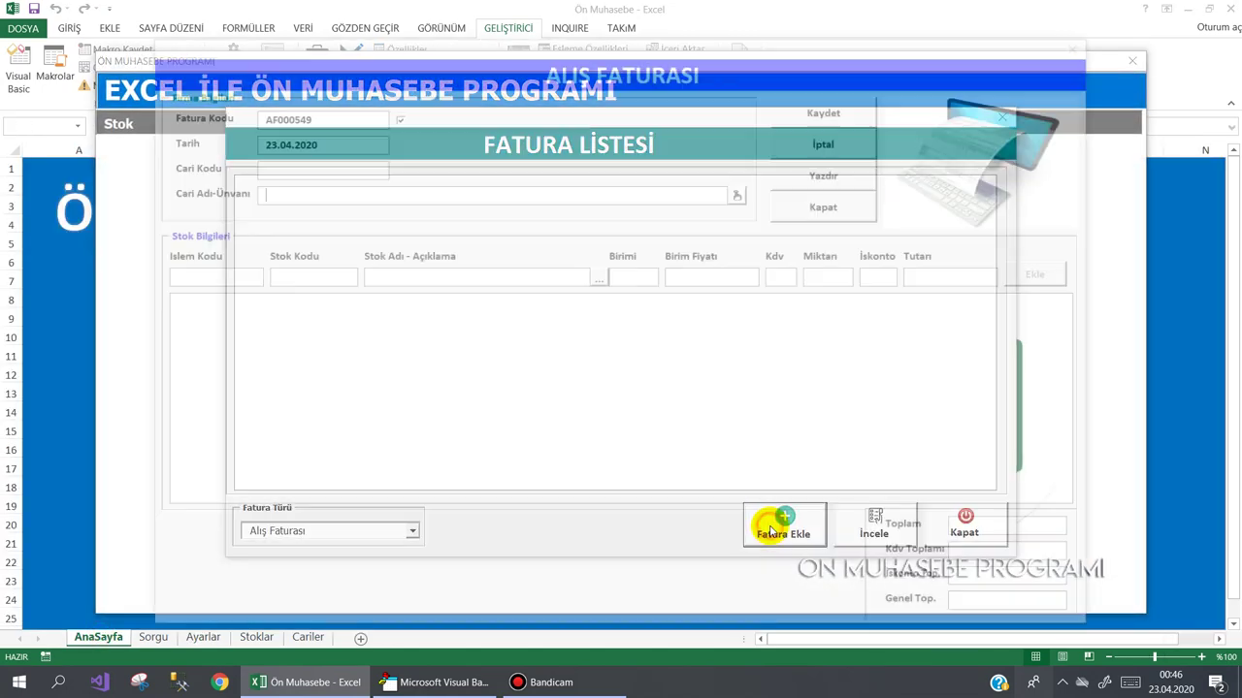
click(740, 191)
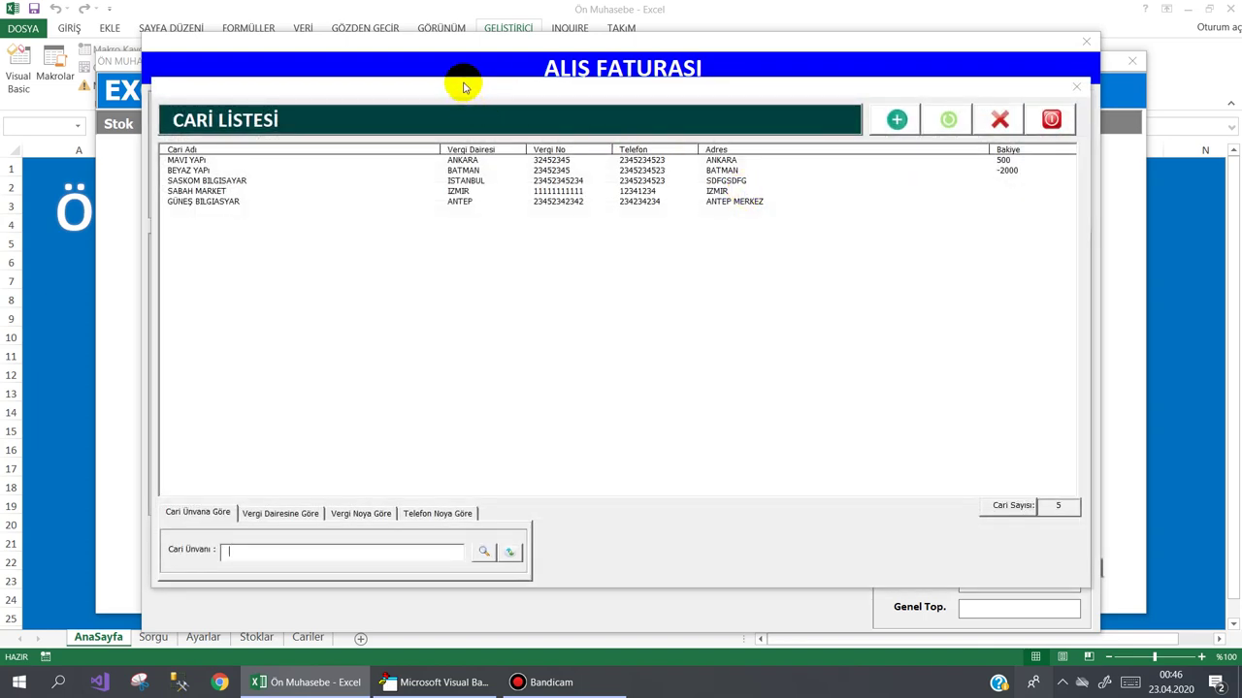
Step: Move CARİ LİSTESİ aside and select BEYAZ YAPI, SASKOM BILGISAYAR, MAVI YAPI and GÜNEŞ BILGISAYAR
drag(482, 96, 532, 129)
click(401, 229)
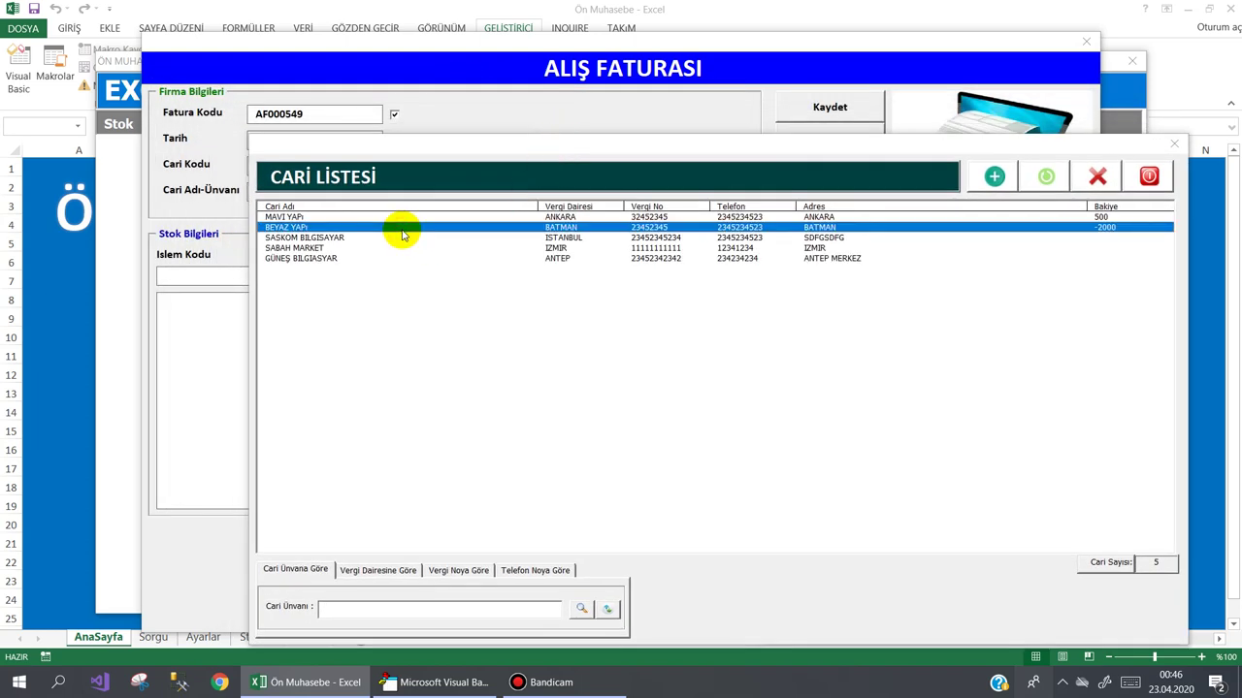
click(355, 239)
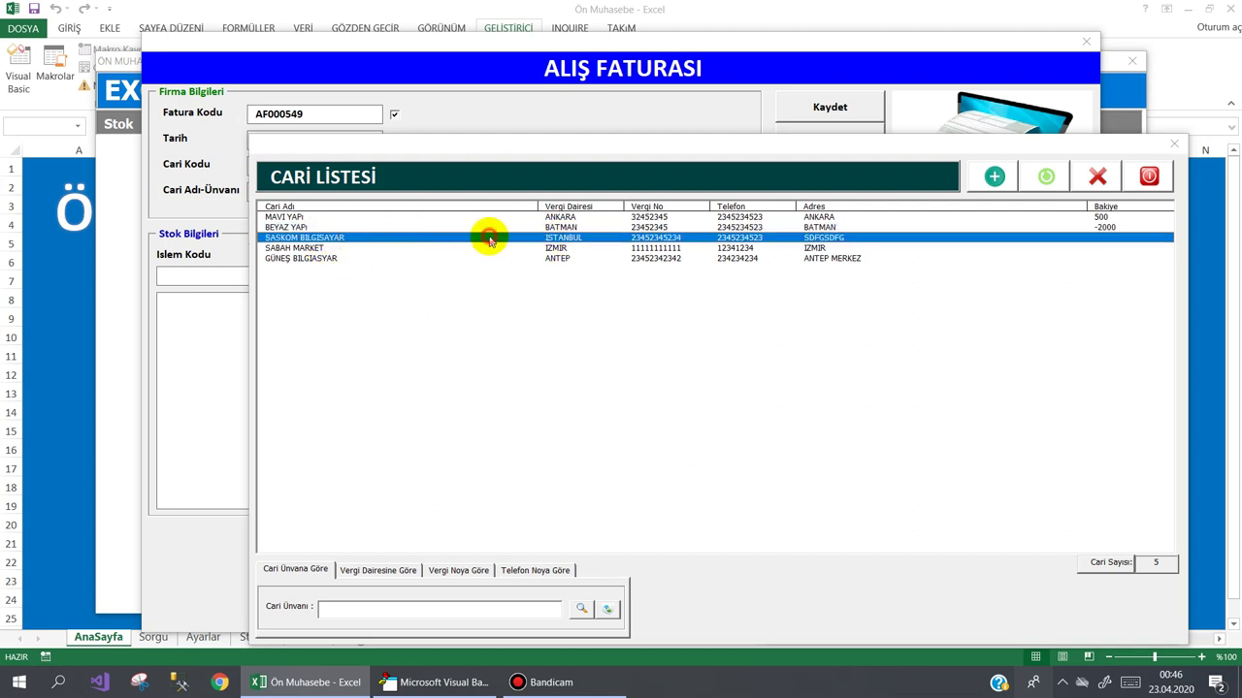
click(465, 216)
click(444, 237)
click(461, 259)
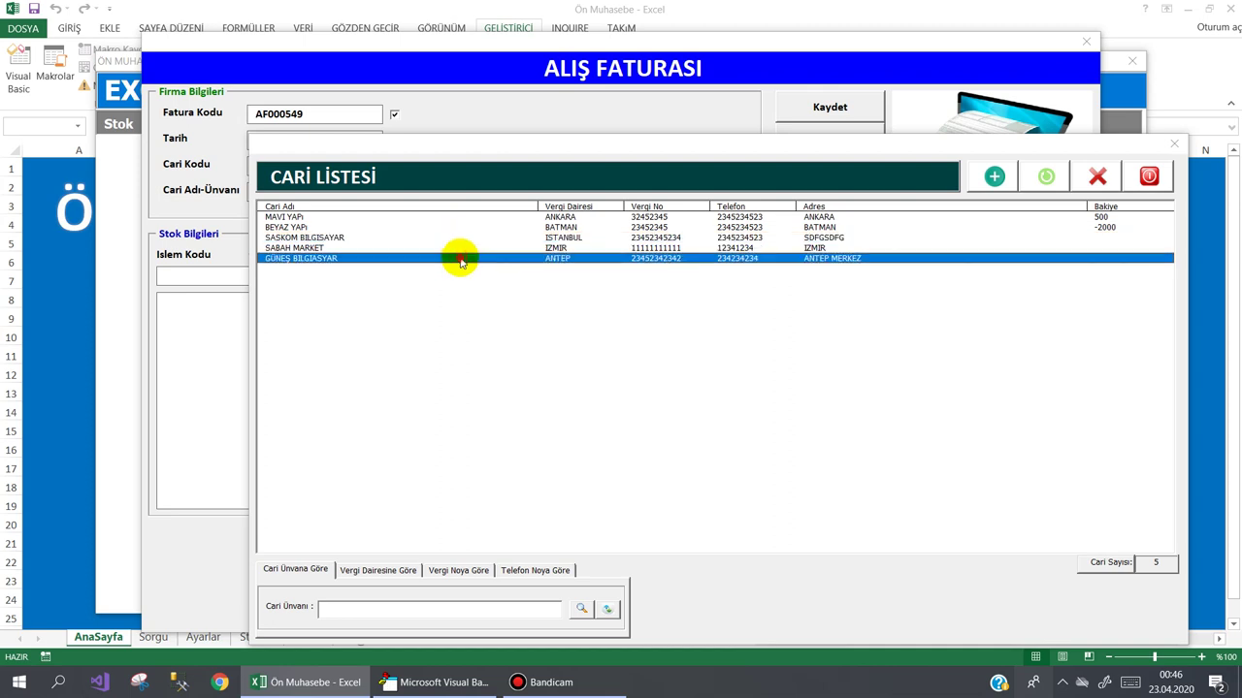
Step: Close the customer list, purchase invoice, invoice list and main program window
click(1097, 176)
click(826, 208)
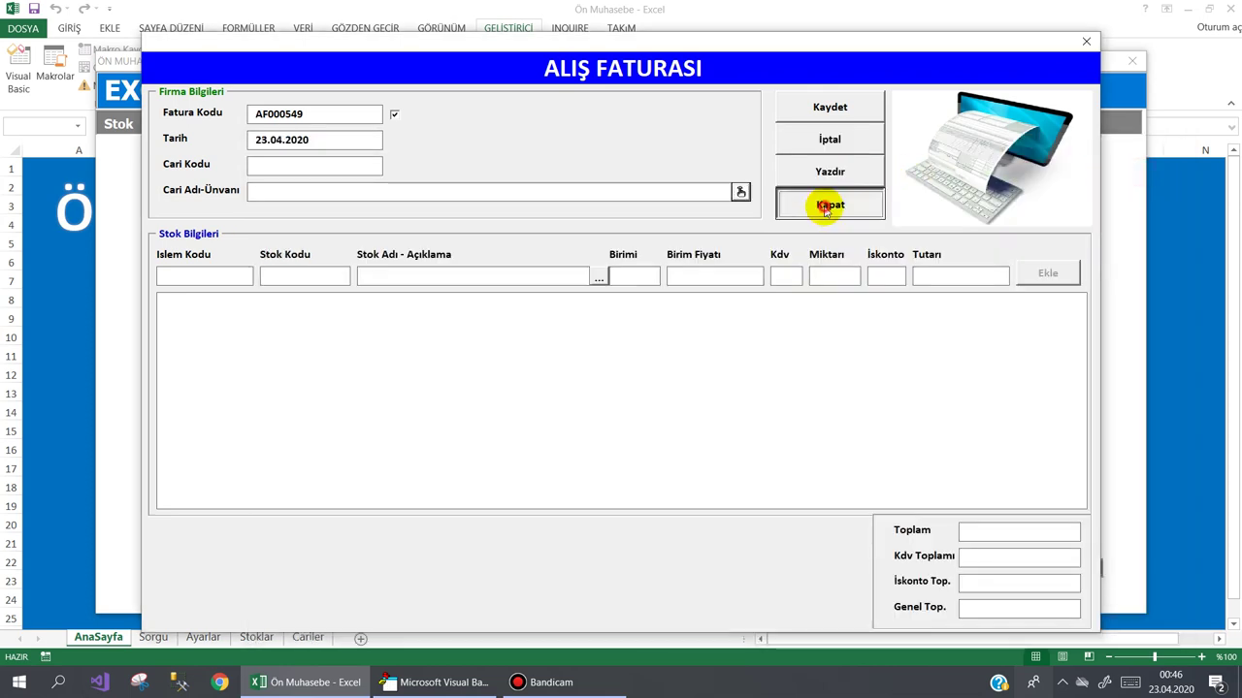
click(956, 521)
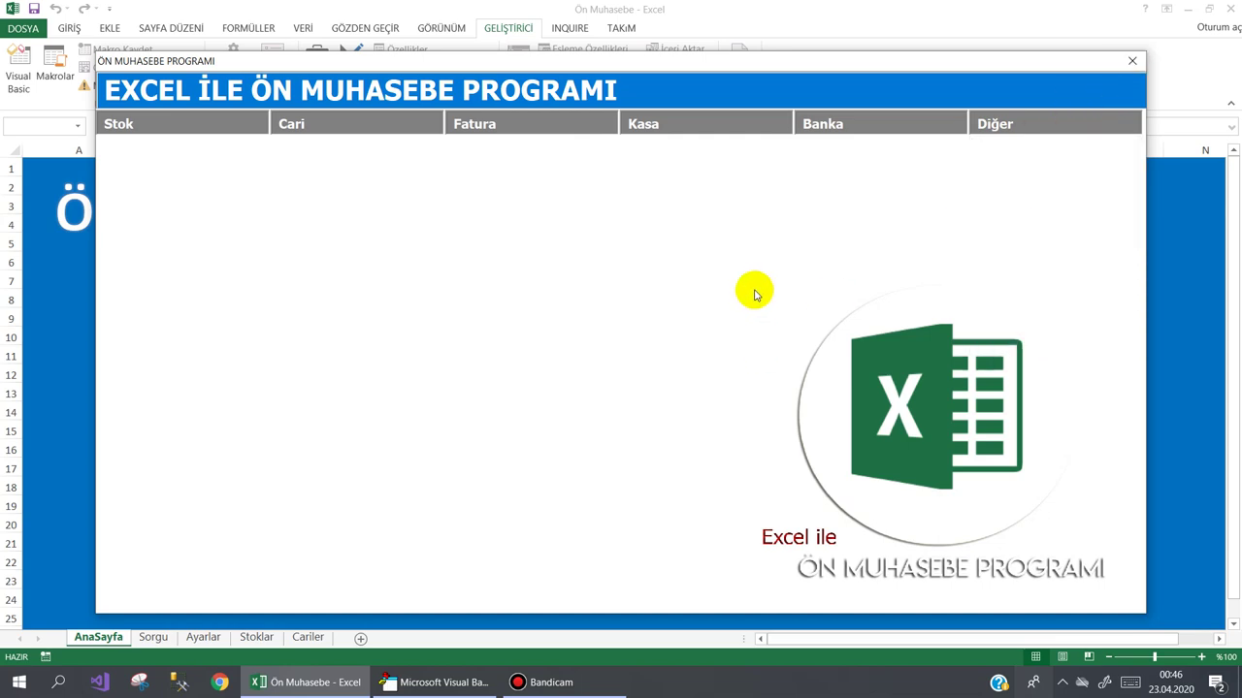
mouse_move(1054, 123)
click(1019, 341)
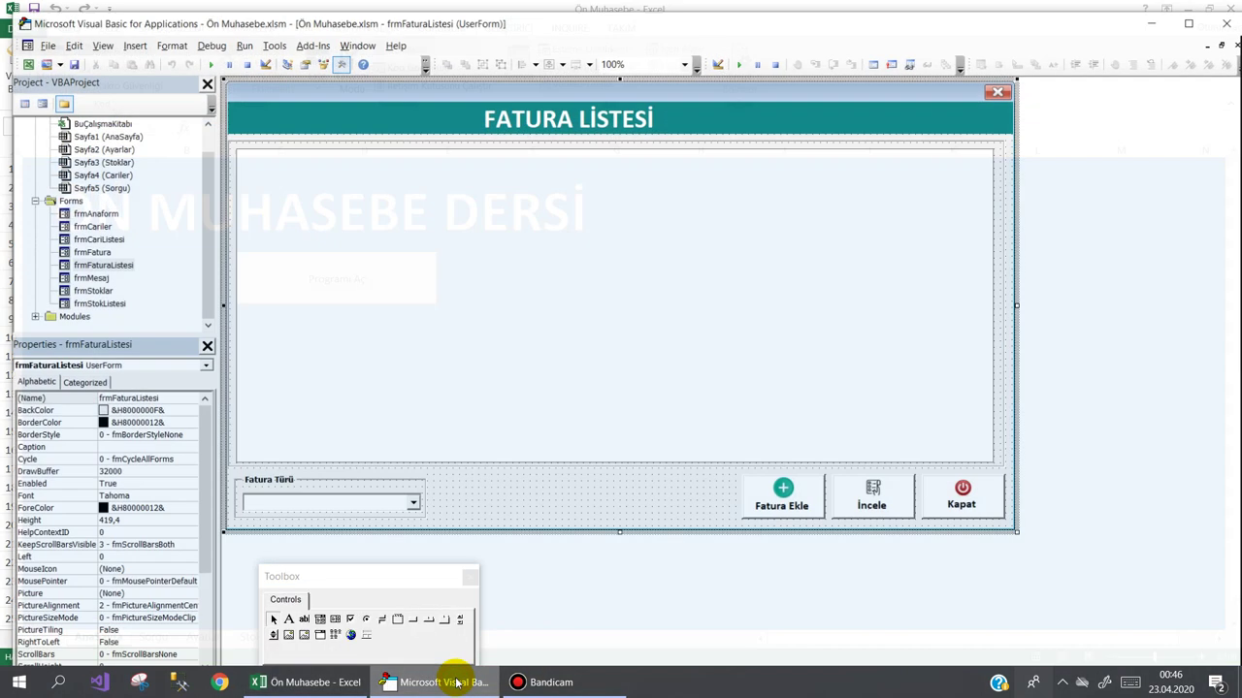
Step: Back in the VBA editor, open frmCariListesi's code window and scroll to its top
click(437, 682)
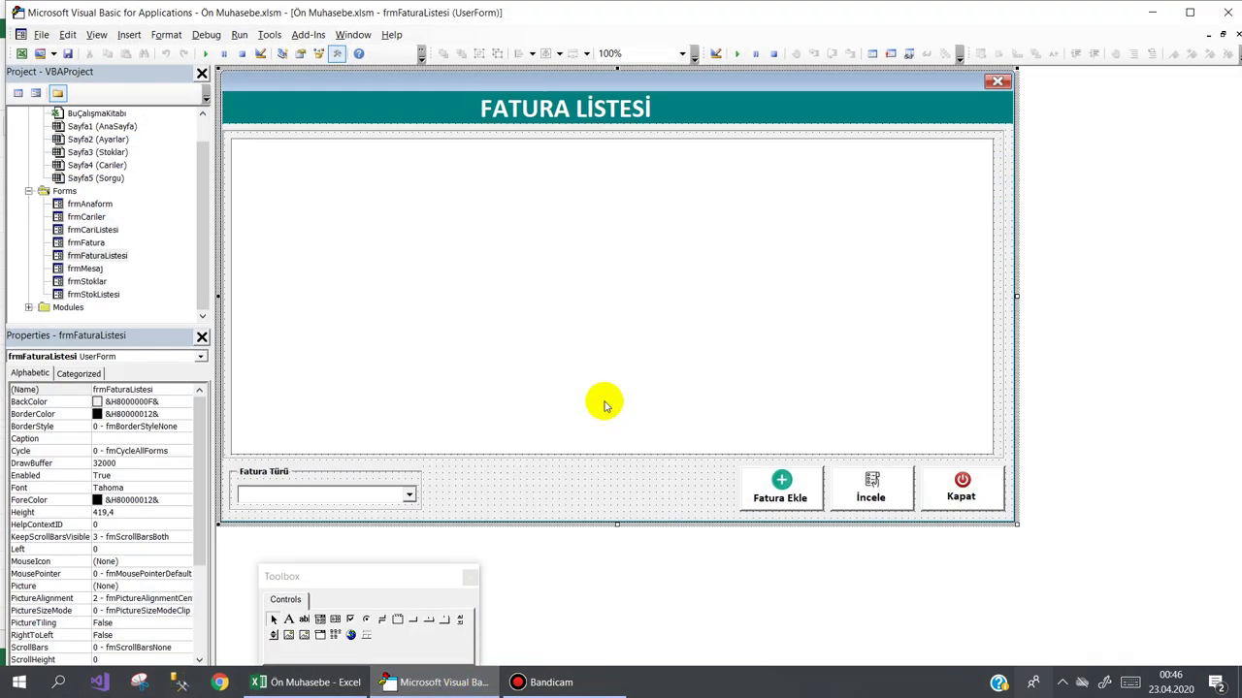
double_click(85, 243)
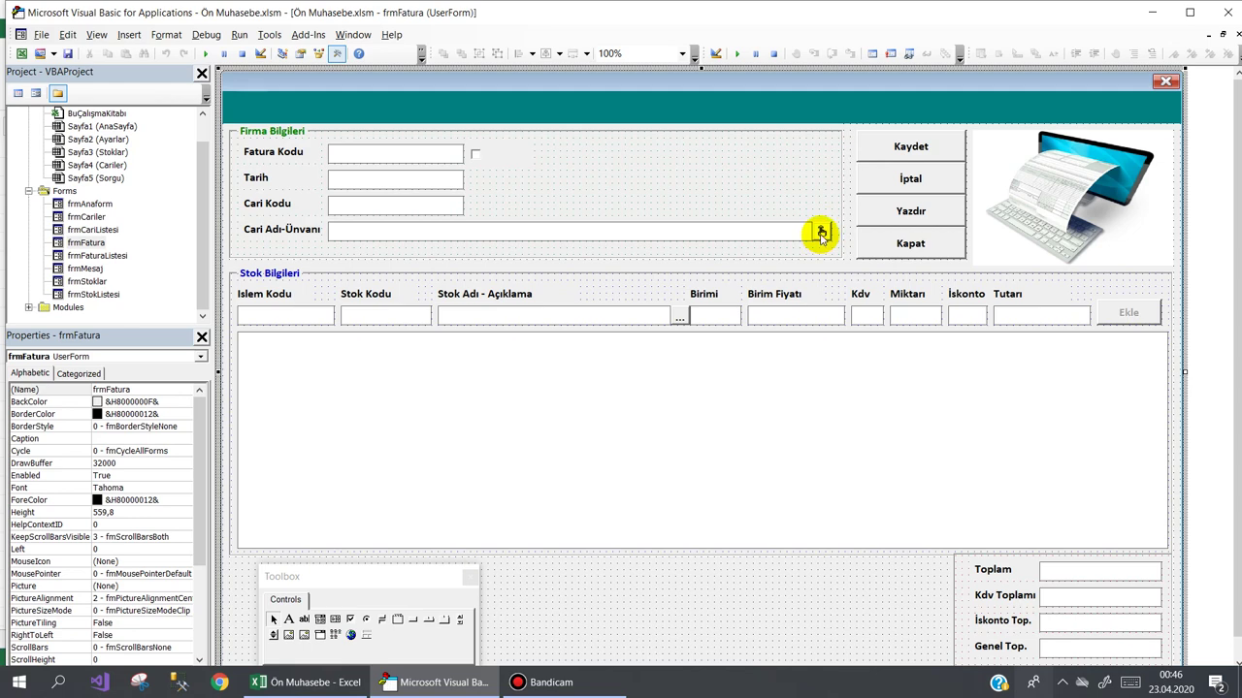
double_click(107, 231)
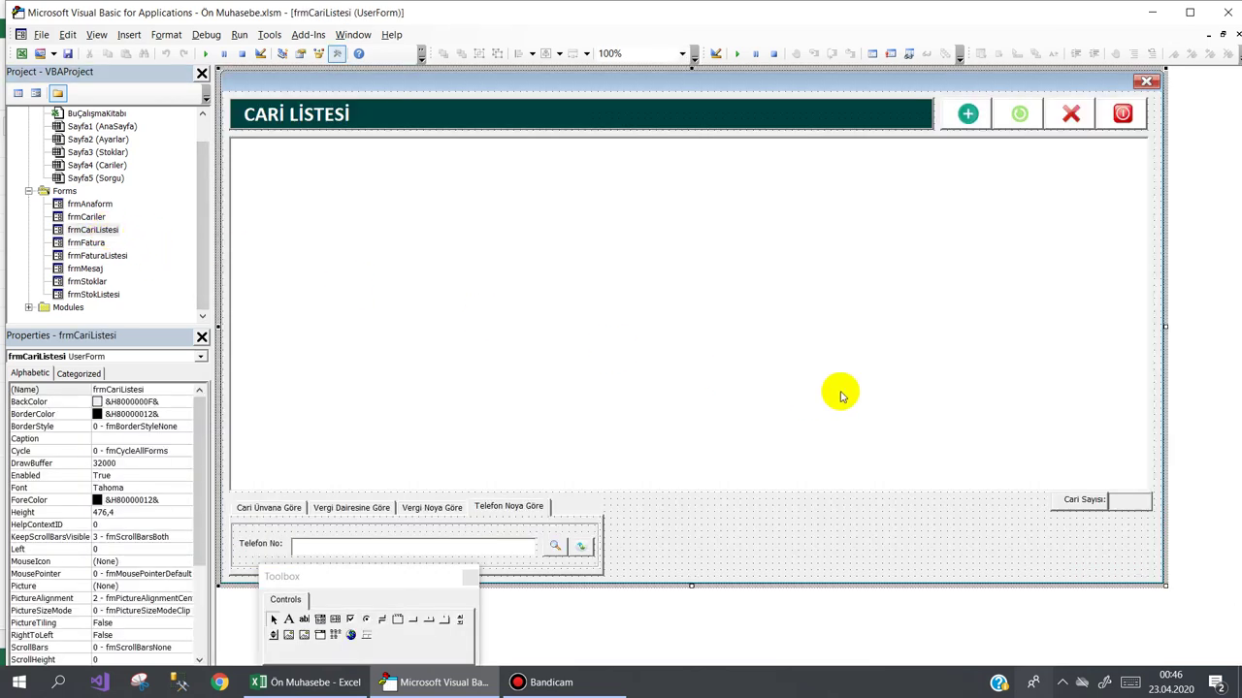
key(F7)
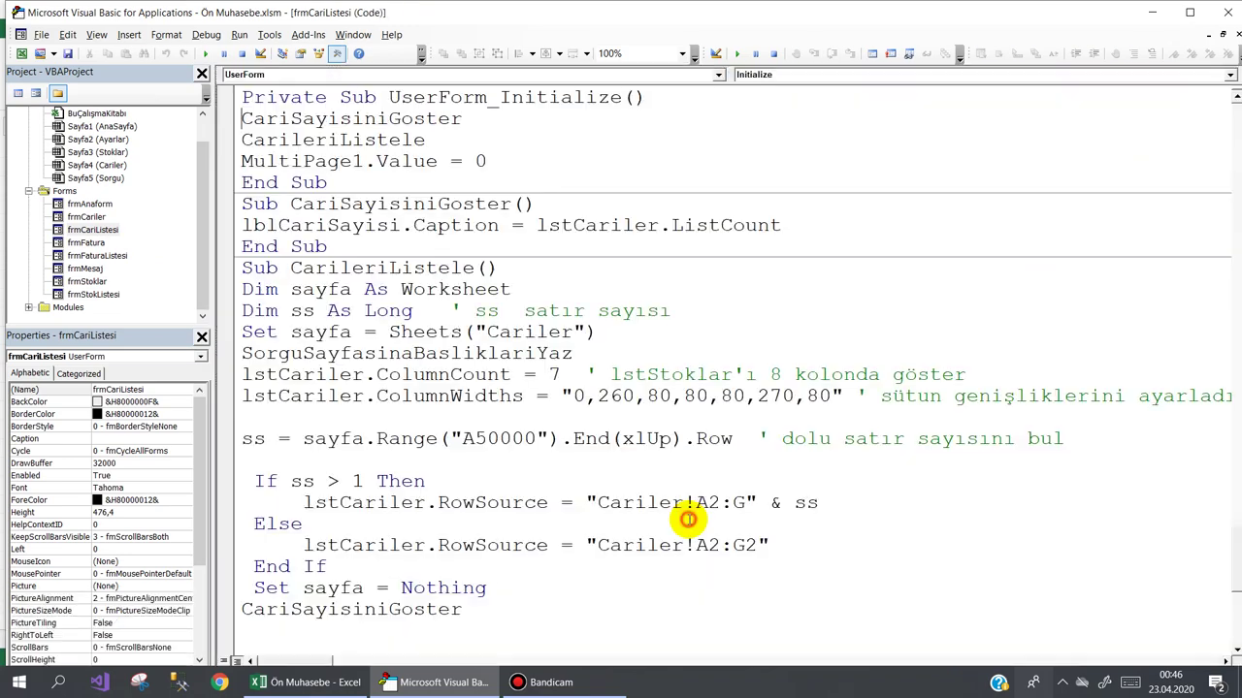
drag(1235, 580, 1230, 85)
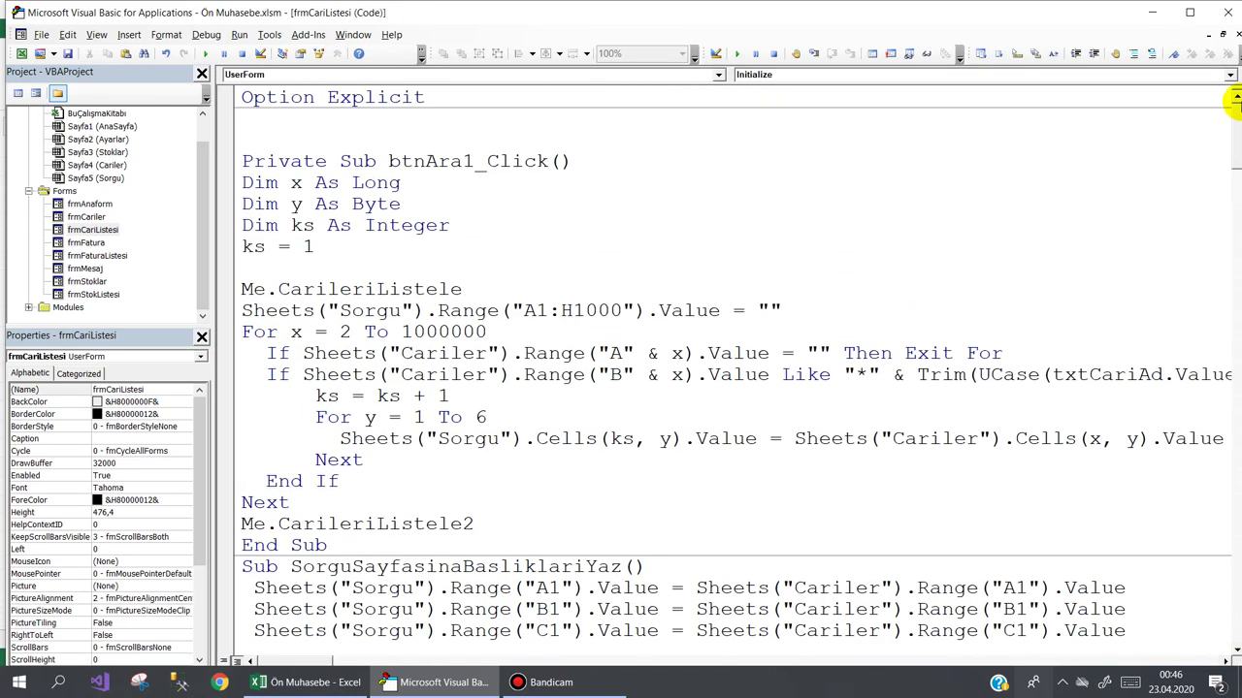
Step: Declare Public ahmet As Byte below Option Explicit
click(258, 119)
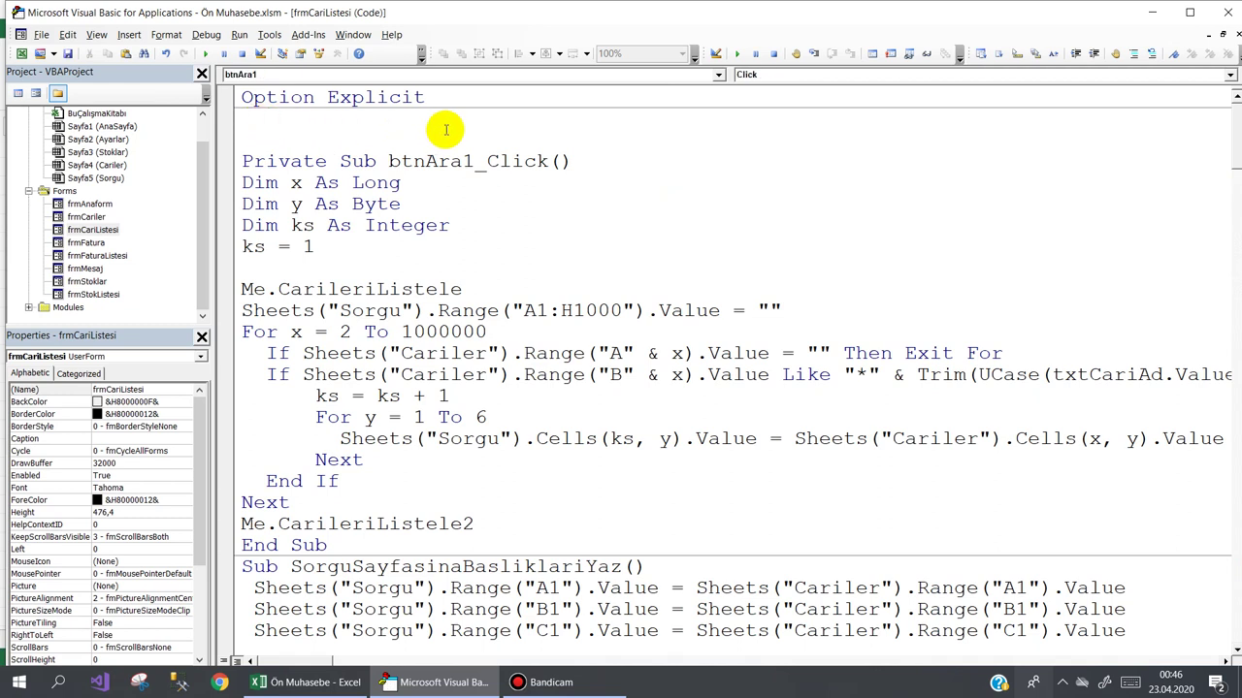
text(public)
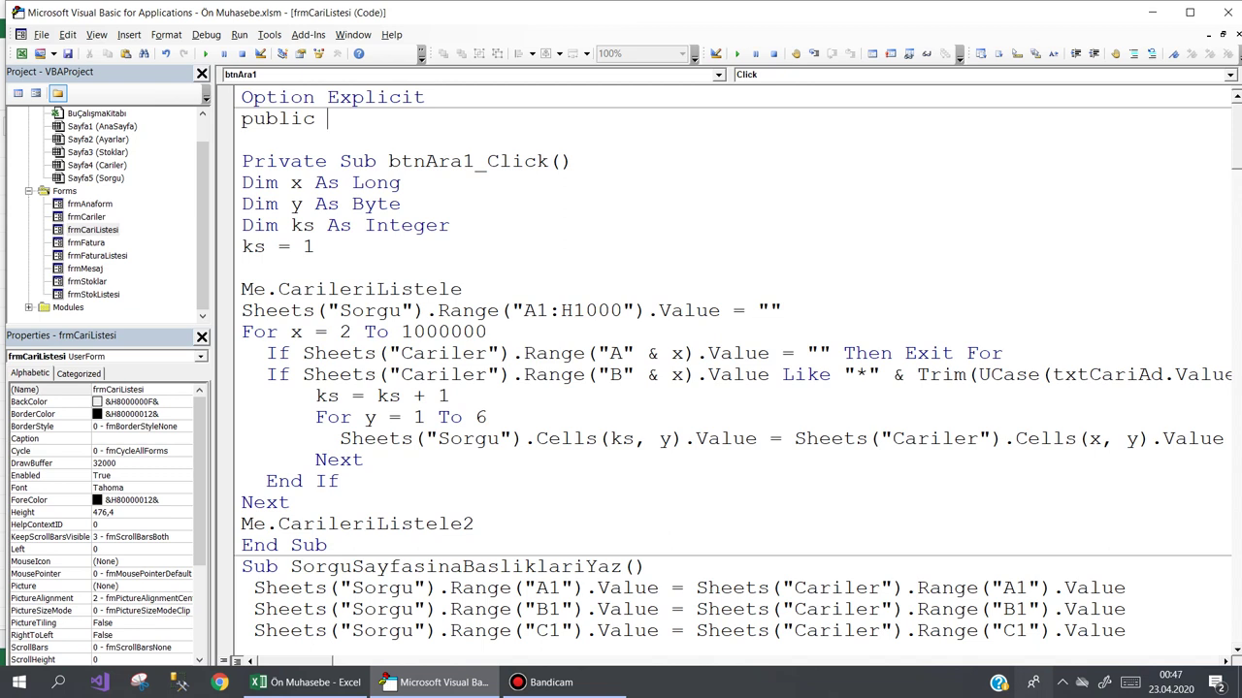
text(islem)
key(BackSpace)
key(BackSpace)
key(BackSpace)
key(BackSpace)
key(BackSpace)
key(BackSpace)
key(BackSpace)
key(BackSpace)
text(ahmet )
text(as b)
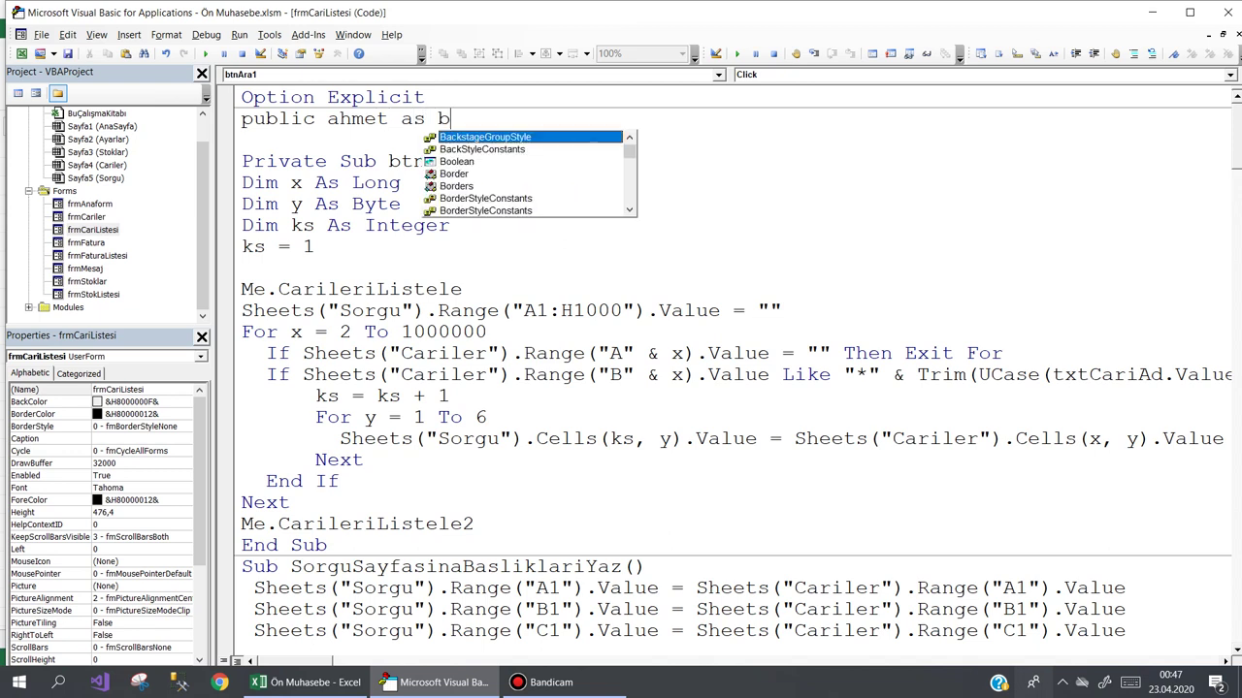
text(y)
key(Tab)
click(445, 131)
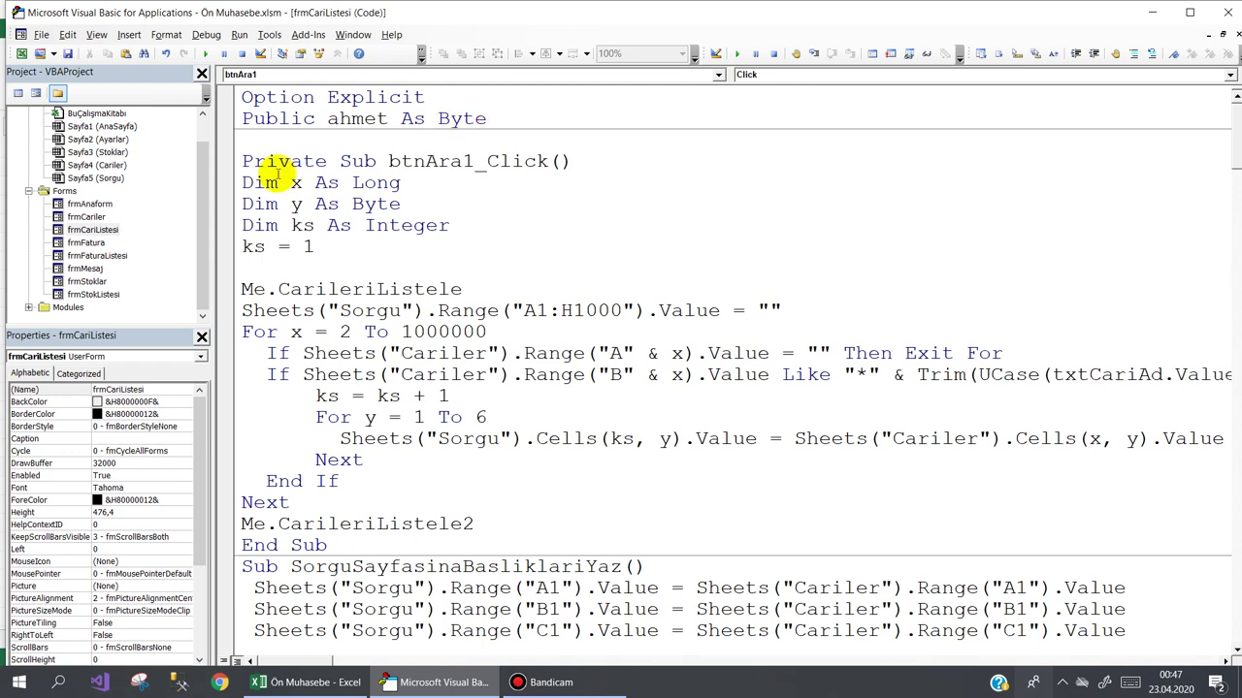
Step: In btnCariSec_Click, insert frmCariListesi.ahmet = 11 above frmCariListesi.Show
double_click(87, 243)
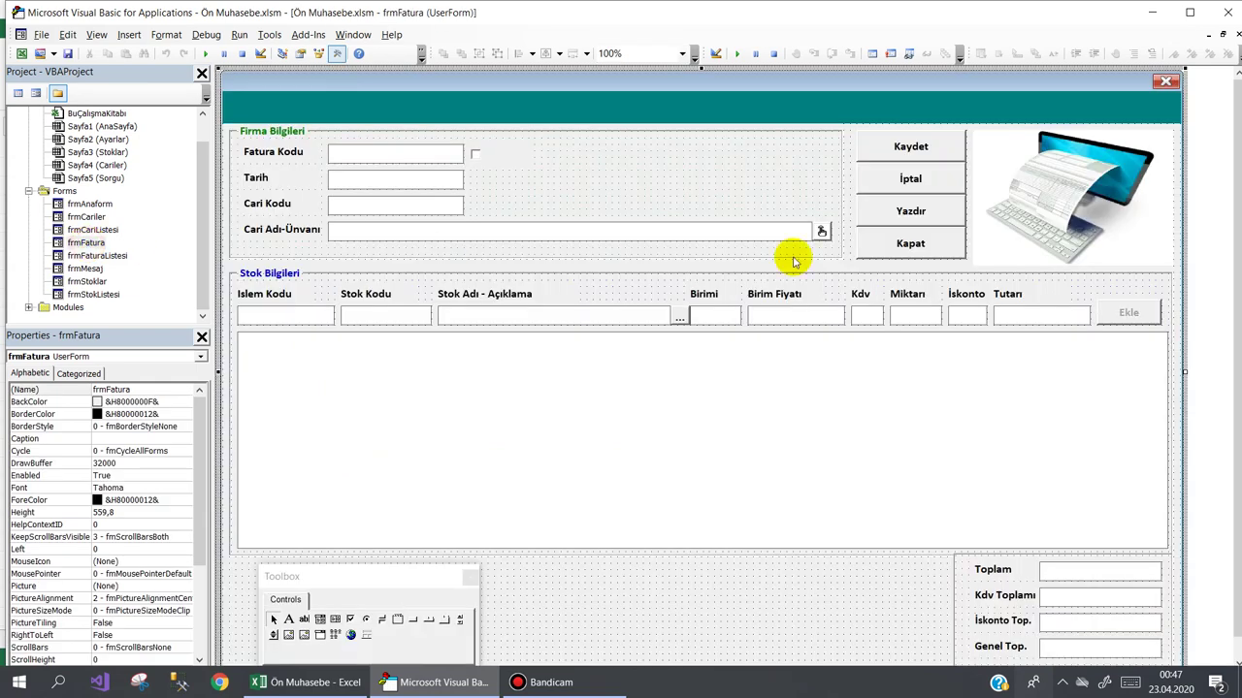
double_click(820, 232)
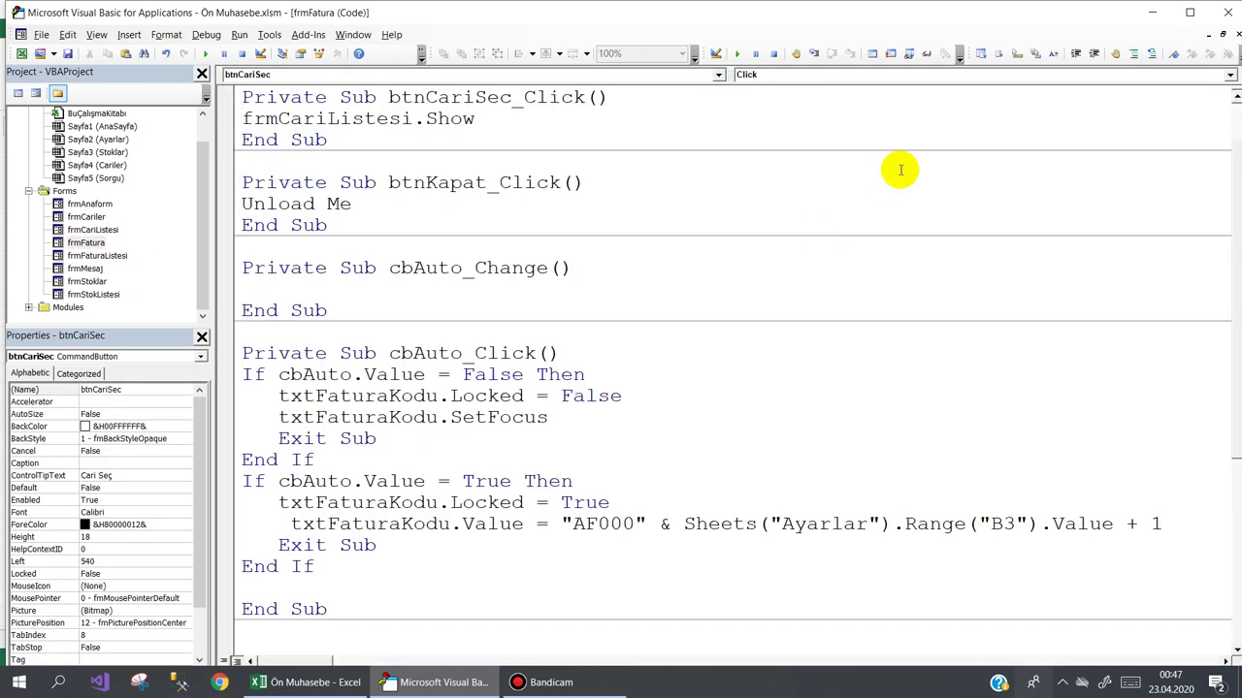
key(Return)
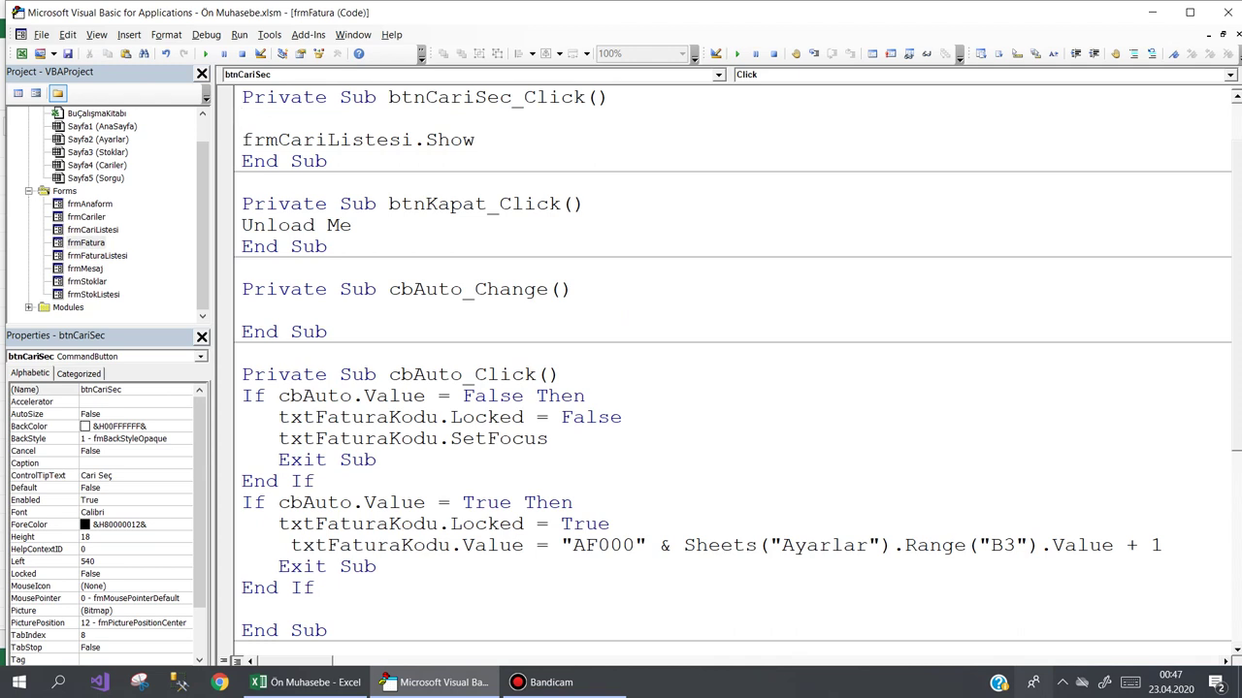
text(frmc)
key(ctrl+space)
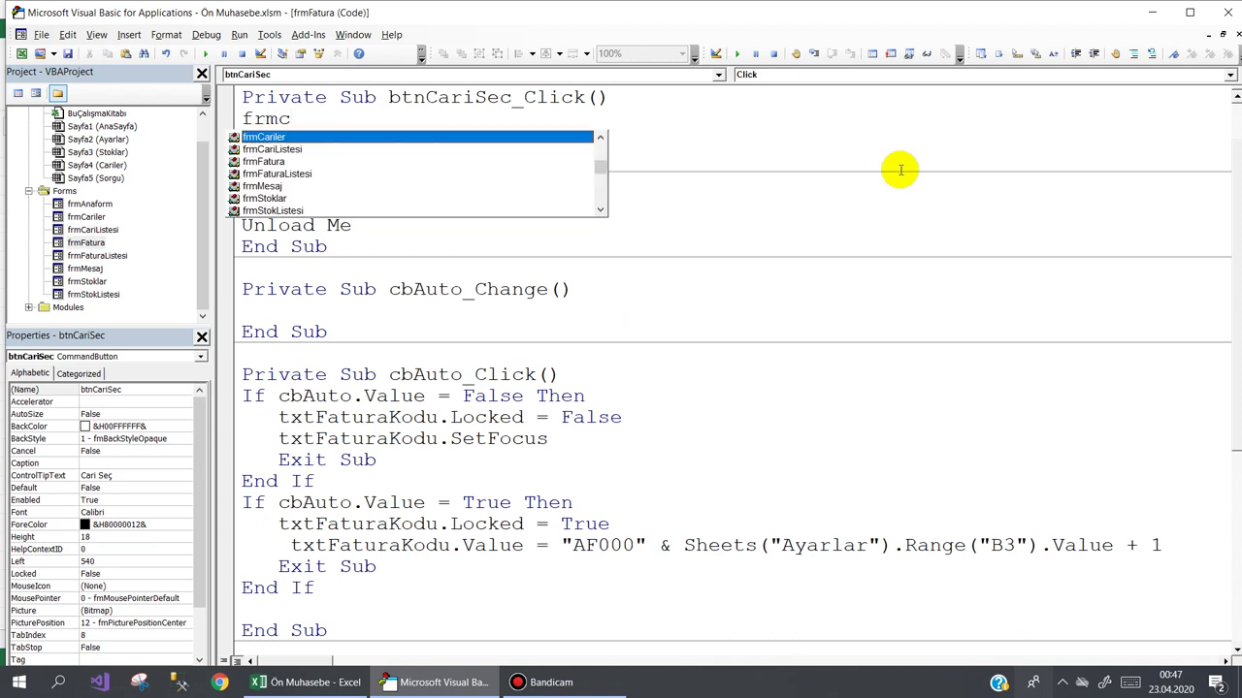
key(Down)
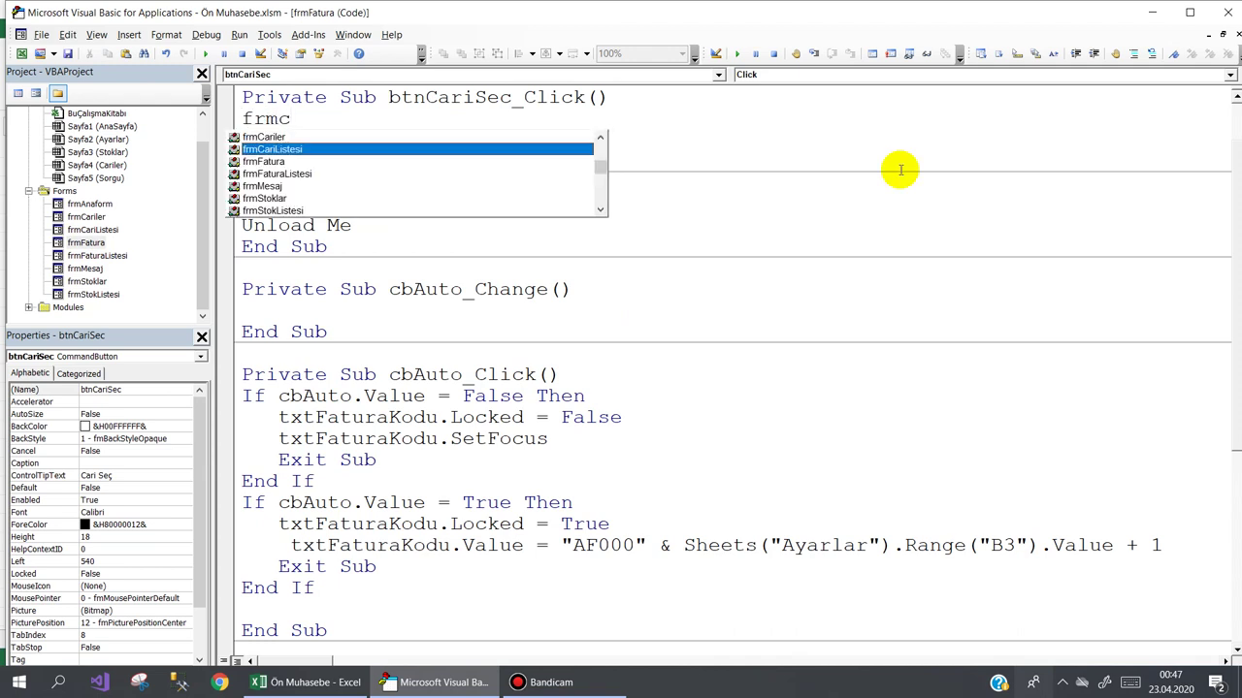
text(.ahmet)
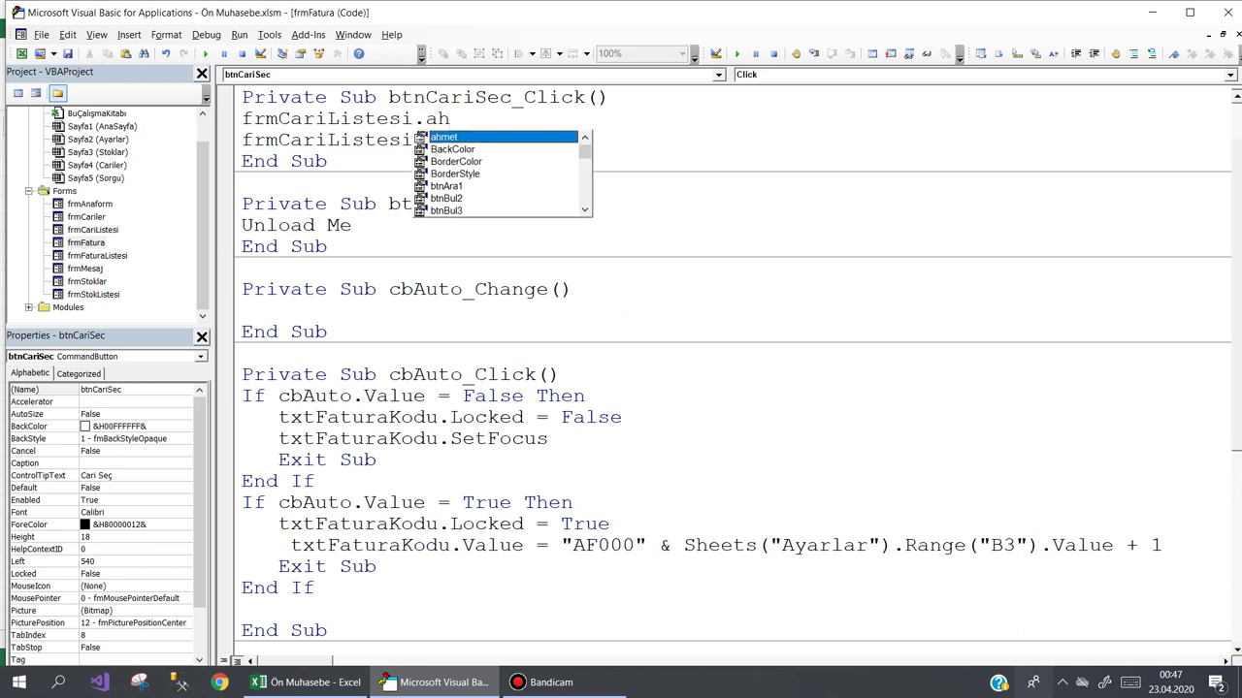
text(=)
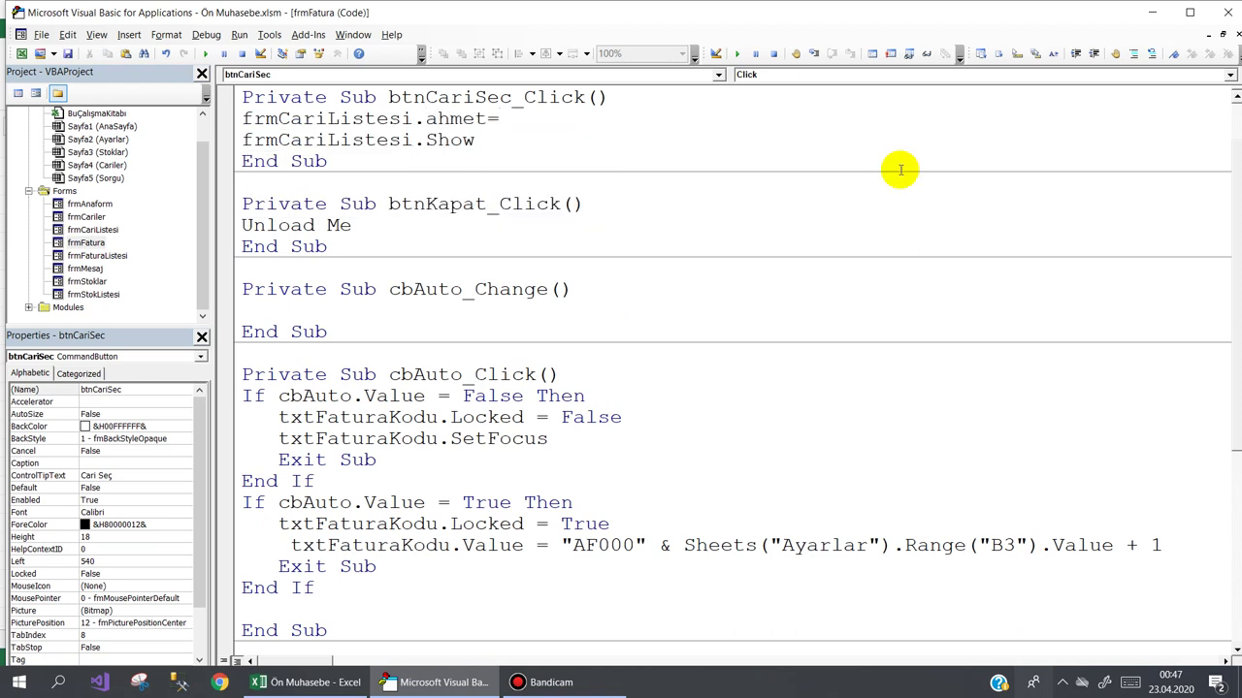
text(1)
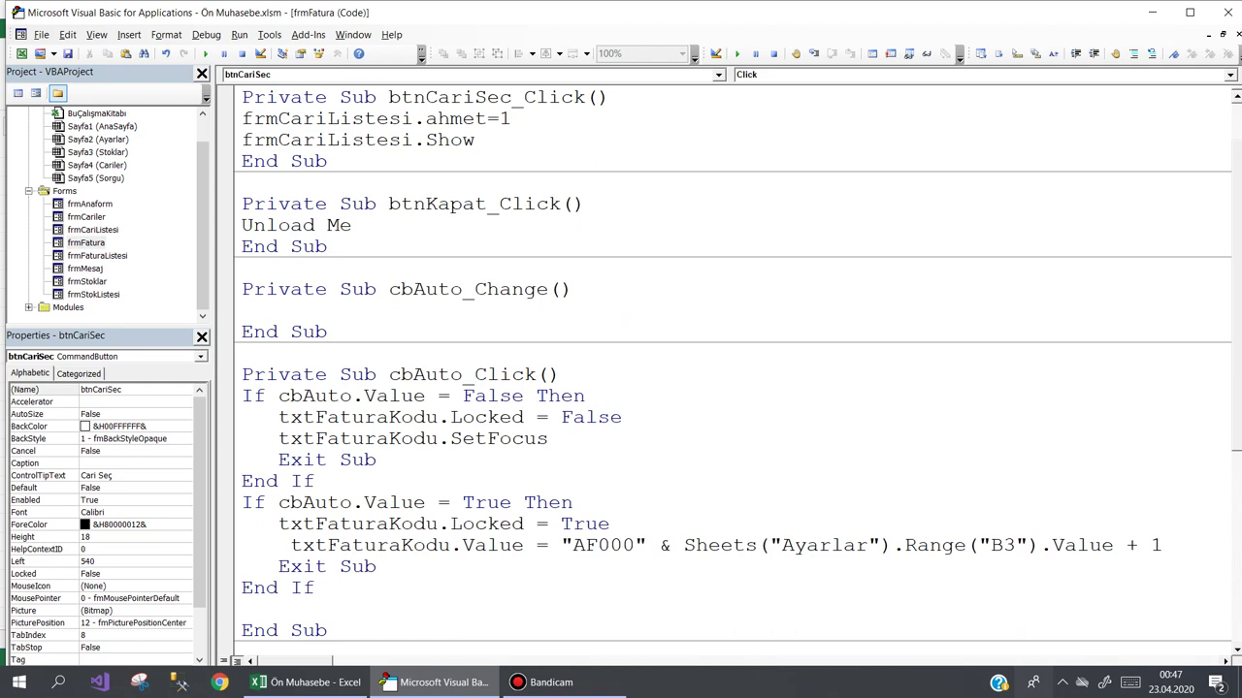
key(Down)
Step: Comment that line 'Carilistesindeki ahmet değişkenine 11 değerini atadık Alış faturası için'
click(650, 114)
click(725, 115)
key(Tab)
text(')
text(  car)
text(l)
key(BackSpace)
key(BackSpace)
key(BackSpace)
key(BackSpace)
text(Carili)
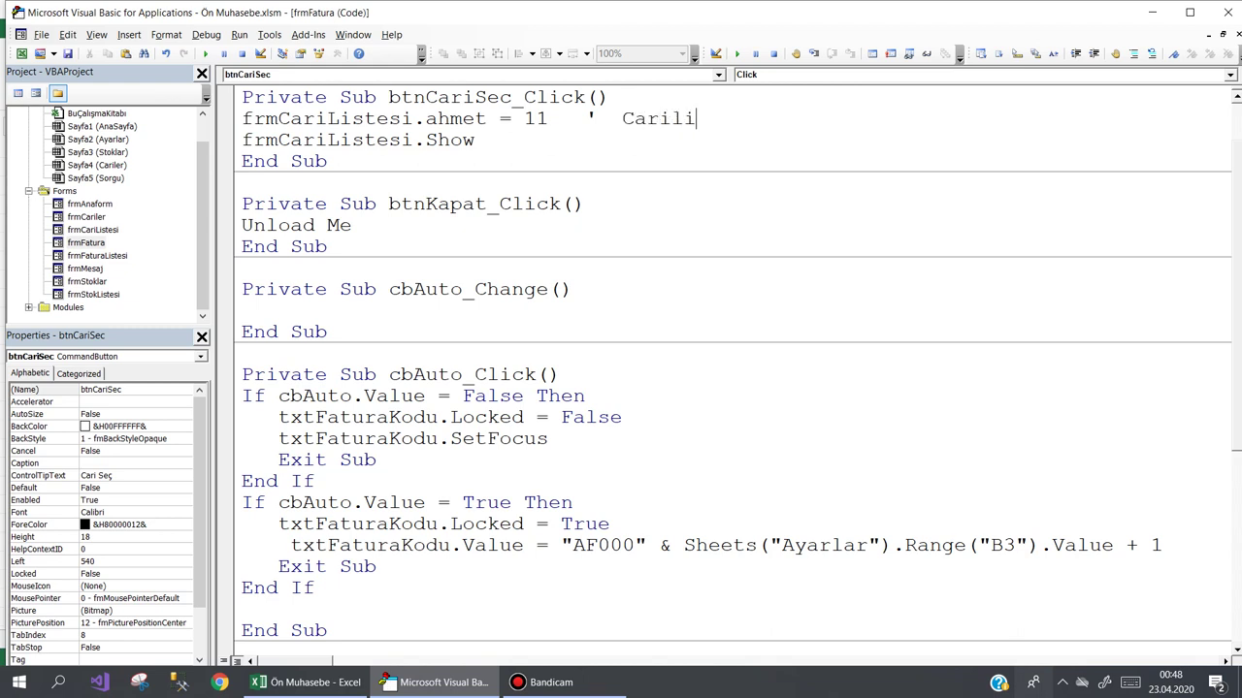
text(stesindeki)
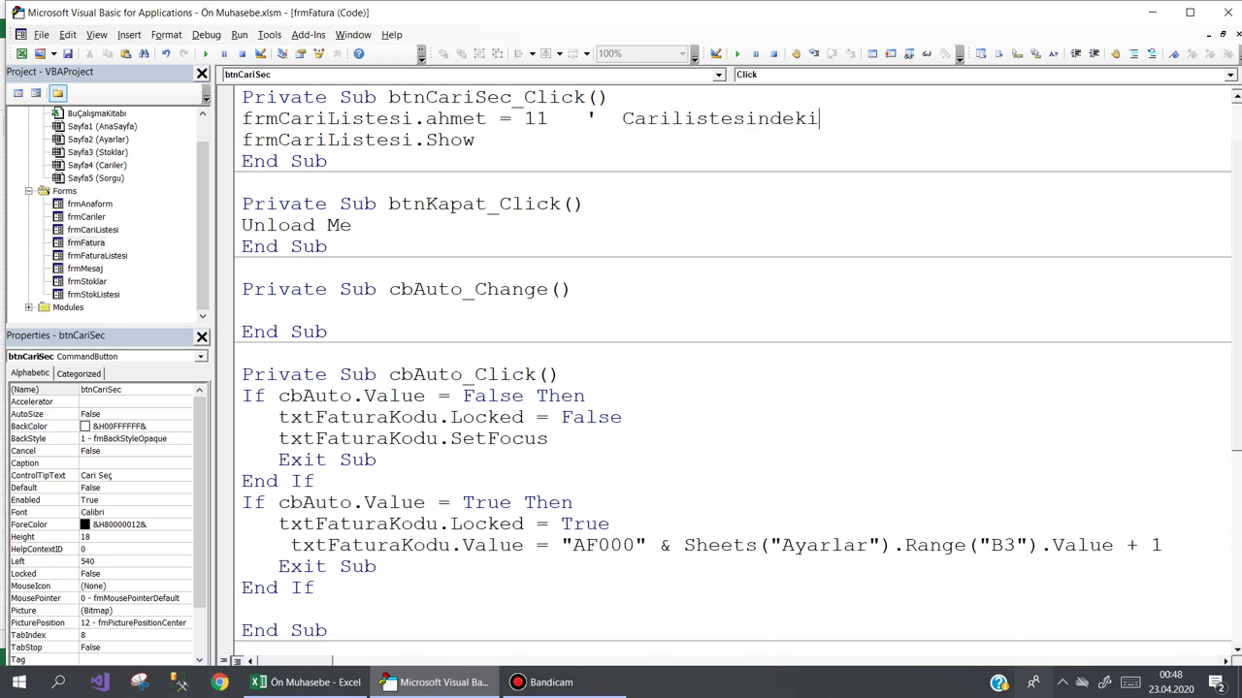
text(  ahmet d)
text(eğ)
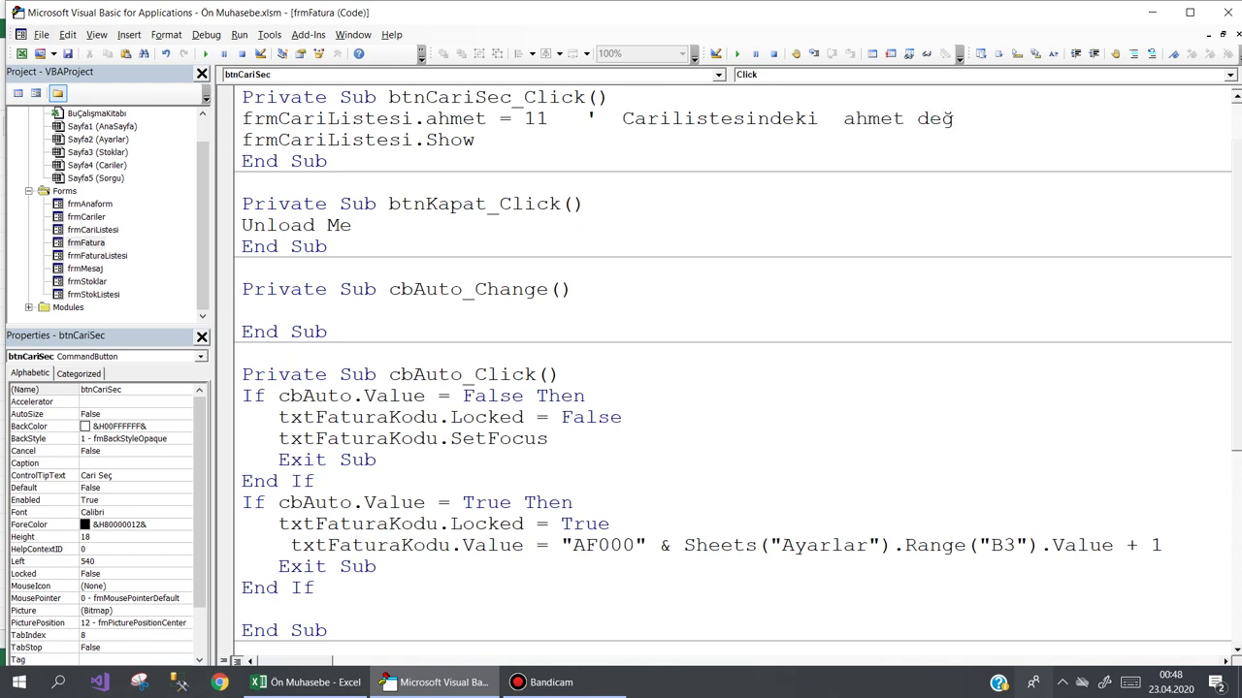
text(işkenine)
text( 11 değeri)
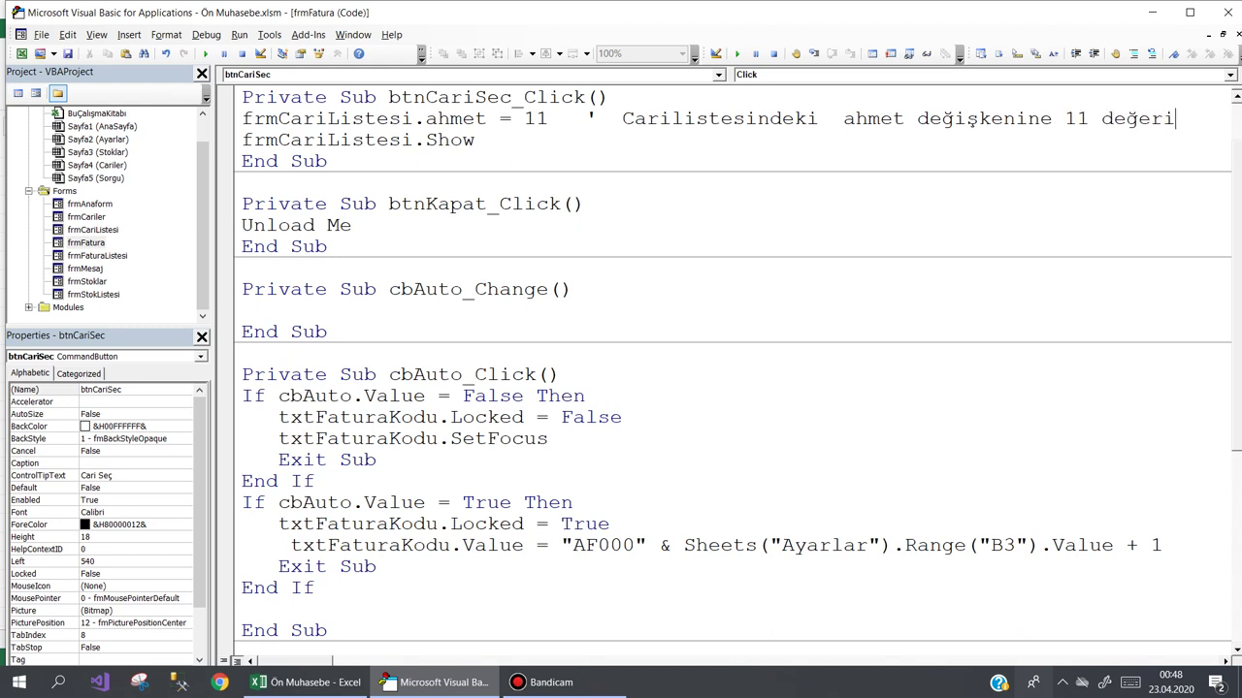
text(ni atadık)
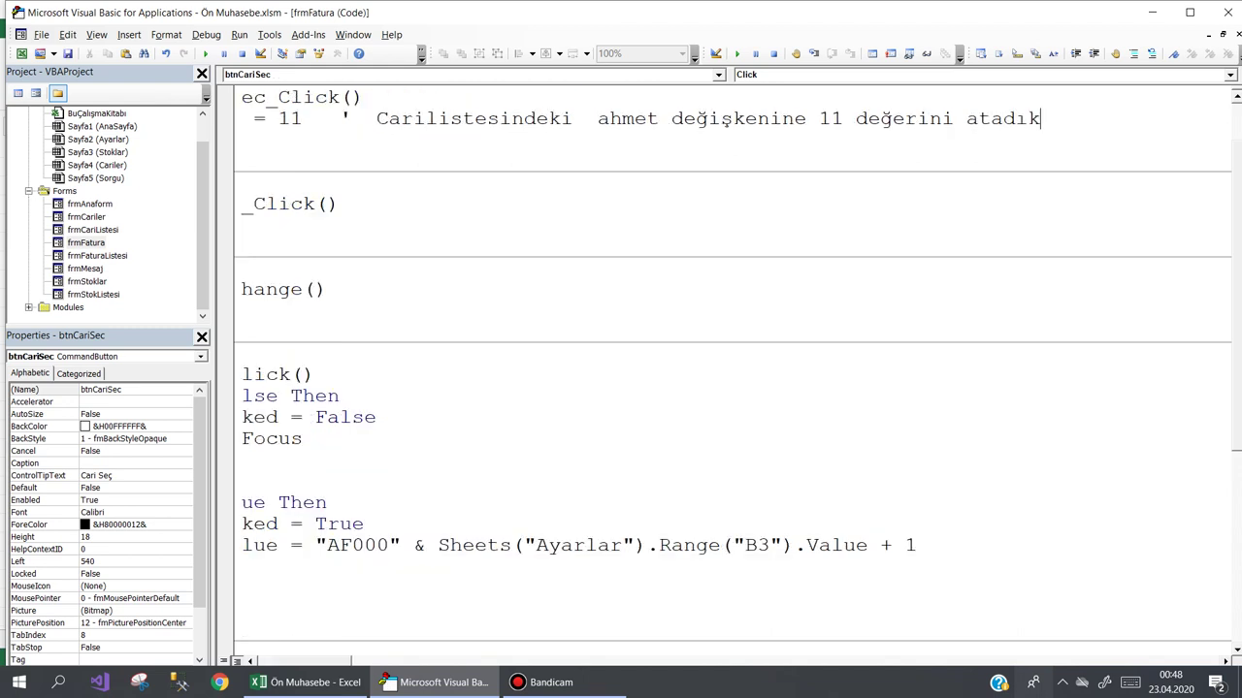
key(BackSpace)
text(Alış fat)
text(urası için)
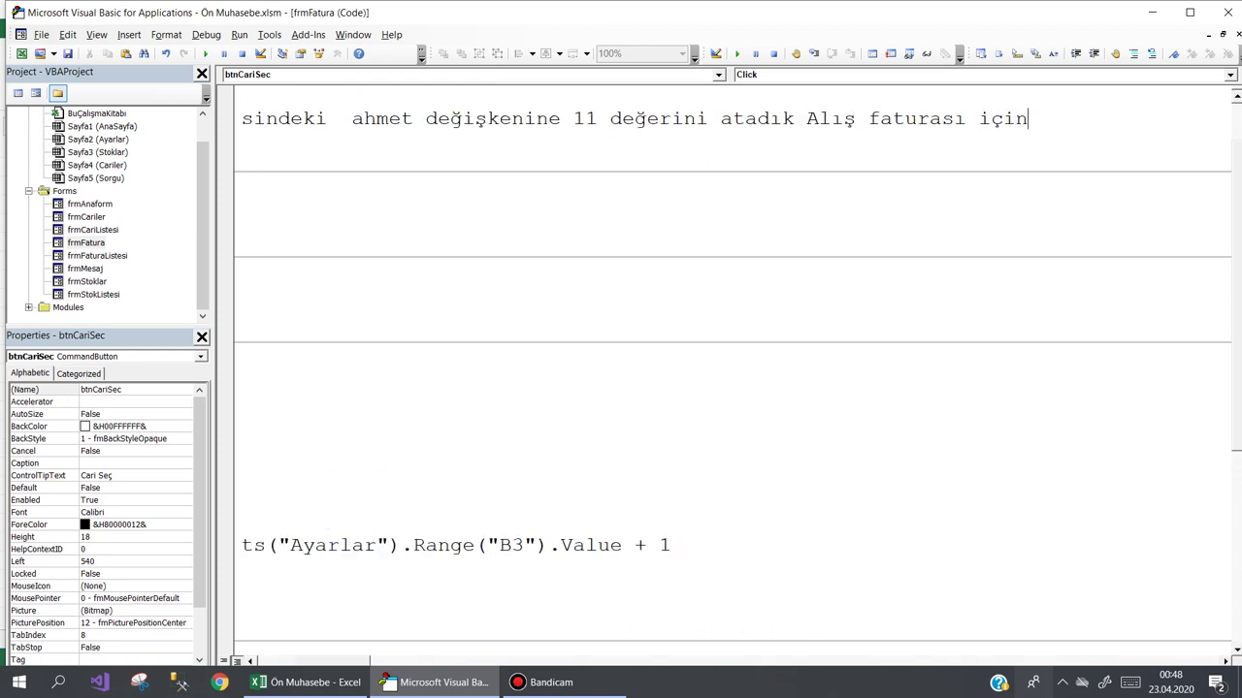
key(Return)
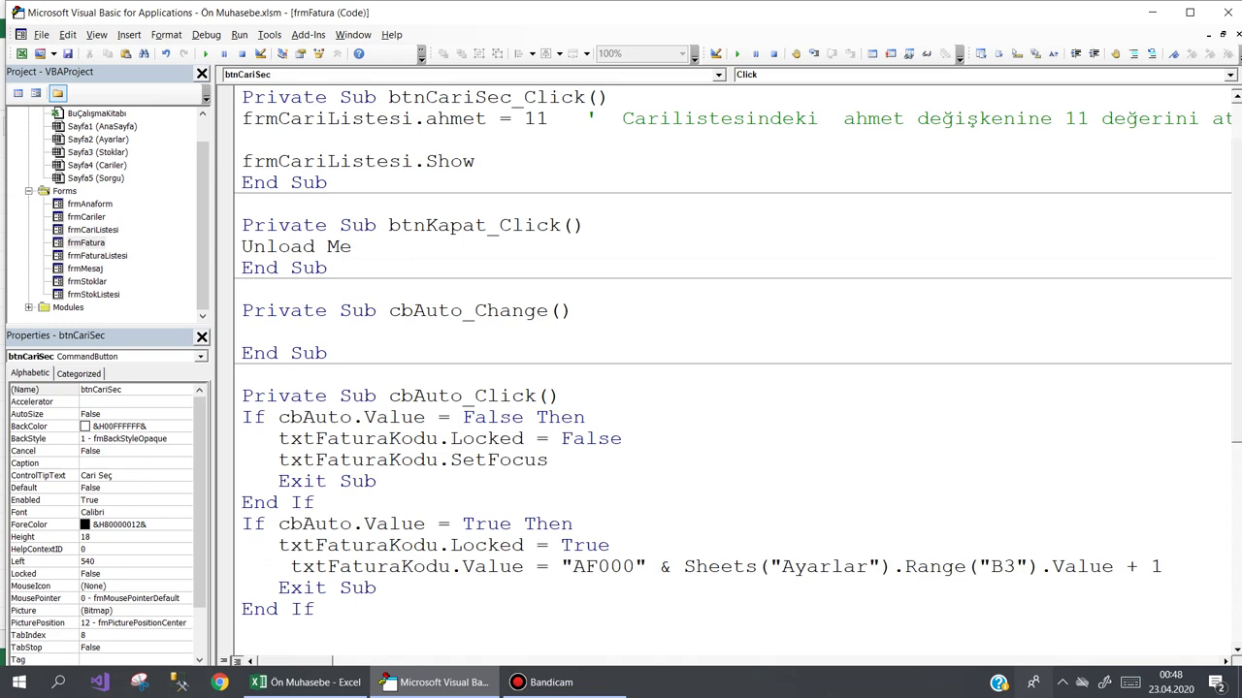
key(Delete)
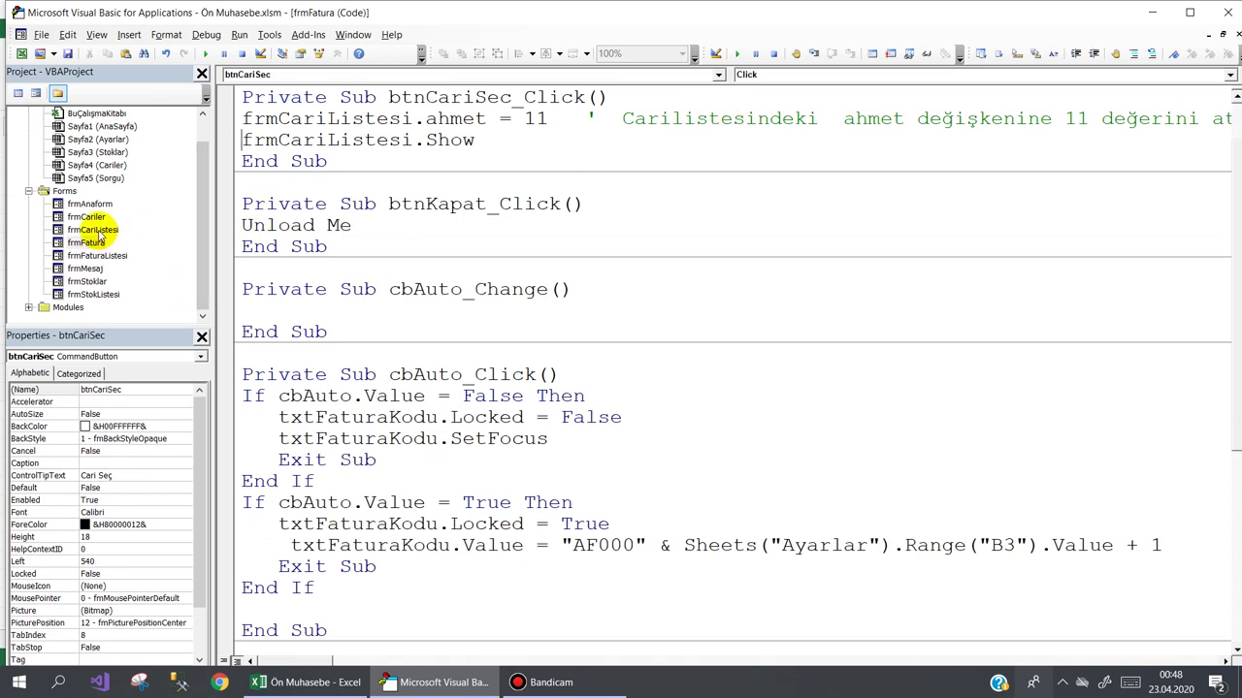
Step: Choose lstCariler's DblClick event in frmCariListesi's code and type If ahmet = 11 Then inside
double_click(97, 230)
double_click(447, 229)
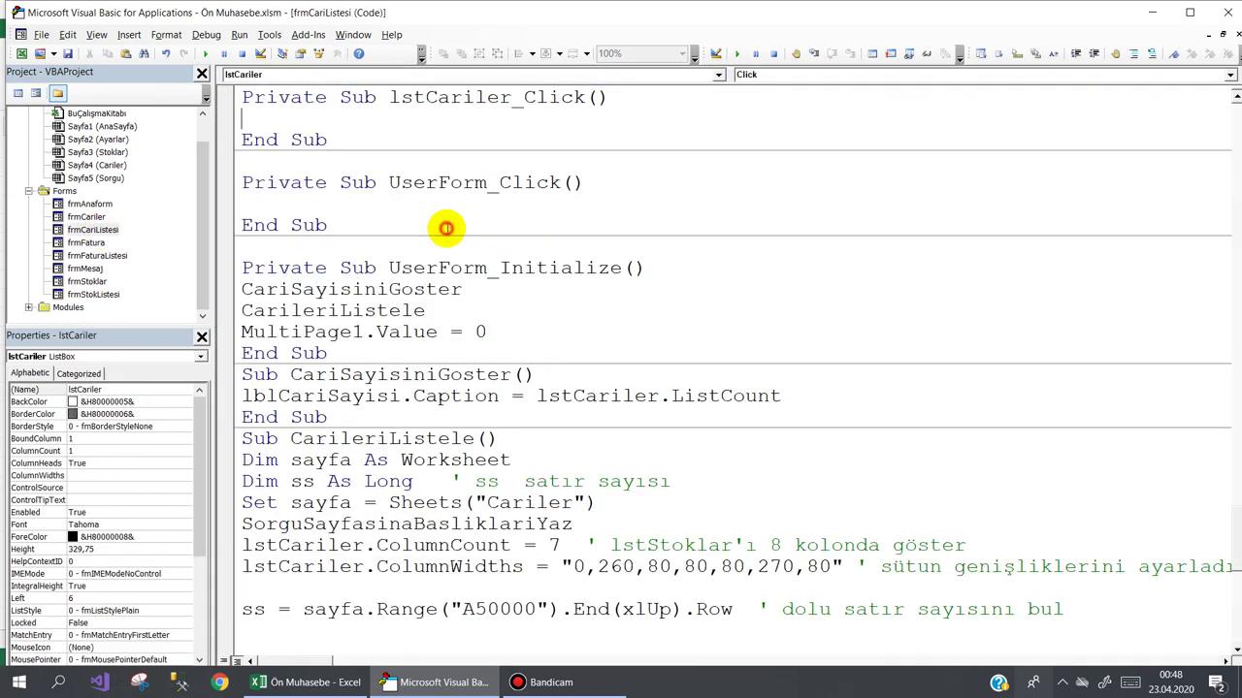
click(777, 75)
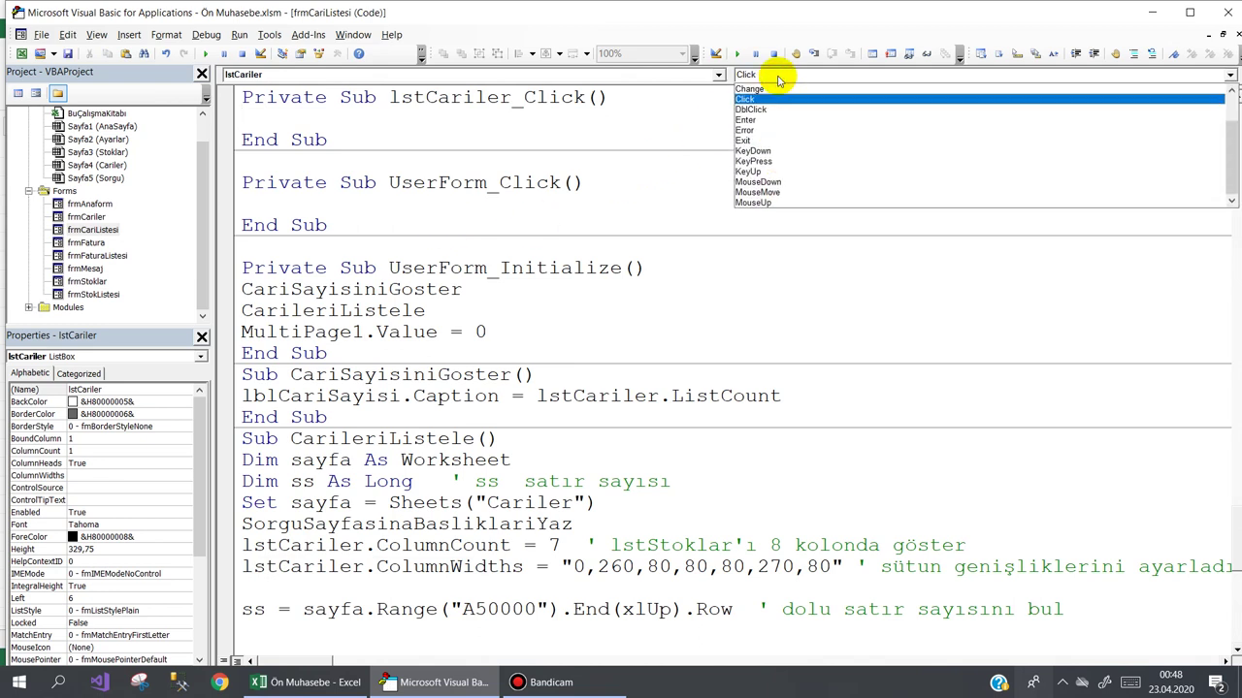
click(767, 109)
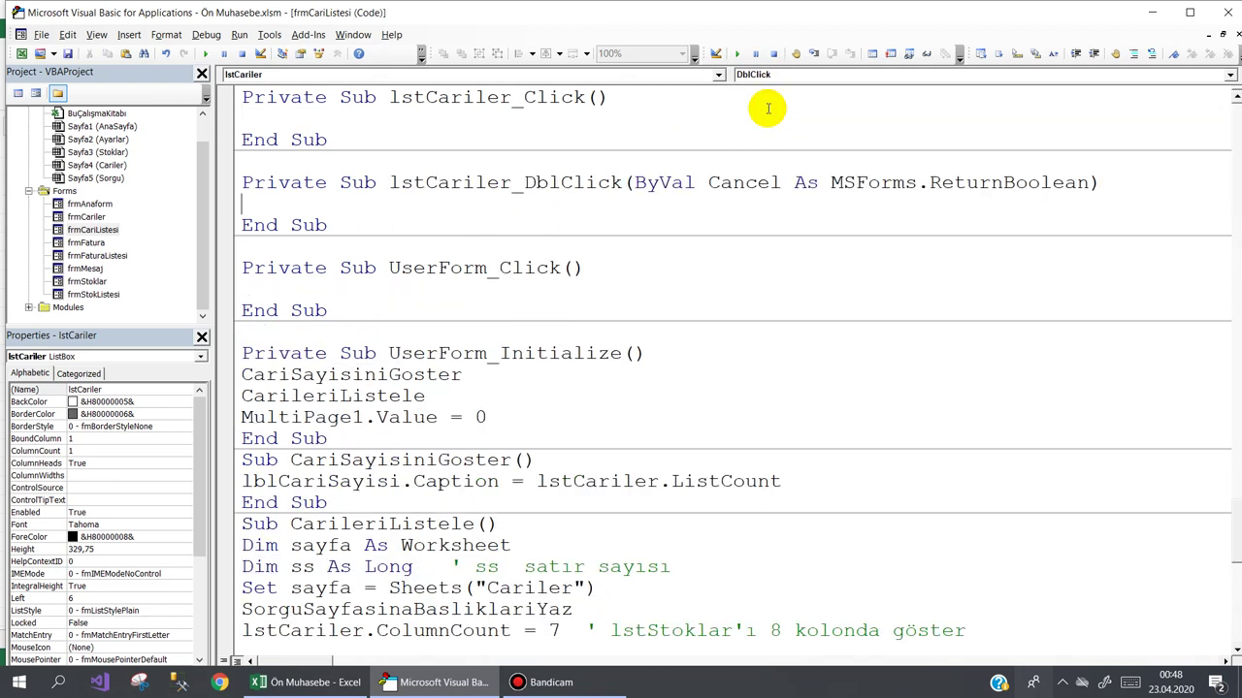
text(if ah)
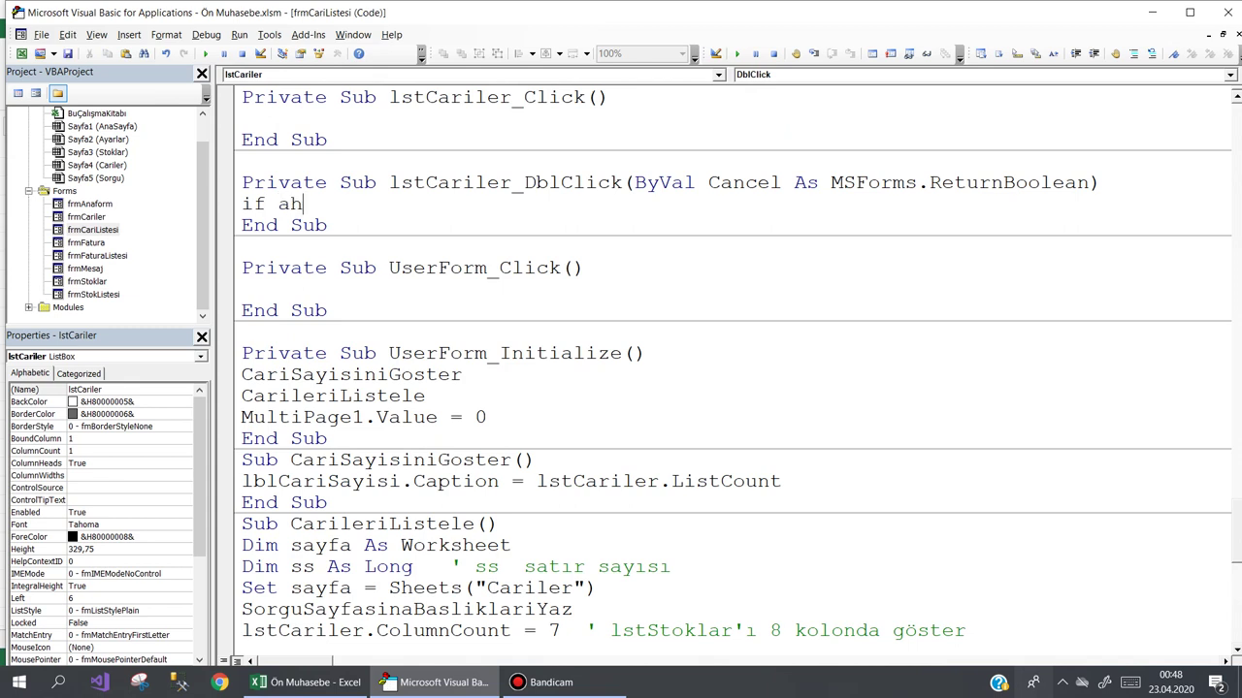
text(met= )
text(11 then)
key(Return)
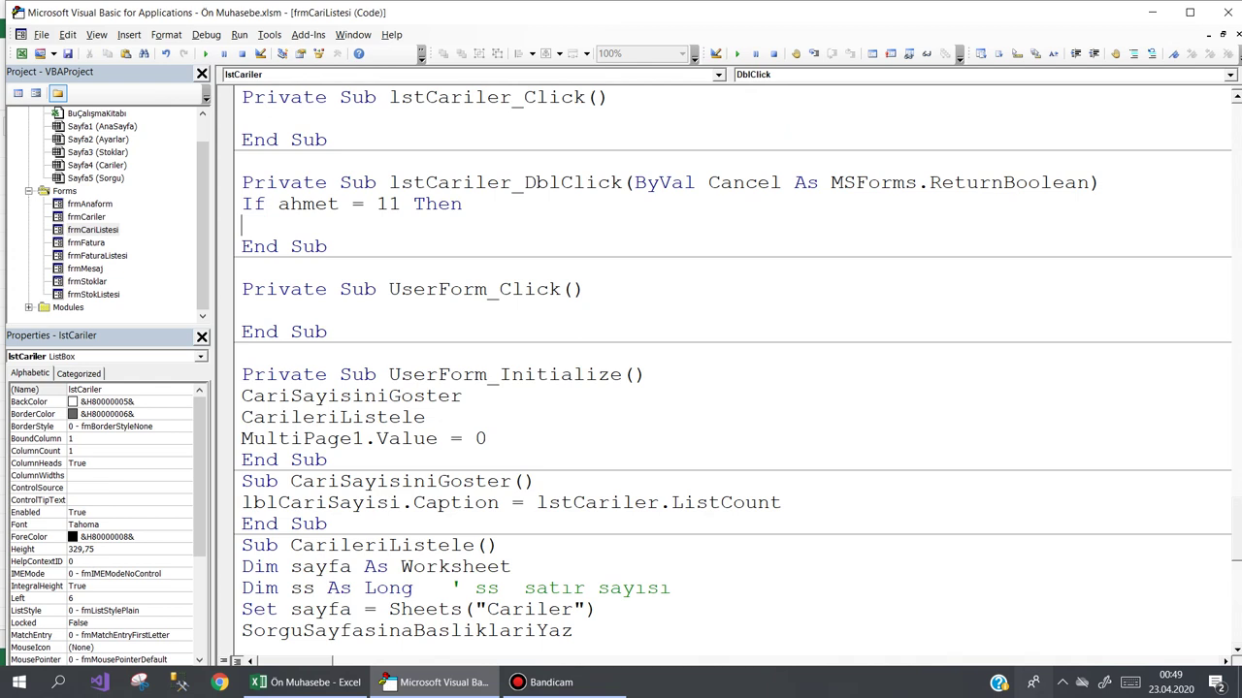
Step: Close the ahmet = 11 If block with End If
key(Return)
text(e)
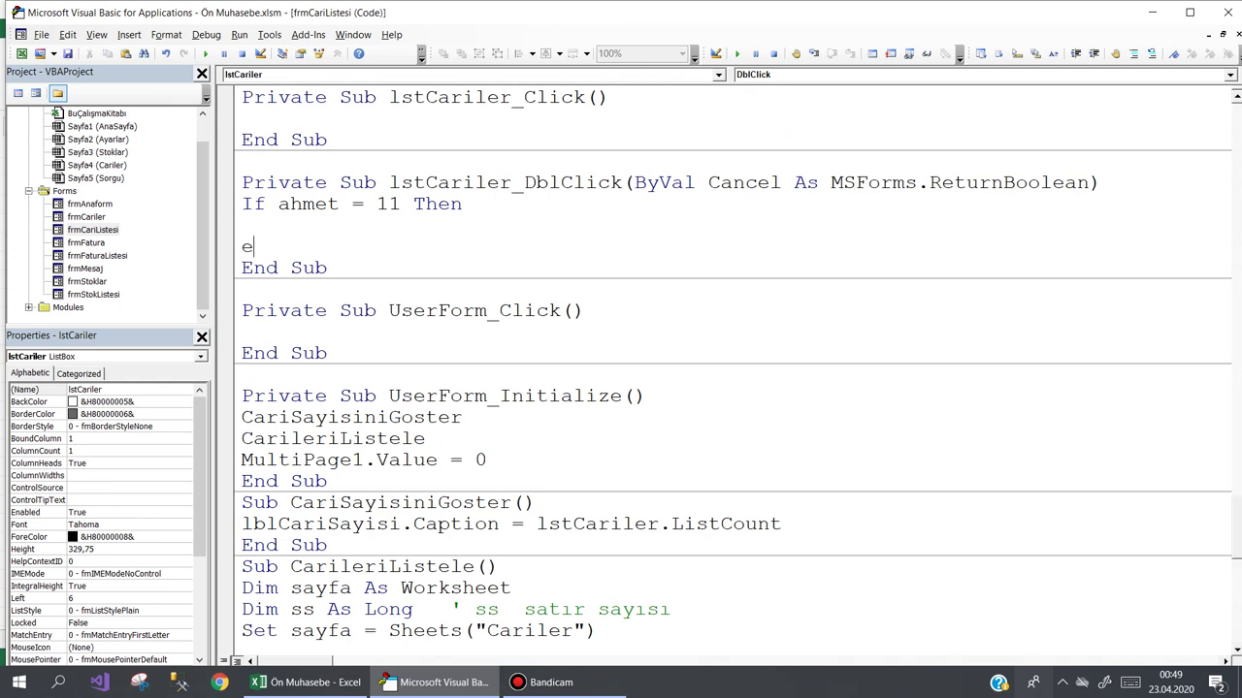
text(nd iğ)
key(BackSpace)
text(f)
Step: Inside the If, set frmFatura.txtCariKodu.Value = lstCariler.List(lstCariler.ListIndex, 2)
key(Up)
text(frm)
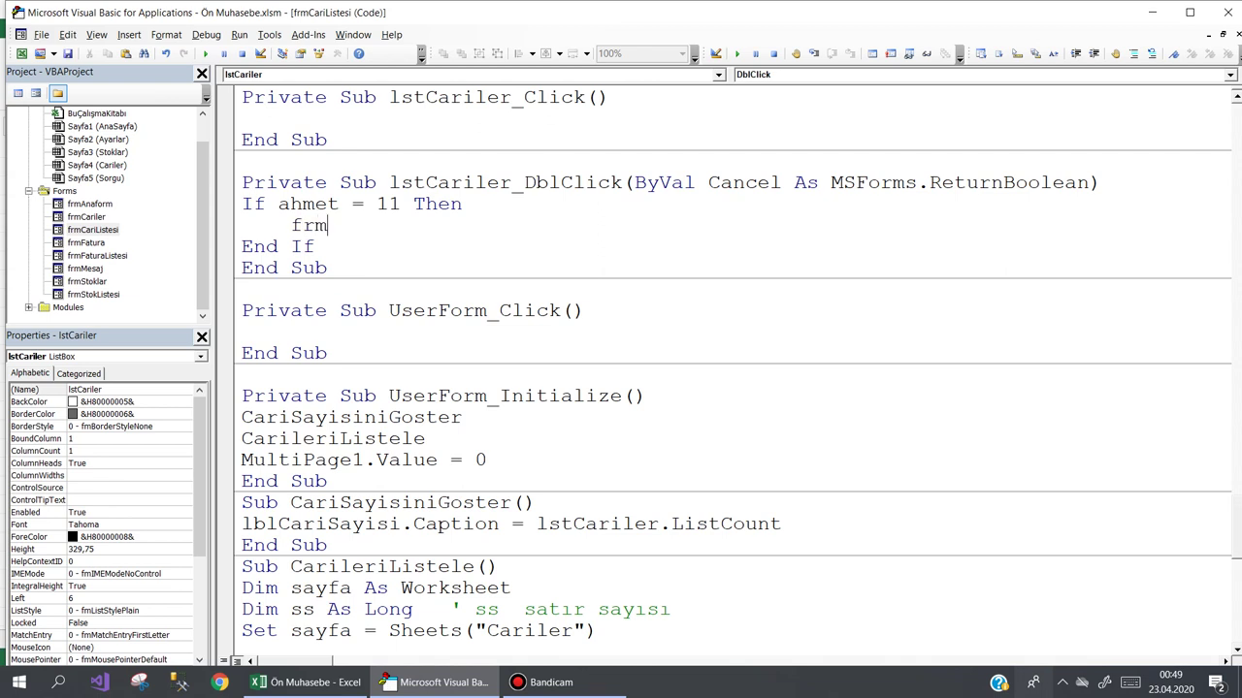
text(f)
key(ctrl+space)
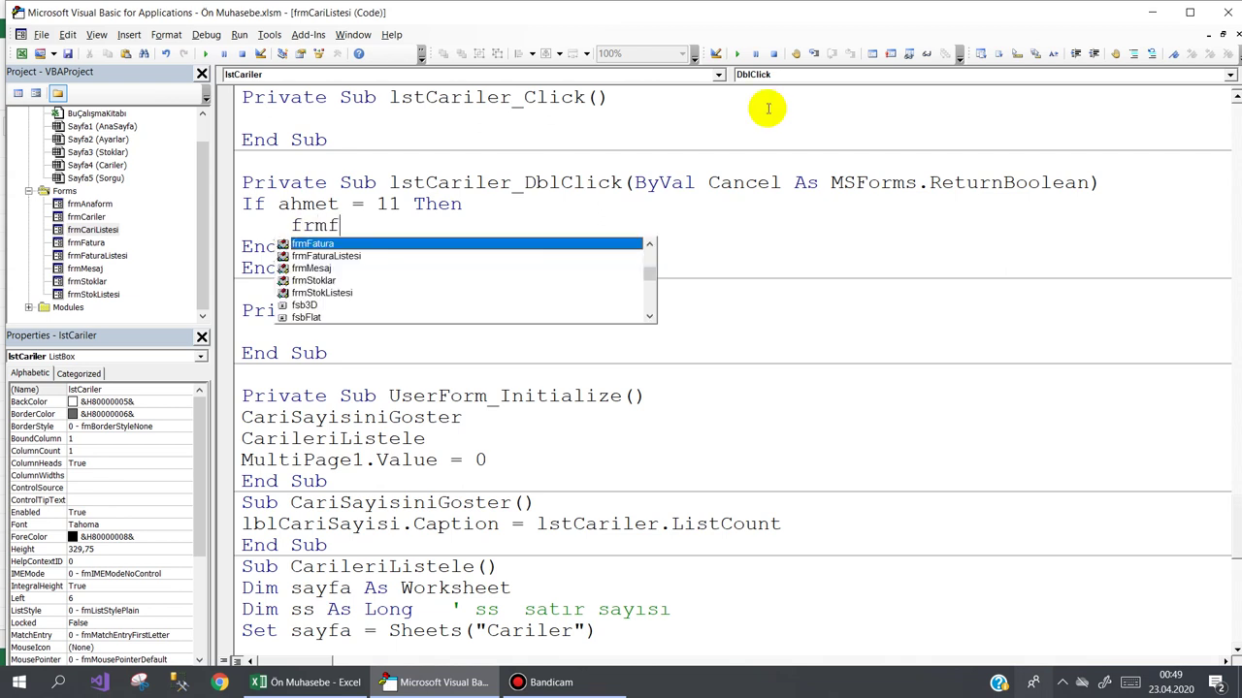
text(.t)
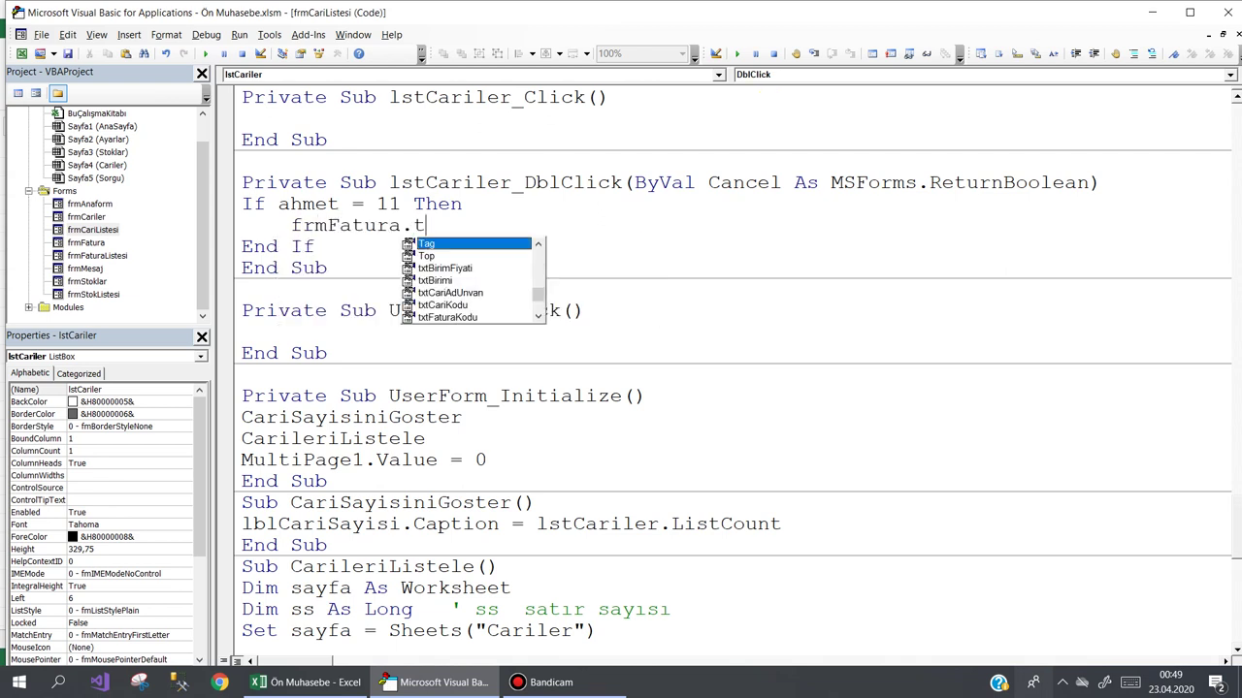
text(xtc)
key(Down)
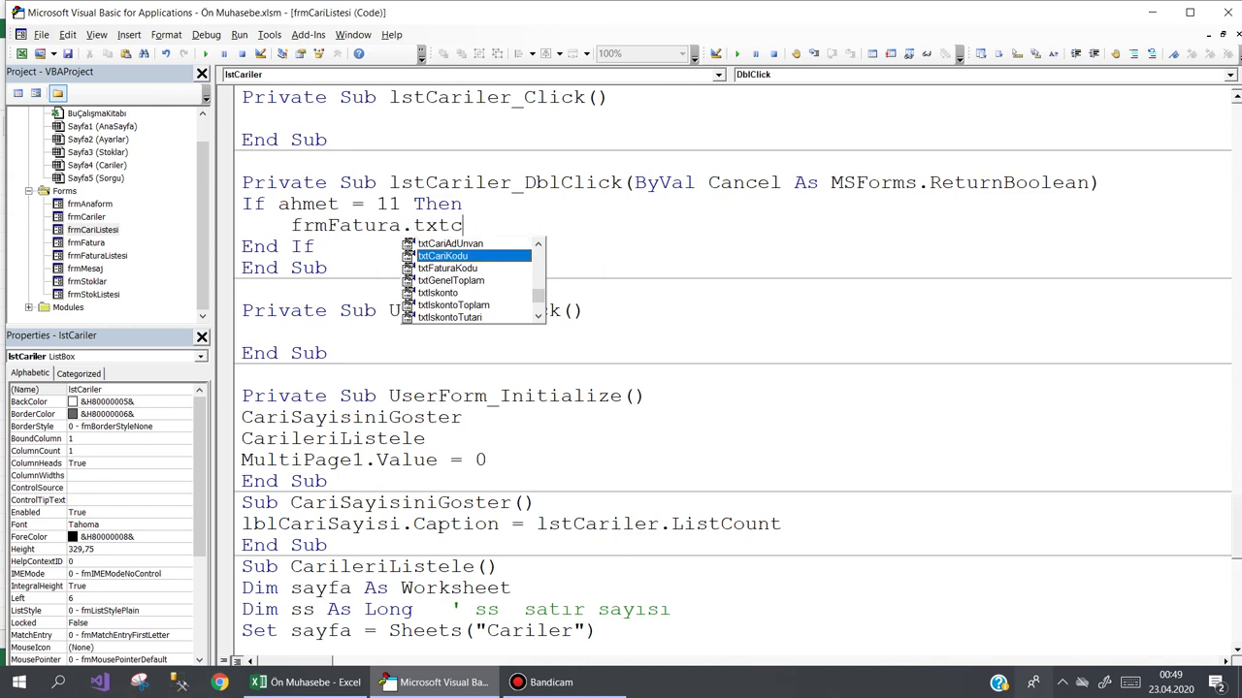
text(.va=)
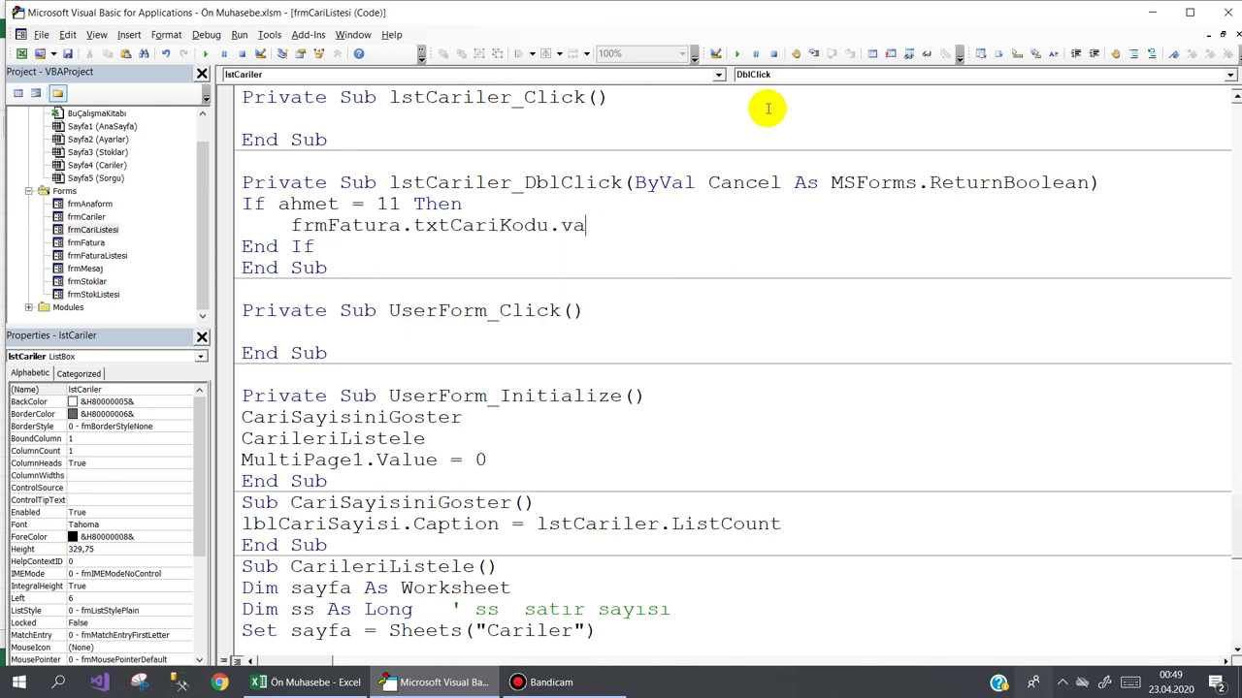
text(ls)
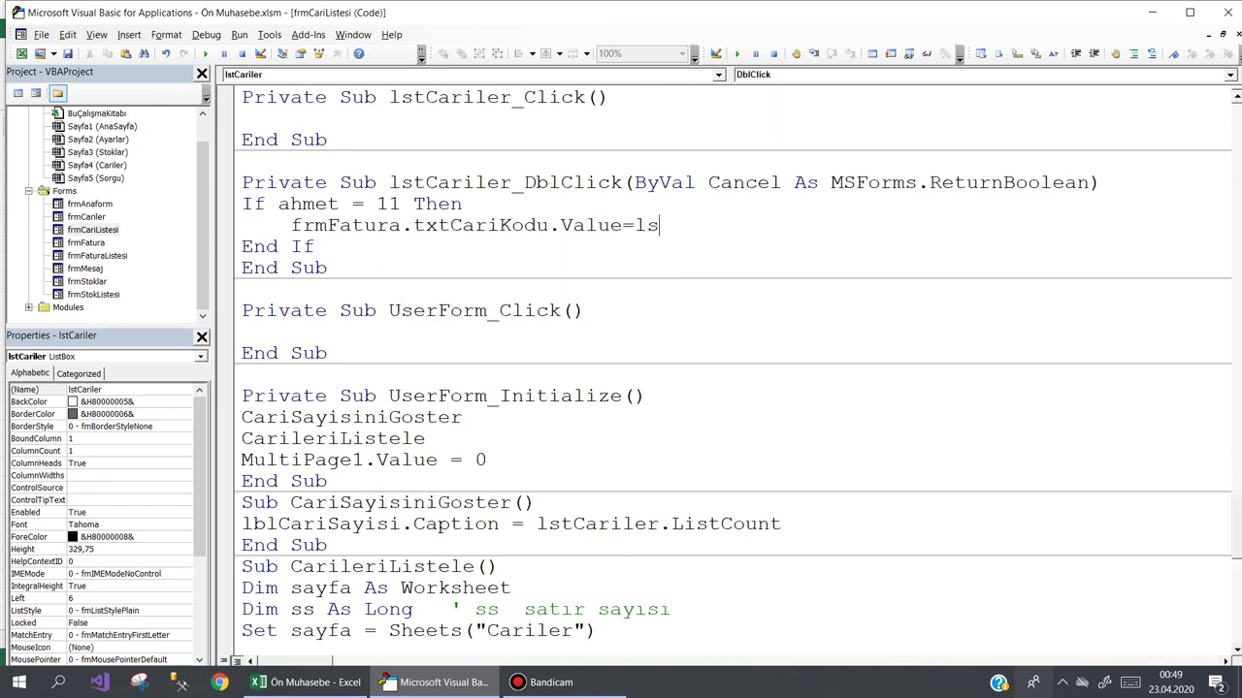
text(tc)
key(ctrl+space)
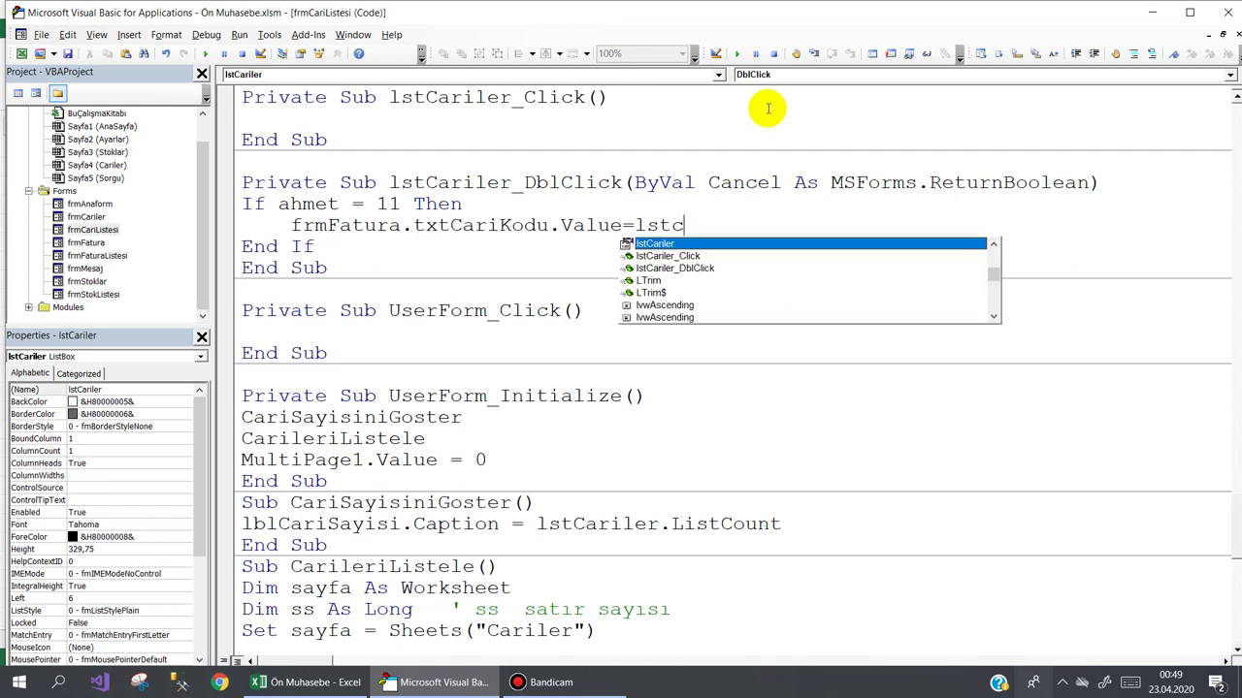
text(.li)
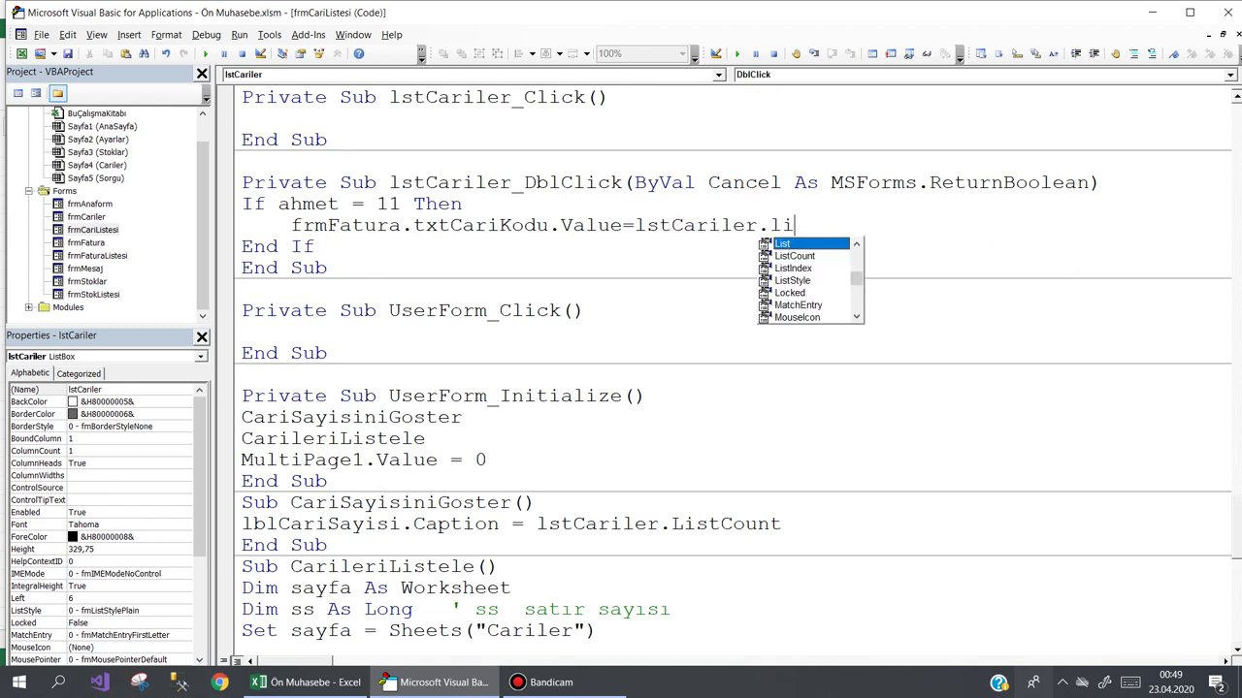
text((ls)
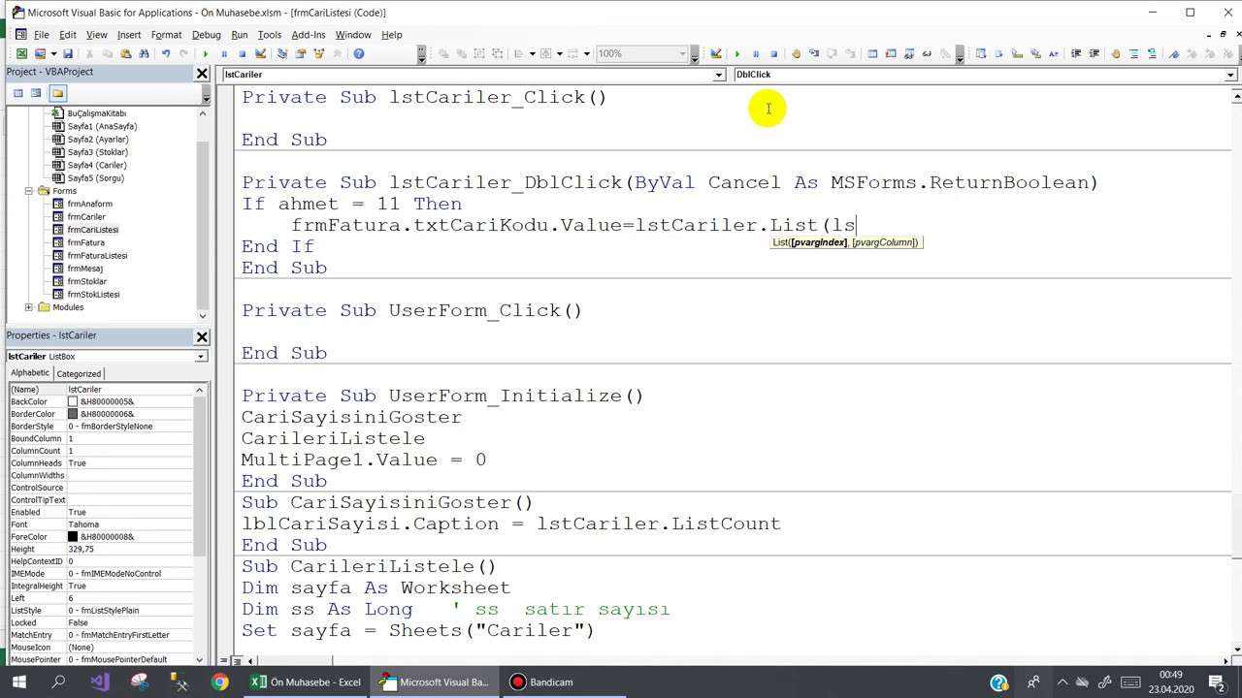
text(tc)
key(ctrl+space)
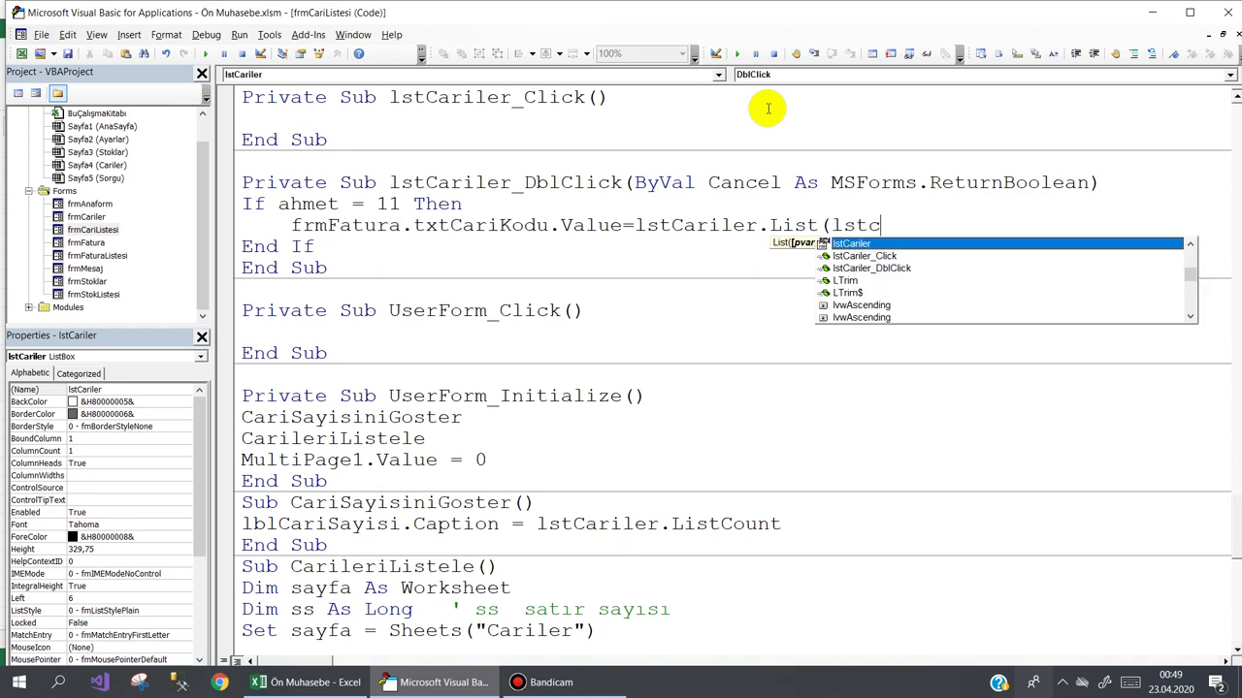
text(.li)
key(Down)
key(Down)
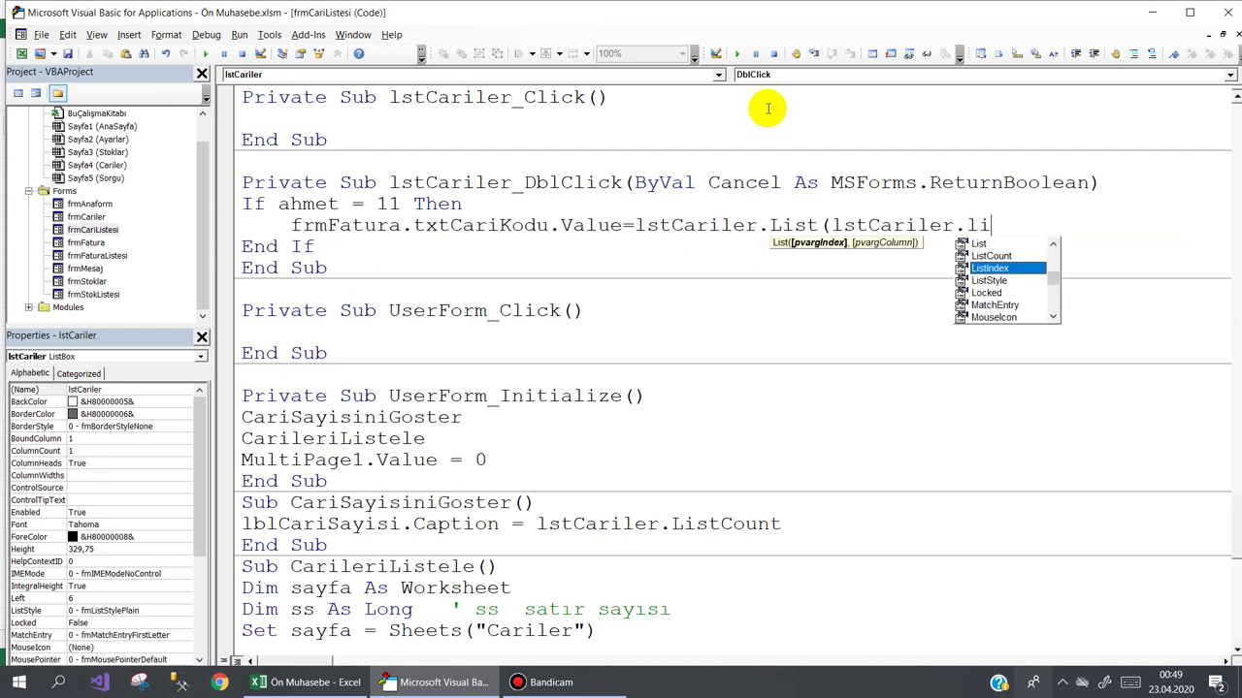
text(,)
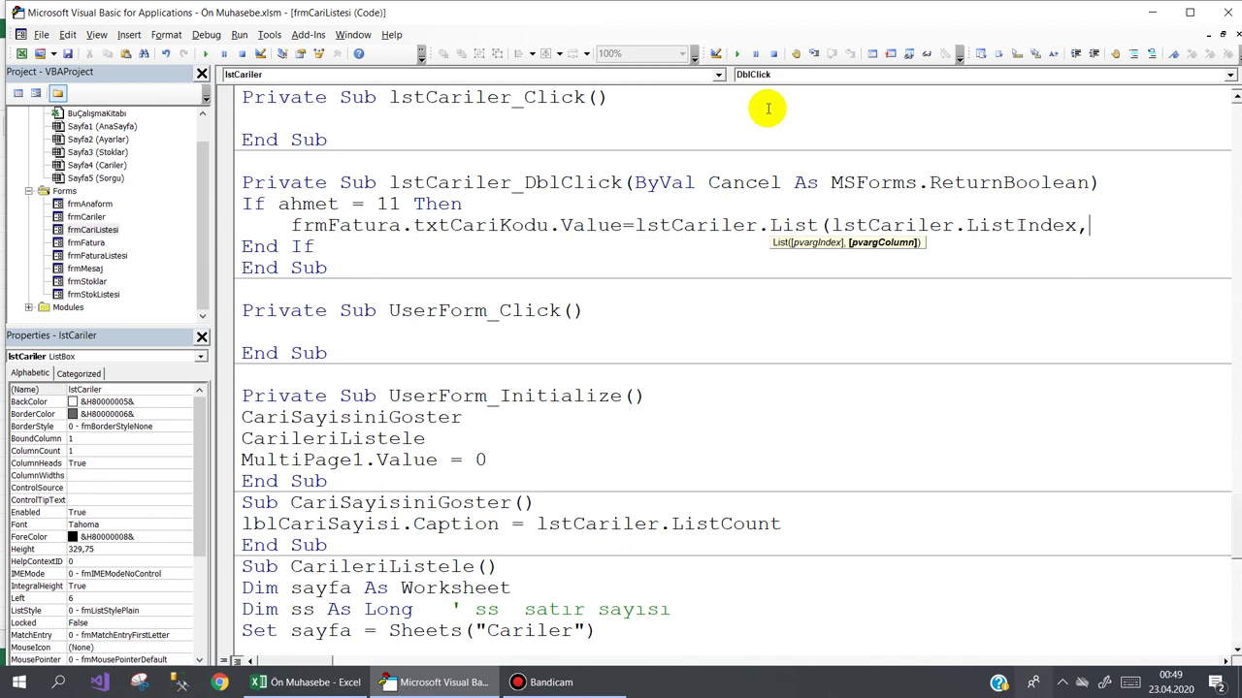
text(2)
text())
key(Return)
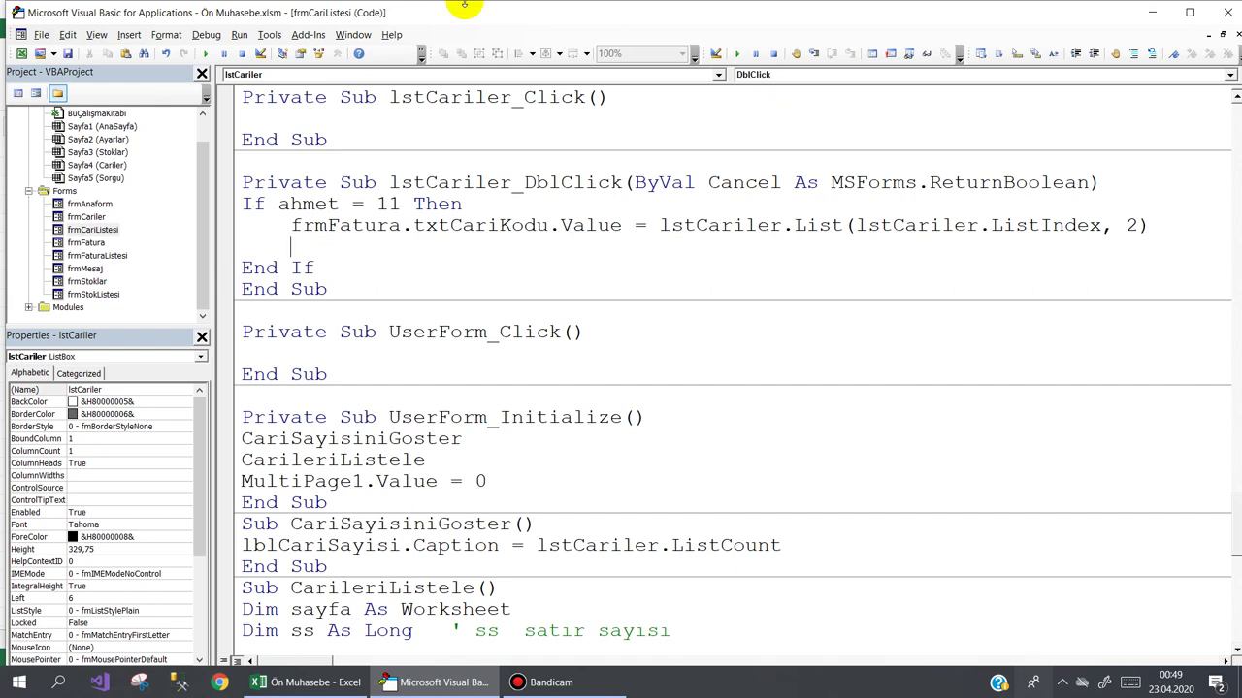
Step: Test-run the customer list form, then change the List column argument from 2 to 0
click(205, 53)
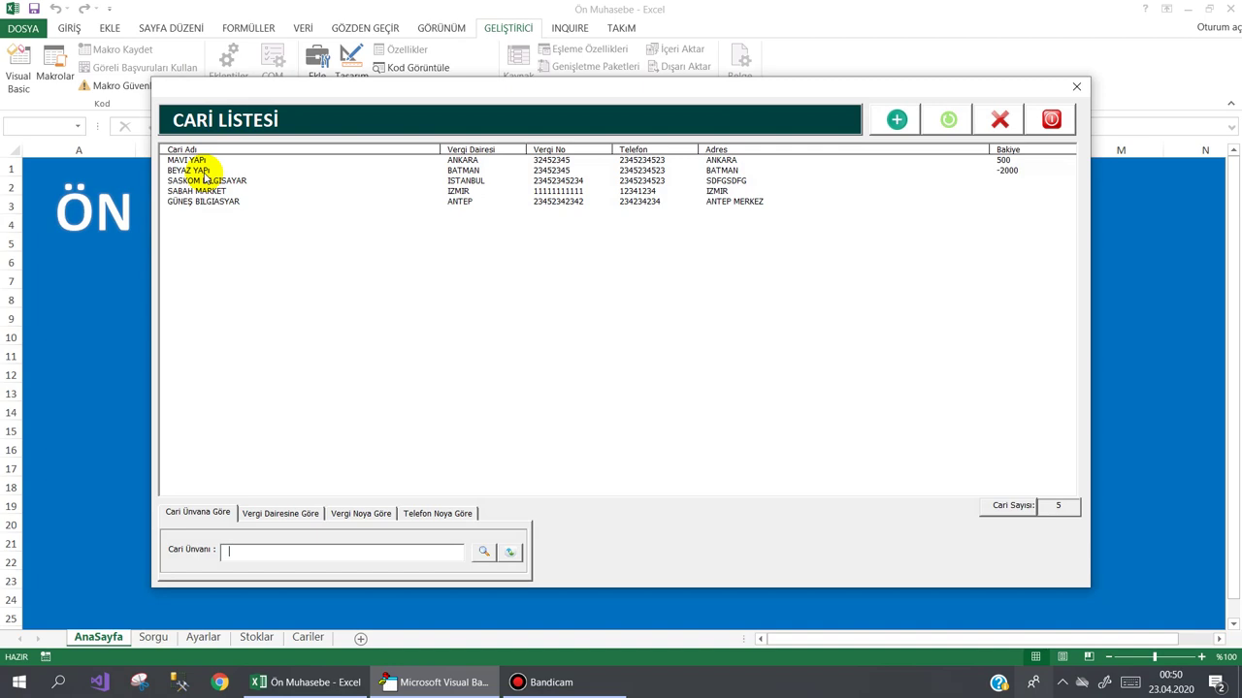
click(1053, 122)
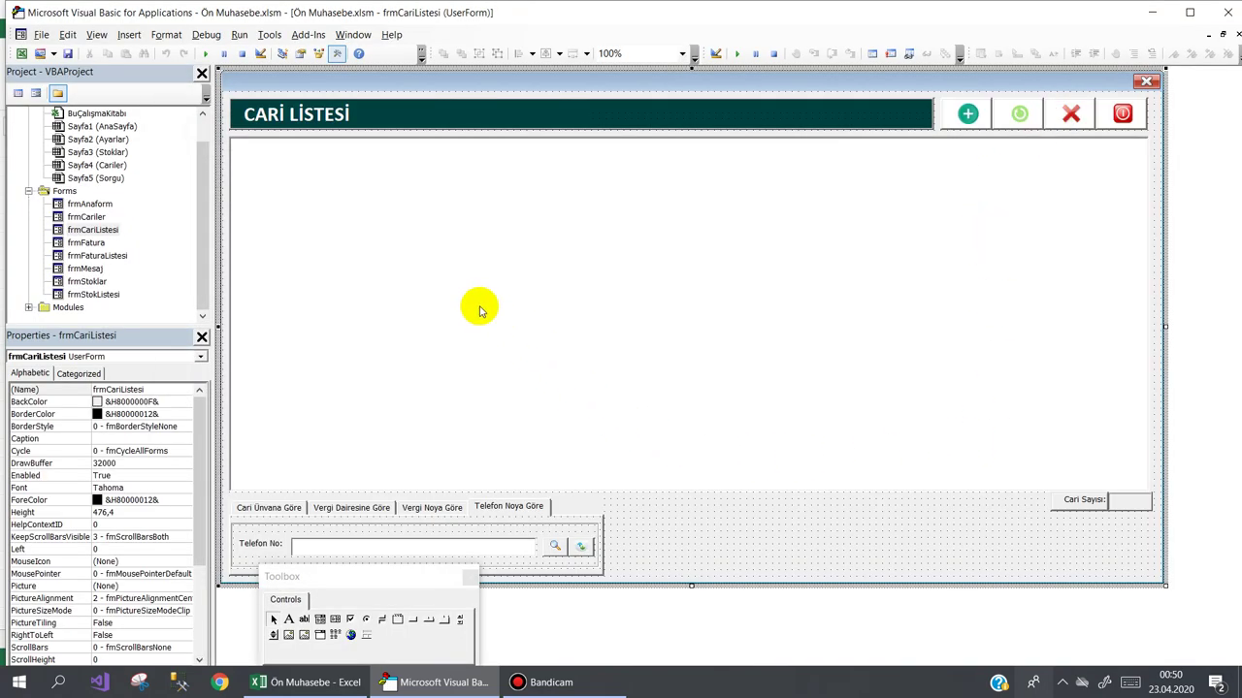
click(356, 267)
double_click(356, 267)
double_click(1130, 141)
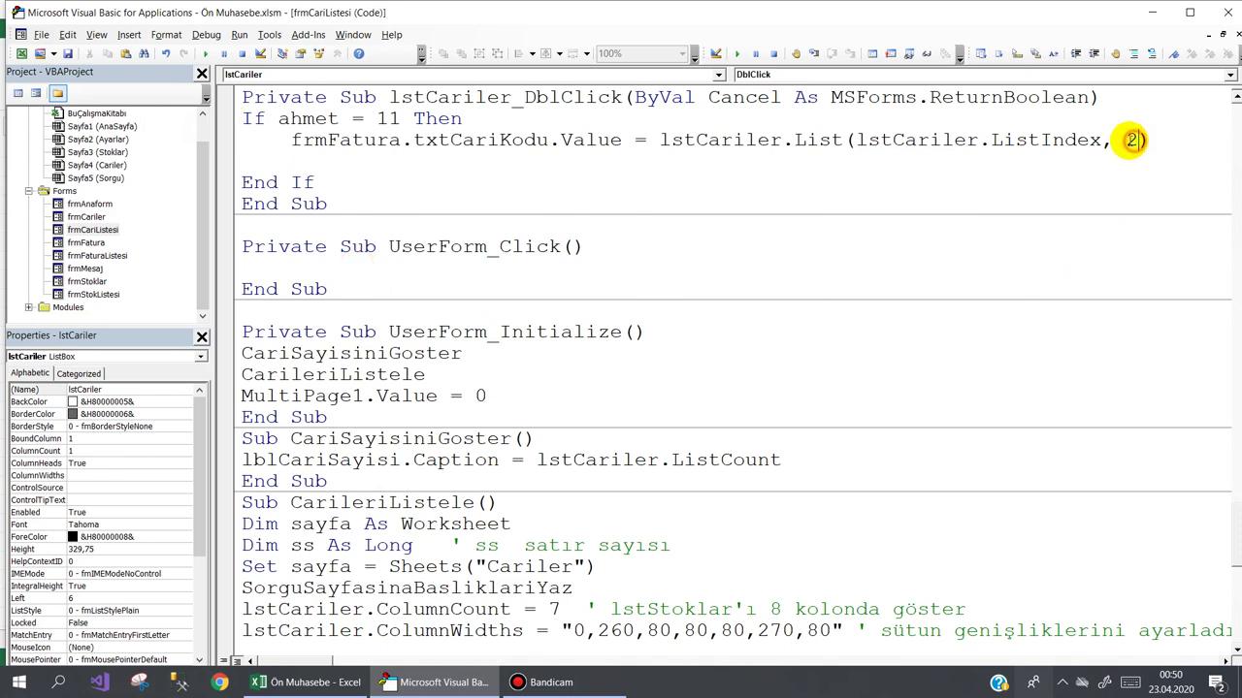
text(0)
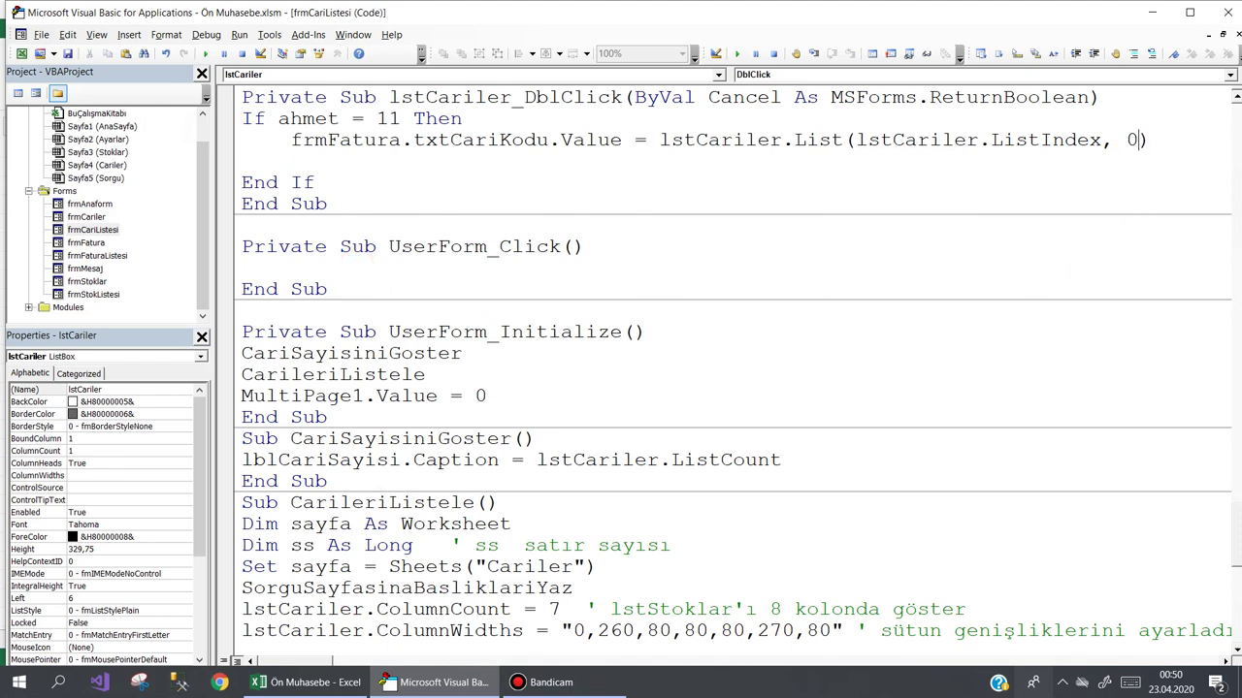
click(1167, 141)
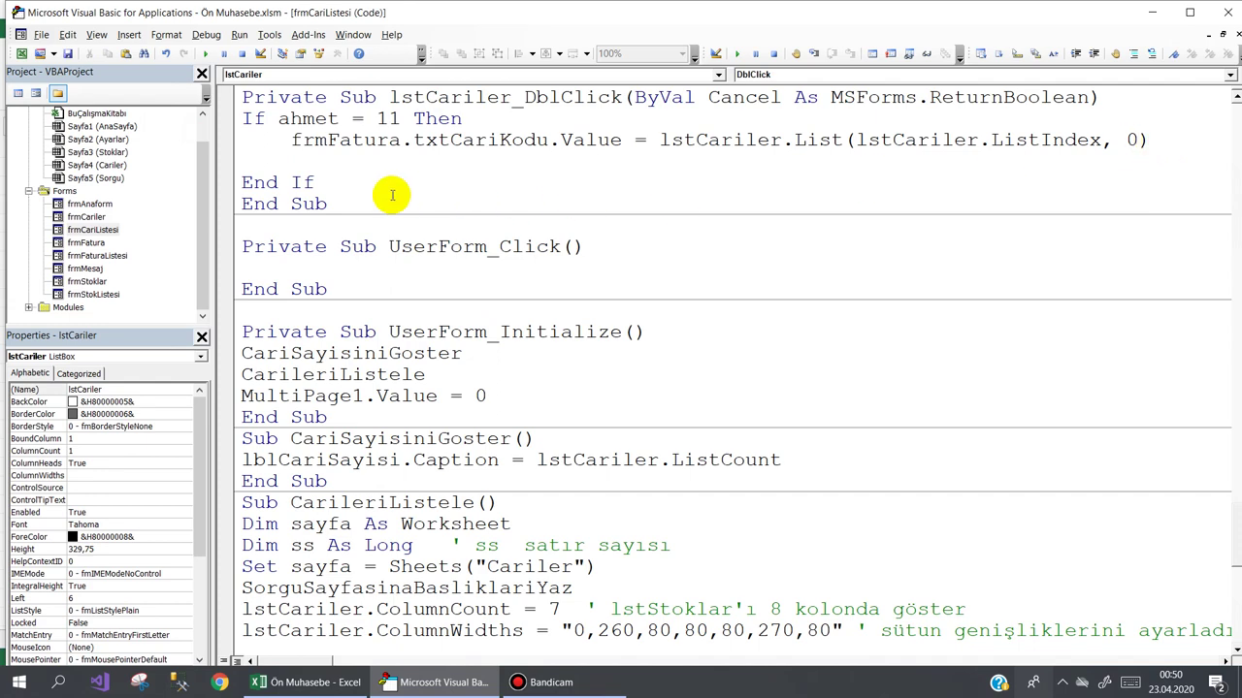
Step: Show the customer list form design, then bring up Excel's Cariler sheet
double_click(92, 230)
click(379, 216)
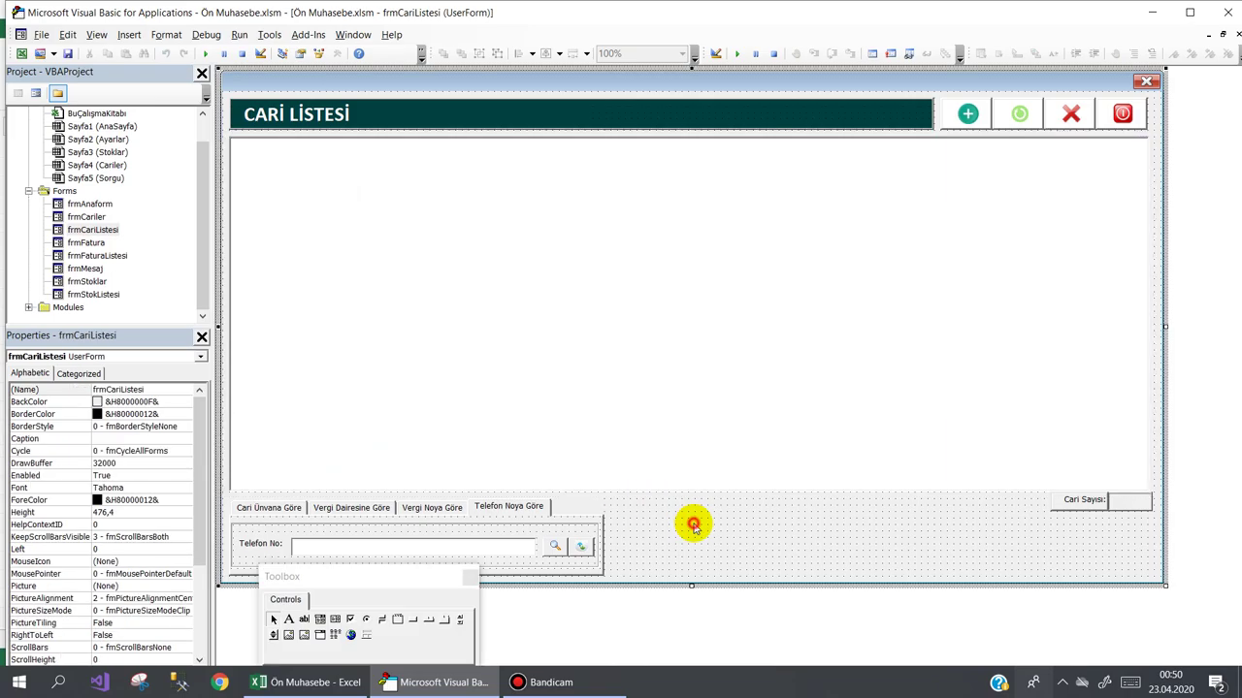
click(316, 682)
click(328, 638)
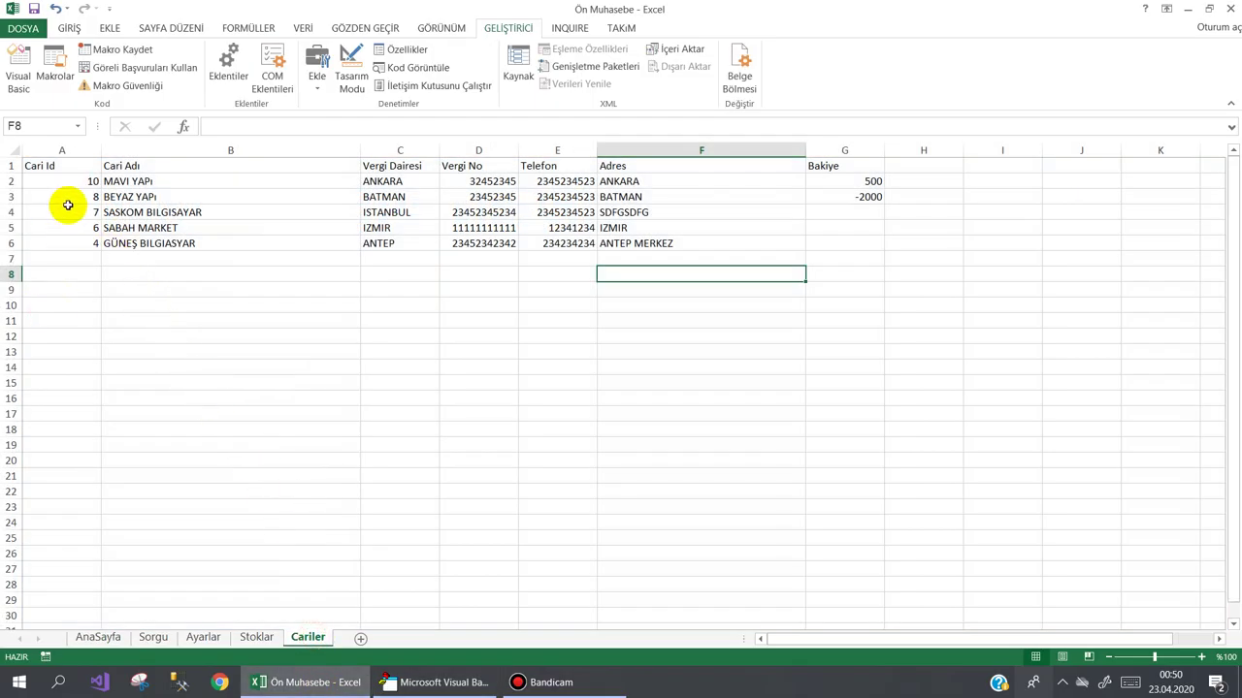
Step: Widen the first ColumnWidths value to 50 and run the form to see the Cari Id column
click(432, 682)
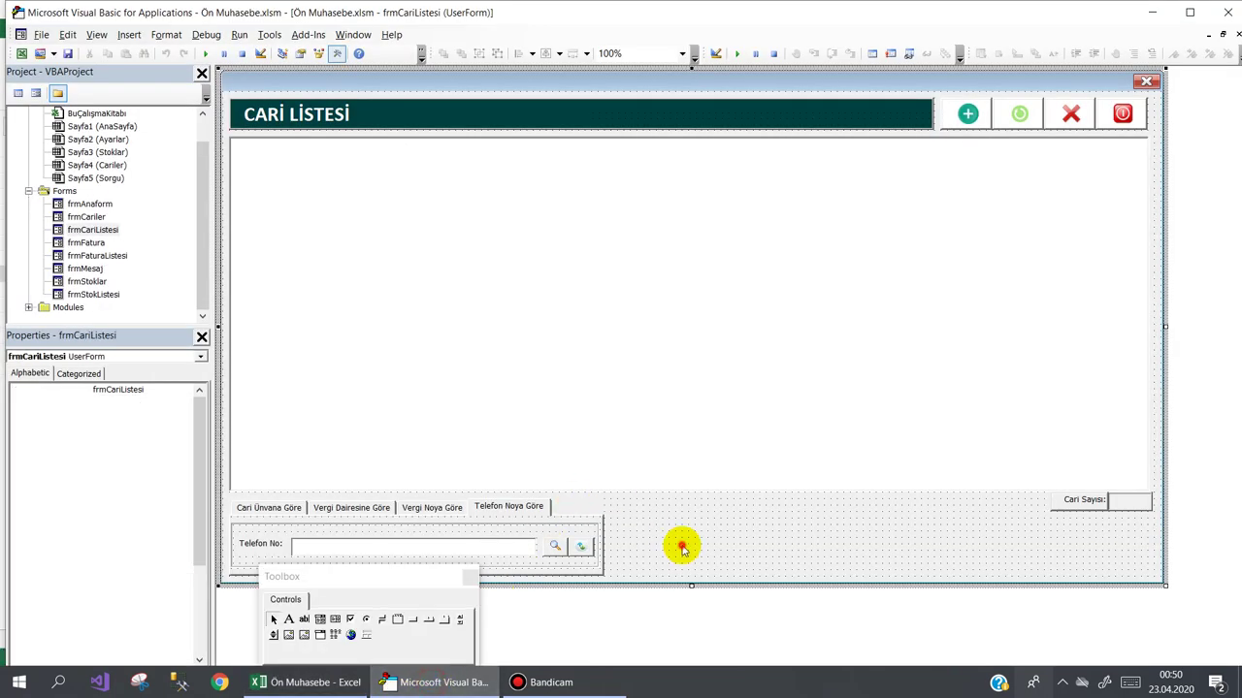
key(F7)
click(580, 396)
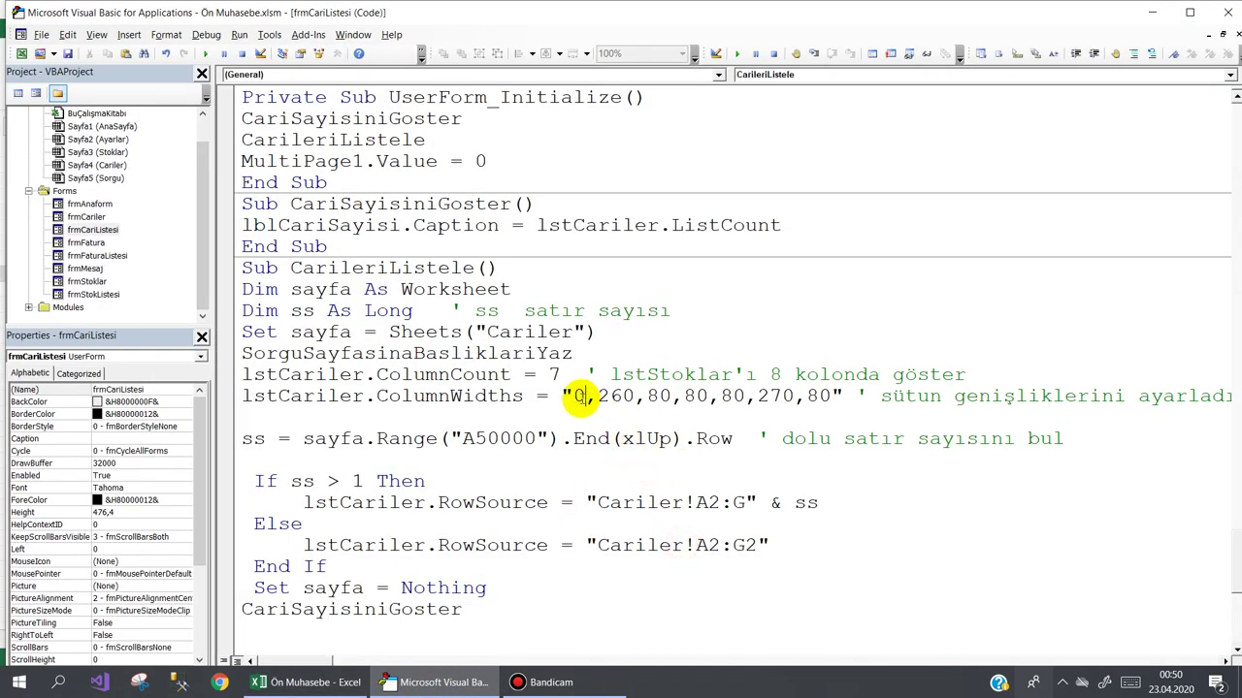
text(5)
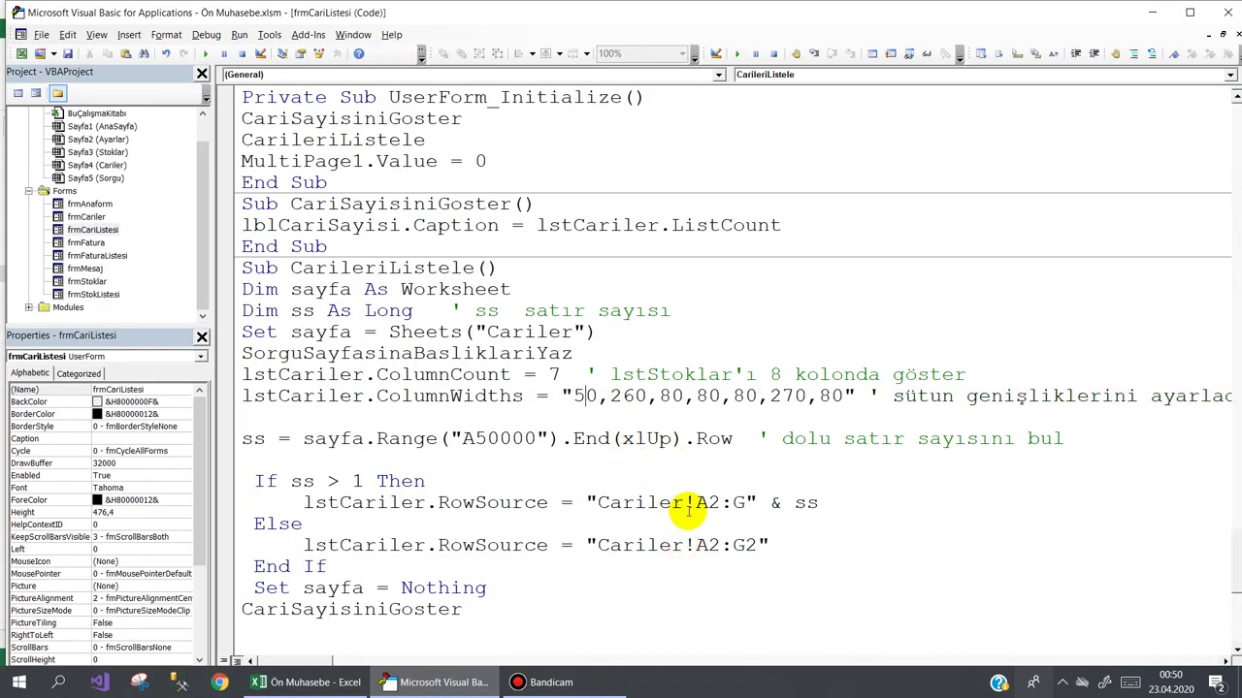
click(204, 53)
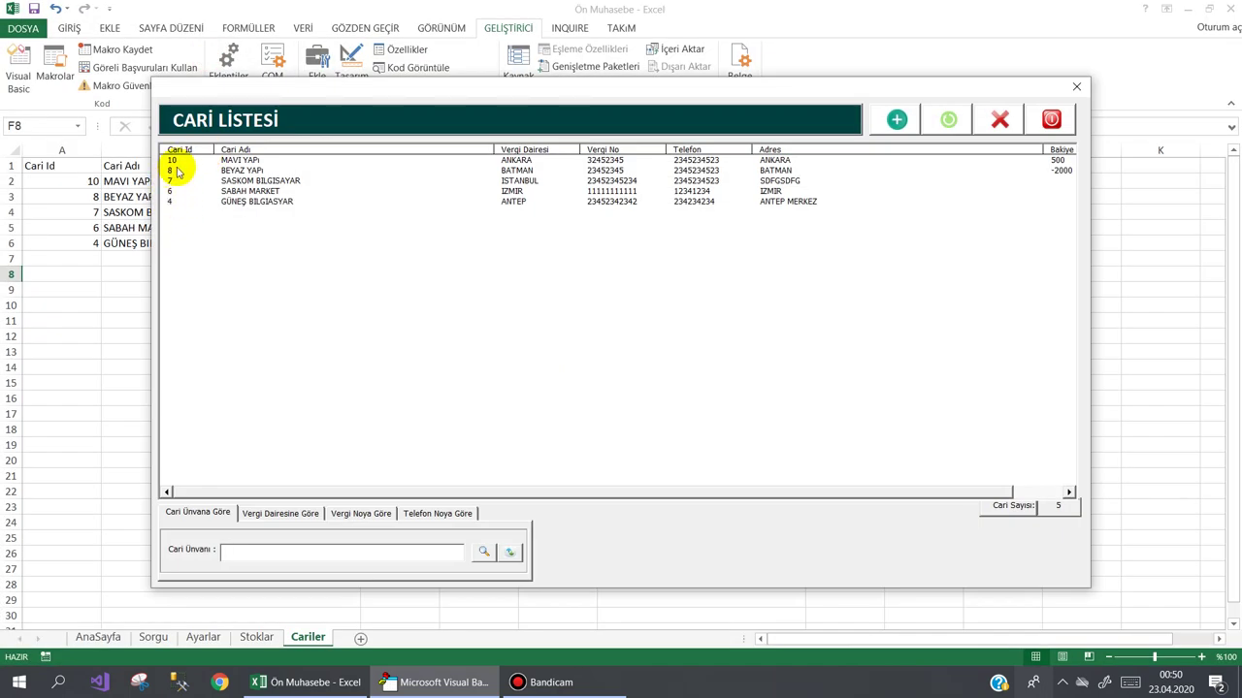
click(1048, 120)
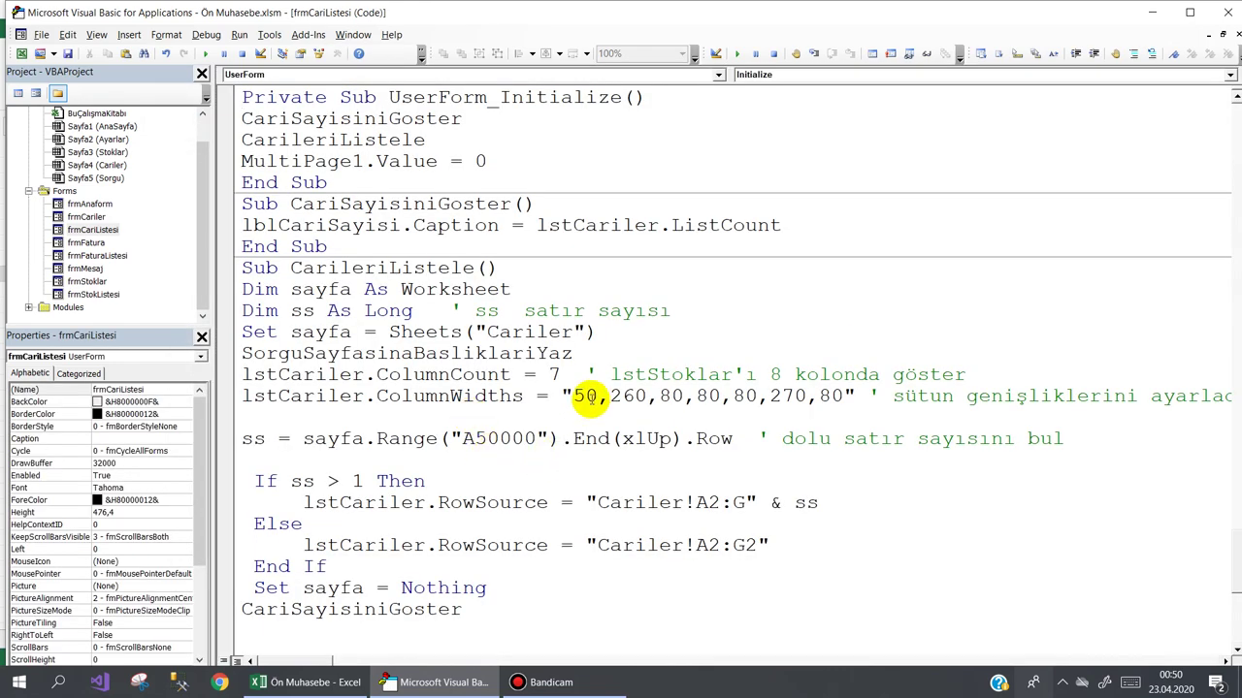
Step: Set the first column width back to 0 and reopen lstCariler_DblClick code
double_click(579, 397)
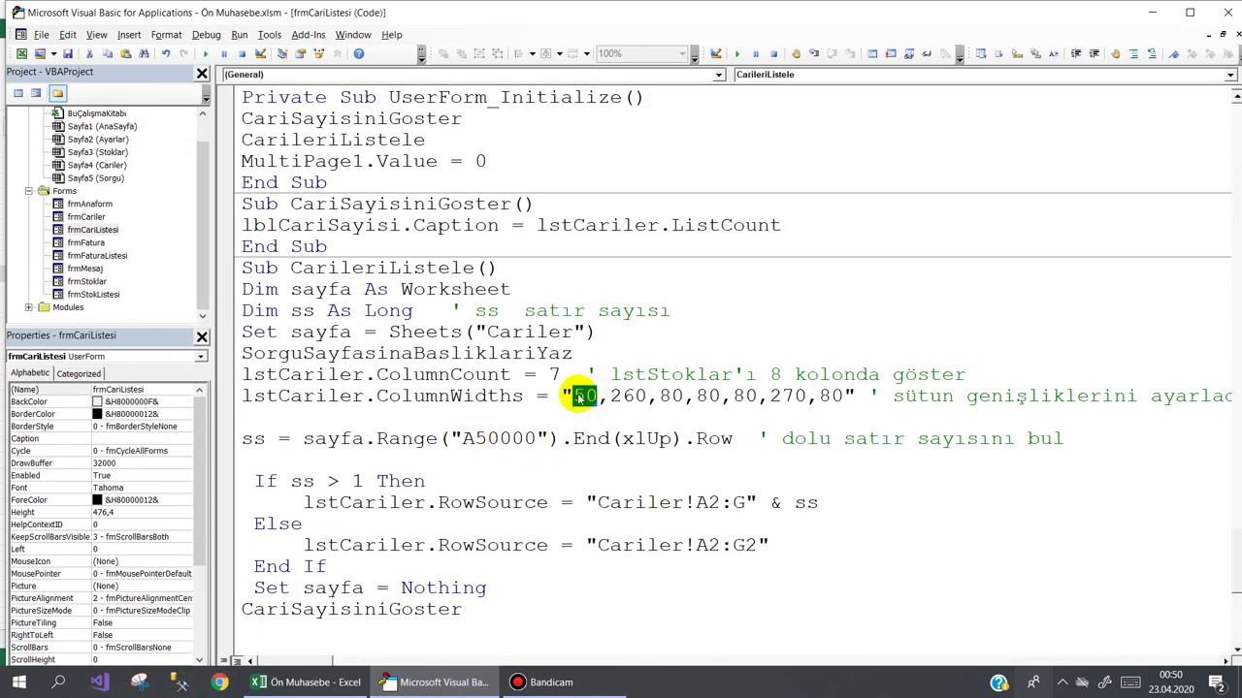
text(0)
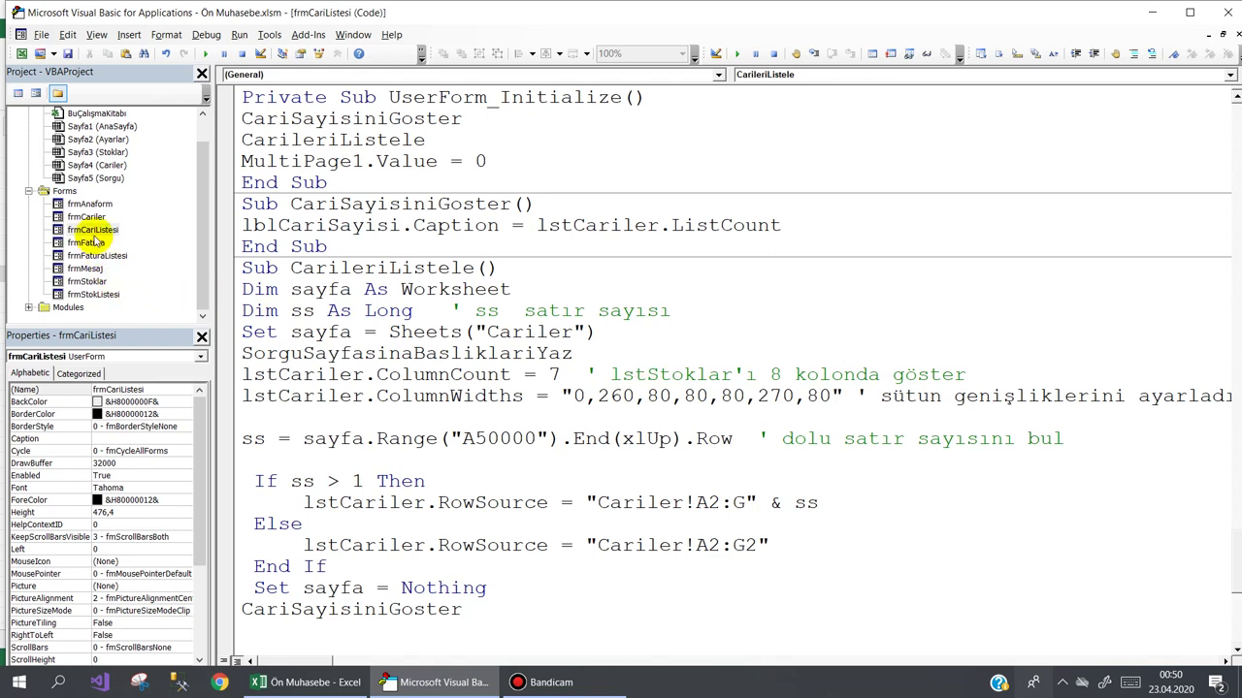
double_click(101, 230)
double_click(466, 226)
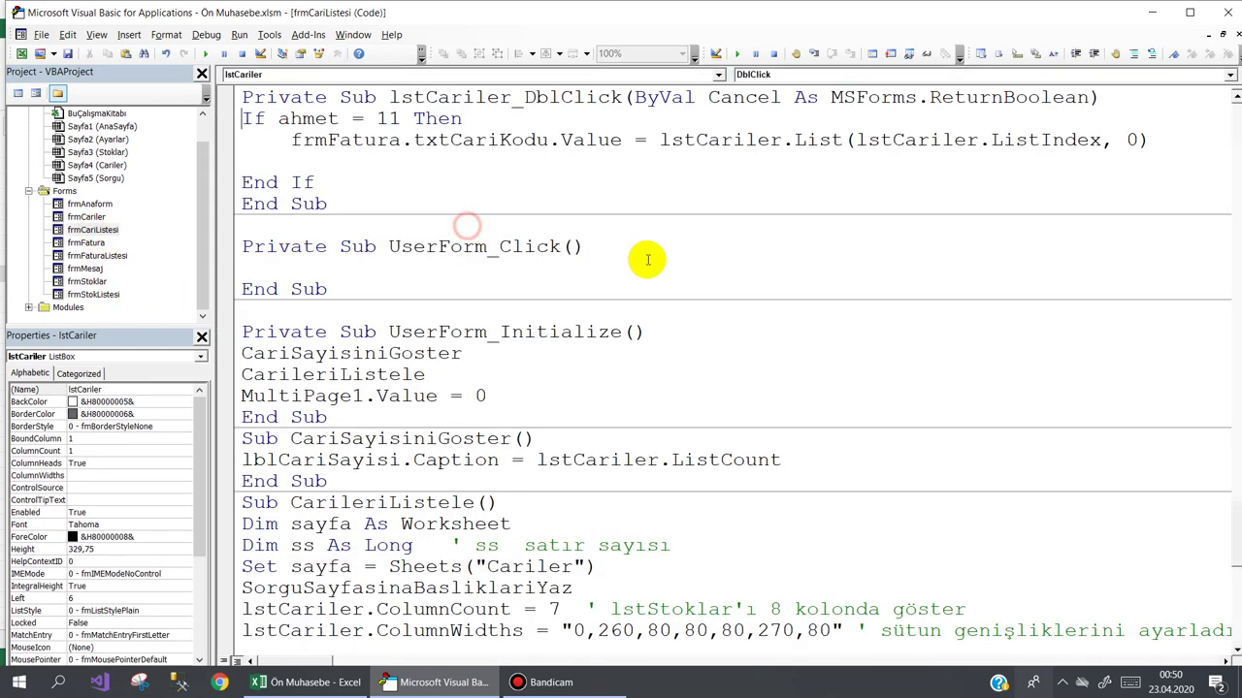
Step: Take the cari code from list column 1 instead of 0
double_click(1131, 140)
text(1)
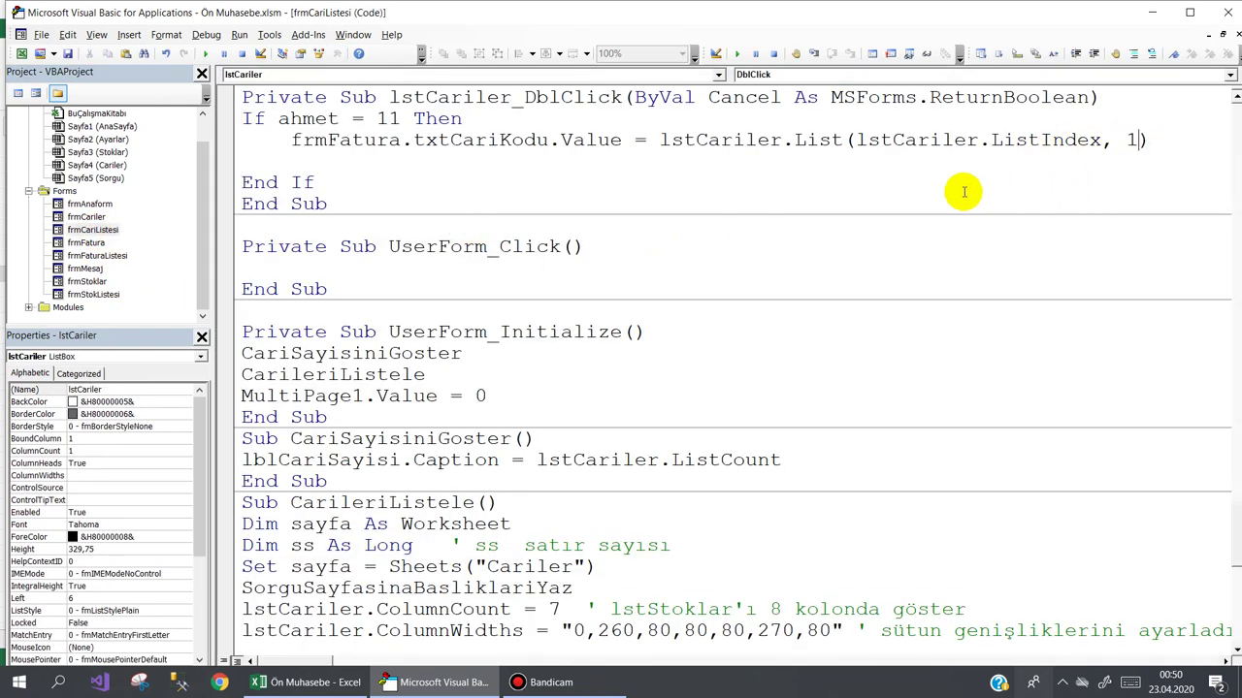
click(1160, 141)
Step: Add frmFatura.txtCariAdUnvan.Value = lstCariler.List(lstCariler.ListIndex, 2) below the cari code line
key(Return)
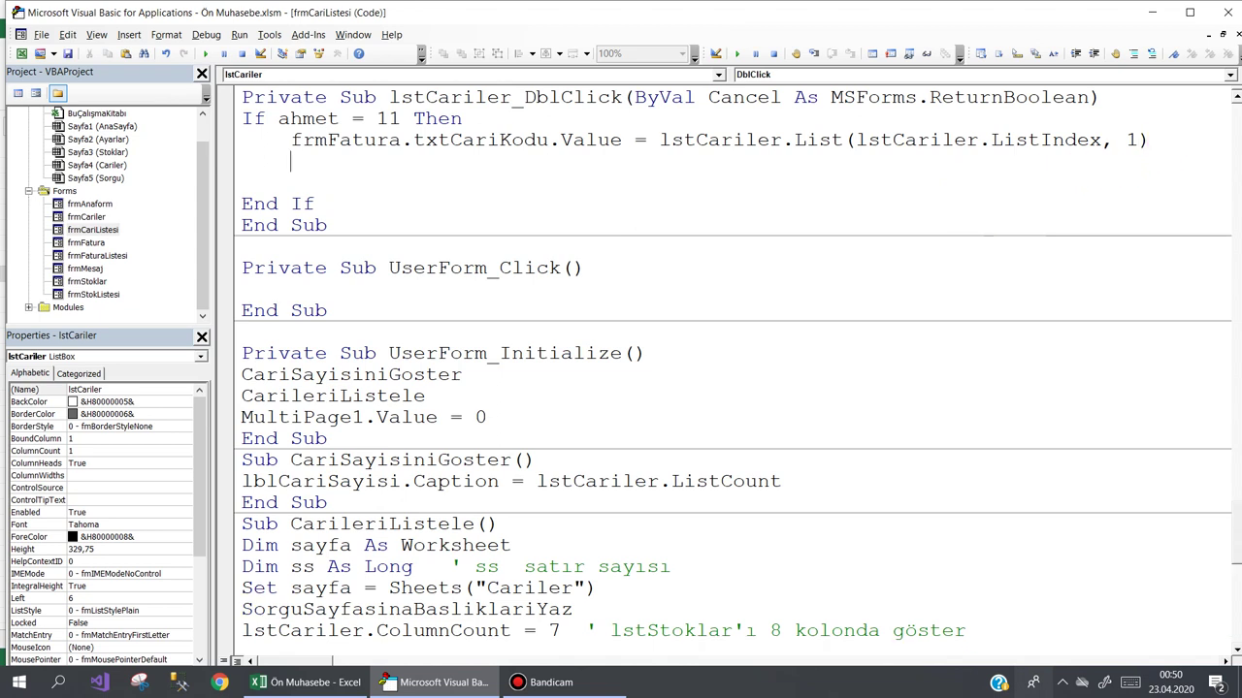
text(f)
text(rmf)
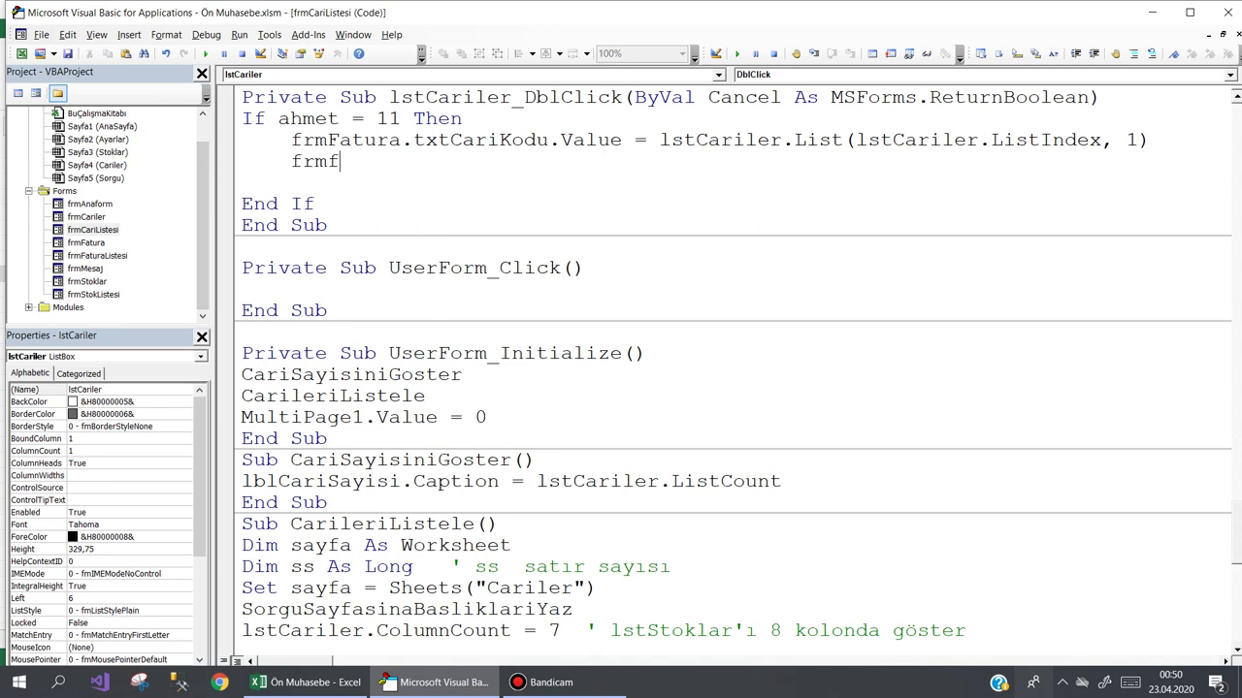
key(ctrl+space)
text(.)
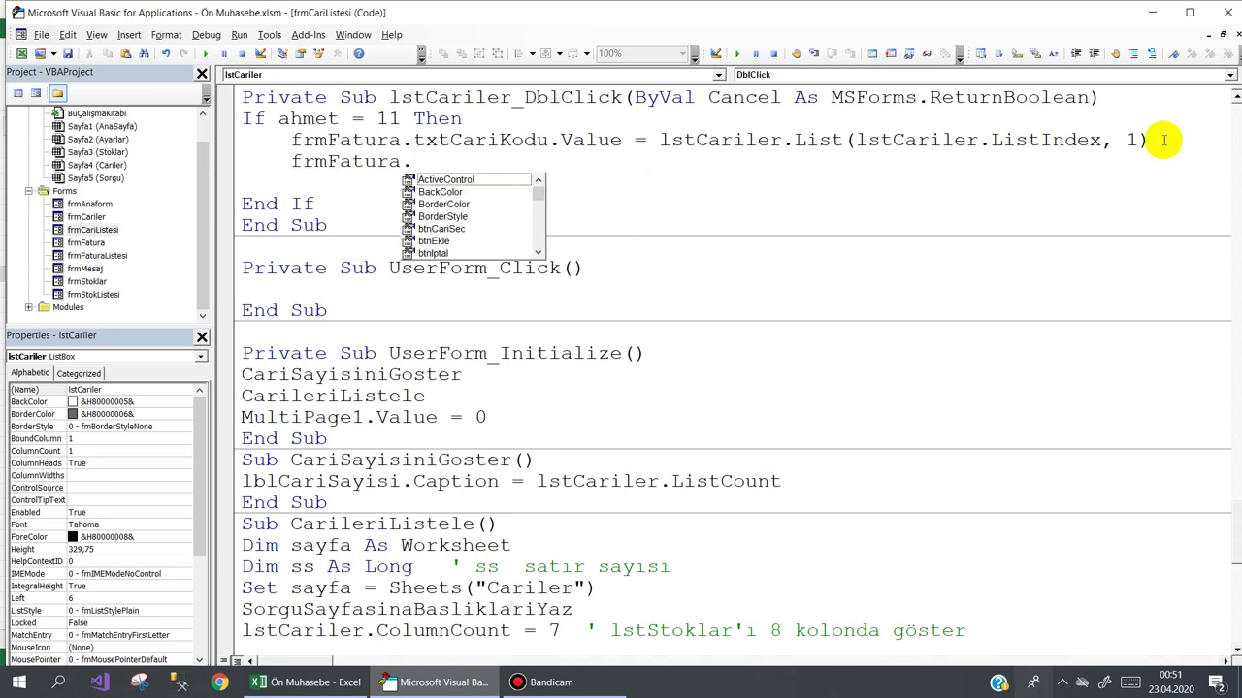
text(txt)
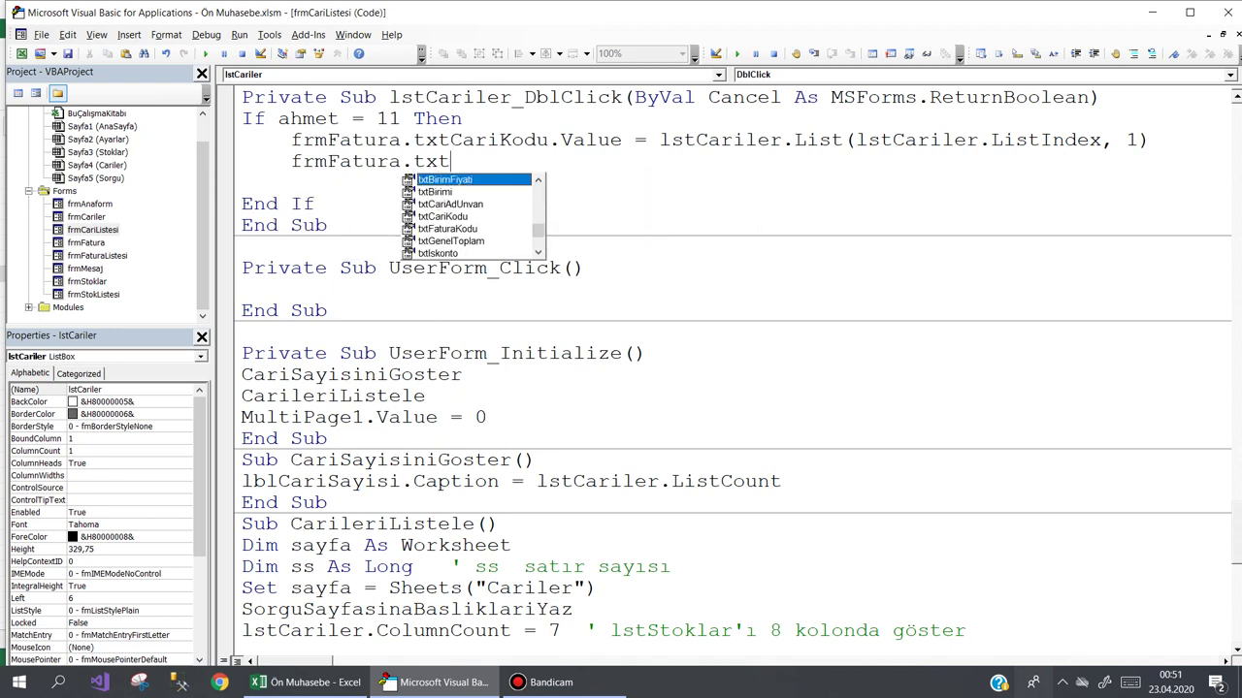
key(Down)
key(Down)
text(.v)
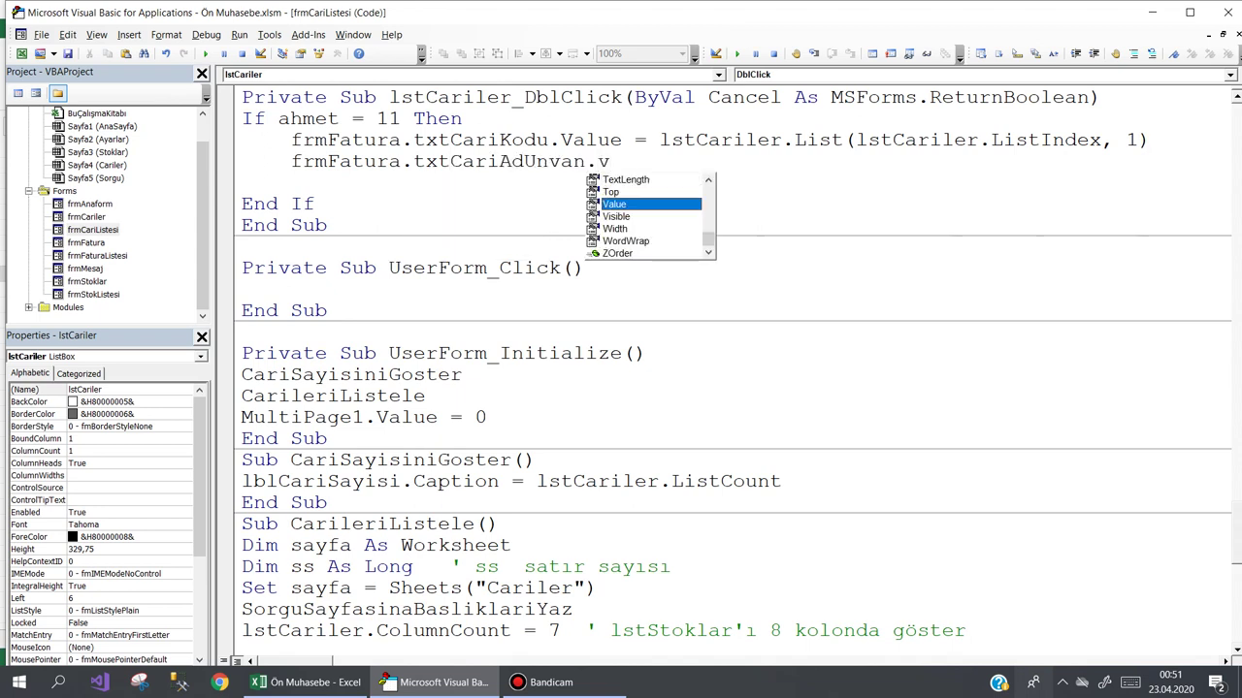
key(Tab)
text(=)
key(Up)
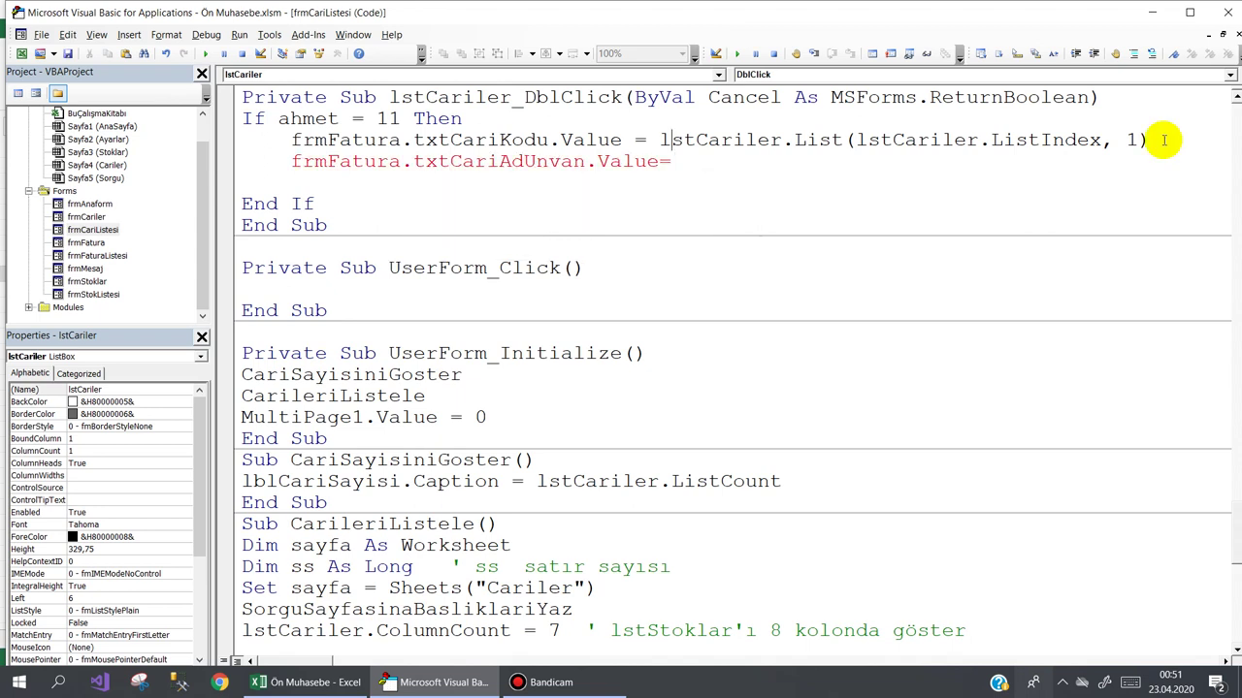
key(Left)
key(shift+End)
key(ctrl+c)
key(Down)
key(ctrl+v)
key(Left)
key(Left)
key(Delete)
text(2)
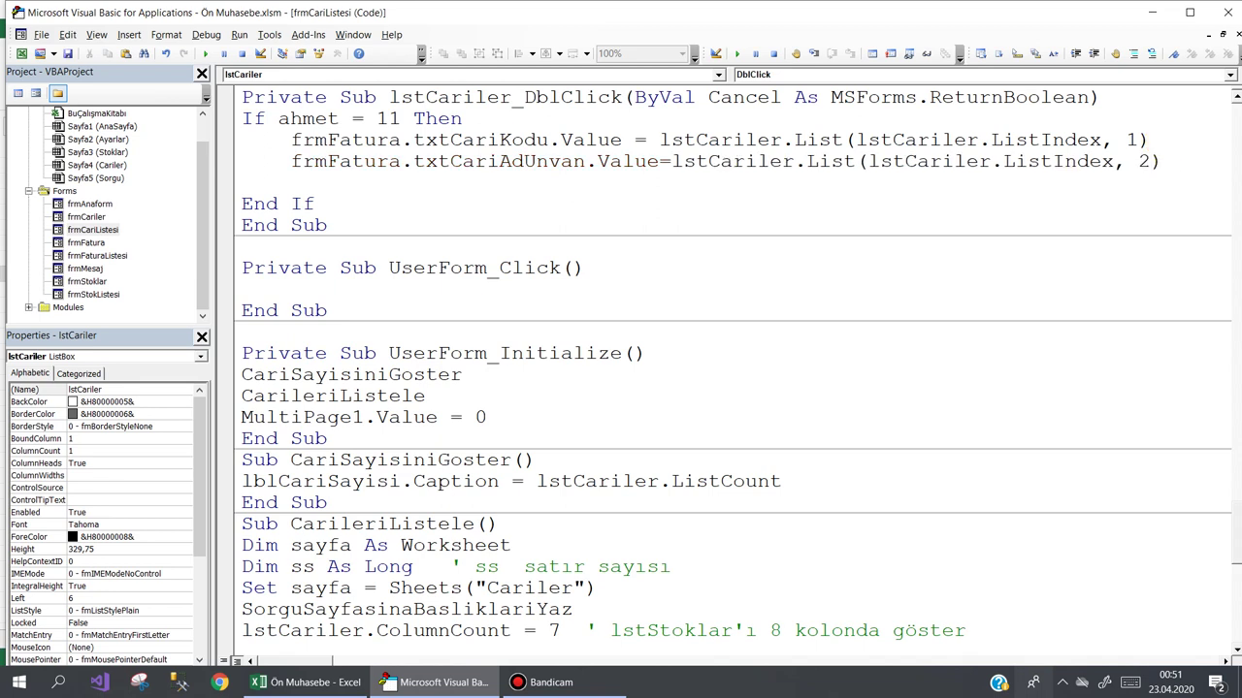
key(Down)
Step: Add Unload Me so the list closes after filling the invoice
key(Home)
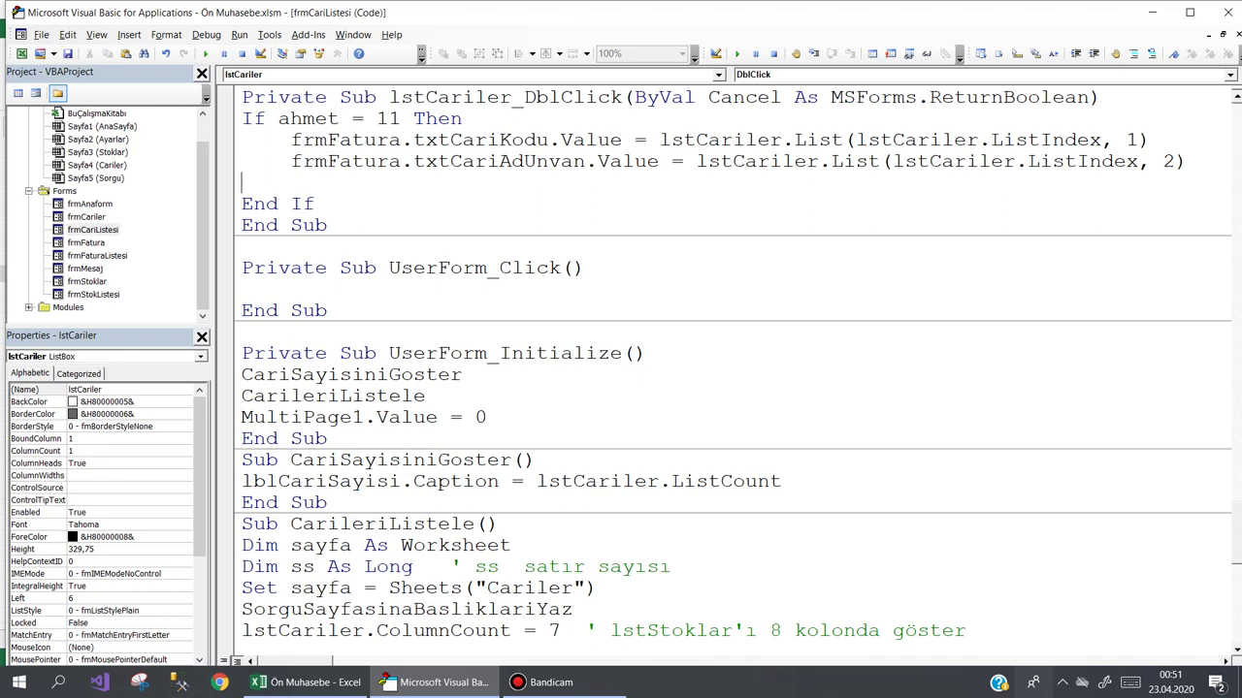
text(u)
text(nl)
text(oad me)
key(Return)
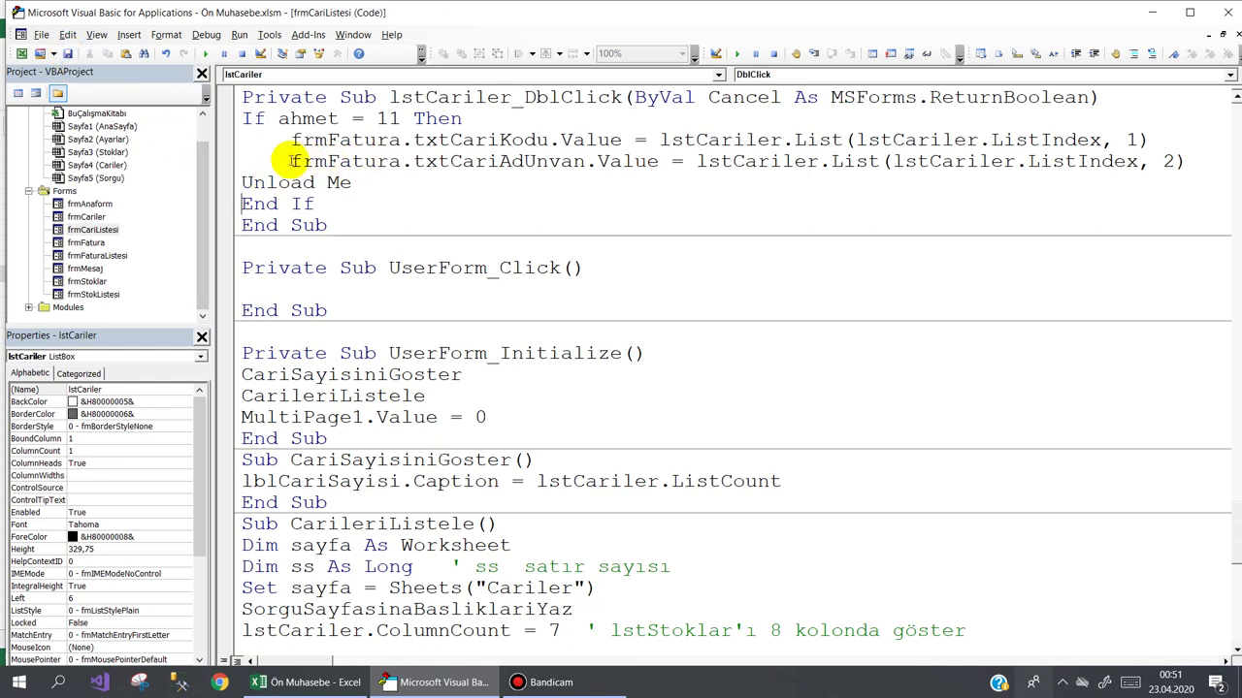
Step: Open the lstCariler double-click code from the frmCariListesi form design
double_click(94, 231)
click(766, 543)
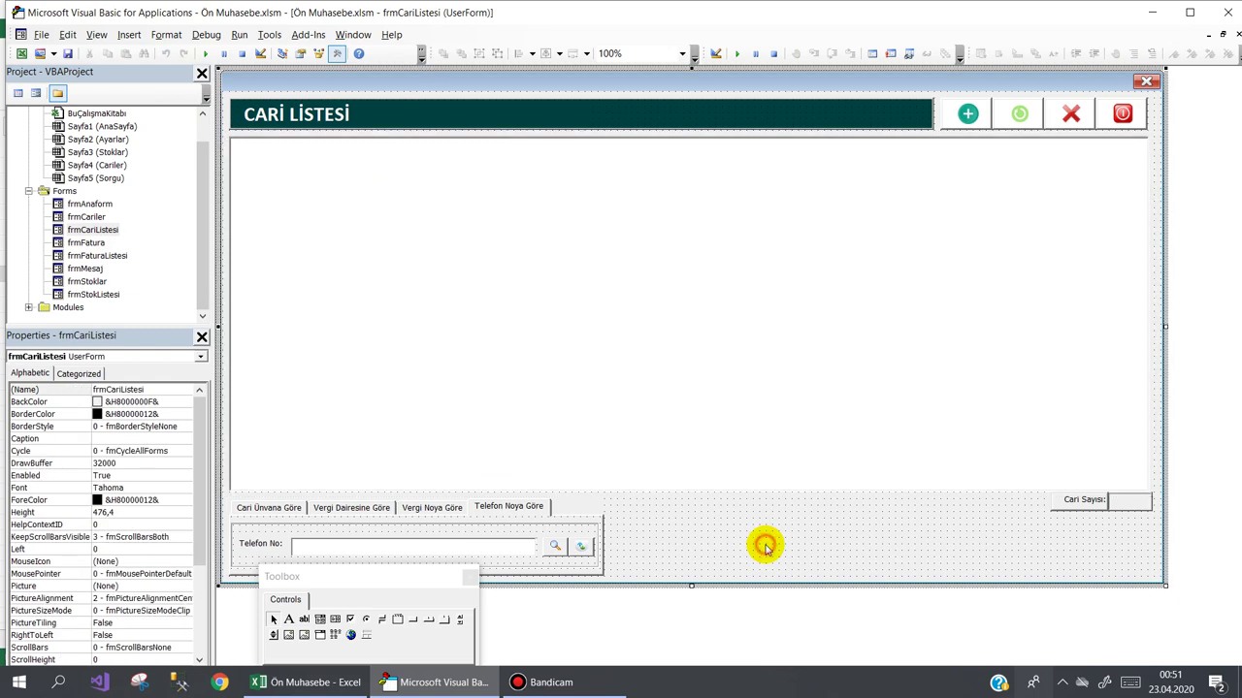
click(532, 220)
double_click(533, 217)
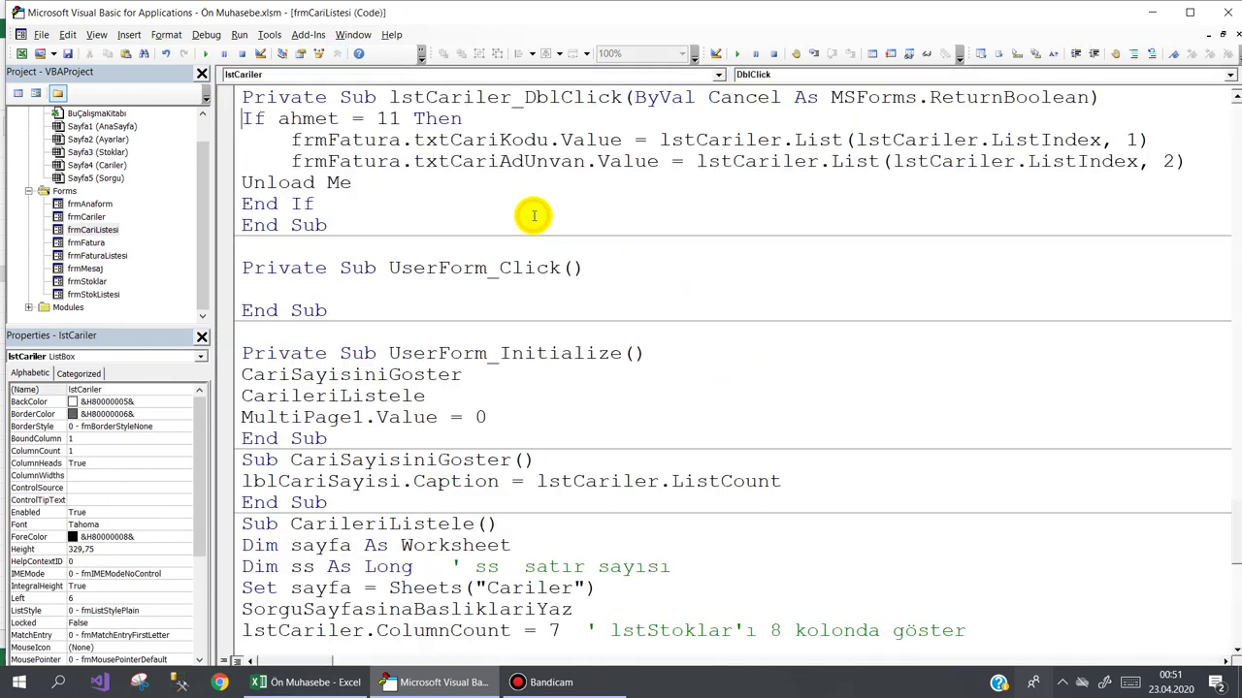
Step: Add the lstCariler.ListCount = 0 guard, then comment out both If lines
key(Return)
text(if ahmet=""  or lstc)
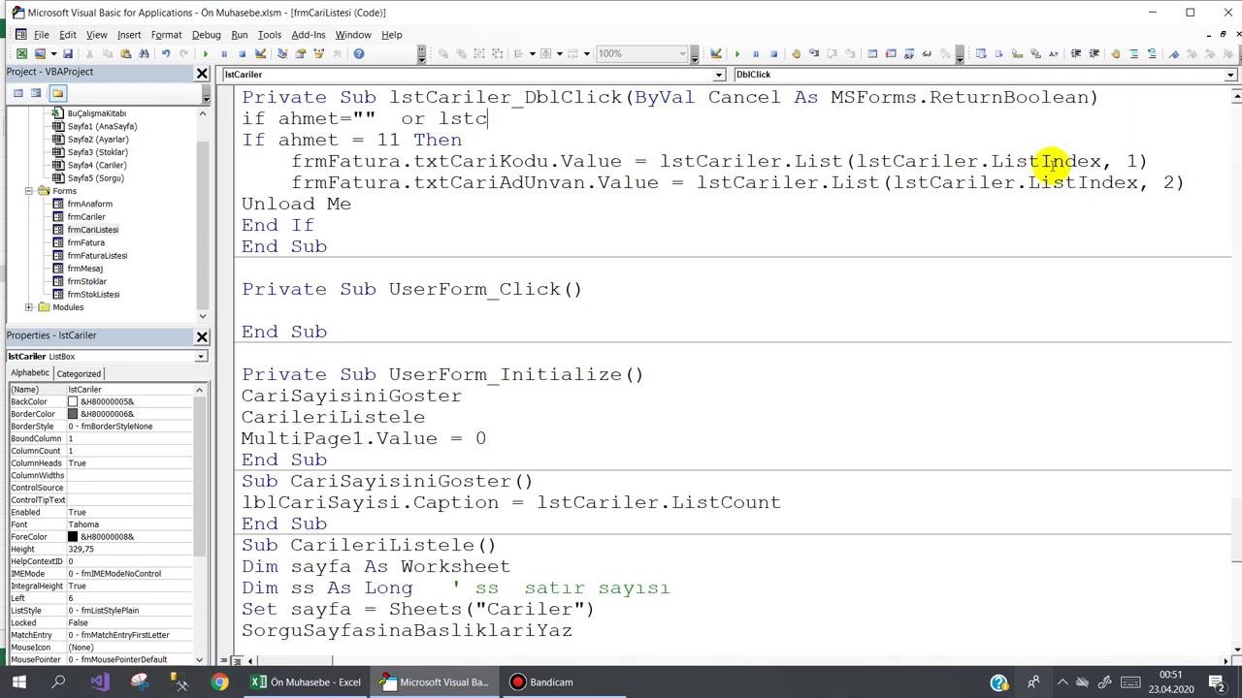
key(ctrl+space)
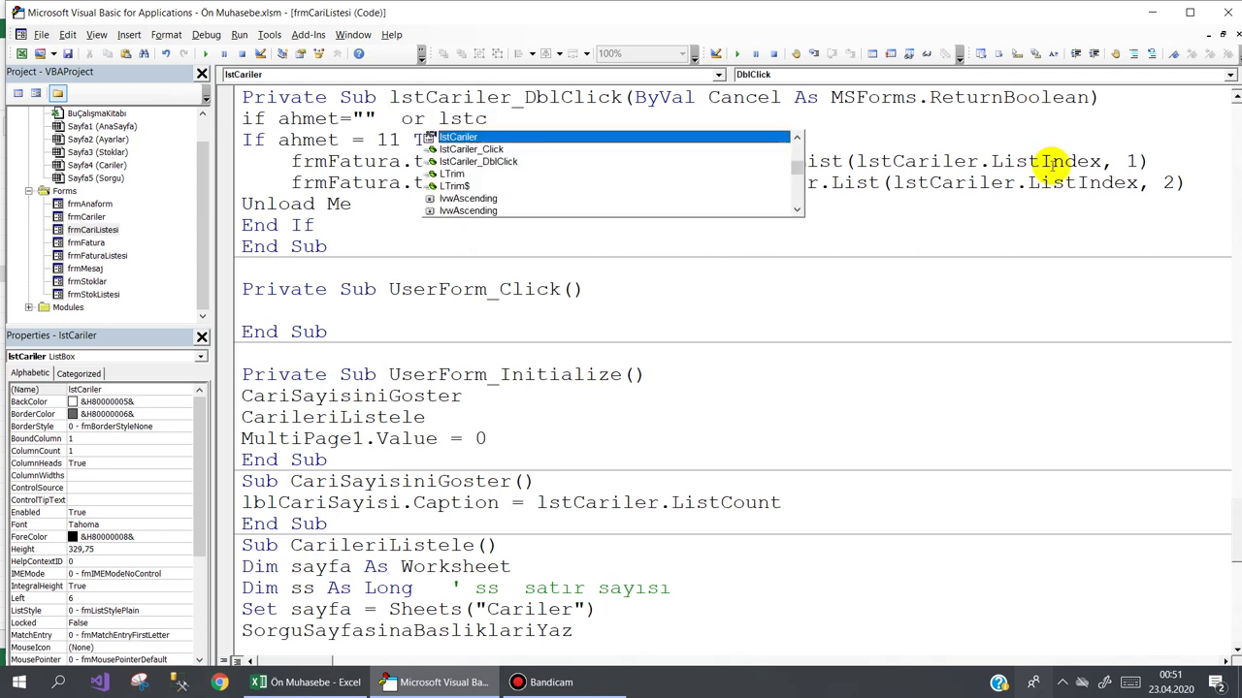
text(.li)
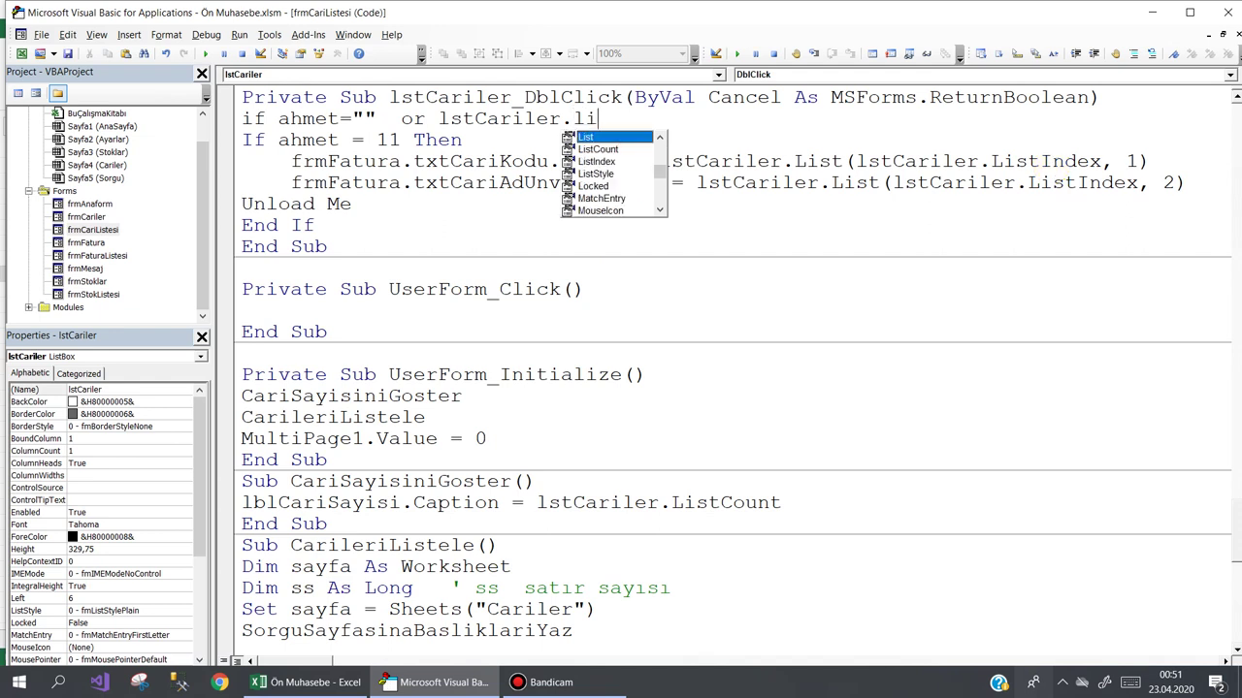
text(=0 then exit sub)
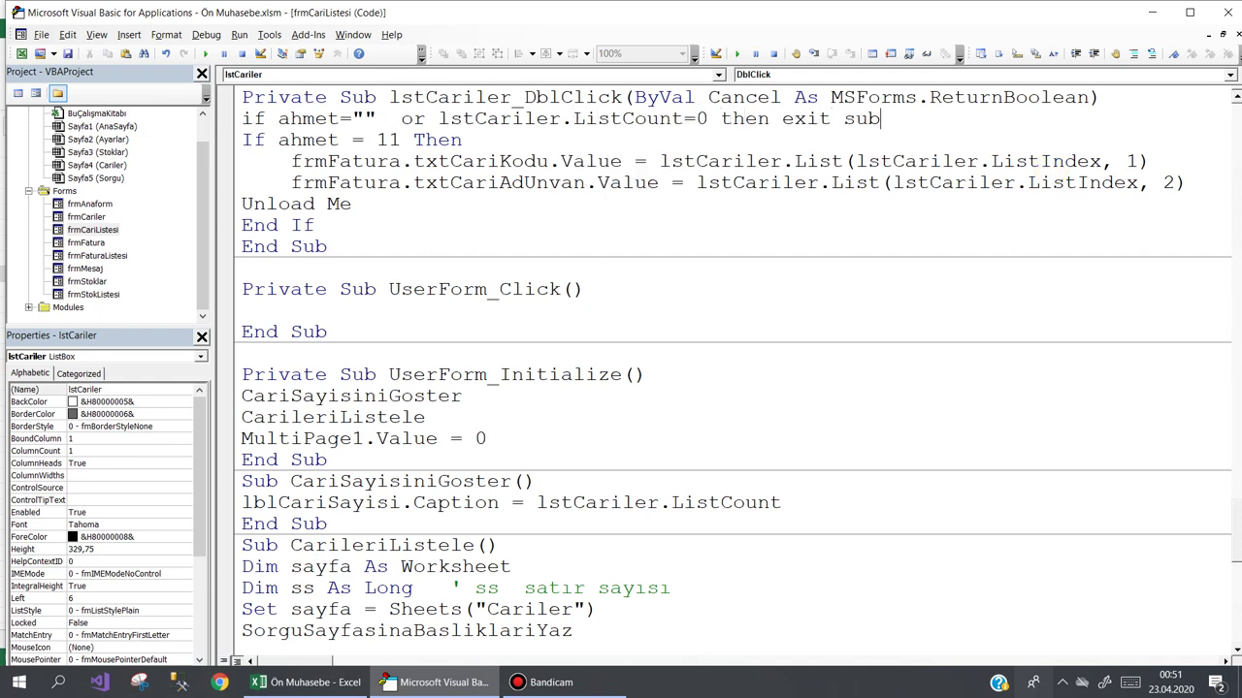
click(463, 139)
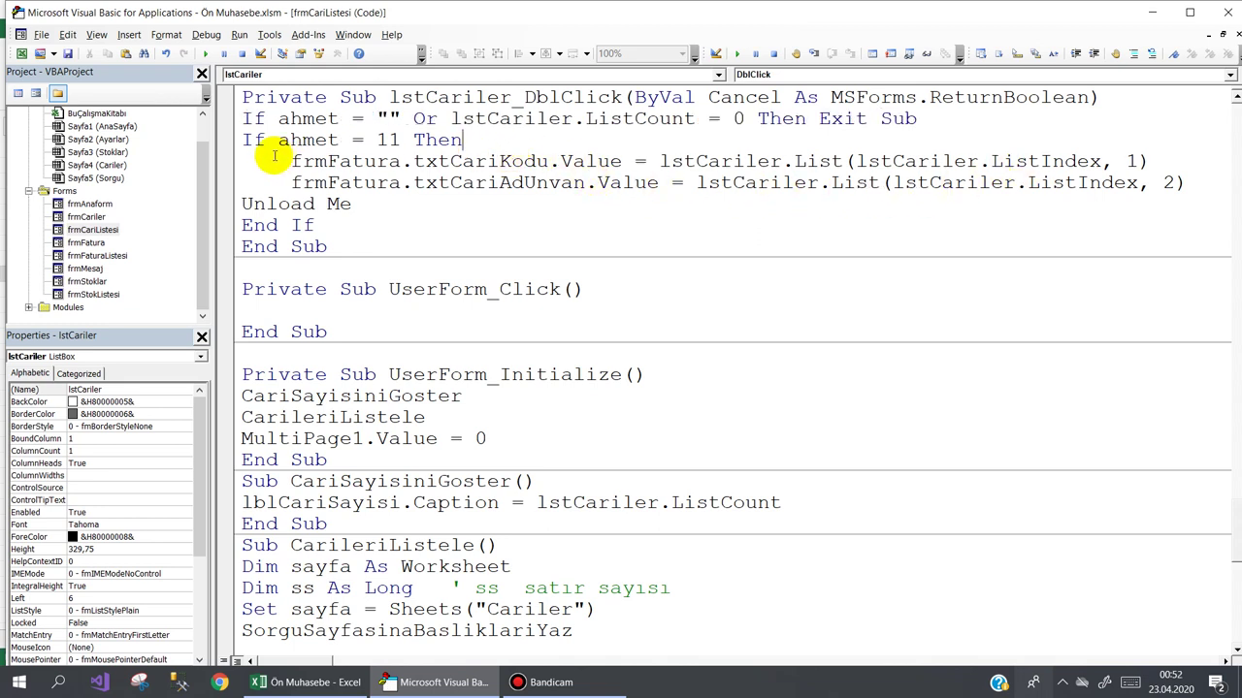
drag(242, 120, 244, 145)
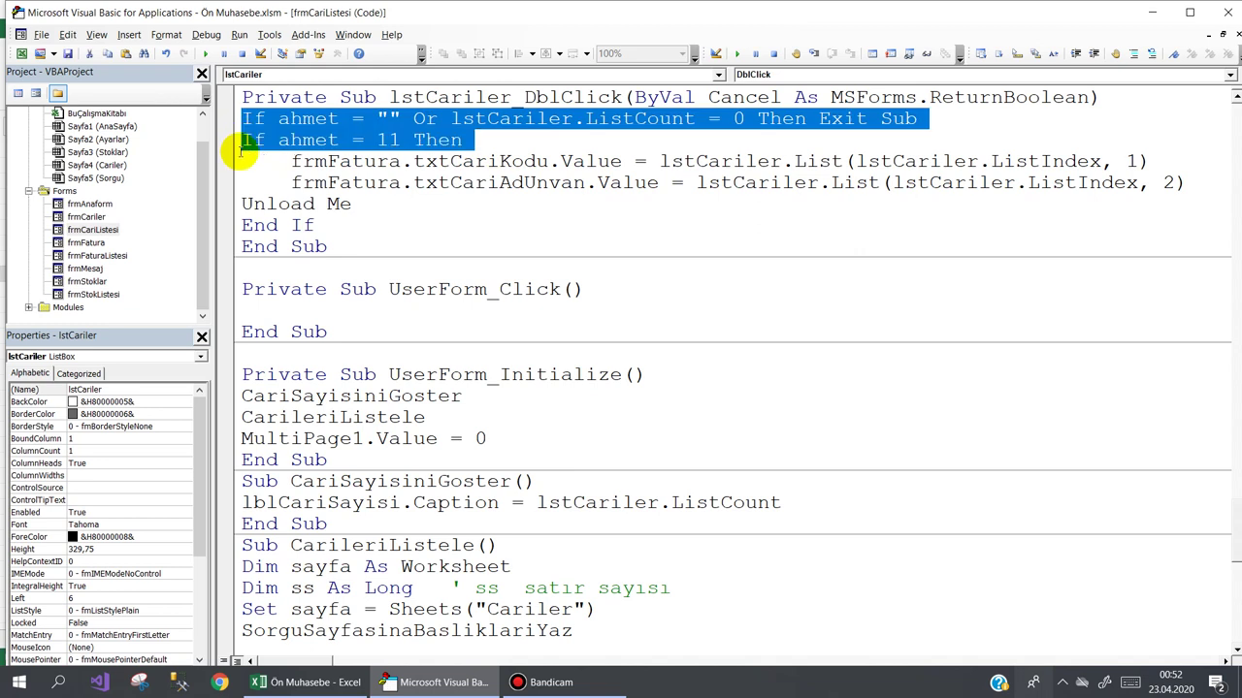
click(1131, 55)
Step: From Excel's AnaSayfa, launch the program and double-click a cari, triggering an End If compile error
click(310, 682)
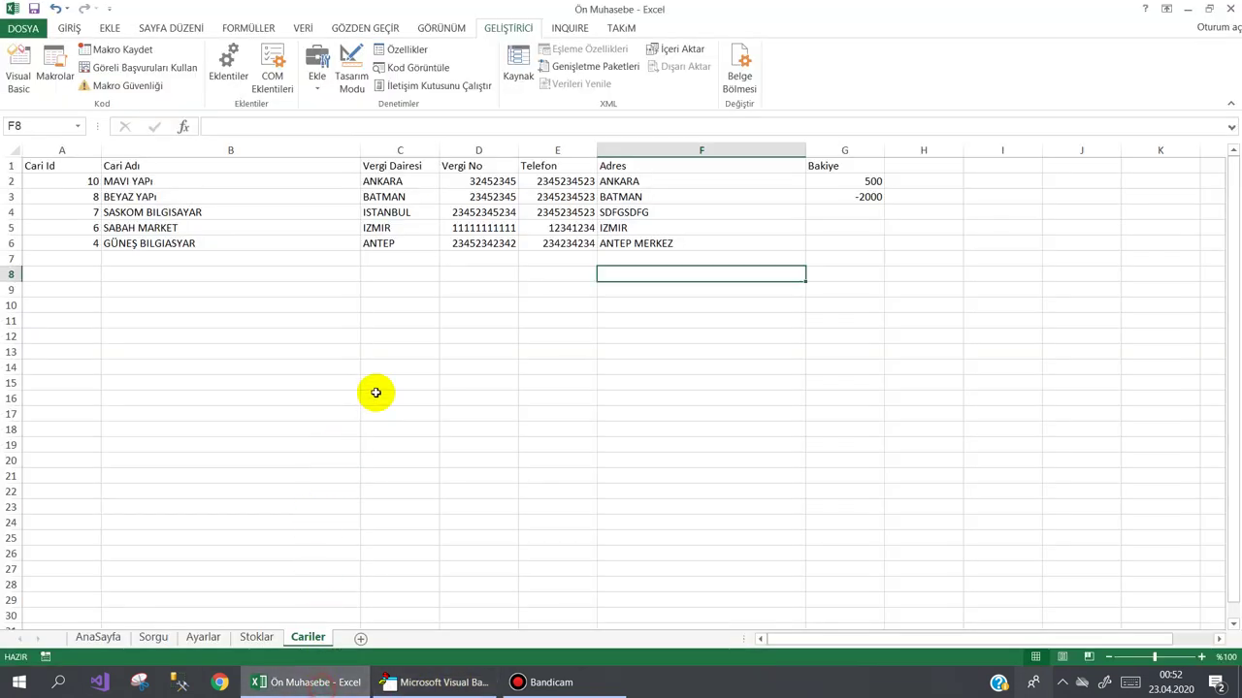
click(114, 637)
click(310, 287)
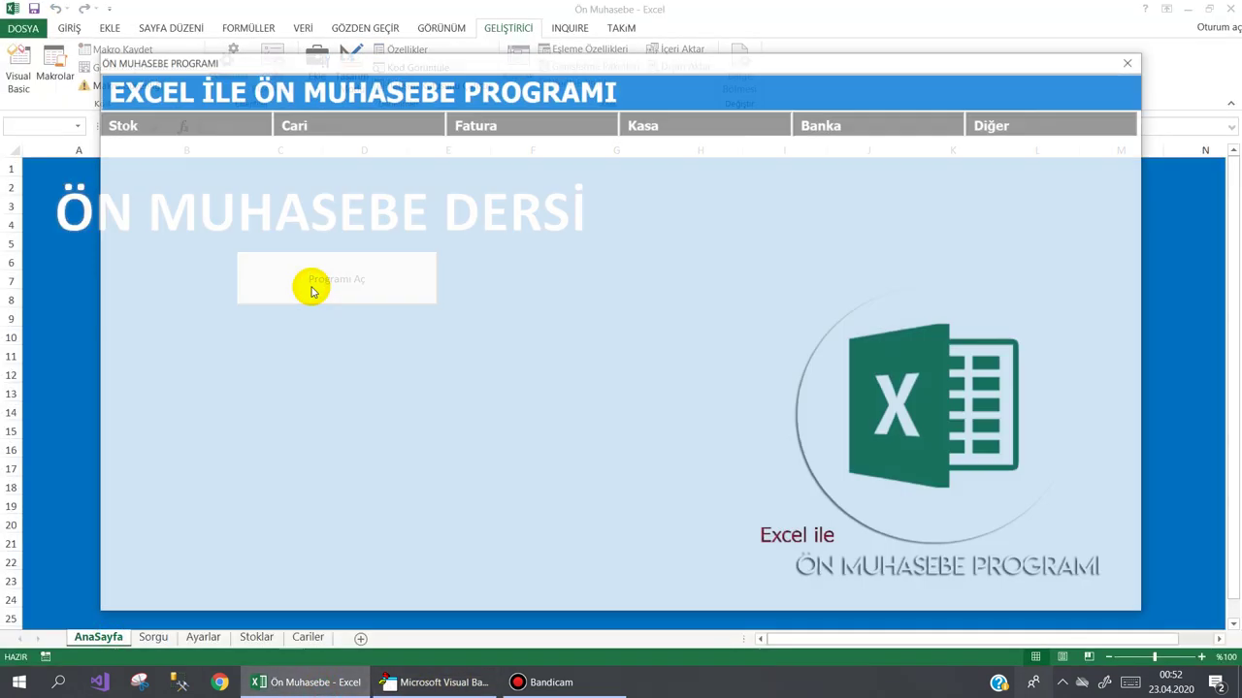
mouse_move(357, 125)
click(310, 159)
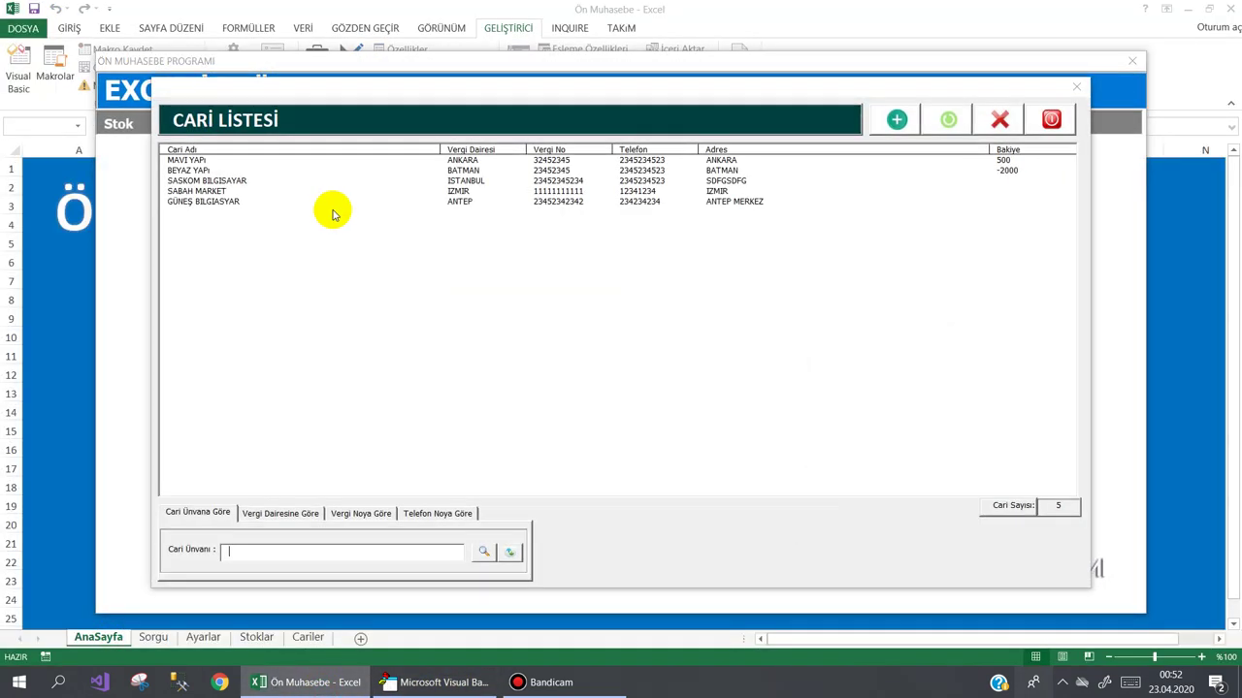
double_click(262, 195)
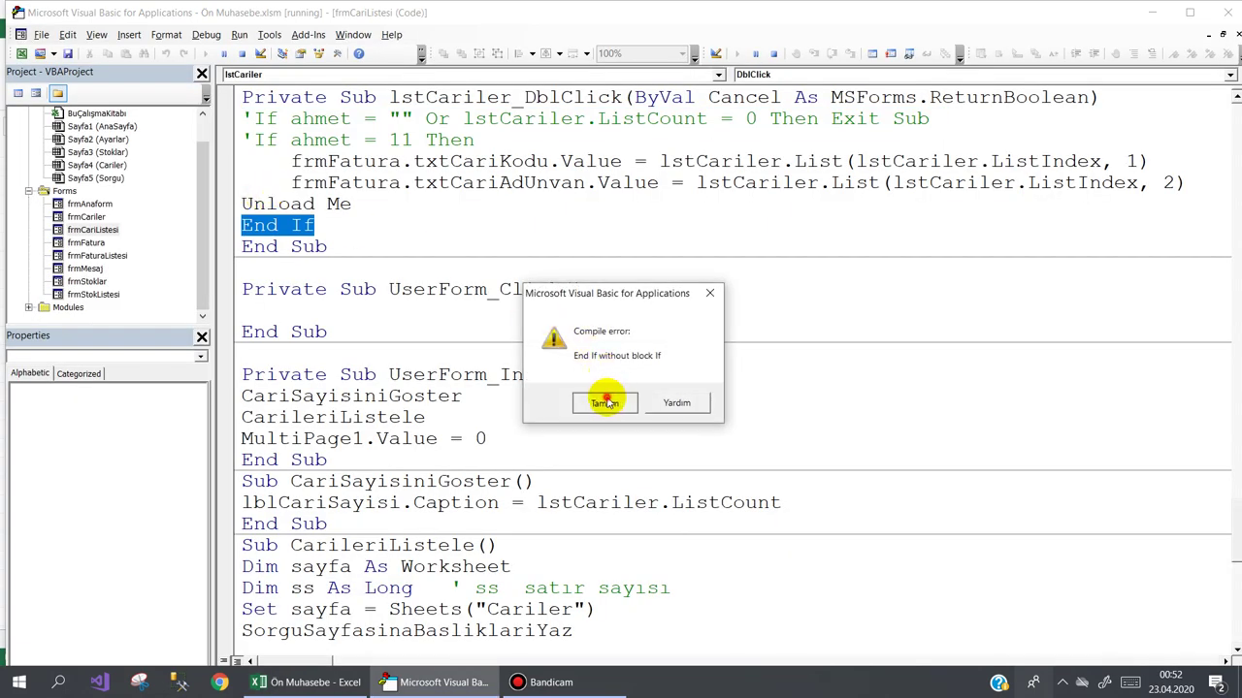
Step: Dismiss the compile error, comment out every lstCariler_DblClick line, and Reset the run
click(605, 403)
click(243, 225)
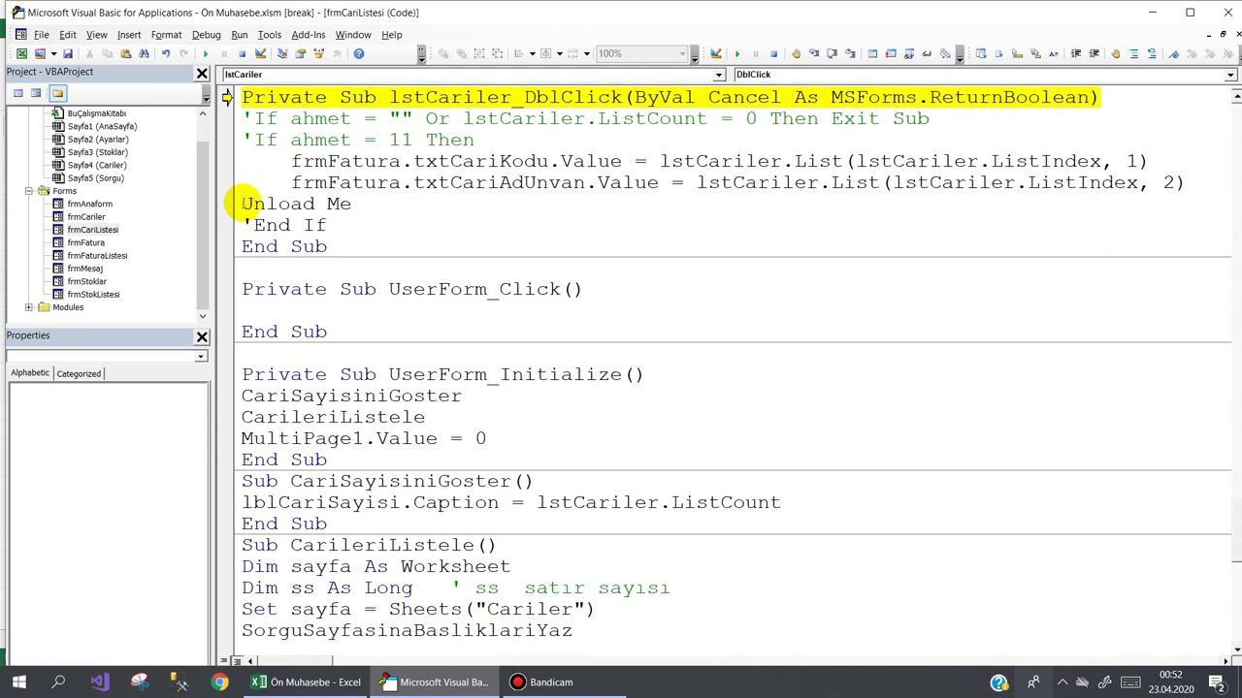
text(')
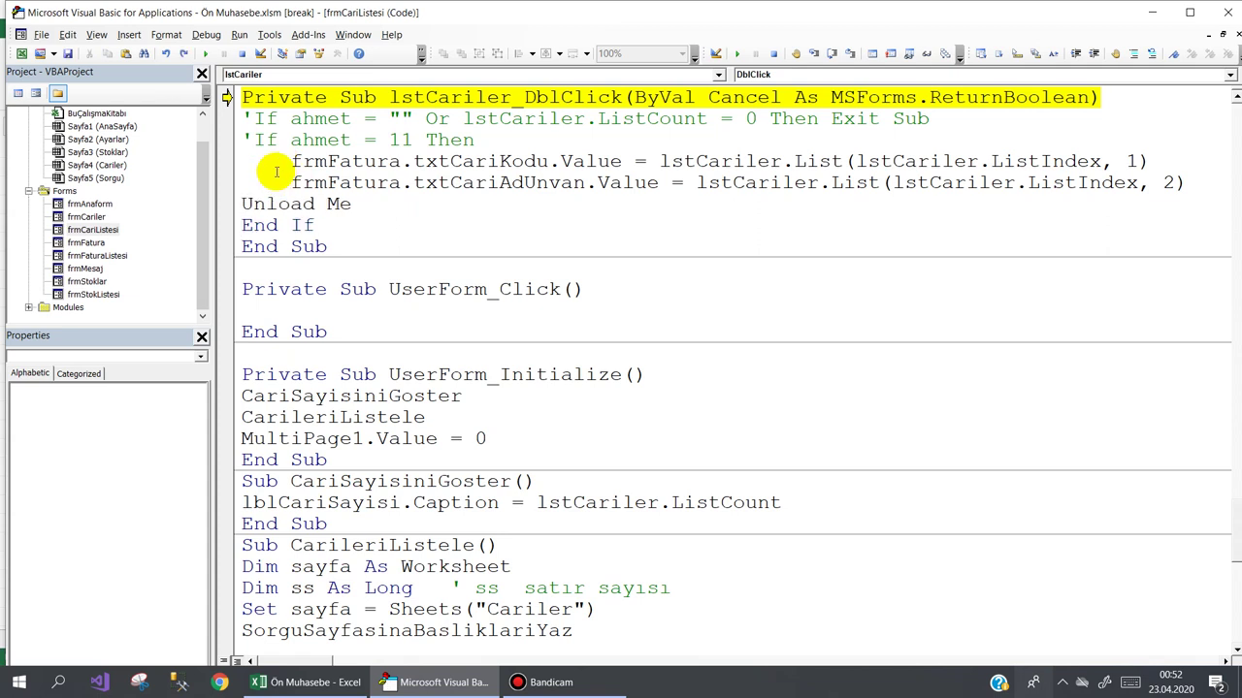
mouse_move(315, 225)
mouse_down()
mouse_move(225, 174)
mouse_move(326, 163)
mouse_up()
click(1135, 58)
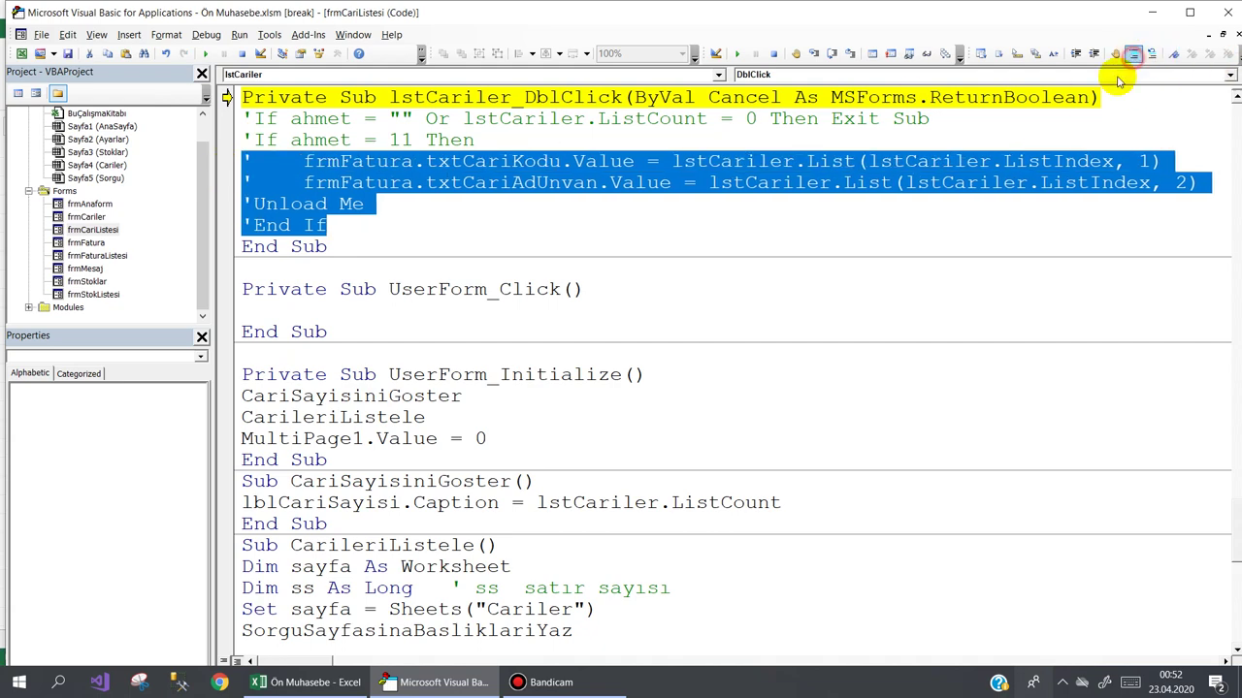
click(718, 287)
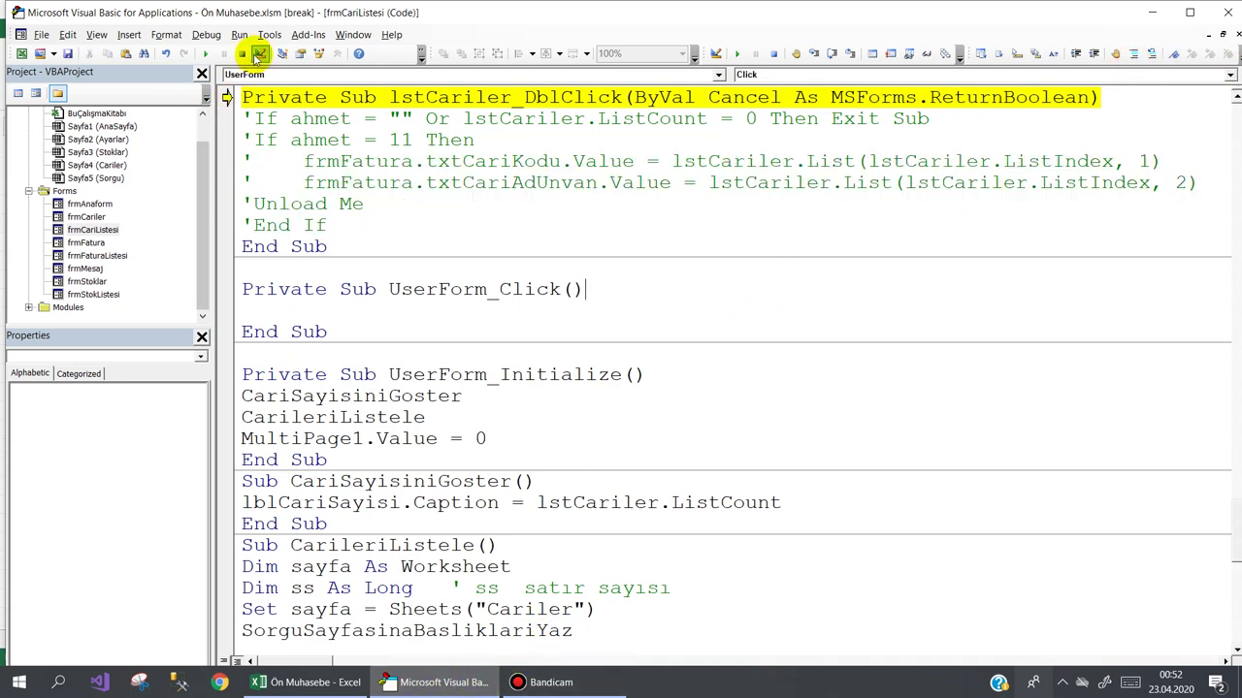
click(243, 53)
Step: Open Cari Listesi, pick SASKOM BILGISAYAR and SABAH MARKET, then close the list and program via Diğer
click(328, 281)
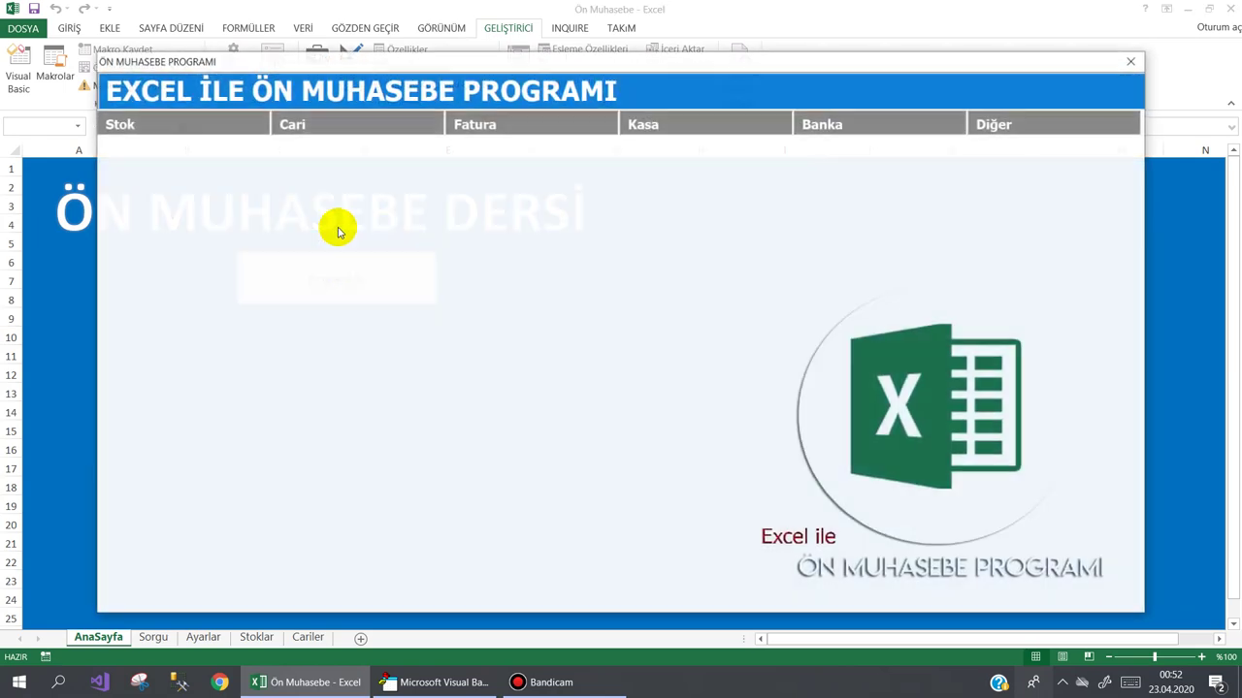
click(303, 149)
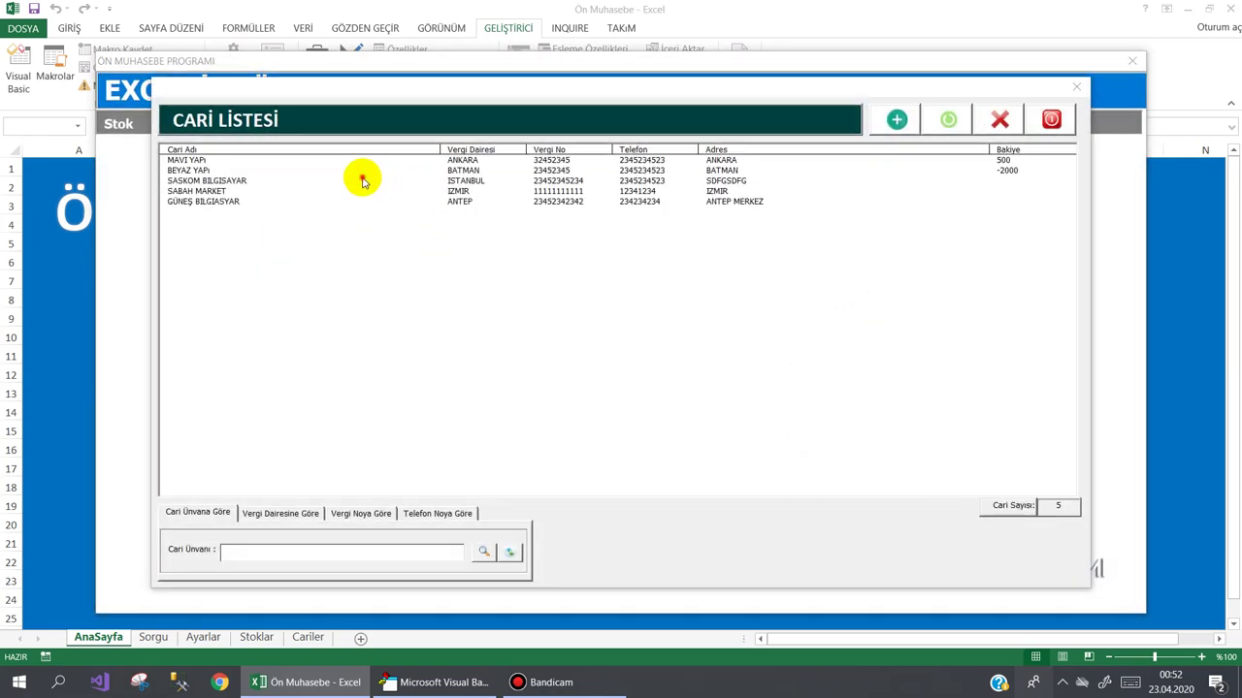
click(359, 180)
click(259, 191)
click(260, 179)
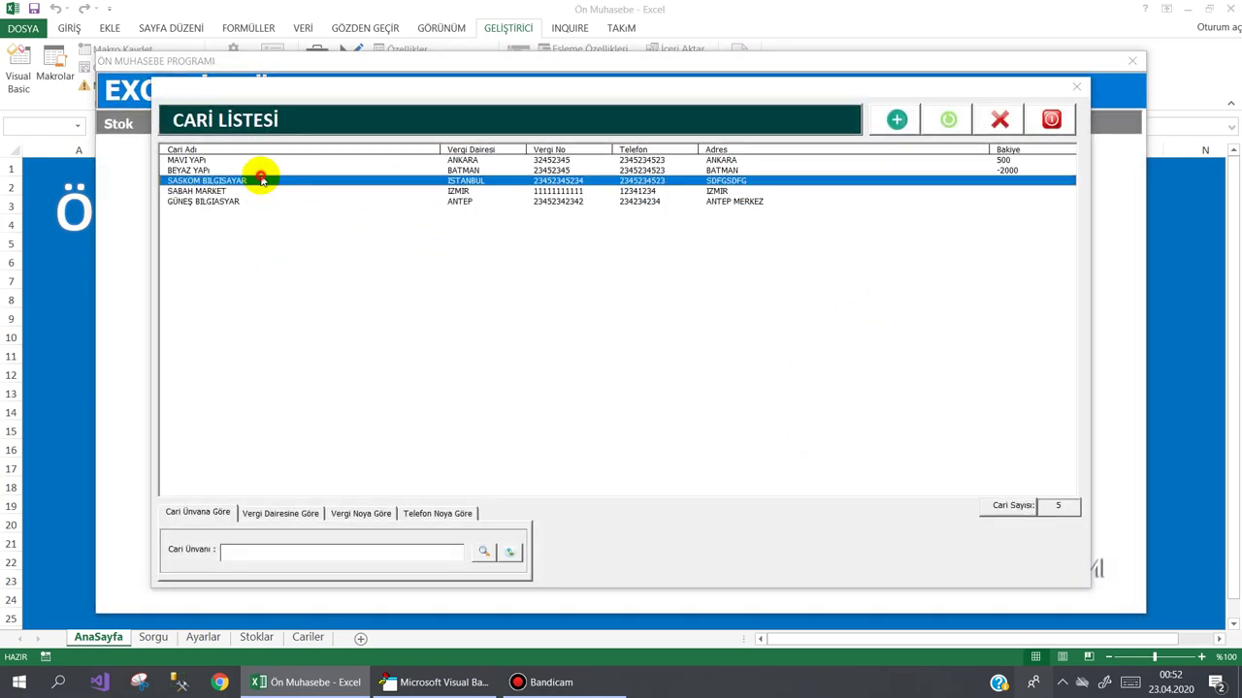
click(1047, 119)
click(993, 123)
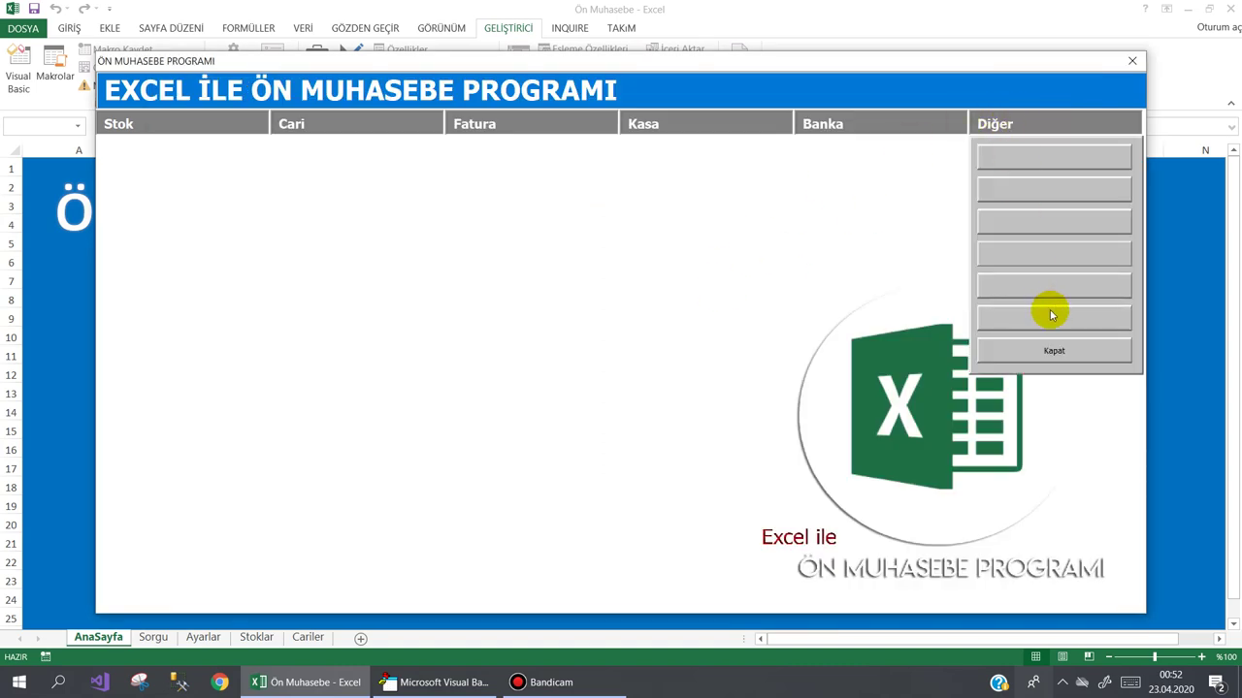
click(1054, 355)
Step: Review the fully commented lstCariler_DblClick code, then go back to Excel
click(441, 682)
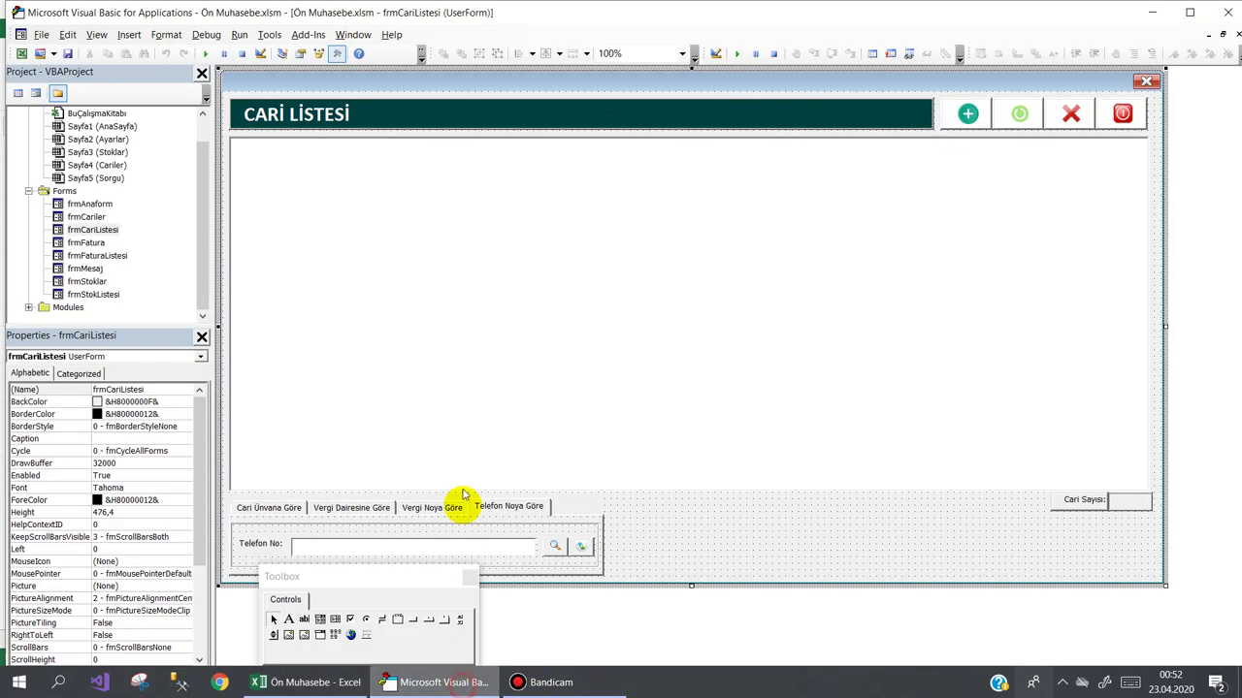
double_click(469, 225)
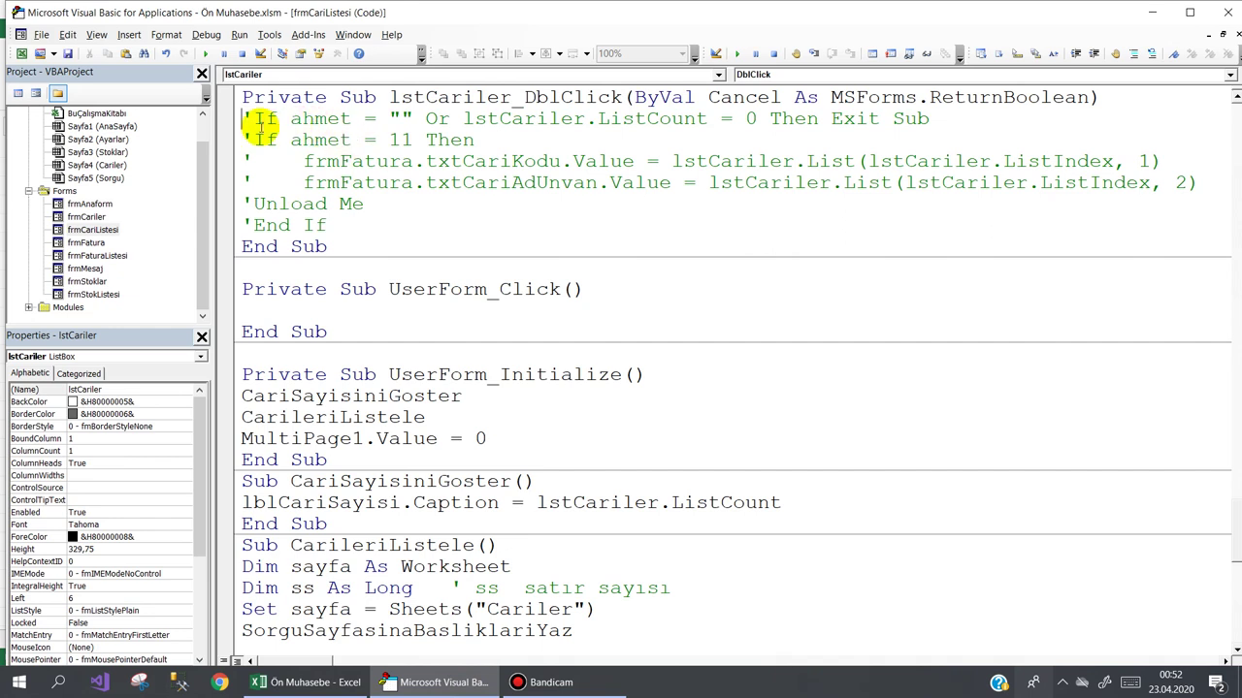
click(417, 680)
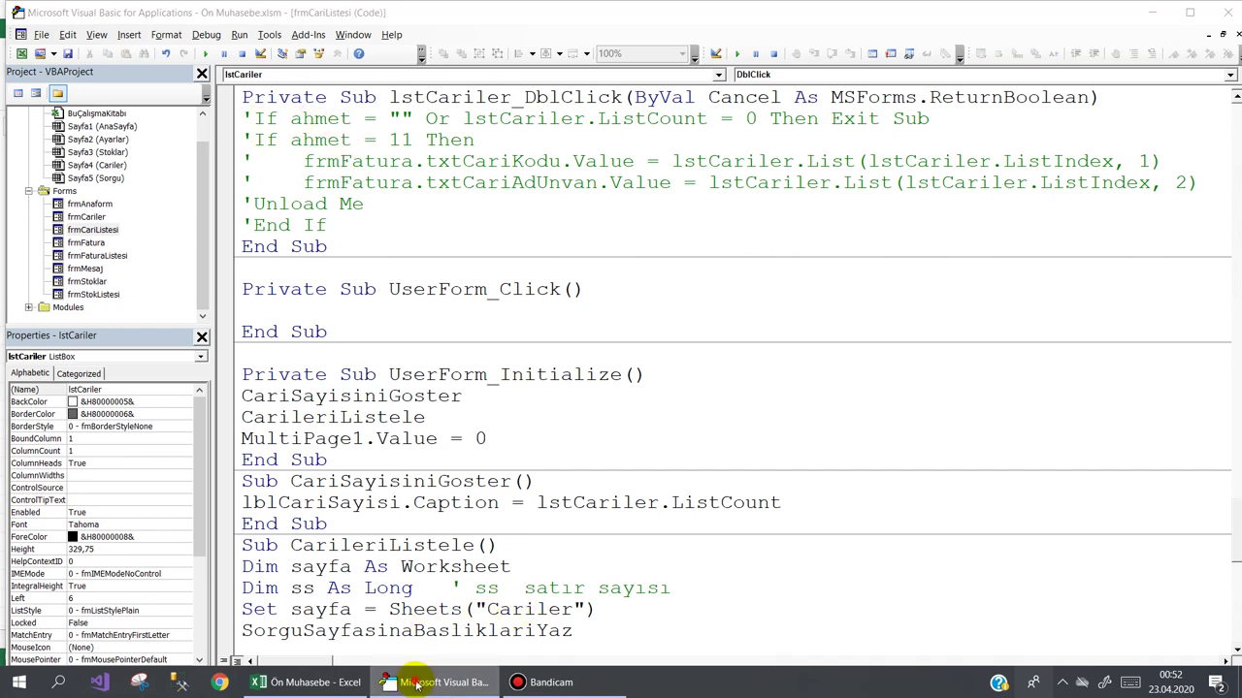
Step: Open Alış Faturası and its customer list, then close them and the invoice list
click(339, 279)
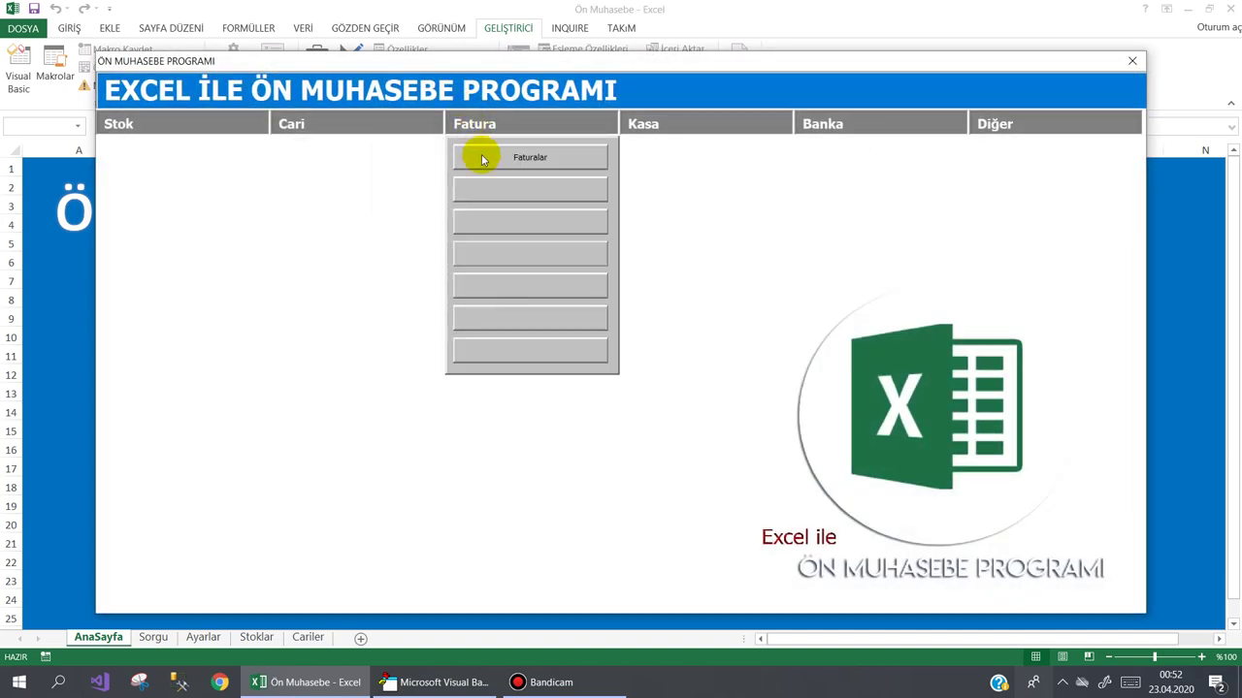
click(475, 157)
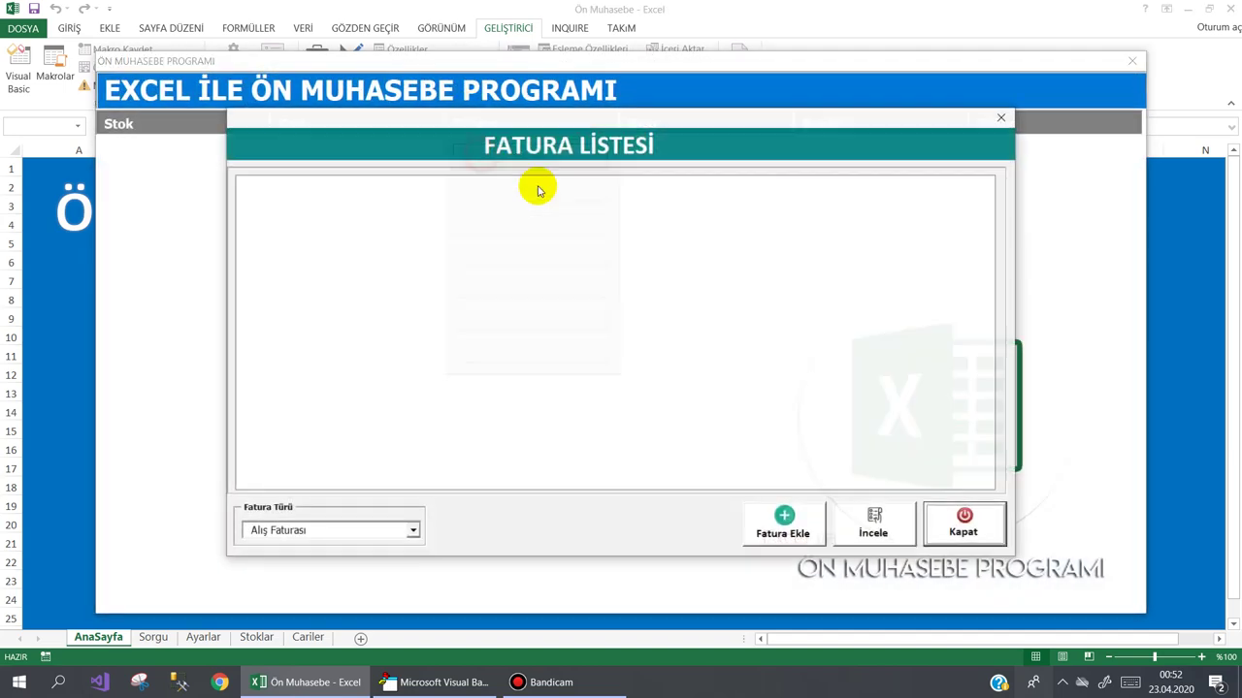
click(784, 529)
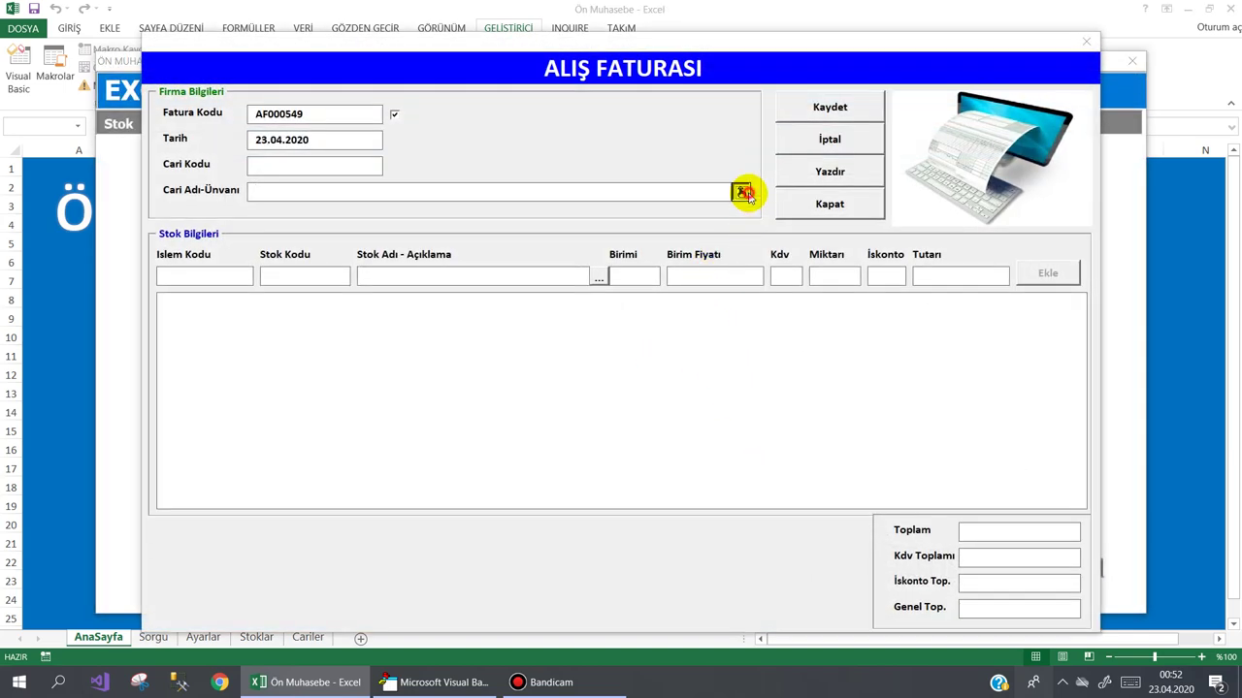
click(743, 191)
click(1059, 123)
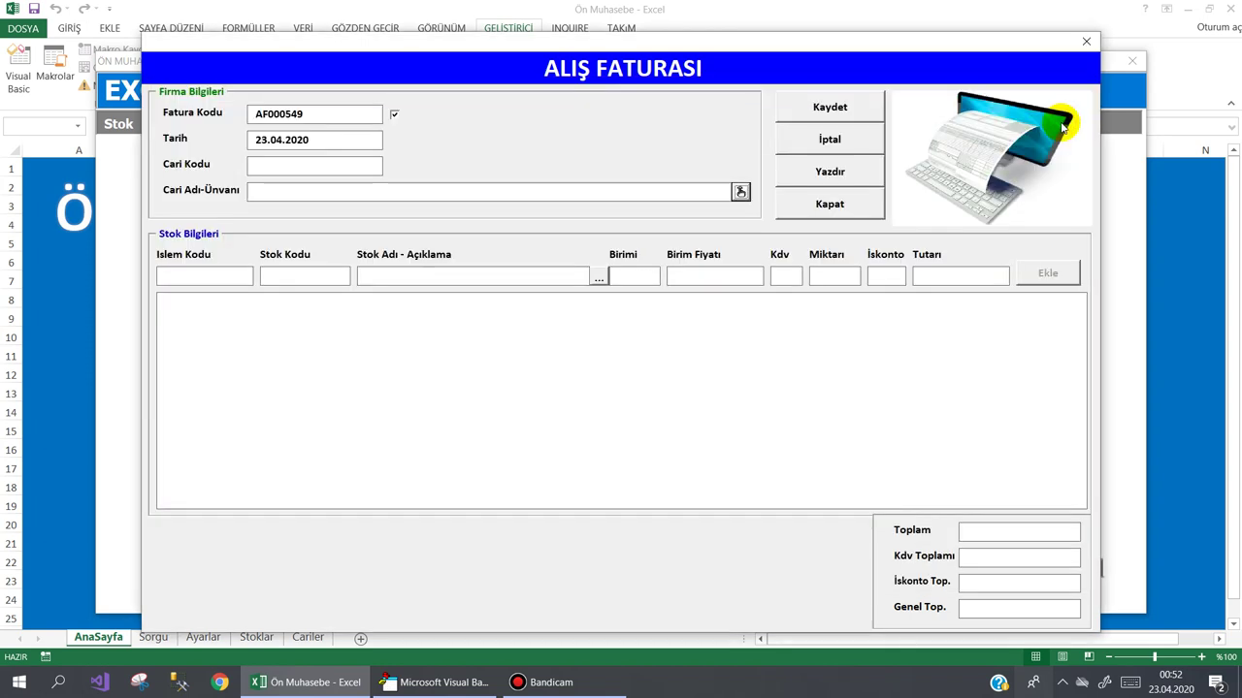
click(1084, 42)
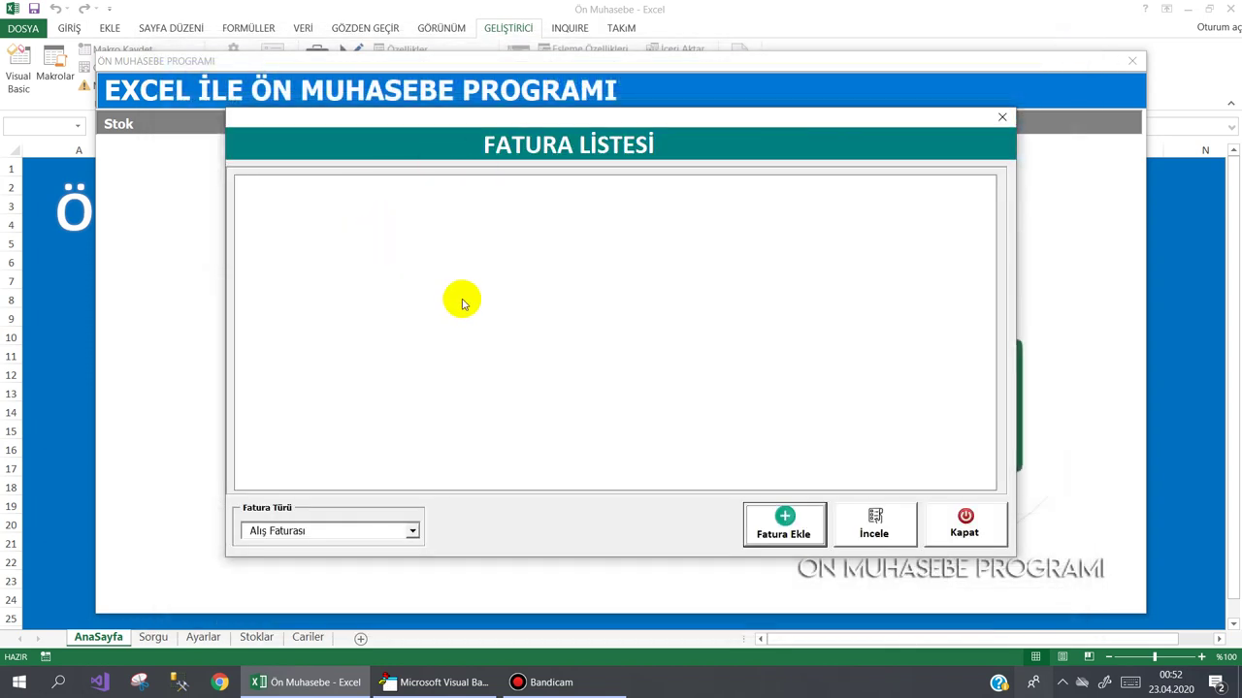
click(966, 519)
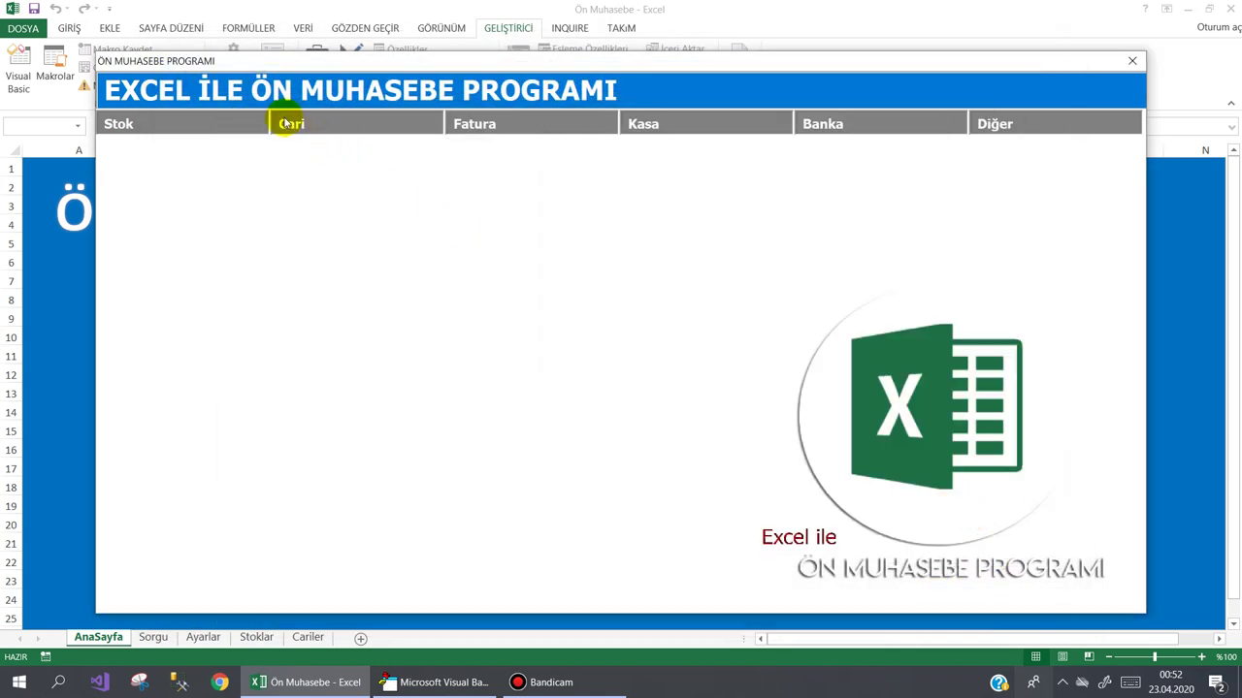
Step: Open the Cari list, select SABAH MARKET, close it, and close the program
click(419, 681)
click(476, 679)
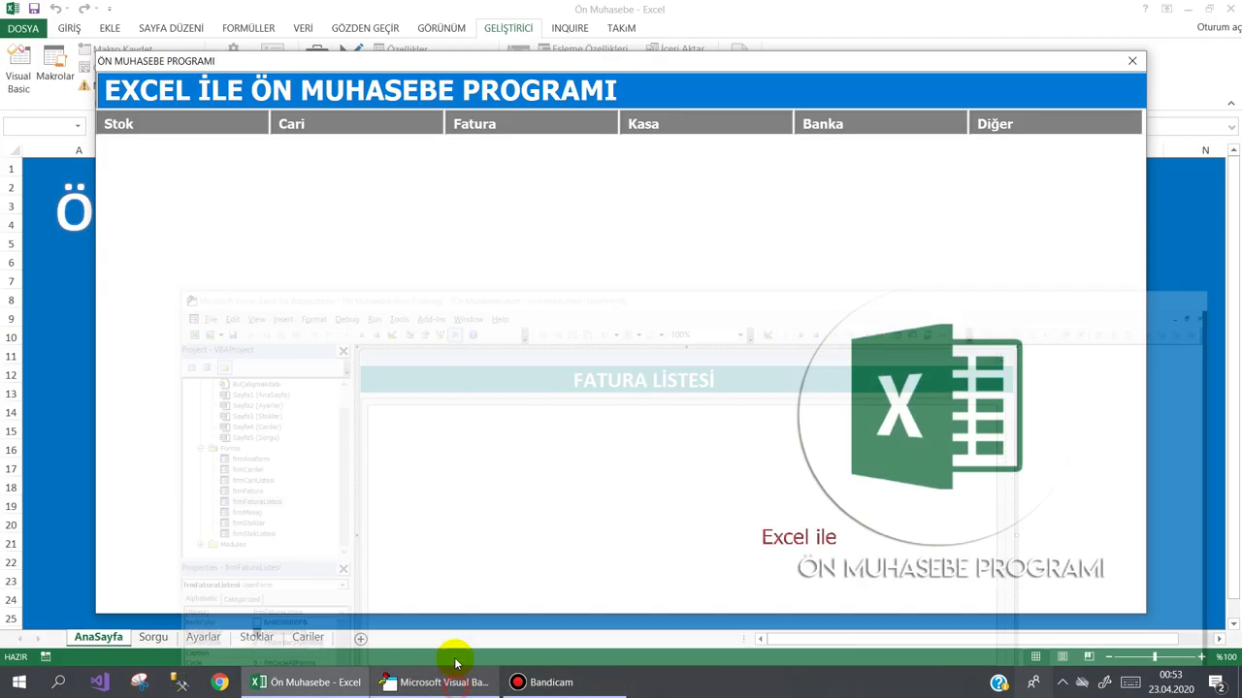
click(302, 136)
click(316, 158)
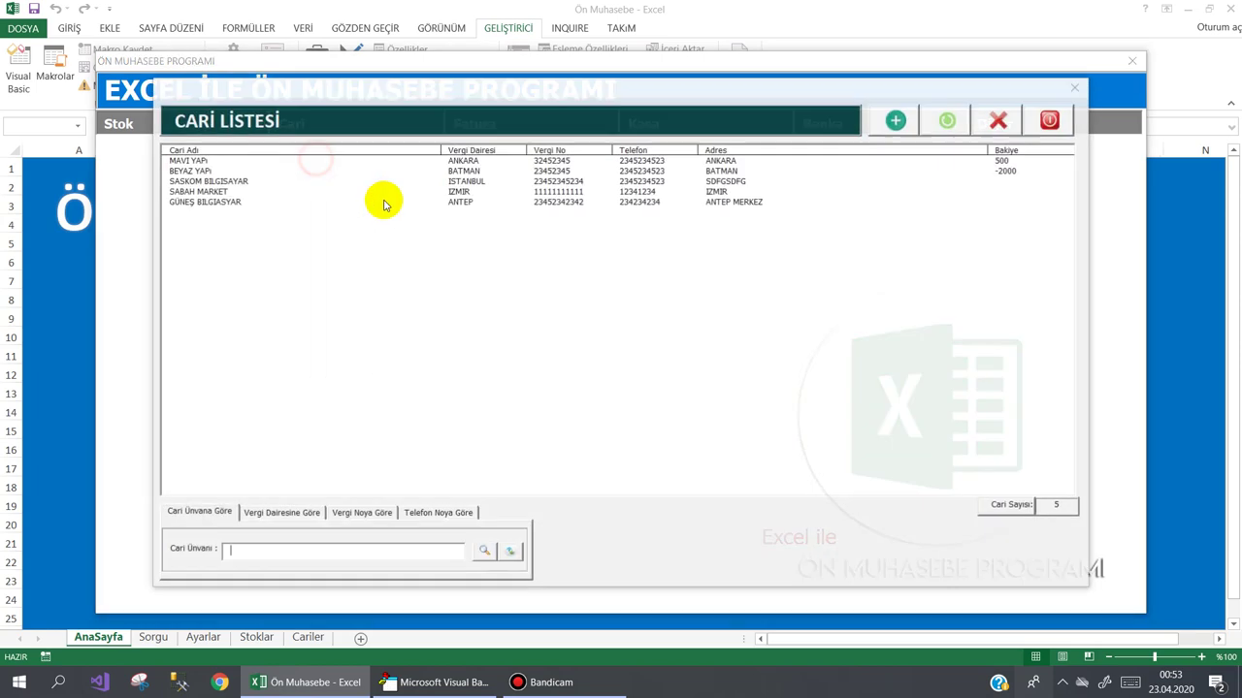
click(388, 191)
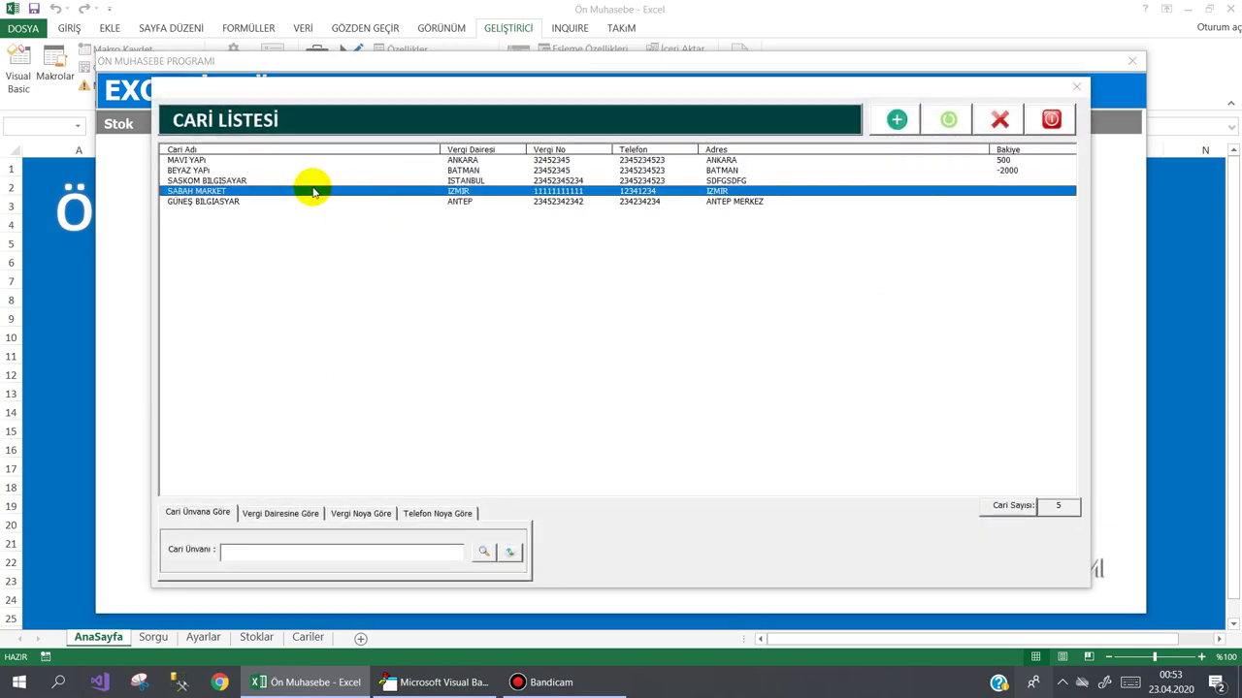
click(1052, 120)
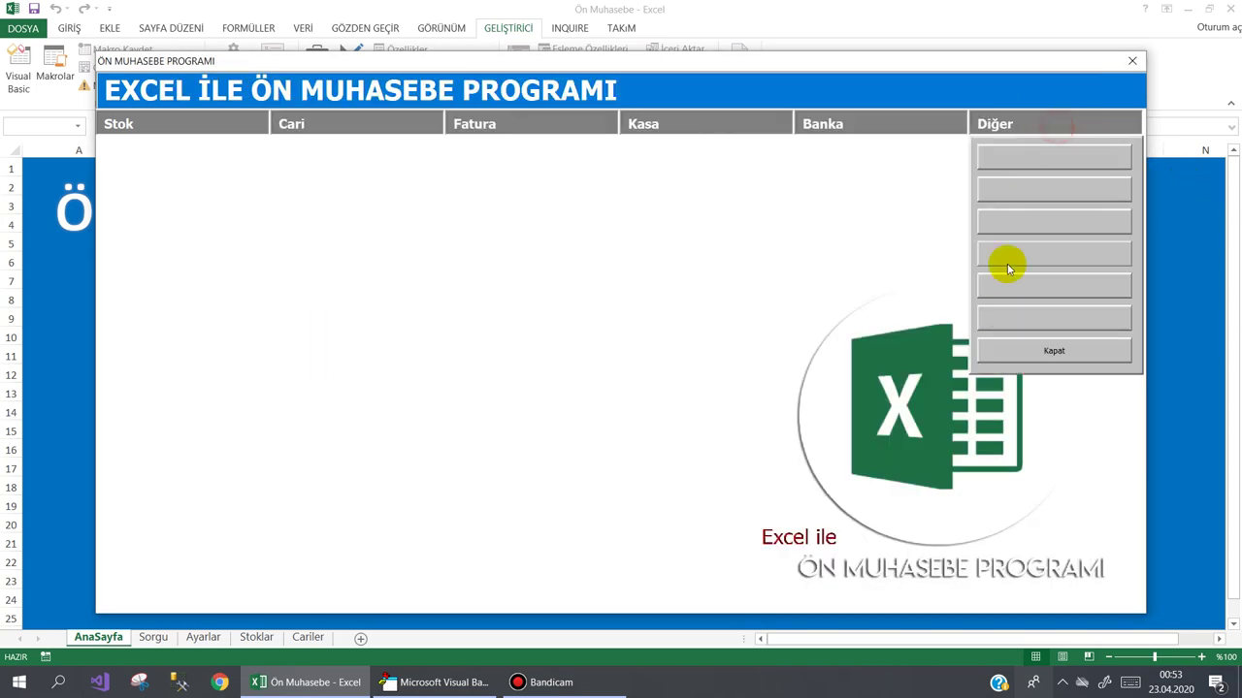
click(1066, 356)
Step: Uncomment all lstCariler_DblClick lines, select the exit check's empty-string part, then return to Excel
click(438, 682)
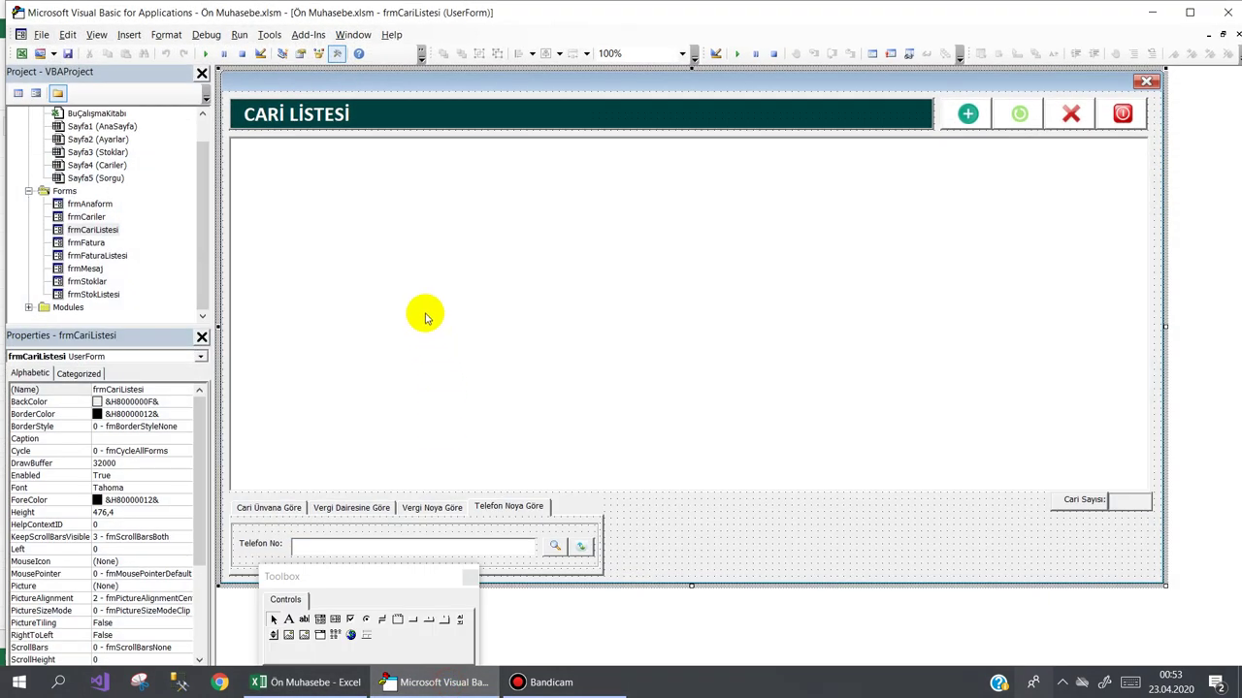
double_click(395, 267)
drag(355, 224, 208, 119)
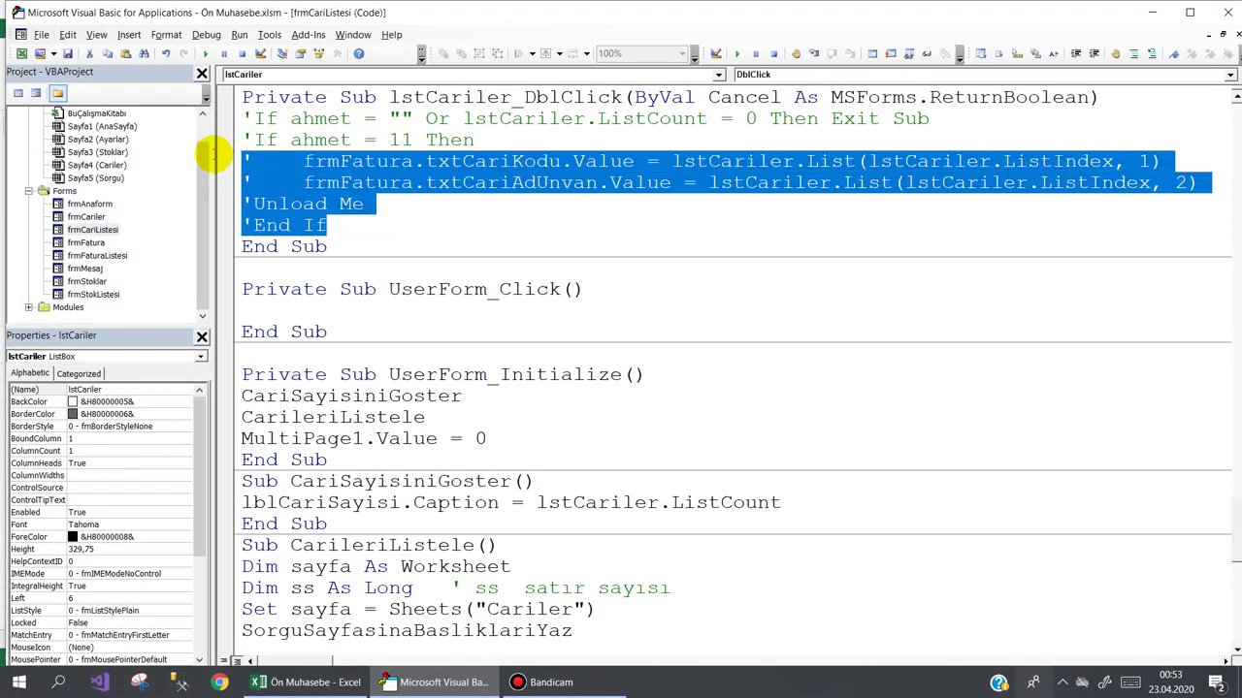
click(1151, 54)
click(506, 245)
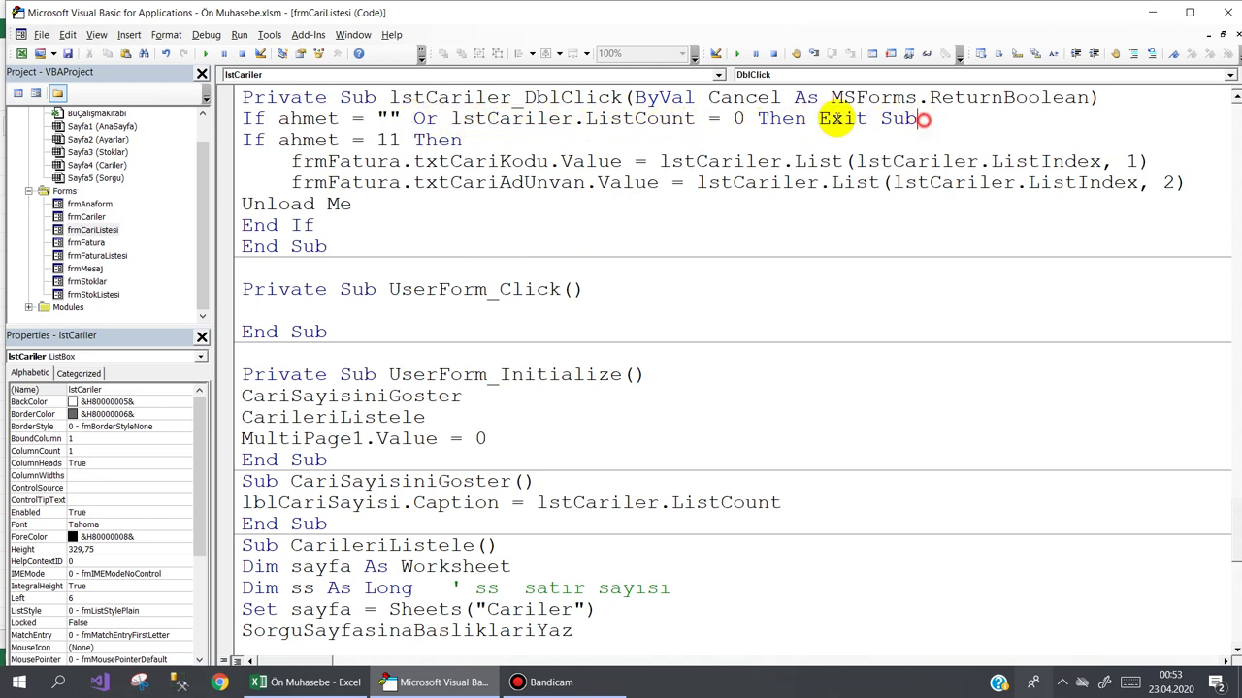
drag(920, 118, 388, 119)
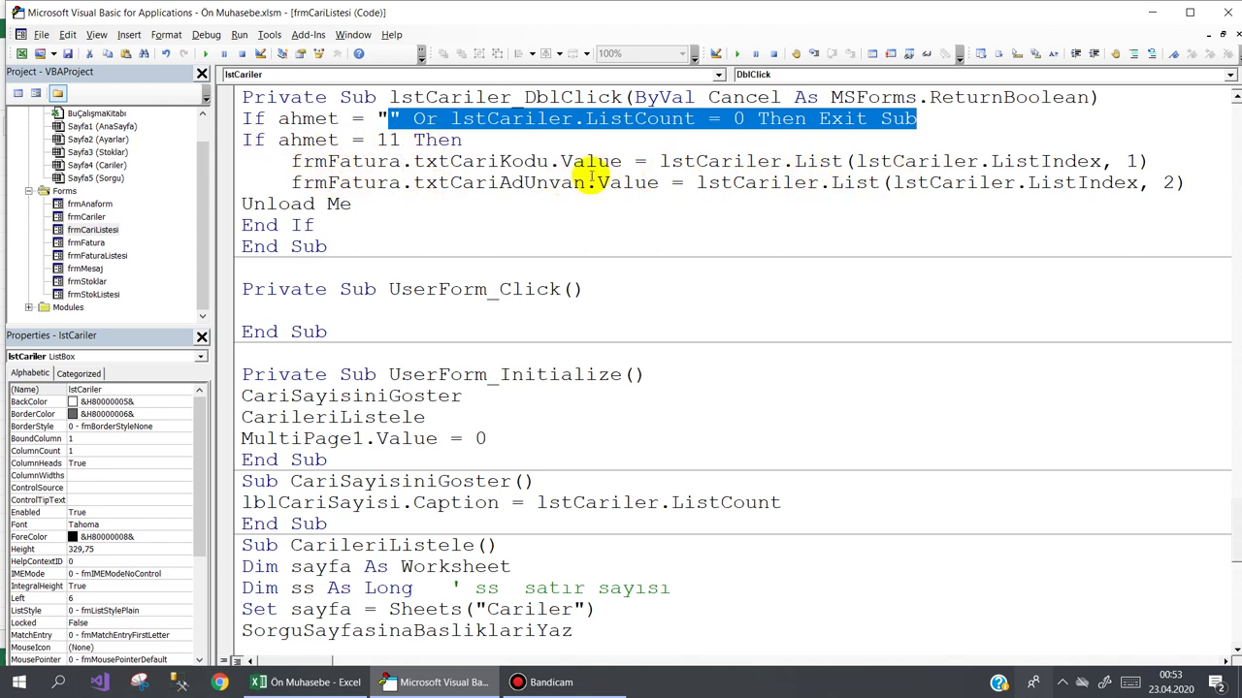
click(310, 682)
Step: Start a new purchase invoice from Fatura > Faturalar and double-click a customer, hitting a Type mismatch error
click(324, 279)
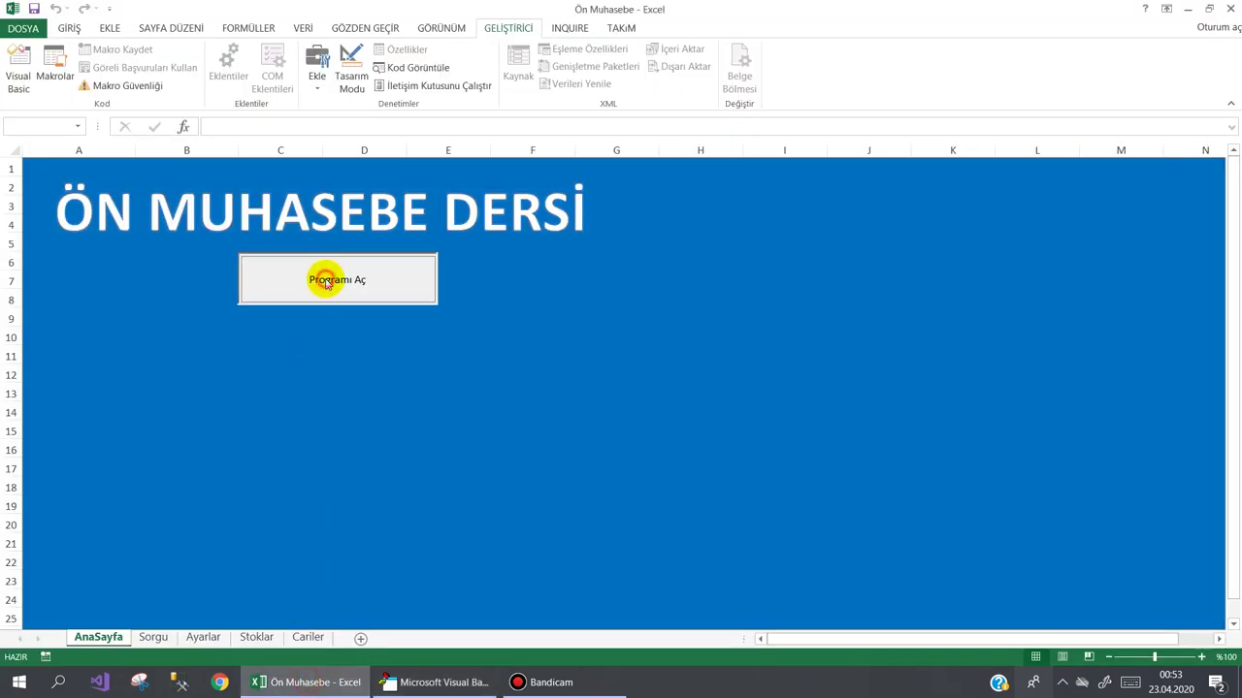
click(466, 123)
click(480, 157)
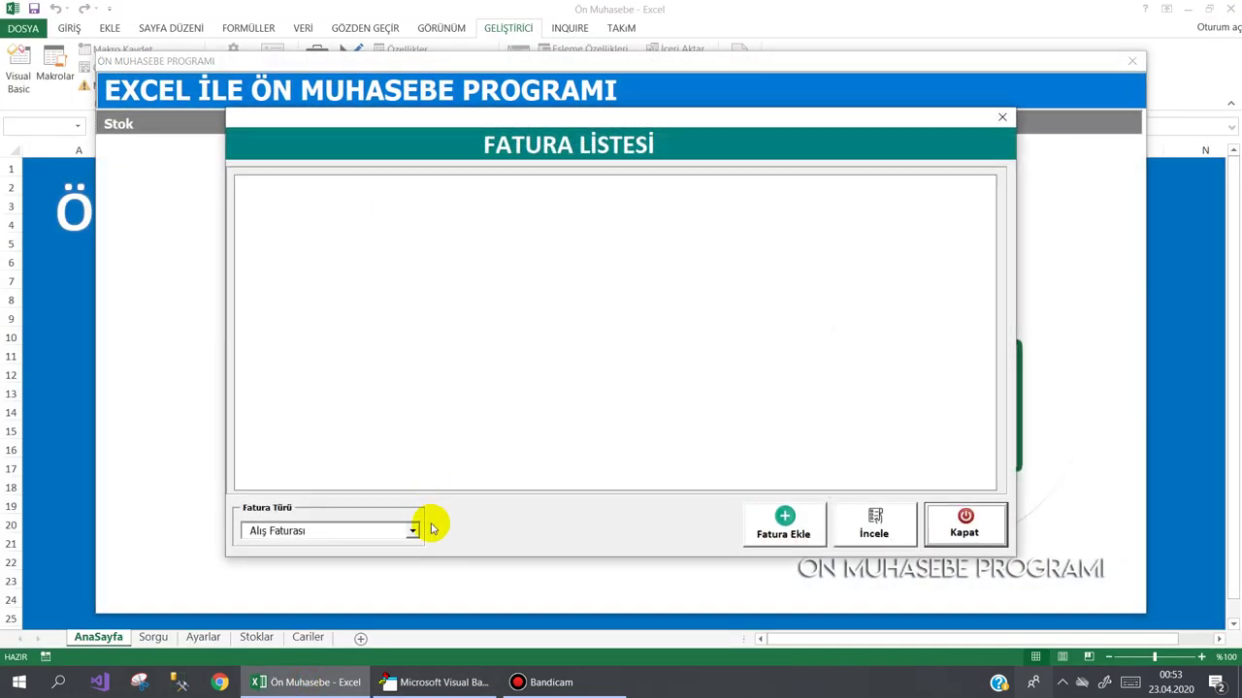
click(773, 519)
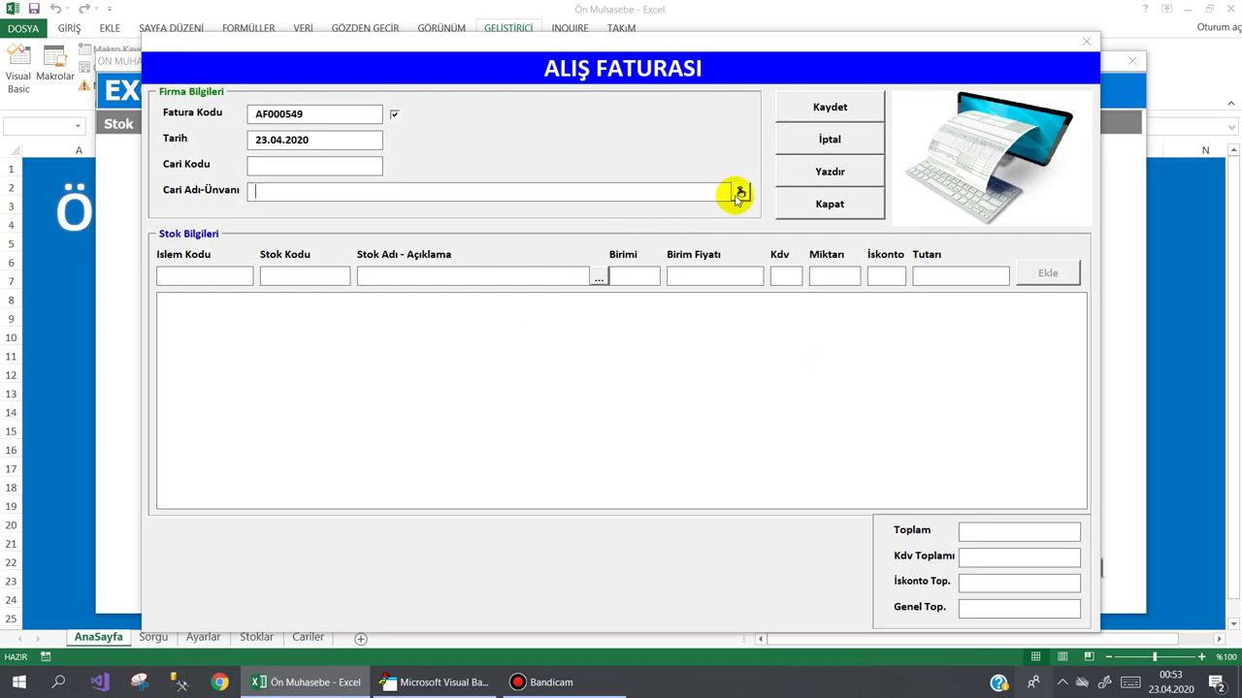
click(740, 194)
double_click(242, 181)
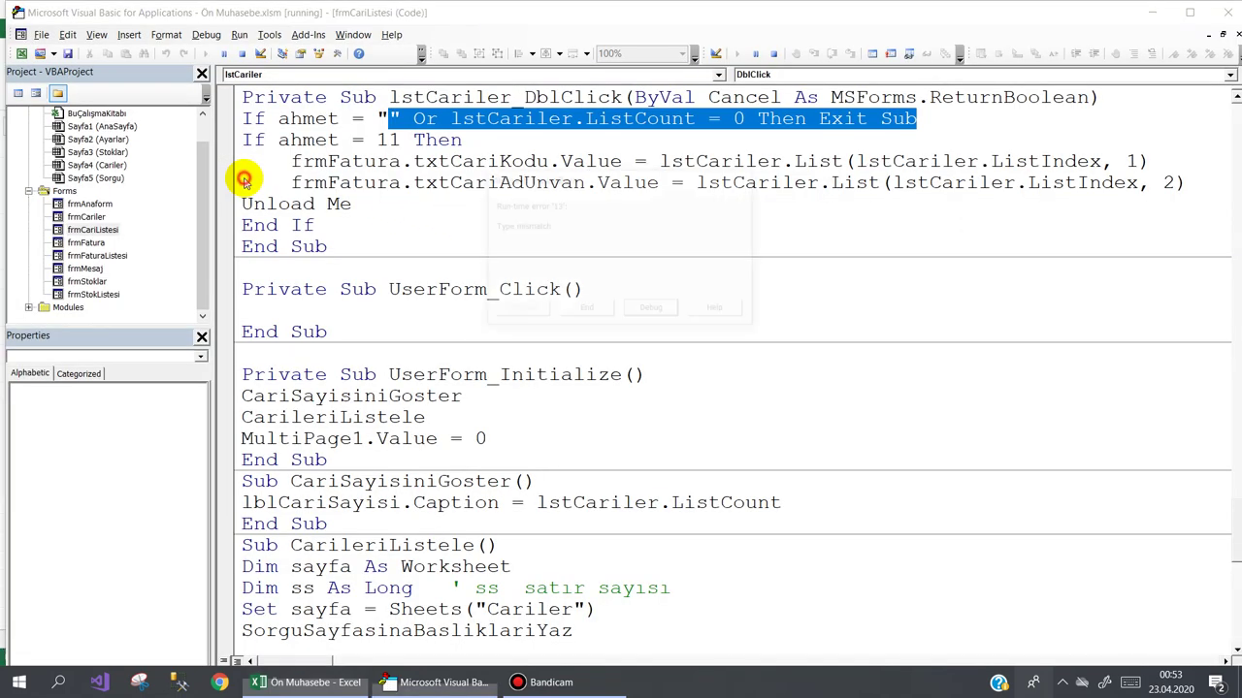
Step: At the error line, change the If check's empty string to Null and resume the program
click(653, 312)
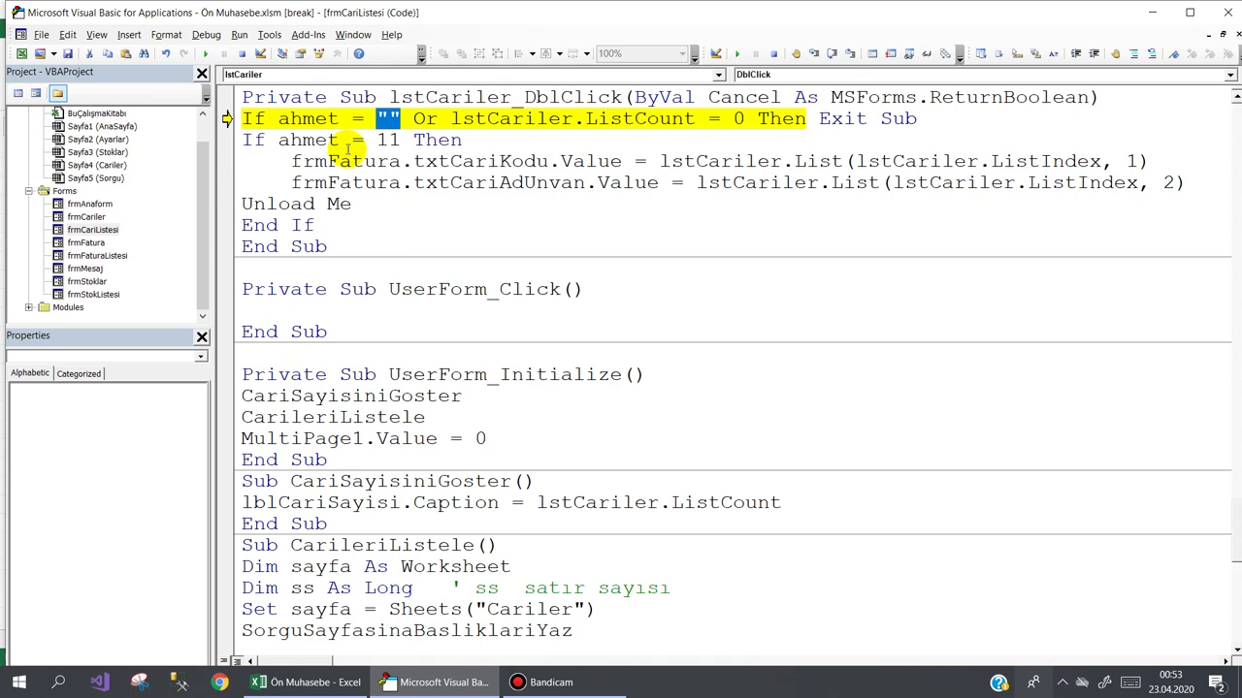
text(Nu)
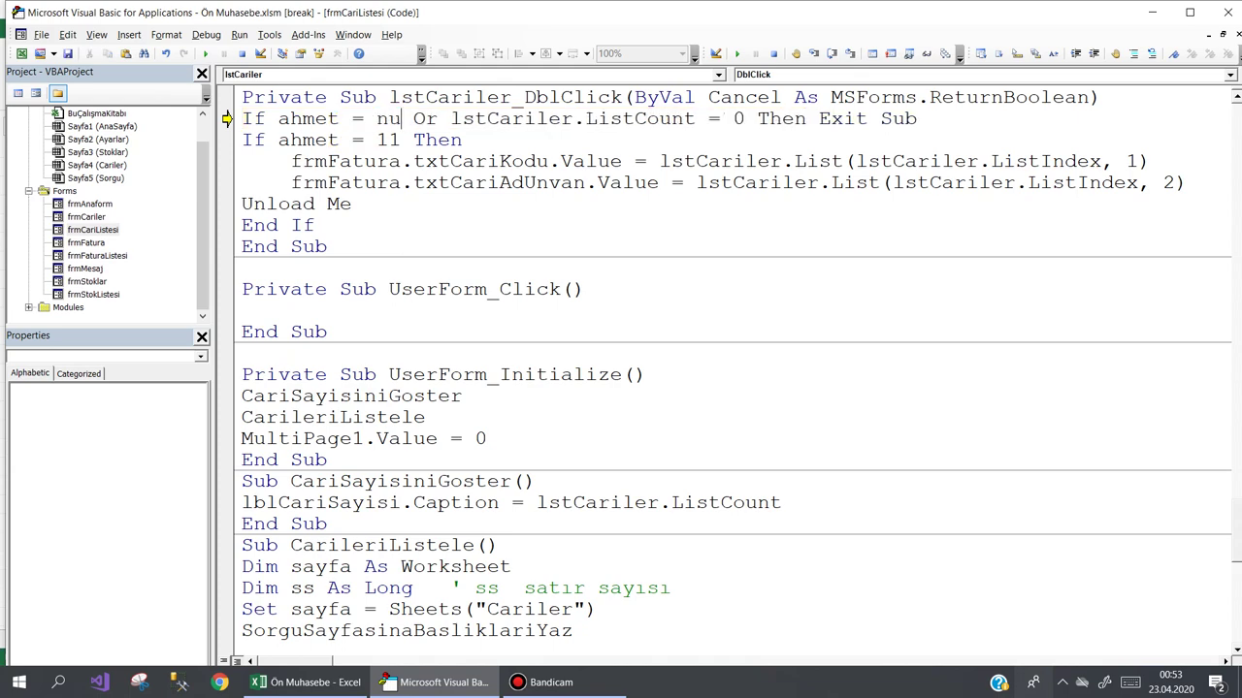
text(ll)
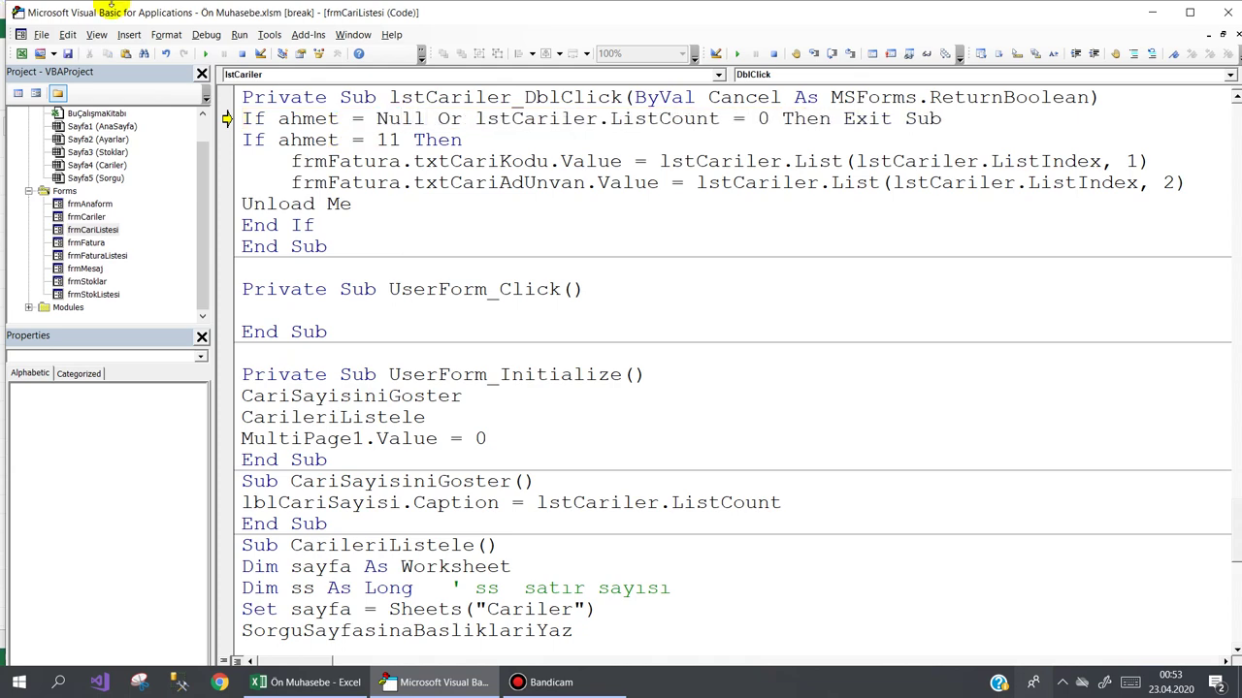
click(205, 54)
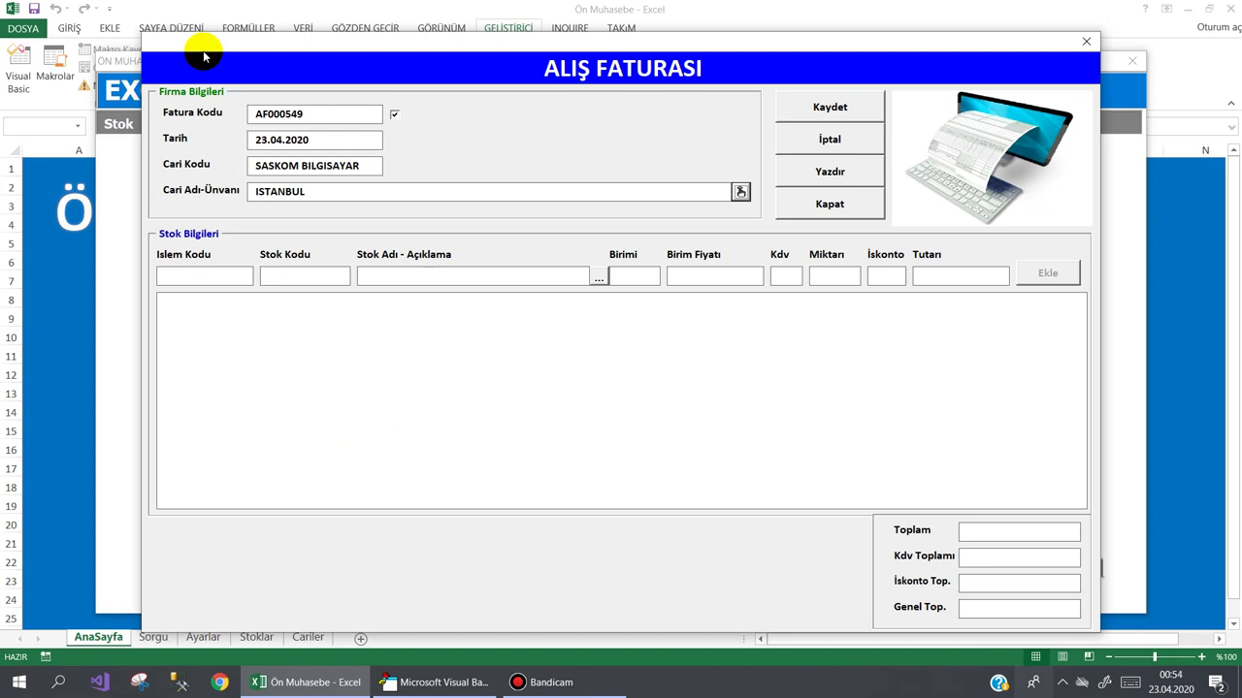
Step: Close the purchase invoice form, the invoice list and the accounting program
click(815, 207)
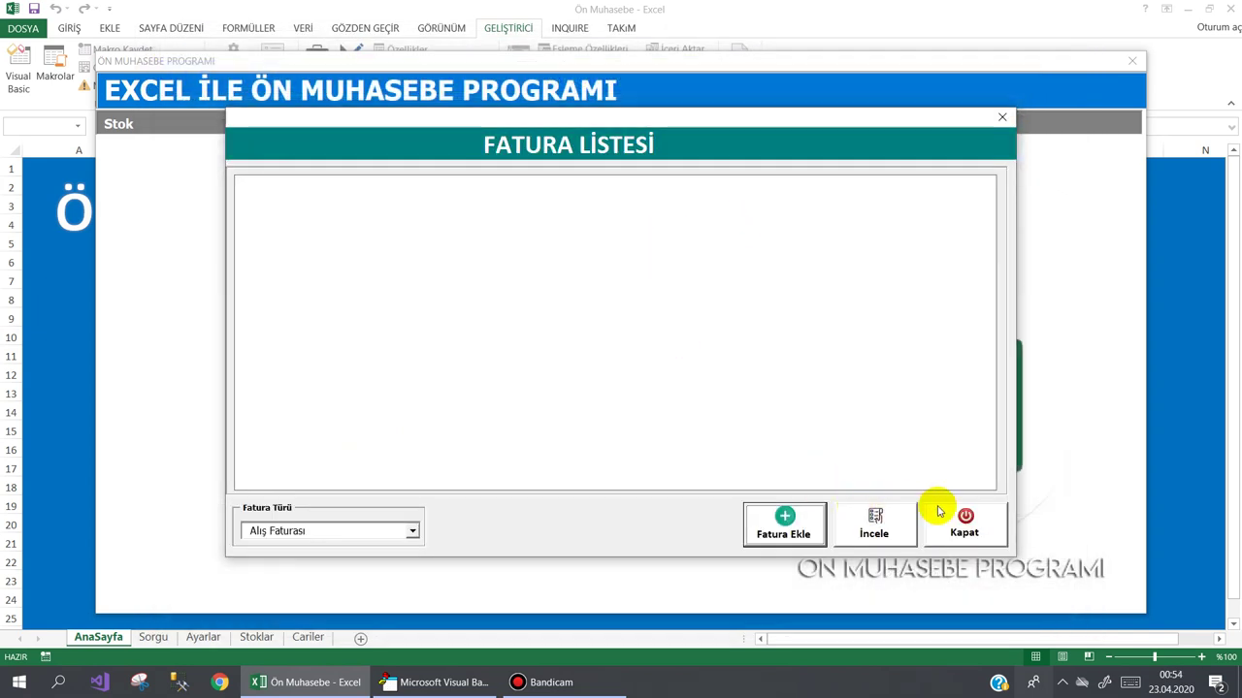
click(961, 522)
mouse_move(1053, 125)
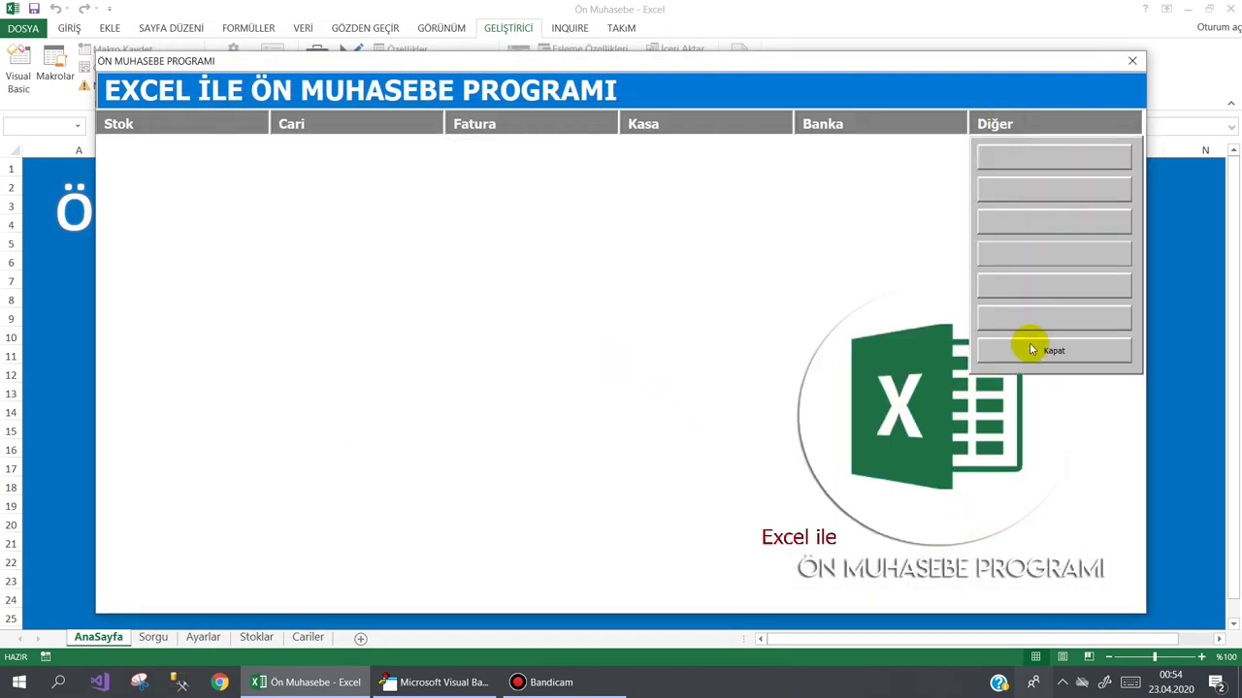
click(1032, 349)
Step: Review the Null check in frmCariListesi's double-click code, then return to the Excel workbook
click(461, 682)
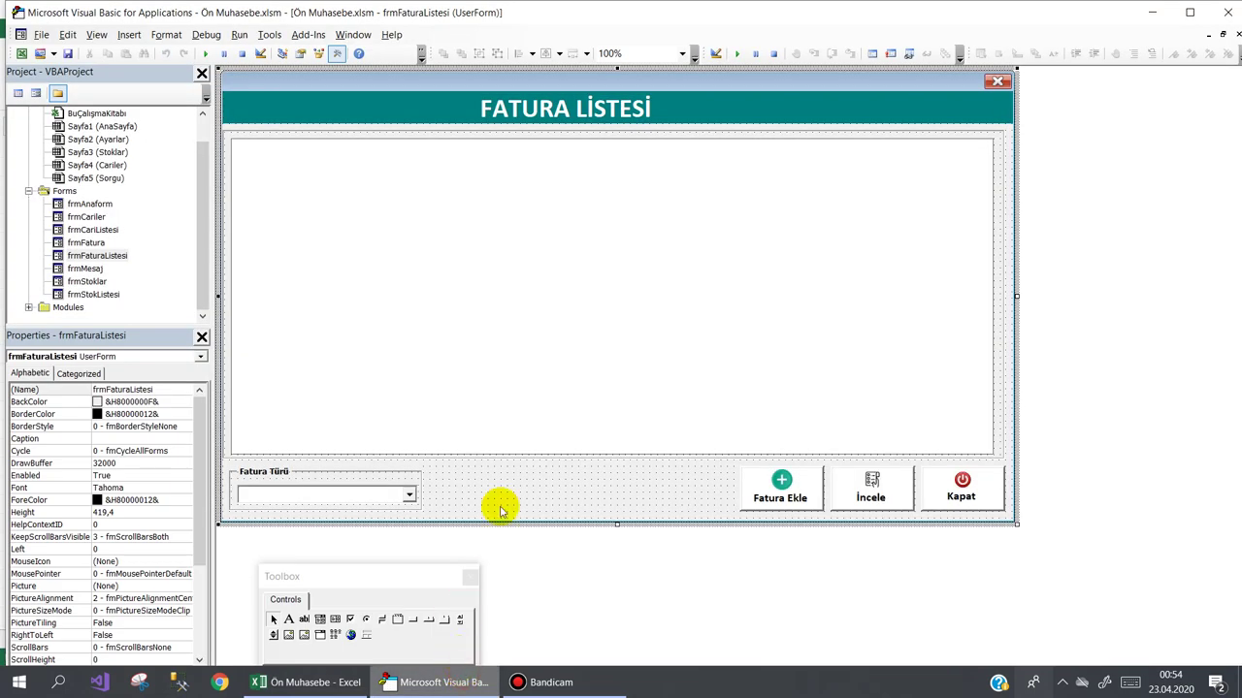
double_click(493, 263)
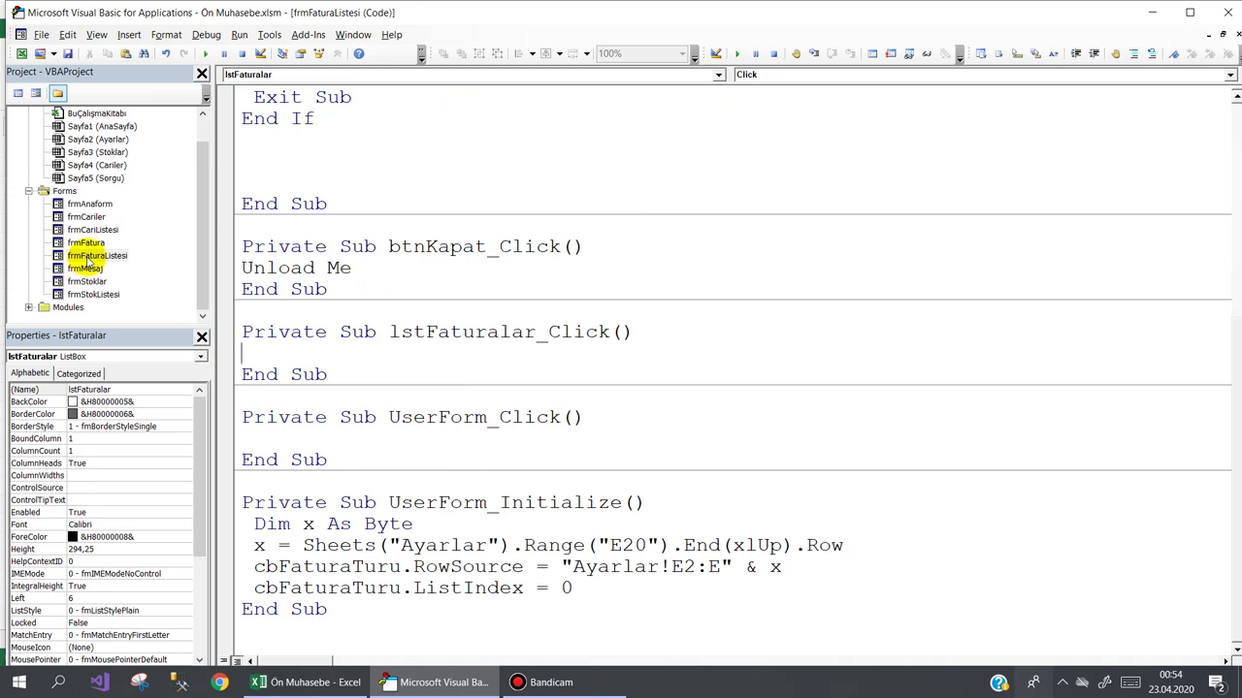
double_click(92, 229)
double_click(305, 243)
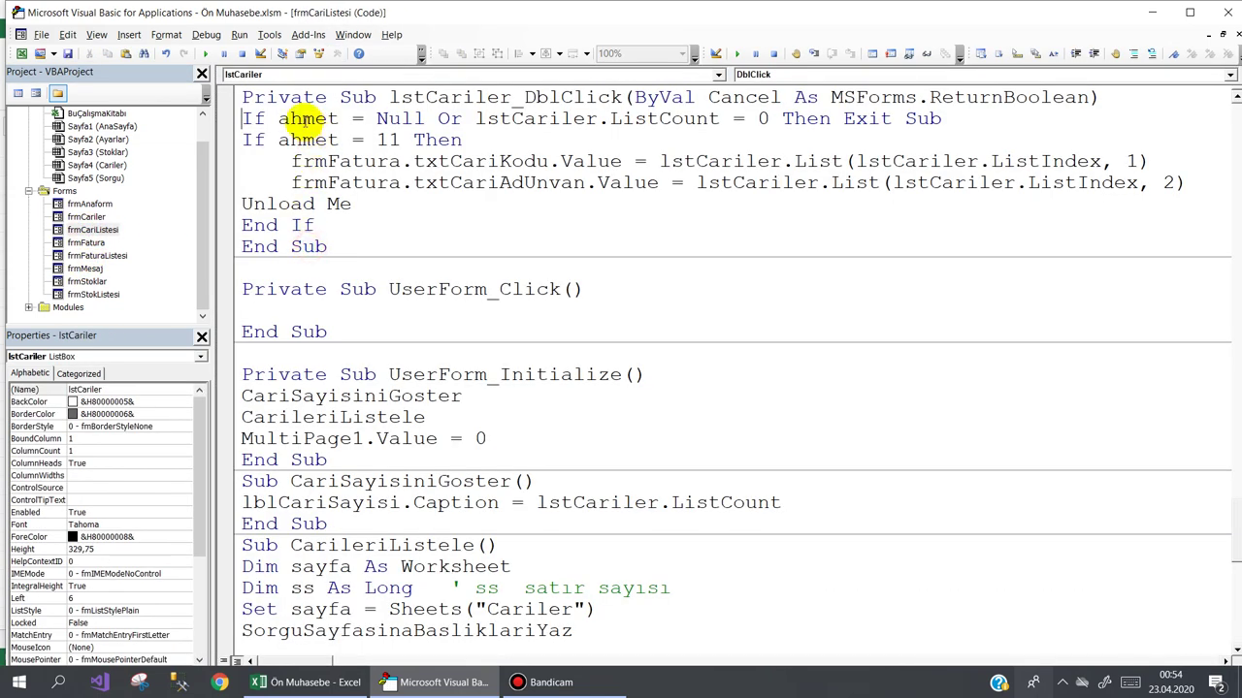
drag(424, 117, 378, 118)
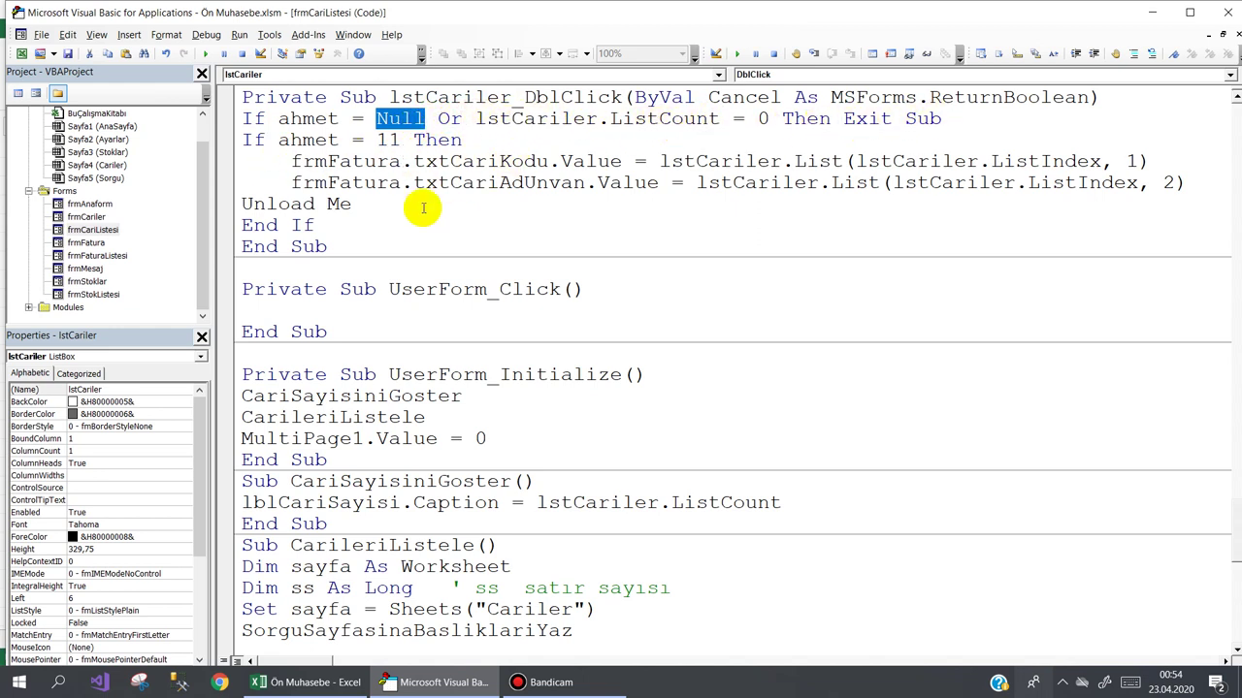
click(308, 682)
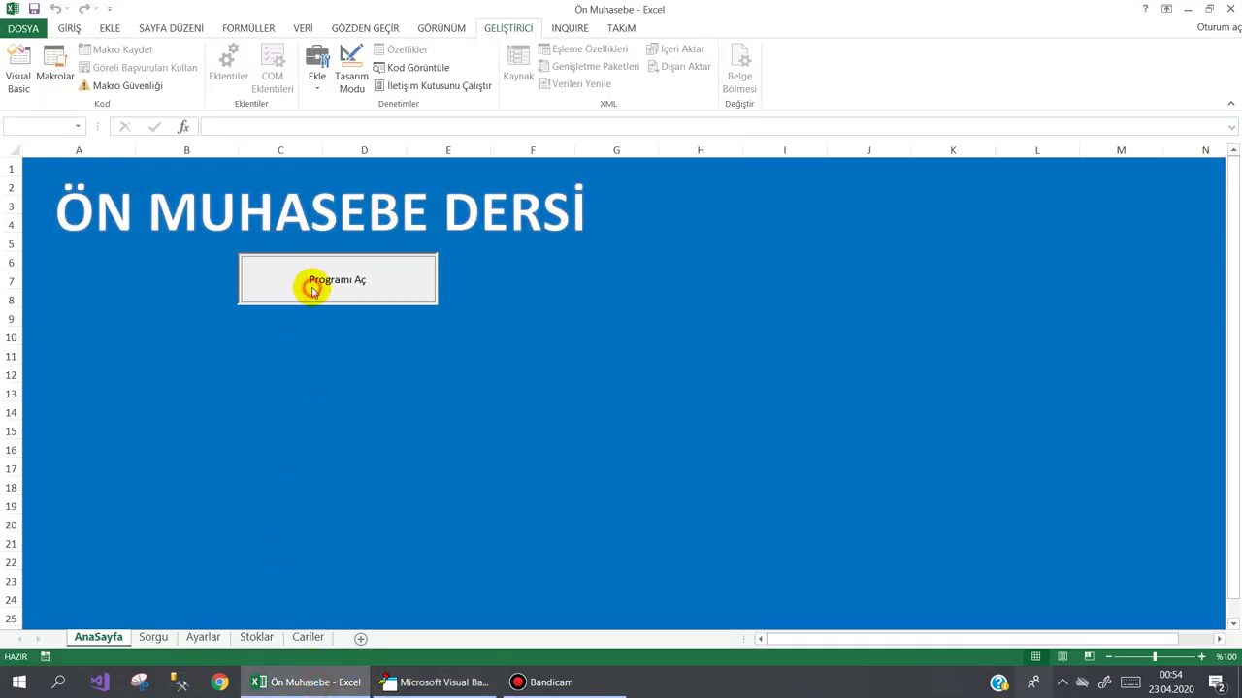
Step: Start a new Alış Faturası, pick a customer to fill code and name, and try the stock button
click(313, 291)
click(443, 145)
click(494, 166)
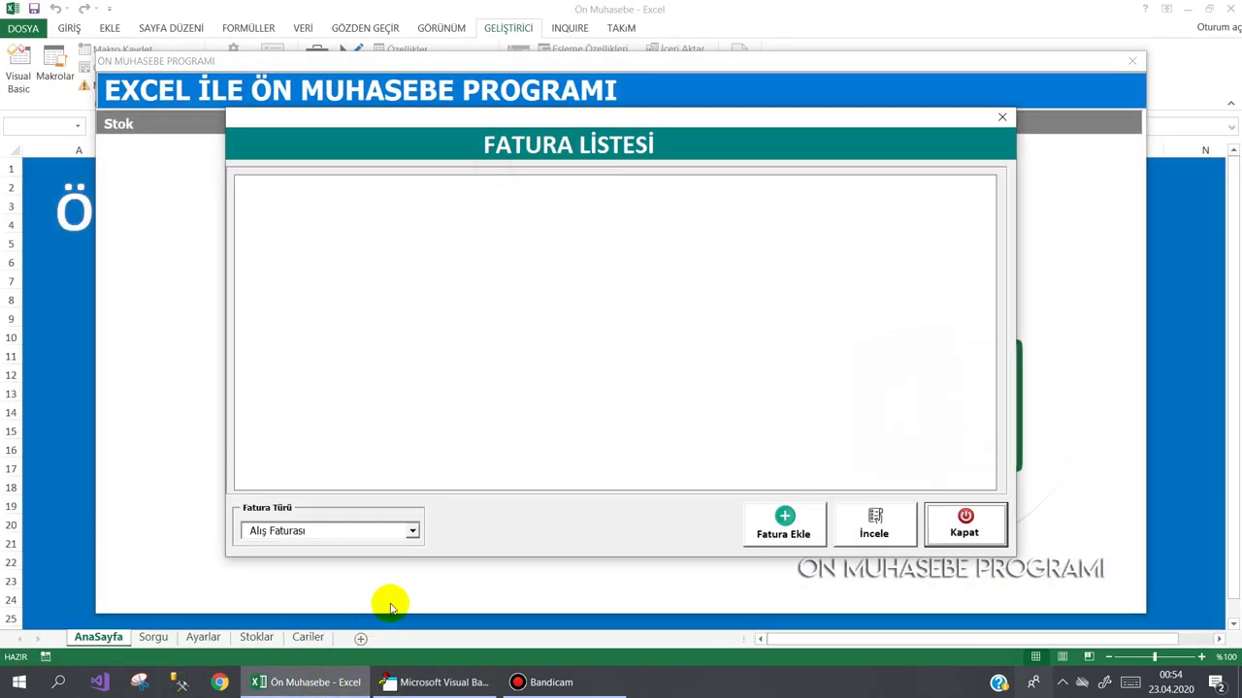
click(783, 524)
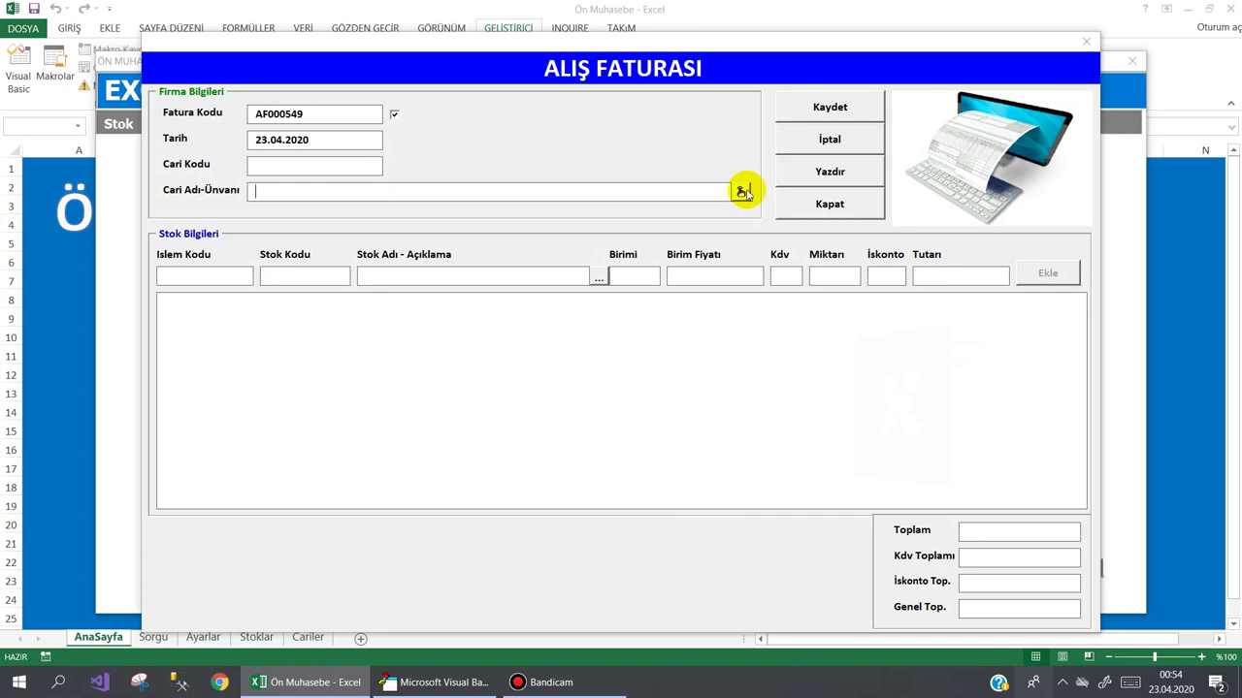
click(742, 192)
double_click(213, 170)
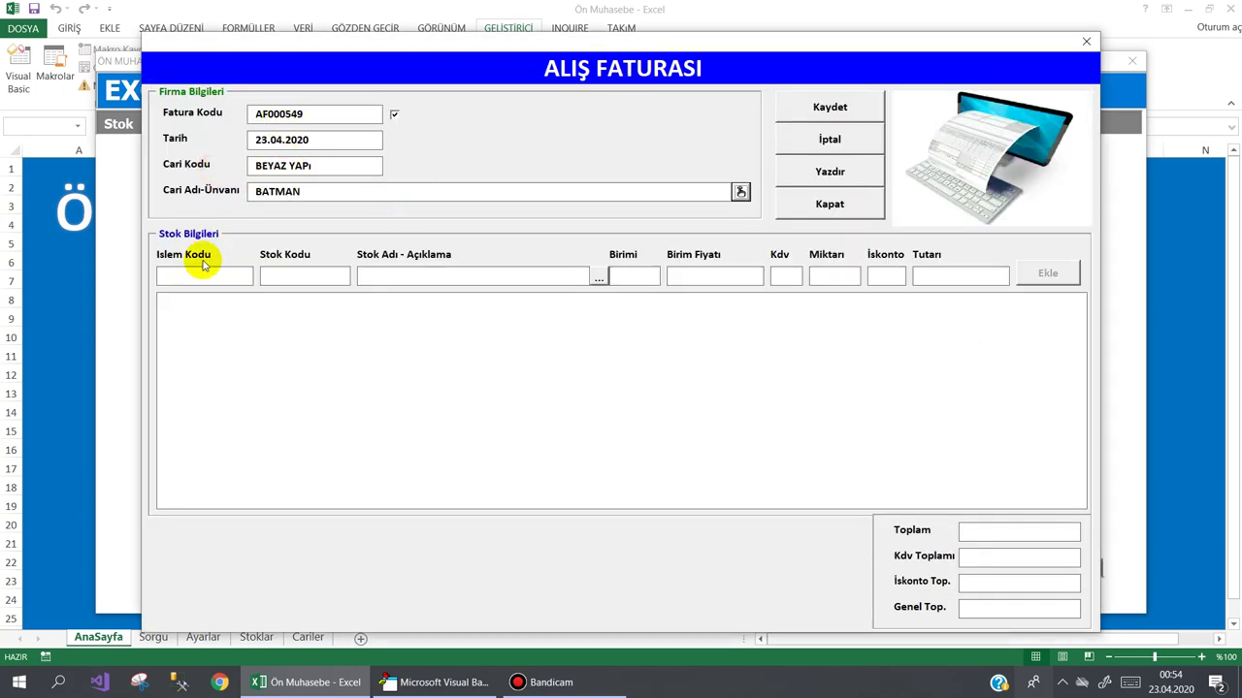
click(599, 277)
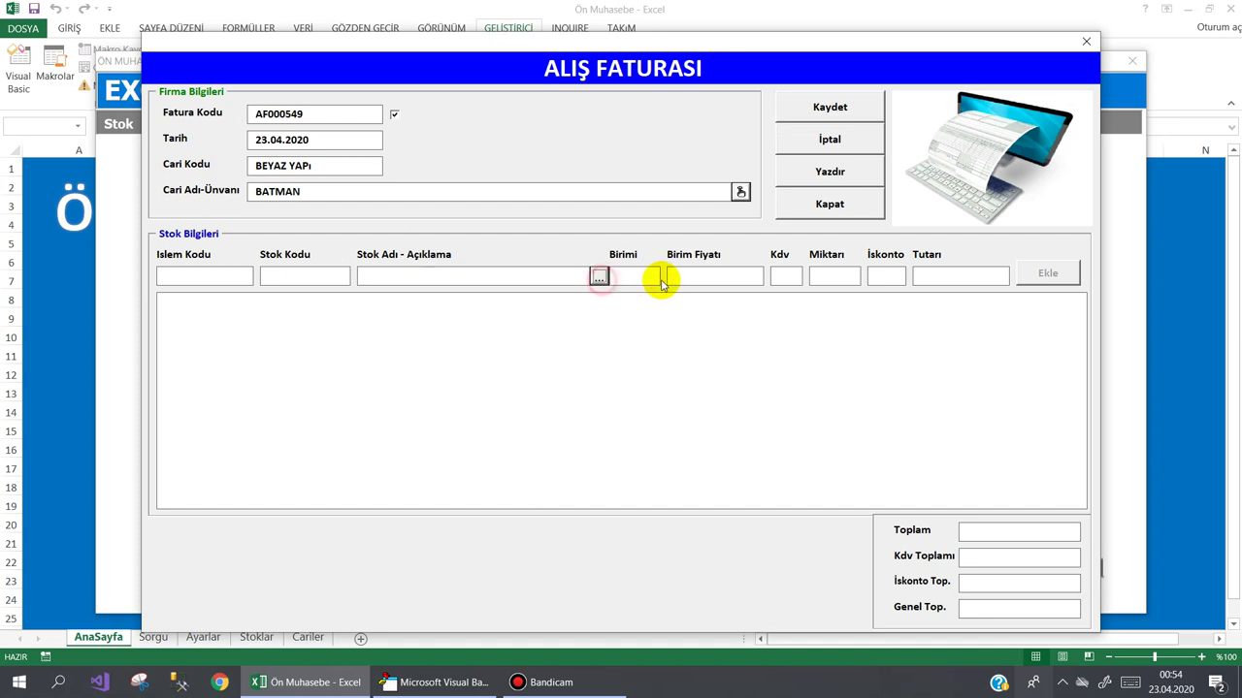
Step: Close the invoice form, invoice list and accounting program, then return to the VBA editor
click(802, 214)
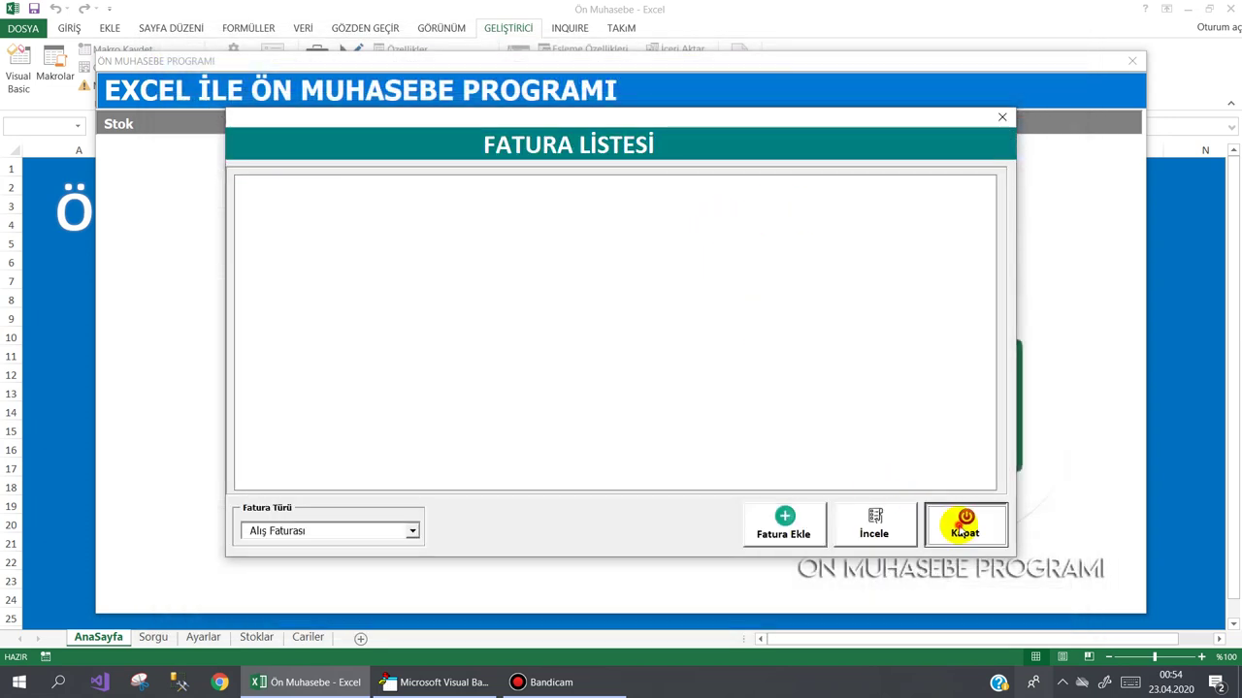
click(962, 517)
click(541, 682)
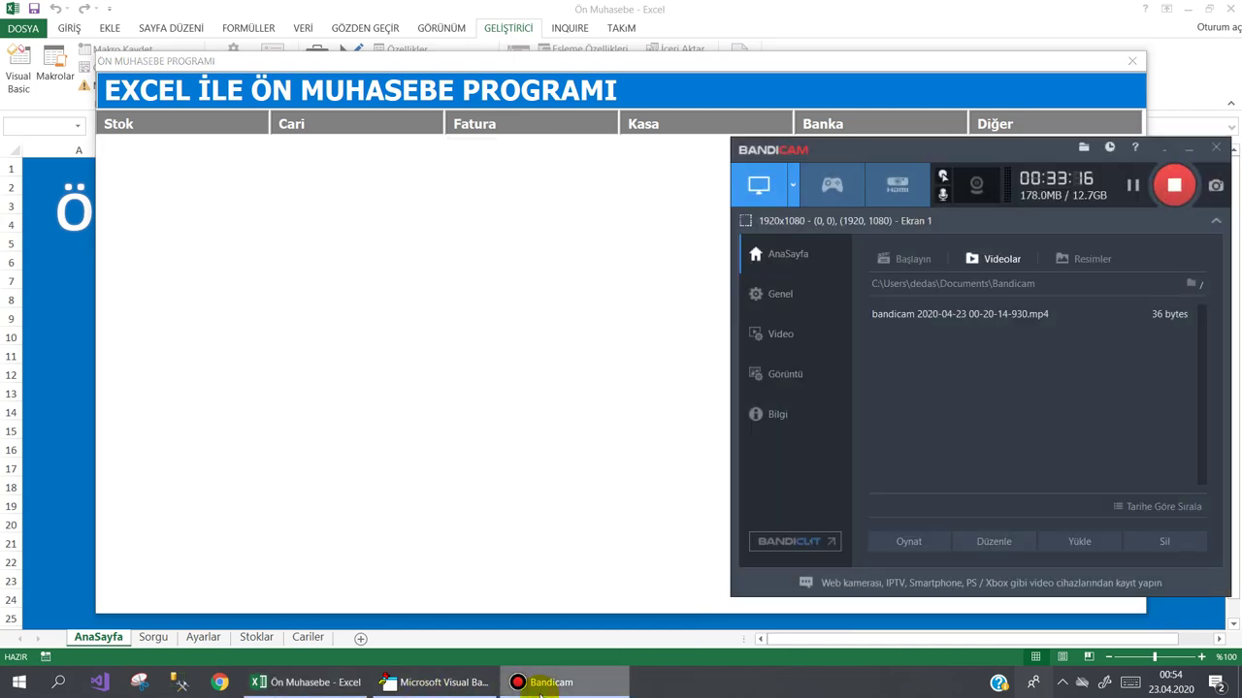
click(540, 689)
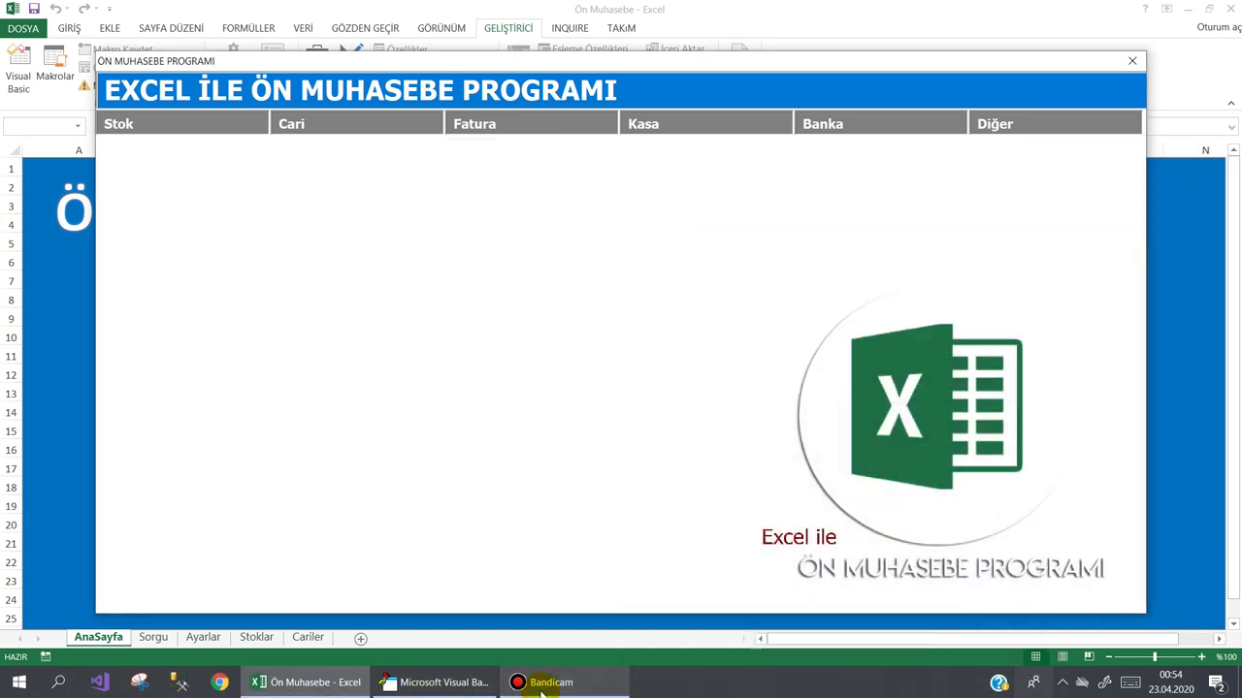
click(950, 122)
click(1039, 353)
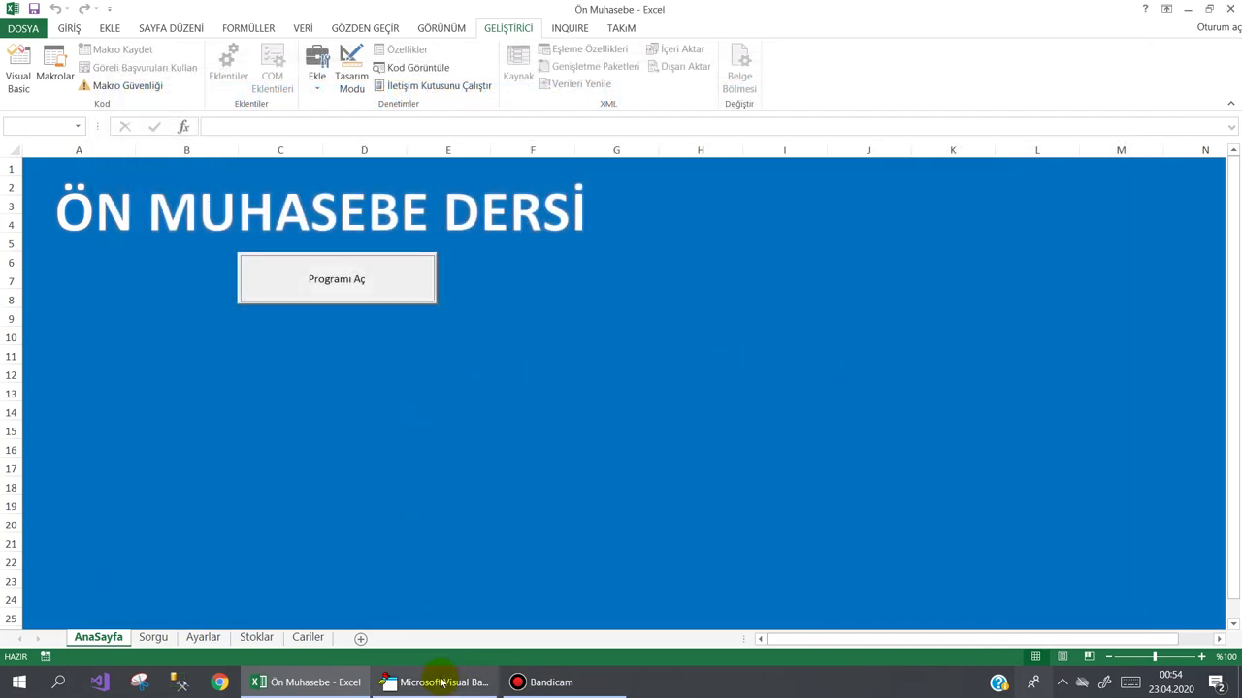
click(456, 682)
Step: On frmFatura, clear btnStokSec's '...' caption and set its BackColor to palette white
double_click(87, 242)
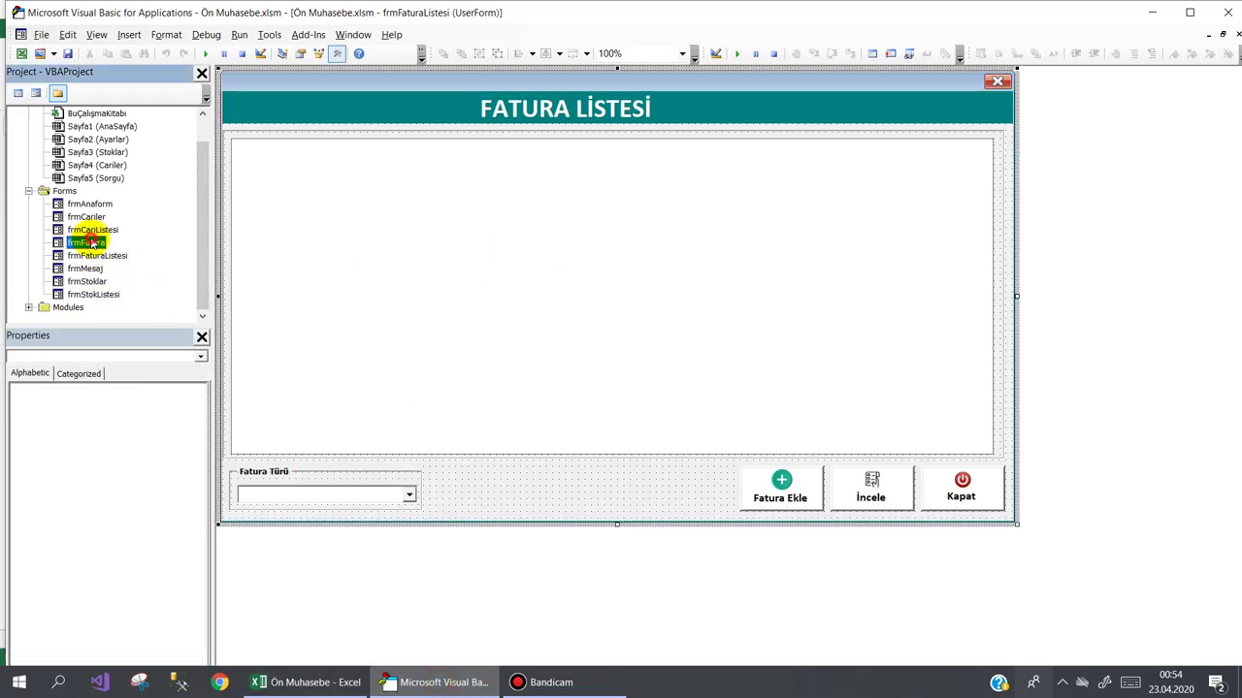
click(678, 316)
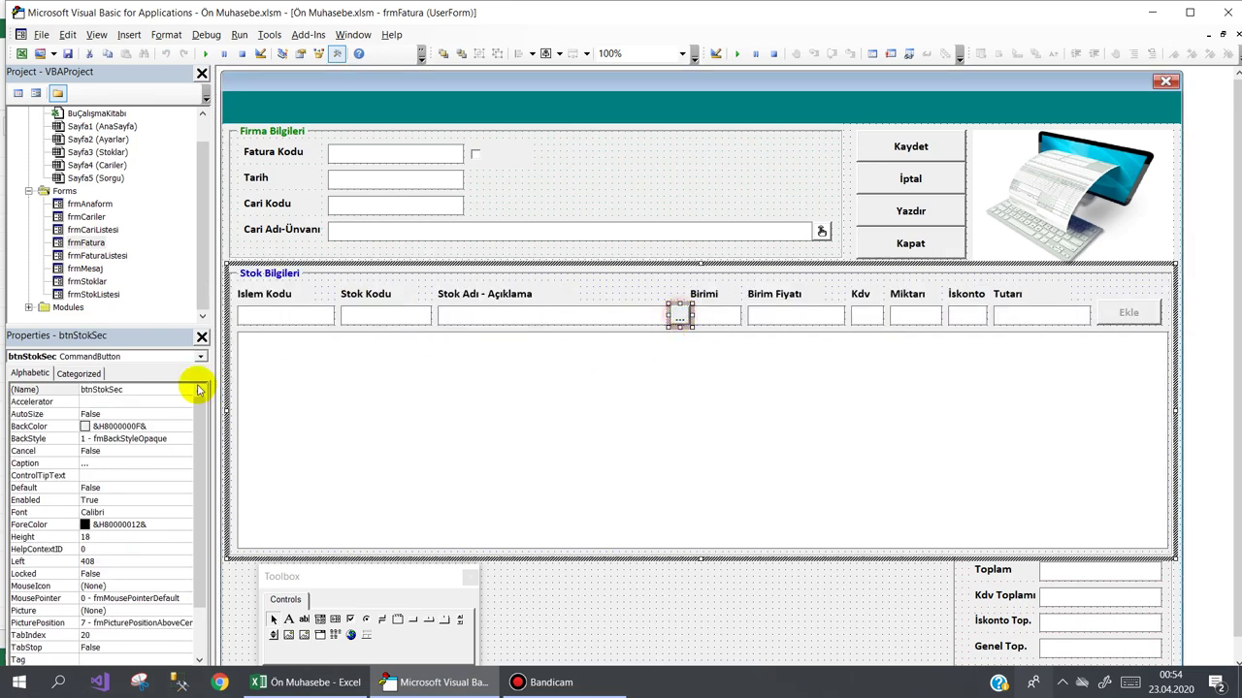
click(115, 467)
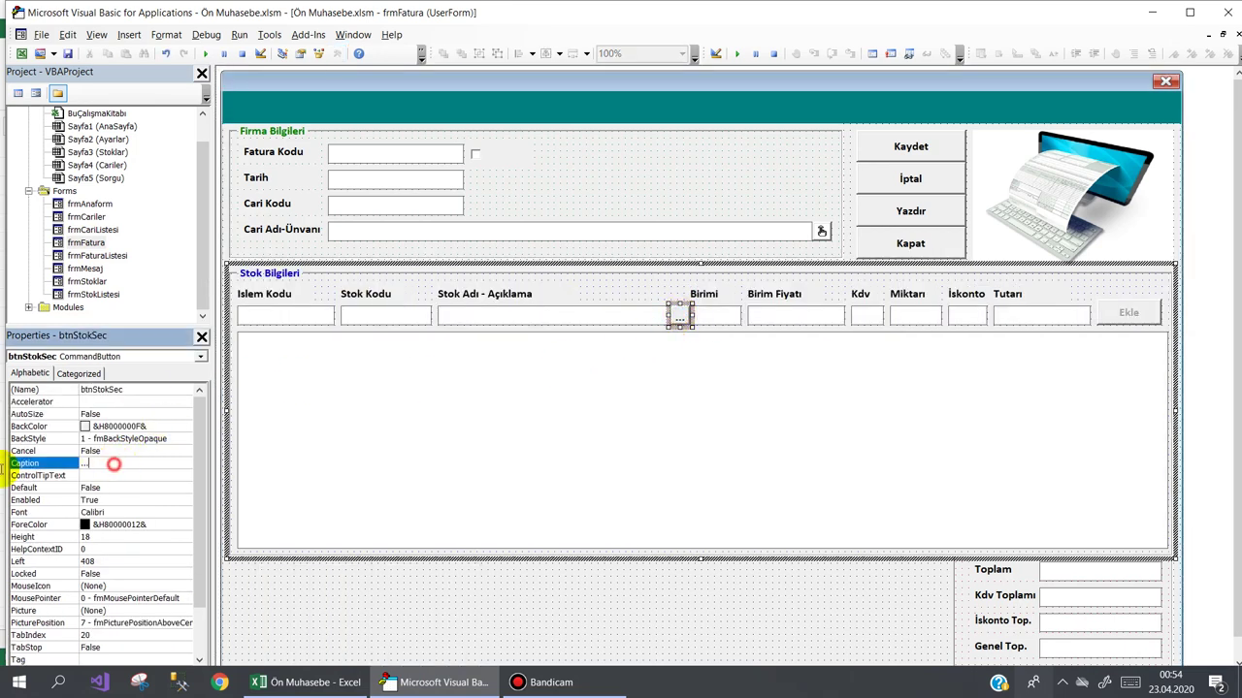
key(BackSpace)
key(BackSpace)
key(BackSpace)
click(141, 427)
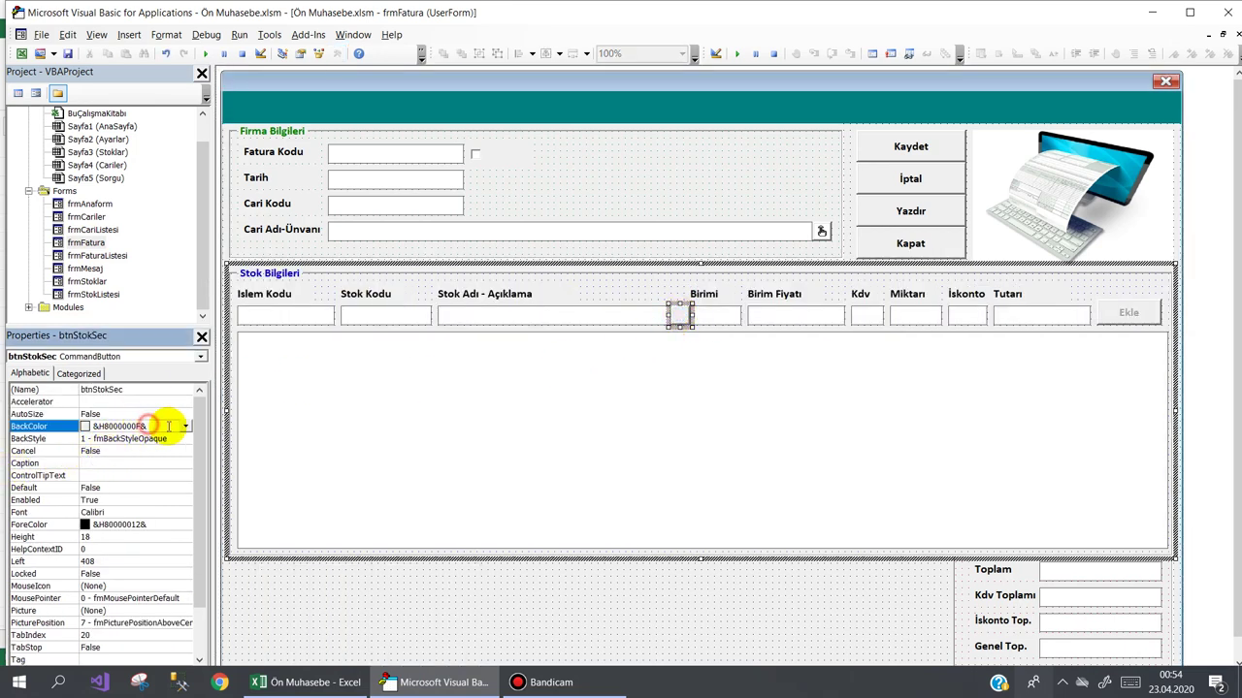
click(186, 427)
click(60, 443)
click(59, 456)
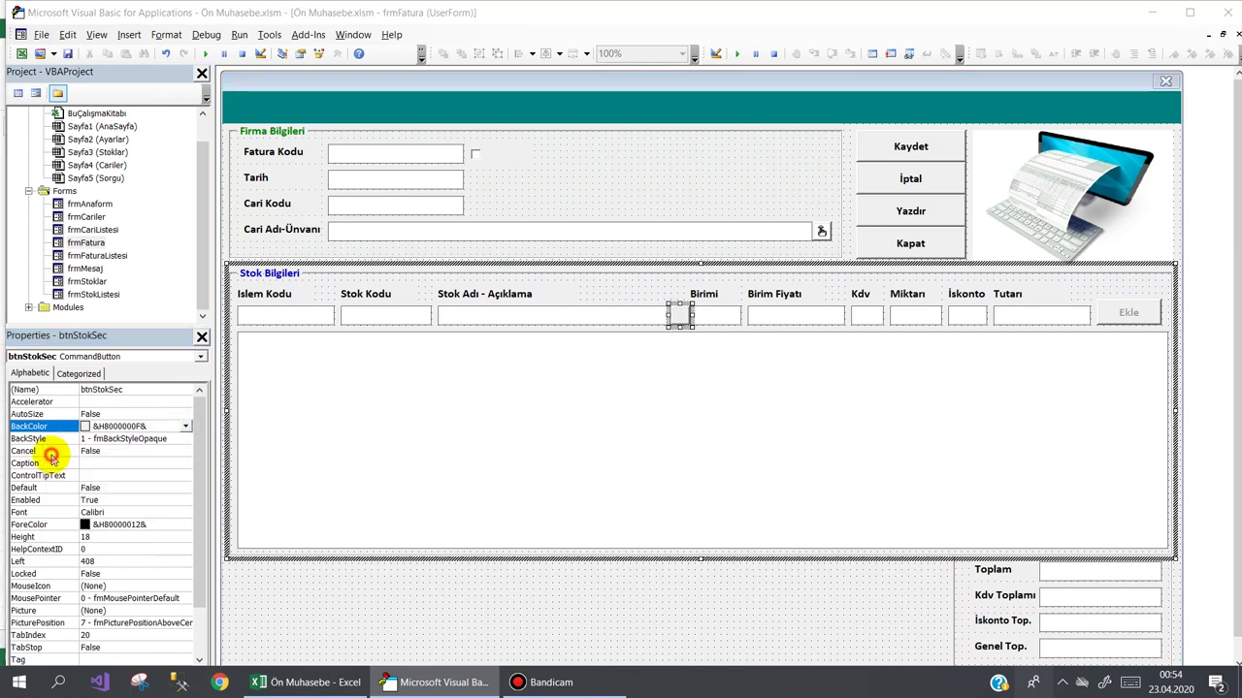
Step: Give btnStokSec the tooltip 'Stok Seç' and load the sec icon as its Picture
click(95, 476)
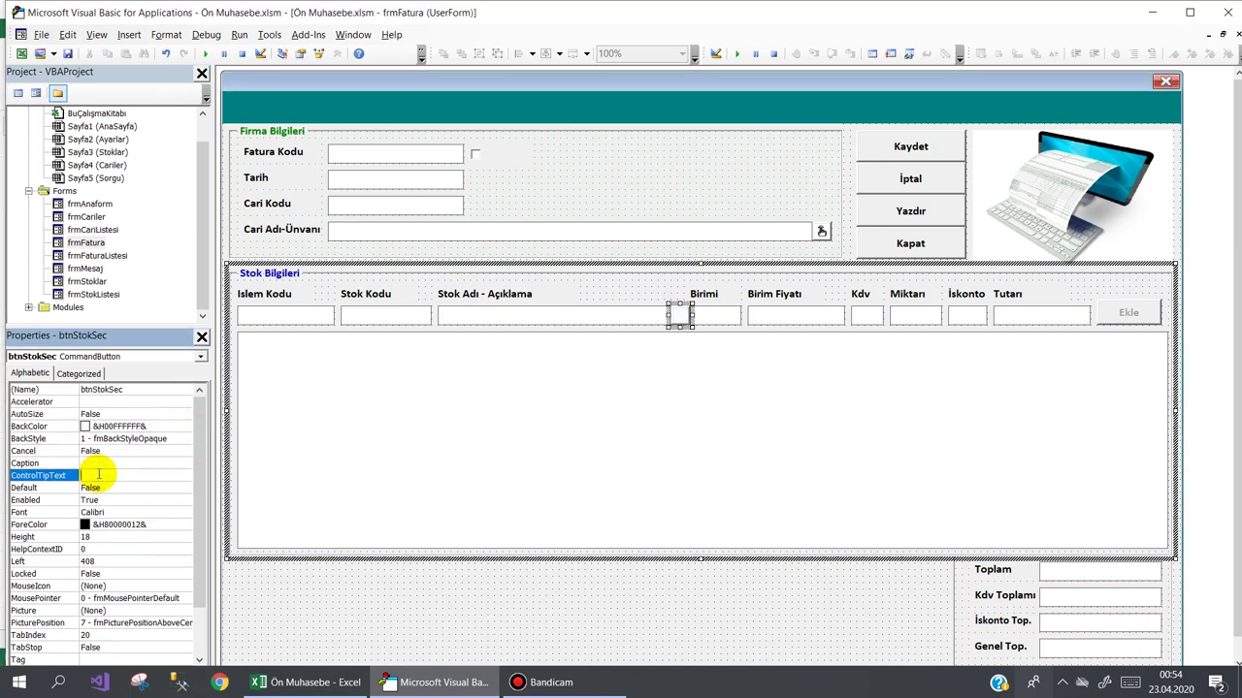
text(Stok Seç)
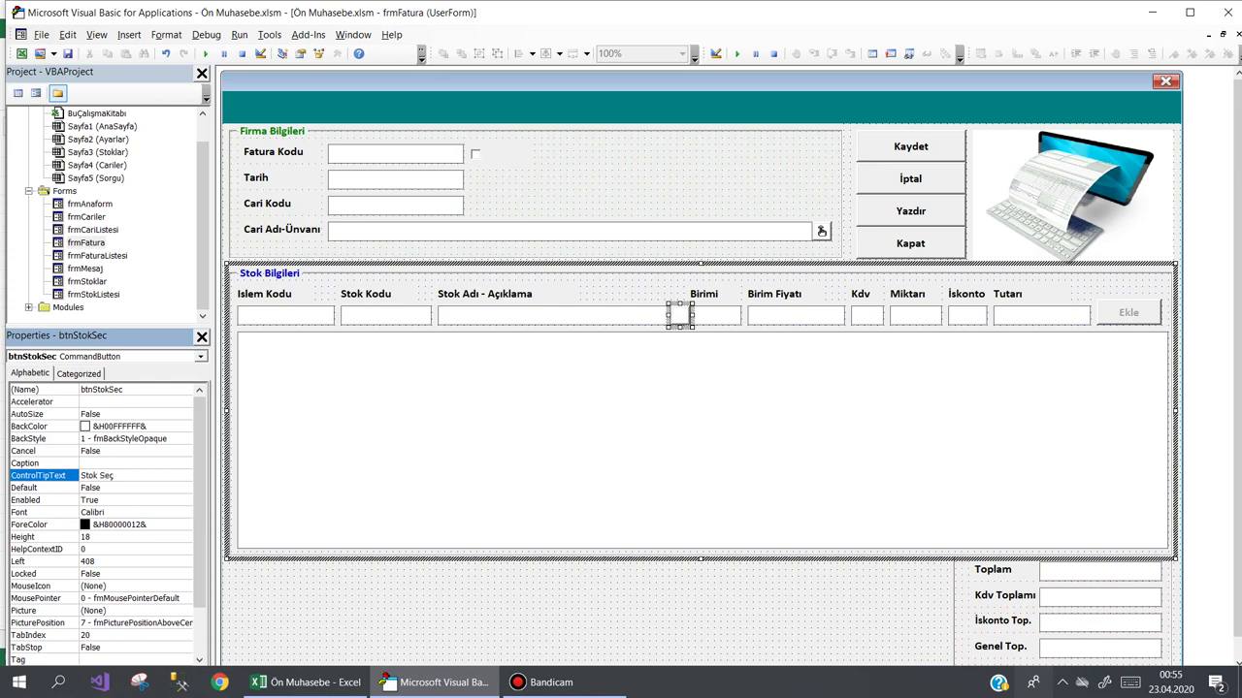
click(136, 610)
click(185, 610)
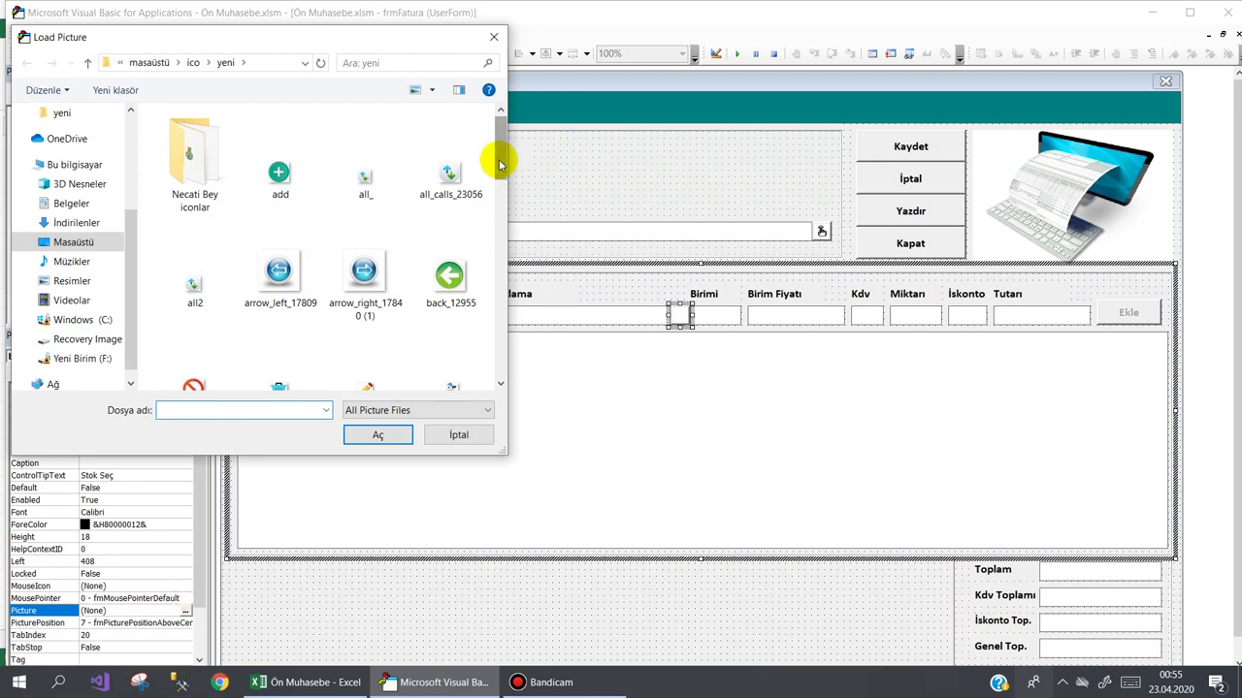
drag(499, 165, 498, 310)
double_click(363, 291)
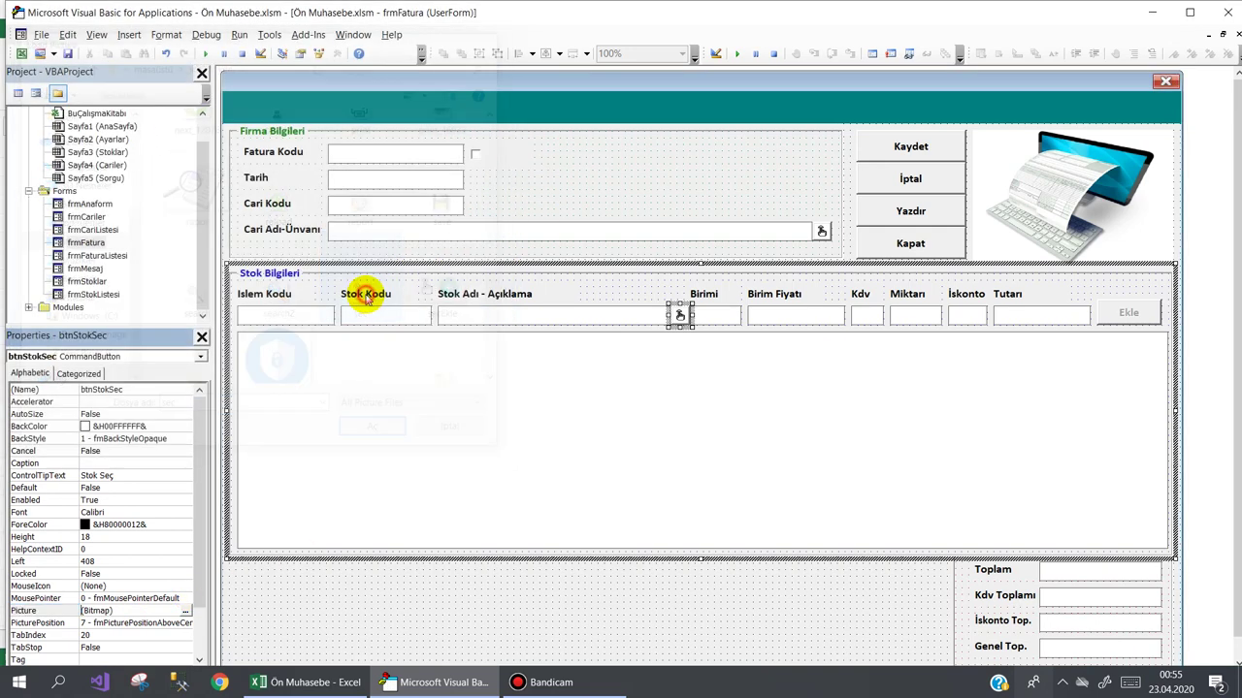
click(656, 291)
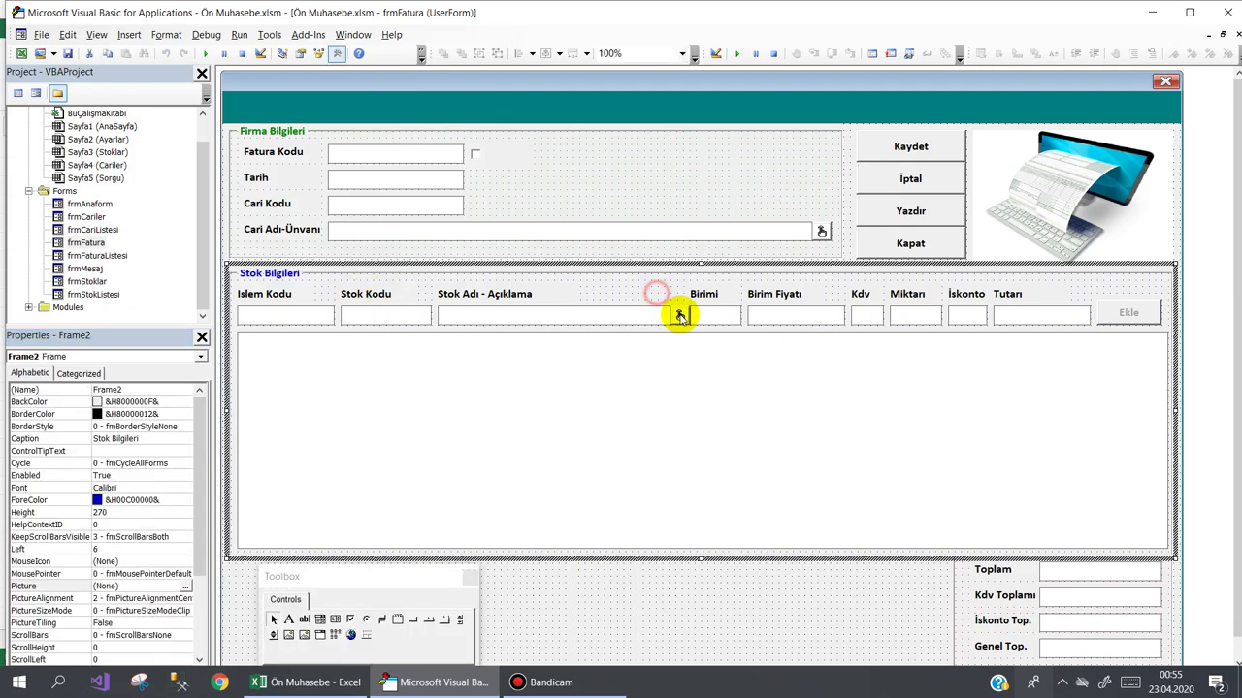
Step: In frmStokListesi's code, add 'Public islem As Boolean' below Option Explicit
double_click(821, 231)
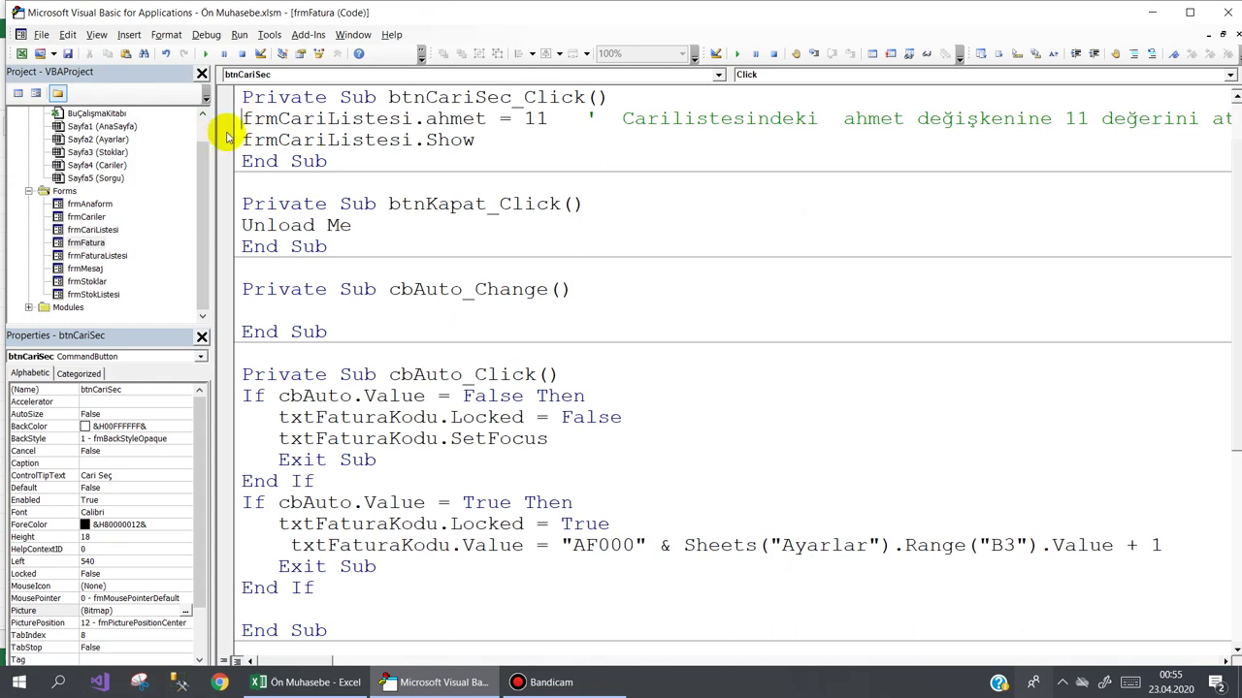
double_click(97, 281)
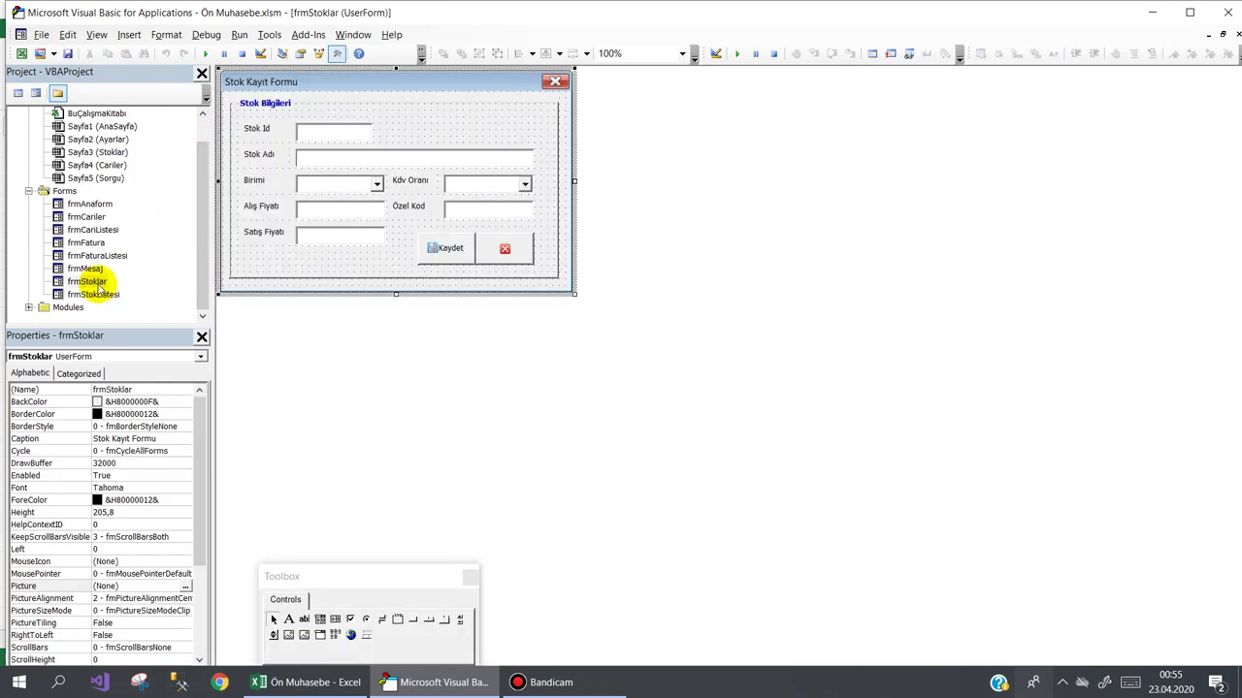
double_click(92, 294)
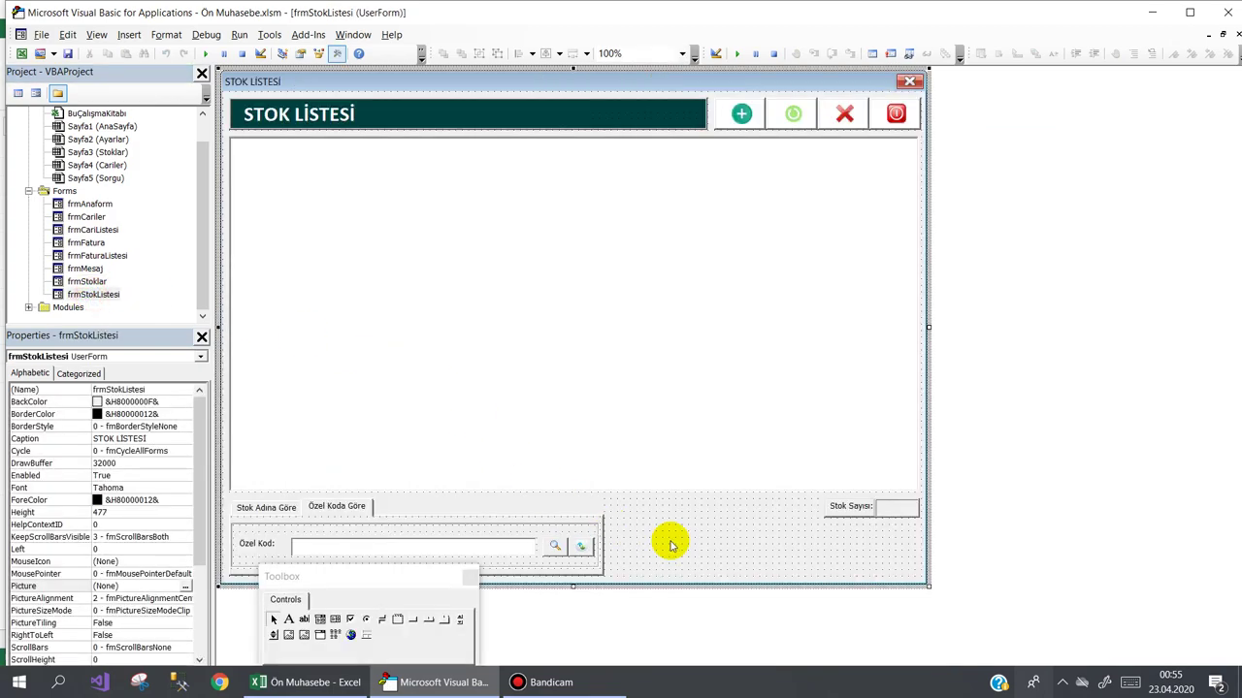
key(F7)
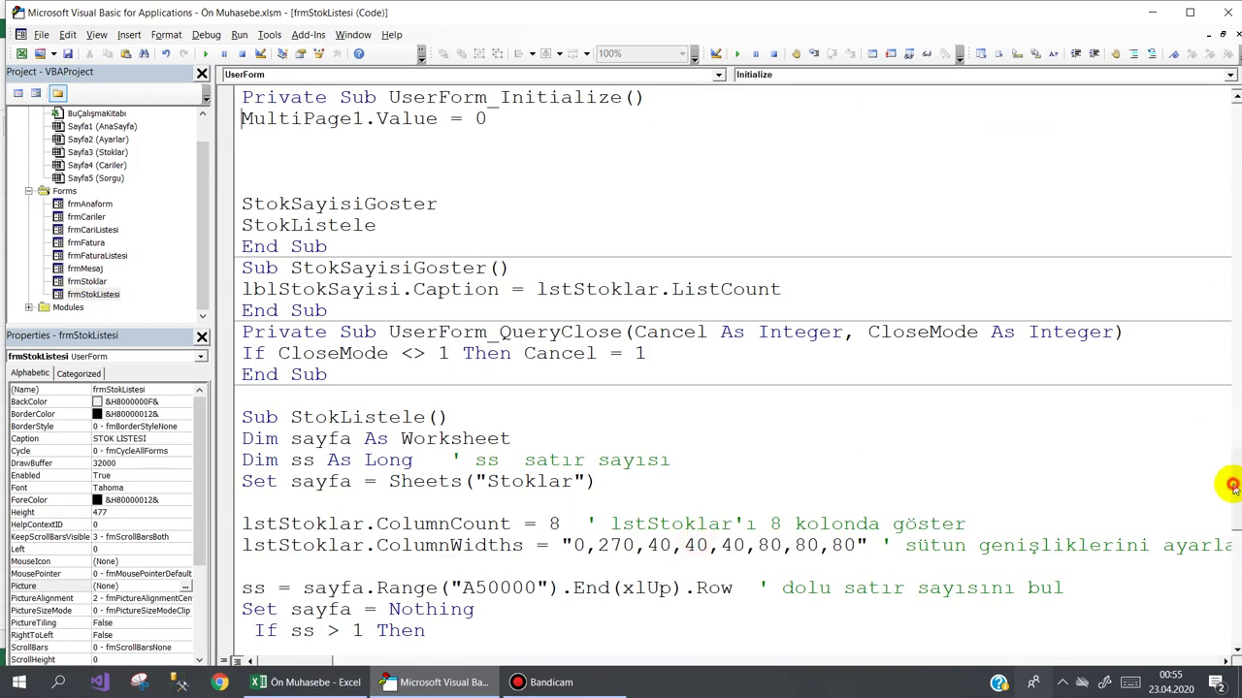
drag(1232, 485, 1233, 78)
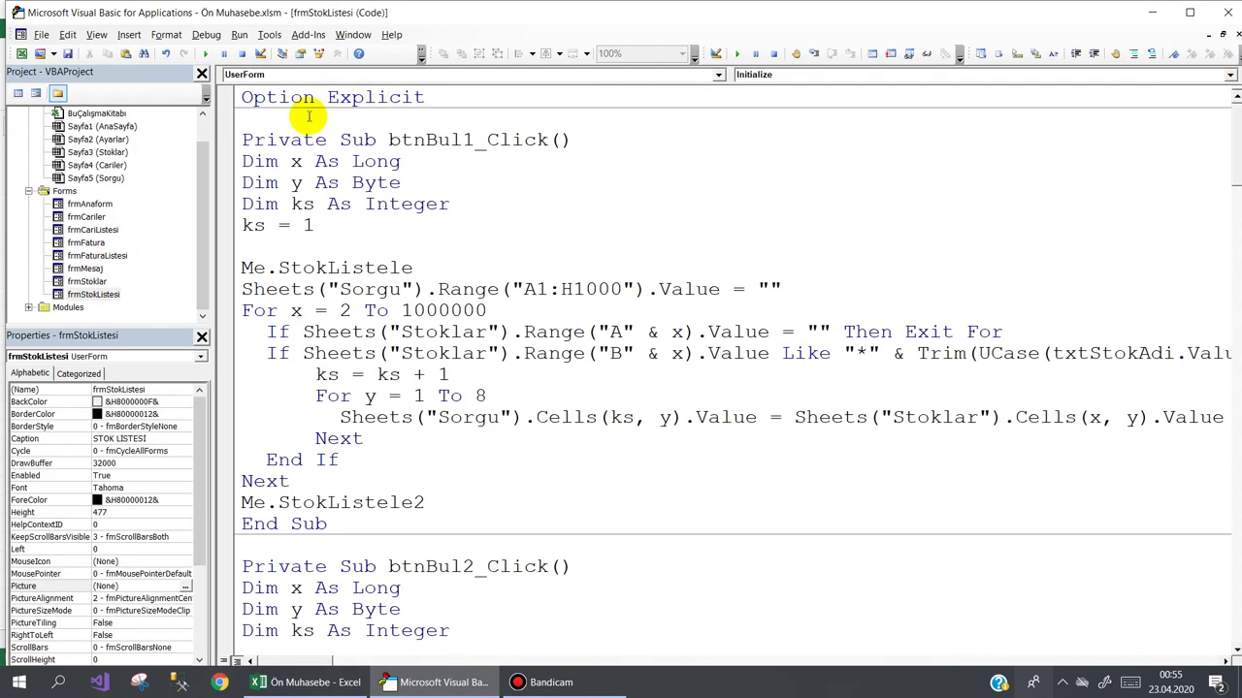
click(254, 120)
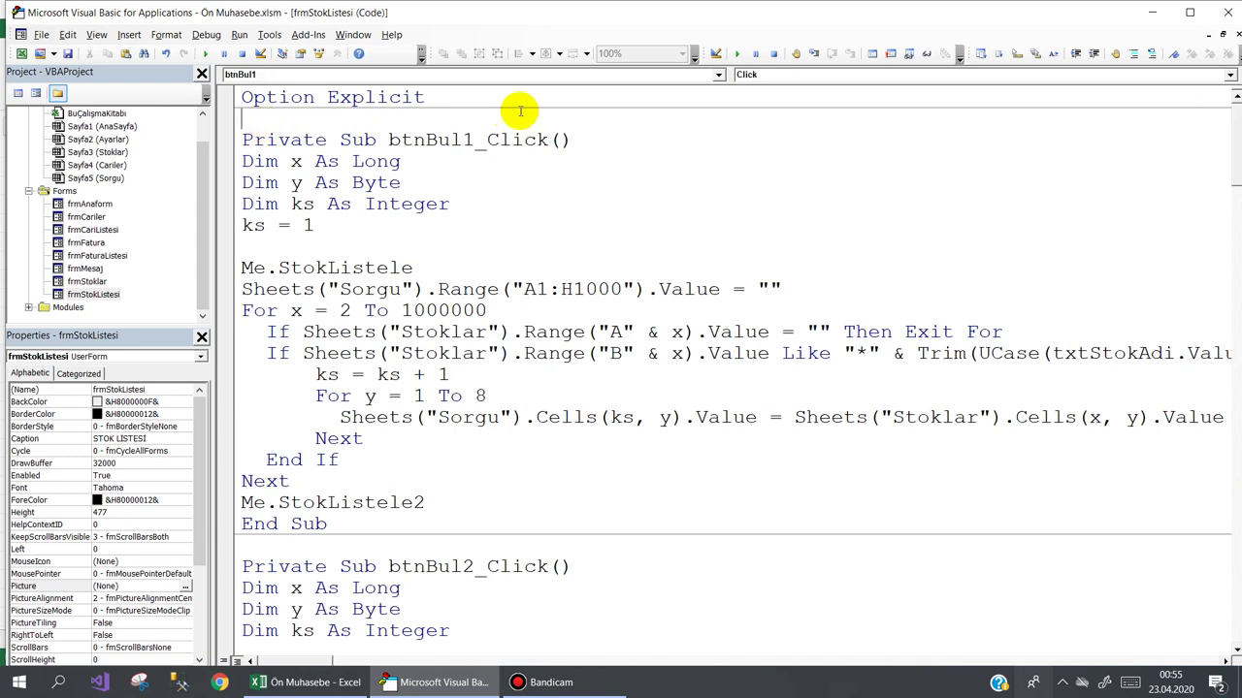
text(di)
key(BackSpace)
key(BackSpace)
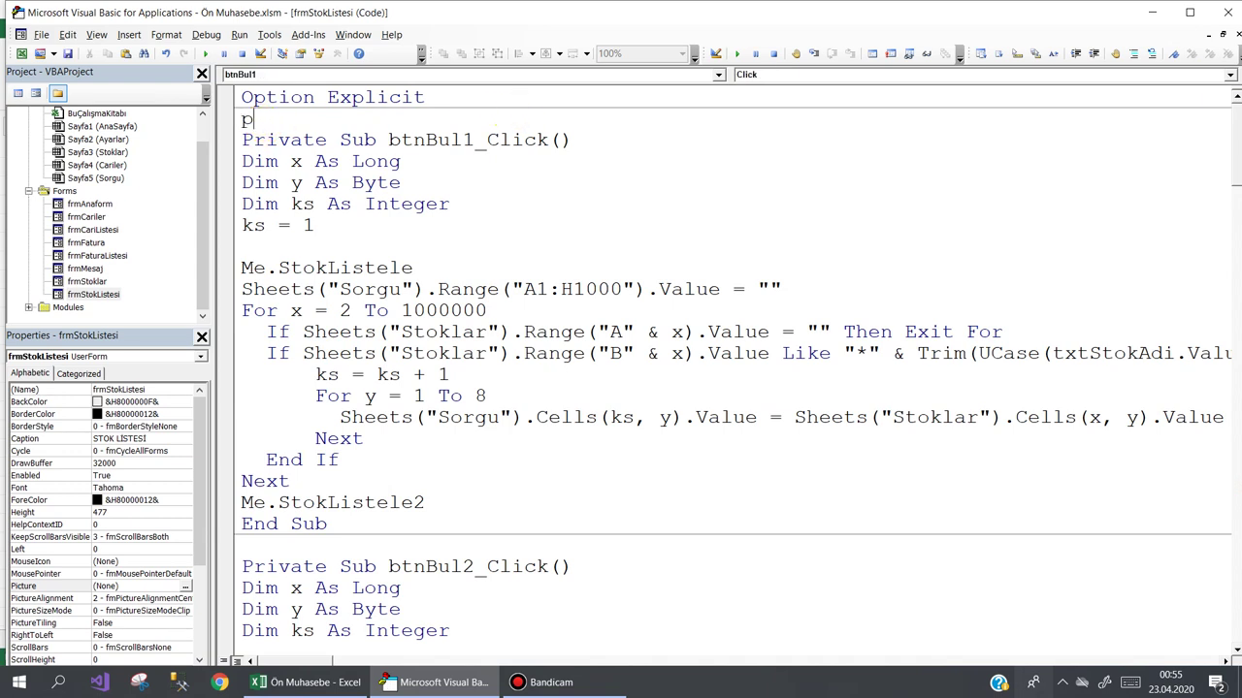
key(ctrl+space)
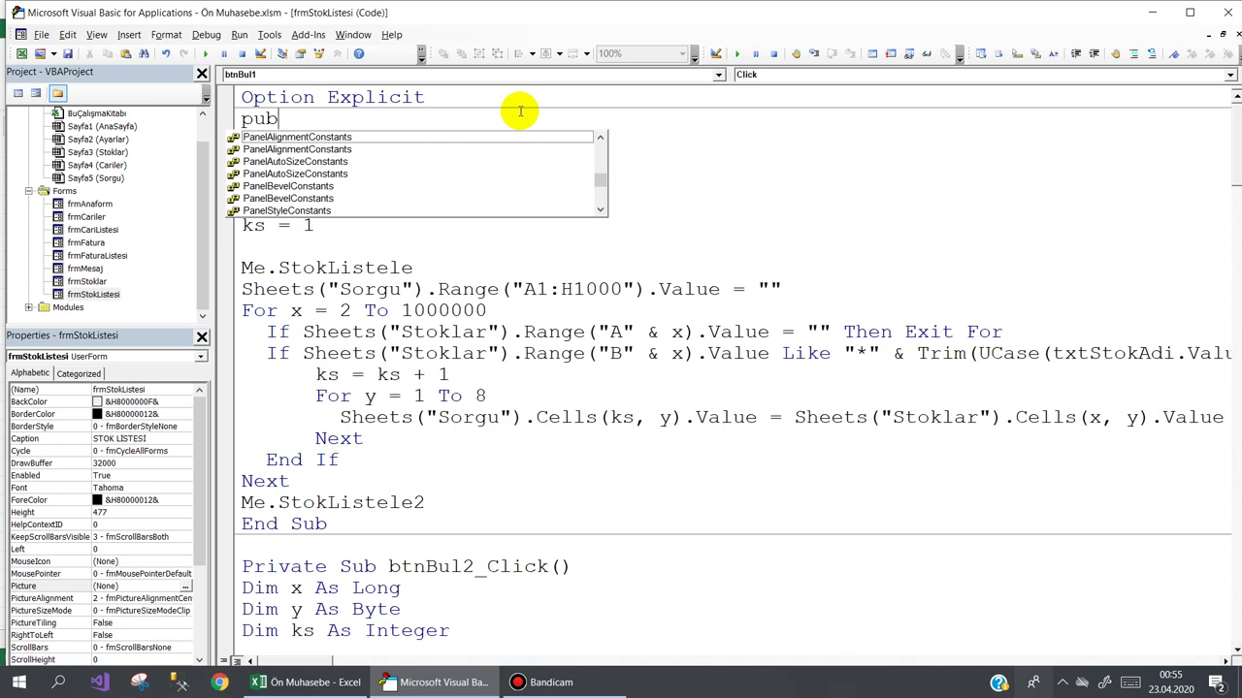
text(lic )
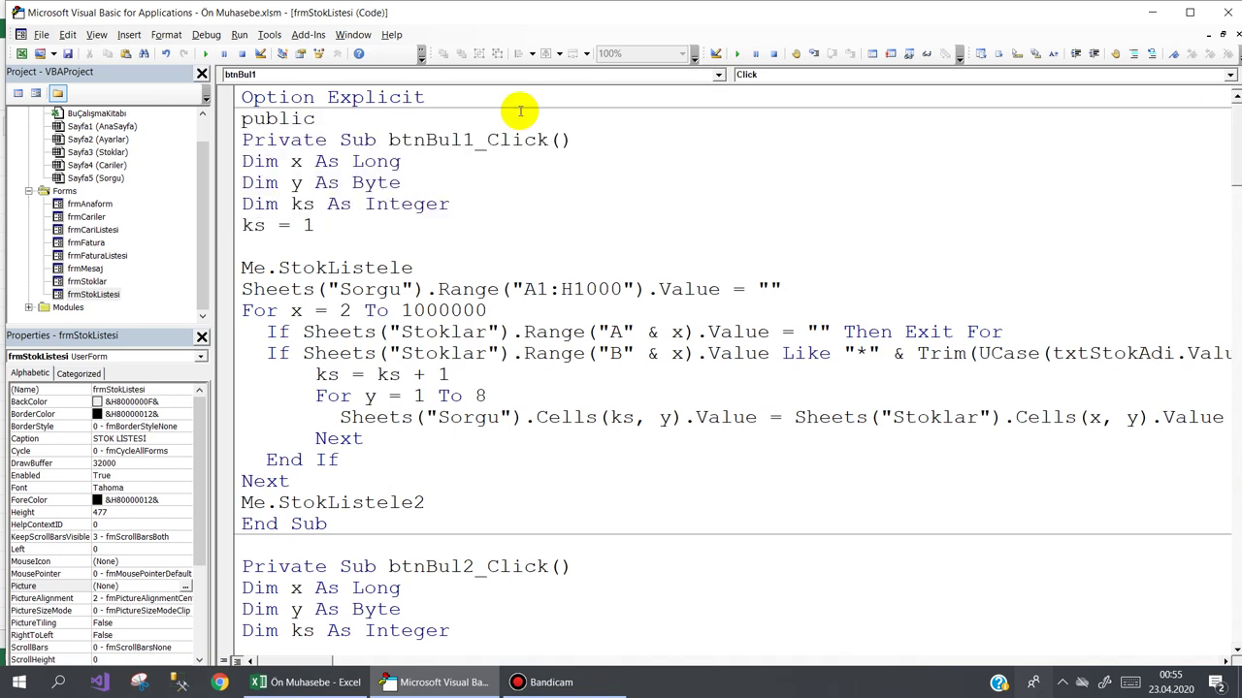
text(islem as )
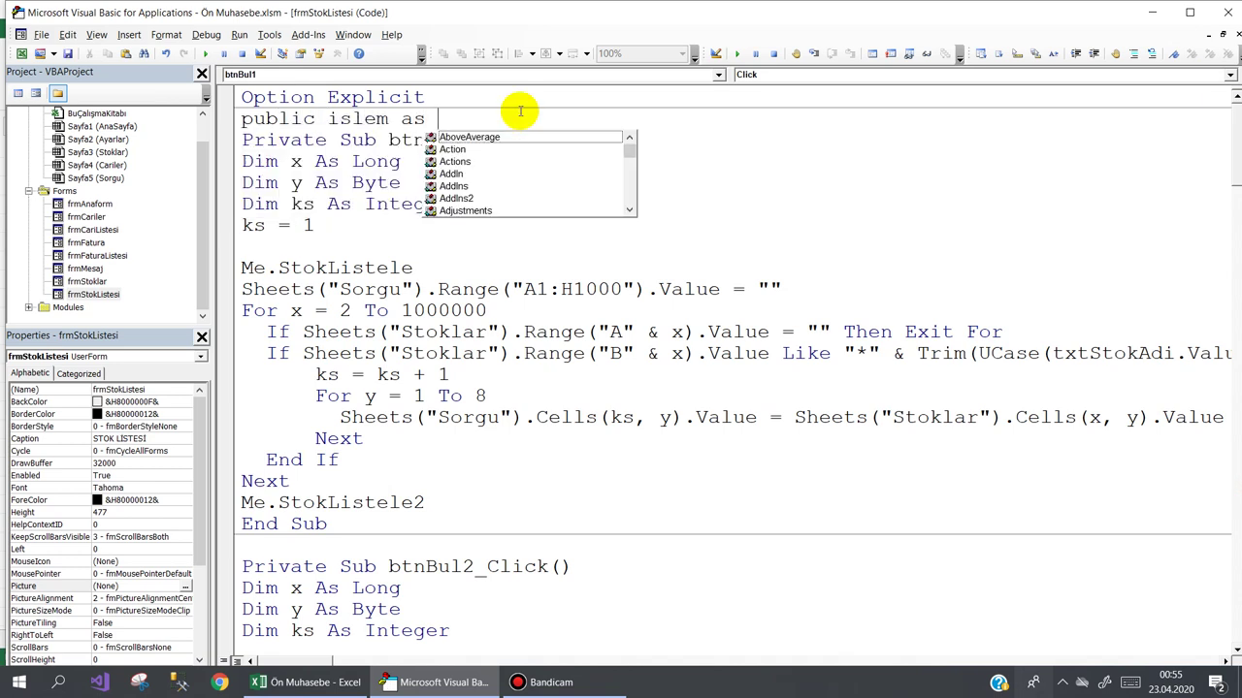
text(bol)
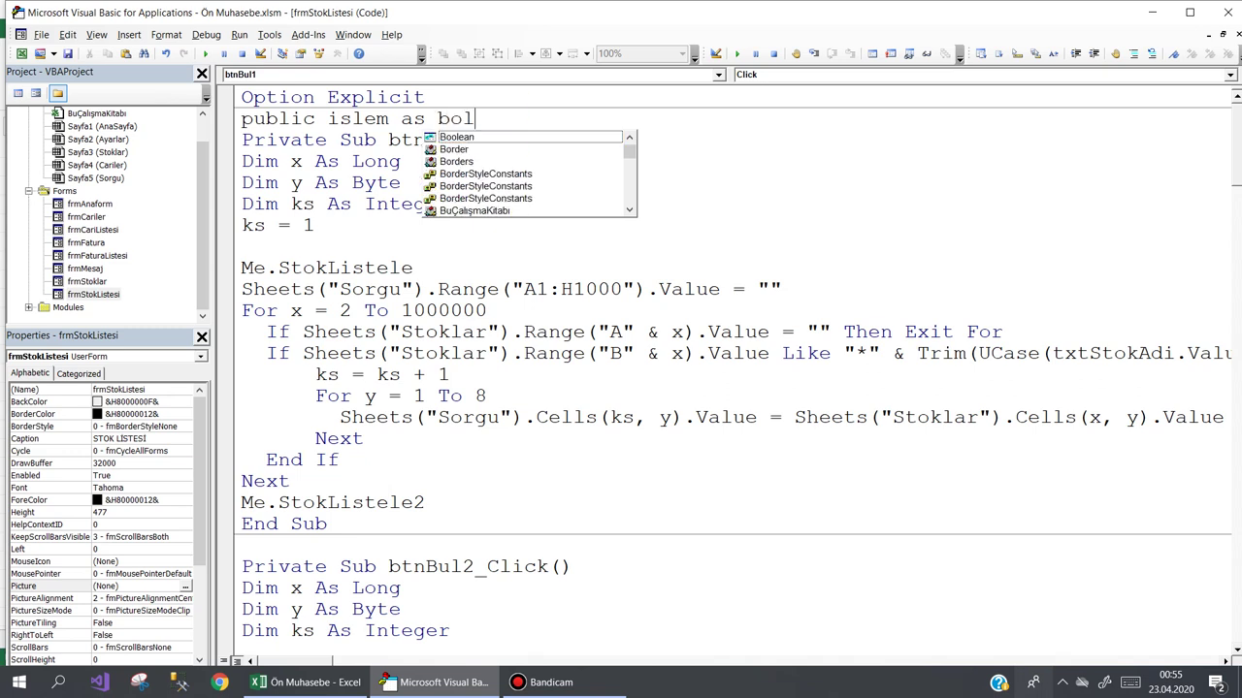
key(Tab)
key(Down)
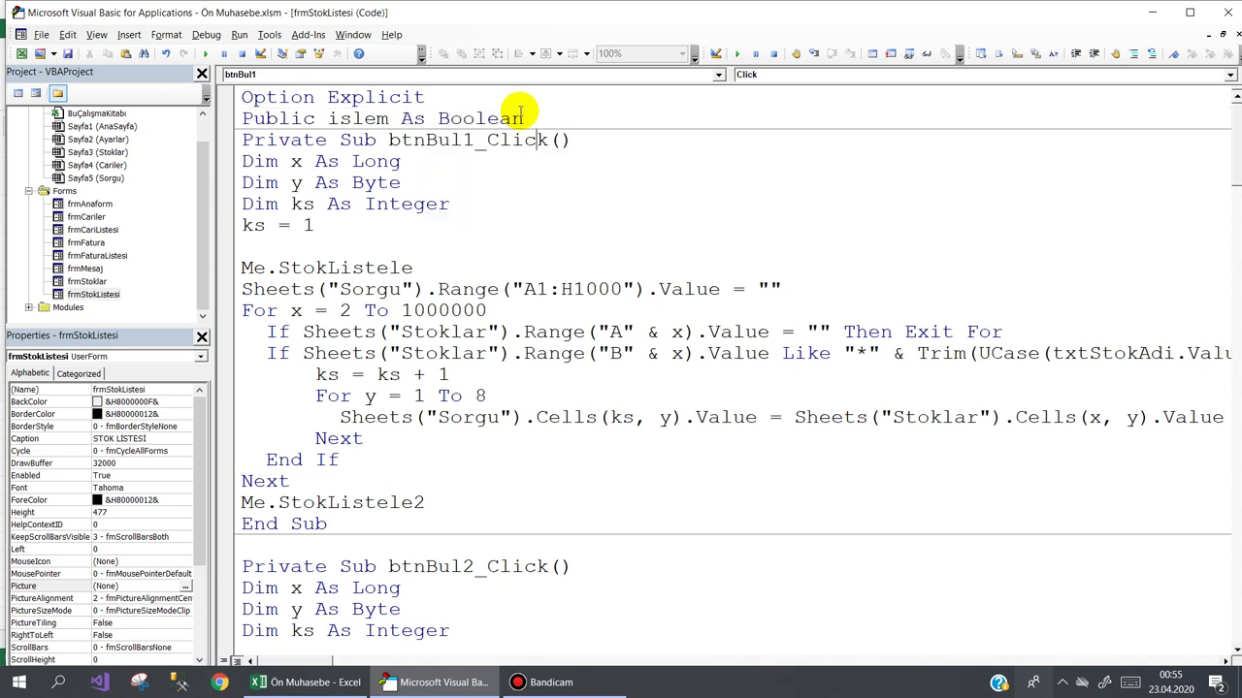
Step: Highlight the Boolean type in the new islem declaration to explain it
click(501, 184)
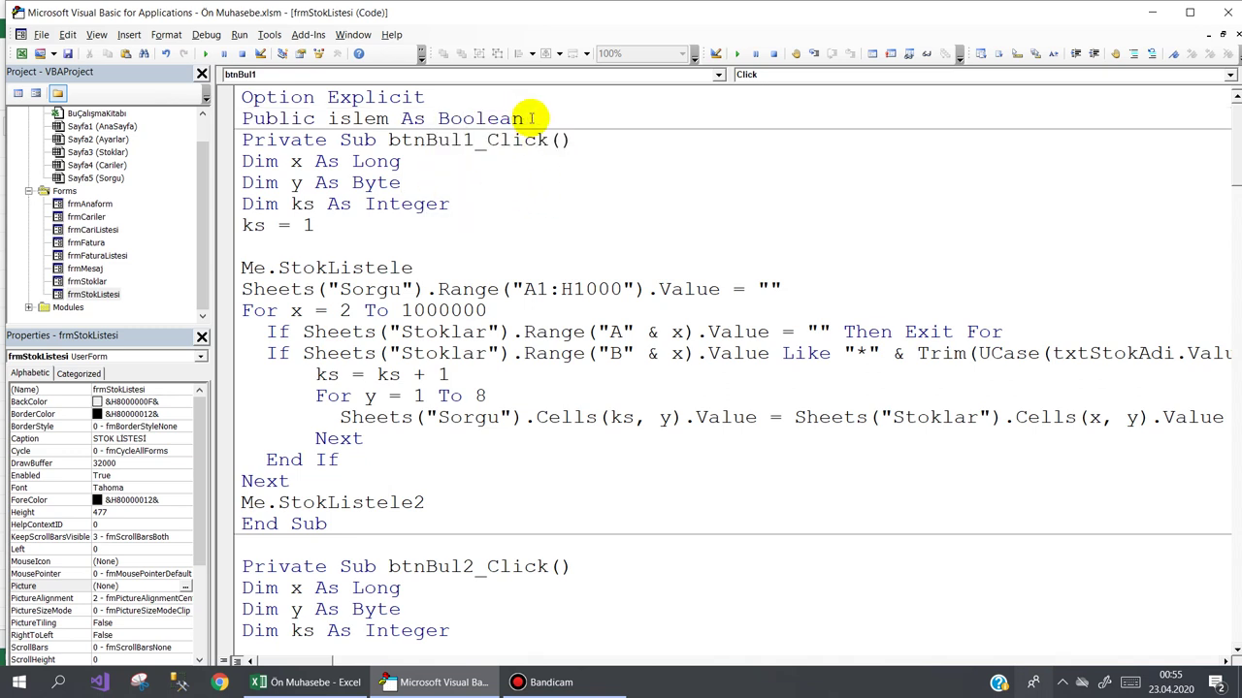
drag(529, 117, 451, 118)
click(486, 183)
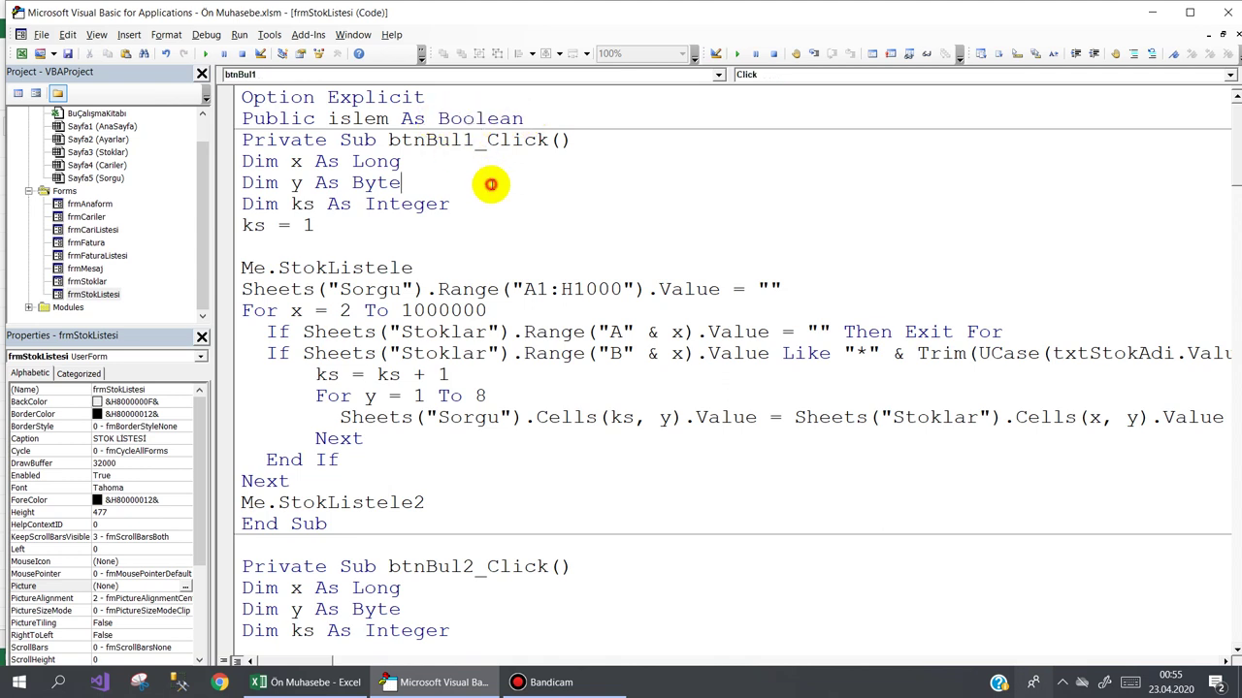
drag(543, 118, 438, 119)
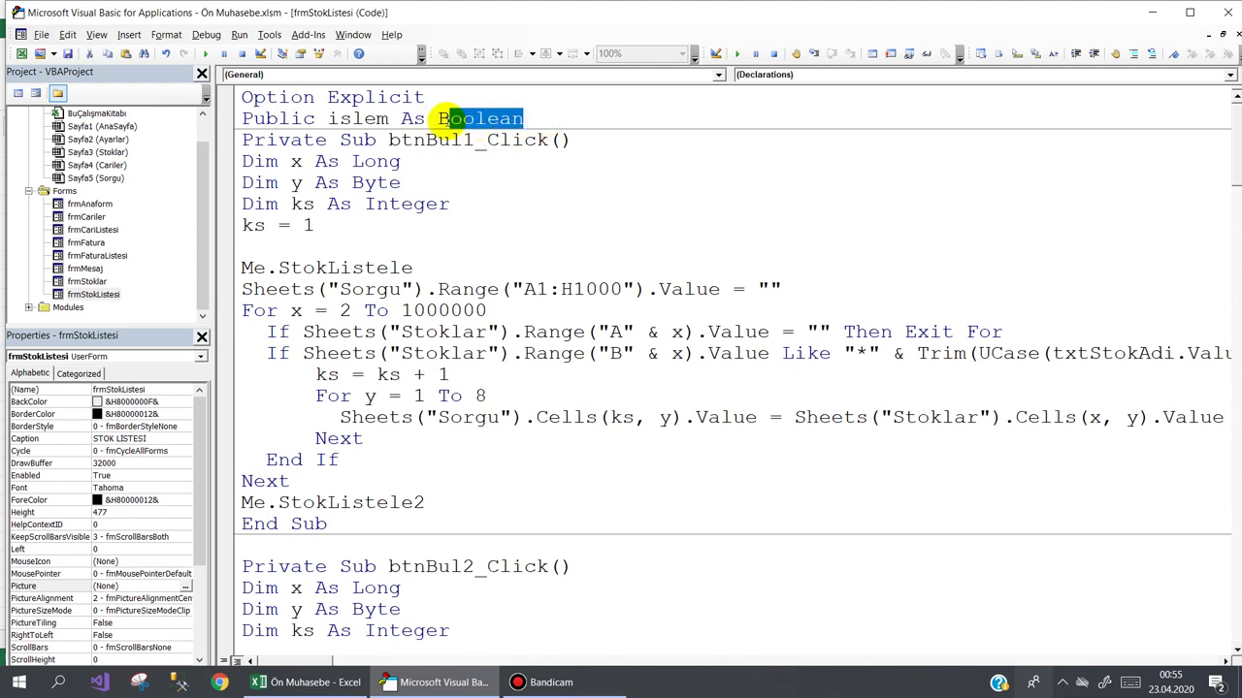
click(458, 178)
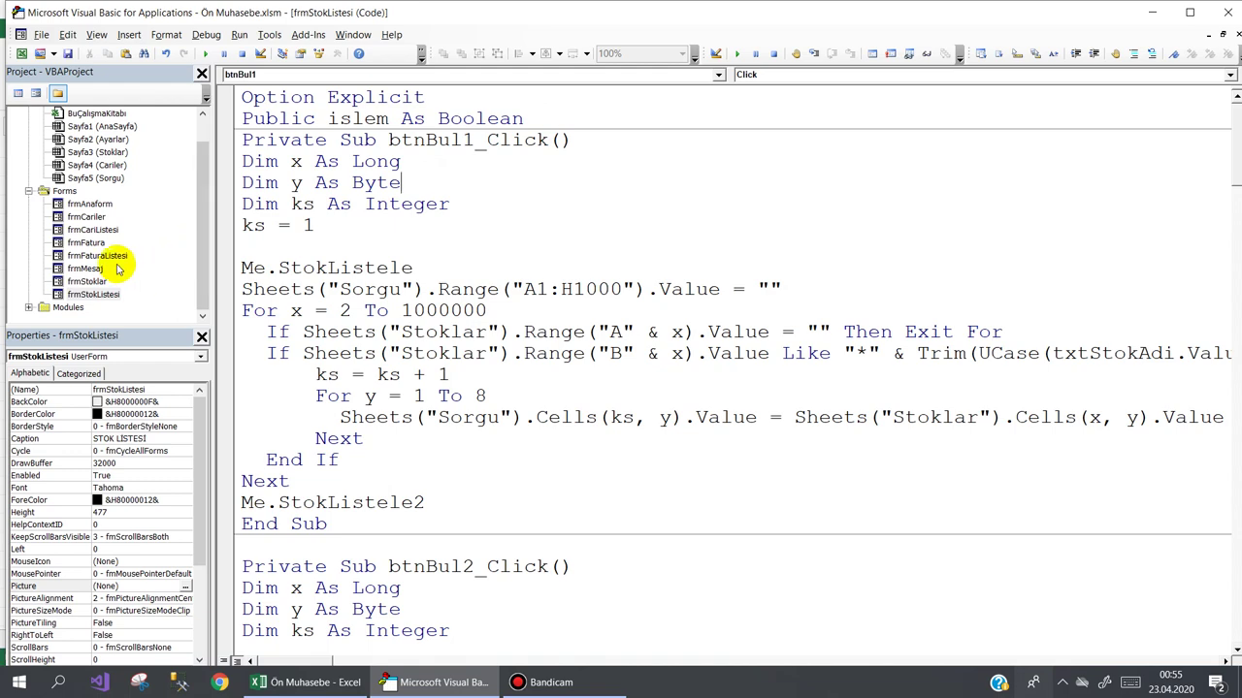
Step: In frmFatura's btnStokSec_Click, write 'frmStokListesi.islem = True'
double_click(88, 243)
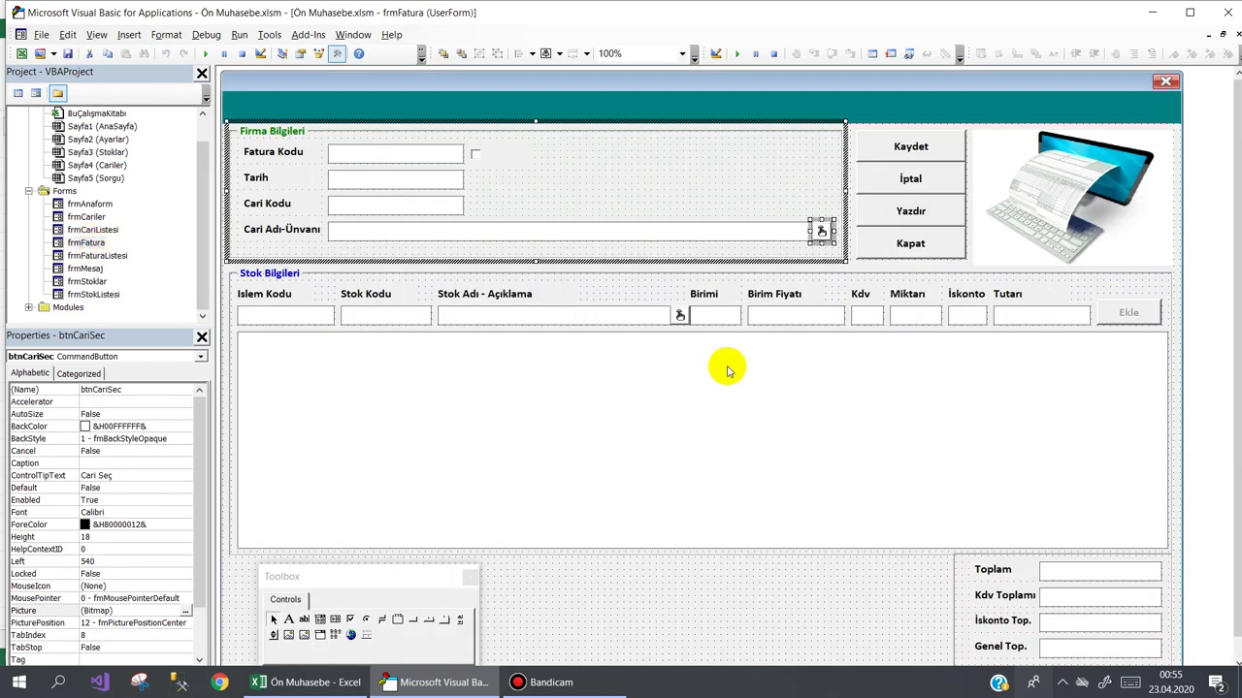
double_click(680, 317)
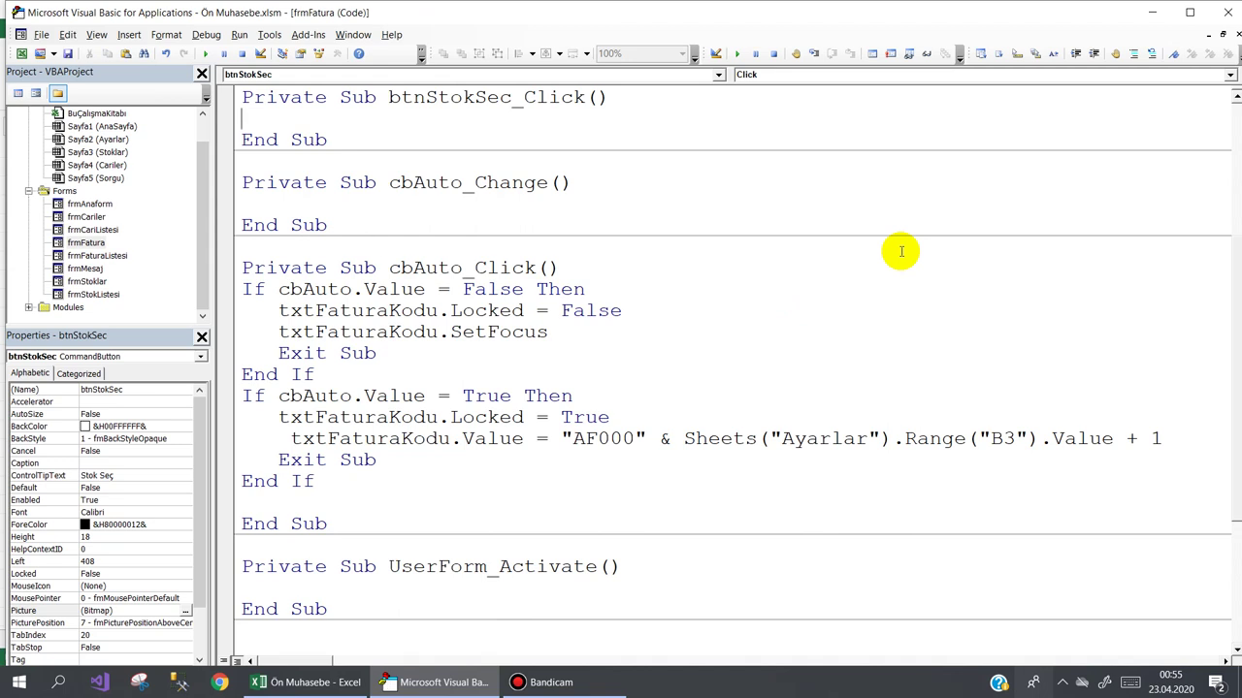
text(frms)
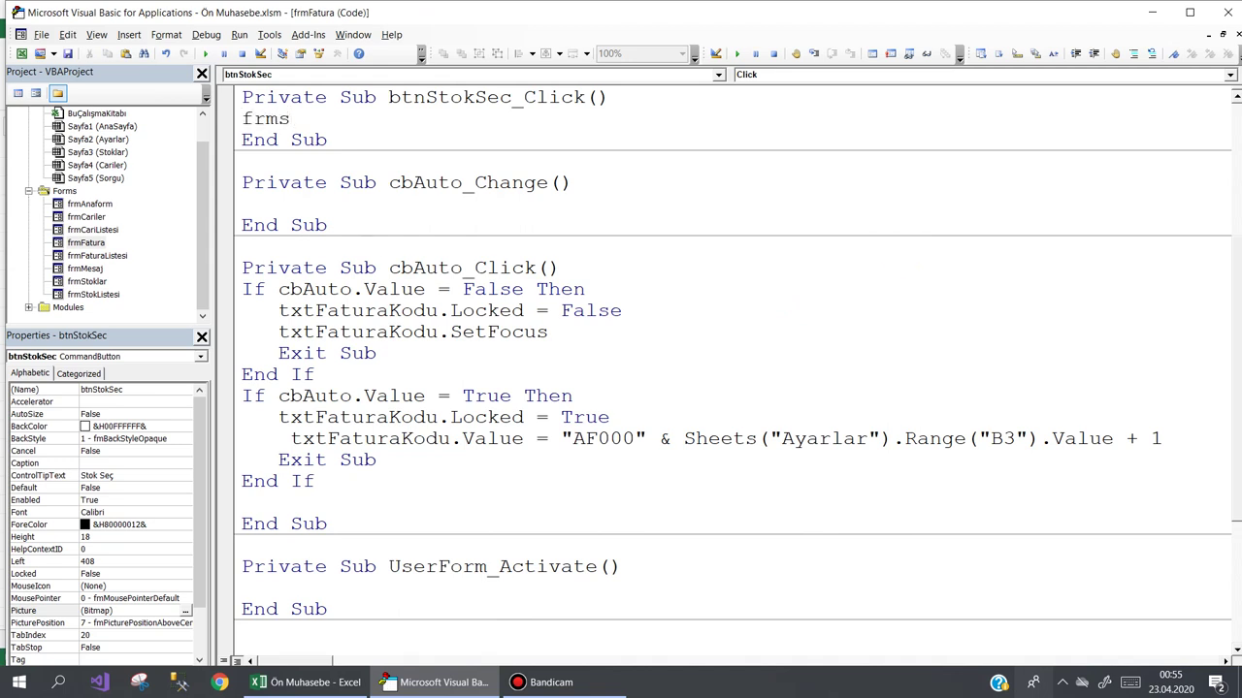
key(ctrl+space)
key(Down)
text(.)
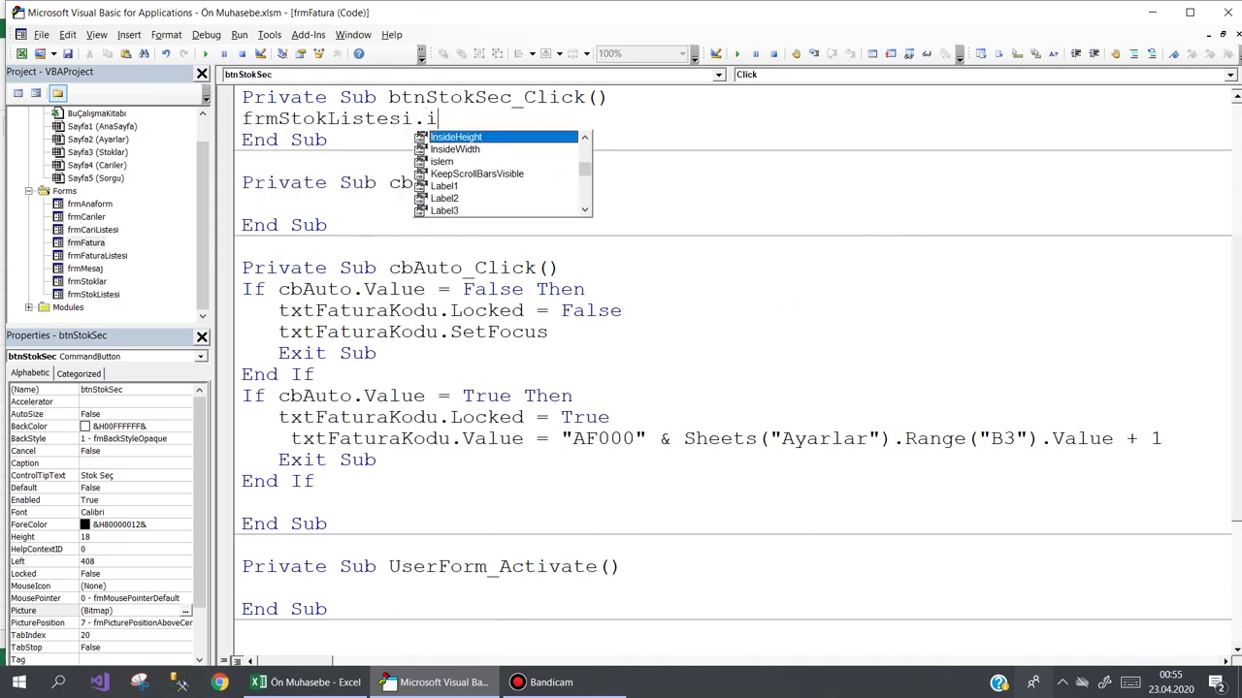
text(islem=)
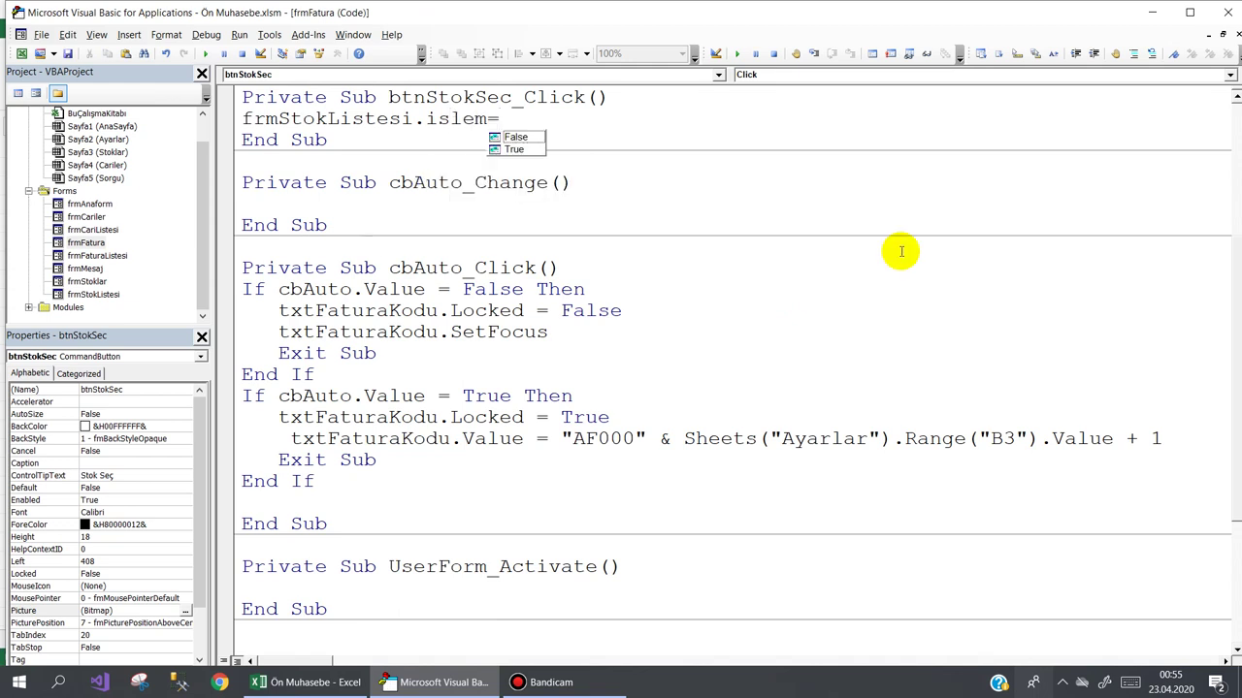
key(Down)
key(Tab)
key(Return)
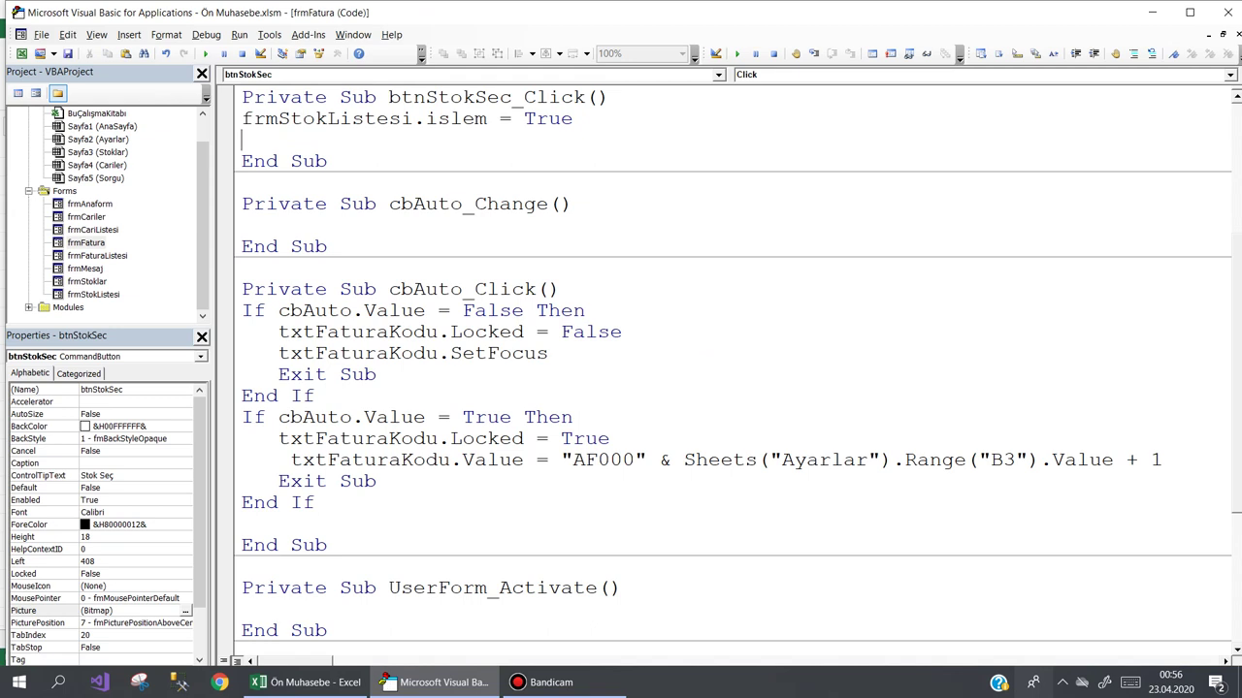
Step: Add the 'frmStokListesi.Show' call, then open frmStokListesi's lstStoklar Click code
text(frms)
key(ctrl+space)
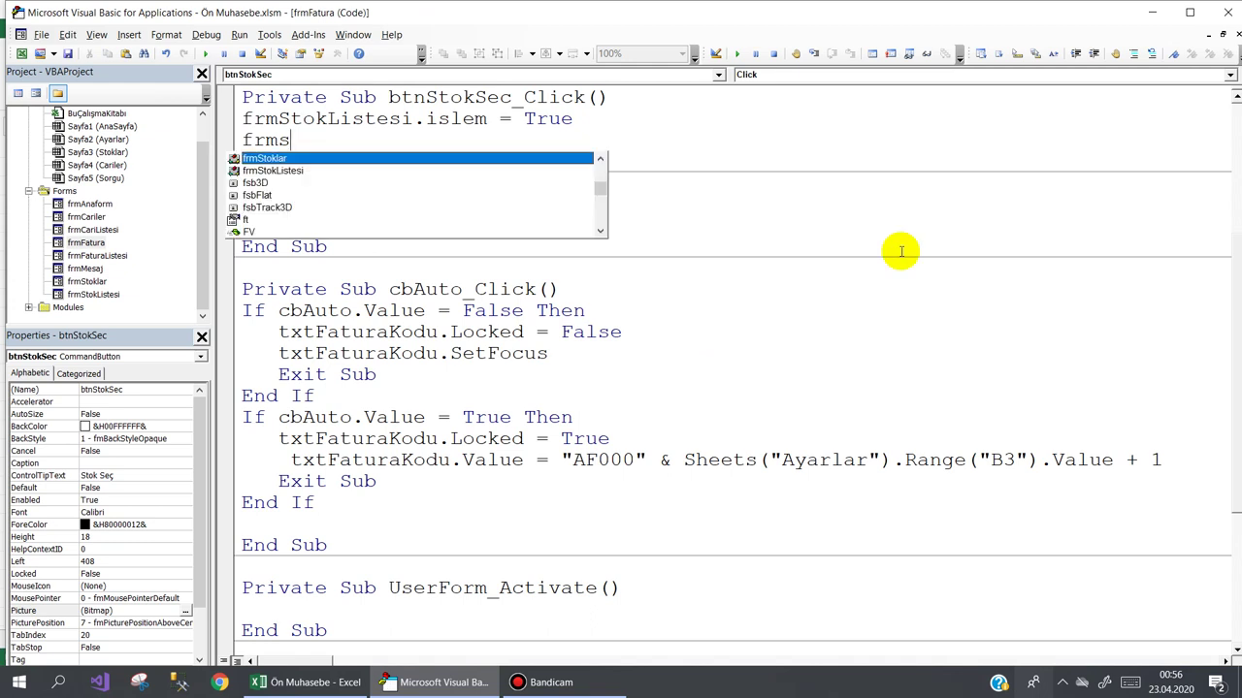
key(Down)
text(.sh)
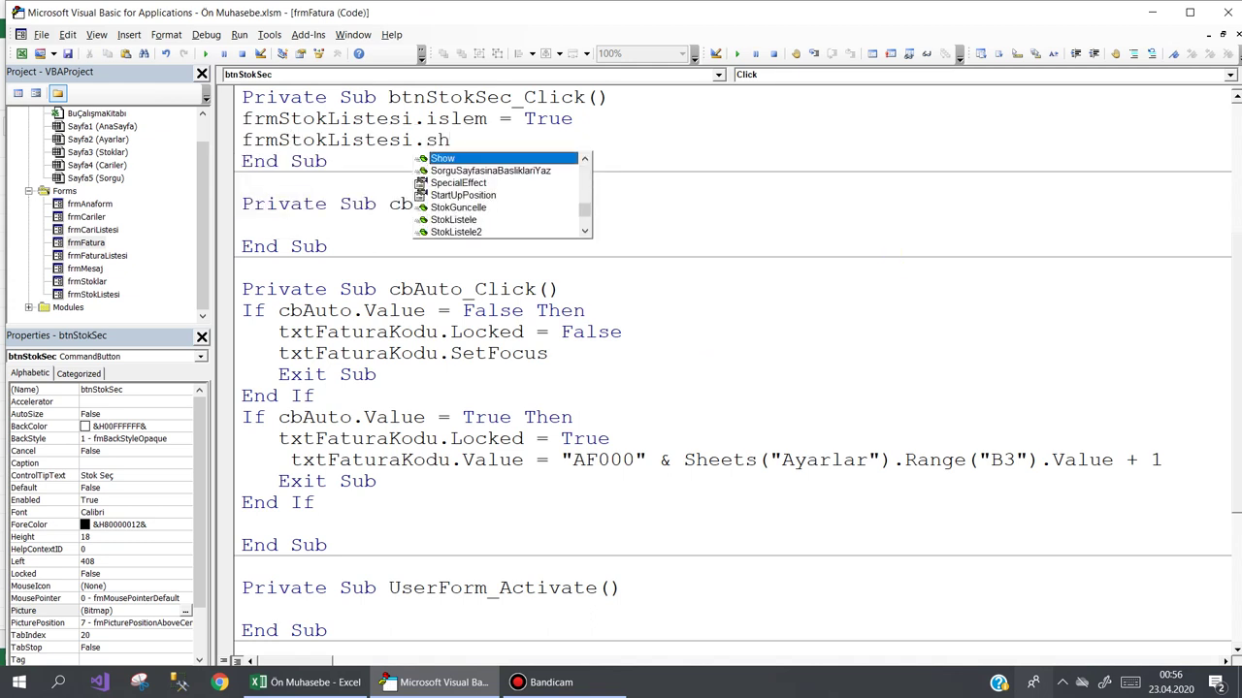
key(Tab)
key(Down)
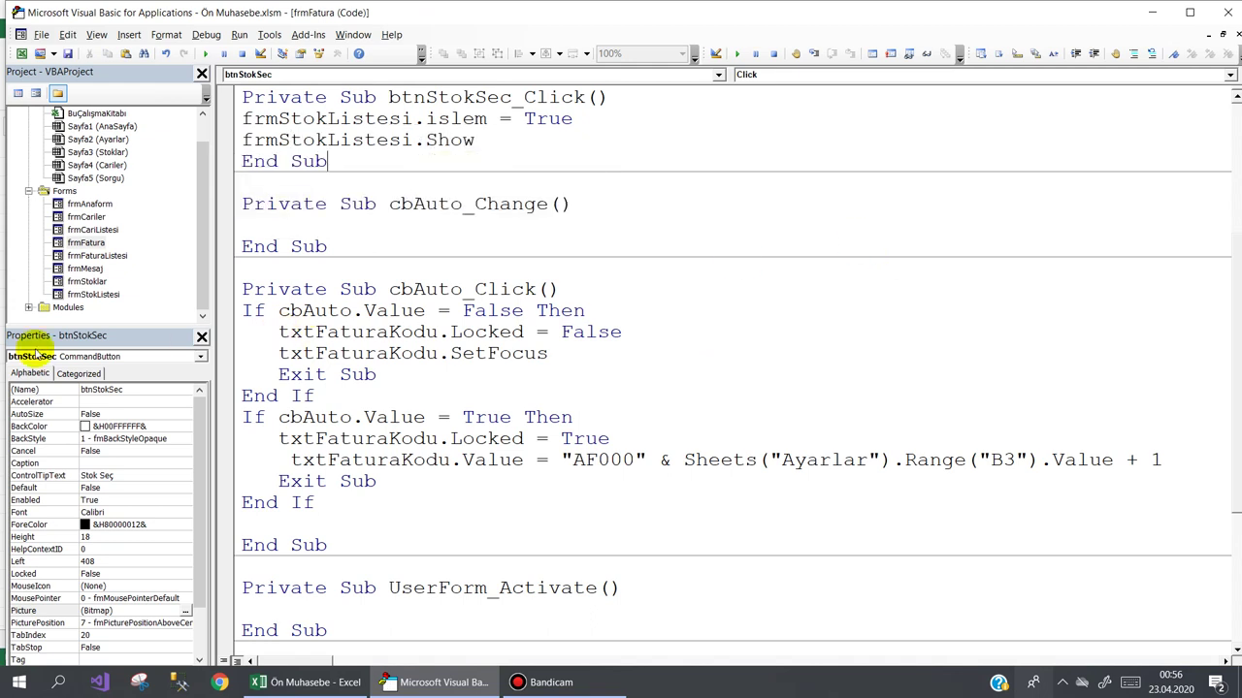
double_click(94, 294)
double_click(299, 215)
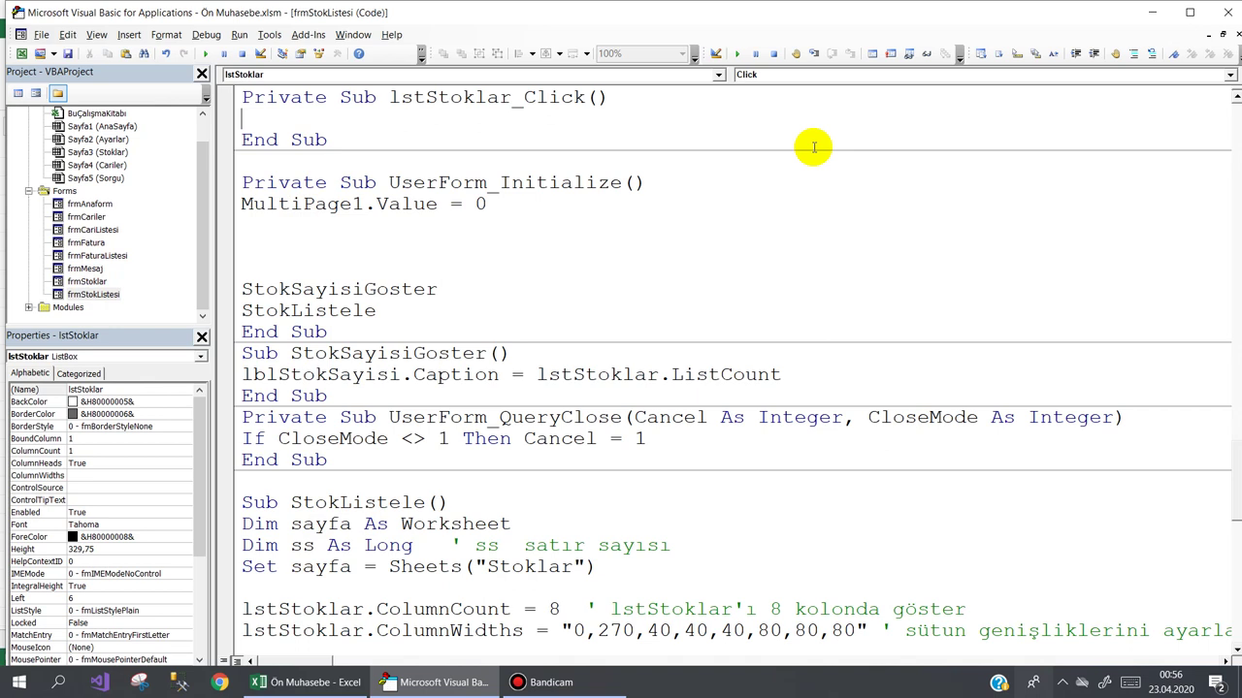
Step: In lstStoklar_Click, add an 'If islem = True Then … End If' block
text(i)
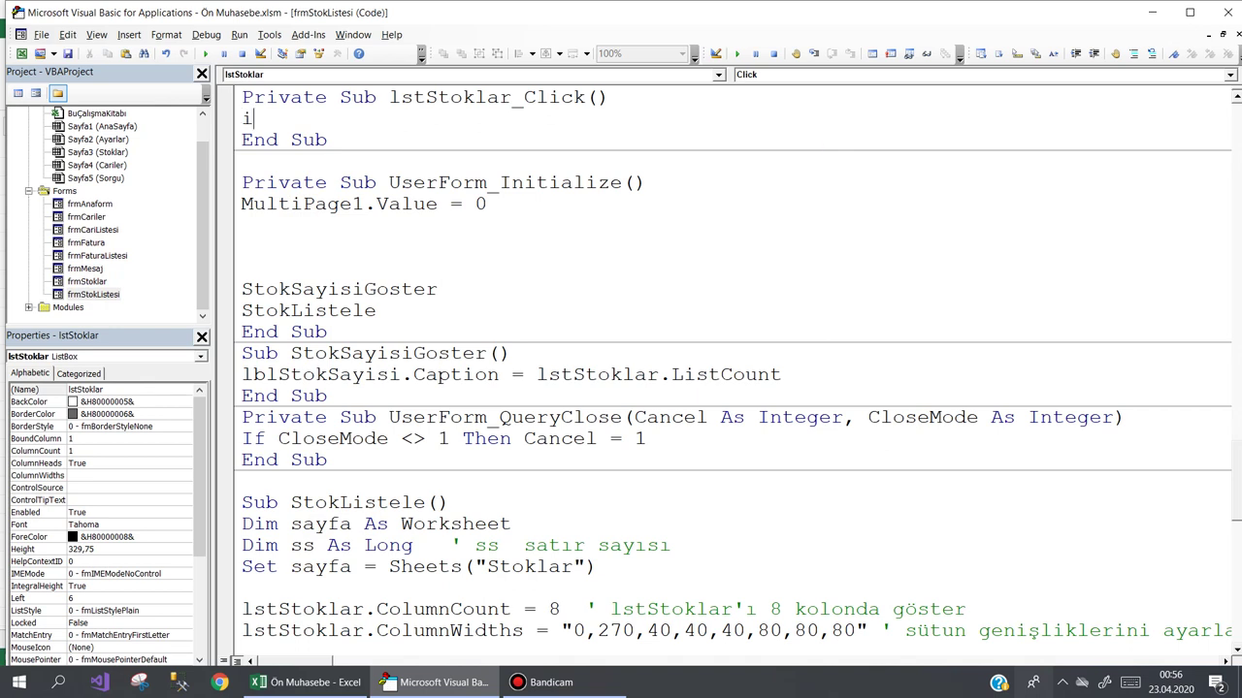
text(f is)
key(ctrl+space)
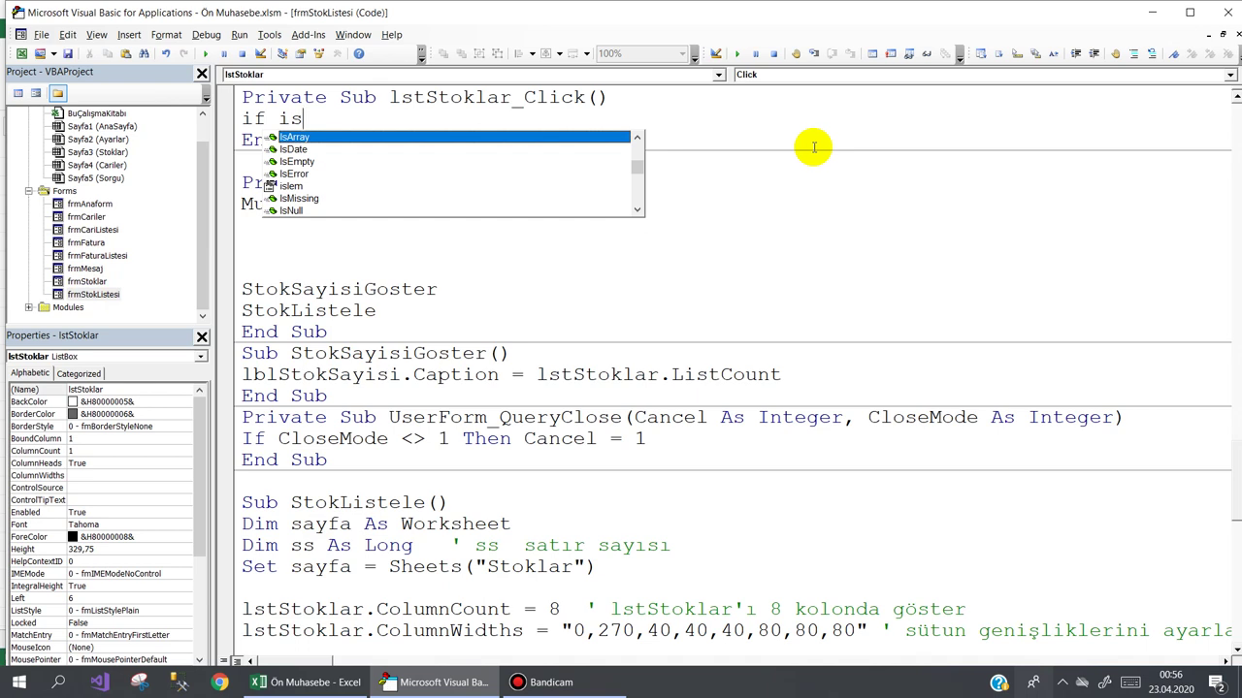
text(lem=)
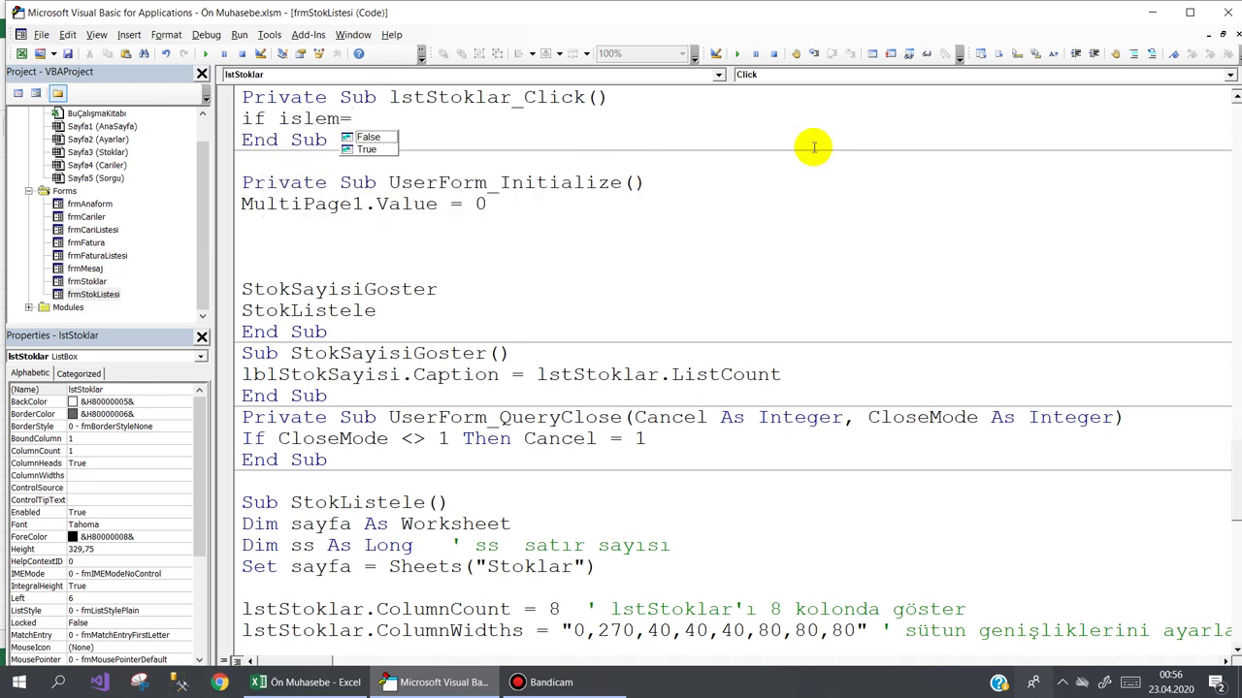
key(Down)
key(Down)
key(Tab)
text(then)
key(Return)
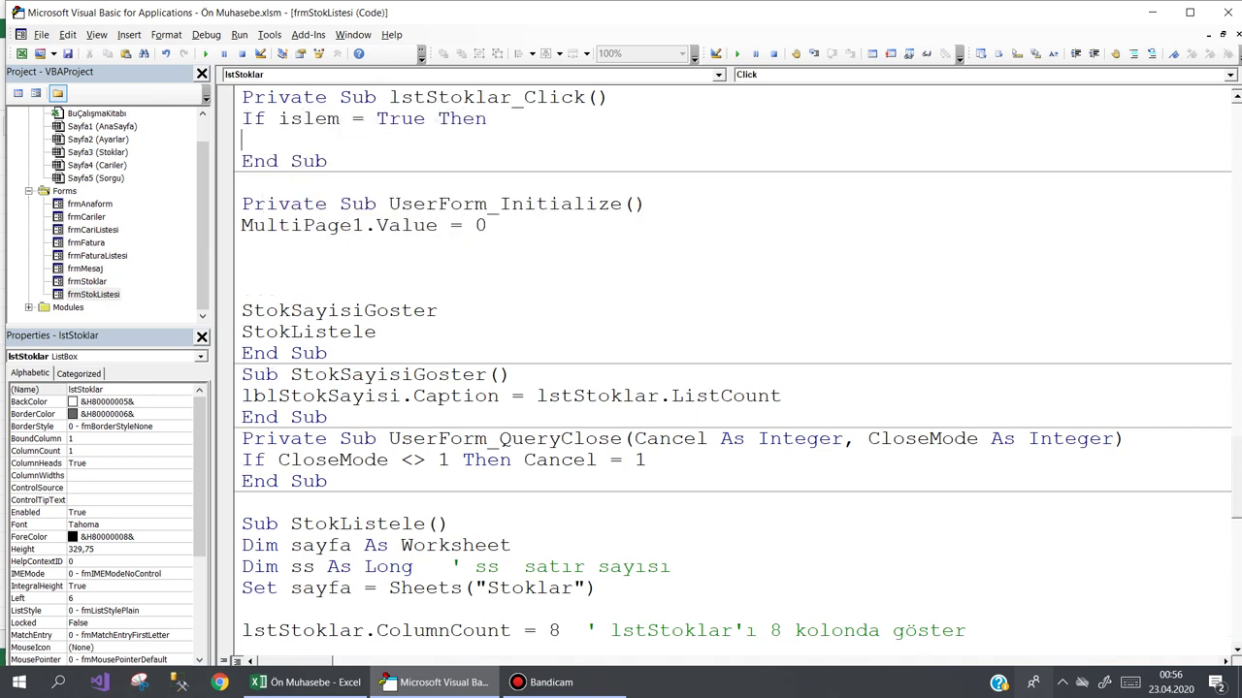
key(Return)
key(Return)
text(end if)
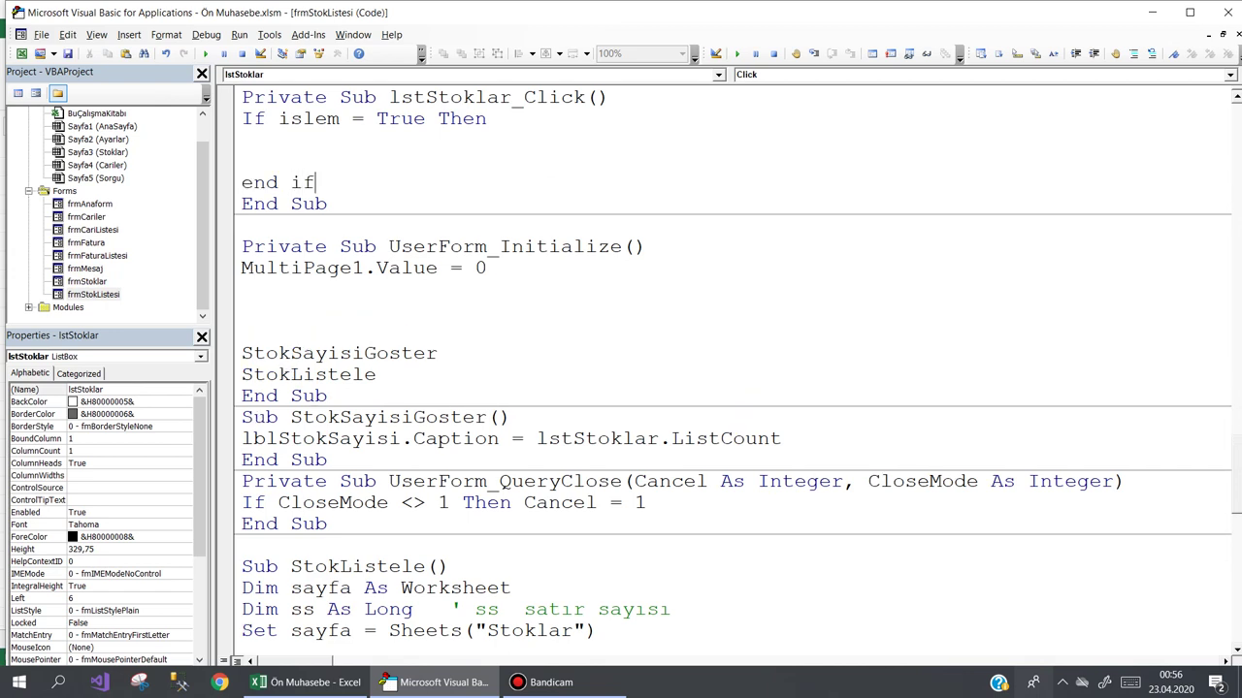
click(243, 161)
Step: Inside the If, set frmFatura.txtStokKodu.Value to lstStoklar.List(lstStoklar.ListIndex, 1)
text(frmf)
text(a)
key(ctrl+space)
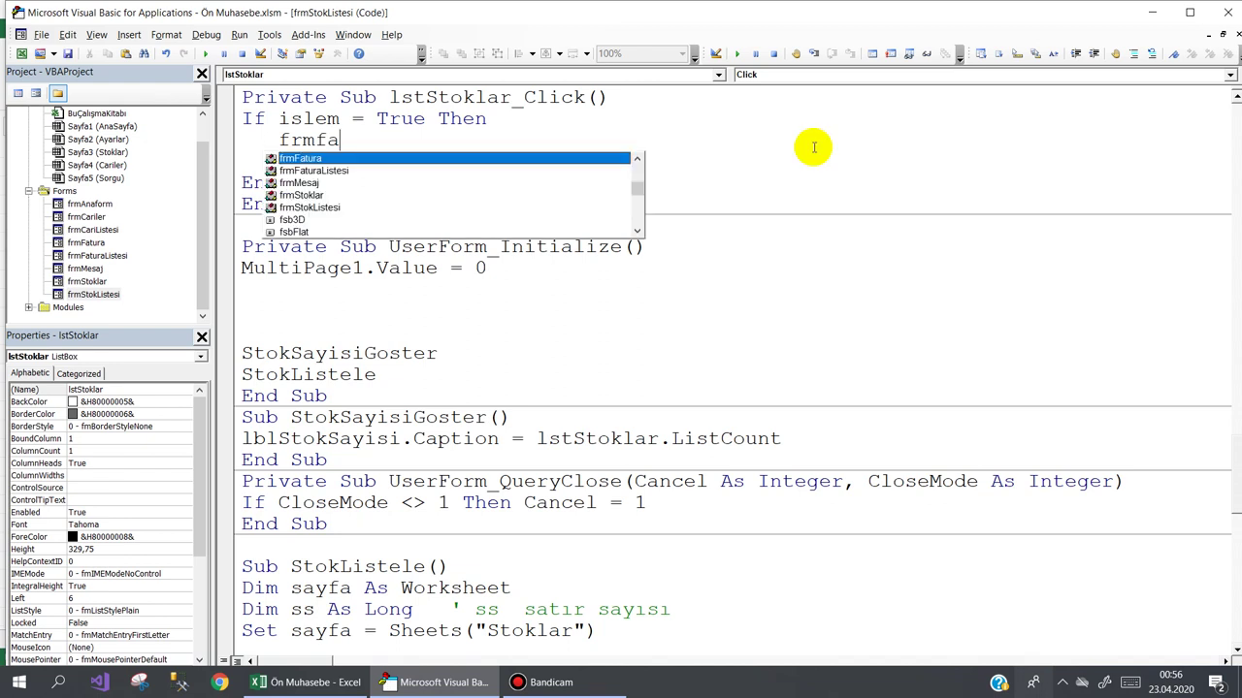
key(Escape)
key(ctrl+space)
text(.sto)
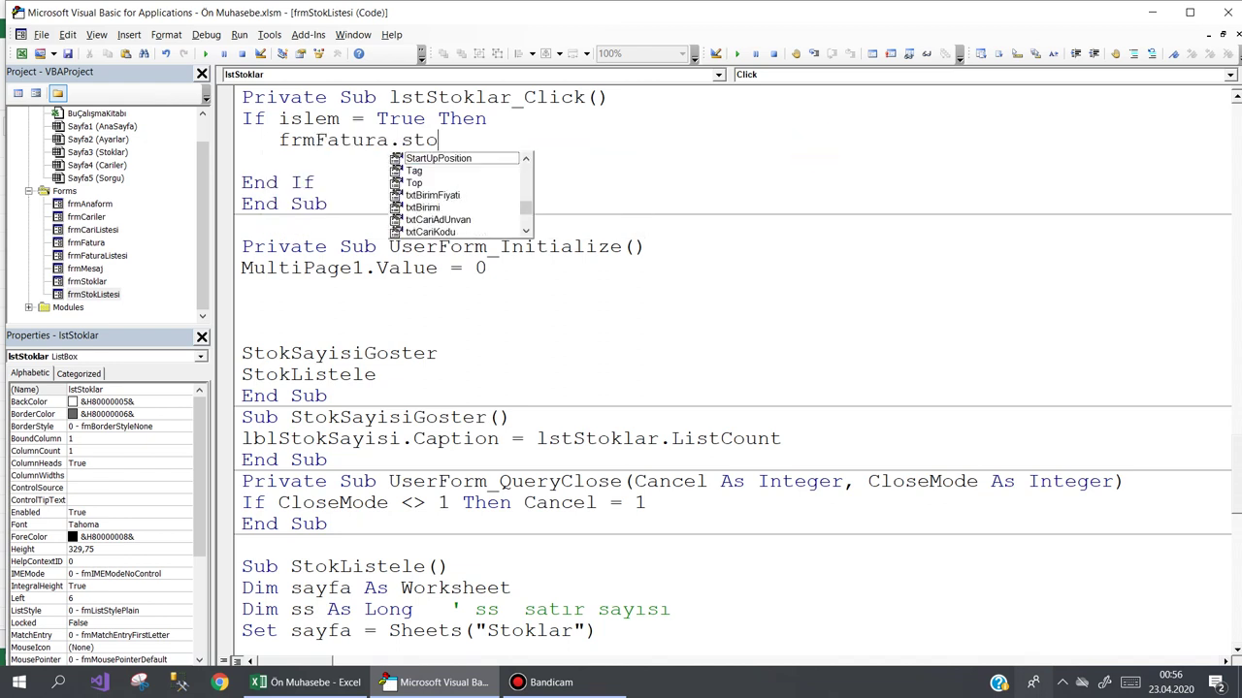
key(BackSpace)
key(BackSpace)
key(BackSpace)
text(txts)
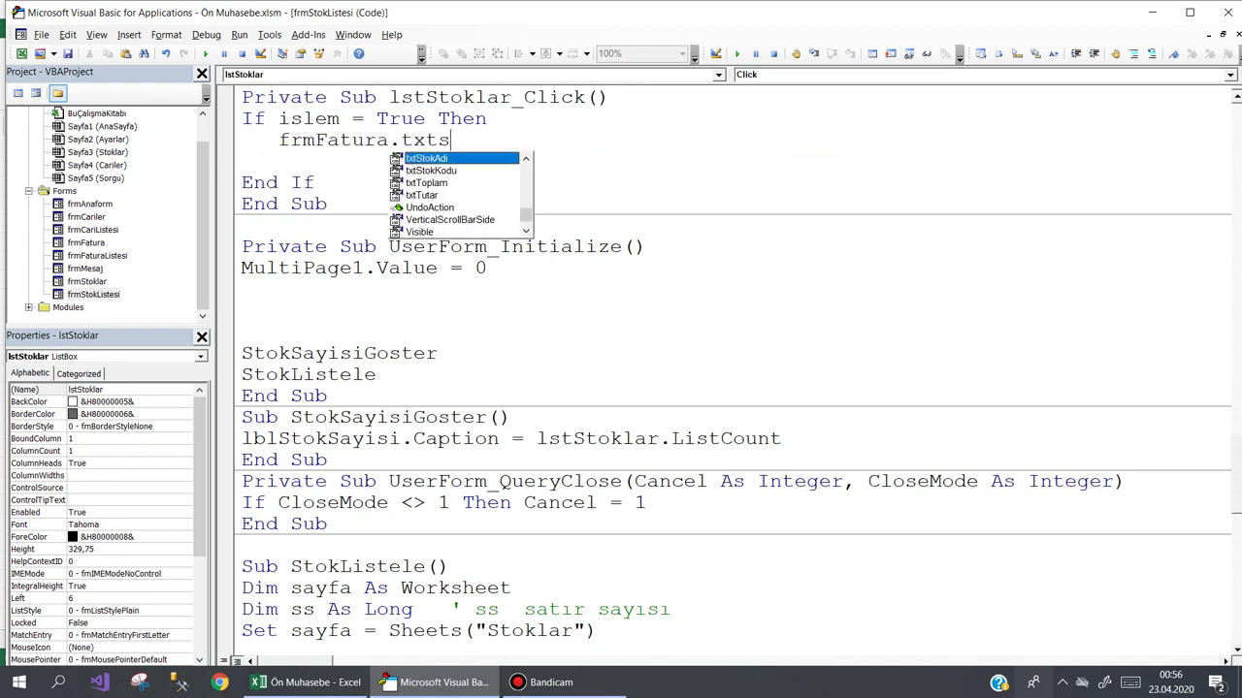
key(Down)
text(.)
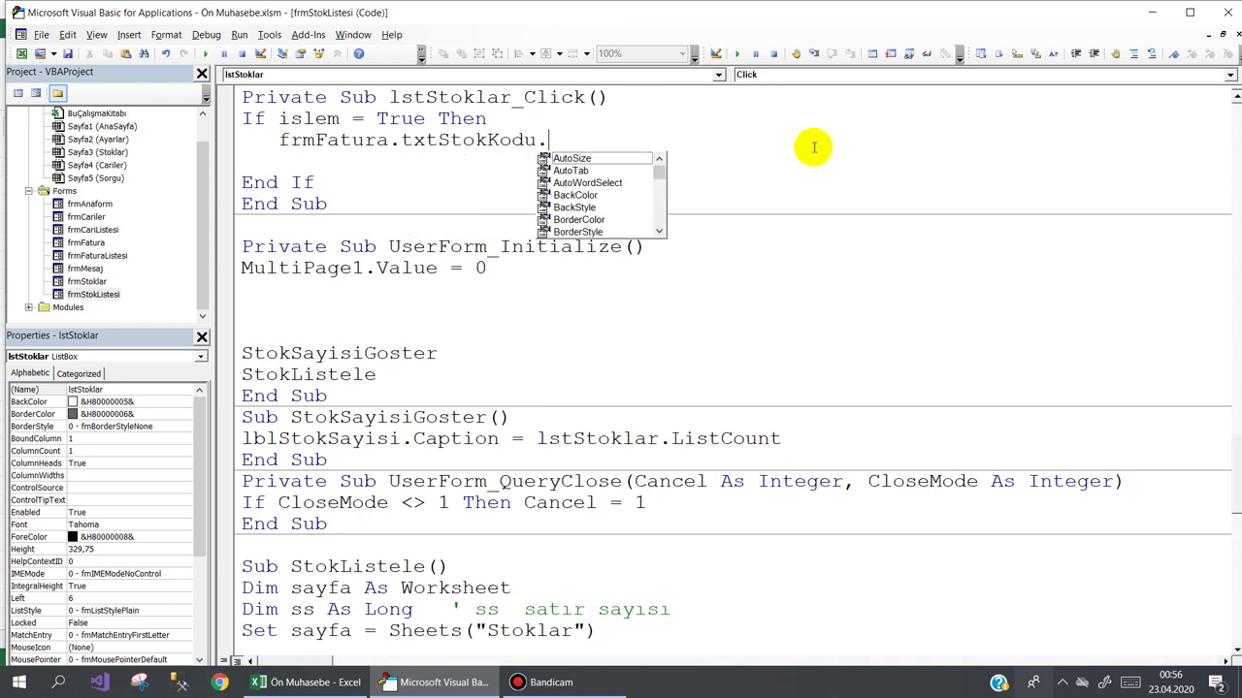
text(v)
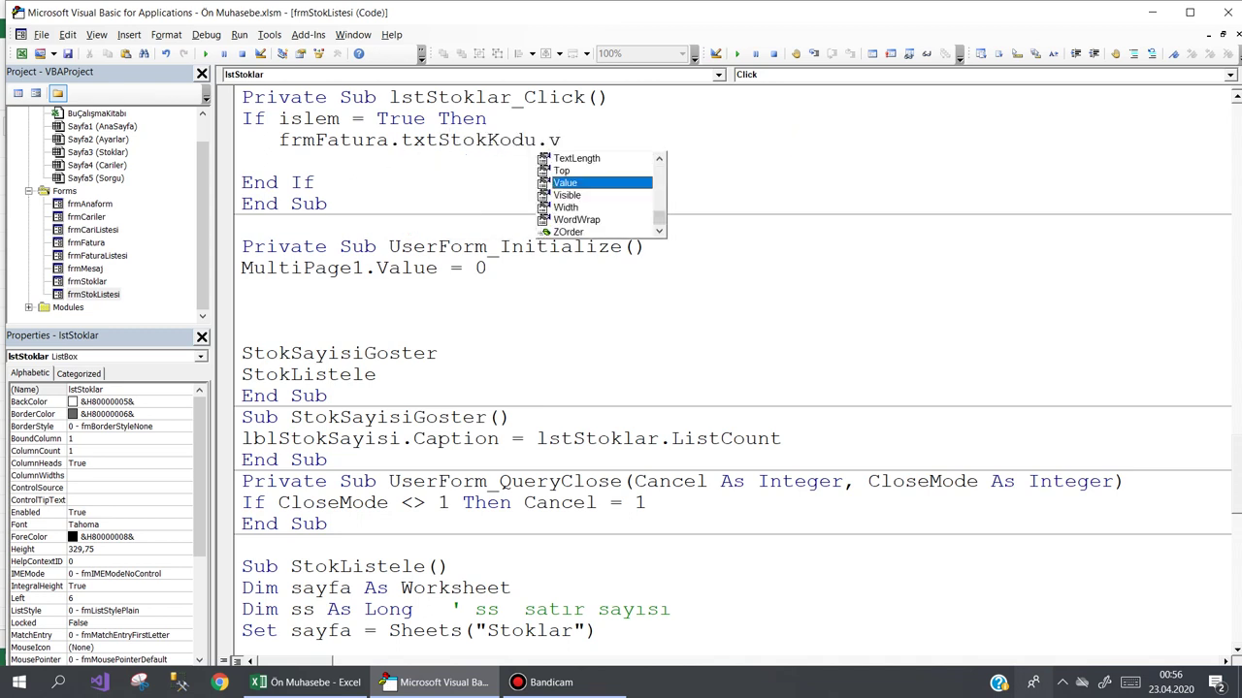
text(=lstst)
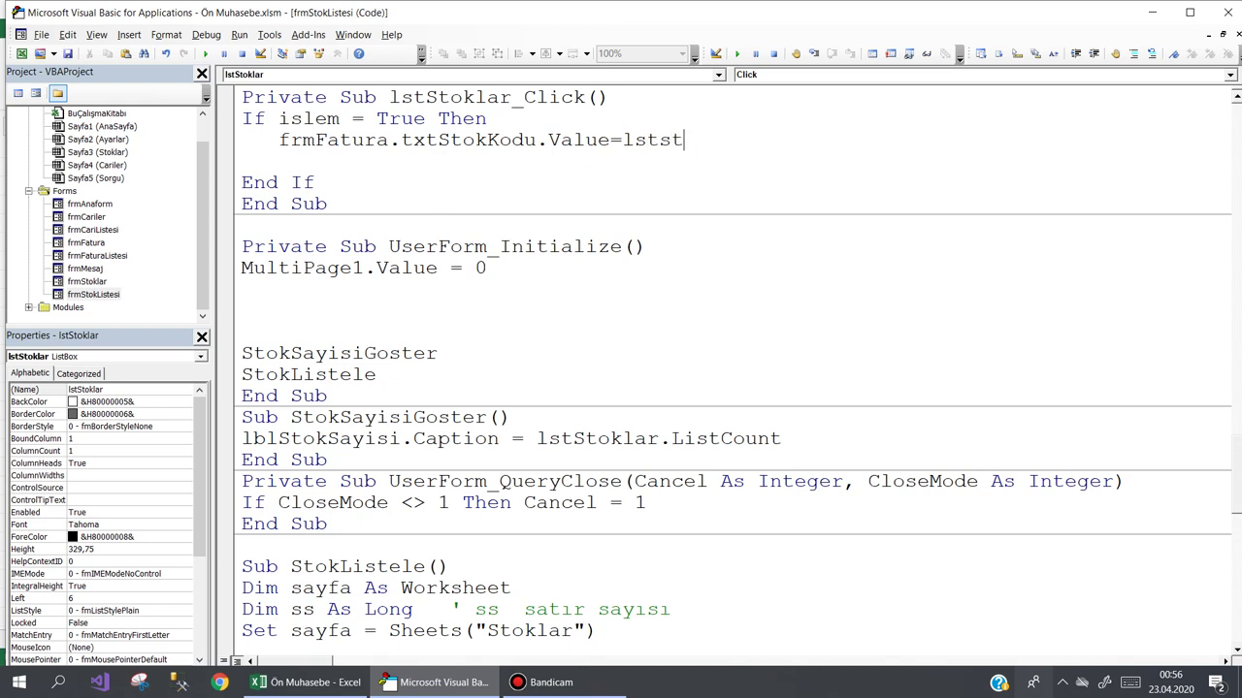
key(ctrl+space)
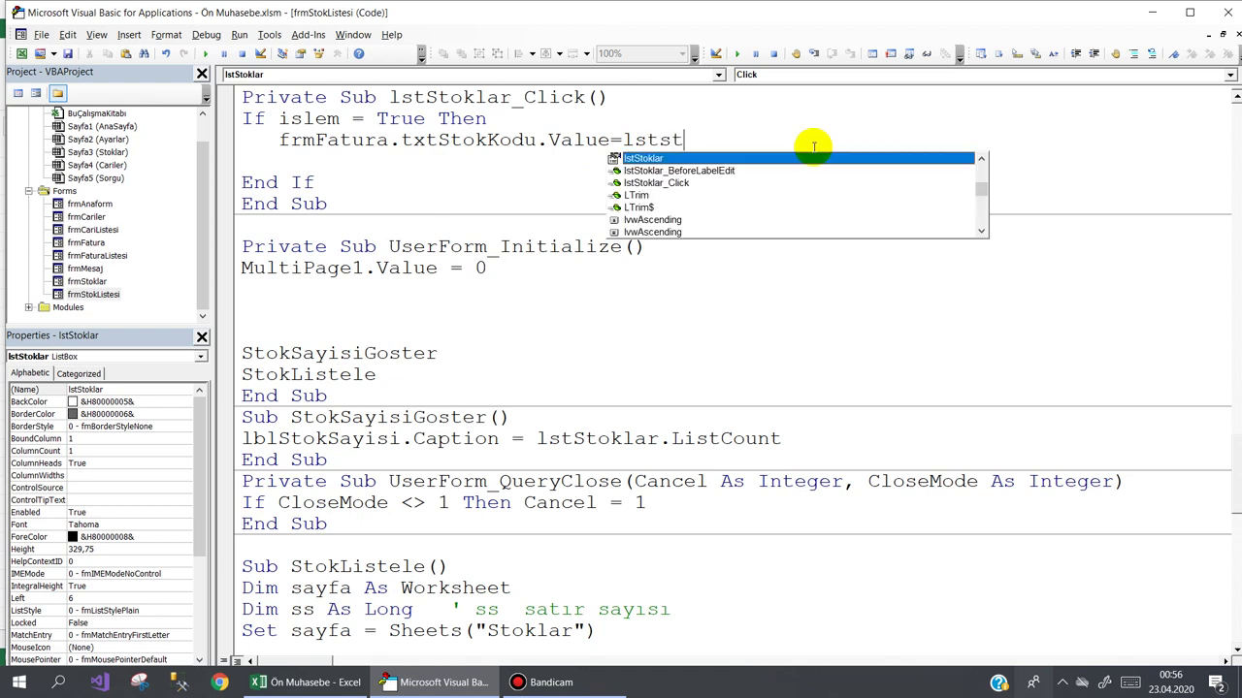
text(.li)
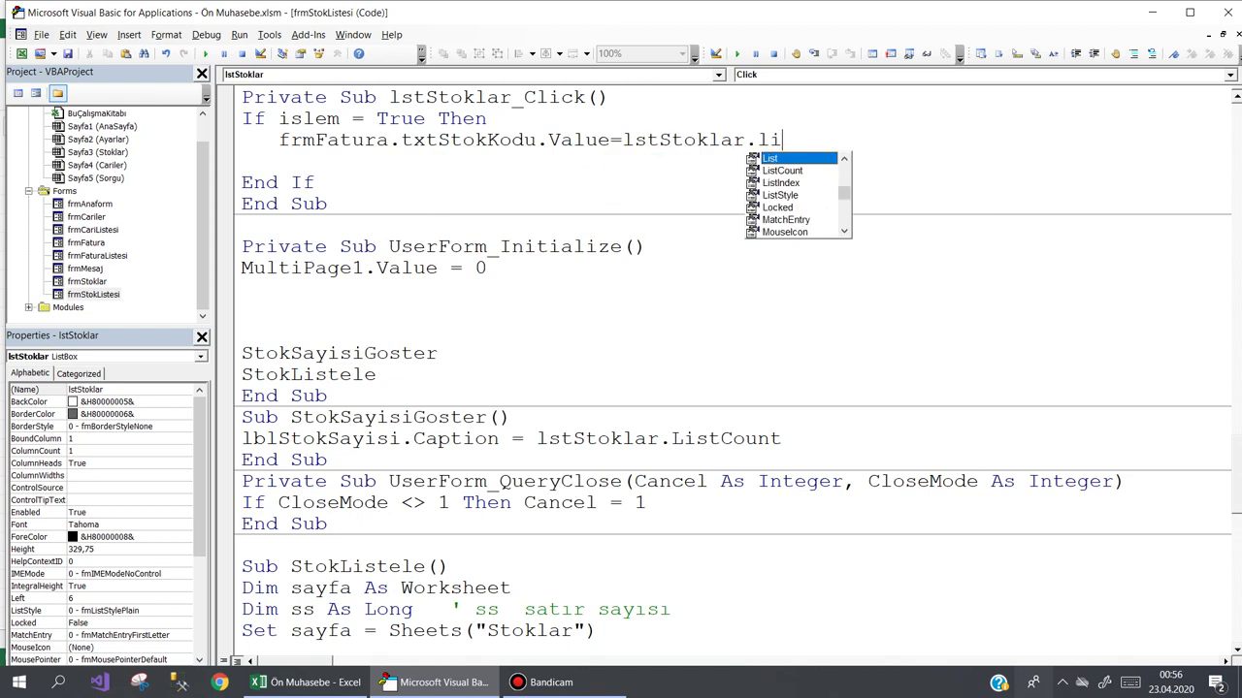
text((ls)
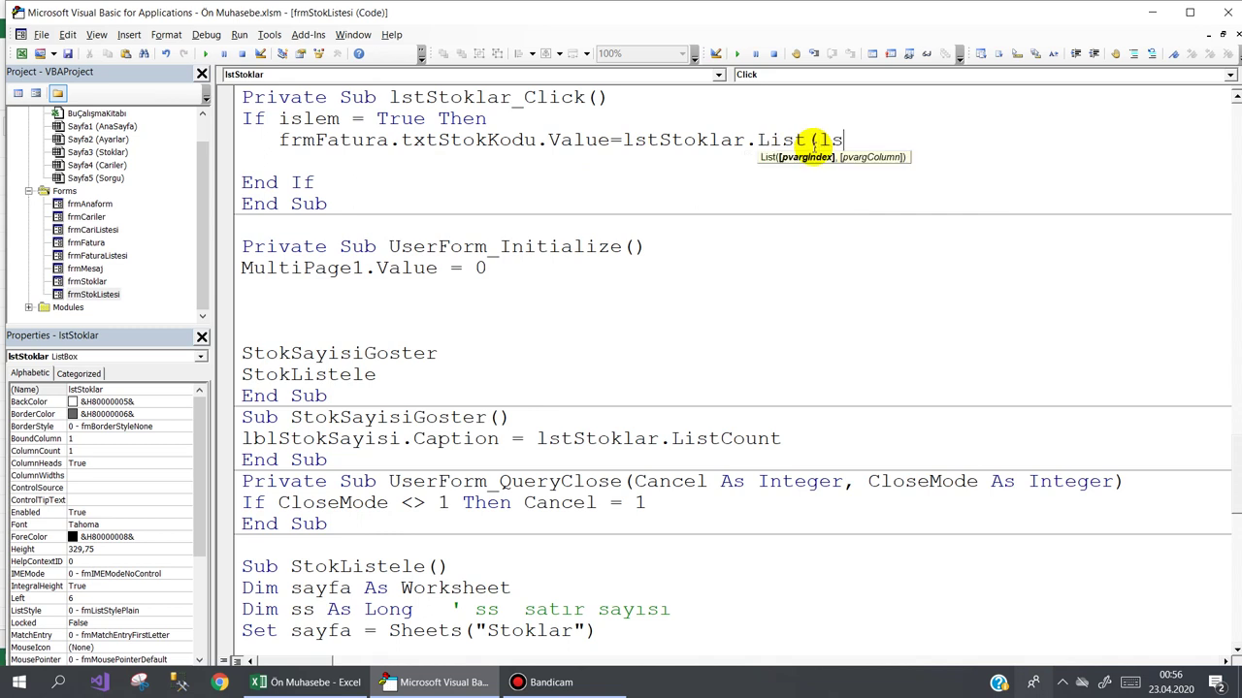
text(ts)
key(ctrl+space)
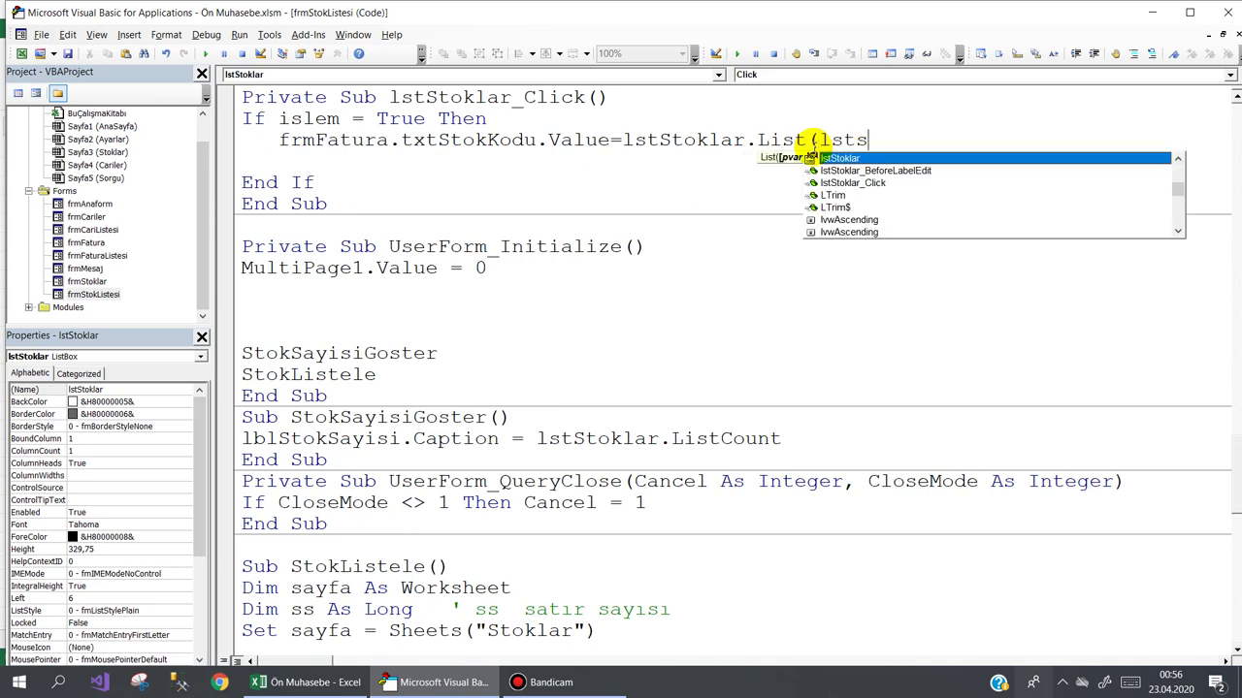
text(.li)
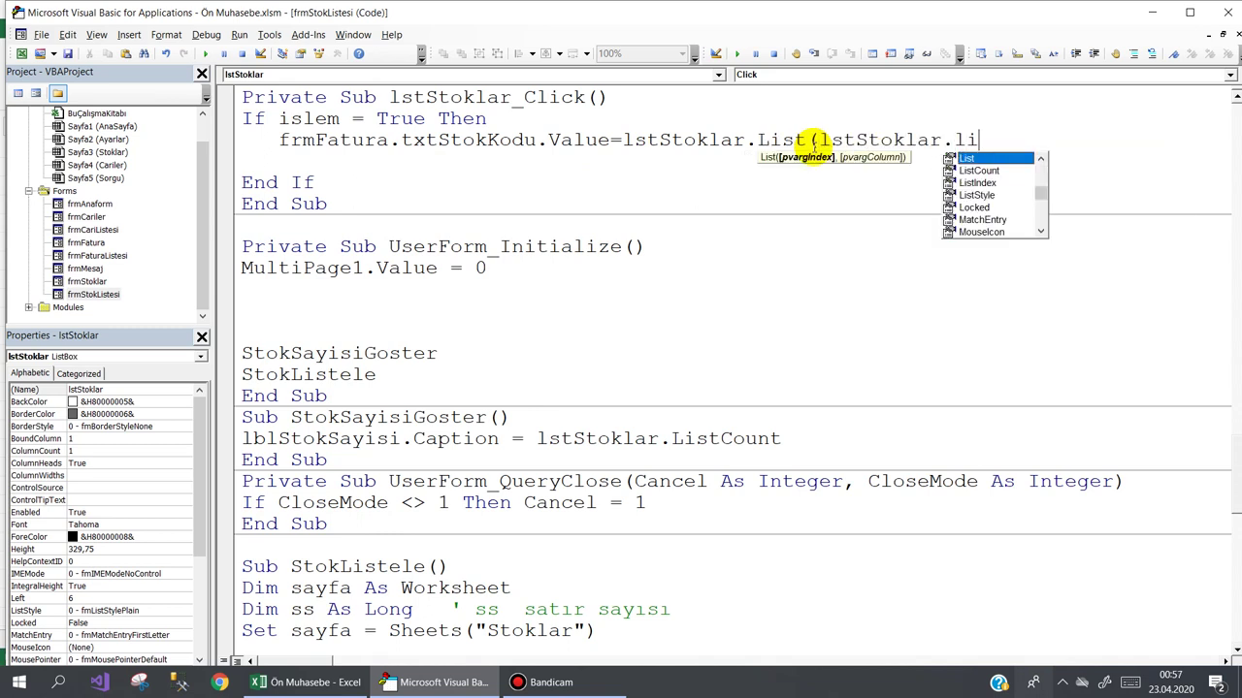
key(Down)
key(Down)
text(, 1)
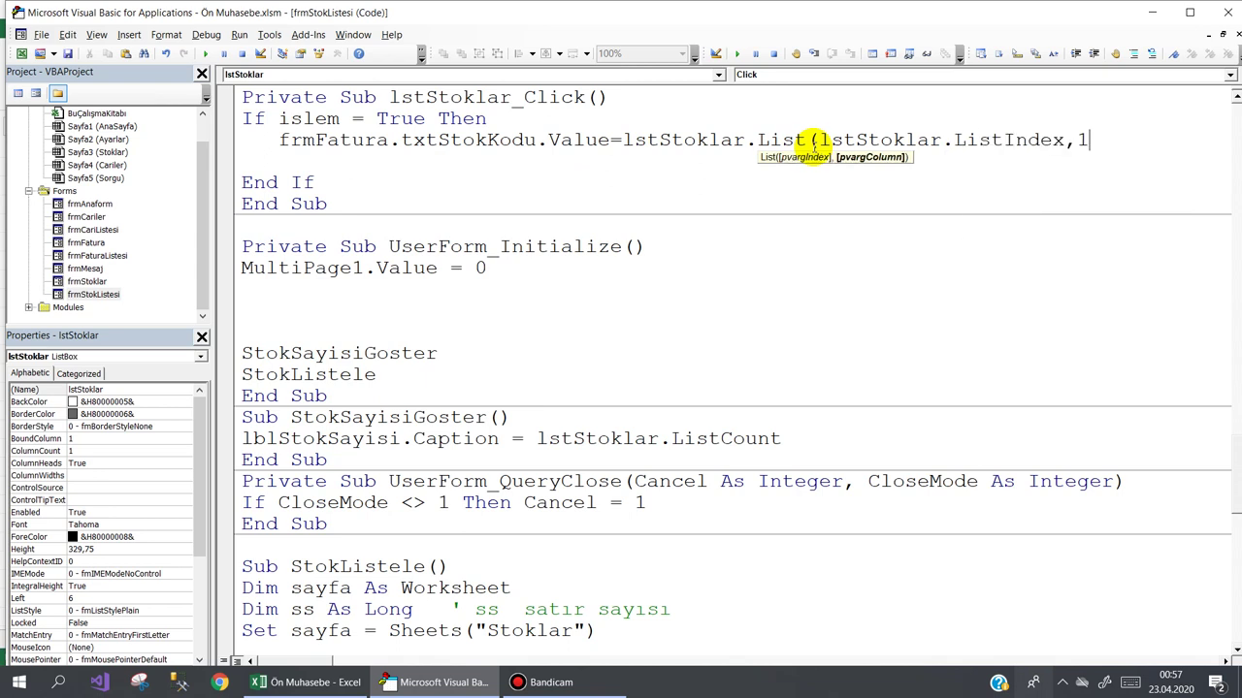
text())
key(Return)
Step: Duplicate the txtStokKodu statement three times and retarget the first copy to txtStokAdi
key(shift+Up)
key(ctrl+c)
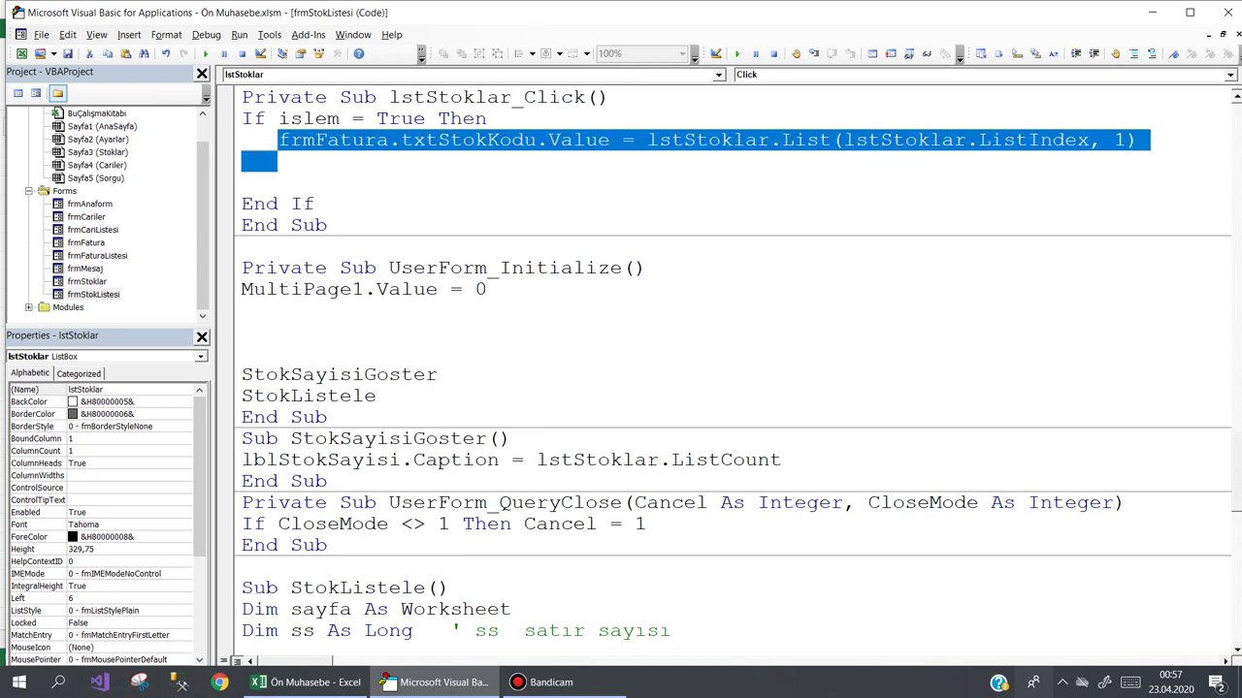
key(Down)
key(ctrl+v)
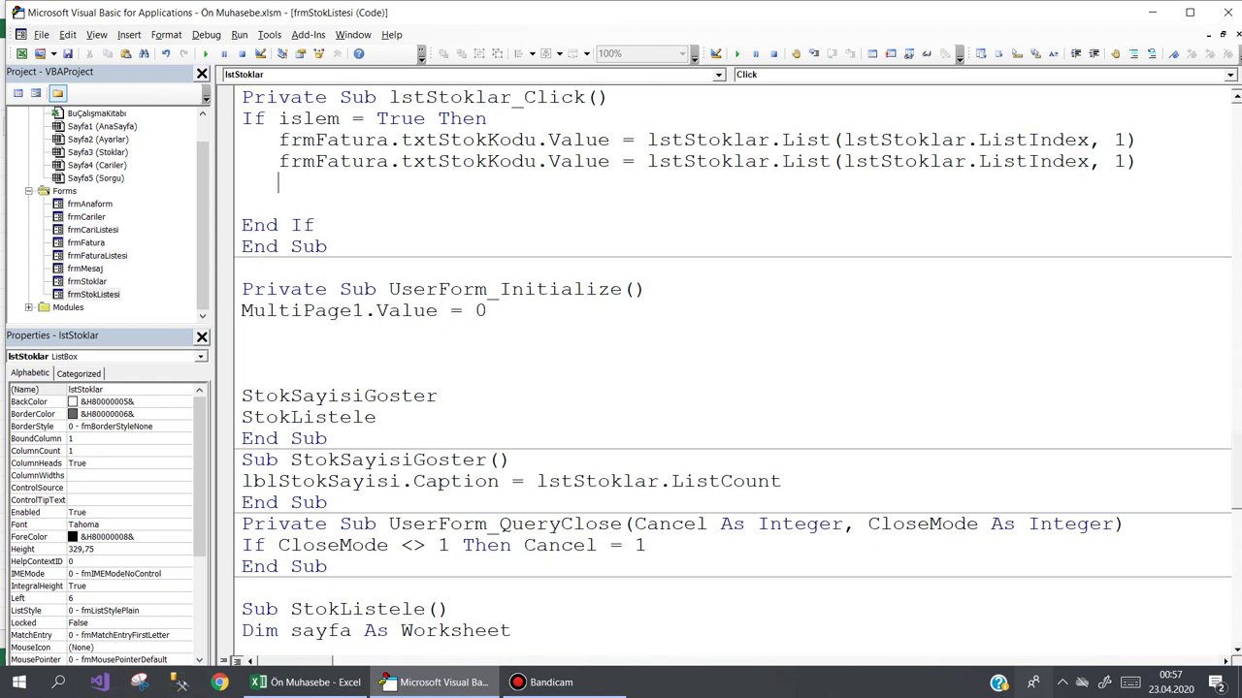
key(ctrl+v)
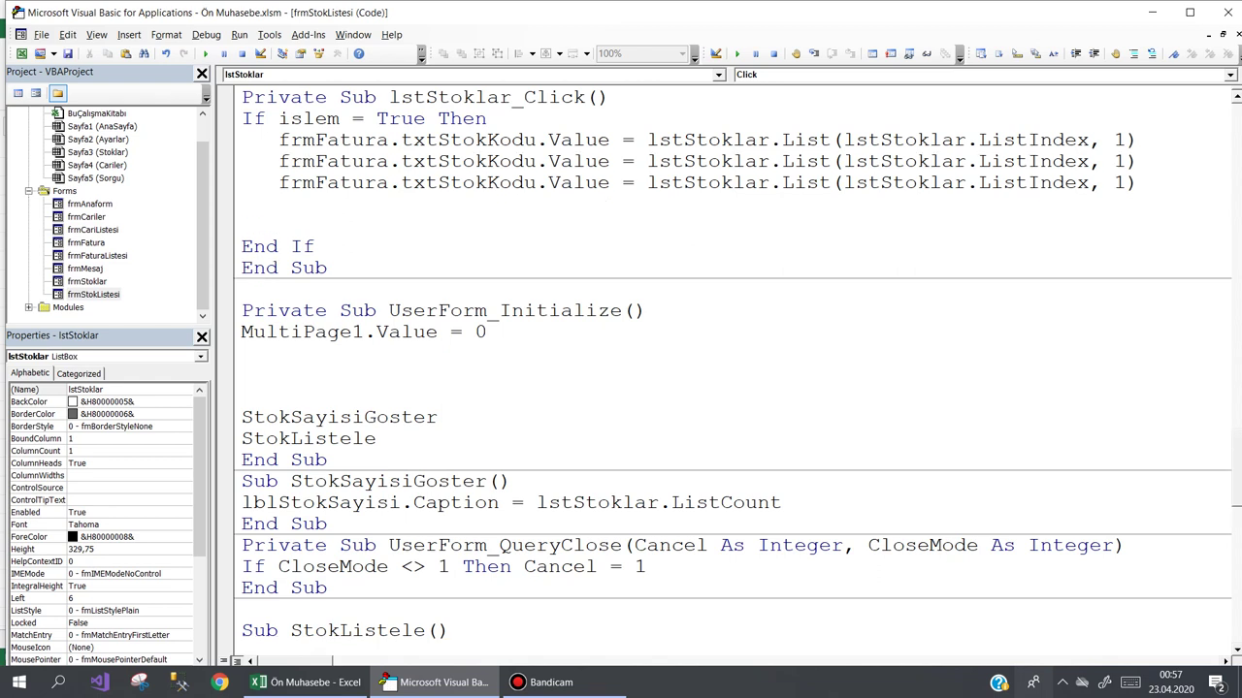
key(ctrl+v)
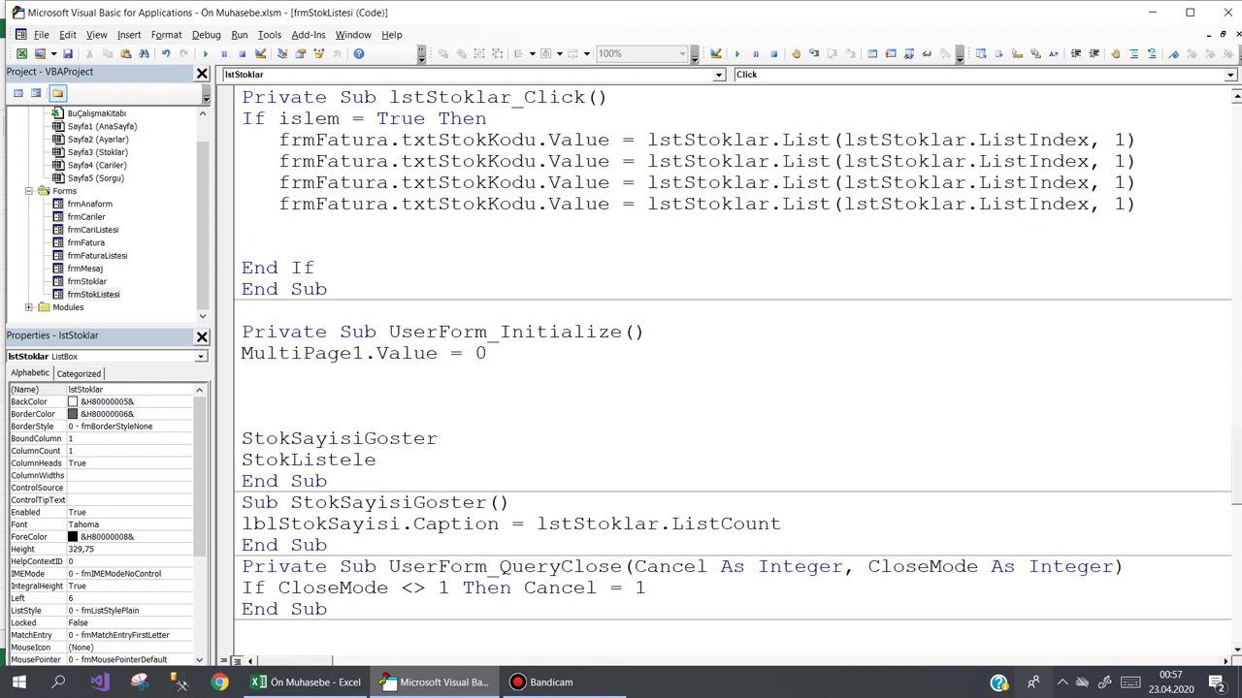
double_click(469, 162)
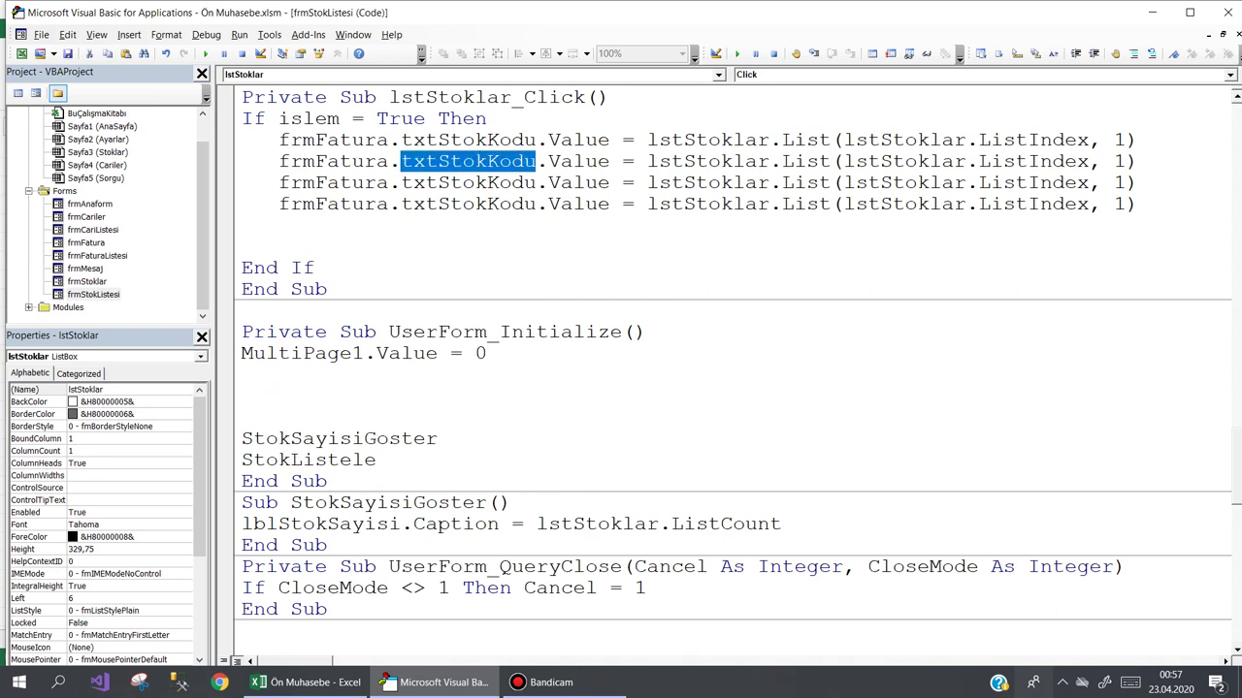
text(txtst)
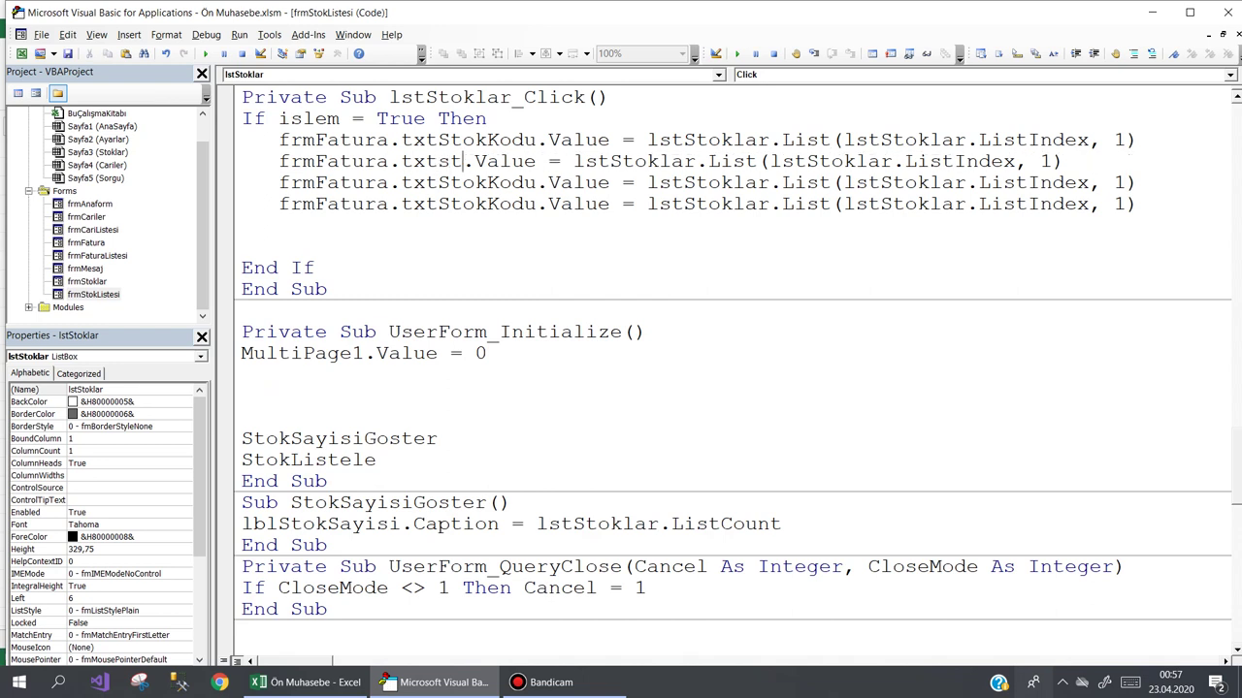
key(ctrl+space)
key(Tab)
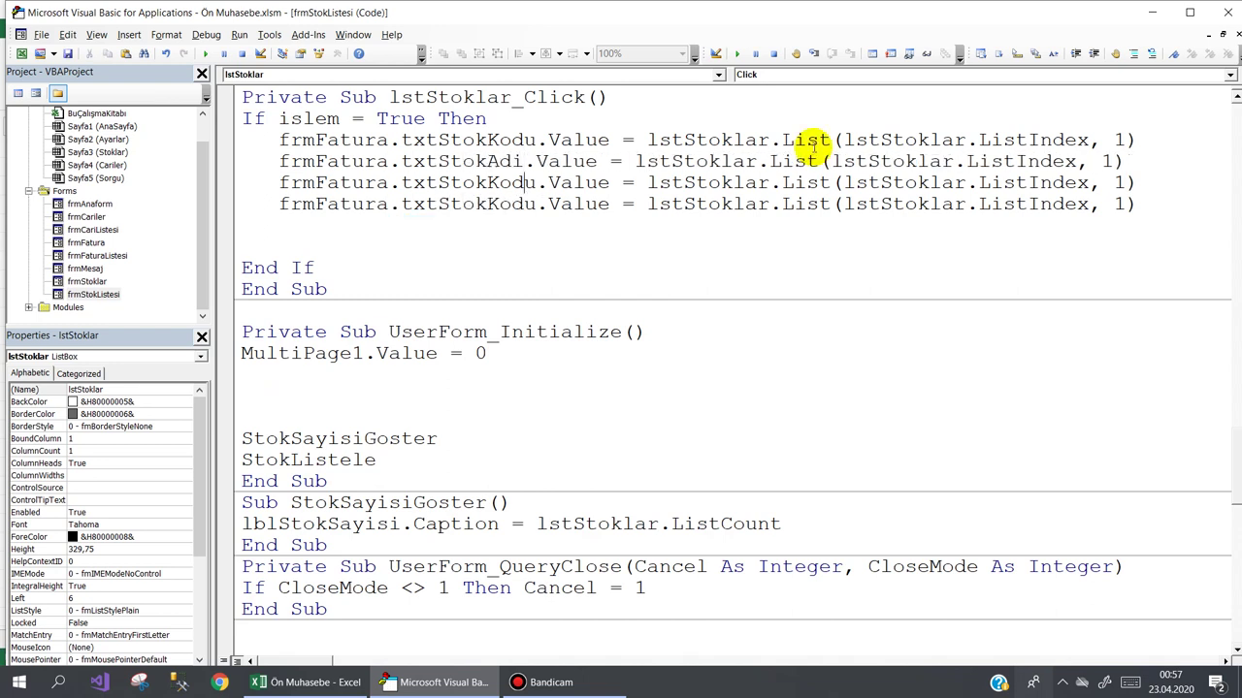
Step: Retarget the other copies to txtBirimi and txtBirimFiyati, then add 'Unload Me'
double_click(529, 182)
text(txt)
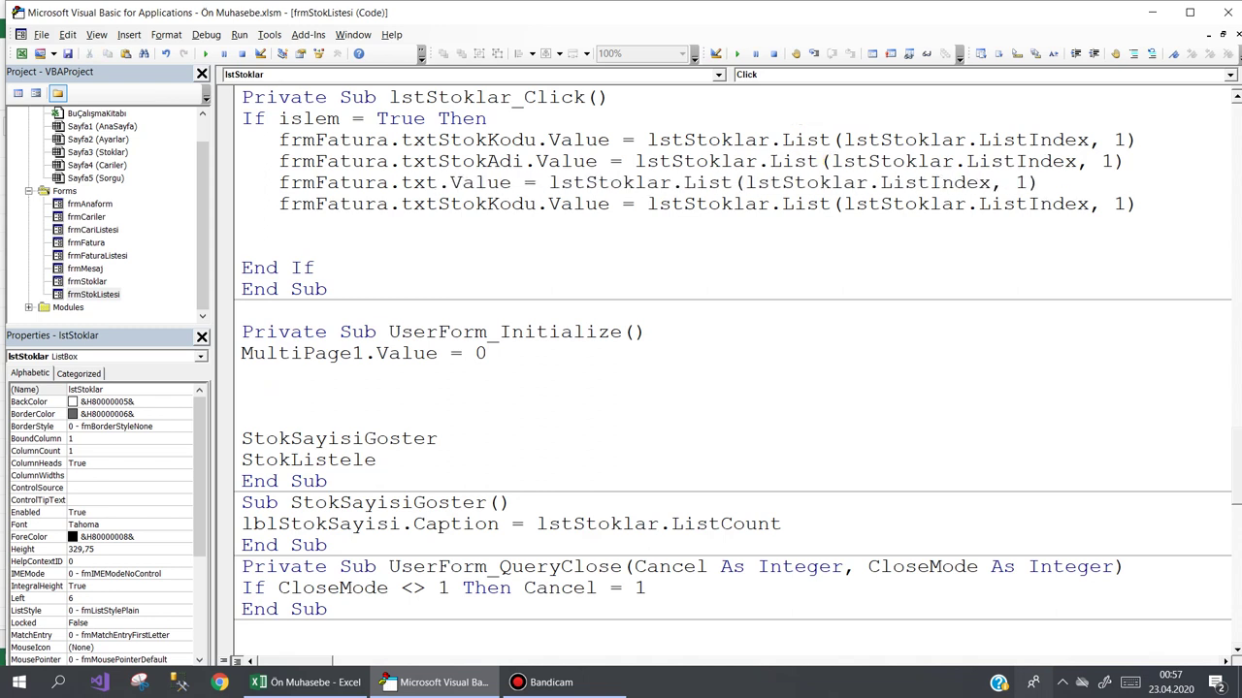
text(b)
key(ctrl+space)
key(Down)
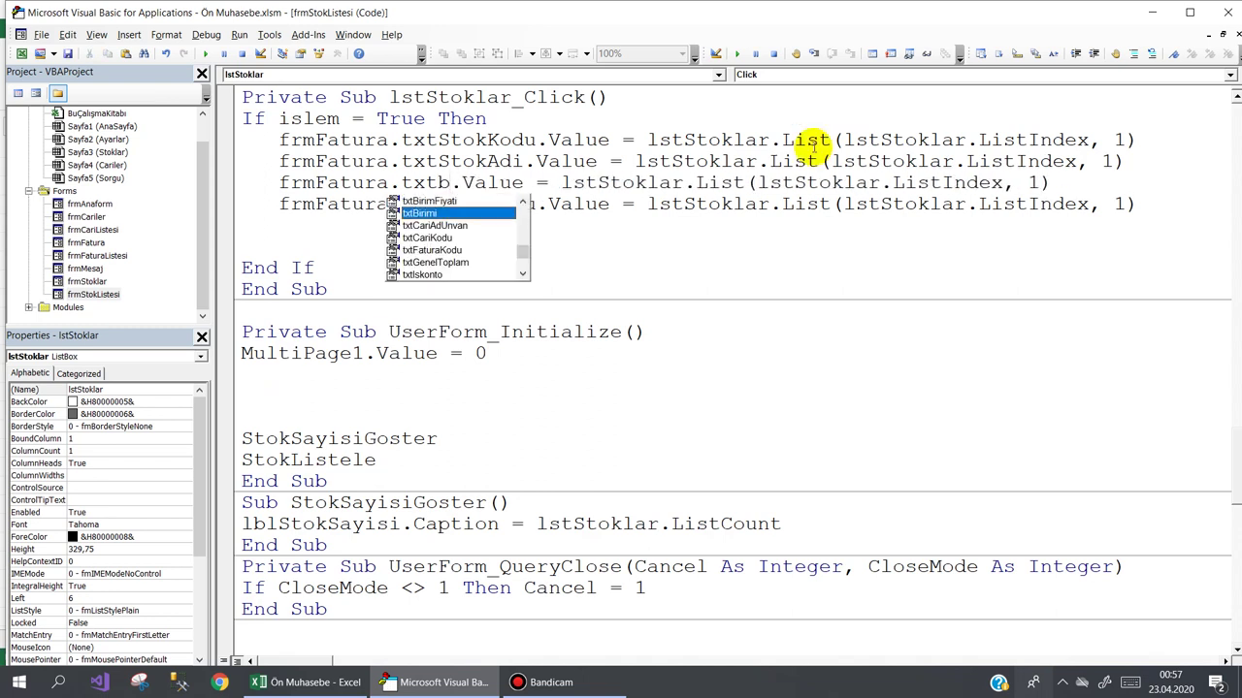
key(Tab)
key(ctrl+shift+Left)
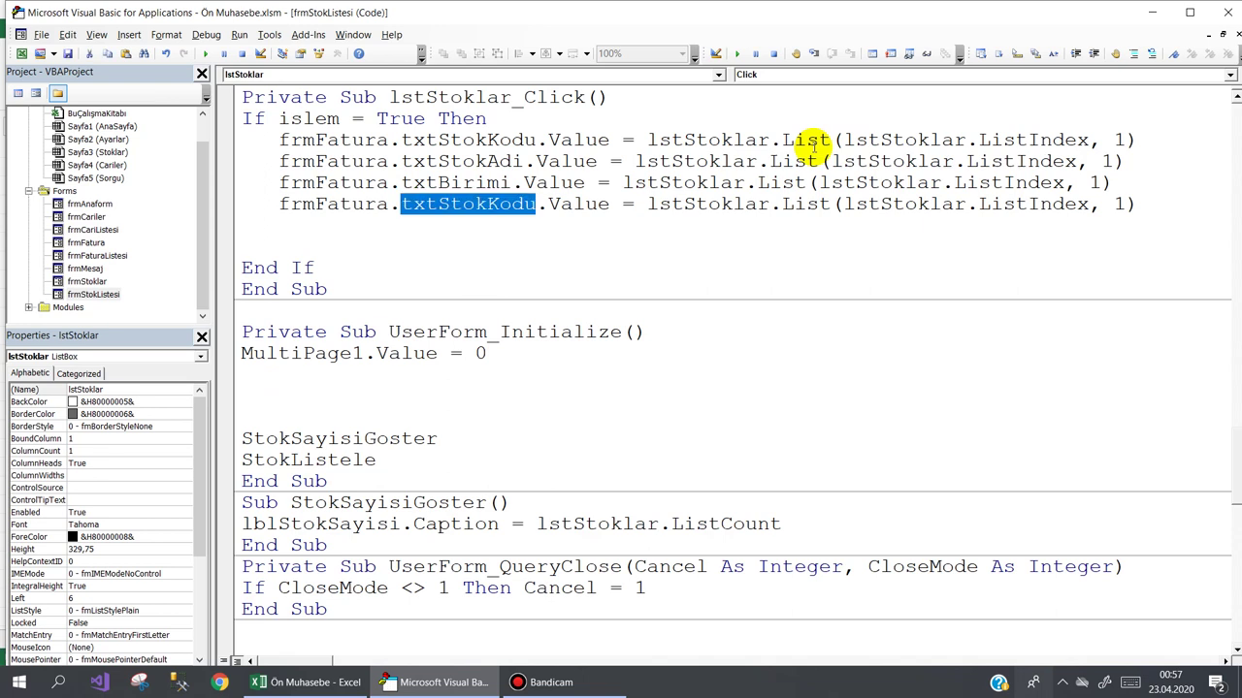
text(txt)
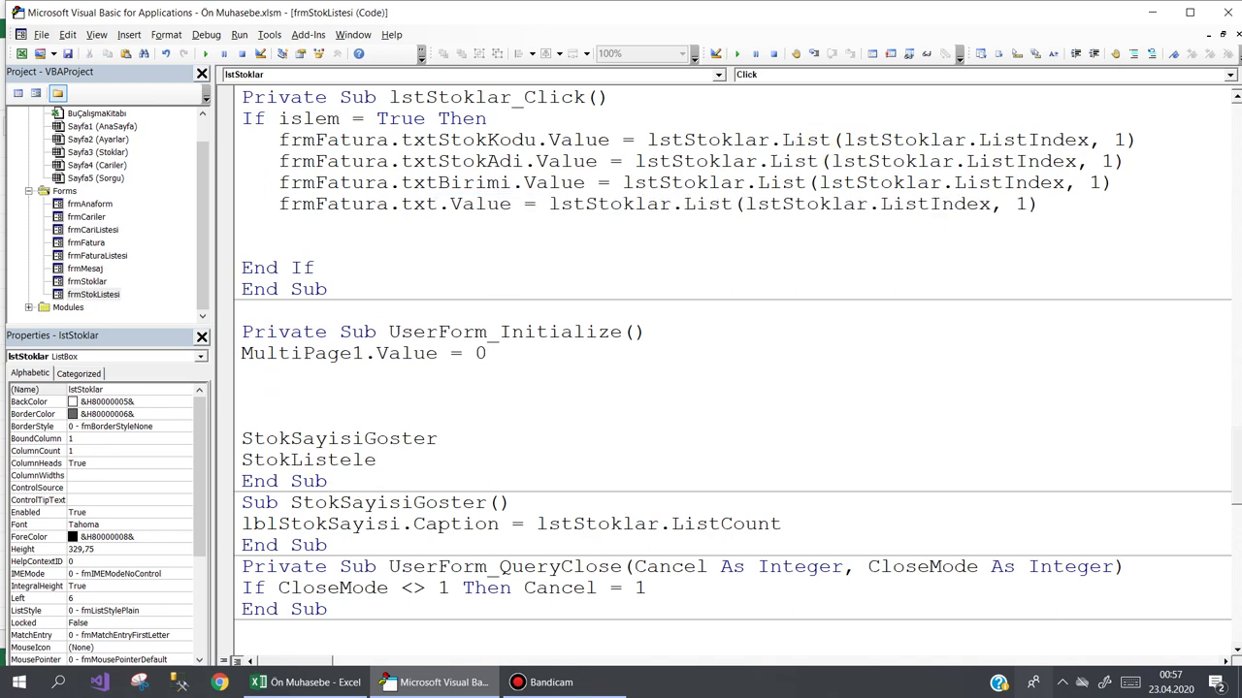
text(bi)
key(ctrl+space)
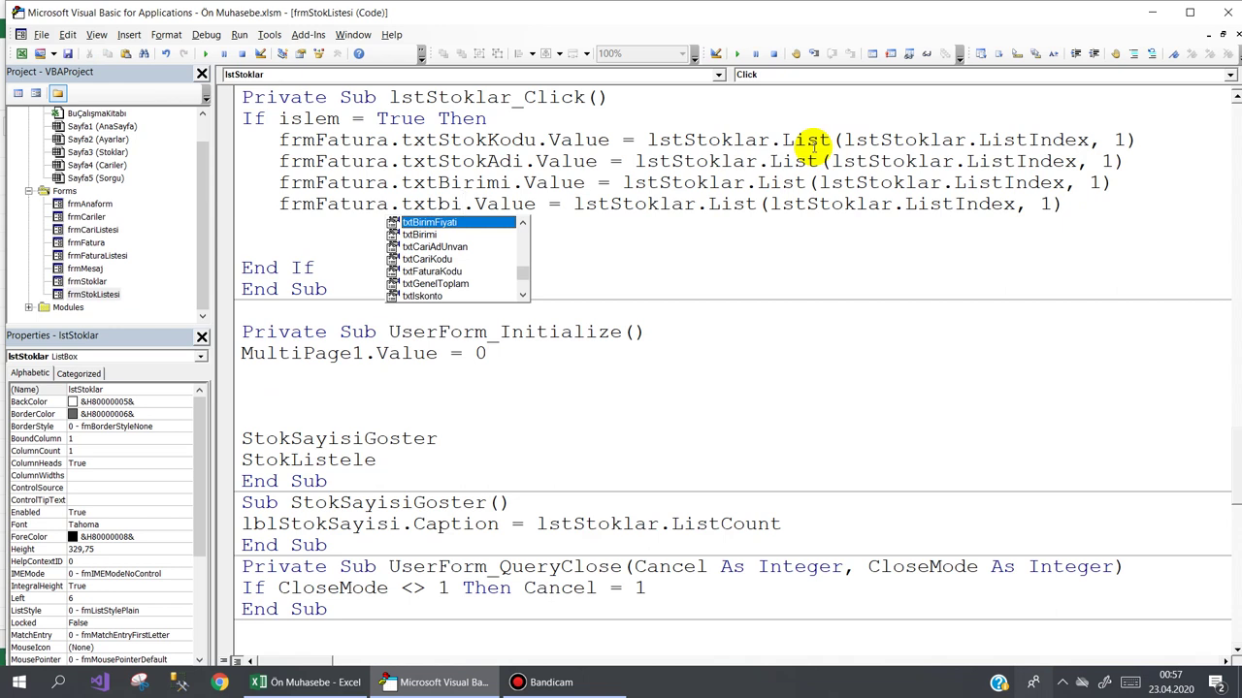
key(Tab)
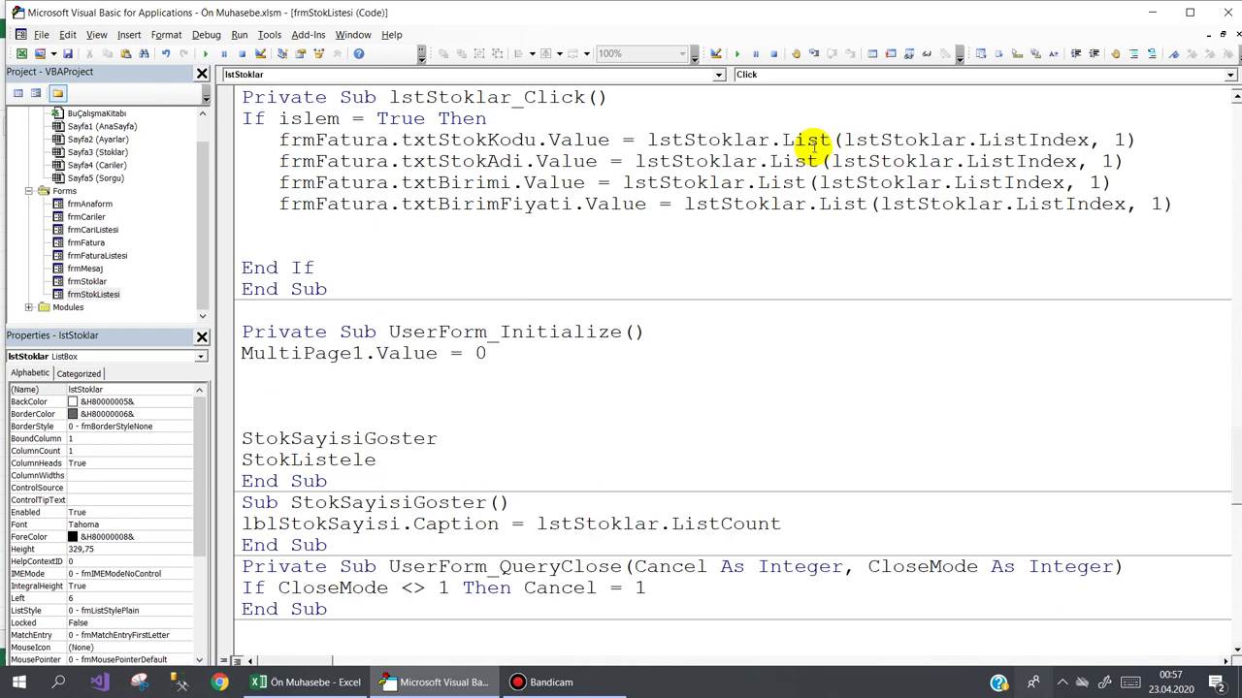
text(unloa)
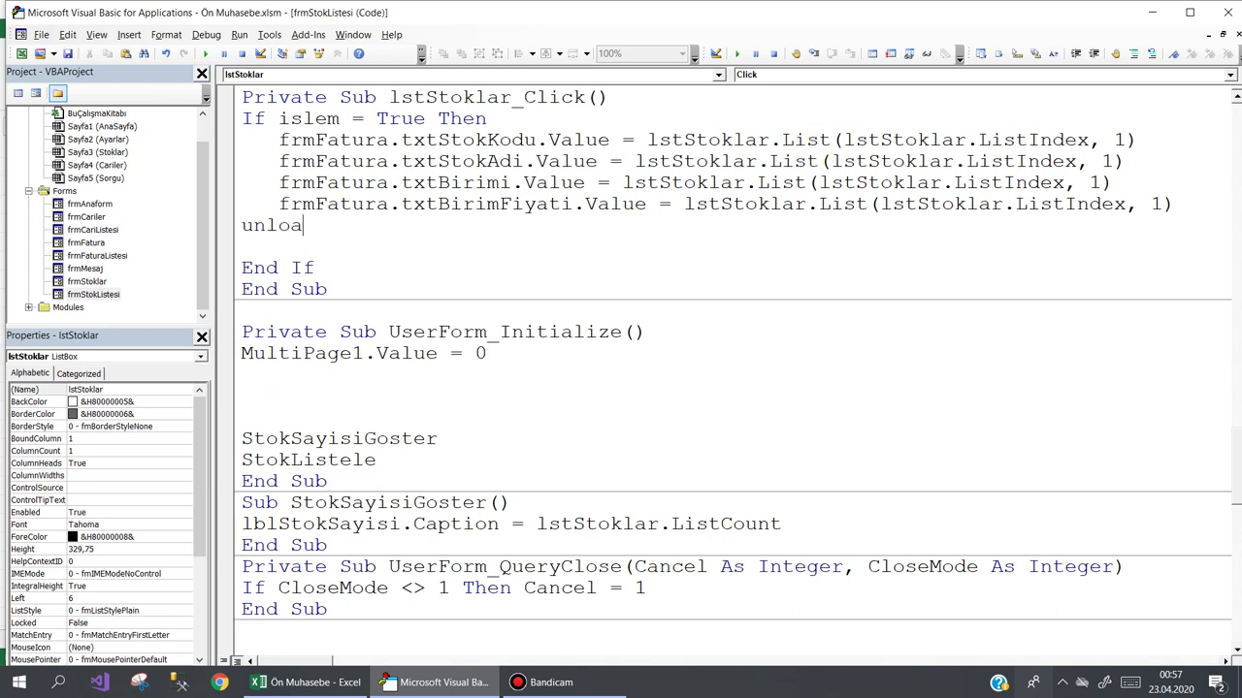
text(d me)
key(Return)
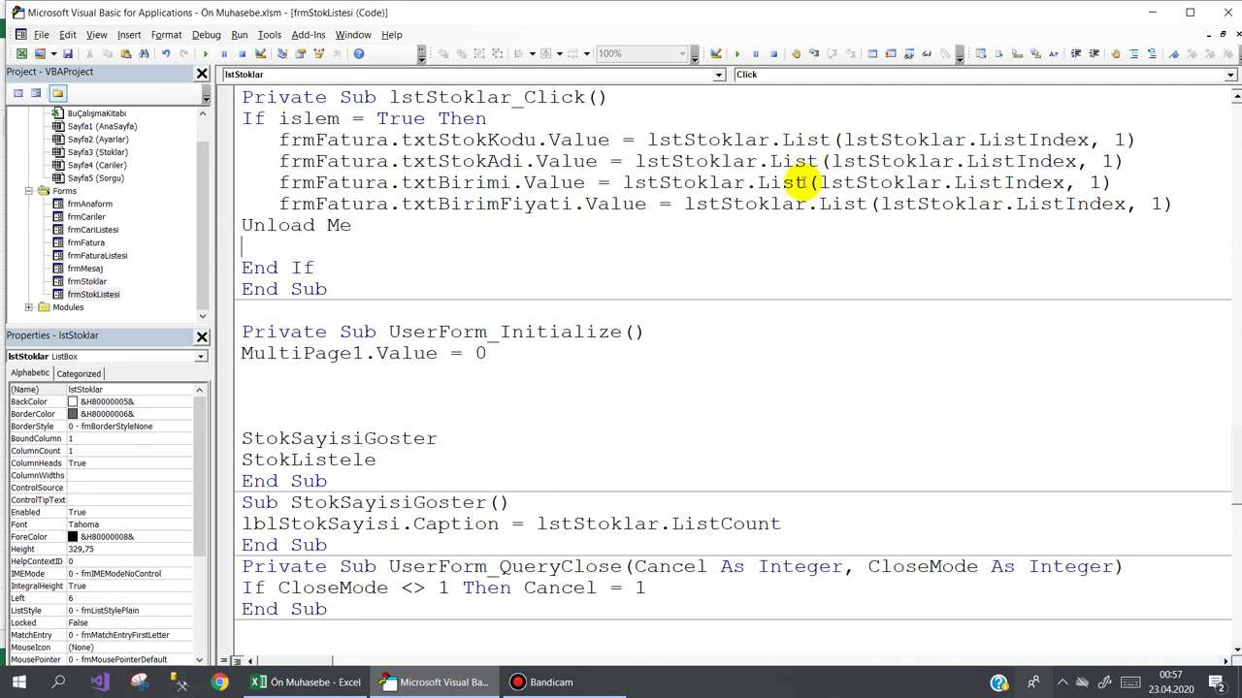
Step: In Excel, start a new purchase invoice, pick a customer and choose the BILGISAYAR stock
click(291, 682)
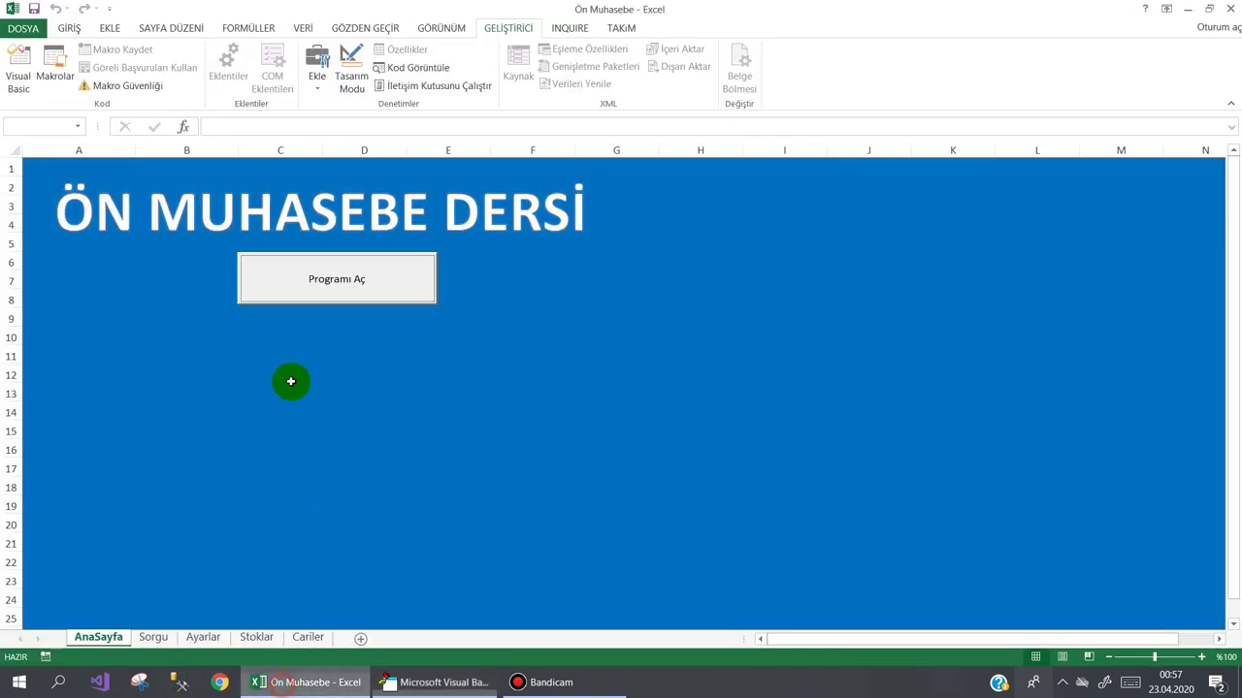
click(320, 278)
click(452, 127)
click(485, 156)
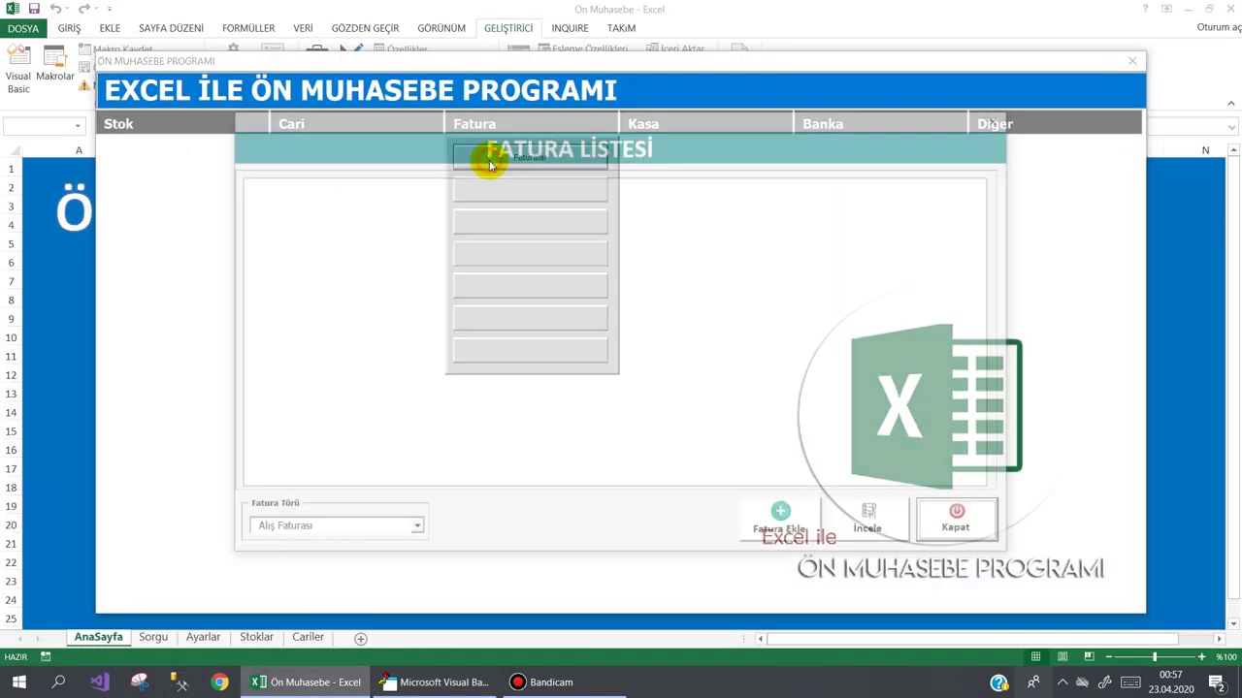
click(766, 529)
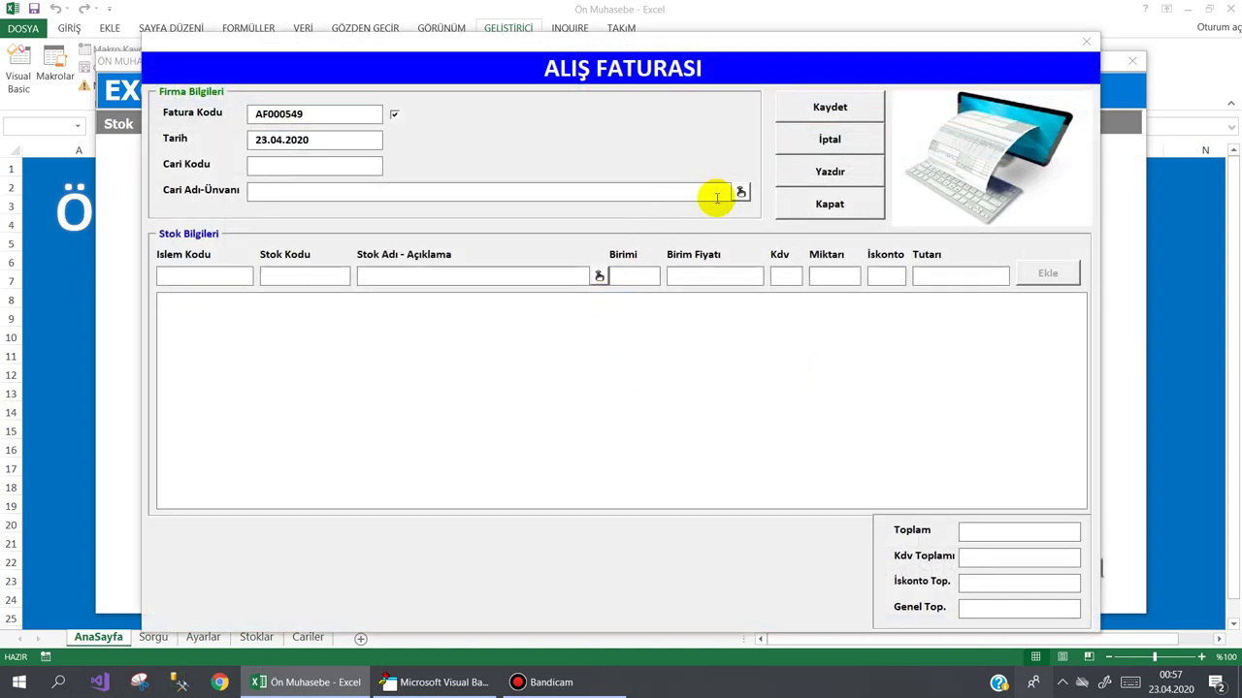
click(738, 193)
double_click(202, 182)
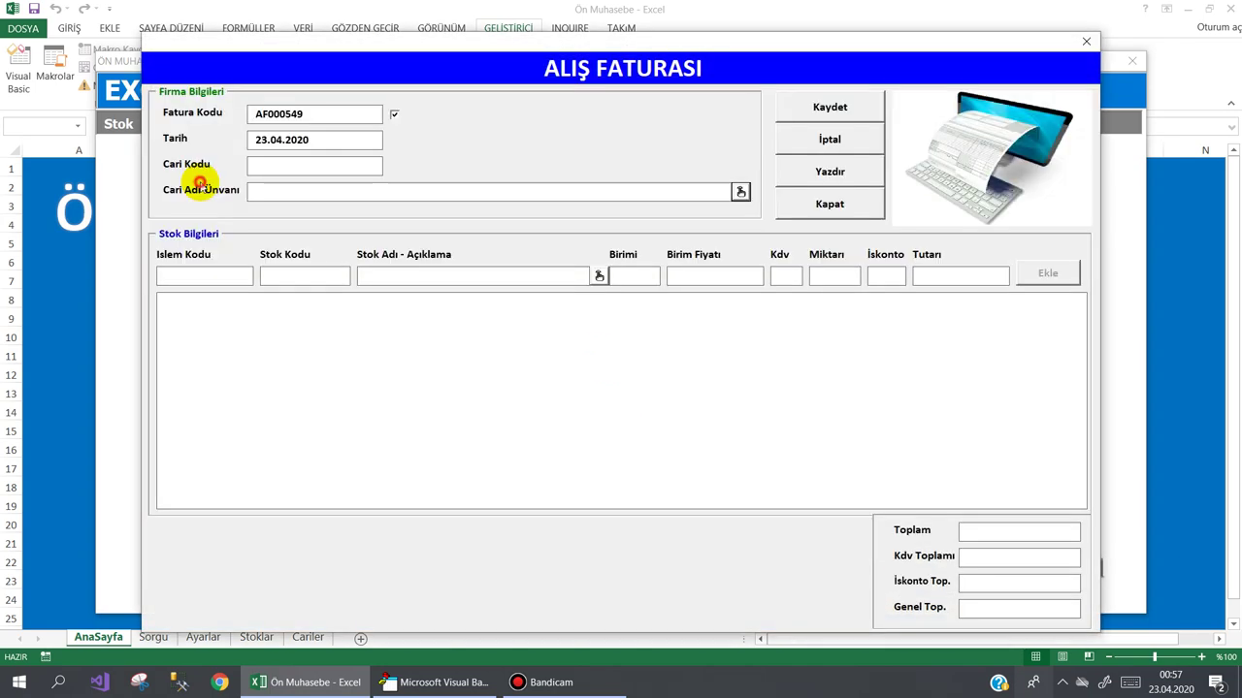
click(598, 278)
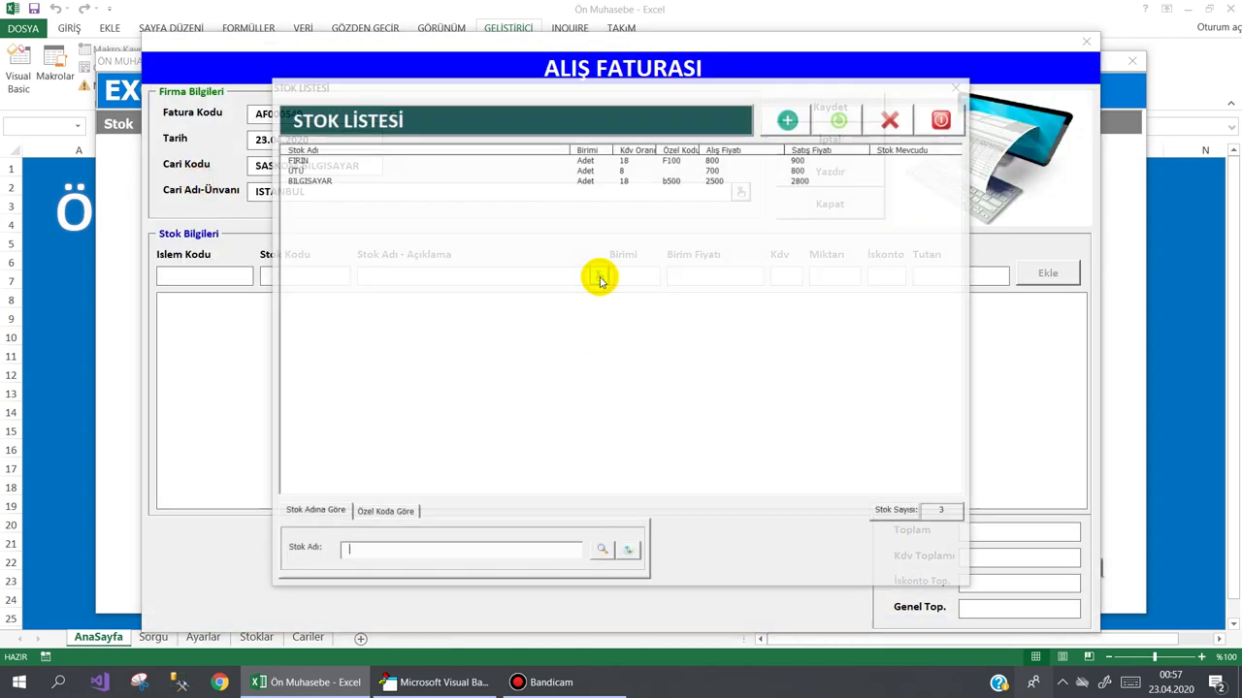
double_click(314, 181)
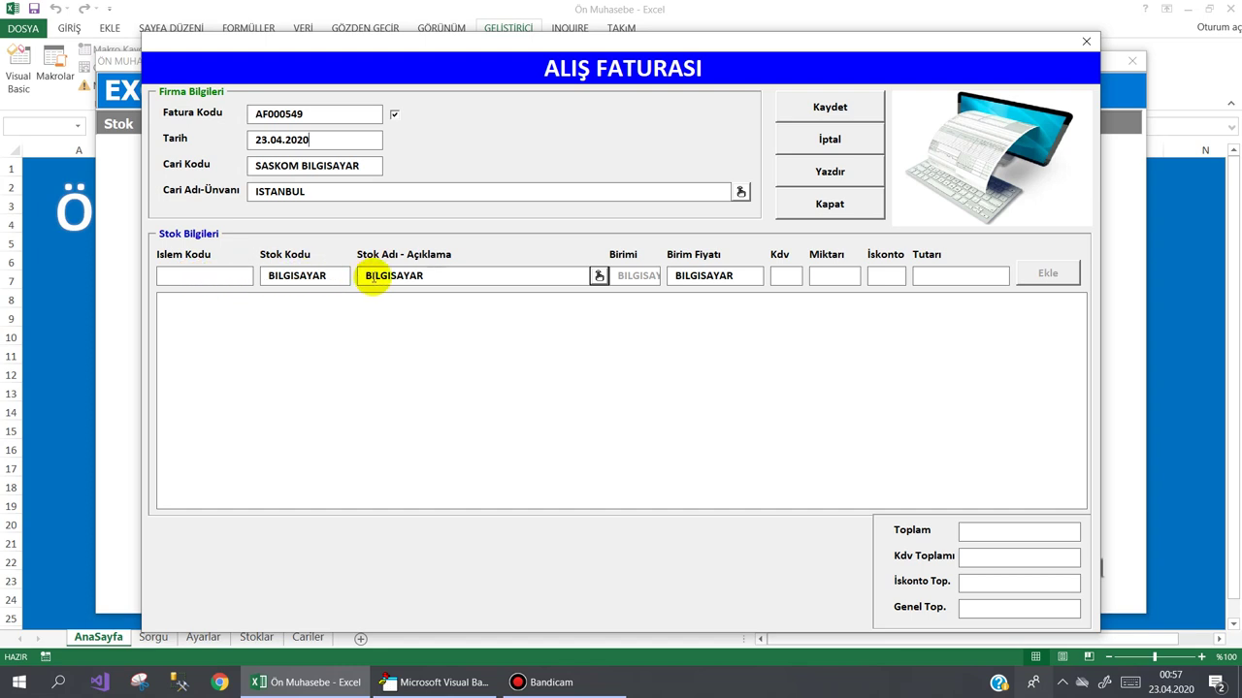
Step: Close the purchase invoice form, the invoice list and the accounting program
click(839, 220)
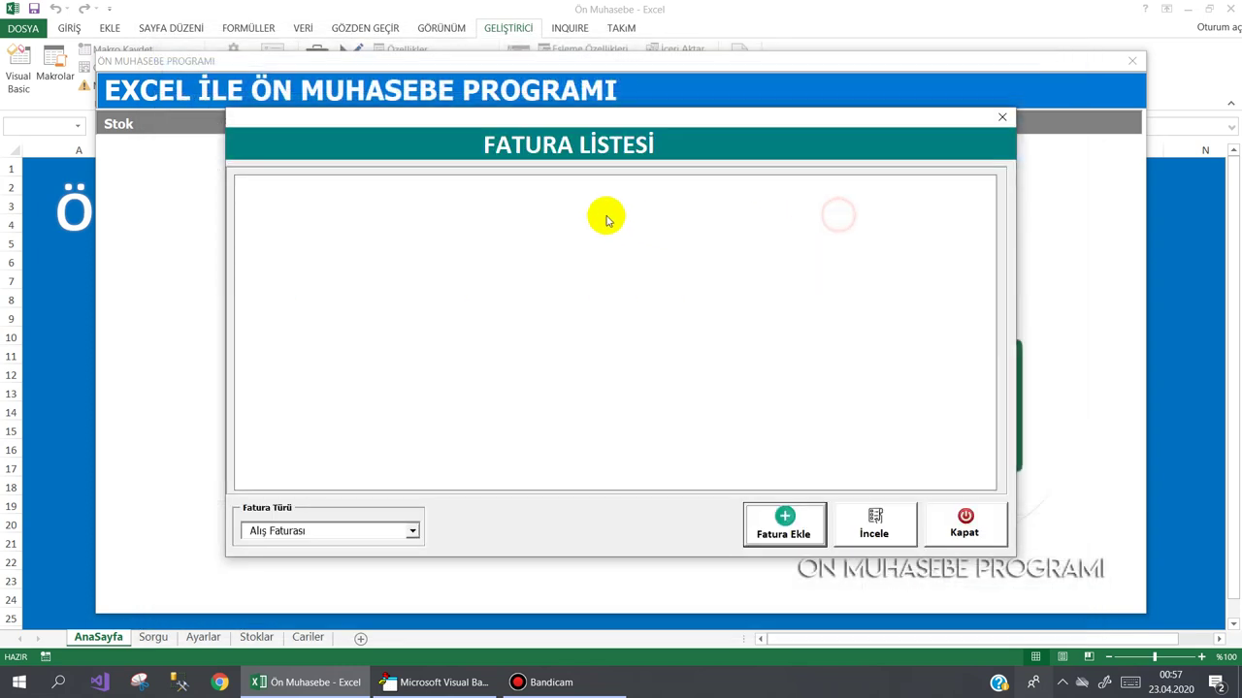
click(962, 522)
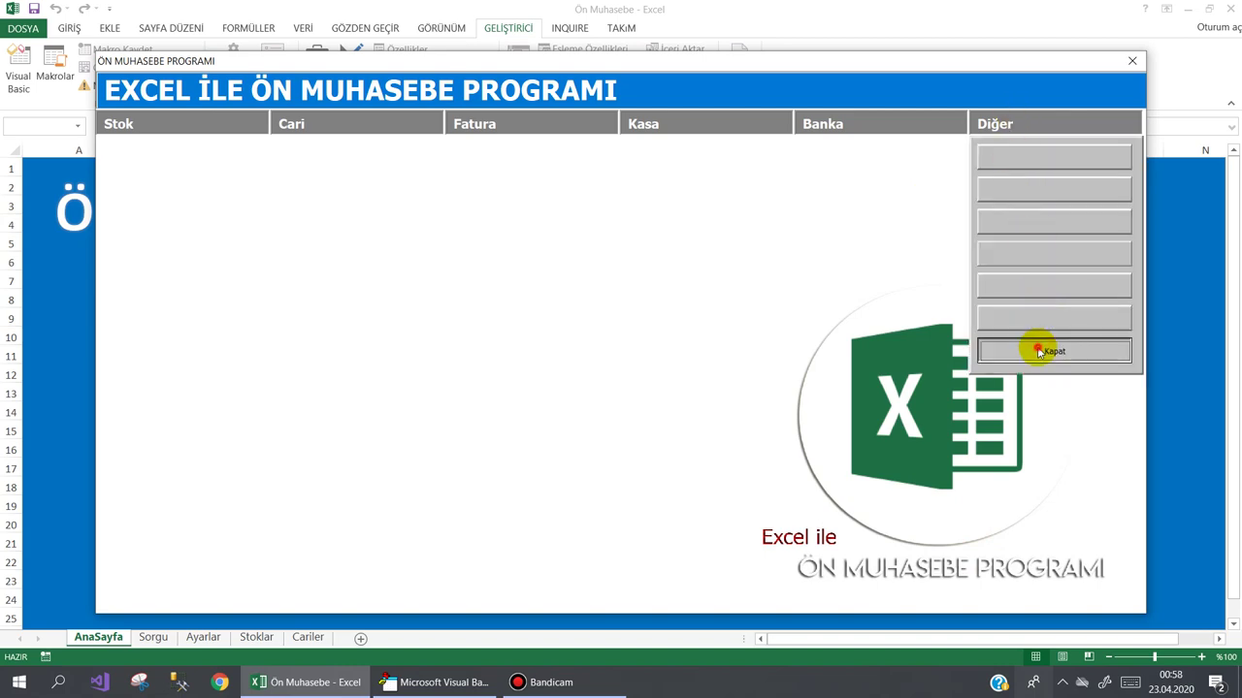
click(1033, 348)
Step: Edit frmStokListesi's lstStoklar_Click so the stock name, unit and price come from list columns 2, 3 and 4
click(460, 666)
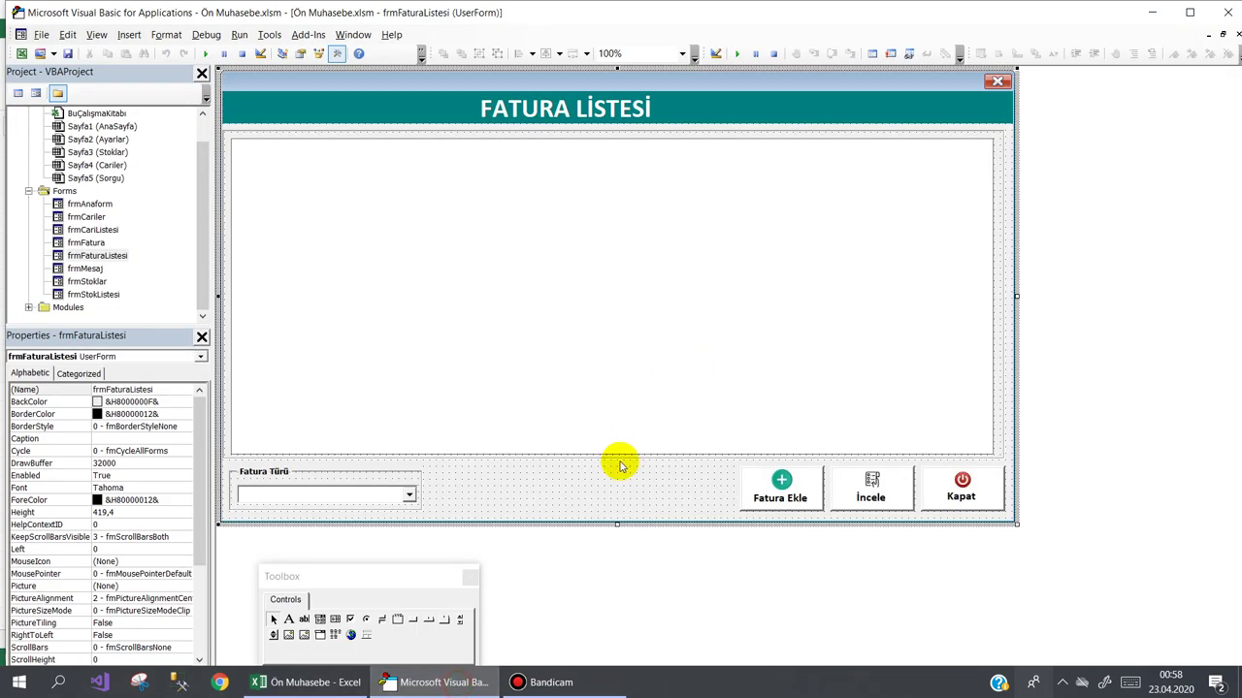
click(94, 293)
double_click(94, 294)
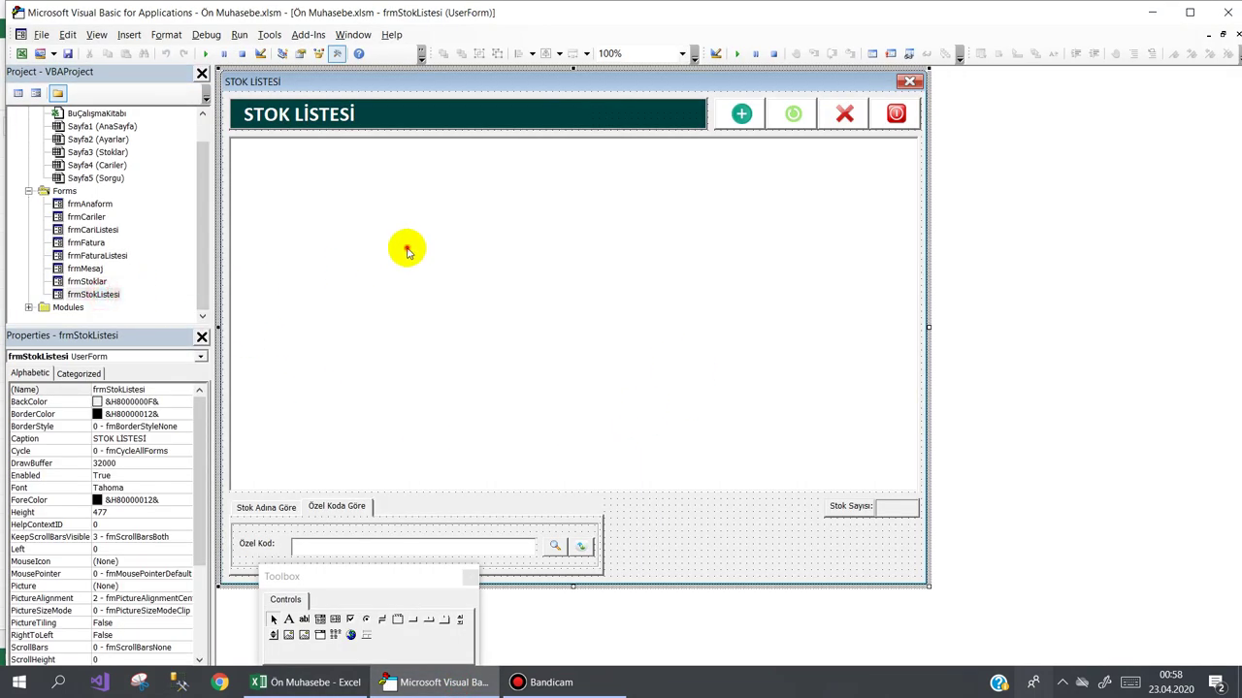
double_click(621, 253)
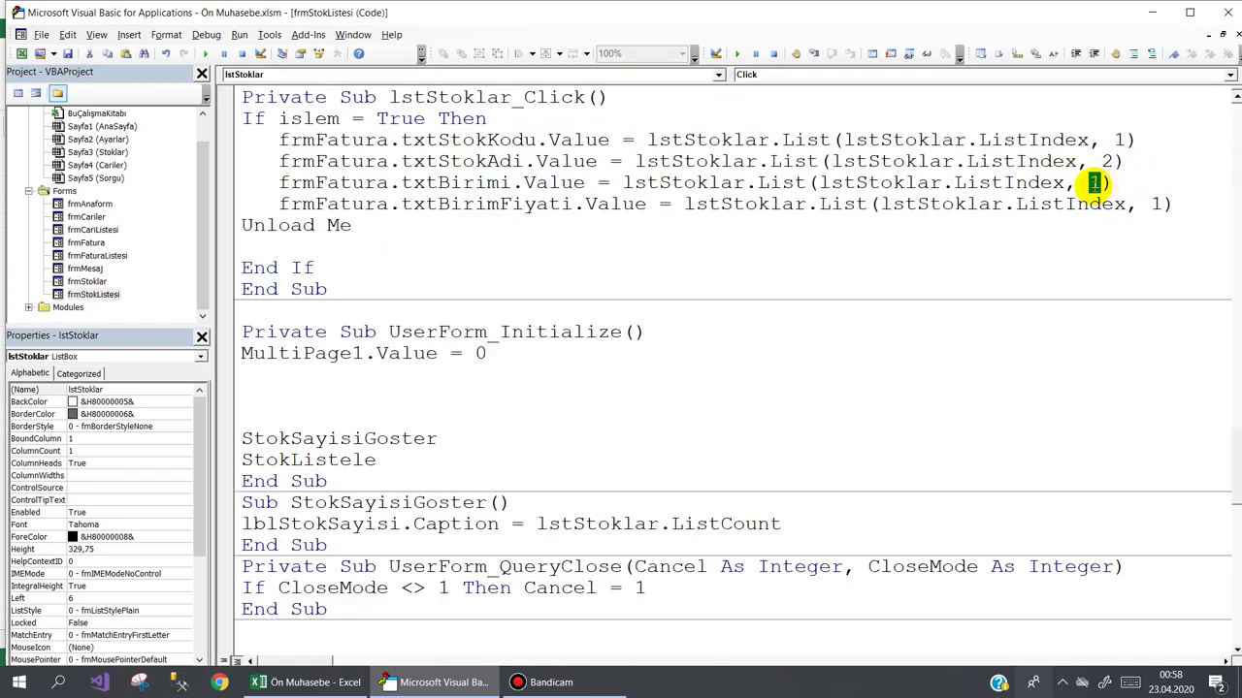
text(3)
text(4)
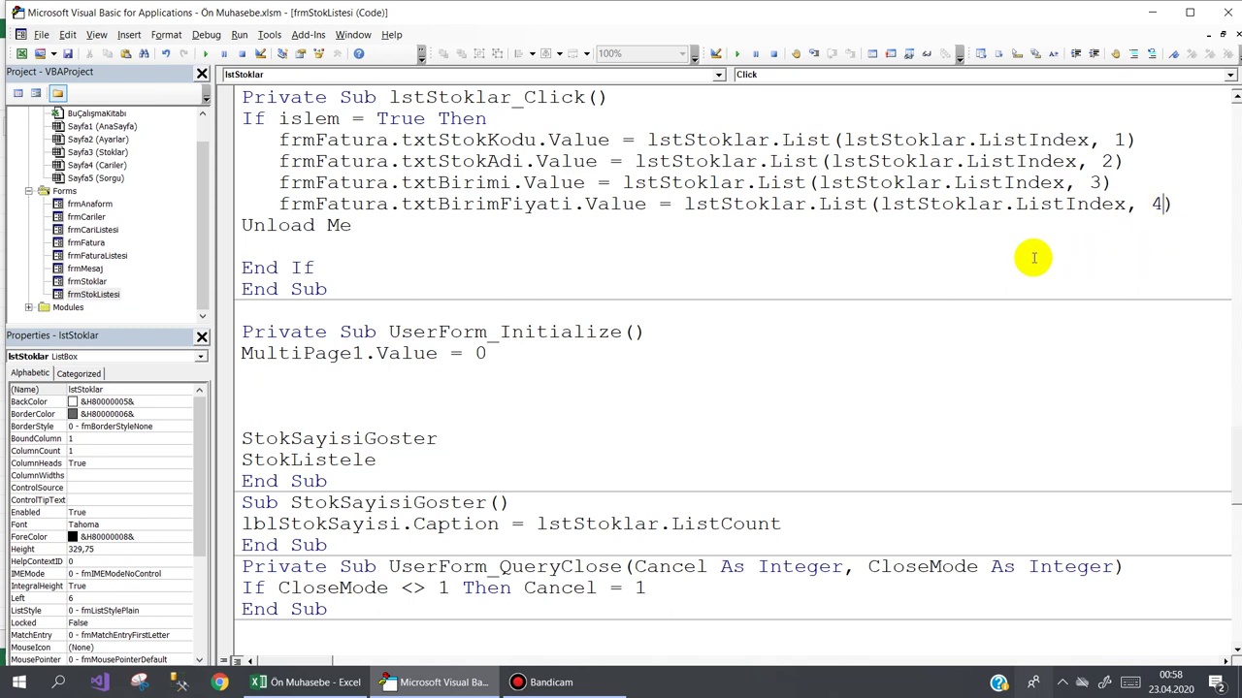
click(953, 256)
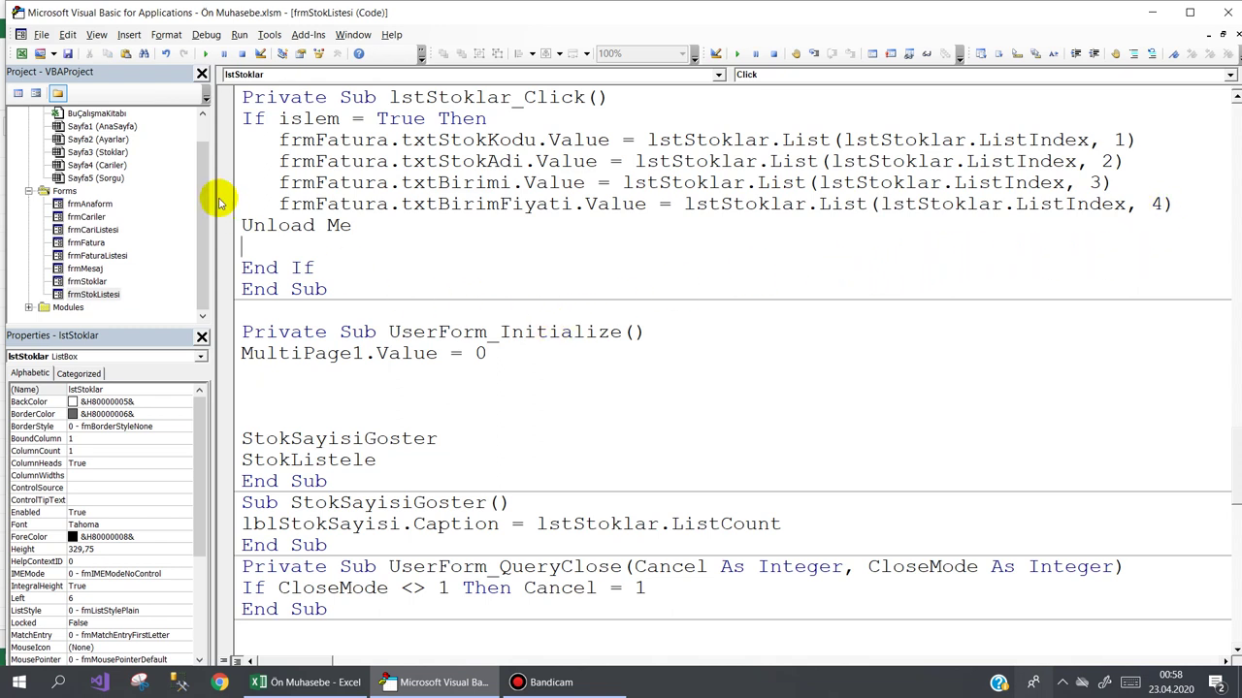
click(422, 684)
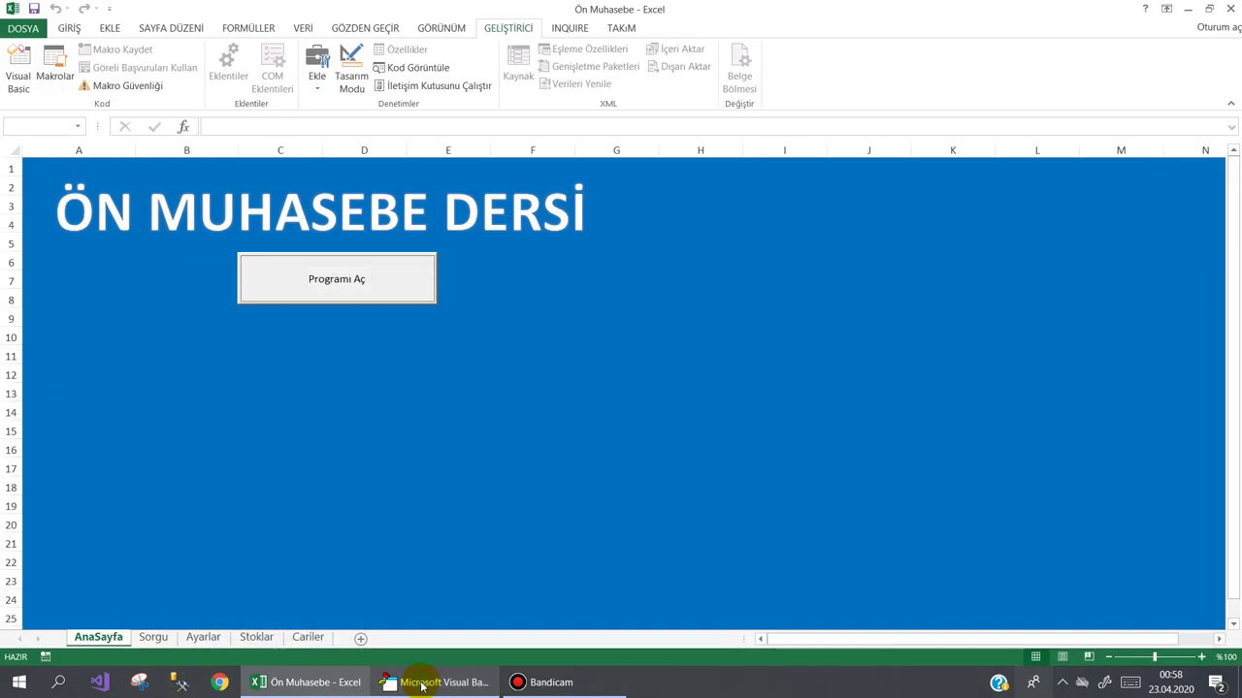
click(356, 280)
mouse_move(530, 124)
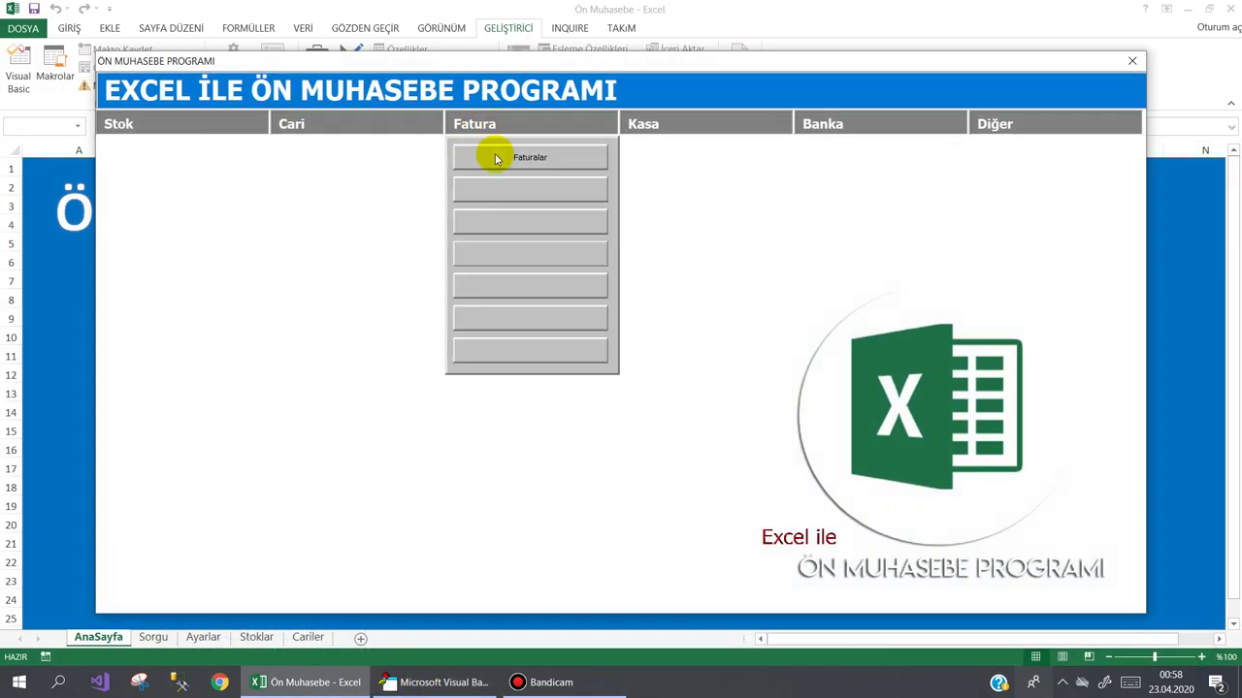
click(495, 158)
click(784, 525)
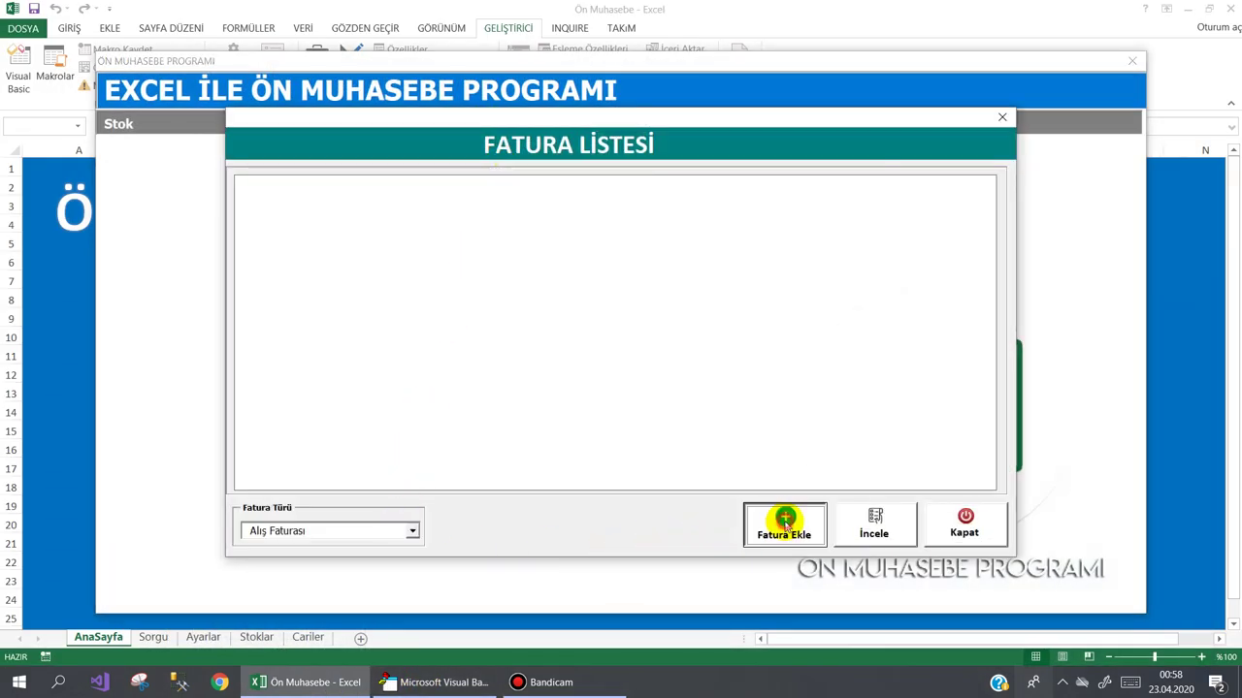
click(740, 191)
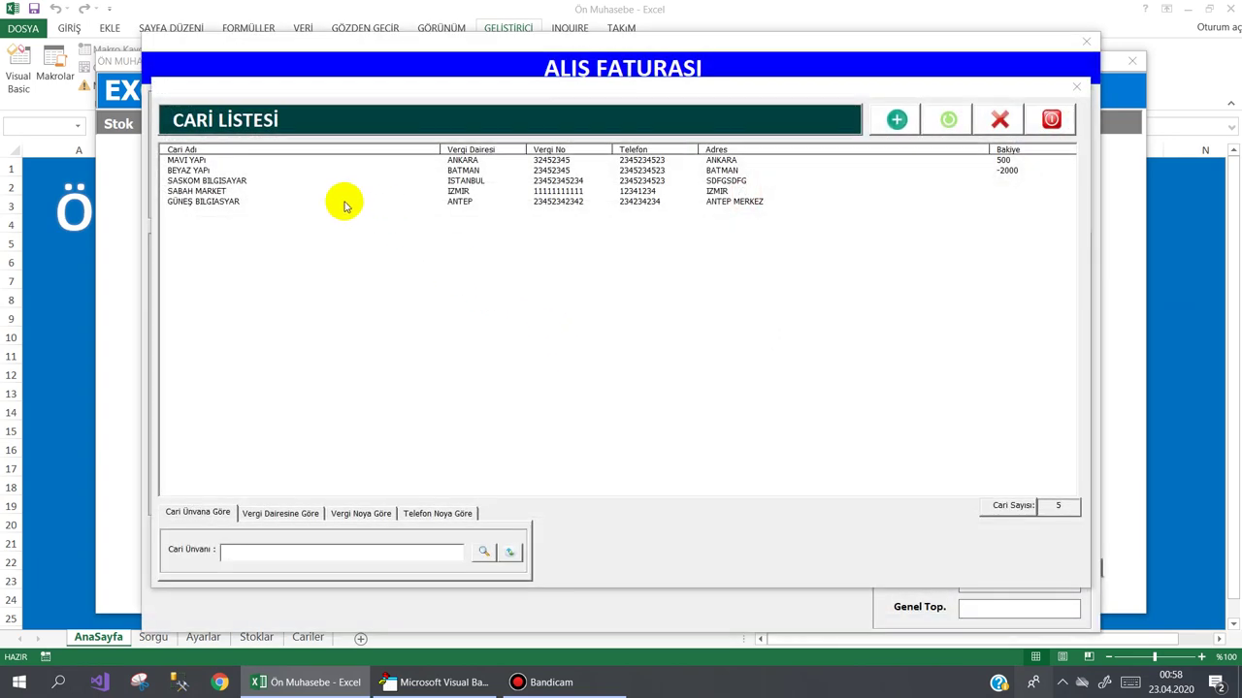
double_click(308, 193)
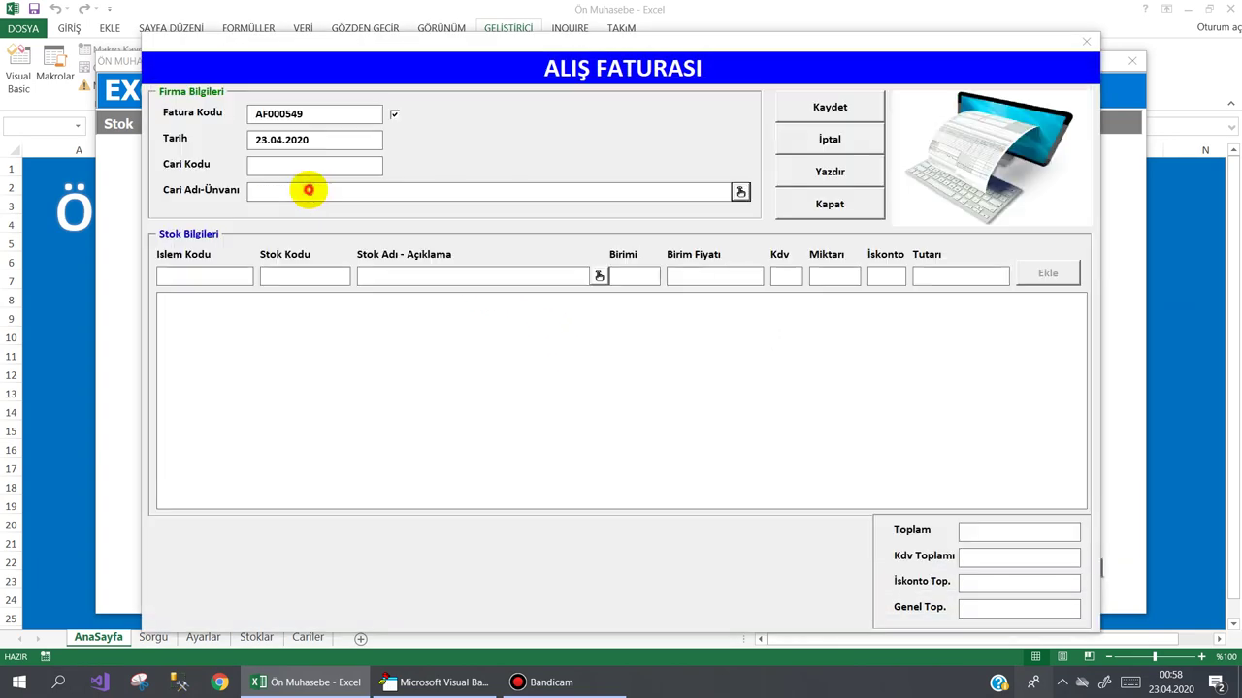
click(598, 278)
double_click(298, 184)
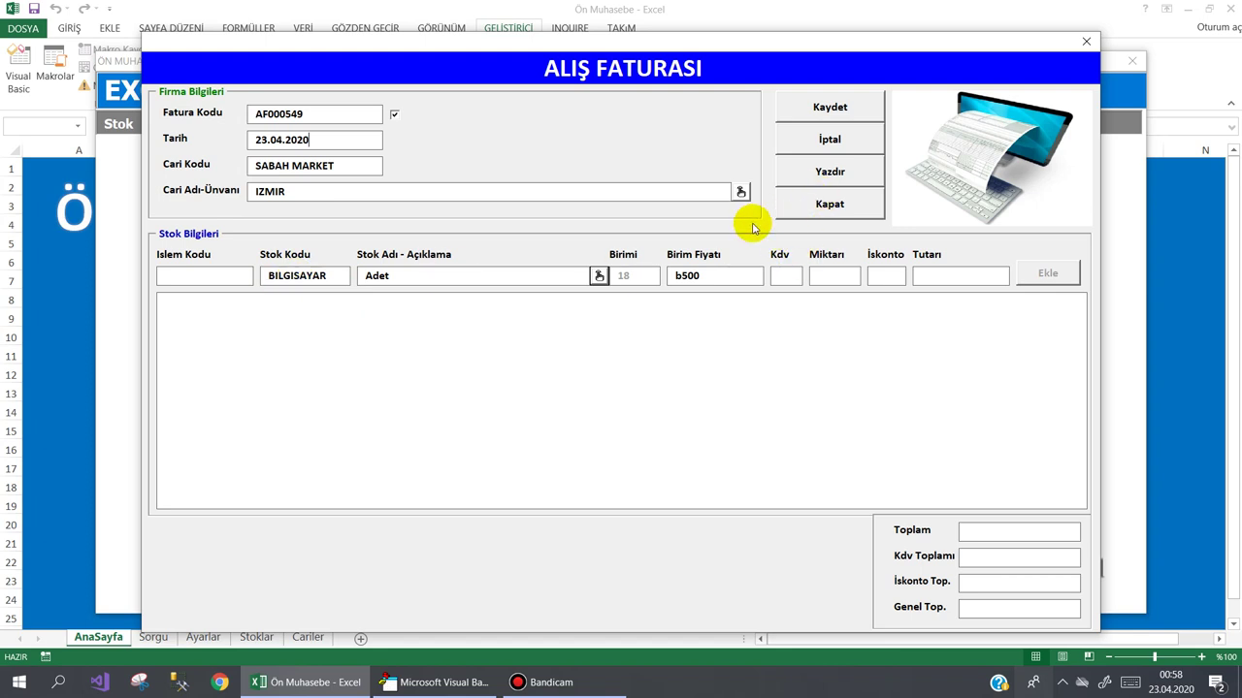
click(602, 277)
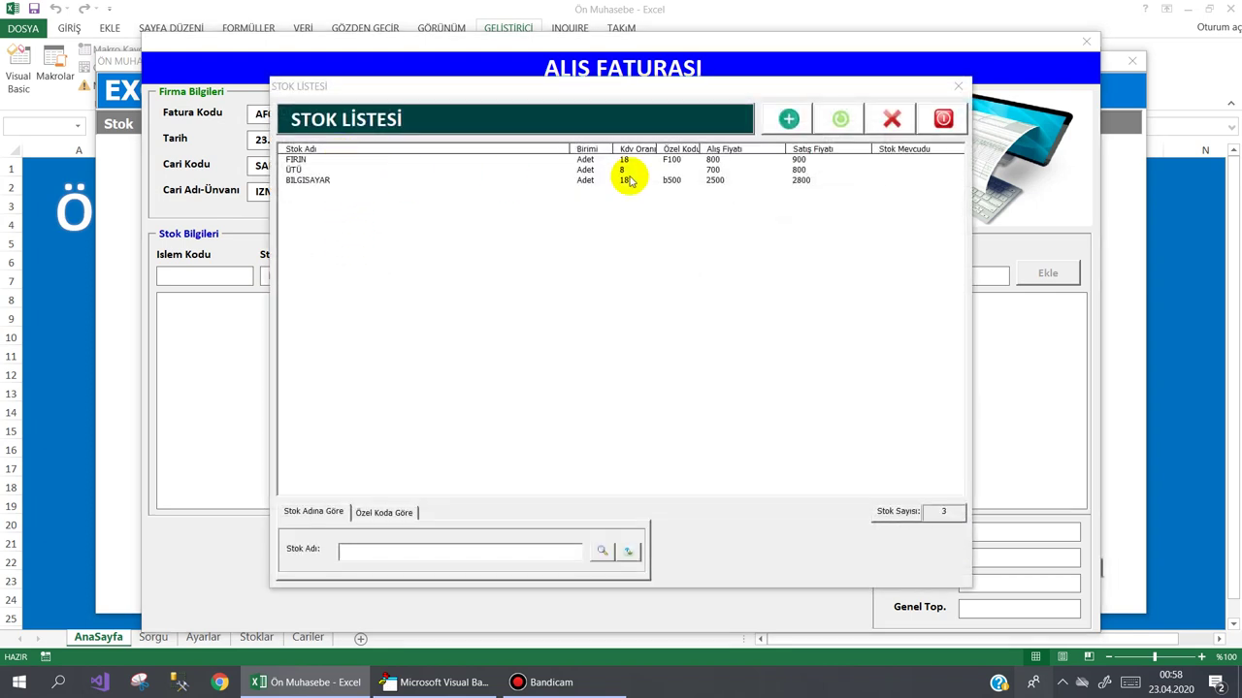
click(937, 124)
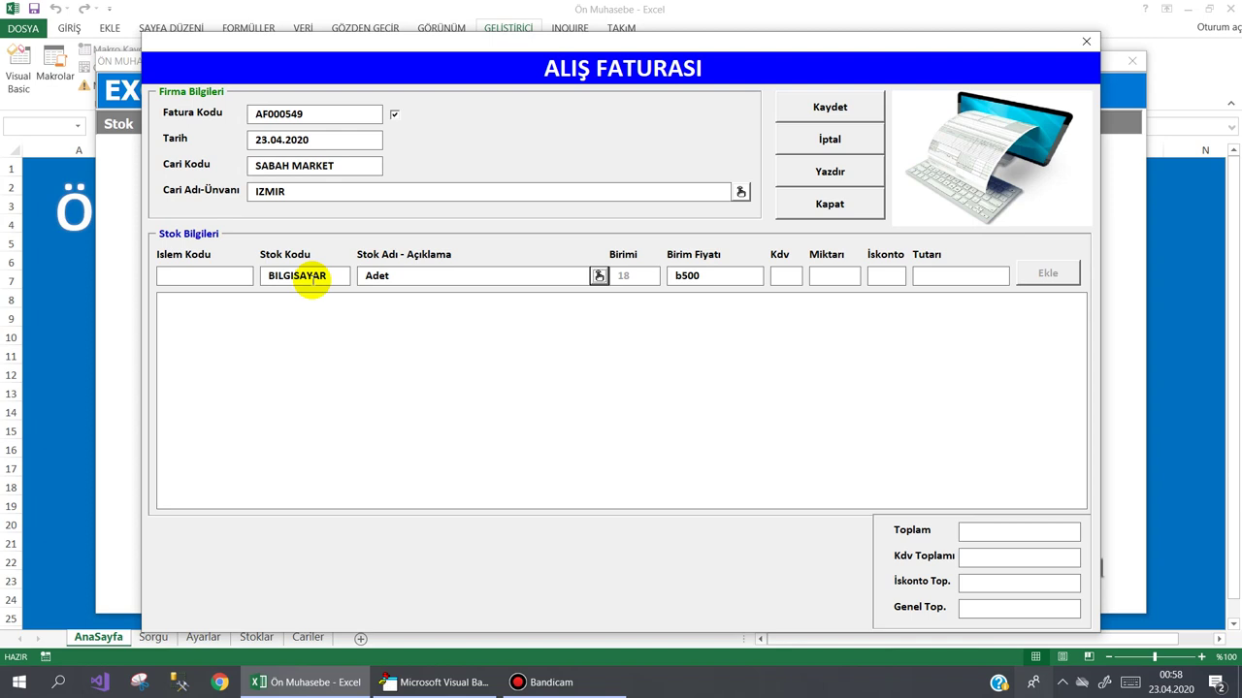
click(832, 206)
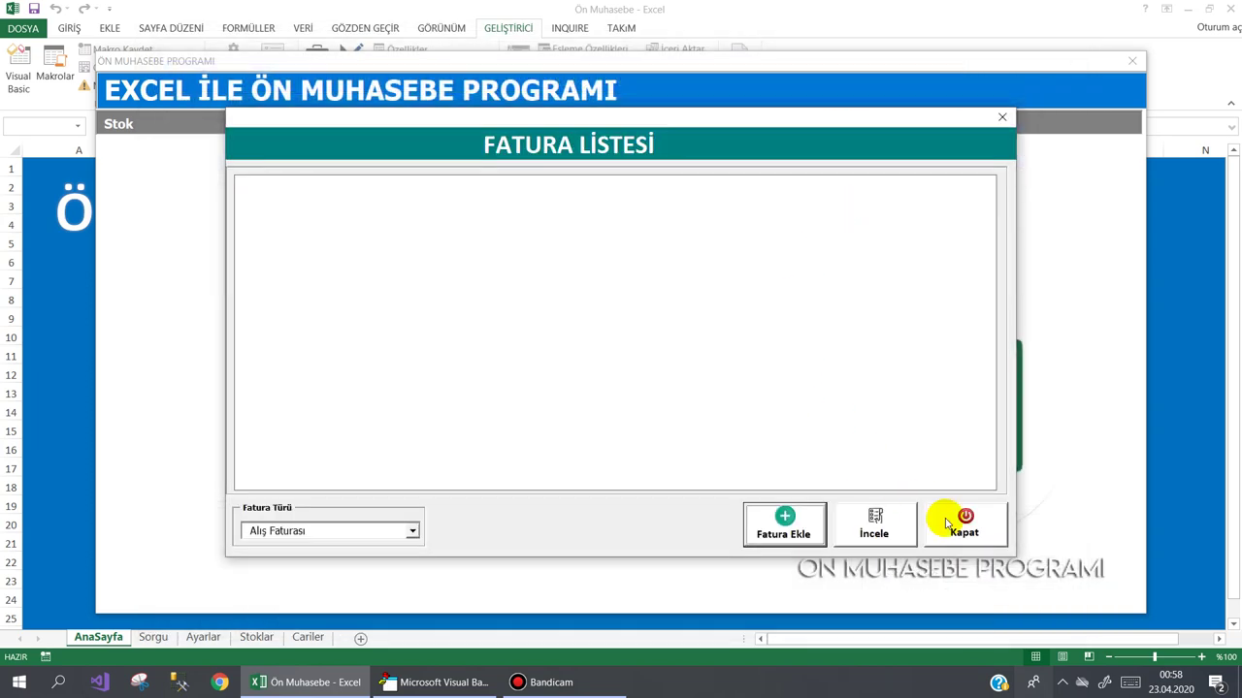
click(956, 519)
mouse_move(118, 123)
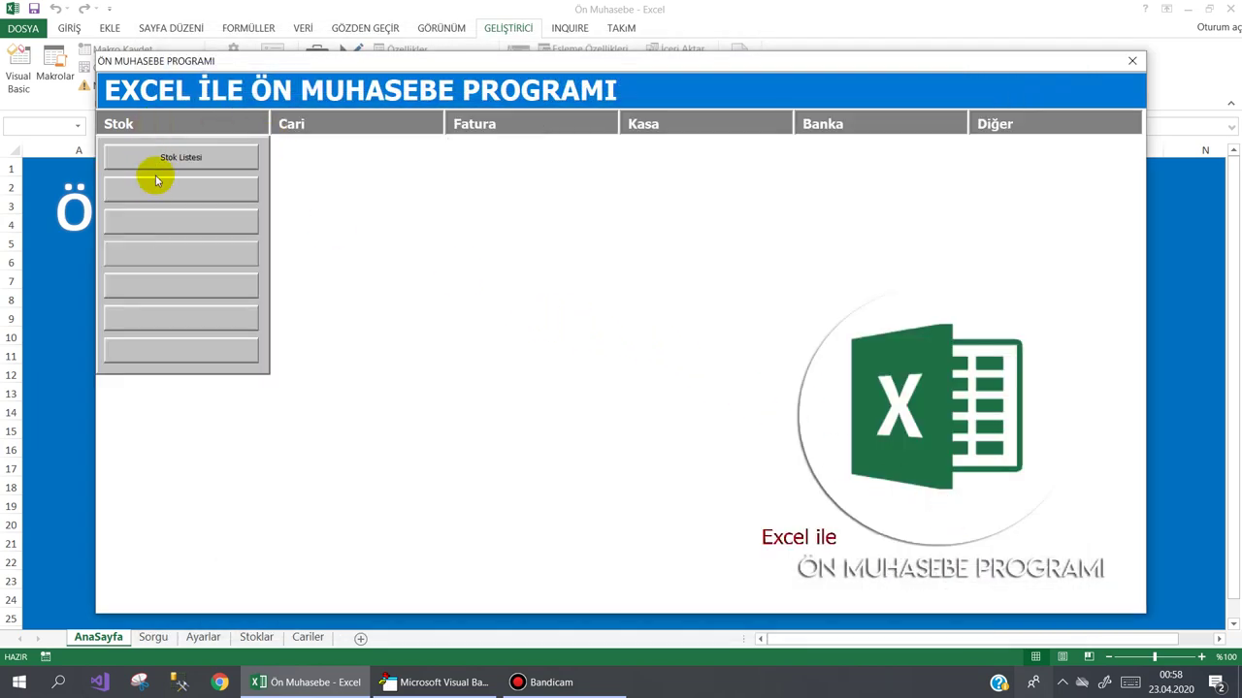
click(158, 163)
click(310, 168)
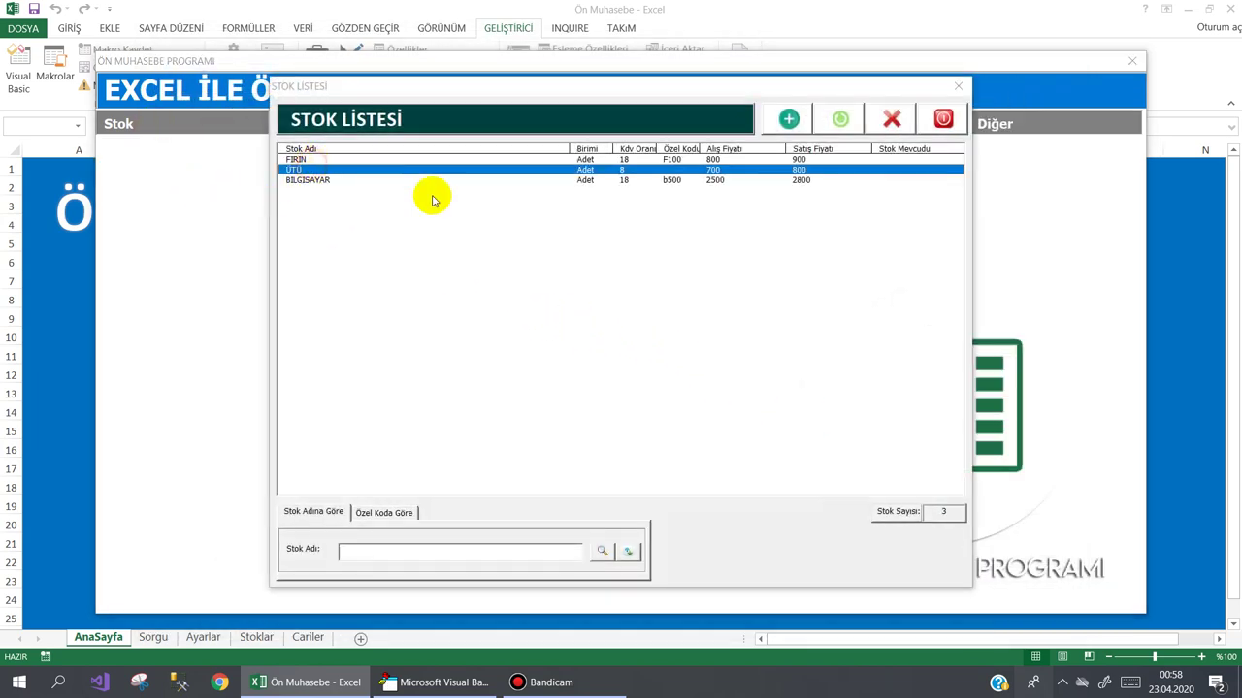
click(589, 180)
click(618, 171)
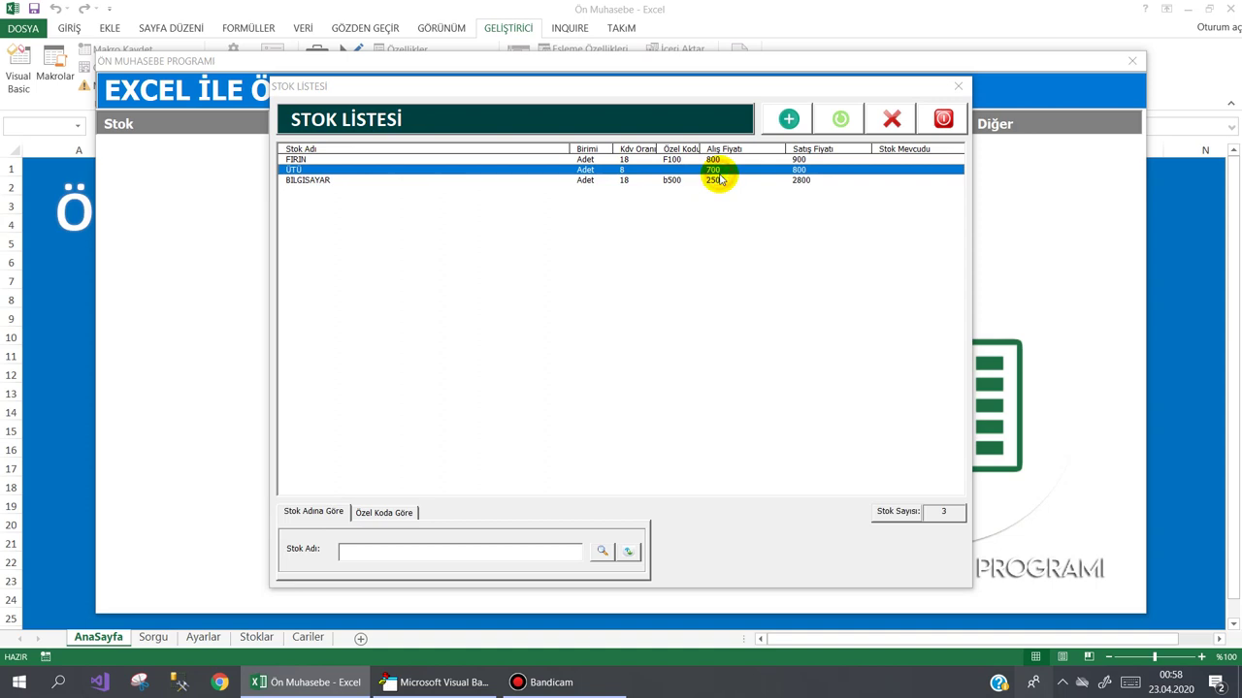
click(943, 119)
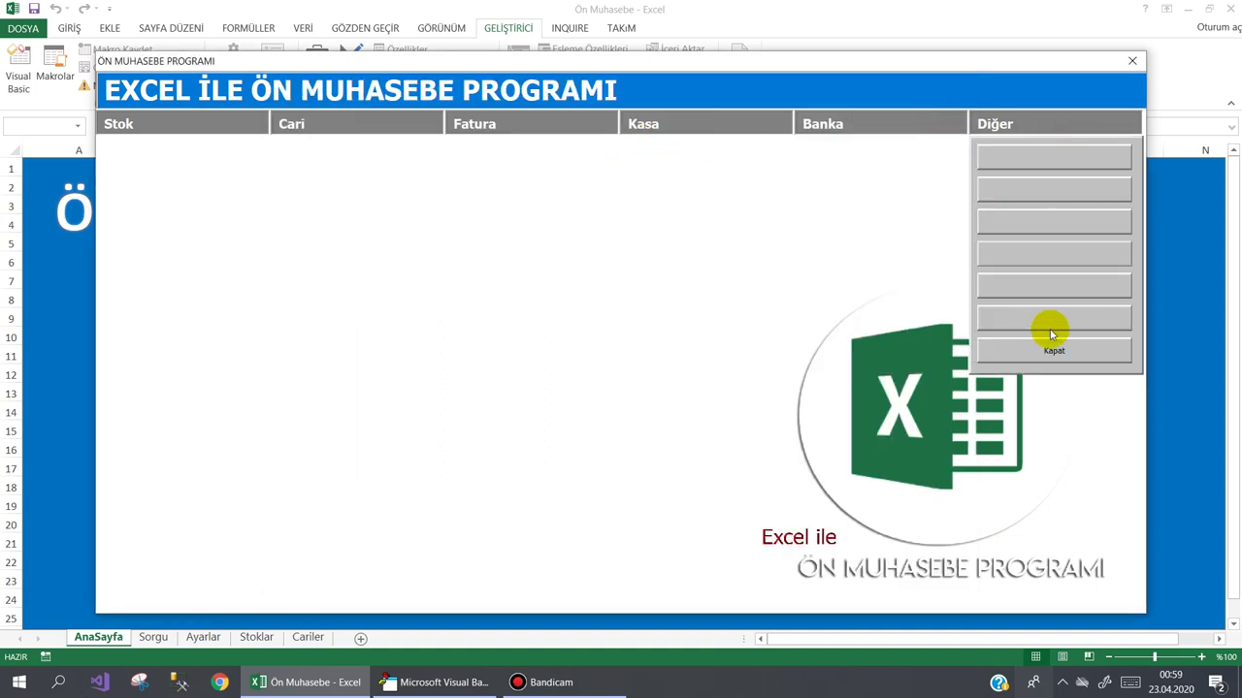
click(1047, 349)
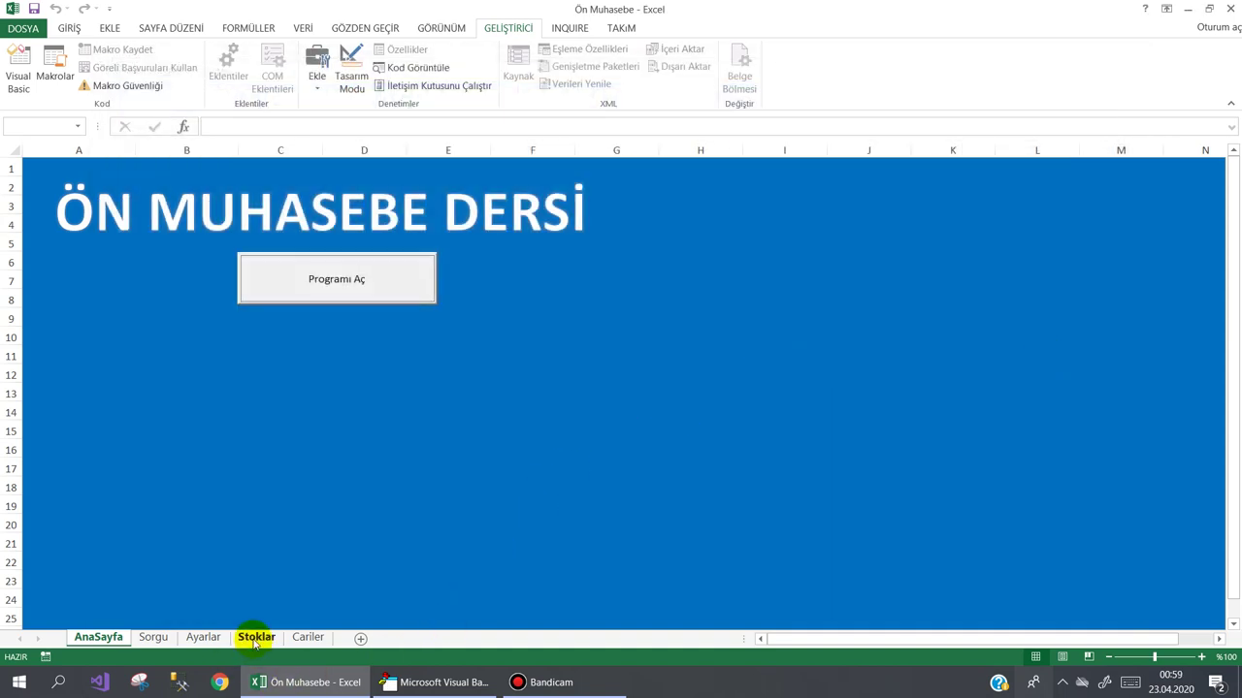
Step: Check the Stoklar sheet's column order, then reopen frmStokListesi's code window
click(256, 638)
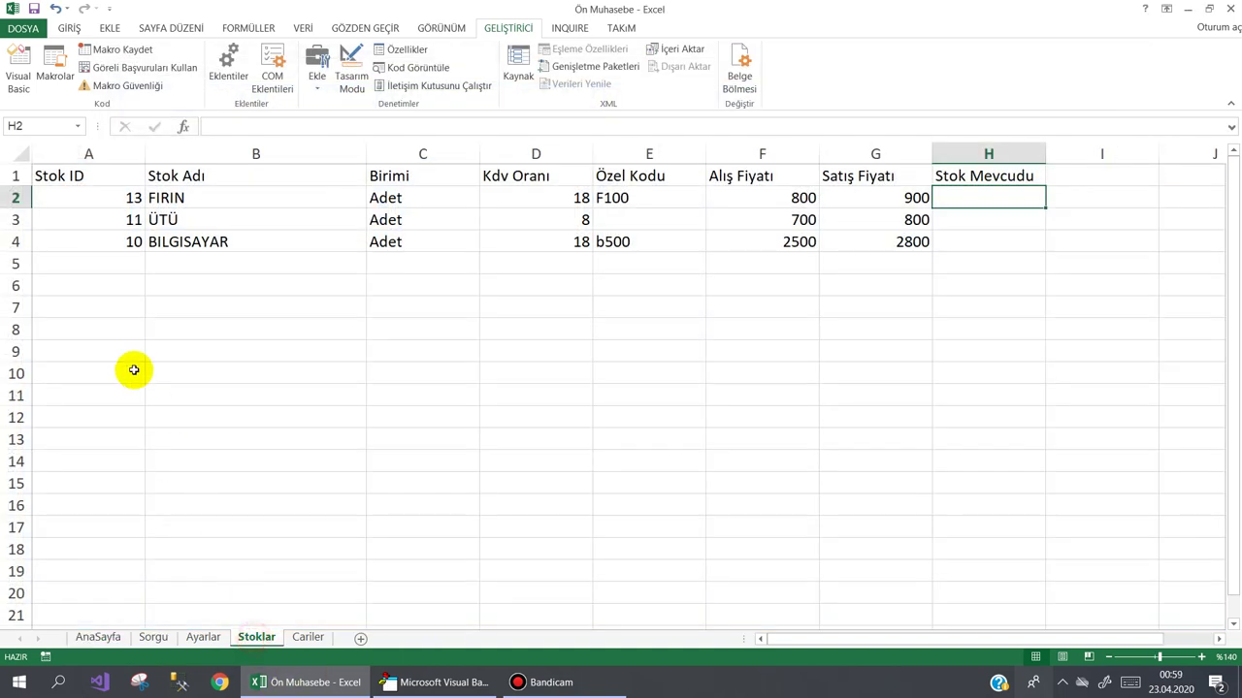
click(408, 683)
double_click(401, 330)
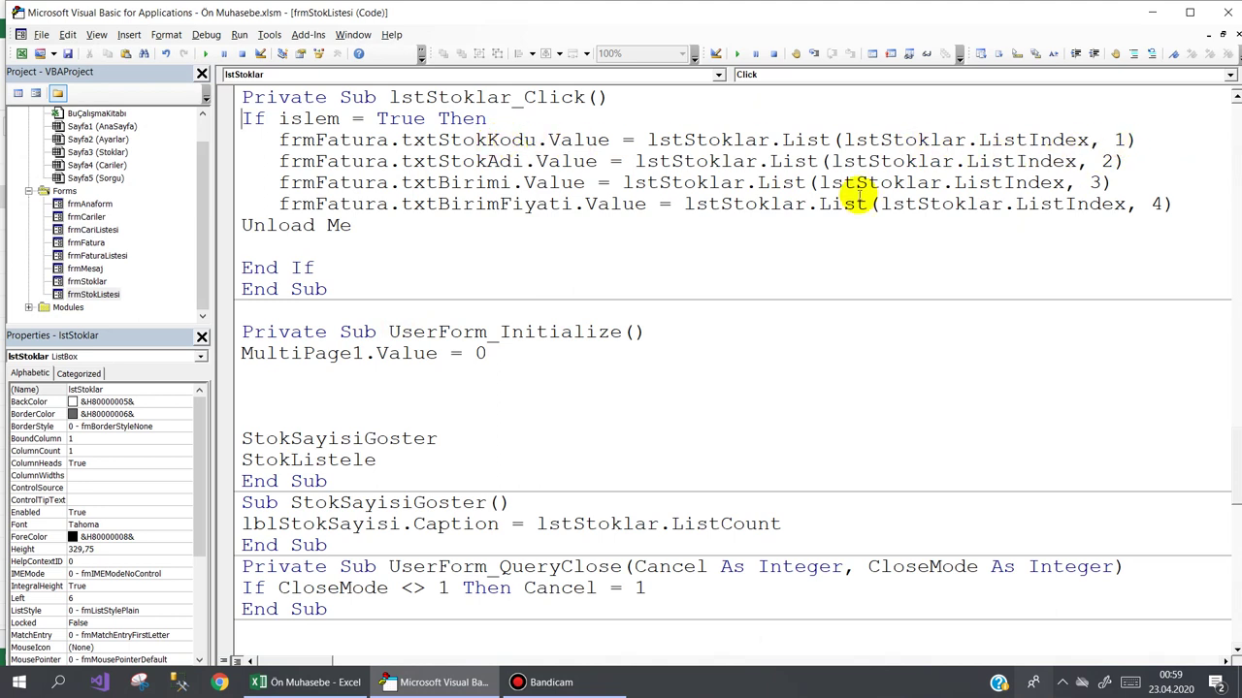
Step: Change the column indexes in lstStoklar_Click to 0, 1, 2 and 5
drag(1236, 476, 1234, 376)
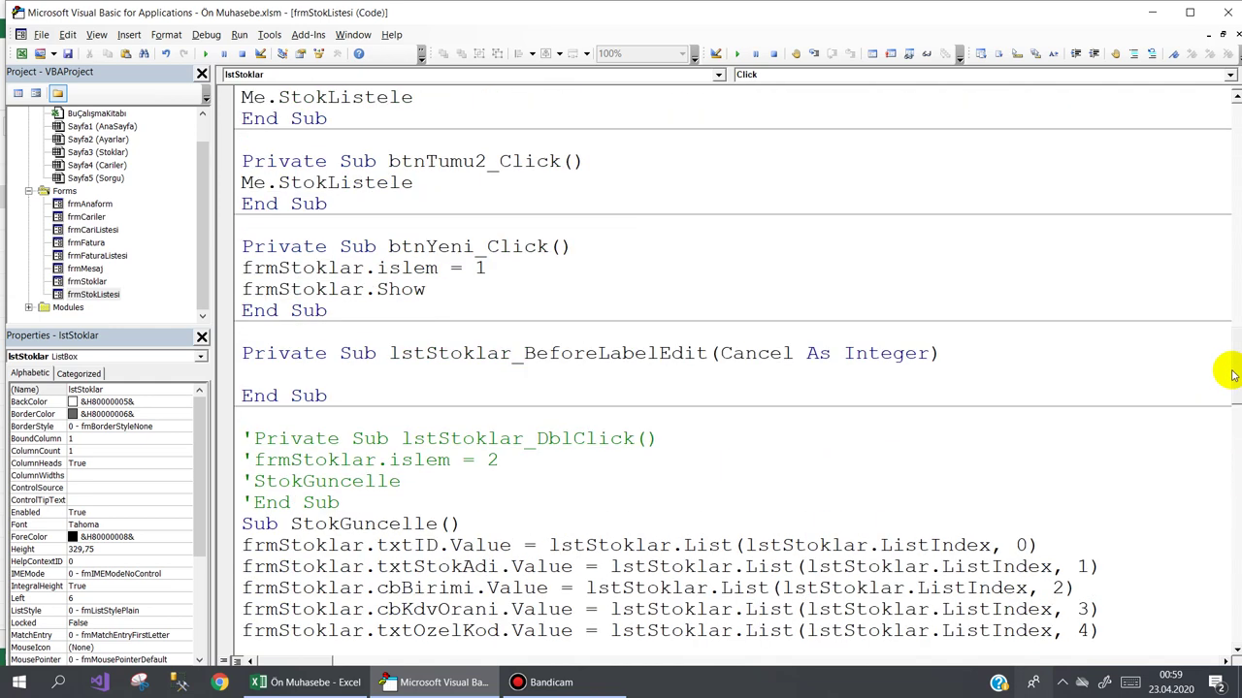
scroll(1233, 376, down, 7)
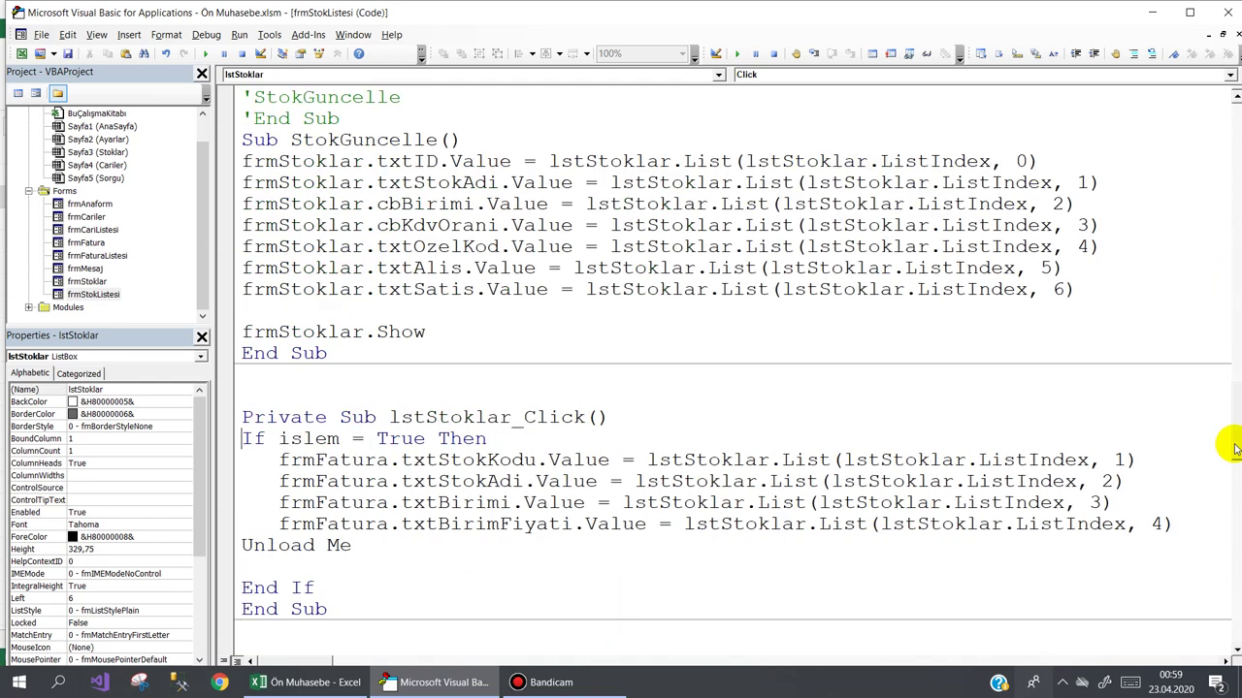
scroll(1227, 383, down, 1)
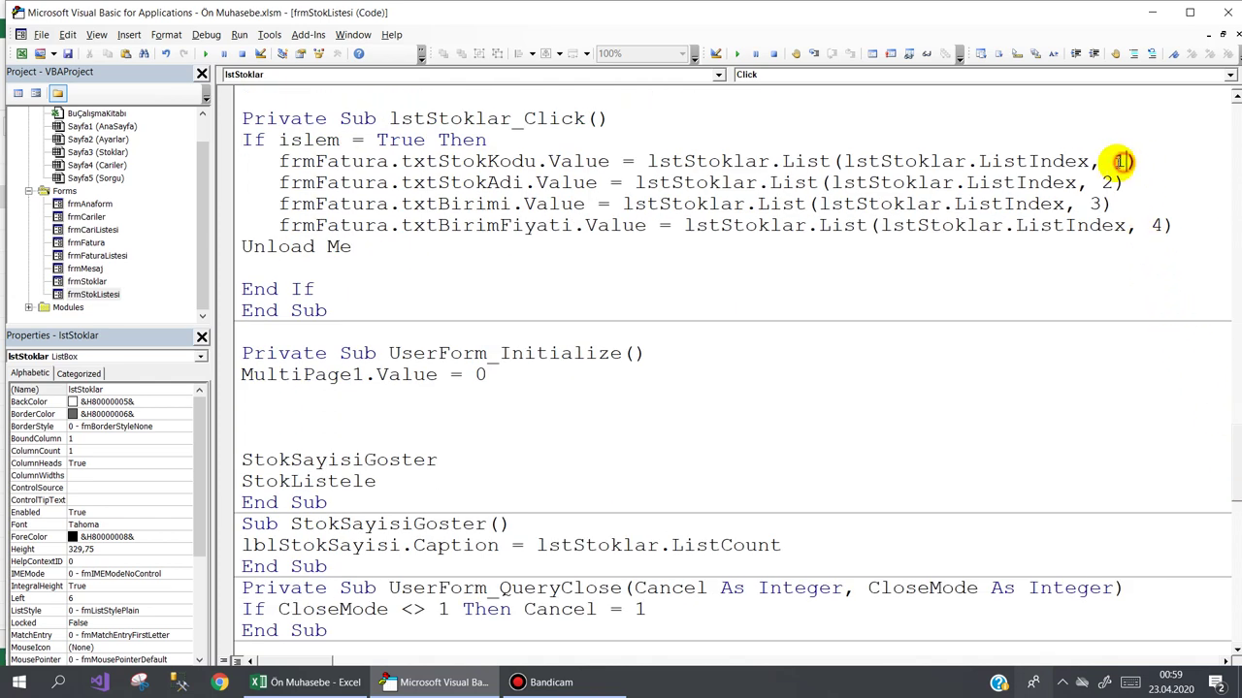
text(0)
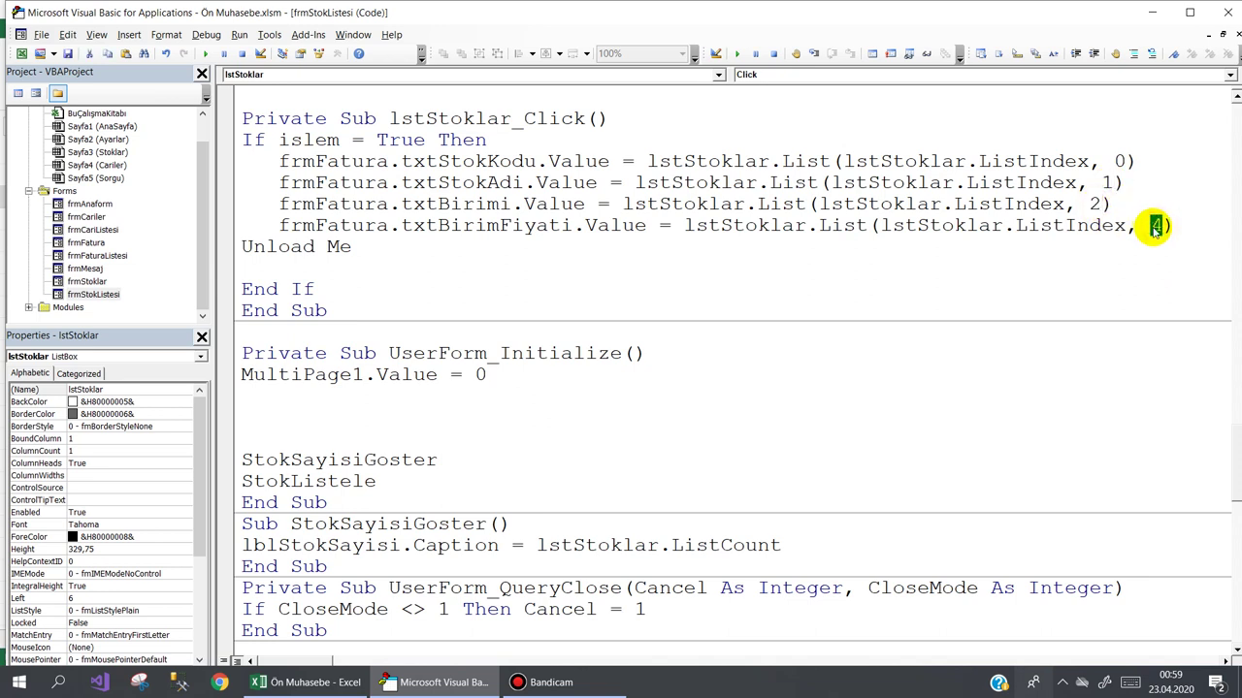
text(5)
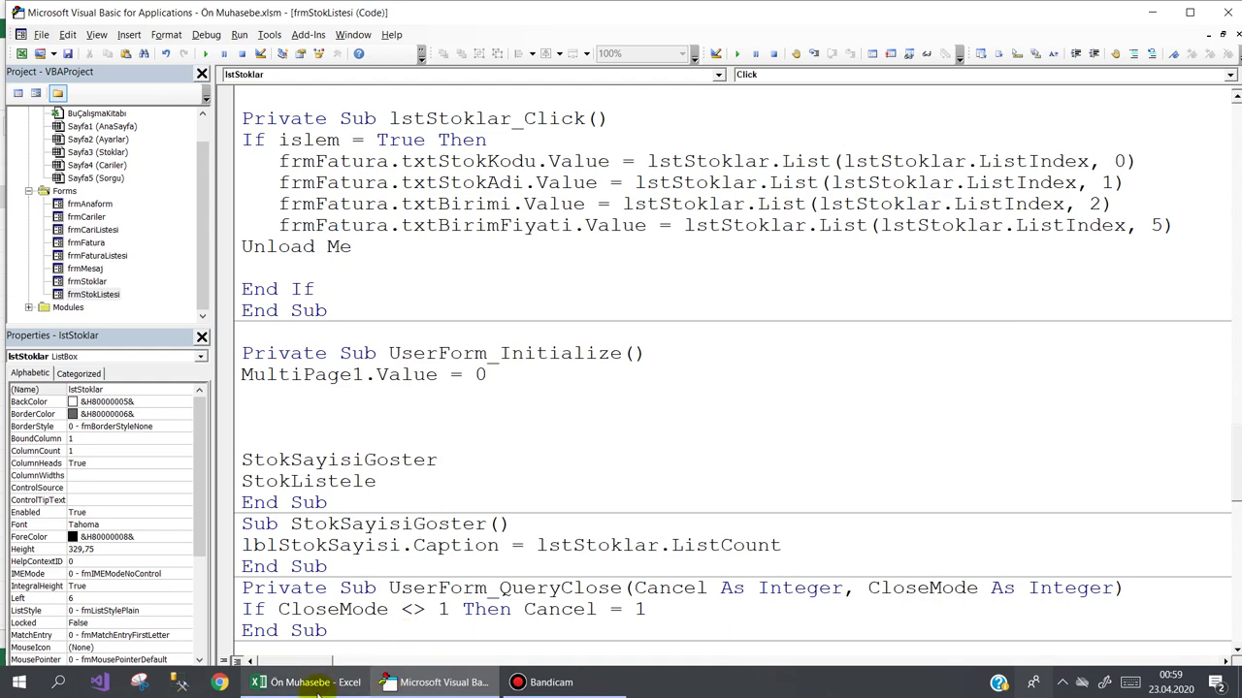
click(316, 682)
Step: Test a new purchase invoice with customer SABAH MARKET and stock BILGISAYAR
click(99, 638)
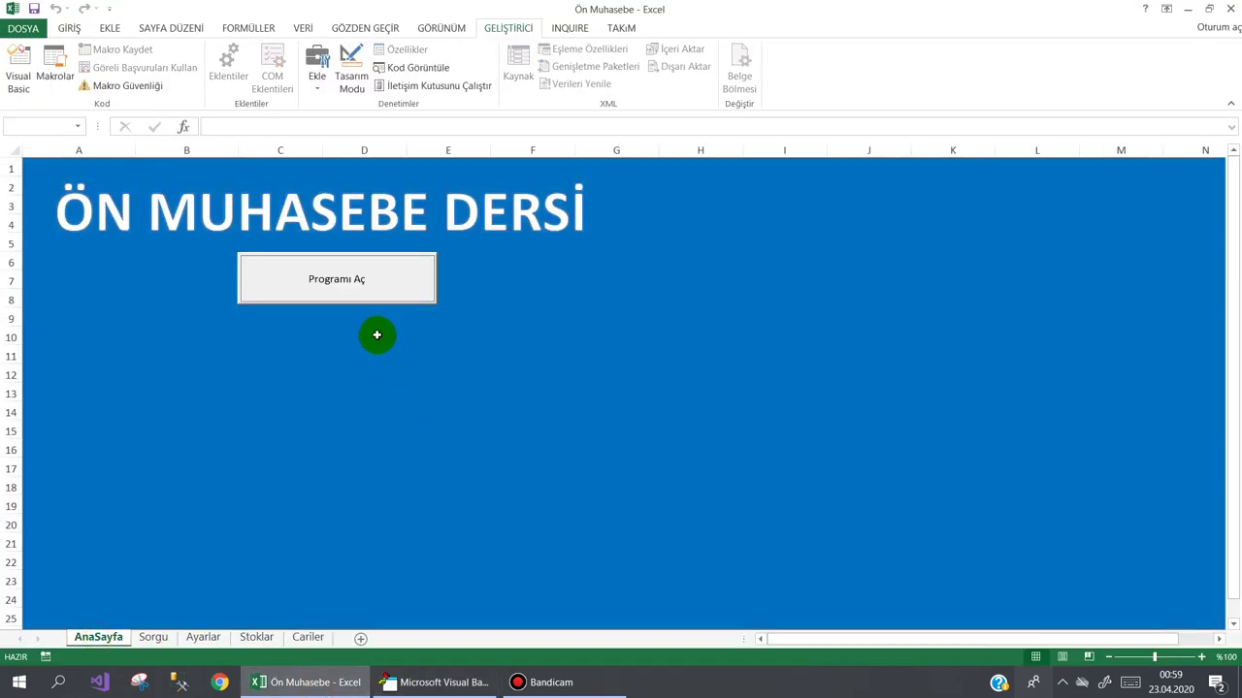
click(365, 280)
click(463, 136)
click(491, 159)
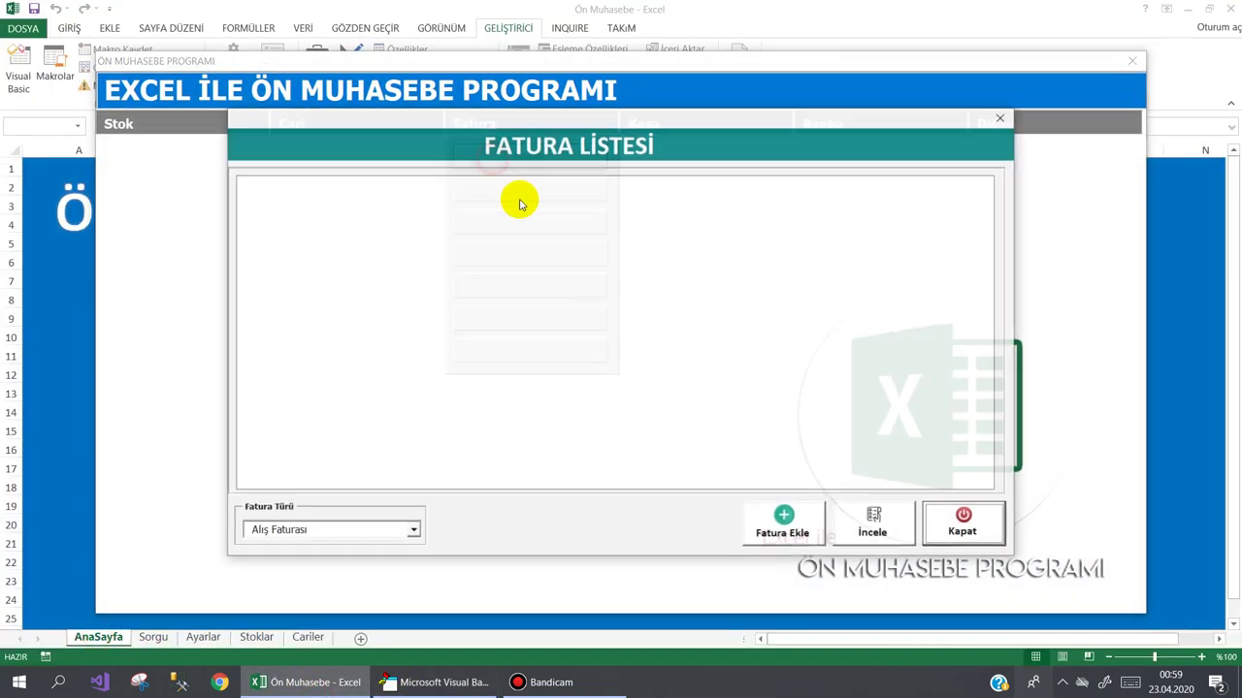
click(761, 511)
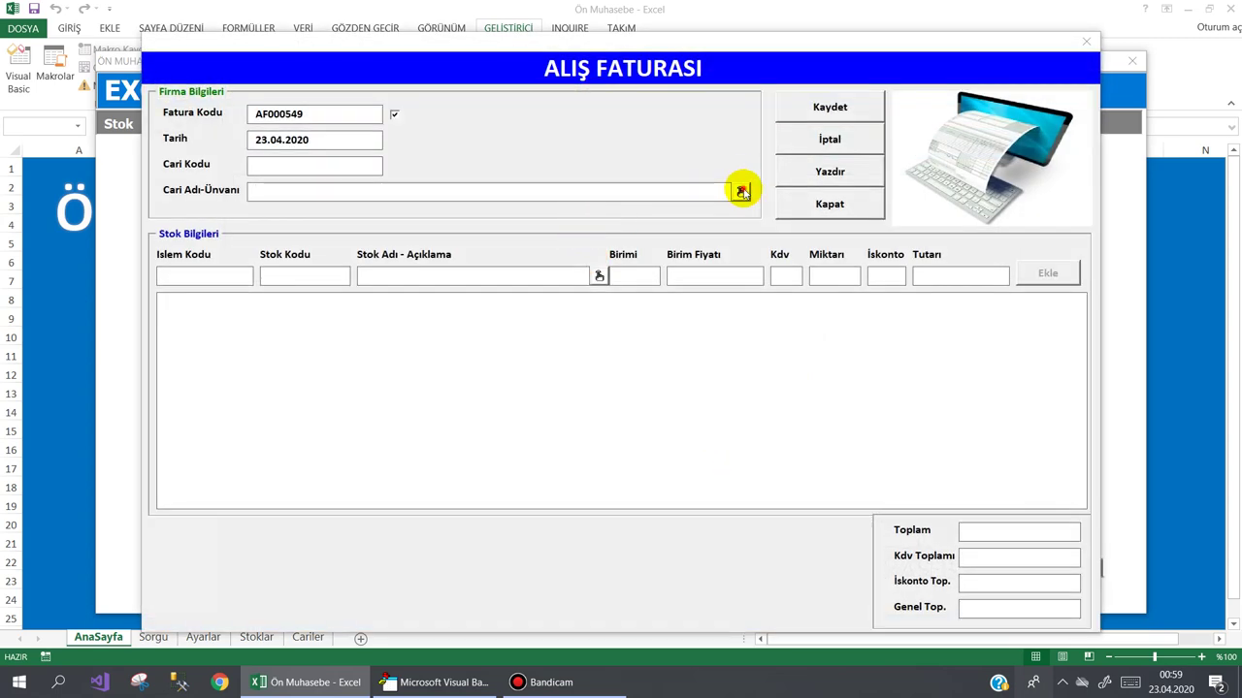
click(741, 191)
double_click(314, 188)
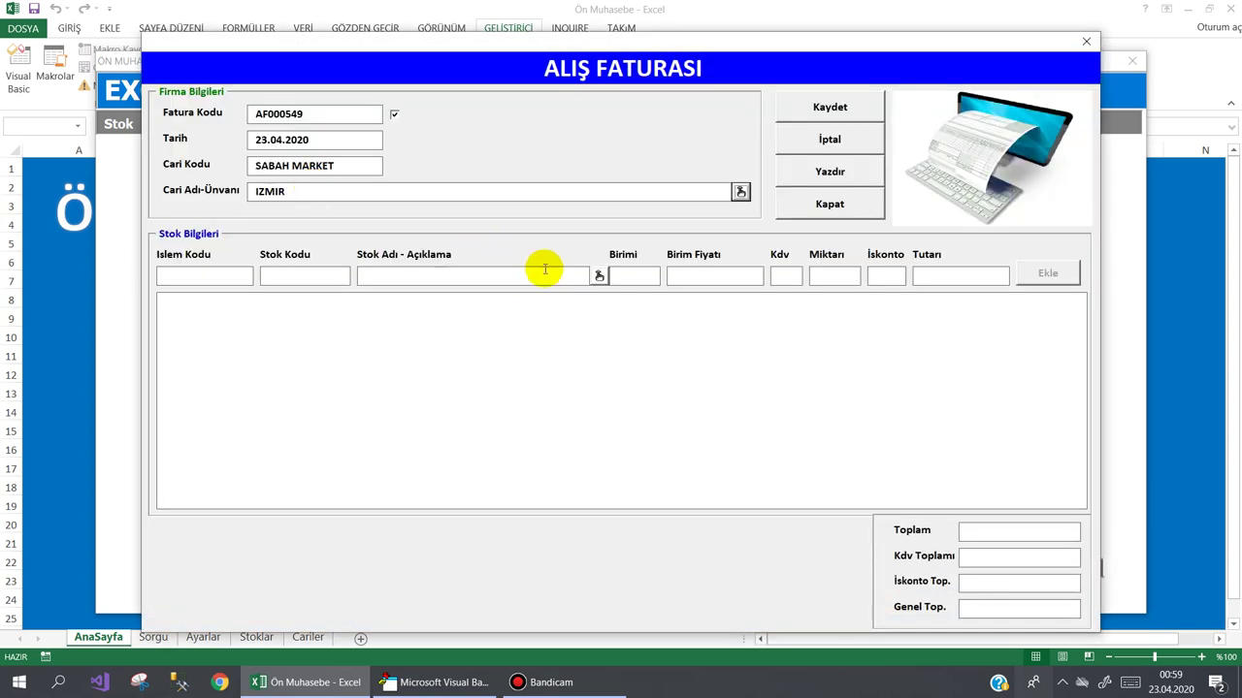
click(599, 275)
double_click(325, 184)
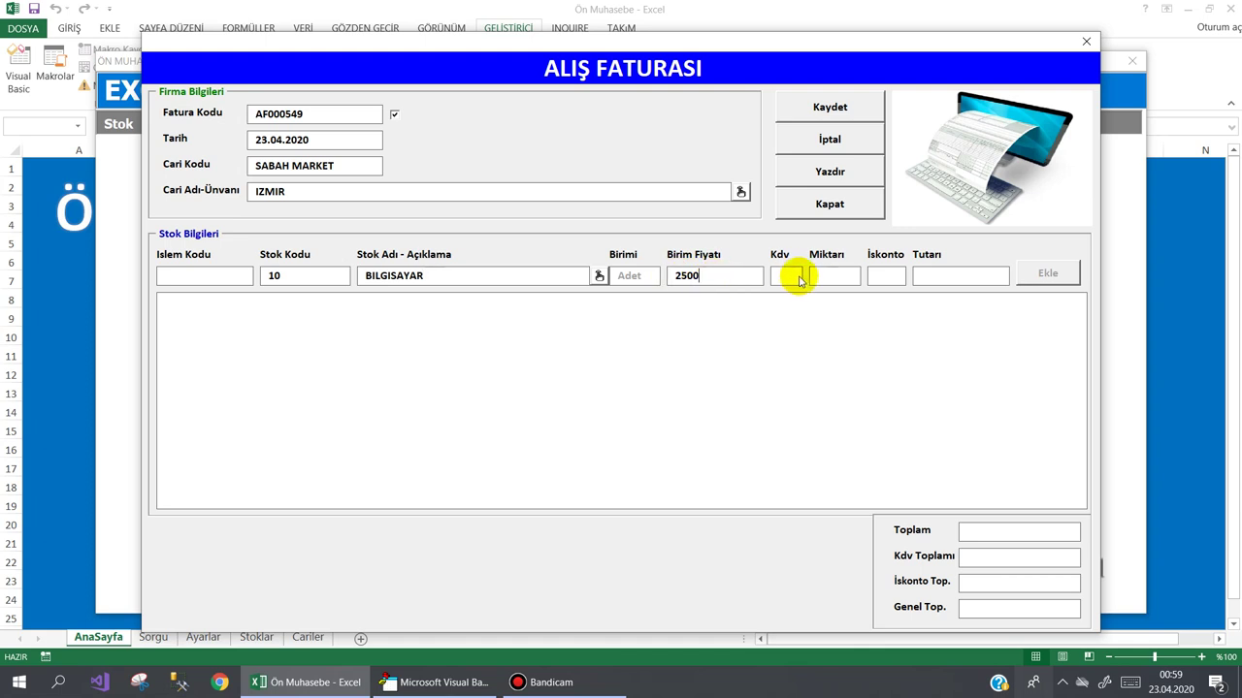
Step: Close the stock list, invoice forms and accounting program, returning to the VBA editor
click(599, 276)
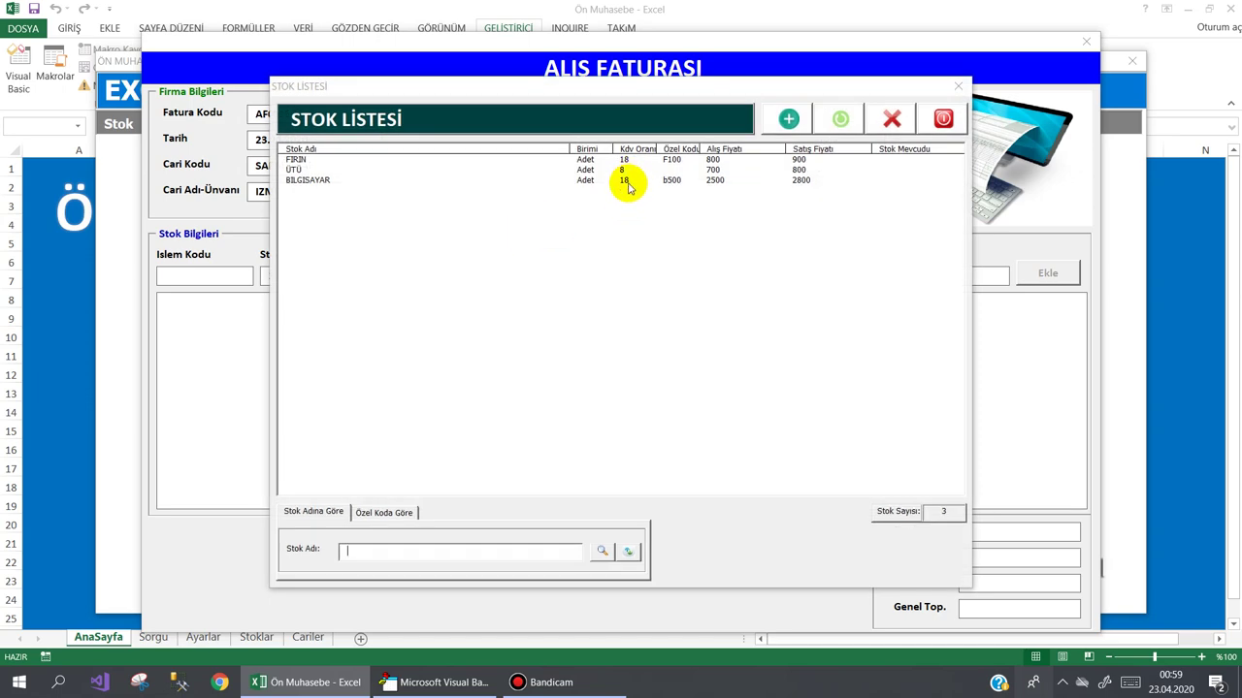
click(941, 120)
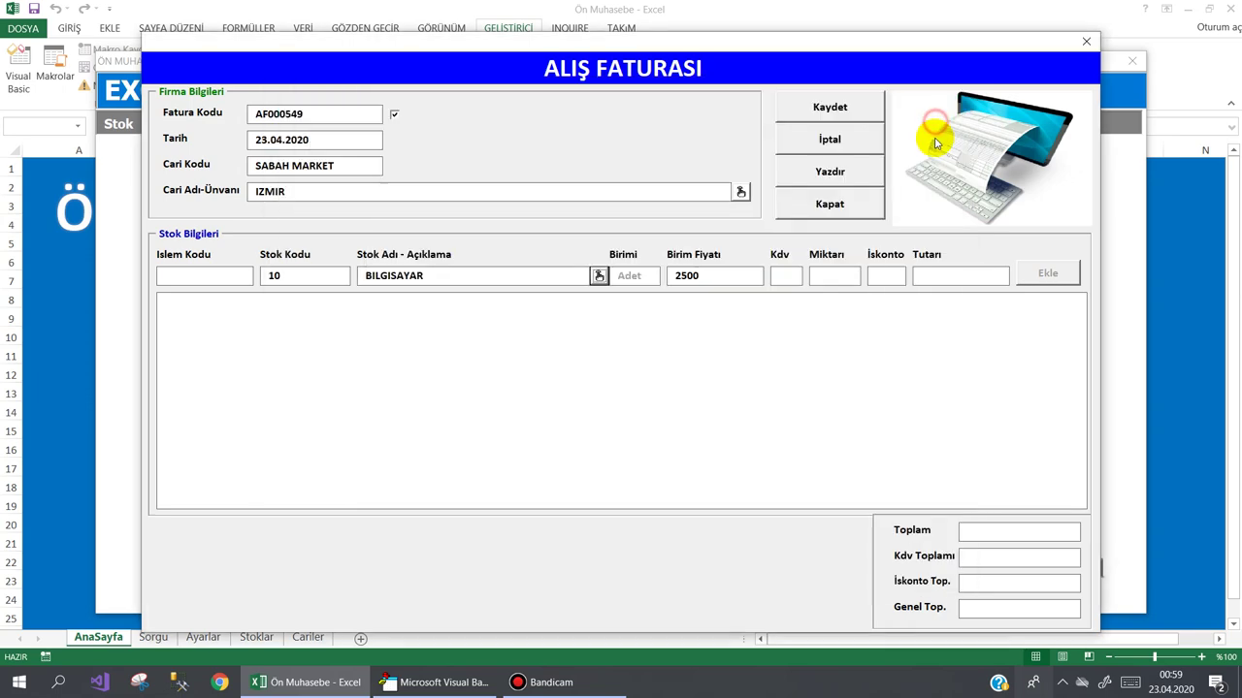
click(840, 210)
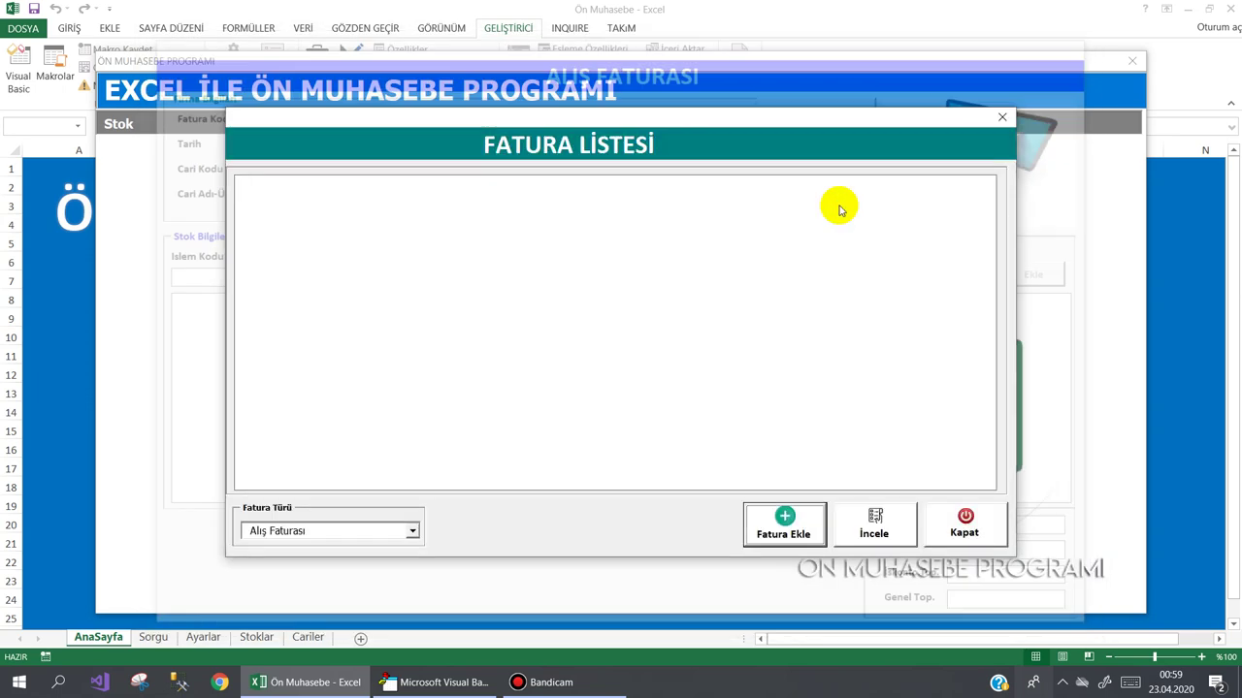
click(965, 514)
click(960, 128)
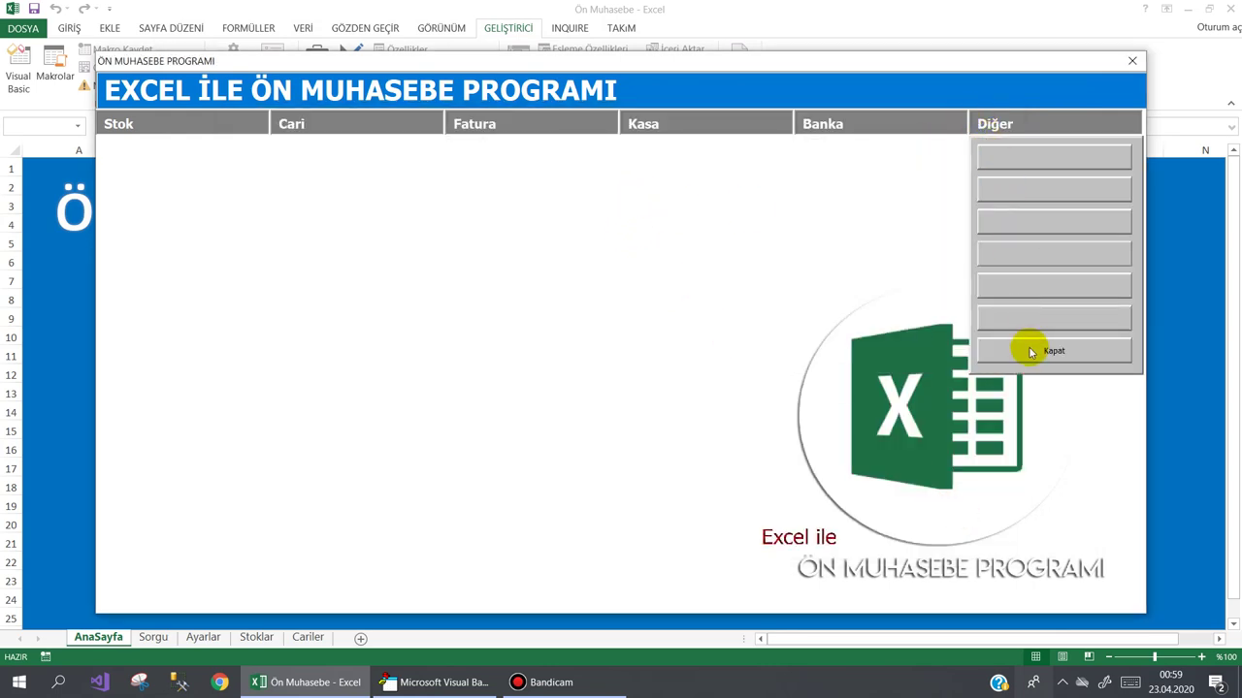
click(1031, 348)
click(451, 684)
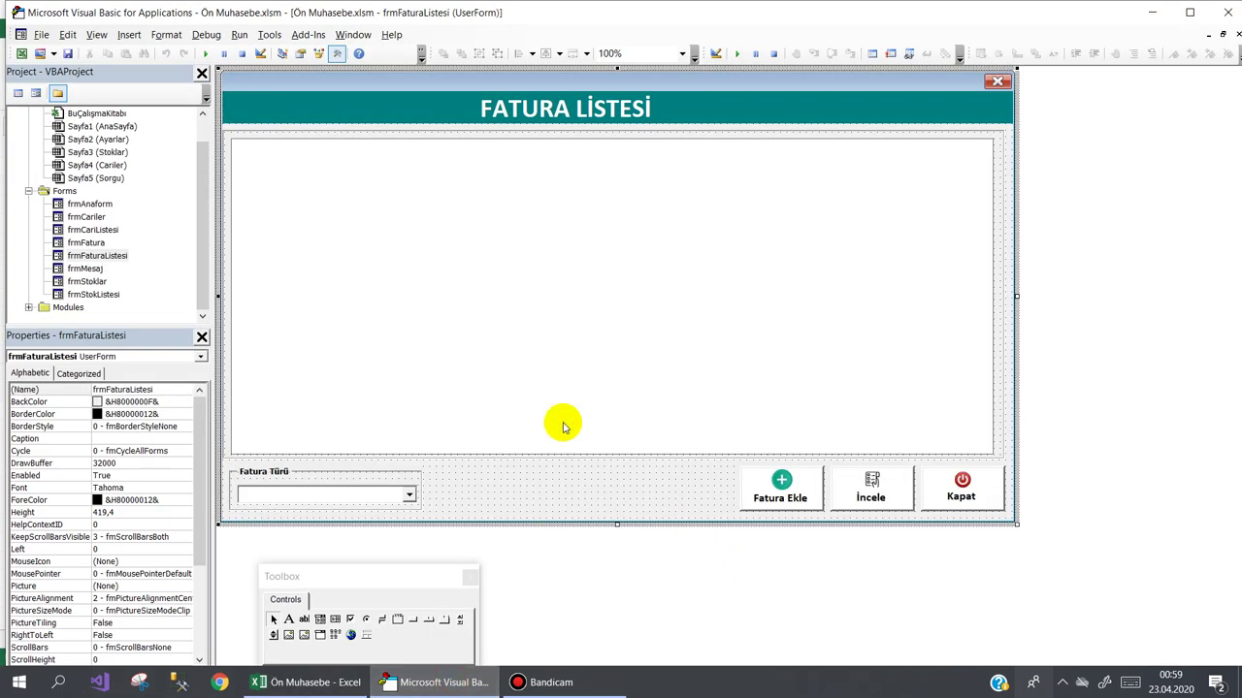
Step: Duplicate the txtBirimFiyati line in lstStoklar_Click below the unit line
double_click(100, 295)
double_click(382, 284)
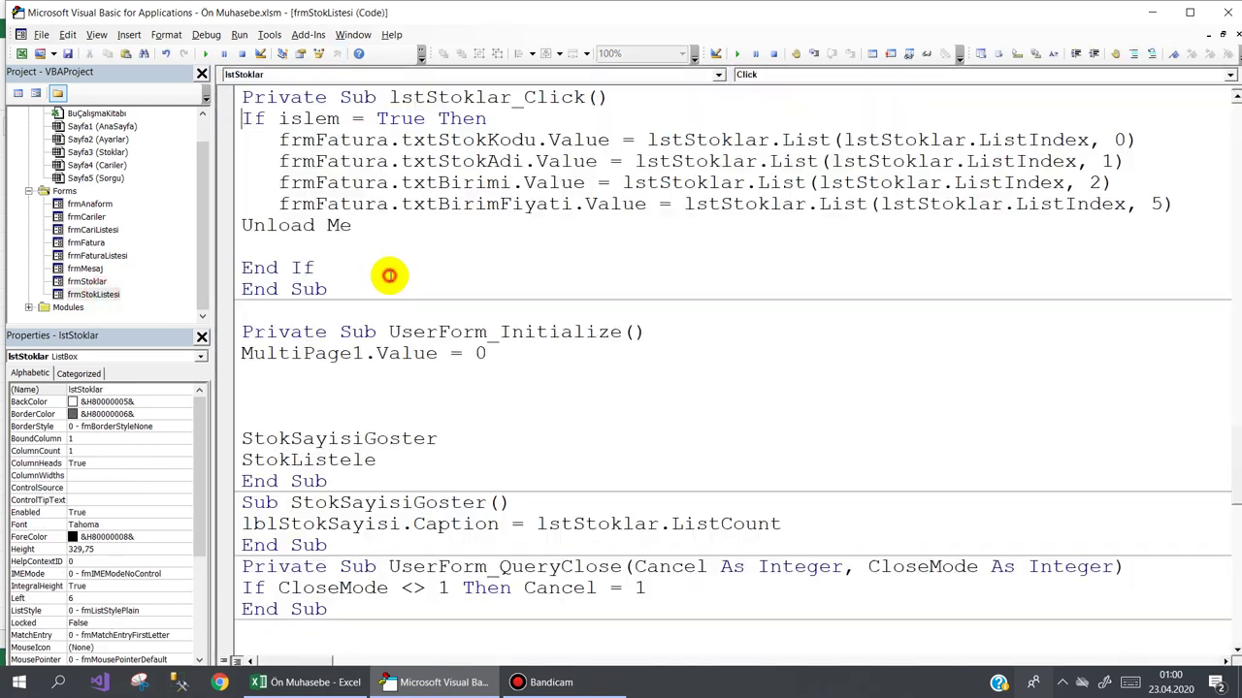
drag(1179, 208, 265, 206)
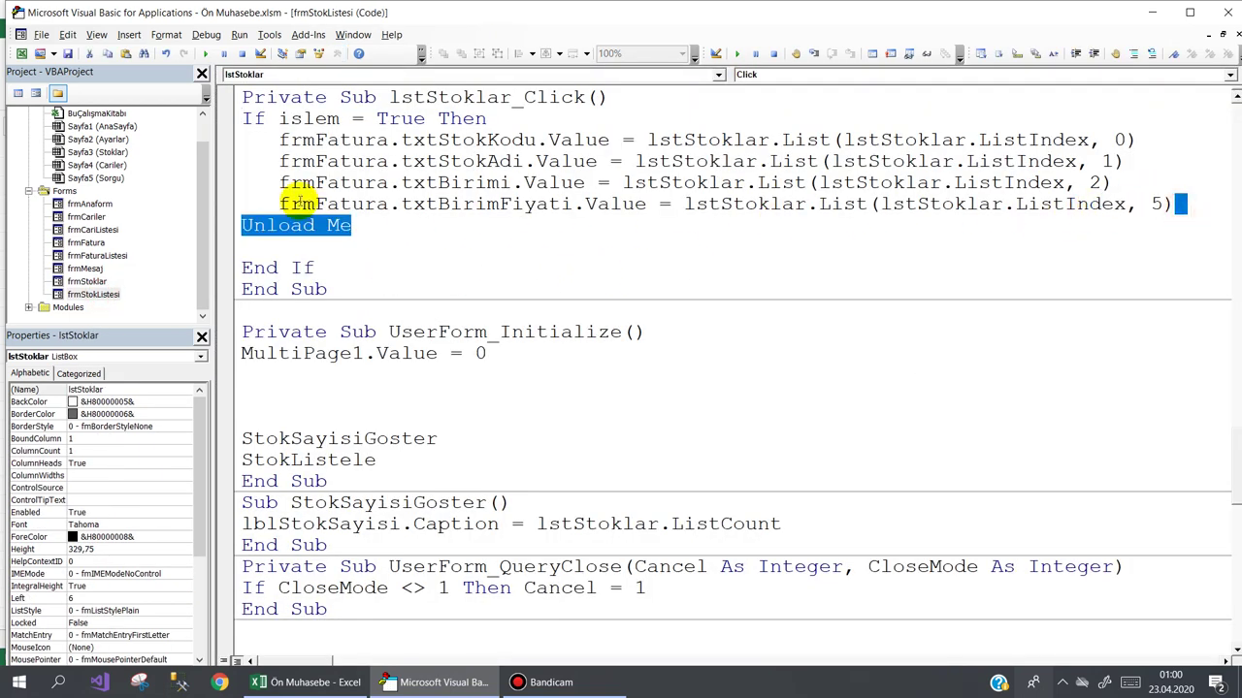
click(1114, 184)
key(Return)
text(frmFatura.txtBirimFiyati.Value = lstStoklar.List(lstStoklar.ListIndex, 5))
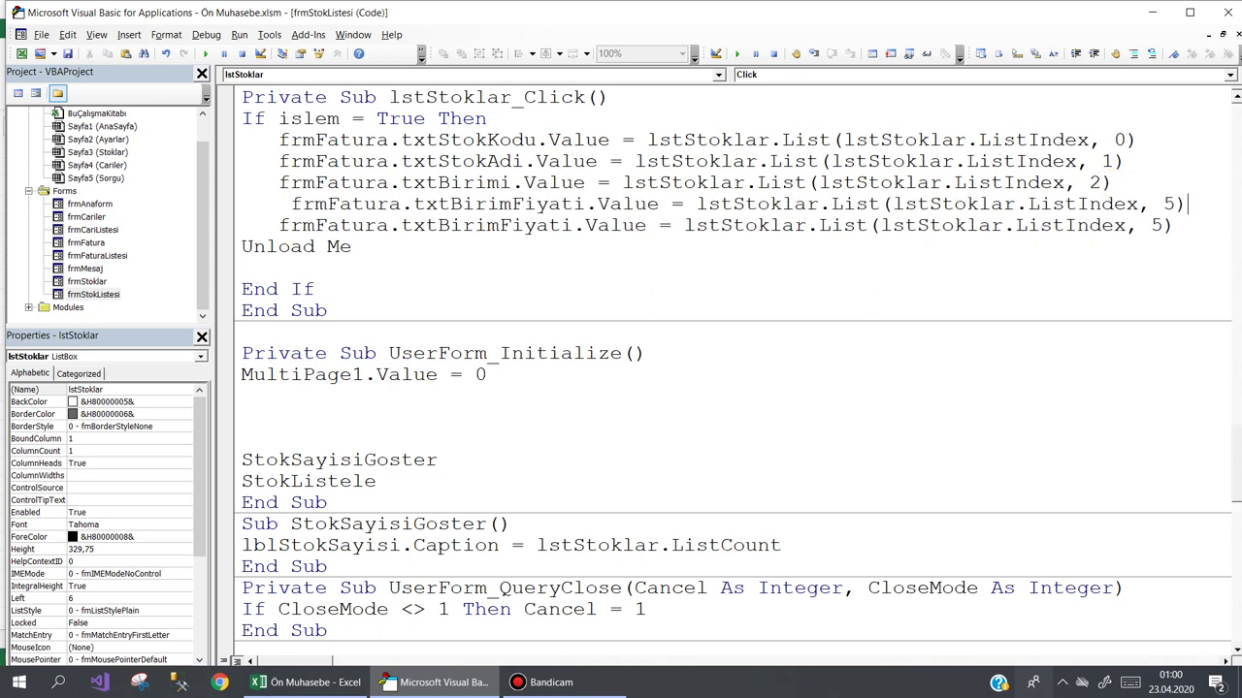
Step: Point the copied line at frmFatura.txtKdv with list column 4
double_click(490, 204)
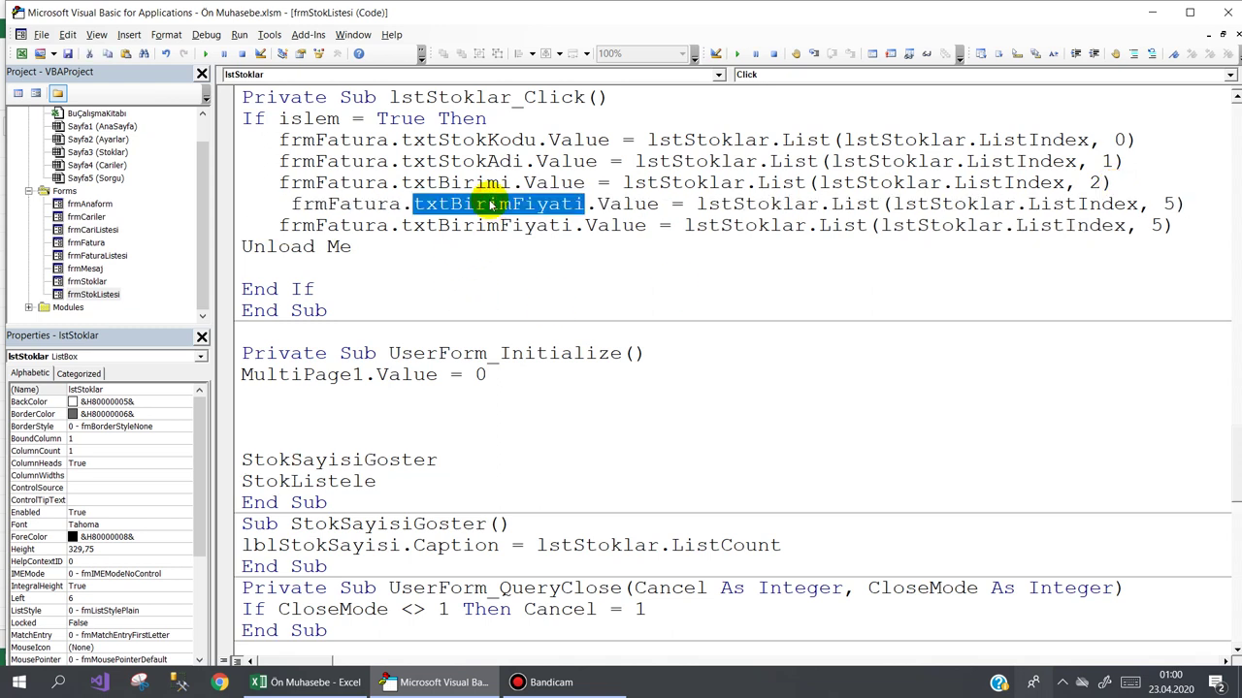
text(txtk)
key(ctrl+space)
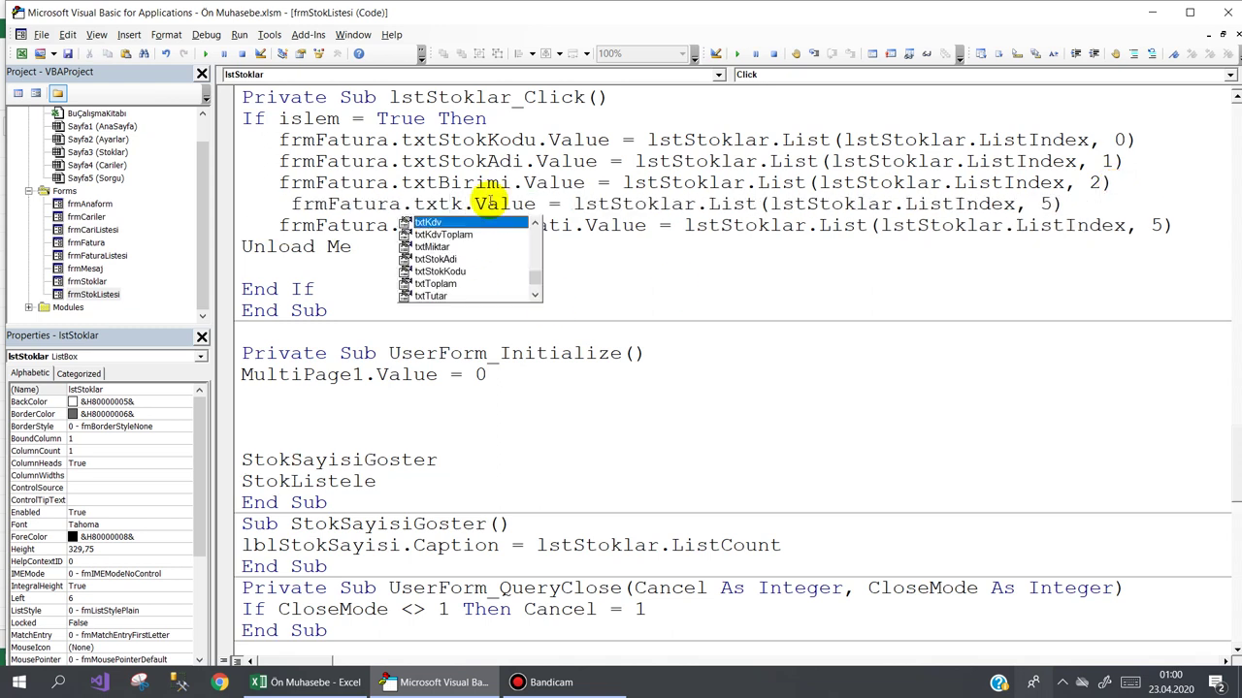
key(Tab)
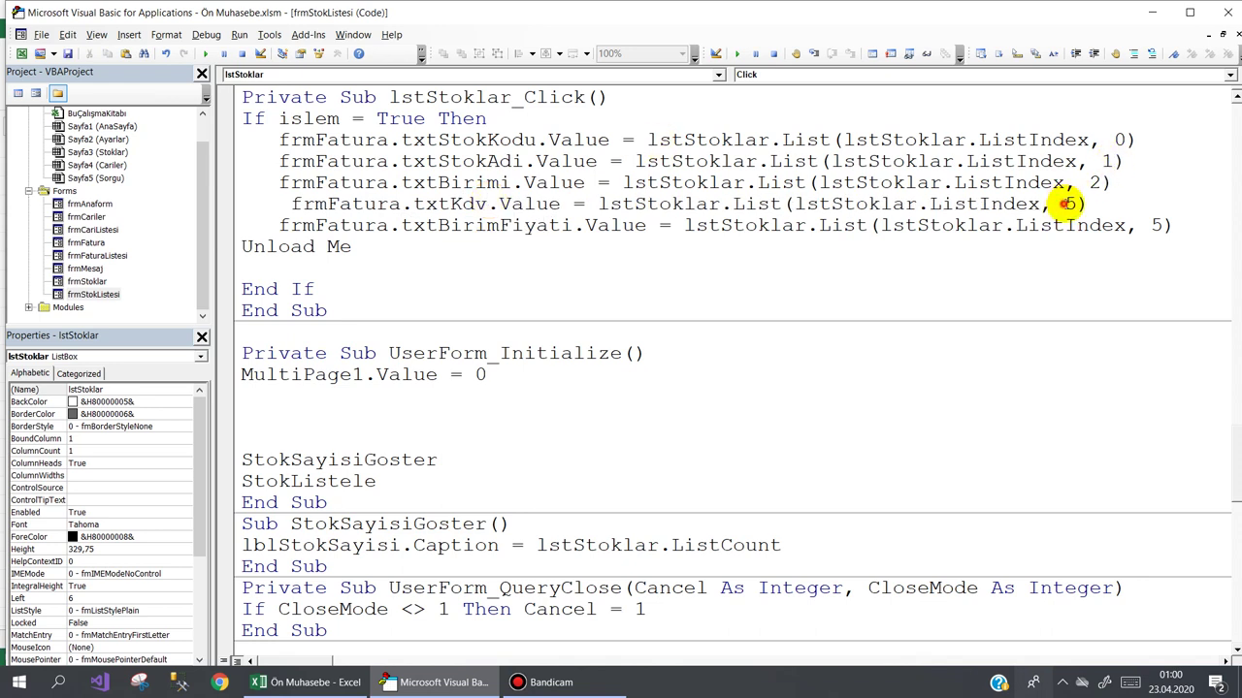
text(4)
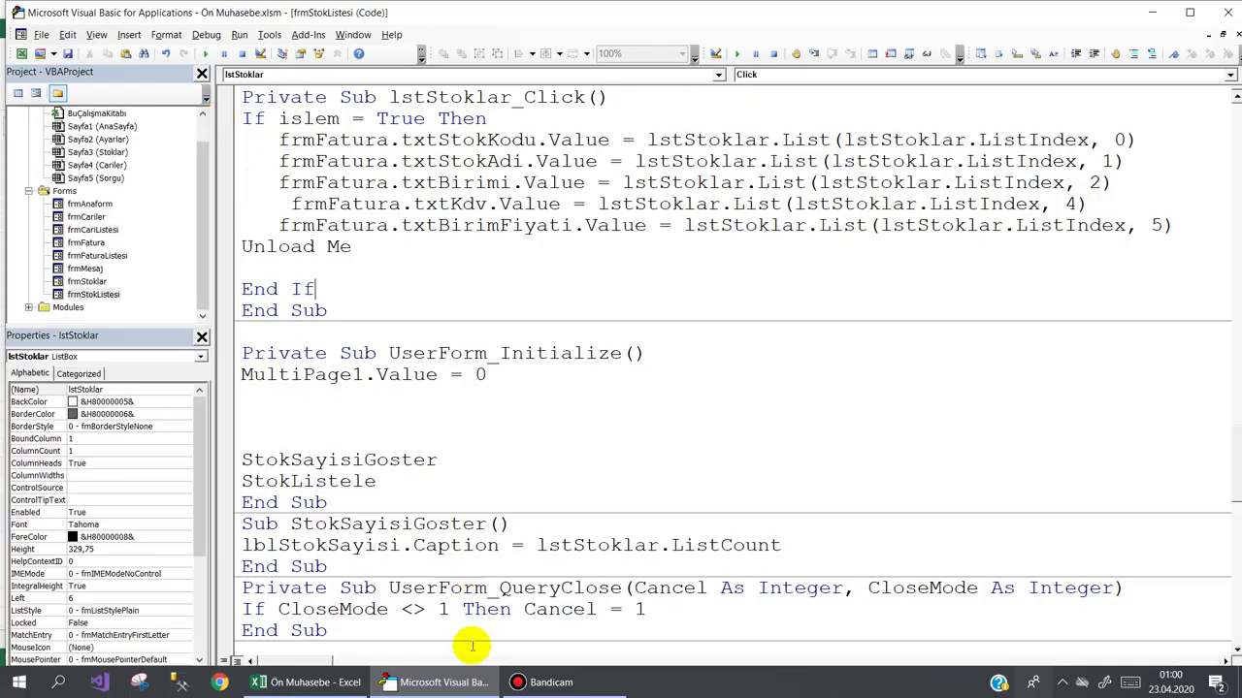
click(434, 682)
Step: Launch the accounting program, open and close Cari Listesi twice, then close the program
click(320, 282)
mouse_move(360, 128)
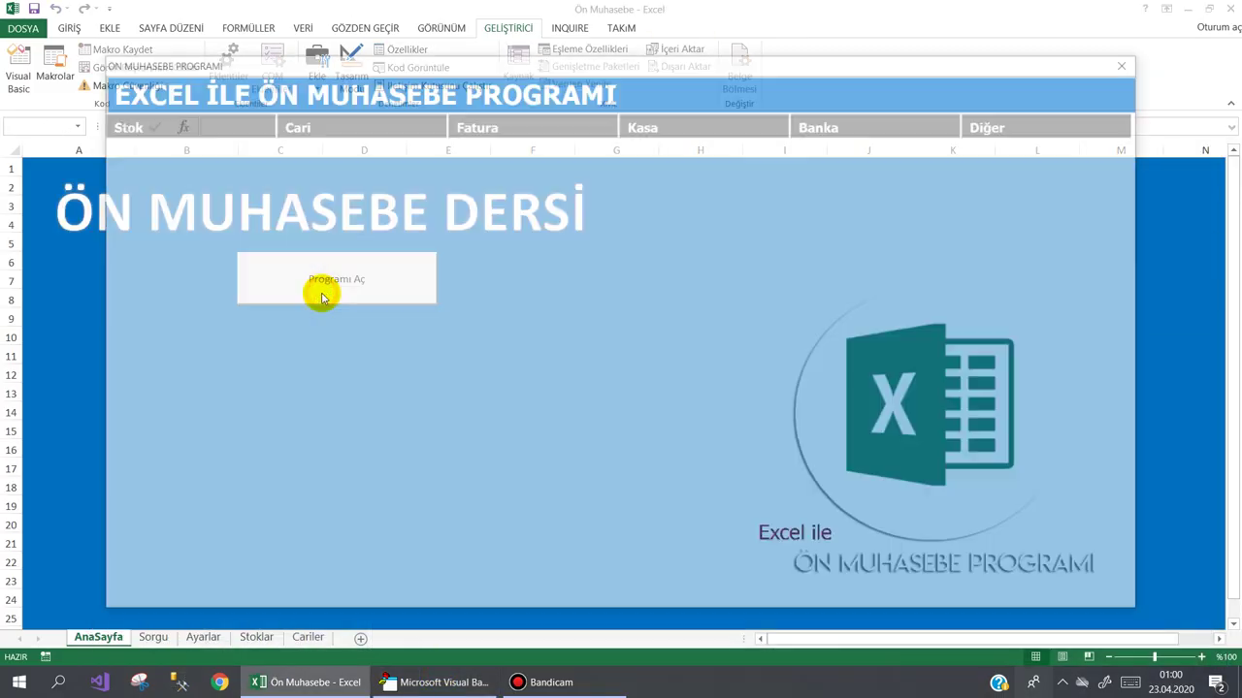
click(339, 163)
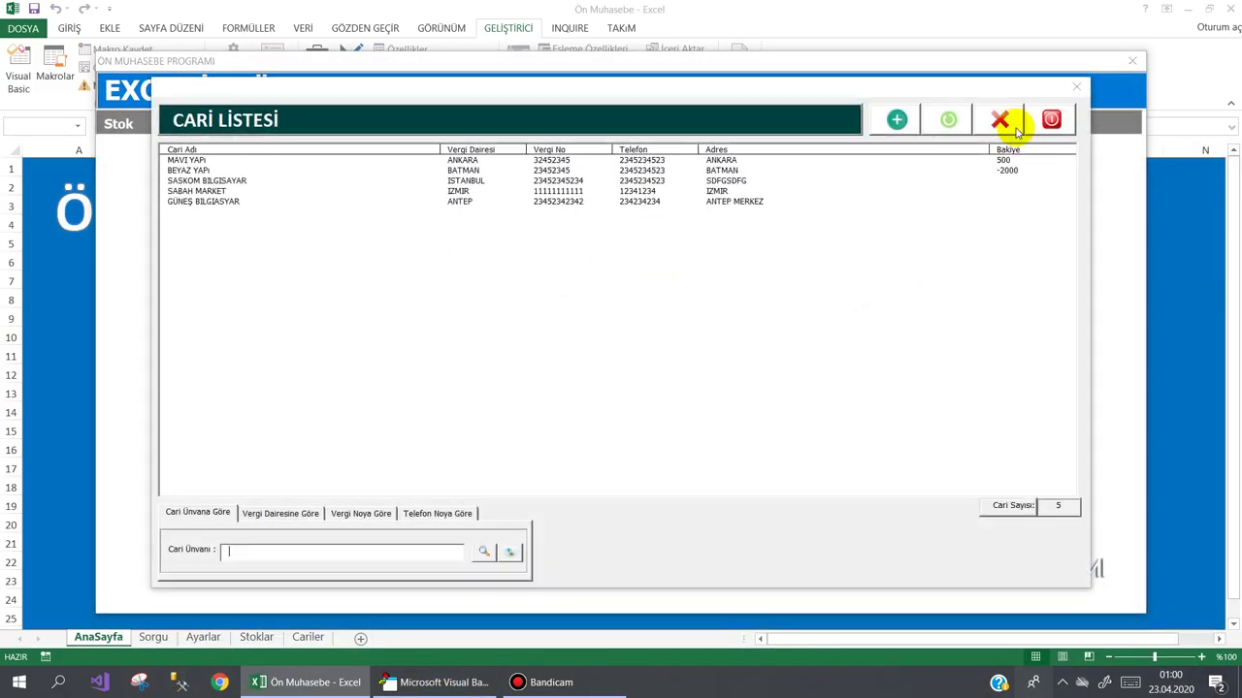
click(1053, 117)
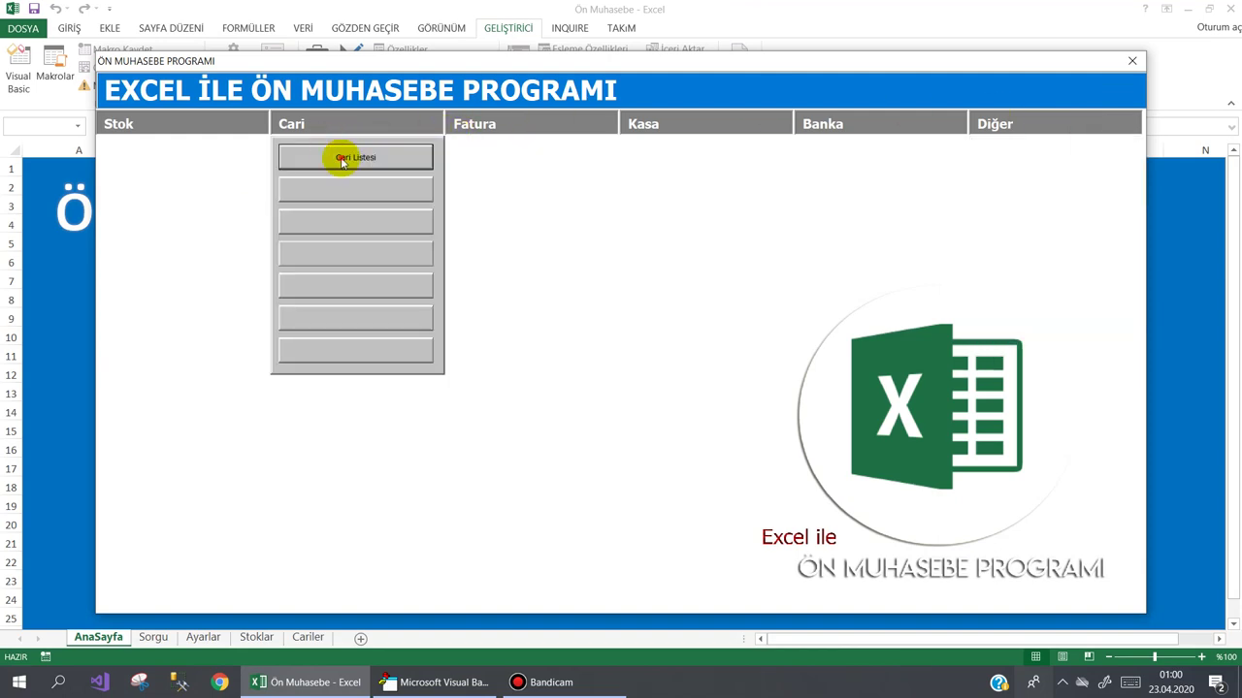
click(341, 159)
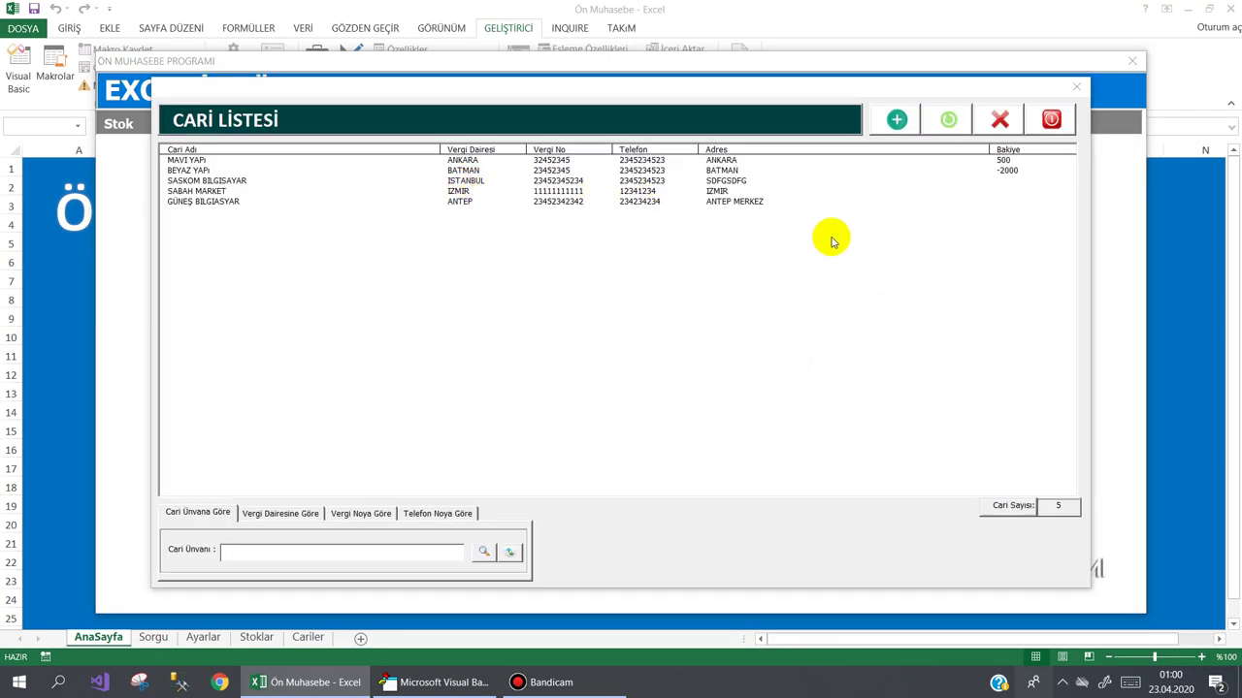
click(1051, 117)
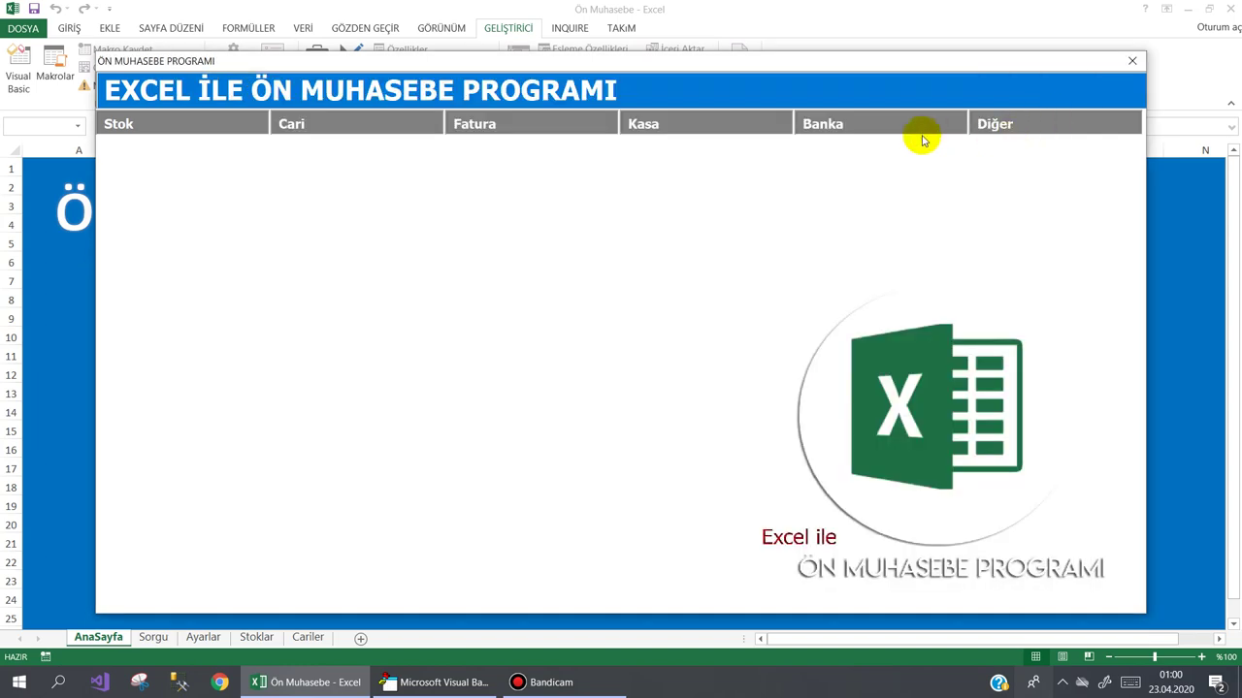
click(1037, 349)
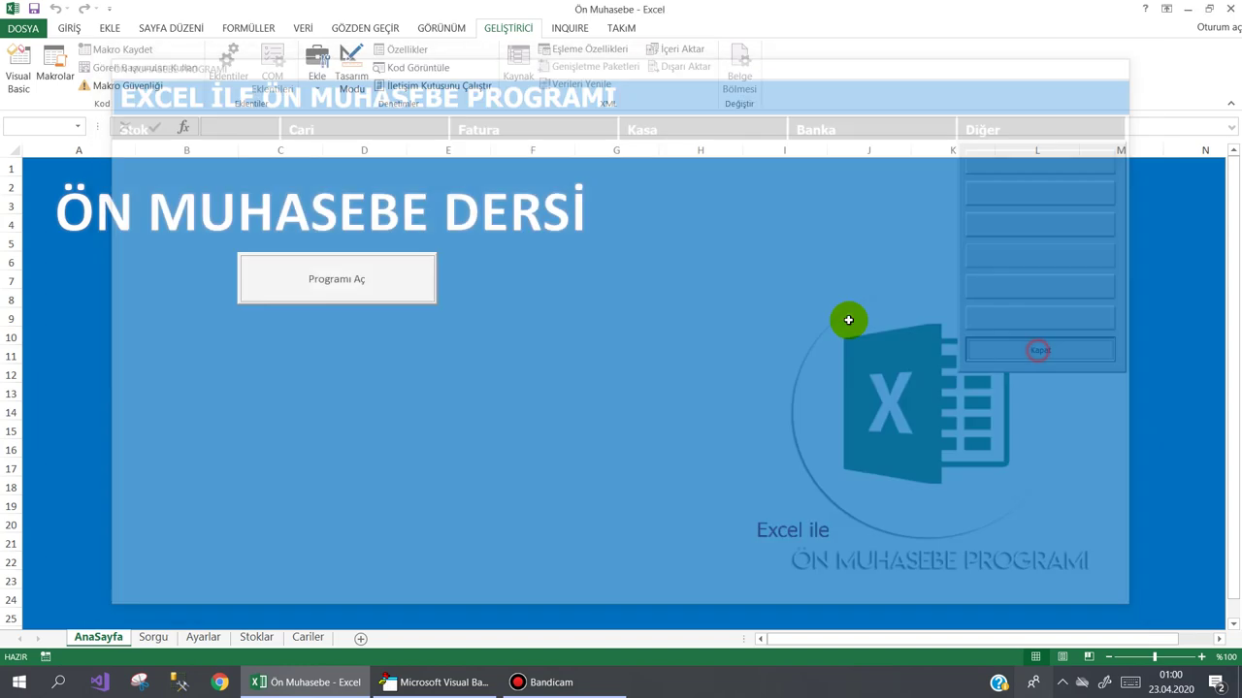
click(437, 682)
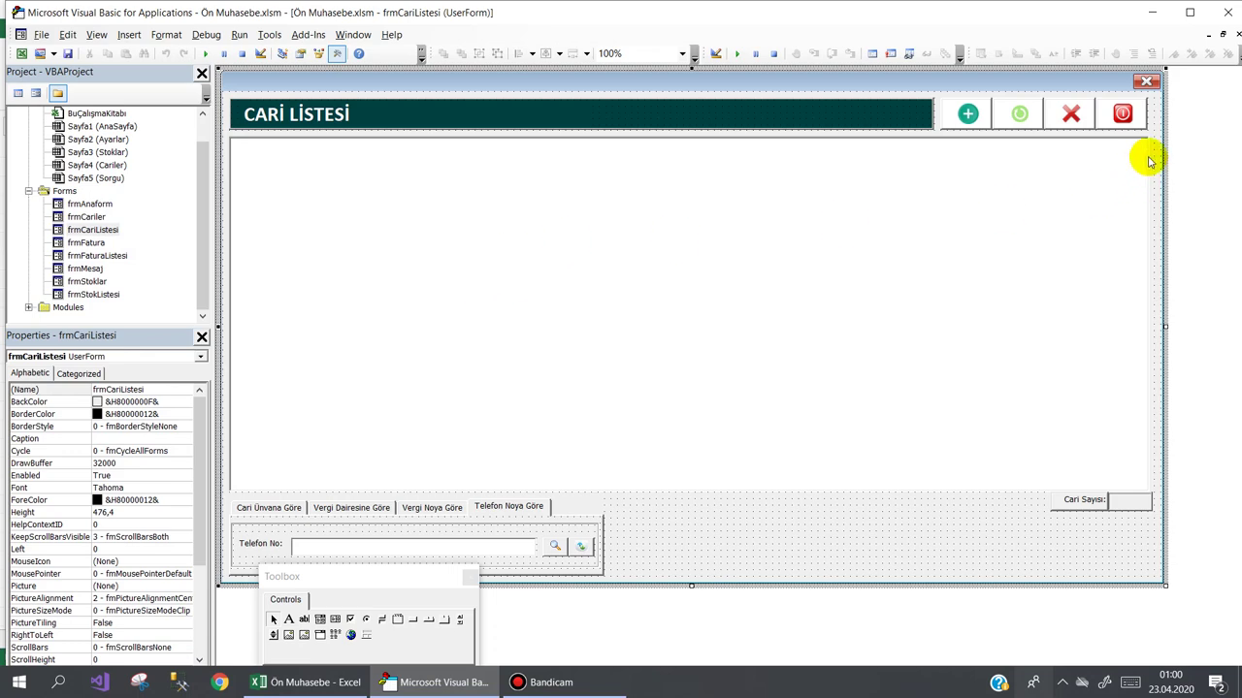
Step: Set Cancel to True on frmCariListesi's btnKapat and check the Stok Listesi and Stok Kayıt buttons
click(1120, 115)
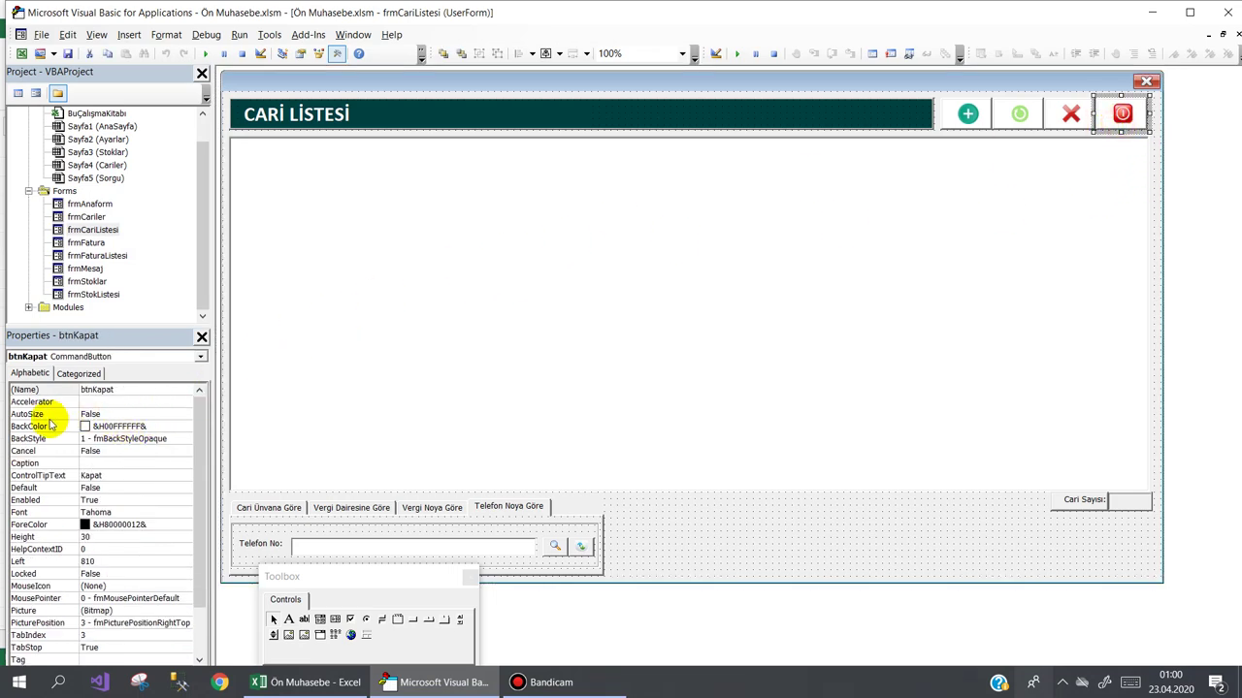
click(22, 451)
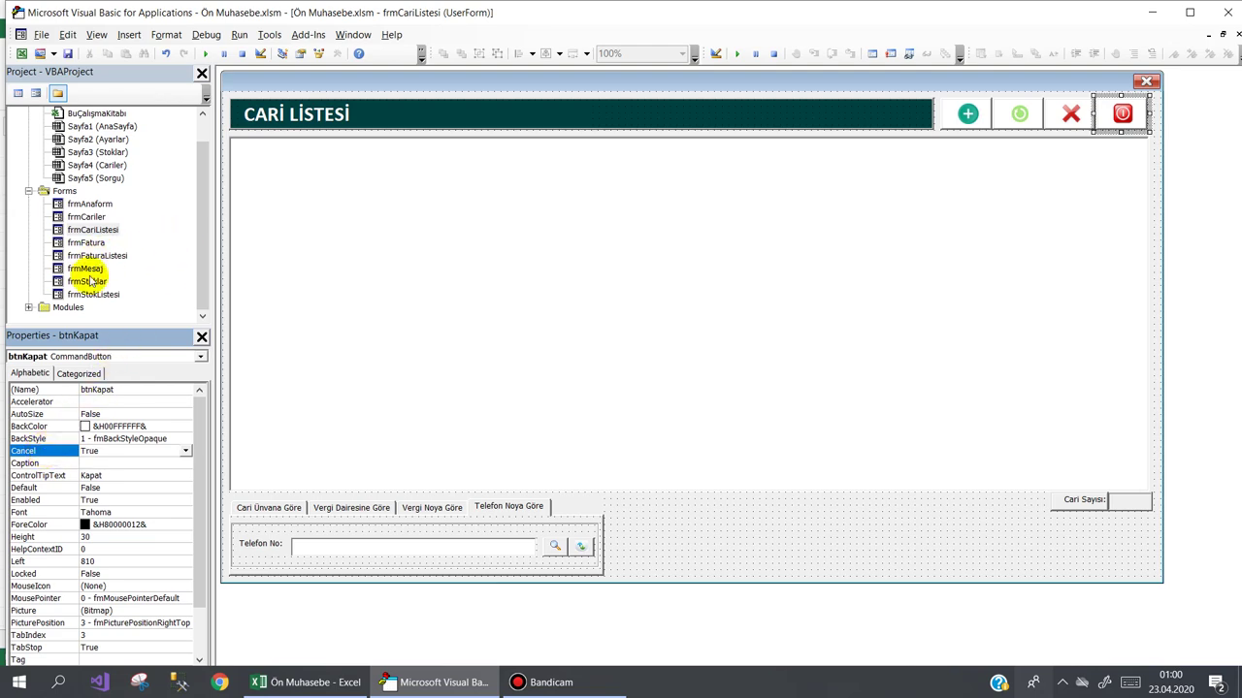
double_click(93, 294)
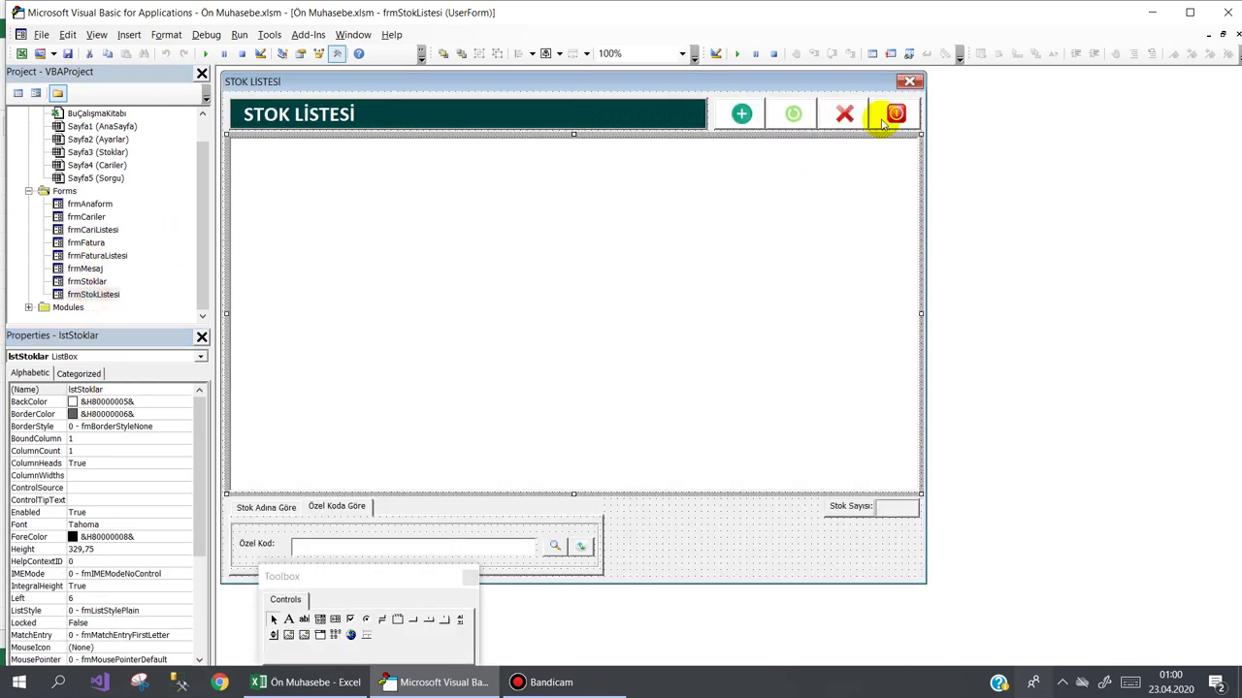
click(885, 122)
click(43, 451)
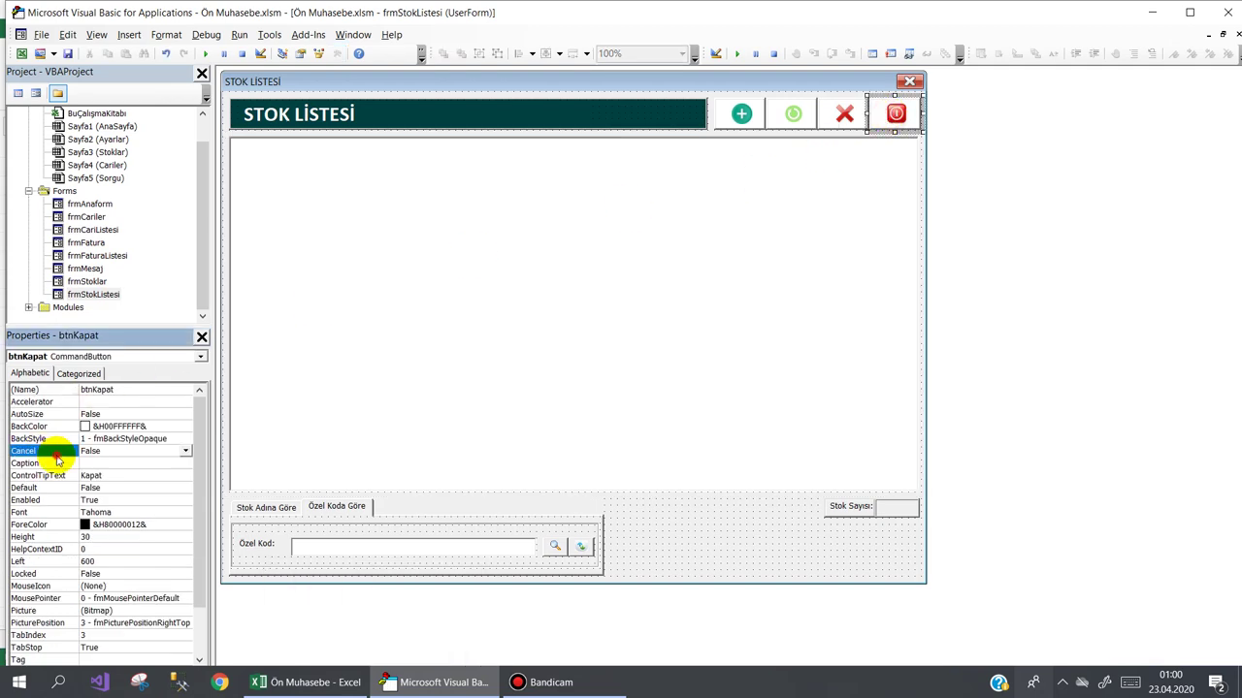
double_click(88, 281)
click(504, 248)
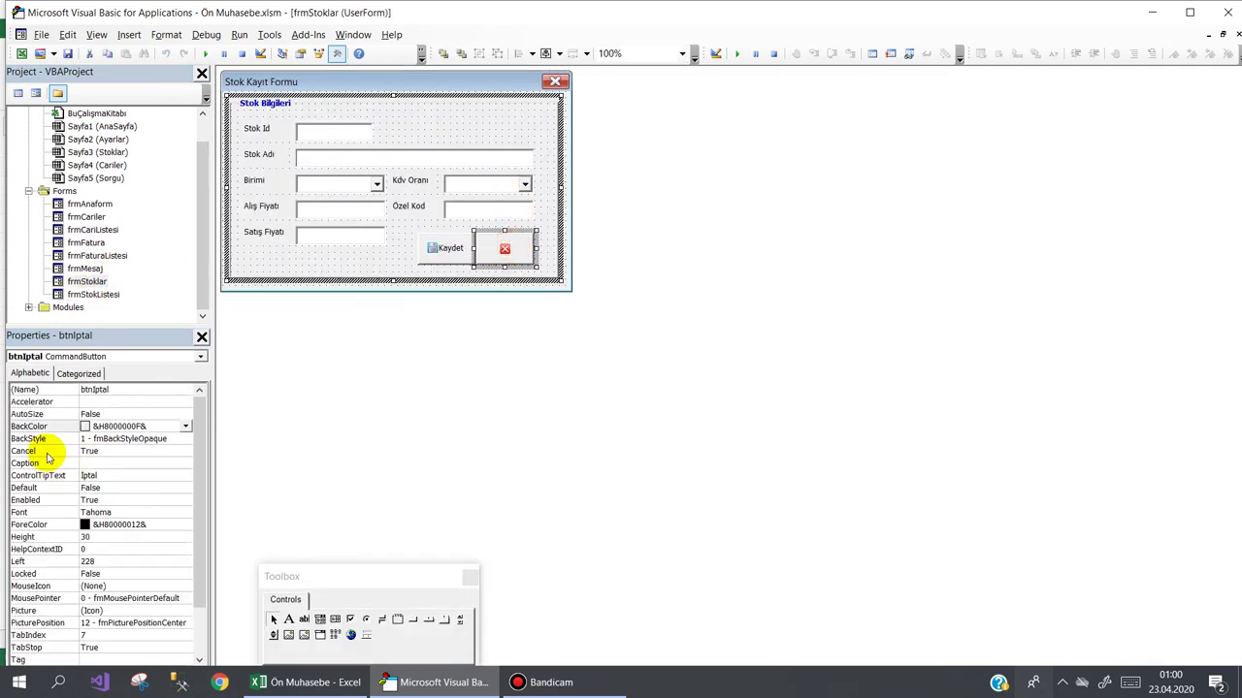
Step: Set Cancel to True on frmFaturaListesi's Kapat button, check Cari Kayıt, and relaunch the program
double_click(97, 256)
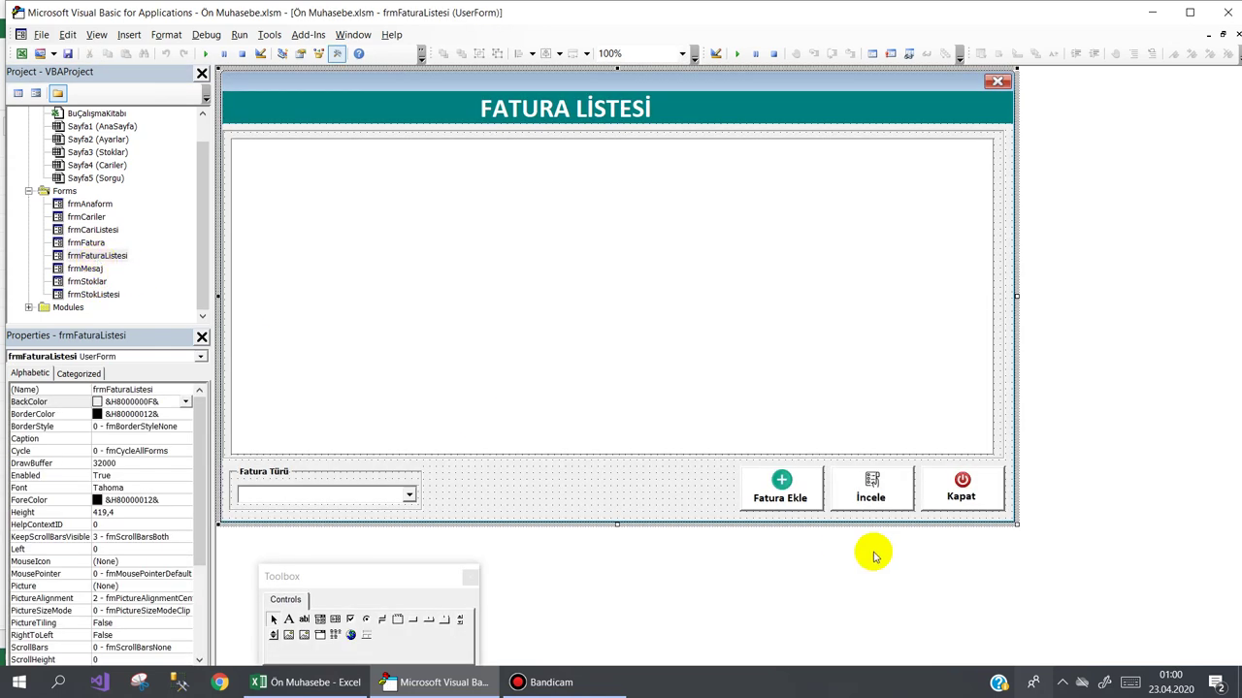
click(960, 496)
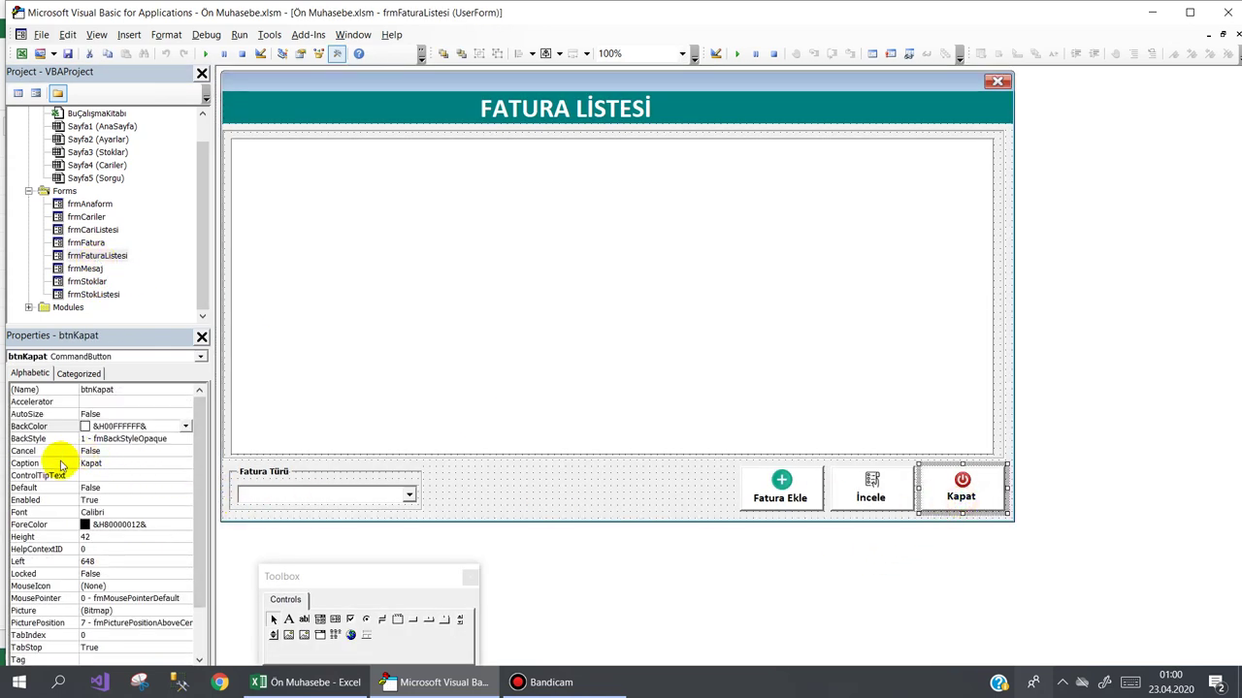
click(56, 458)
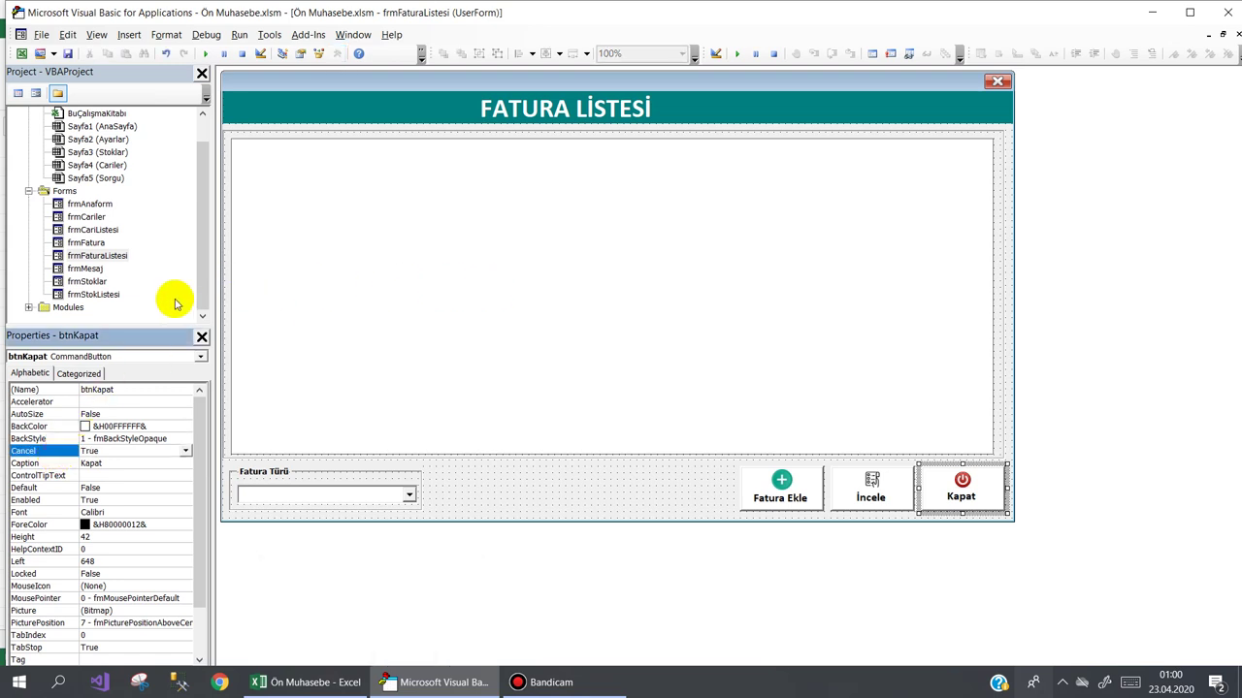
click(105, 233)
double_click(93, 230)
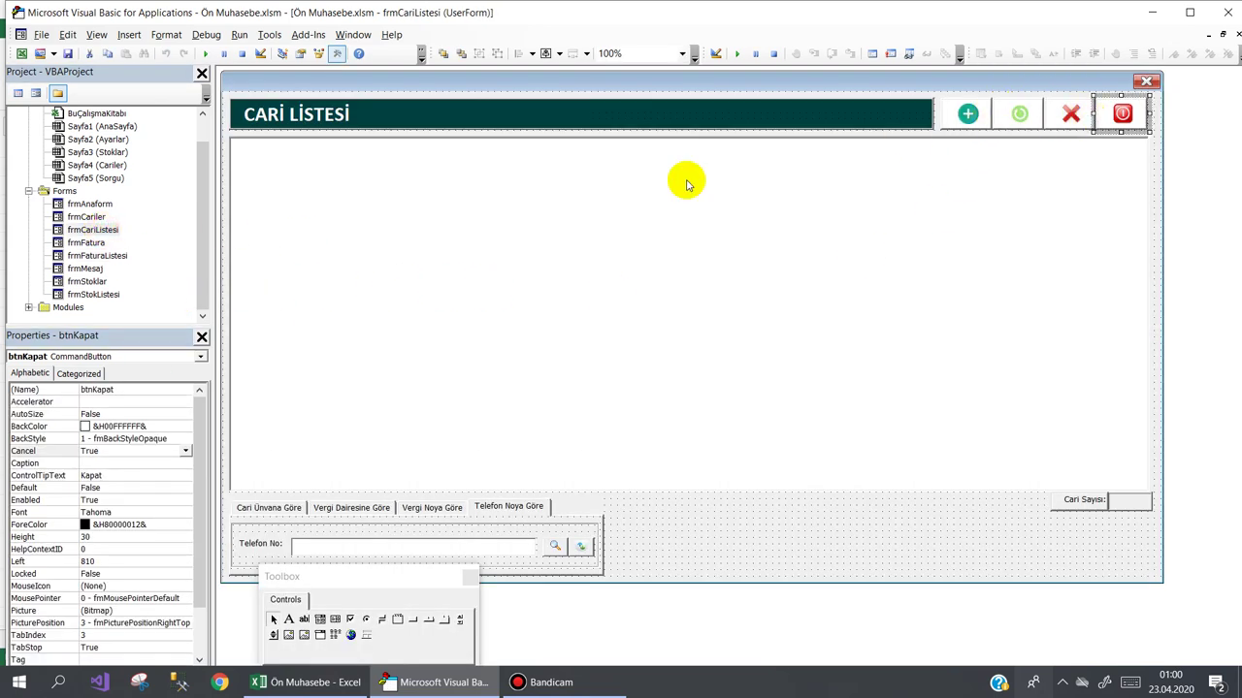
double_click(85, 217)
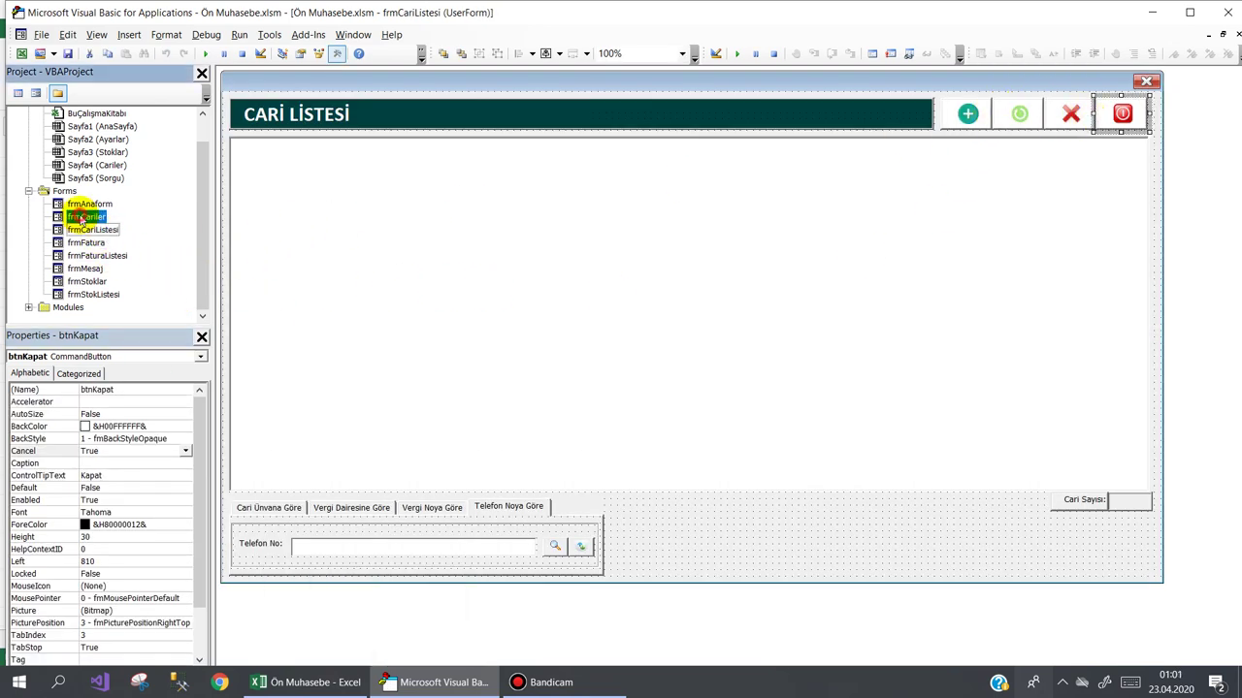
click(654, 323)
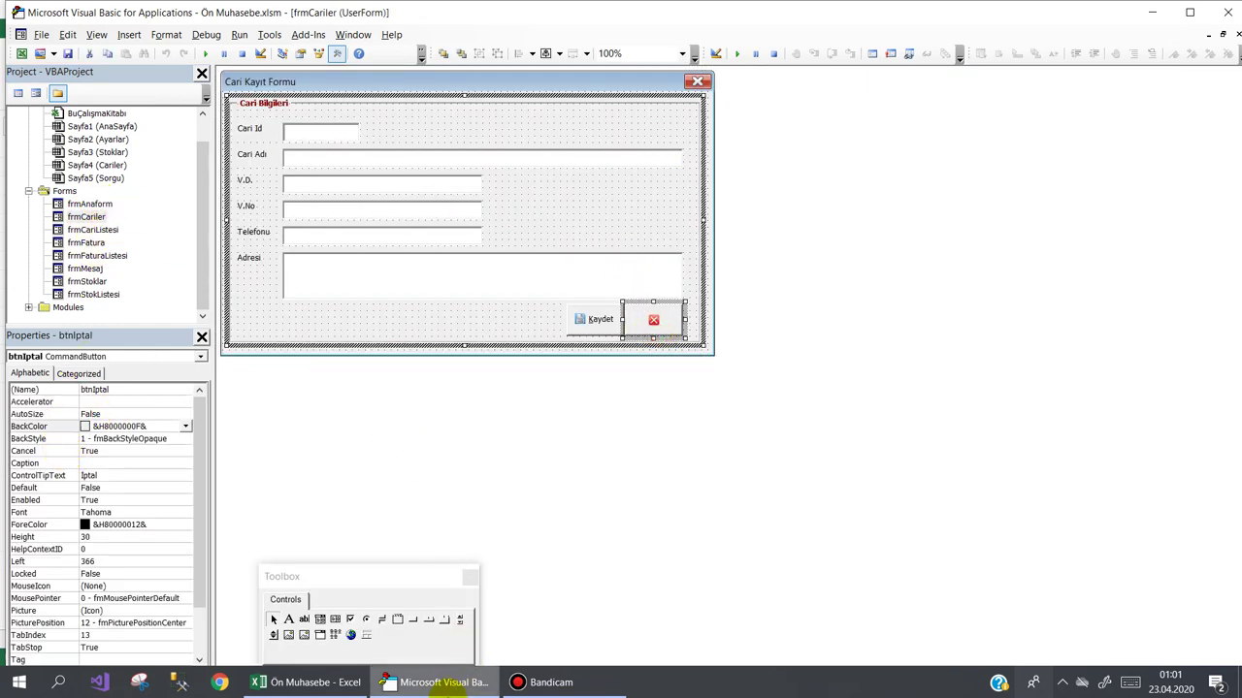
click(318, 691)
click(320, 294)
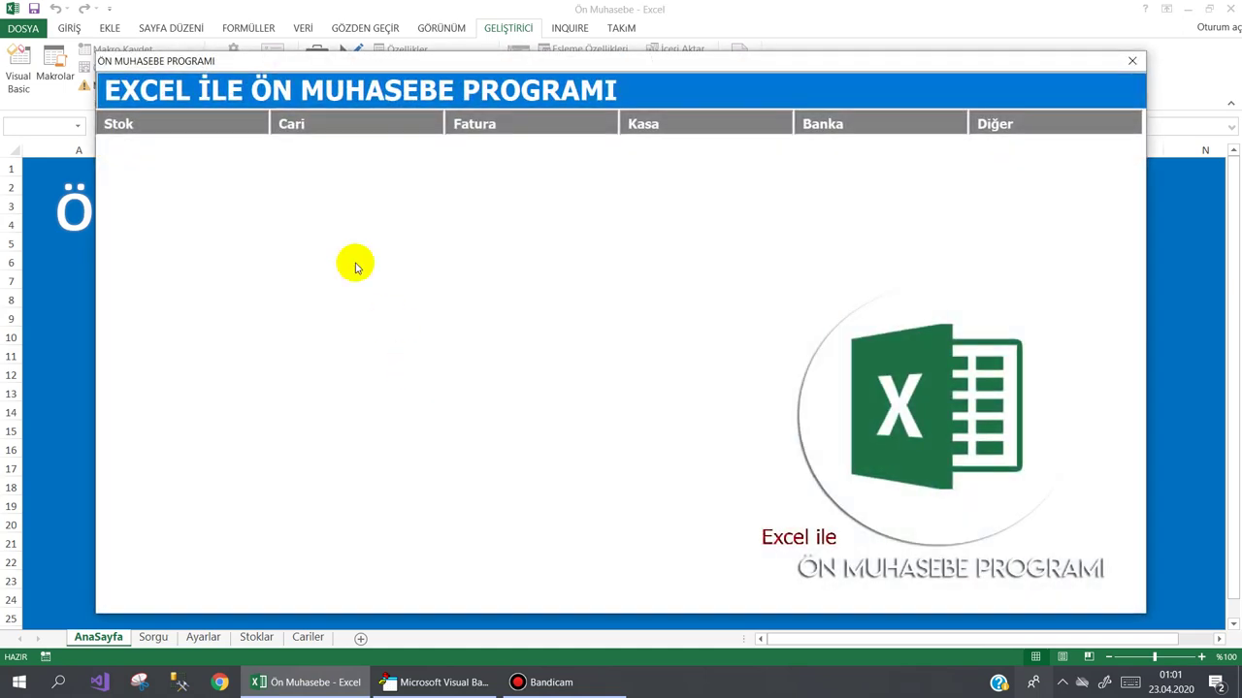
Step: Test that Escape closes the stock list, stock entry, customer list and customer edit dialogs
click(153, 166)
key(Escape)
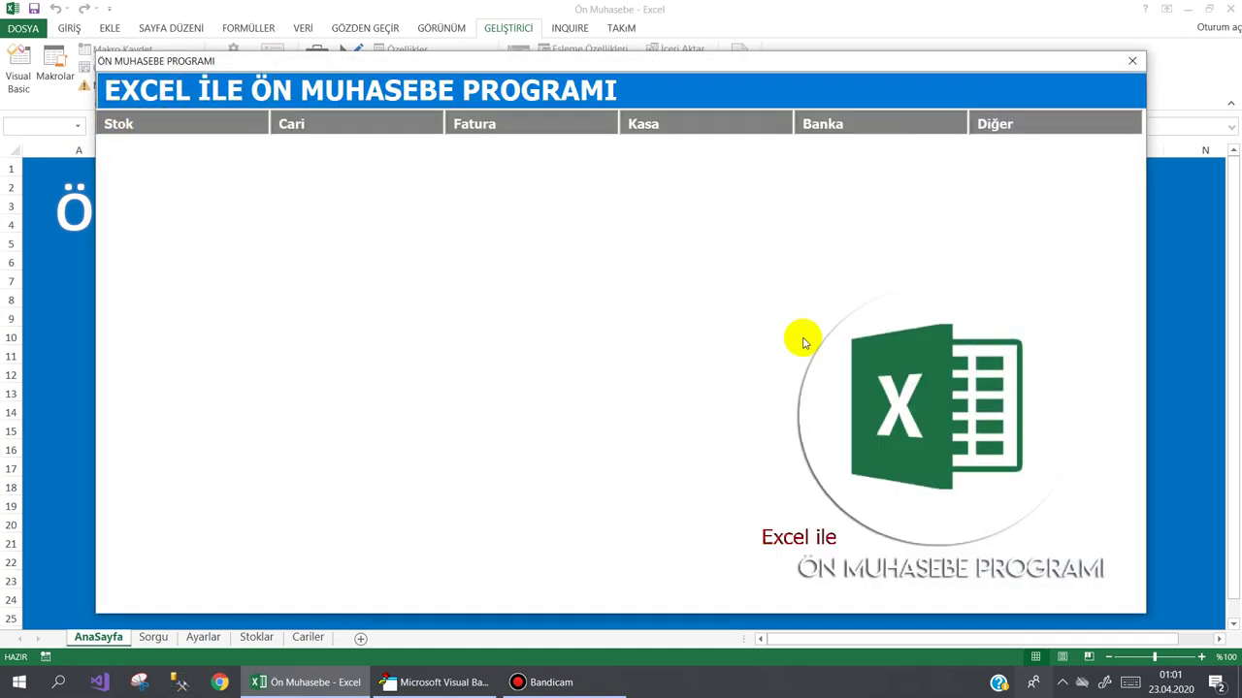
click(161, 157)
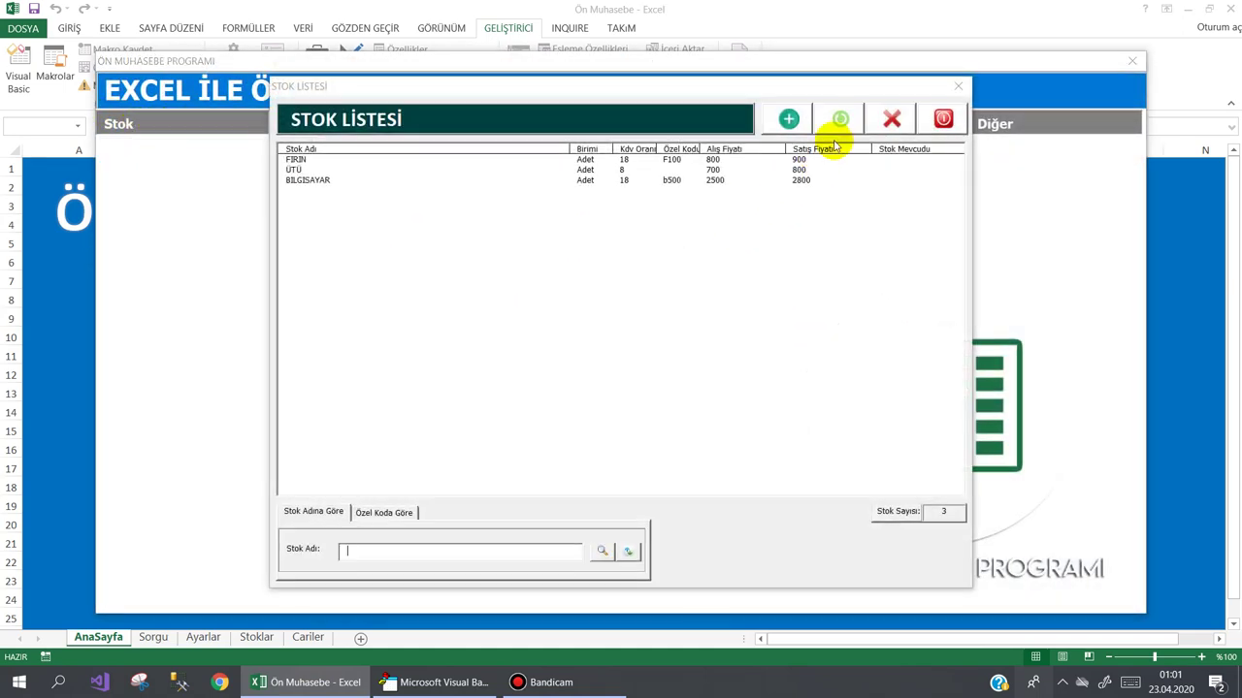
click(791, 119)
key(Escape)
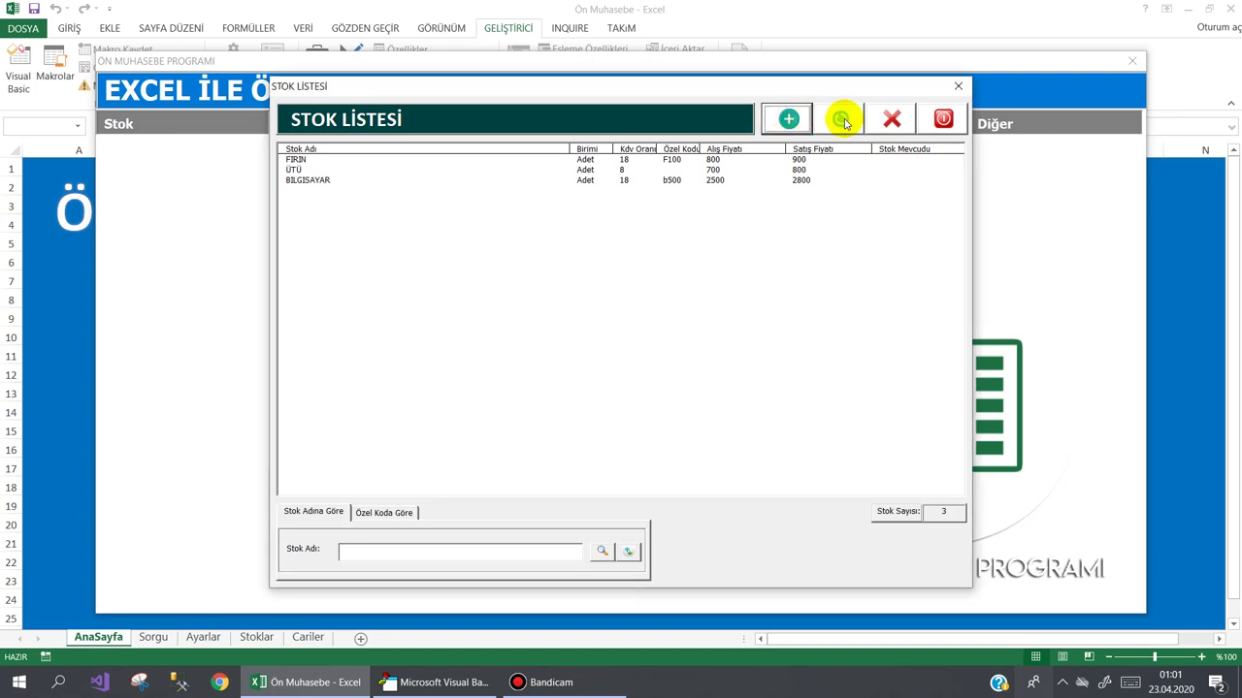
key(Escape)
mouse_move(353, 124)
click(313, 156)
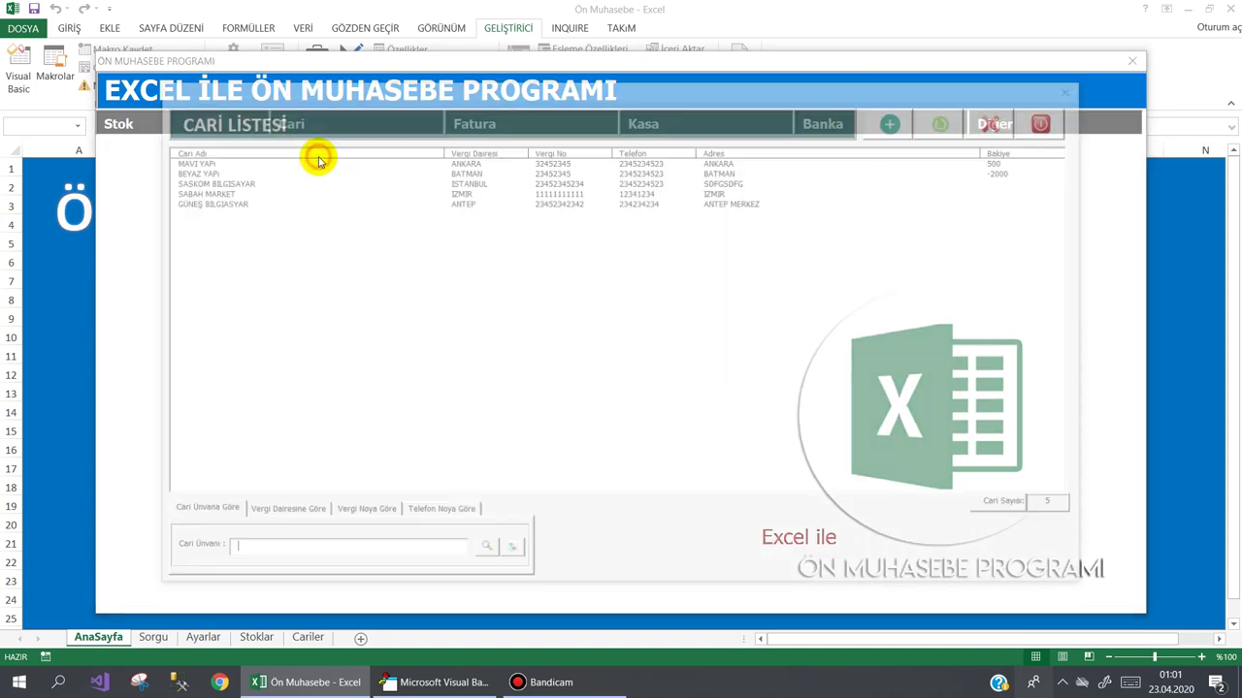
click(673, 169)
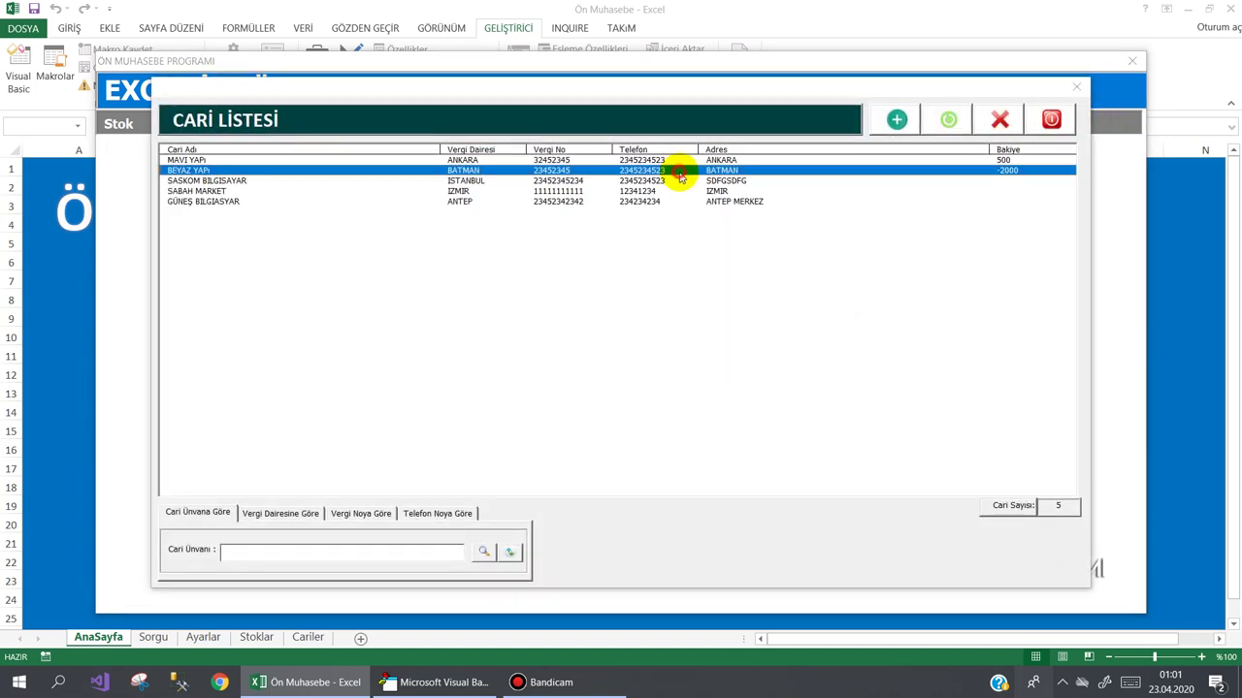
click(941, 119)
key(Escape)
key(Escape)
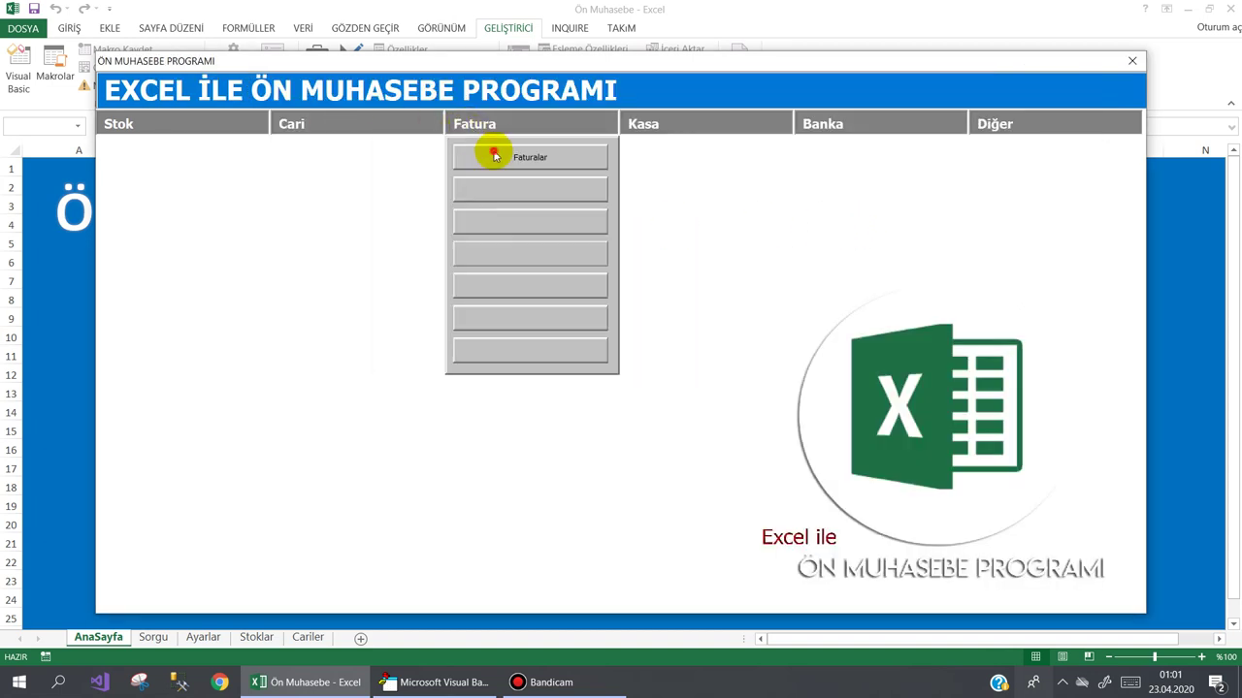
Step: Test a purchase invoice with customer GÜNEŞ BILGISAYAR and stock BILGISAYAR
click(495, 156)
click(784, 532)
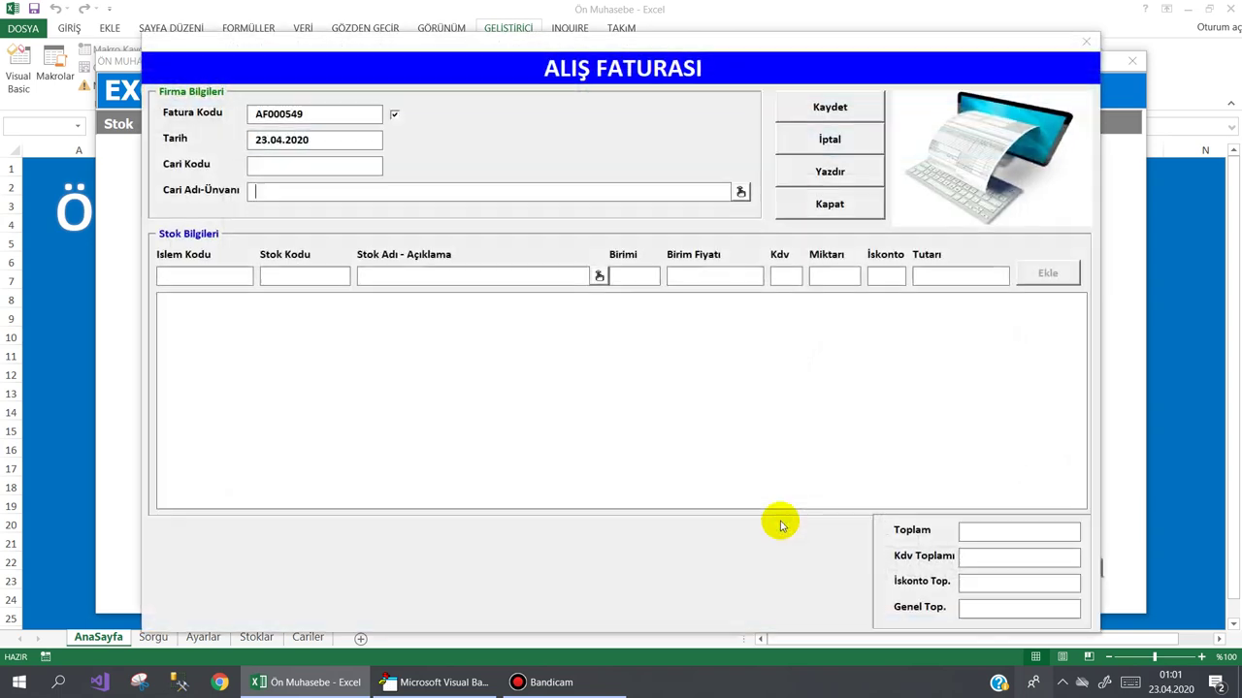
click(741, 191)
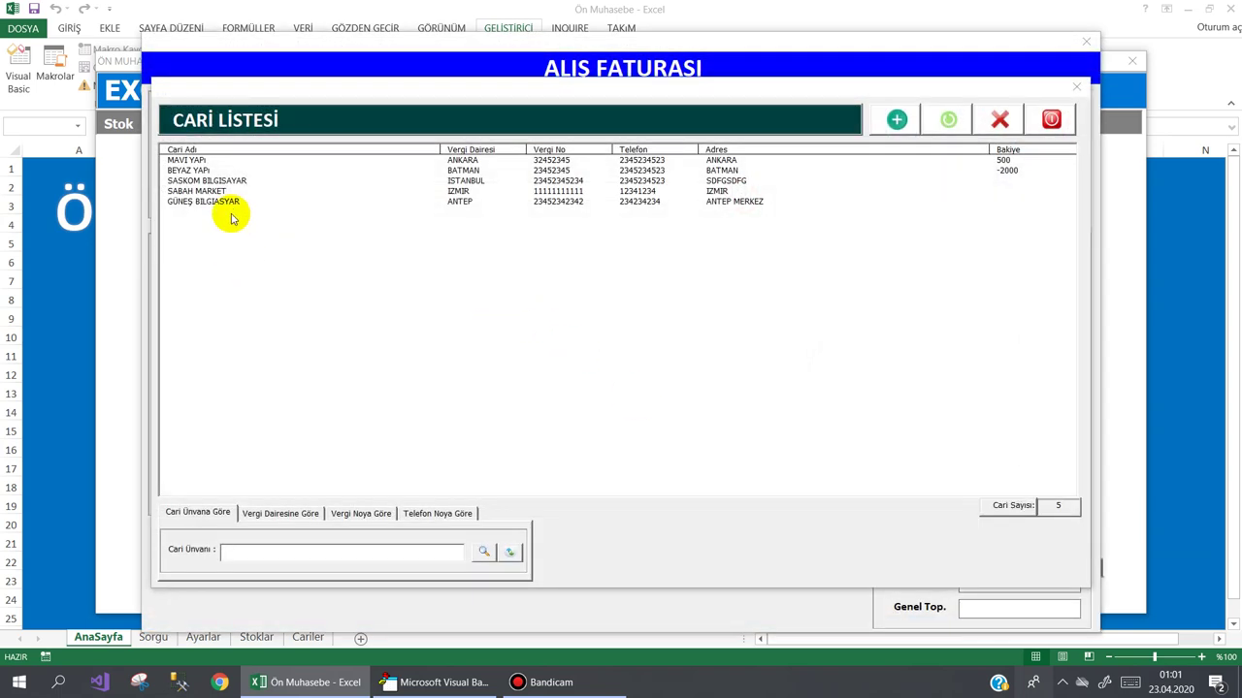
double_click(225, 204)
click(600, 277)
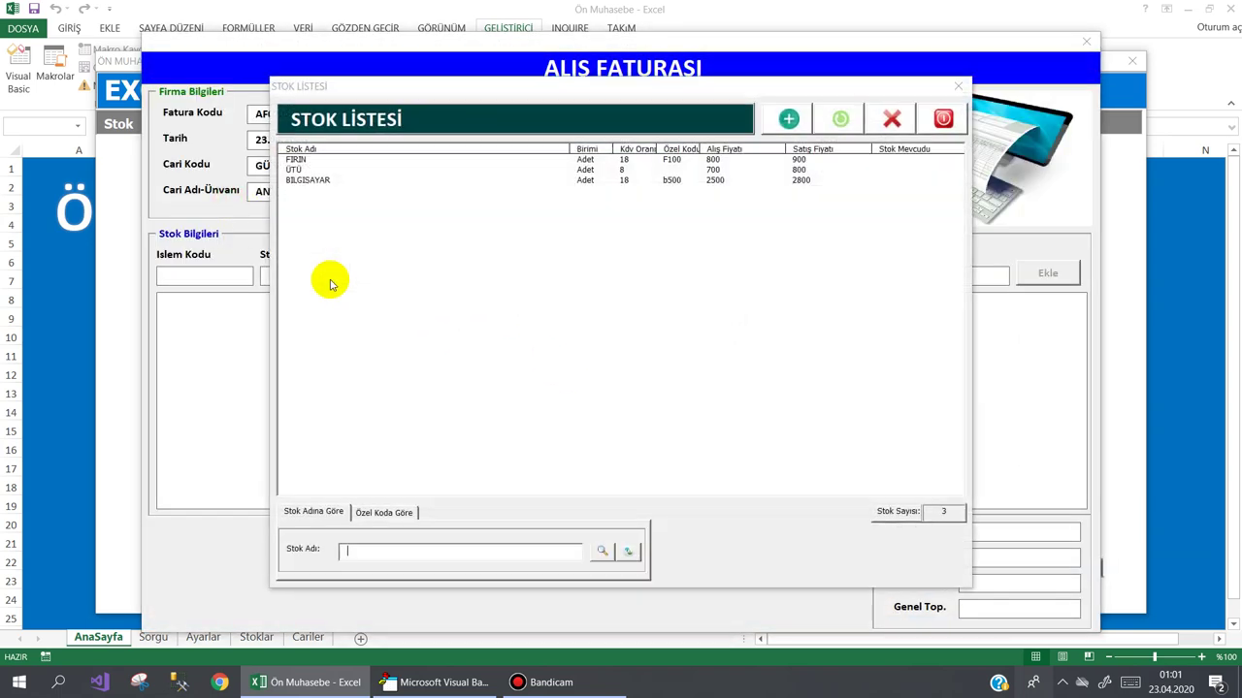
double_click(346, 179)
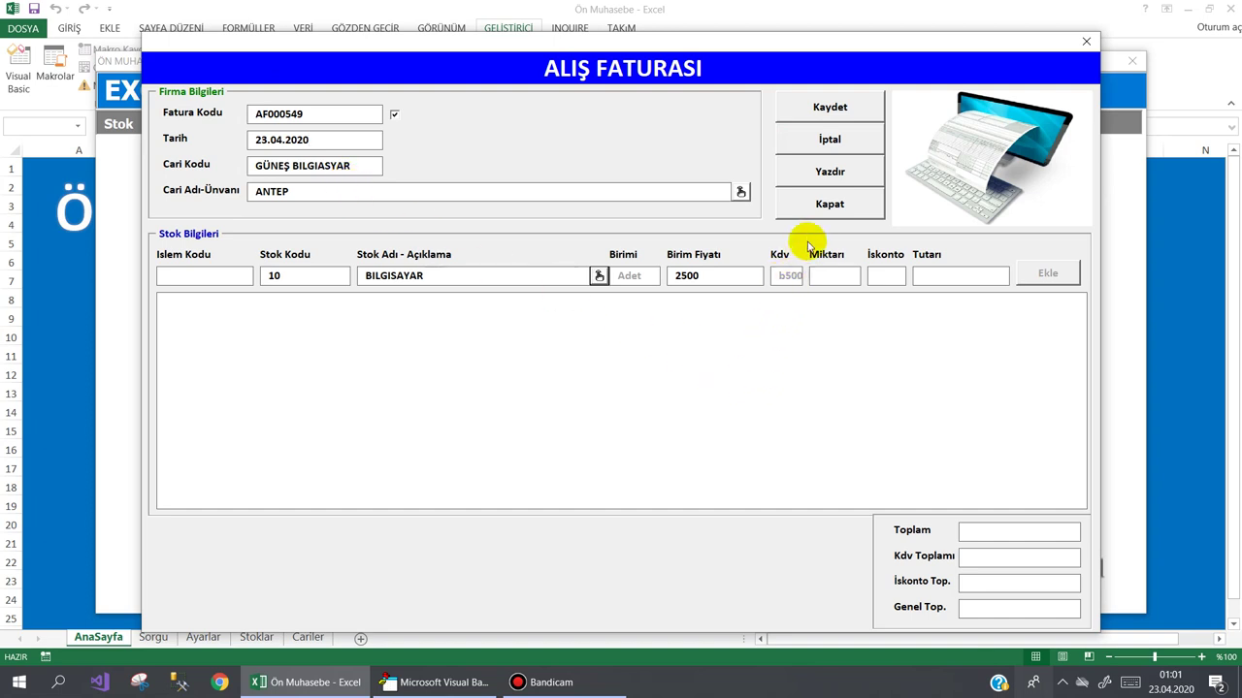
click(828, 204)
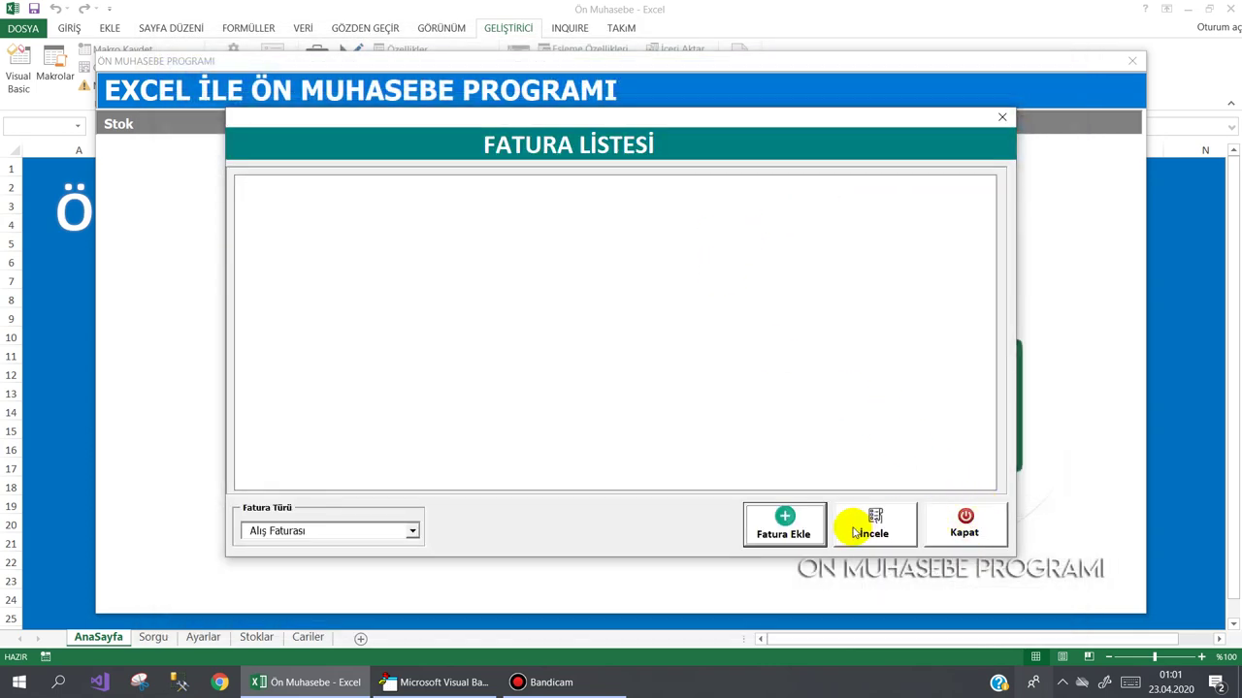
click(964, 527)
Step: Check the stock list columns, then change the txtKdv column index in lstStoklar_Click from 4 to 3
click(248, 133)
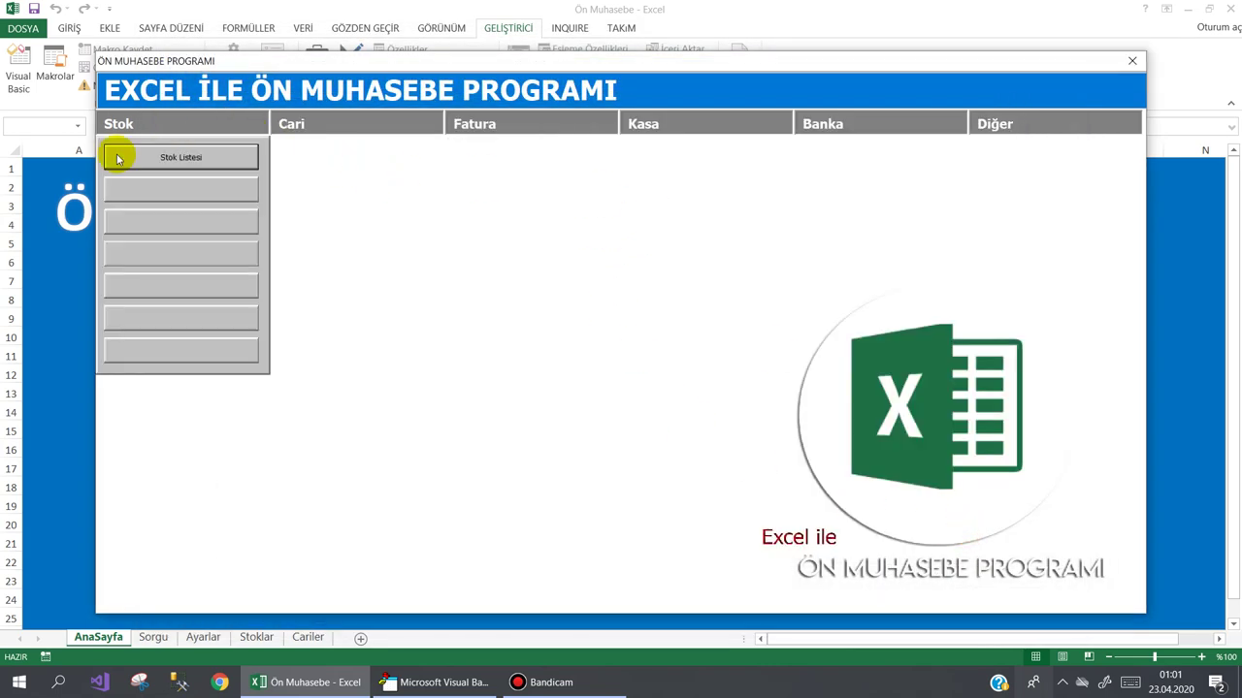
click(117, 152)
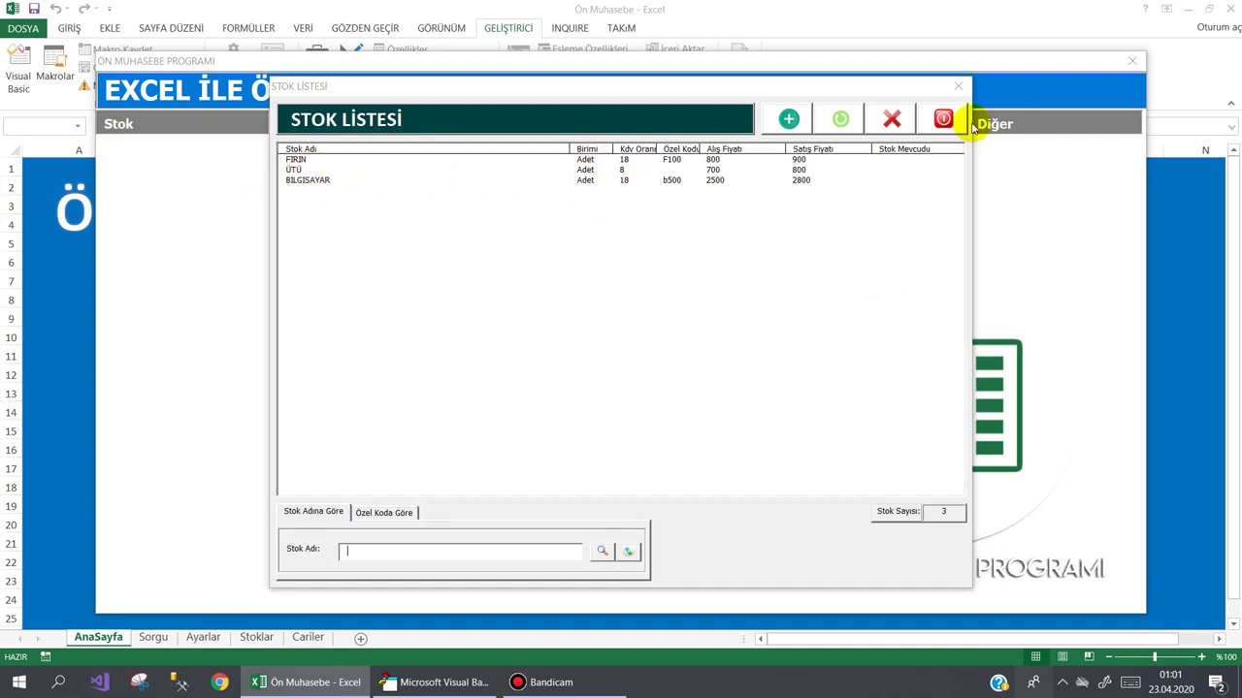
click(941, 119)
mouse_move(1009, 124)
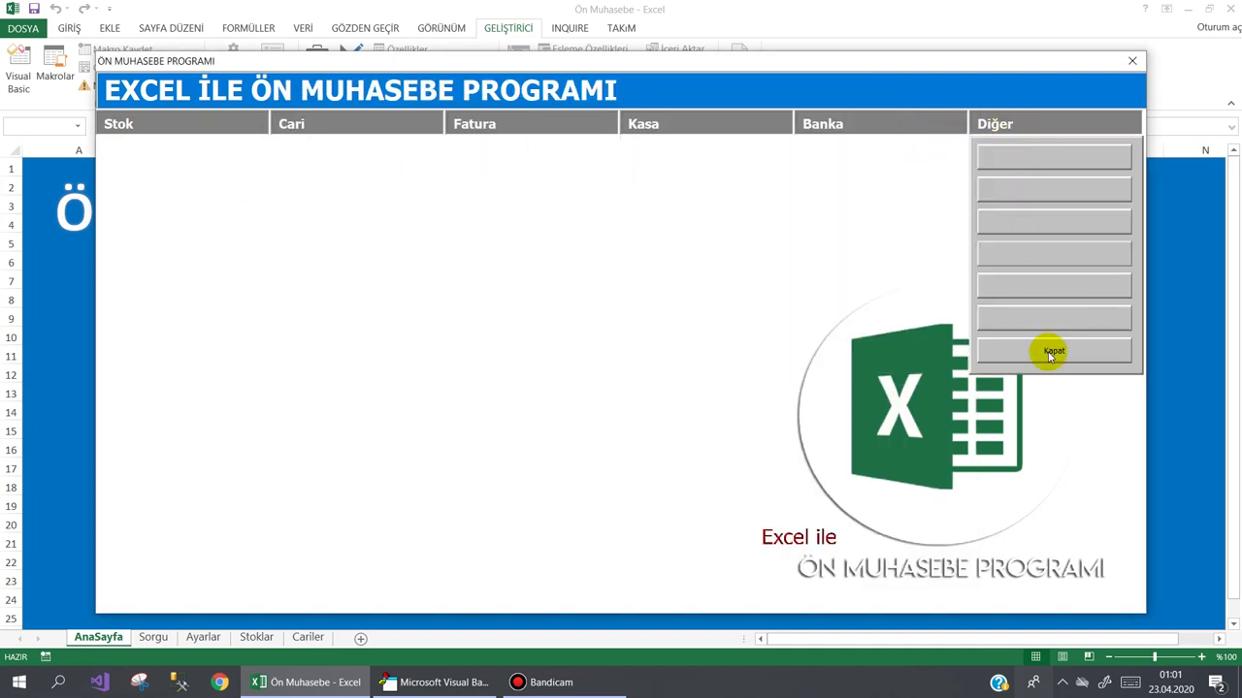
click(1053, 350)
click(438, 682)
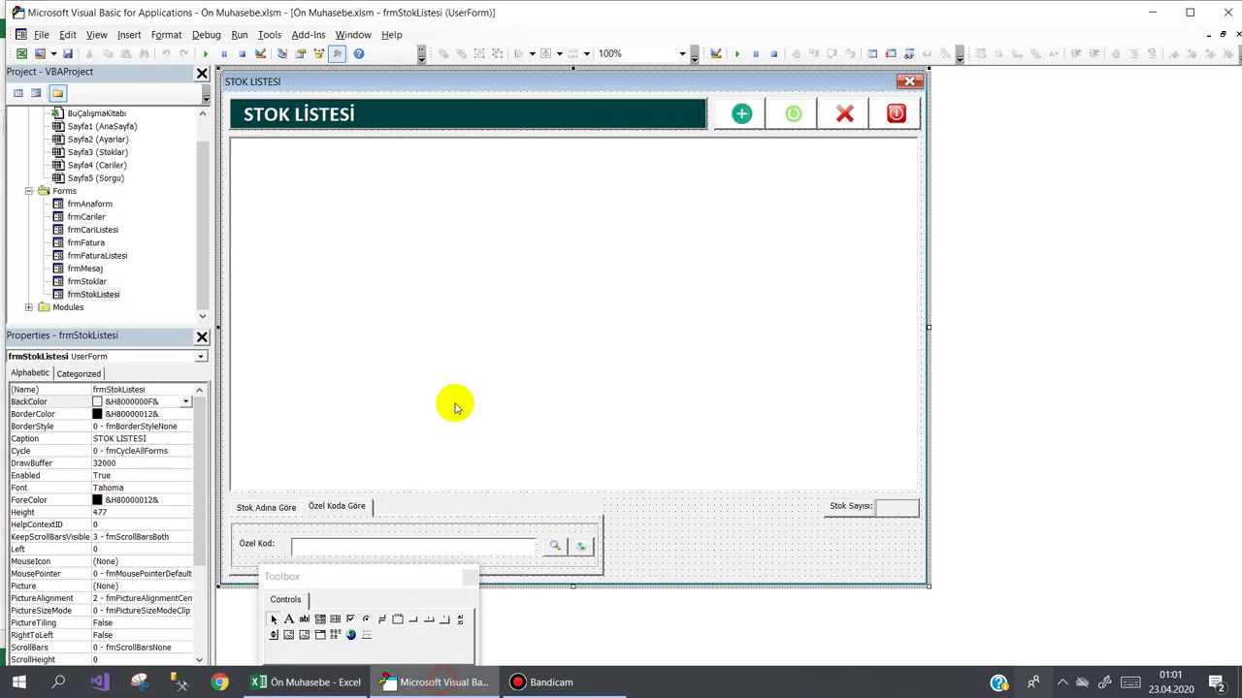
double_click(435, 288)
click(1065, 205)
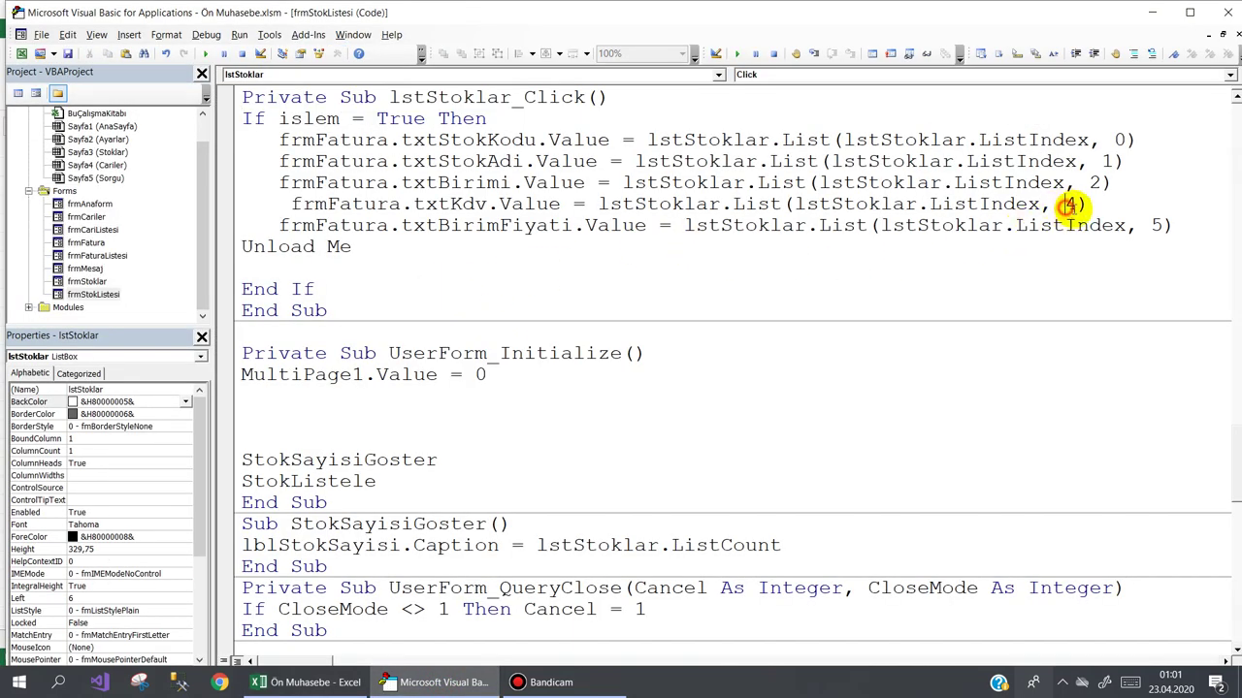
text(3)
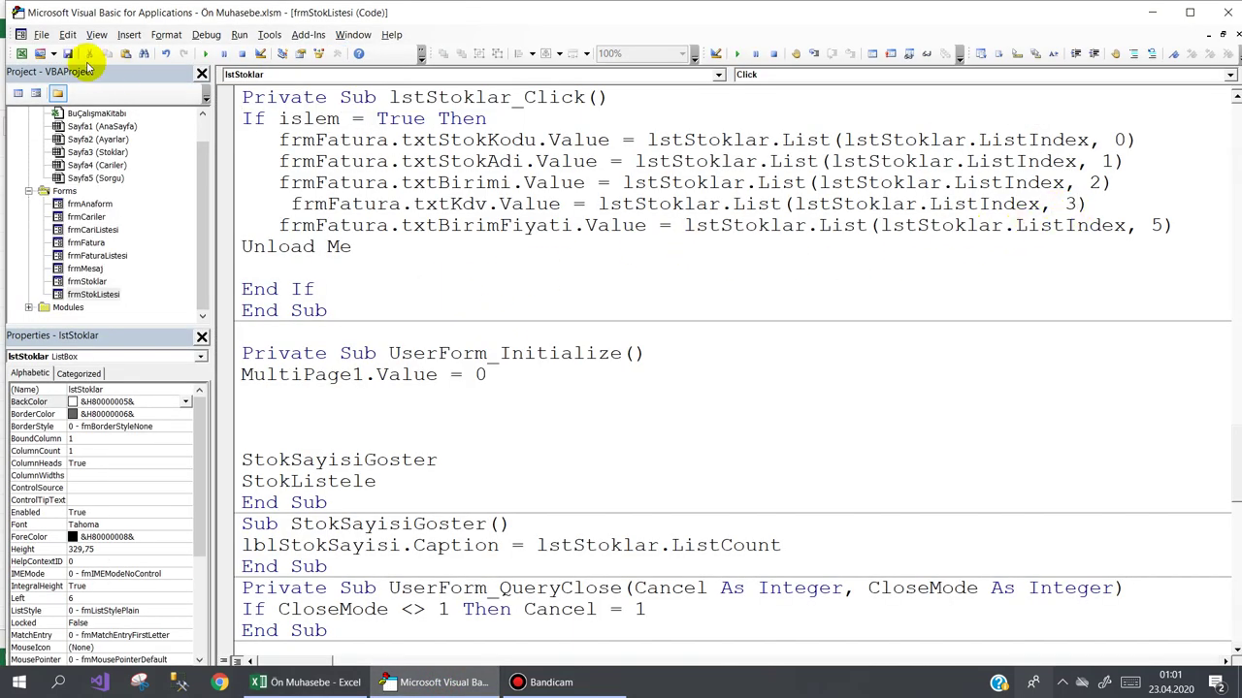
Step: Start a new purchase invoice for SASKOM BILGISAYAR with stock BILGISAYAR
click(310, 682)
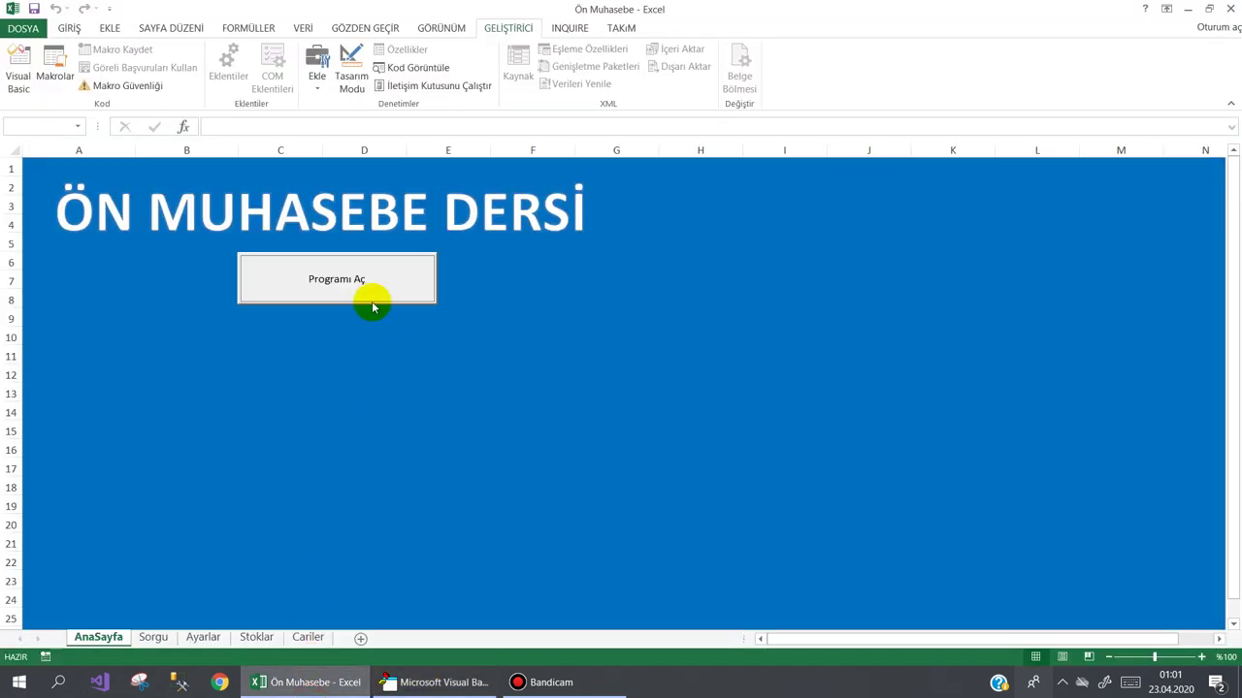
click(364, 291)
click(494, 158)
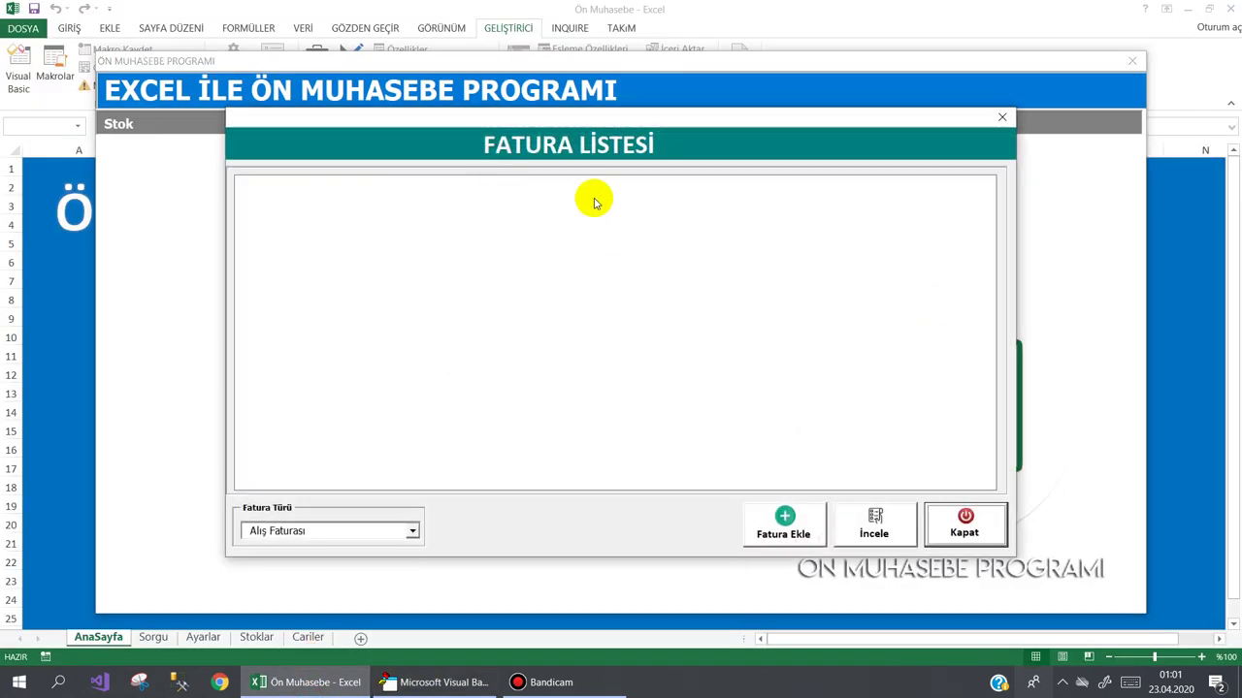
click(776, 517)
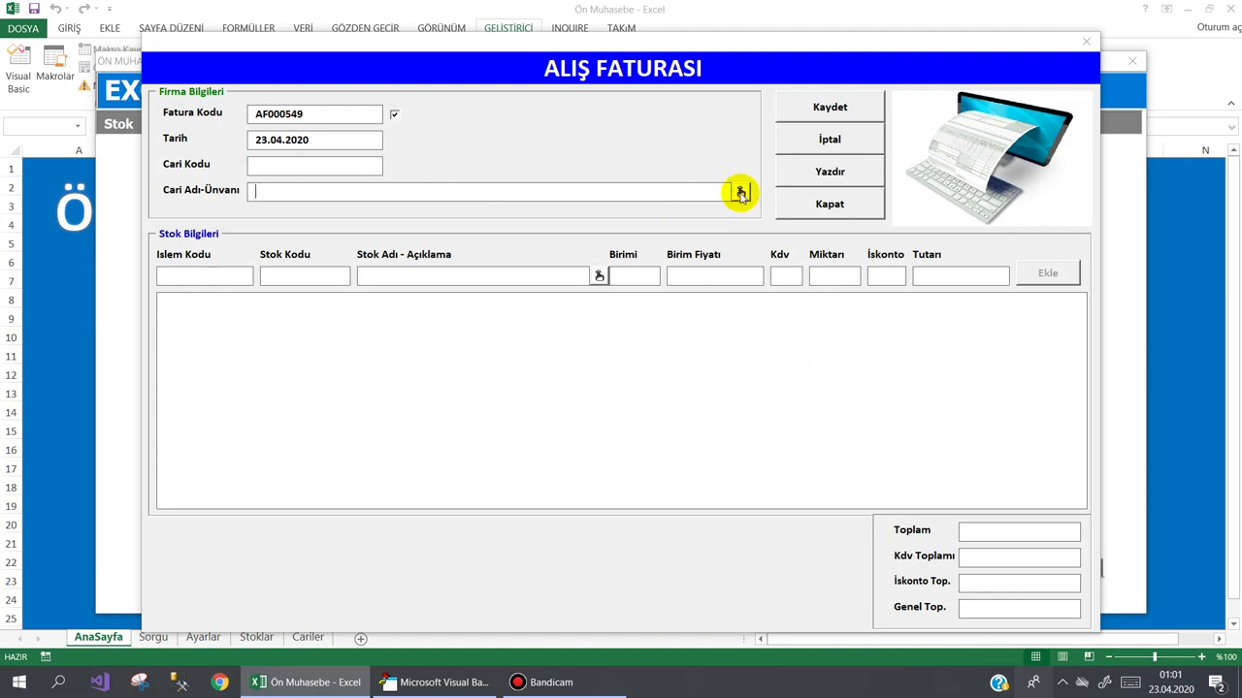
click(740, 191)
double_click(238, 183)
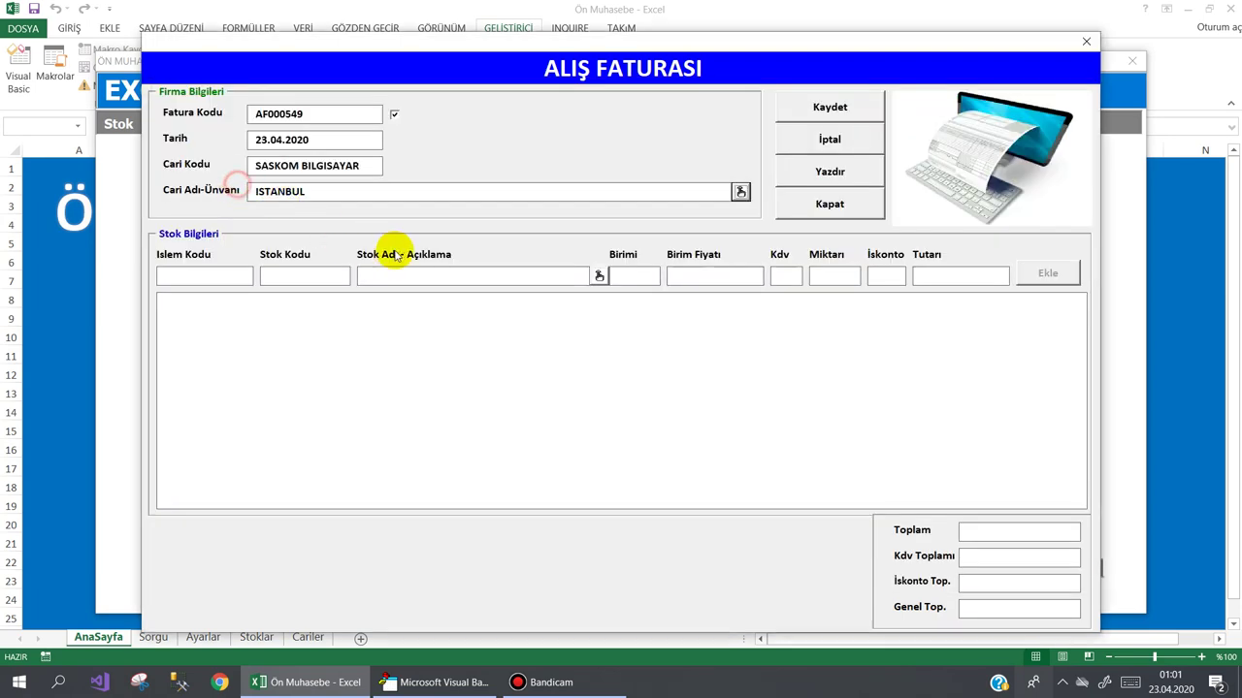
click(595, 276)
double_click(308, 182)
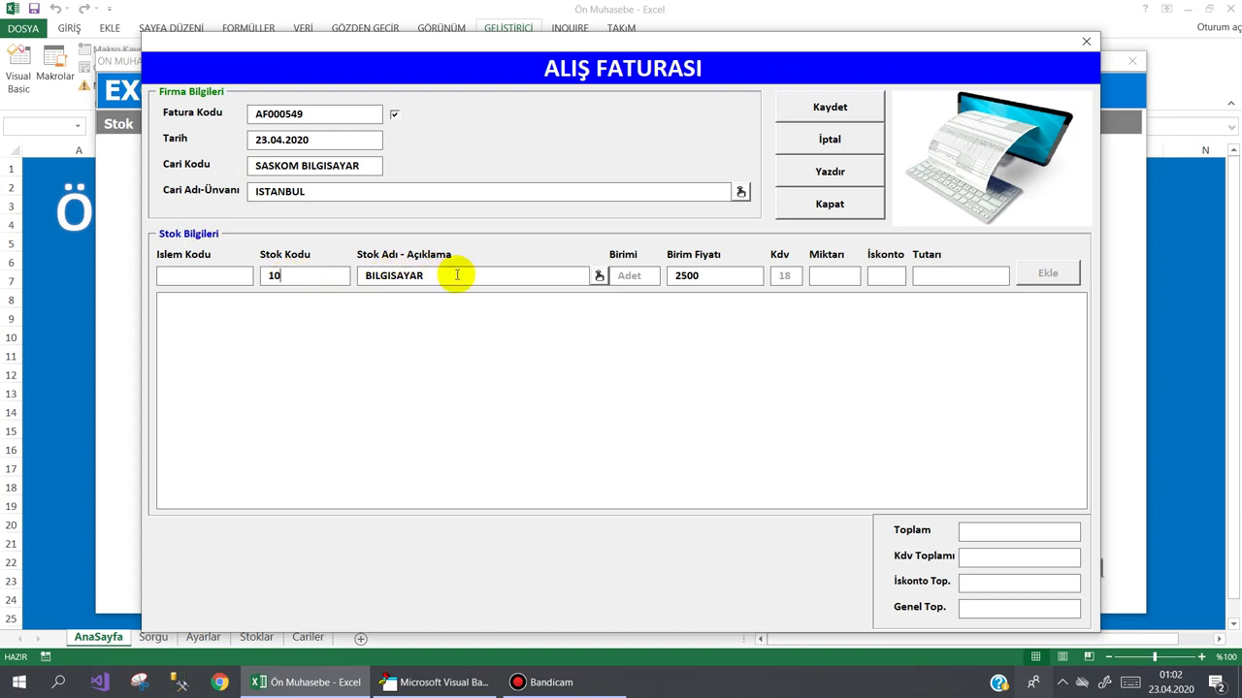
Step: Enter quantity 10 and replace the invoice code with 34563456 after turning off auto numbering
click(705, 276)
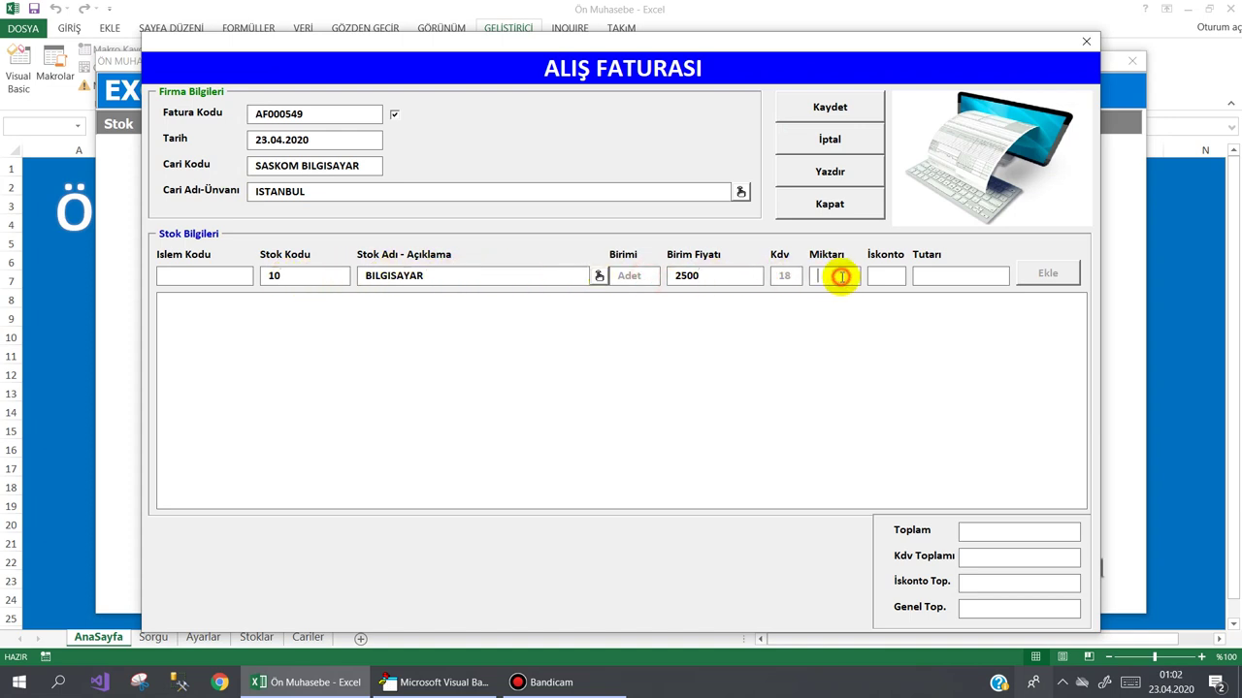
text(10)
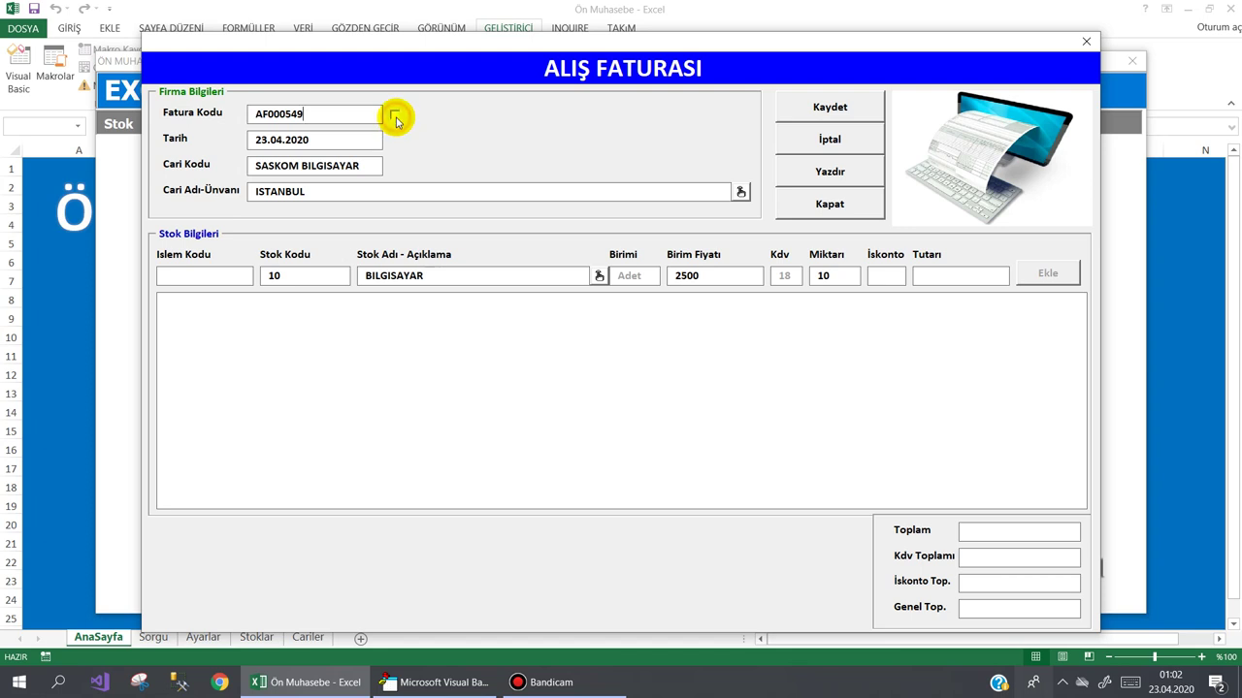
click(349, 115)
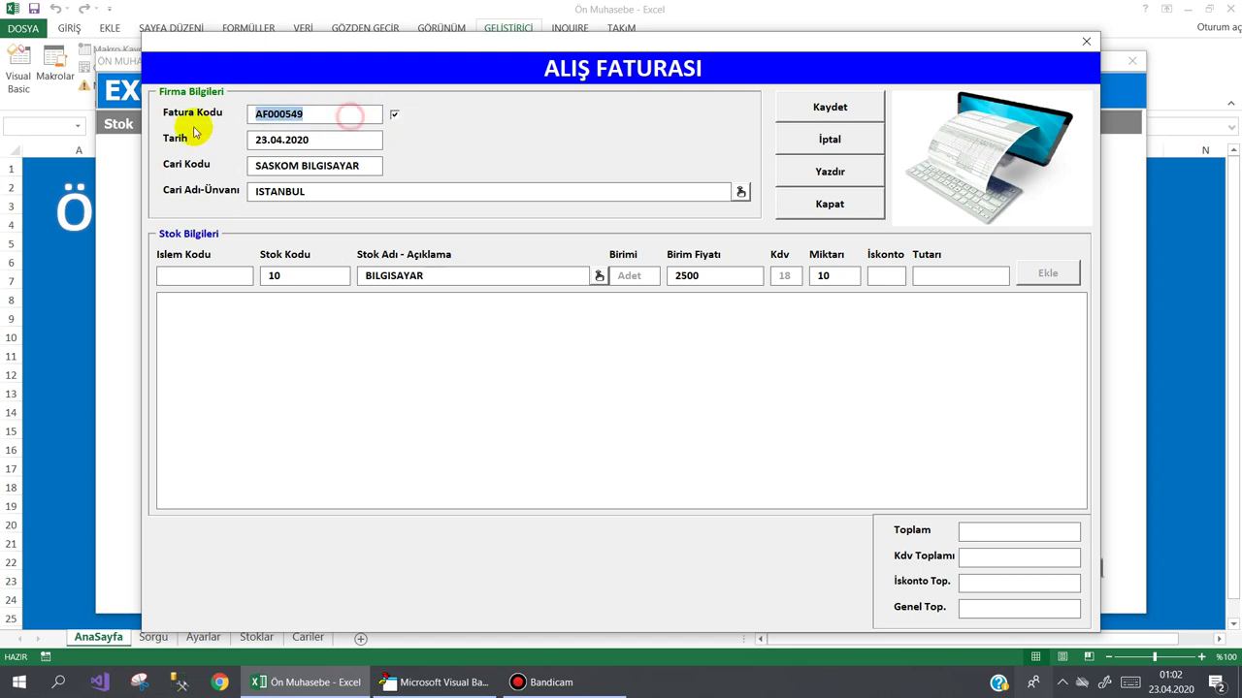
click(394, 114)
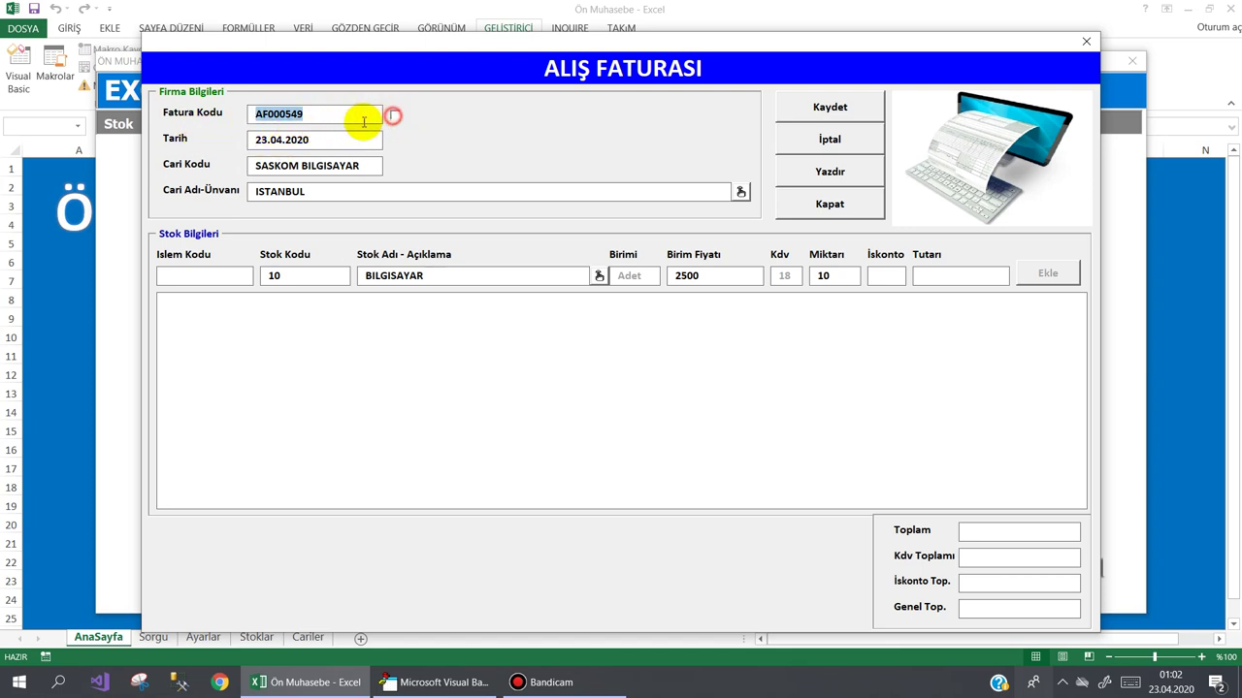
drag(337, 121, 249, 118)
text(34563456)
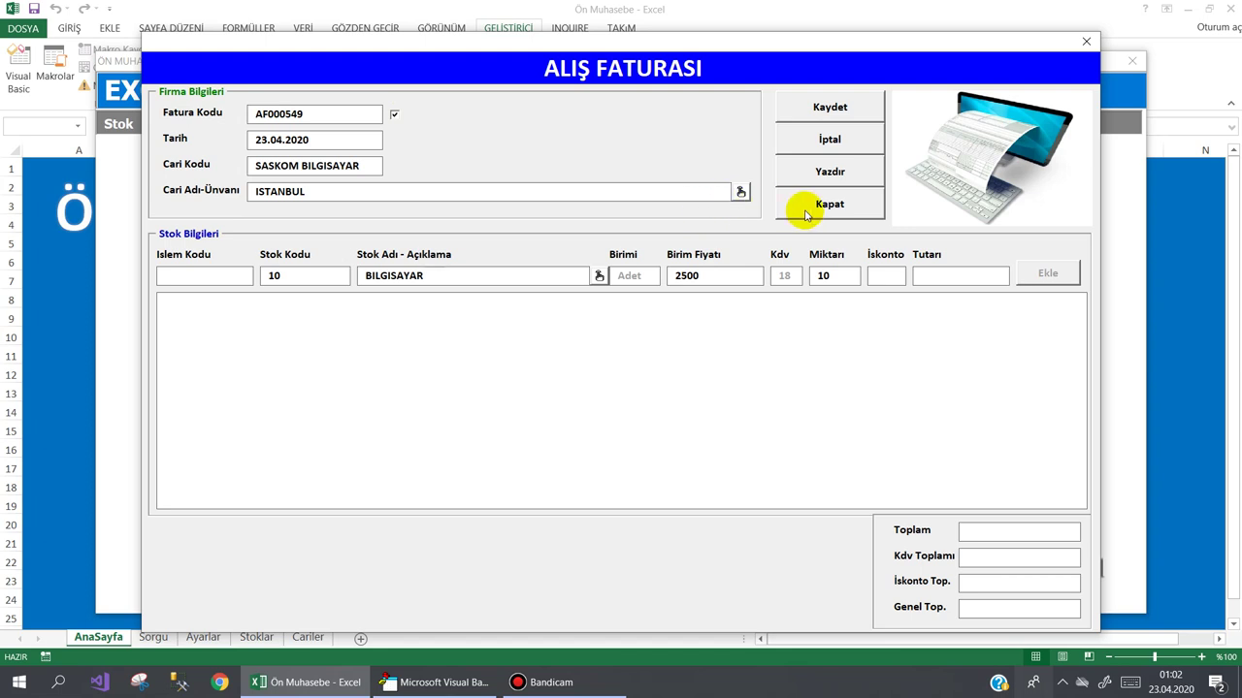
click(532, 686)
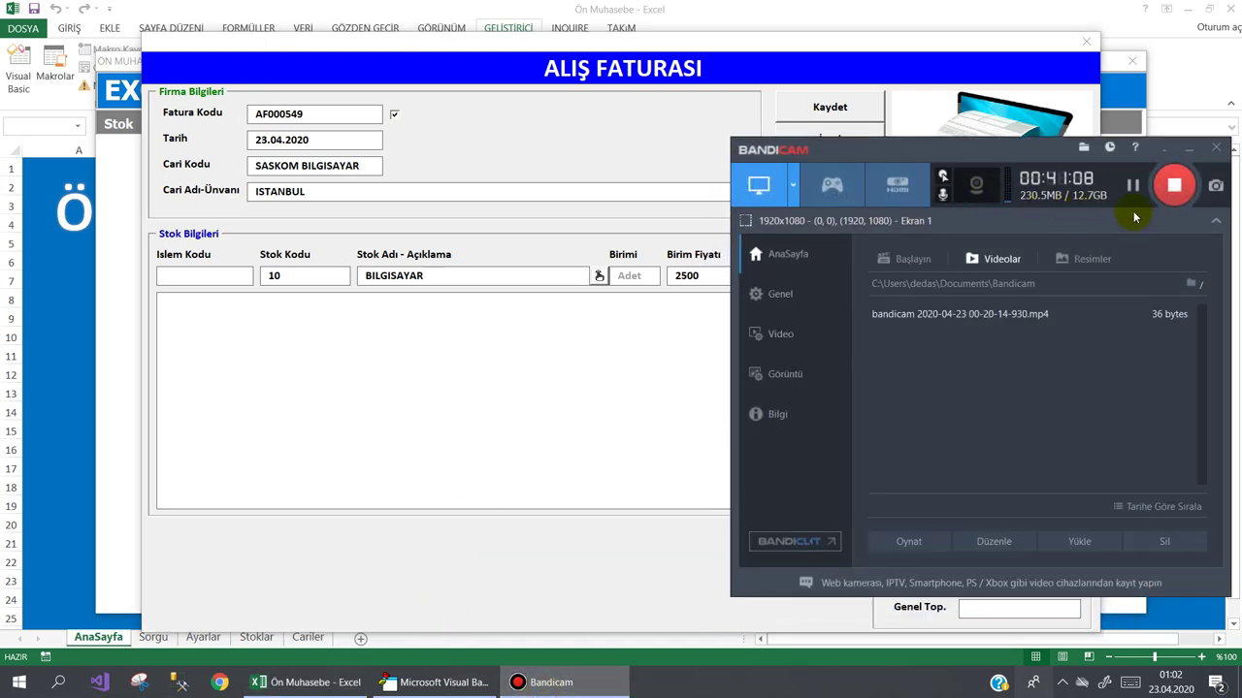
Step: Reposition the Bandicam window near the top right above the purchase invoice
drag(1029, 147, 1026, 37)
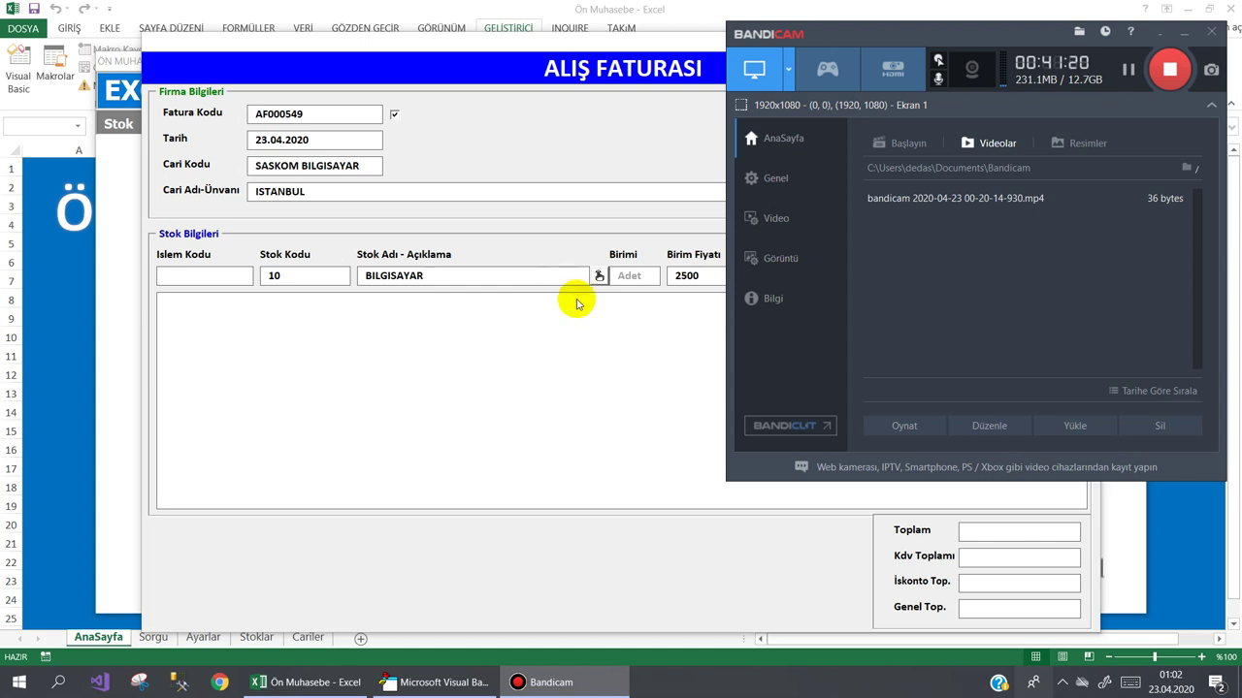
mouse_move(958, 36)
mouse_down()
mouse_move(923, 41)
mouse_move(981, 21)
mouse_up()
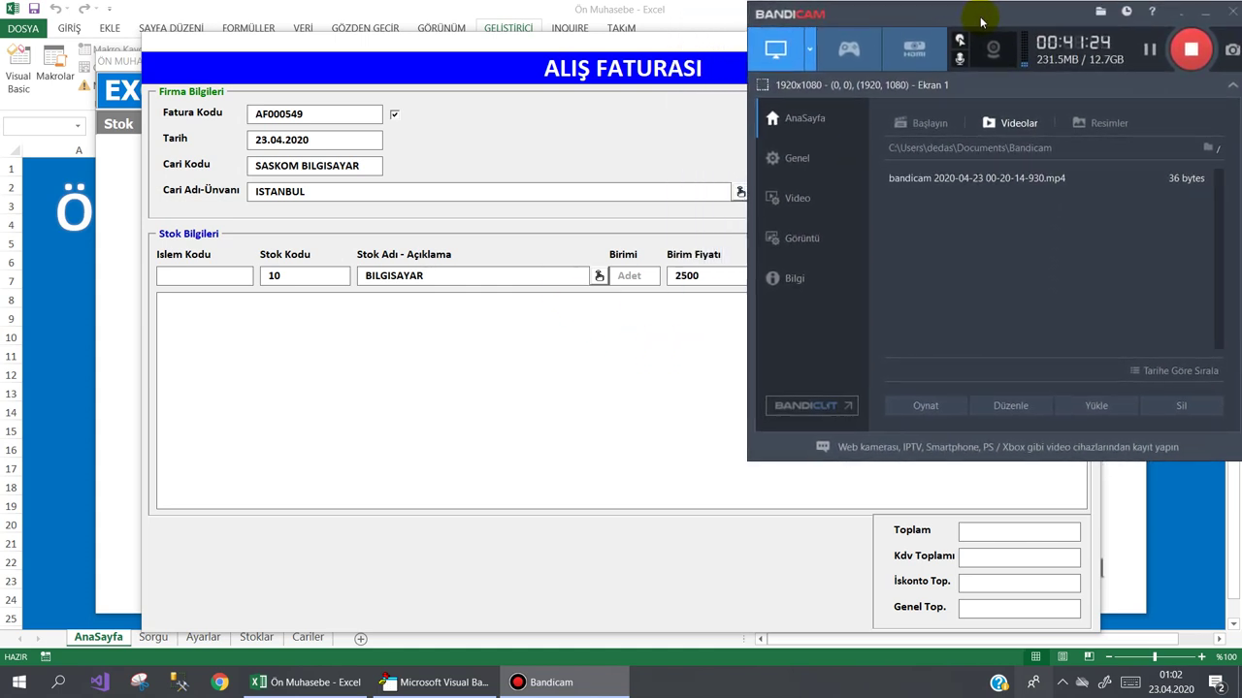
click(1199, 62)
drag(975, 16, 978, 17)
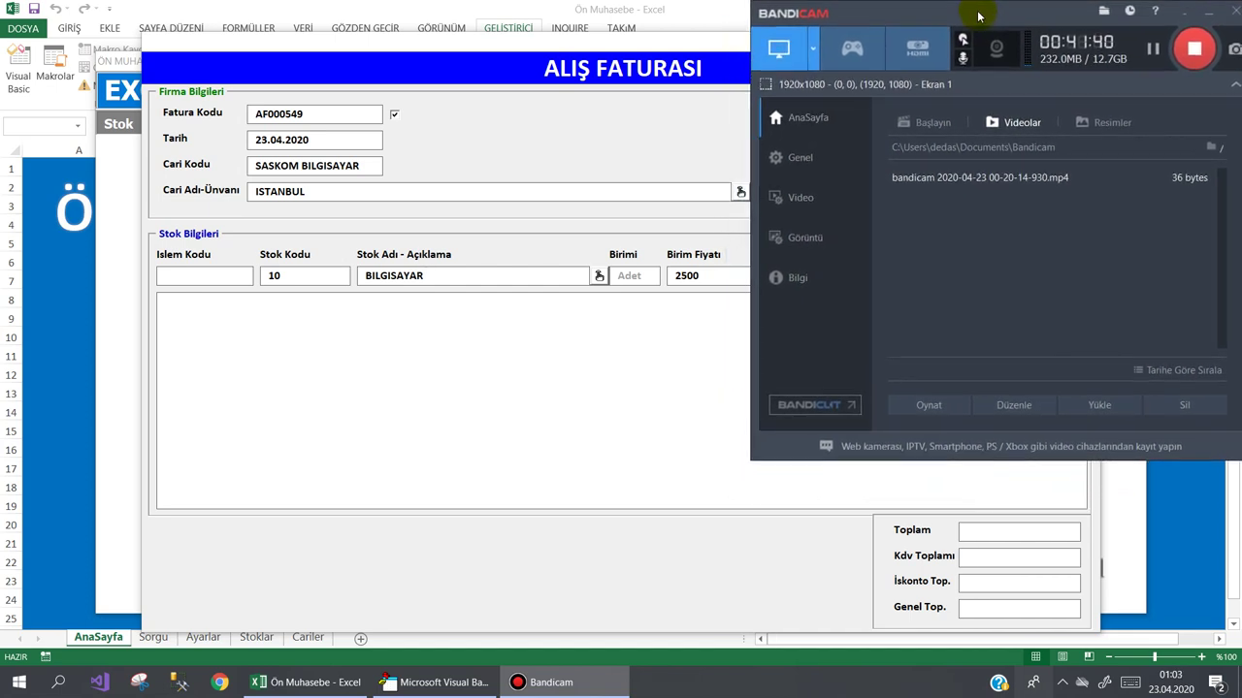